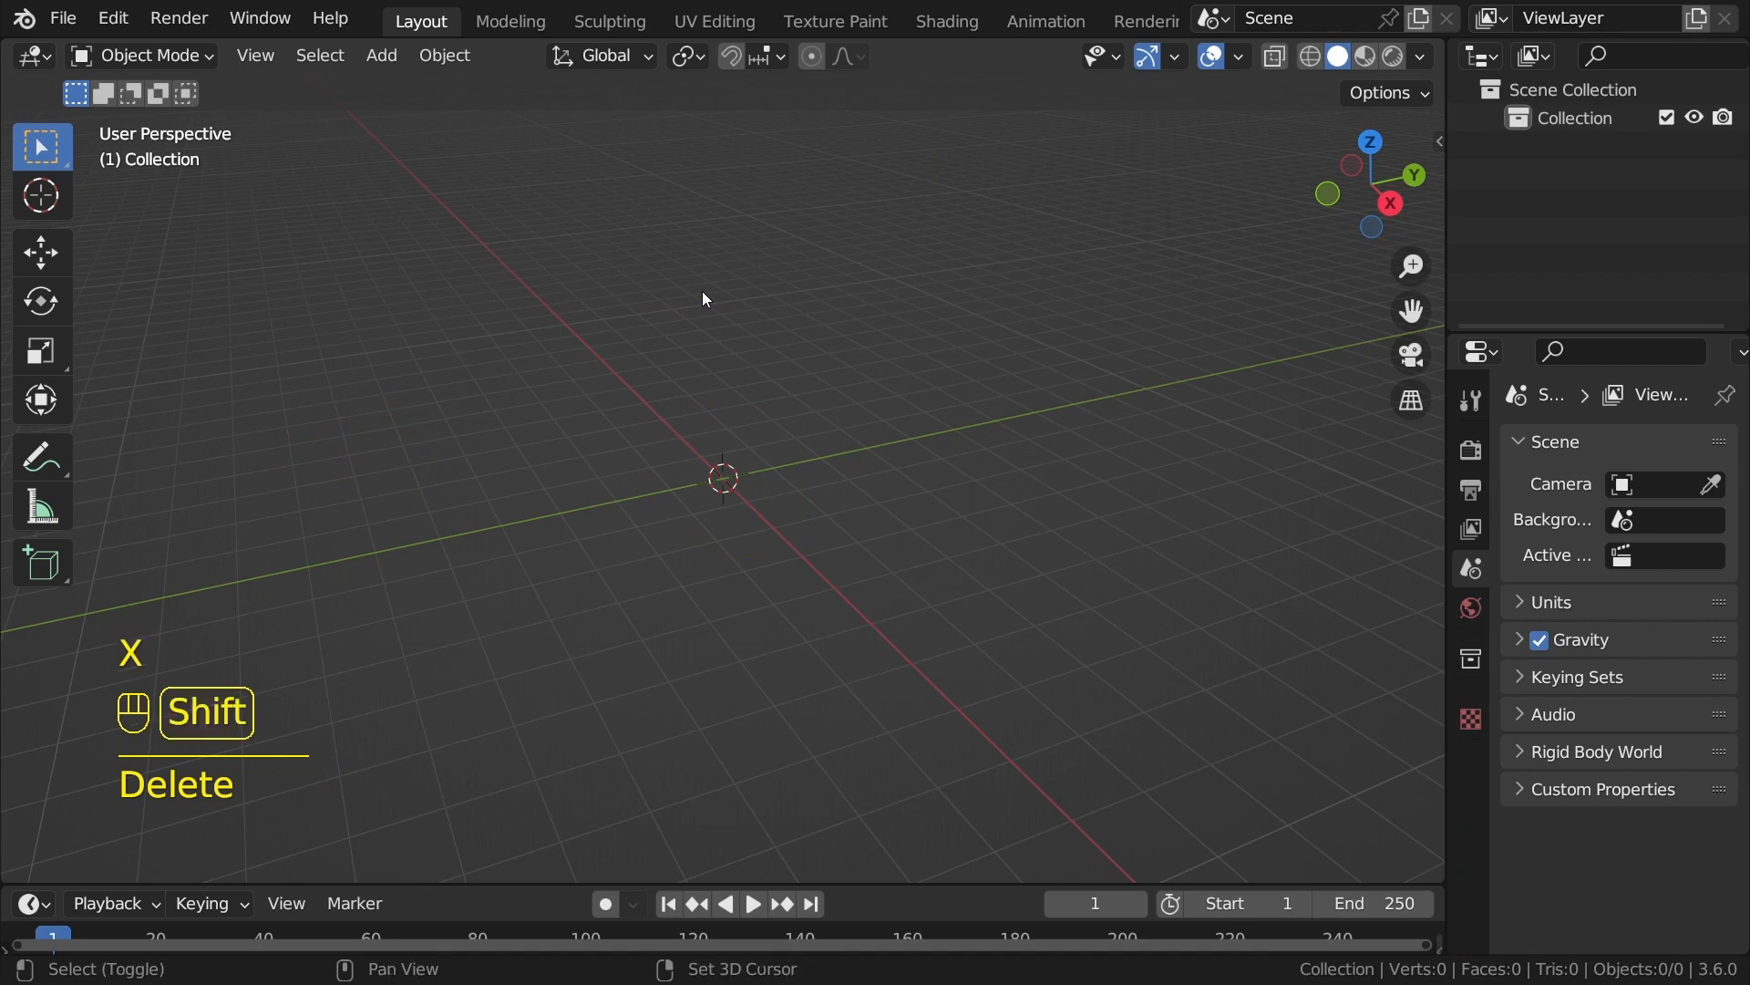
Add a UV sphere at the world origin and switch to the front orthographic view.
key(shift+a)
mouse_move(796, 266)
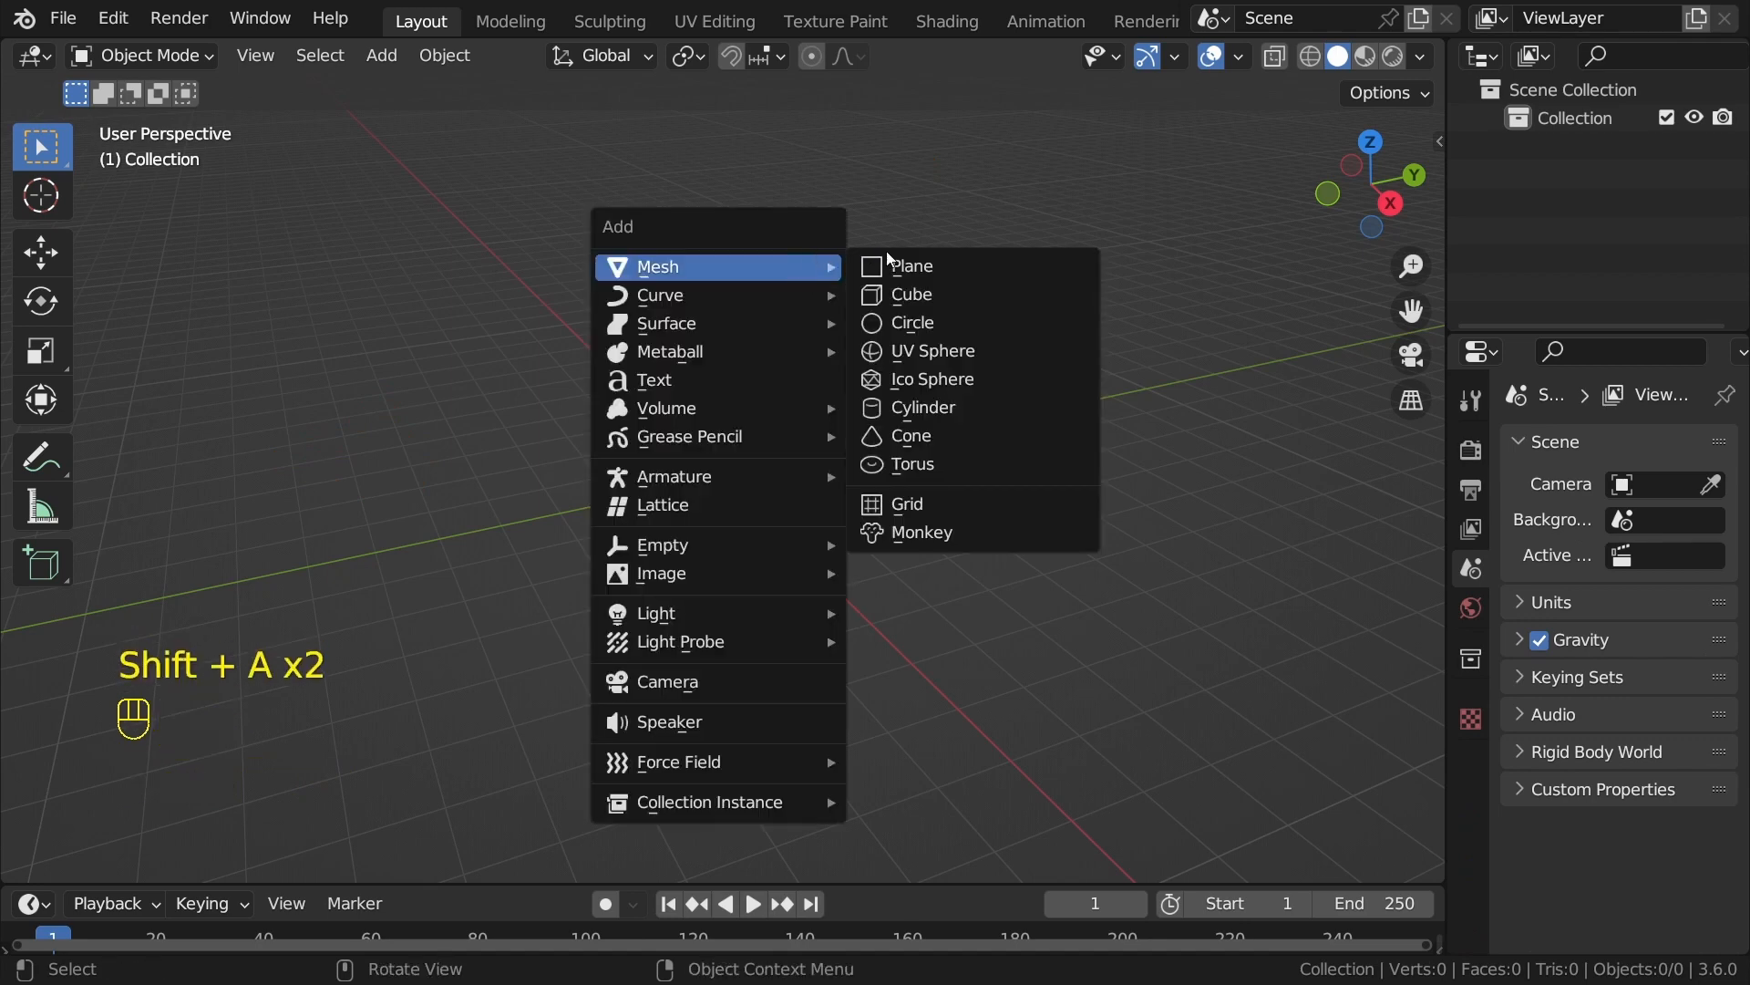
click(910, 350)
key(grave)
click(495, 304)
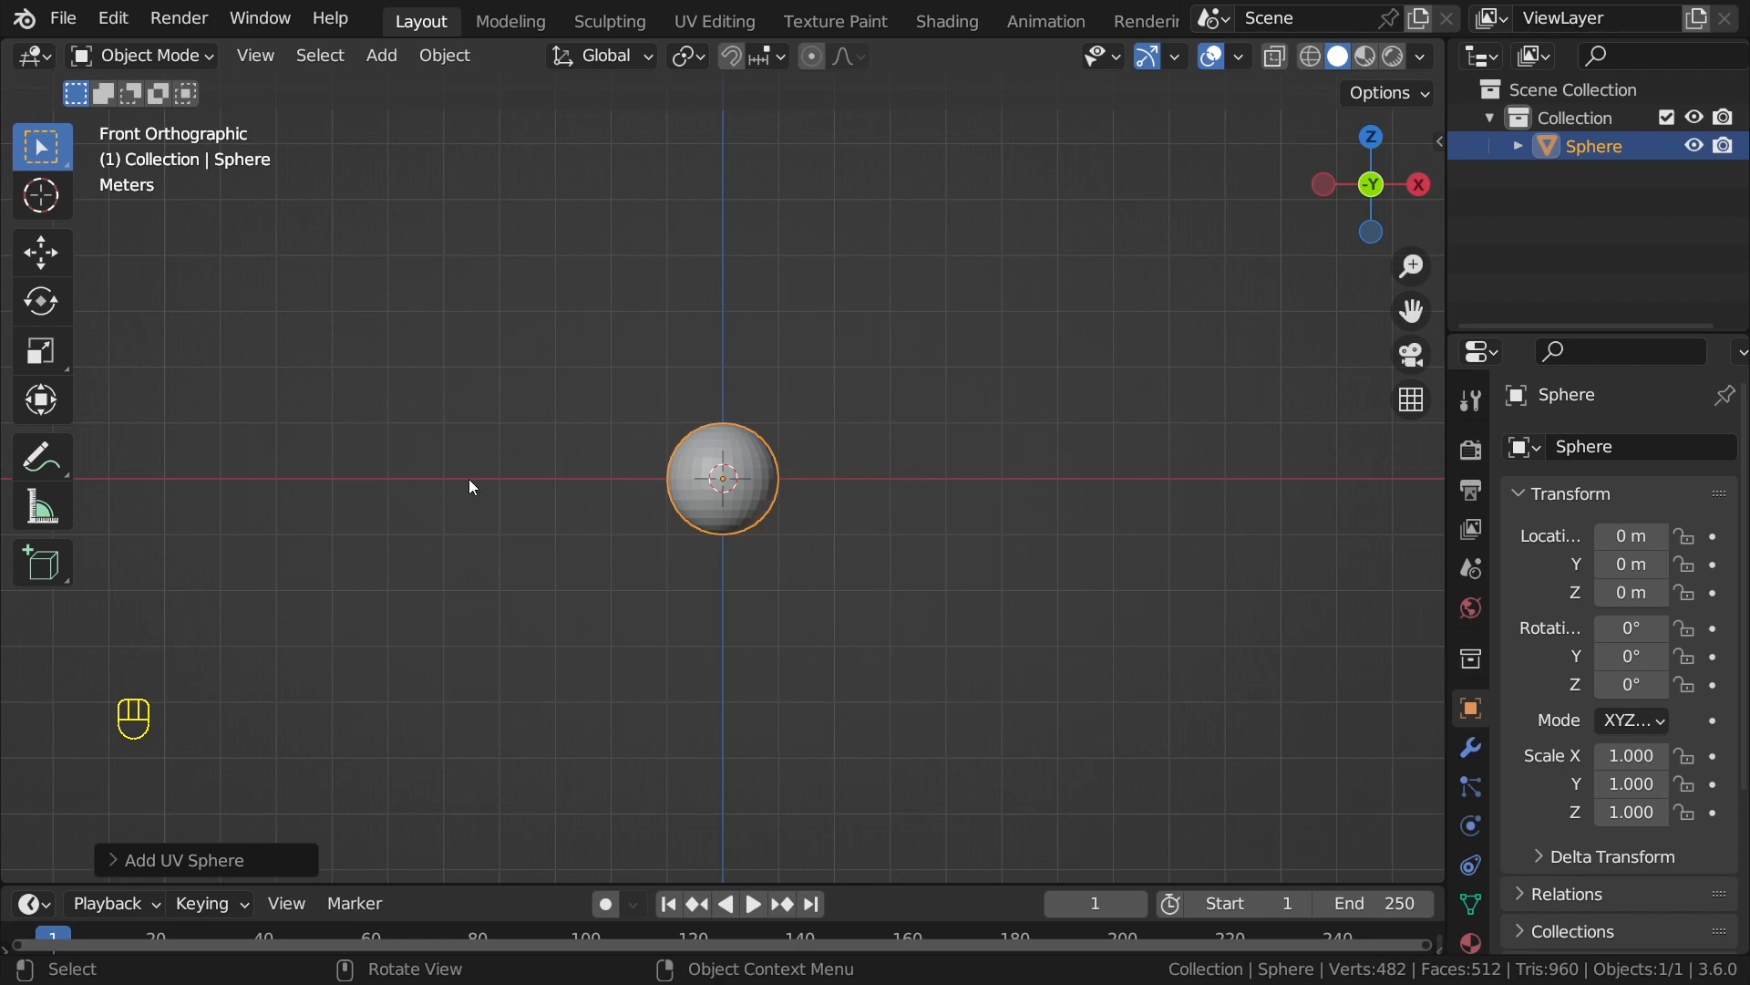
key(d)
drag(463, 478, 869, 480)
key(d)
right_drag(875, 472, 437, 497)
Move the sphere up 1 m along Z with snapping so that it rests on the ground line.
key(g)
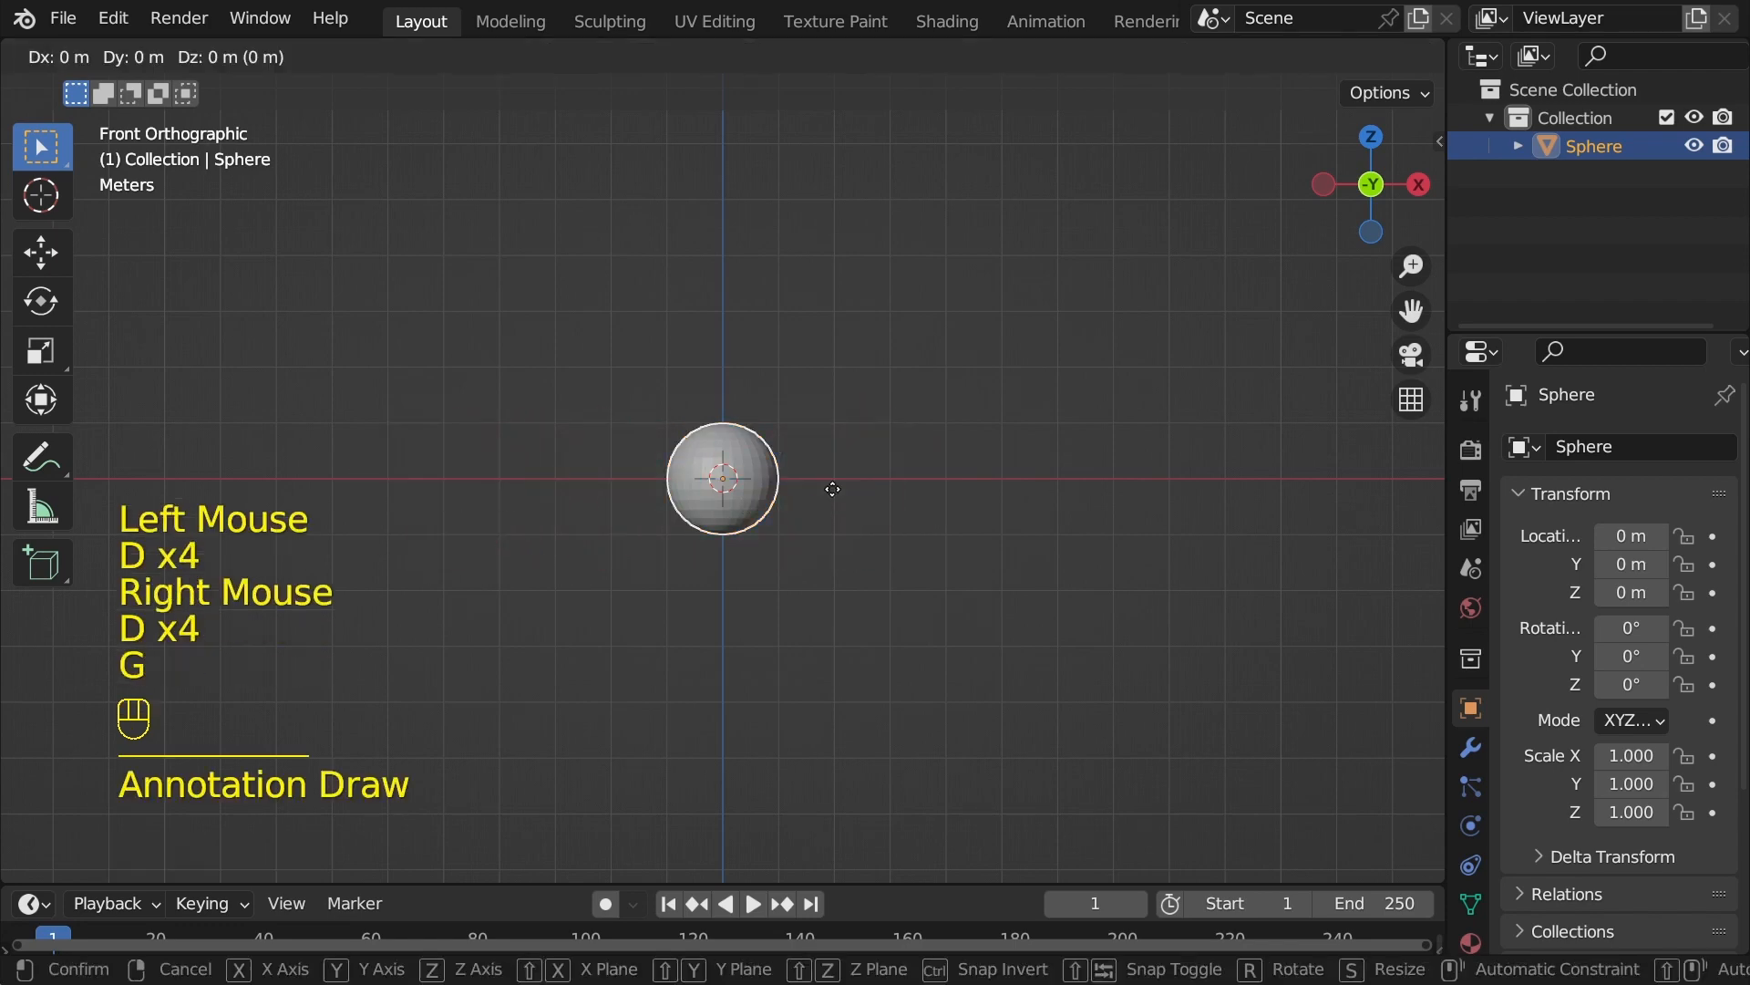
key(z)
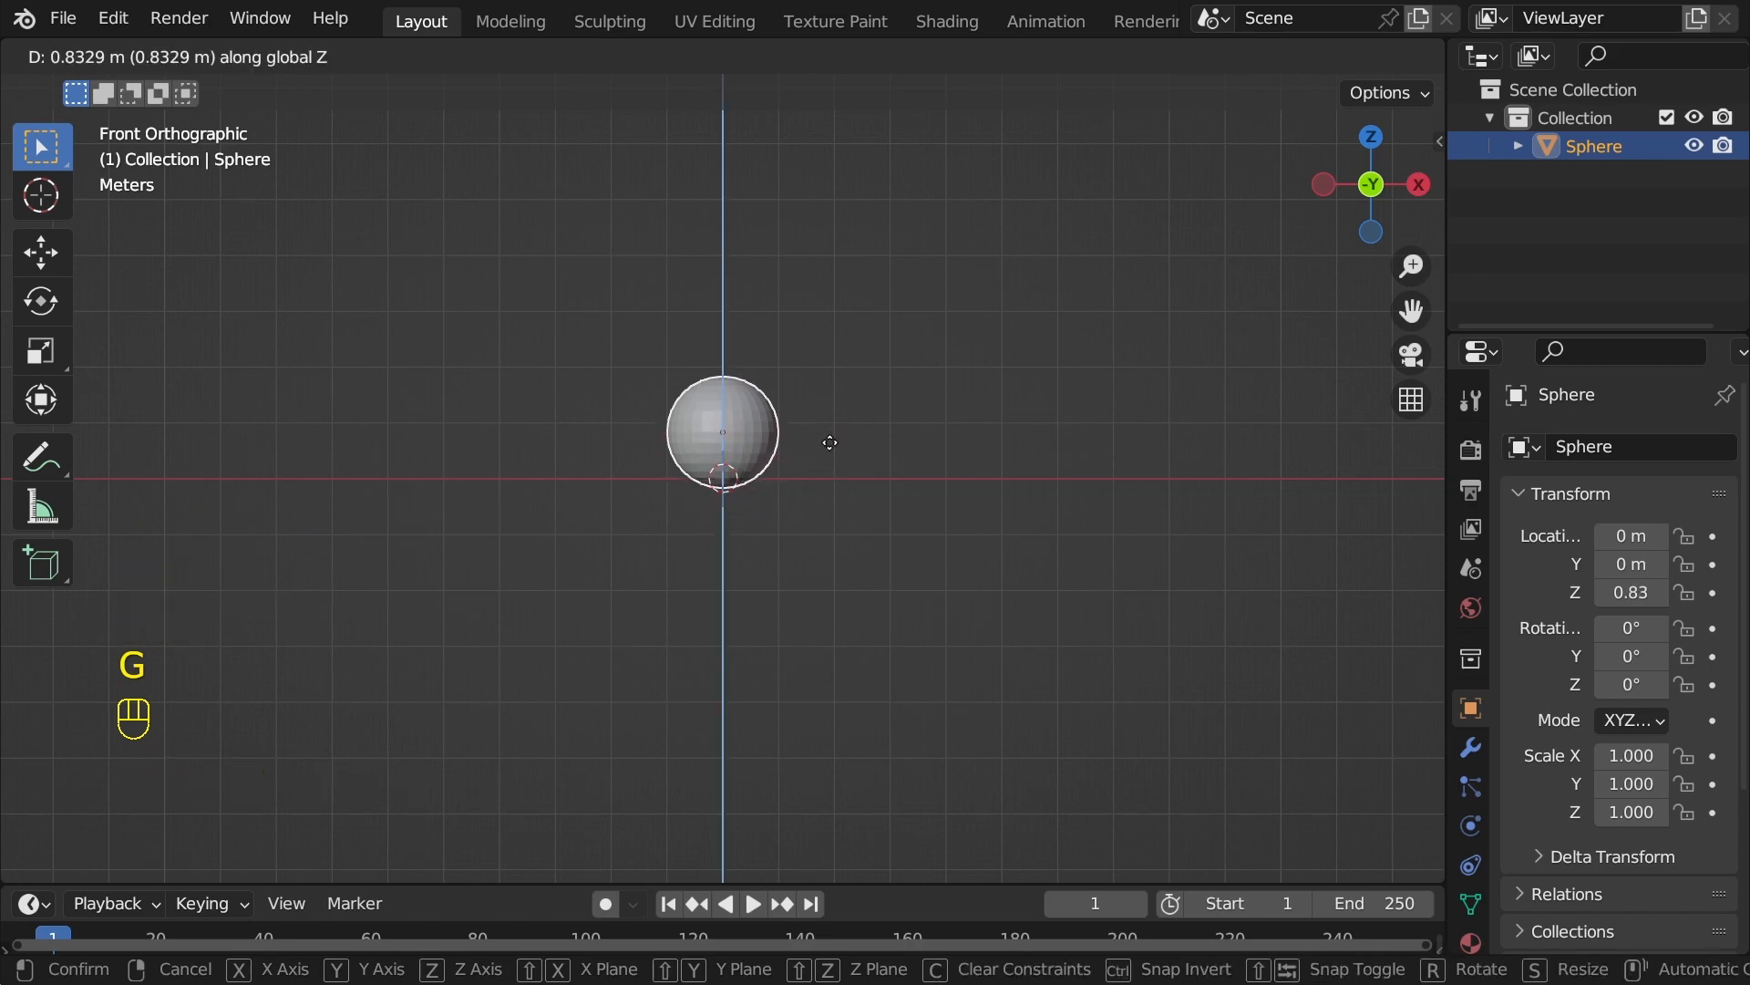
key(ctrl)
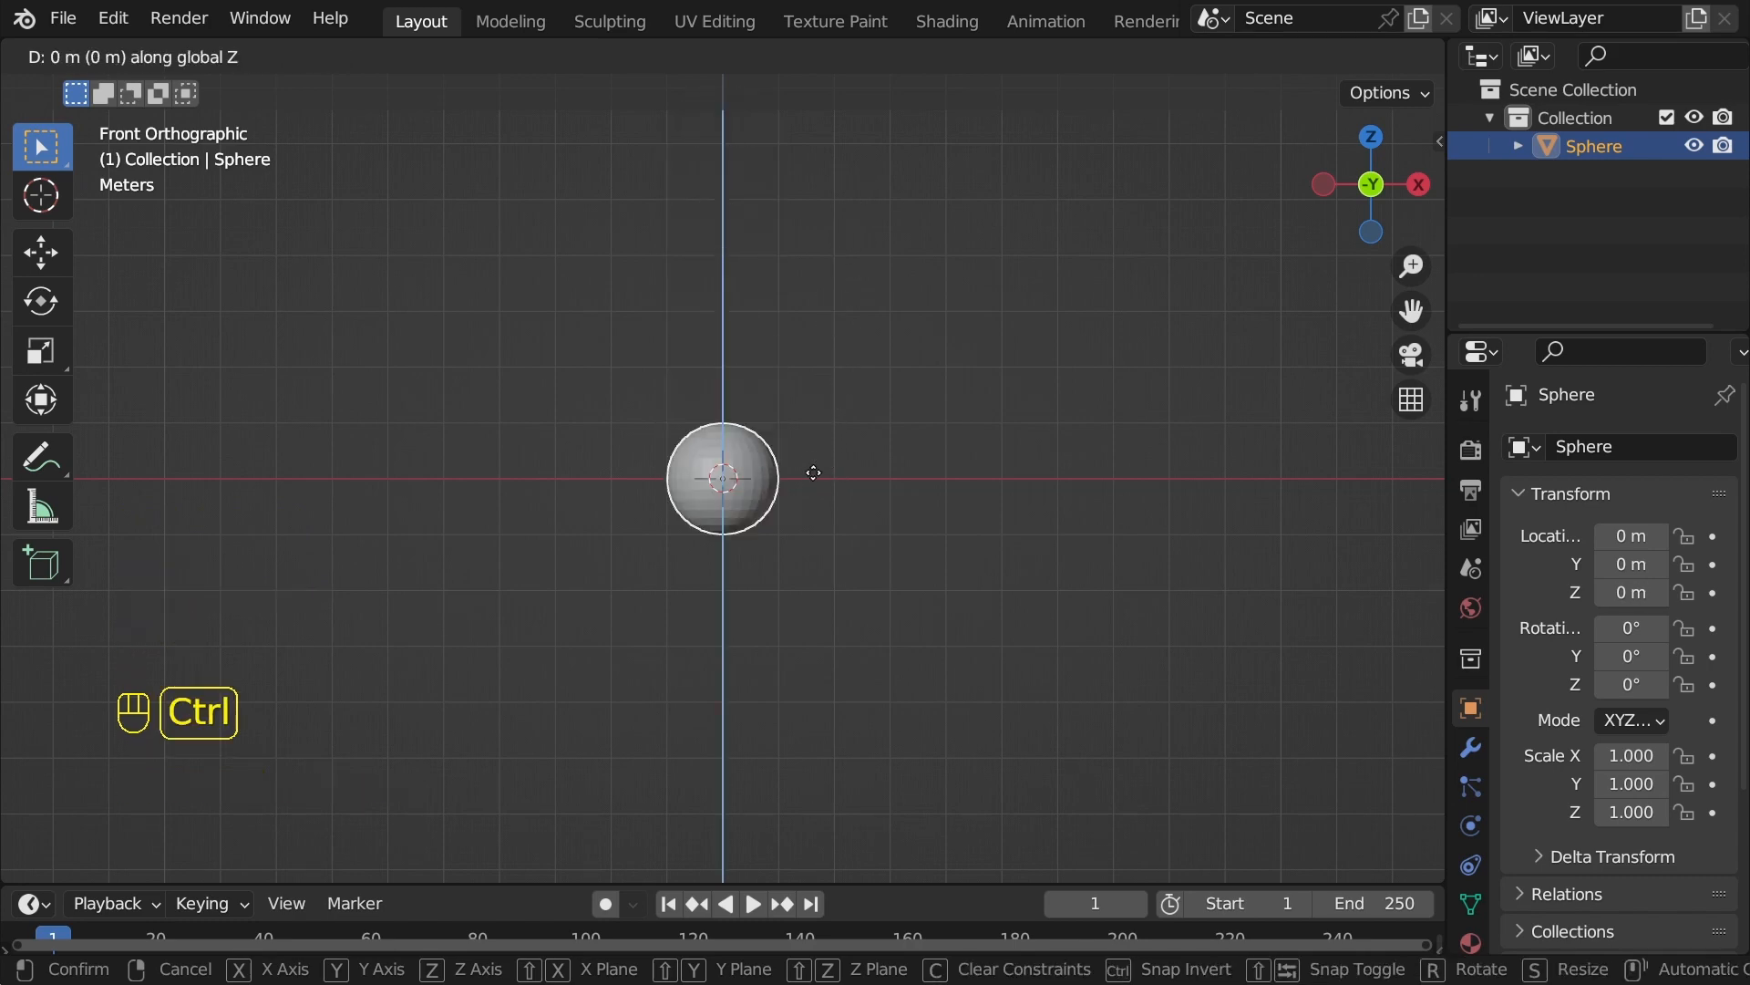
click(815, 421)
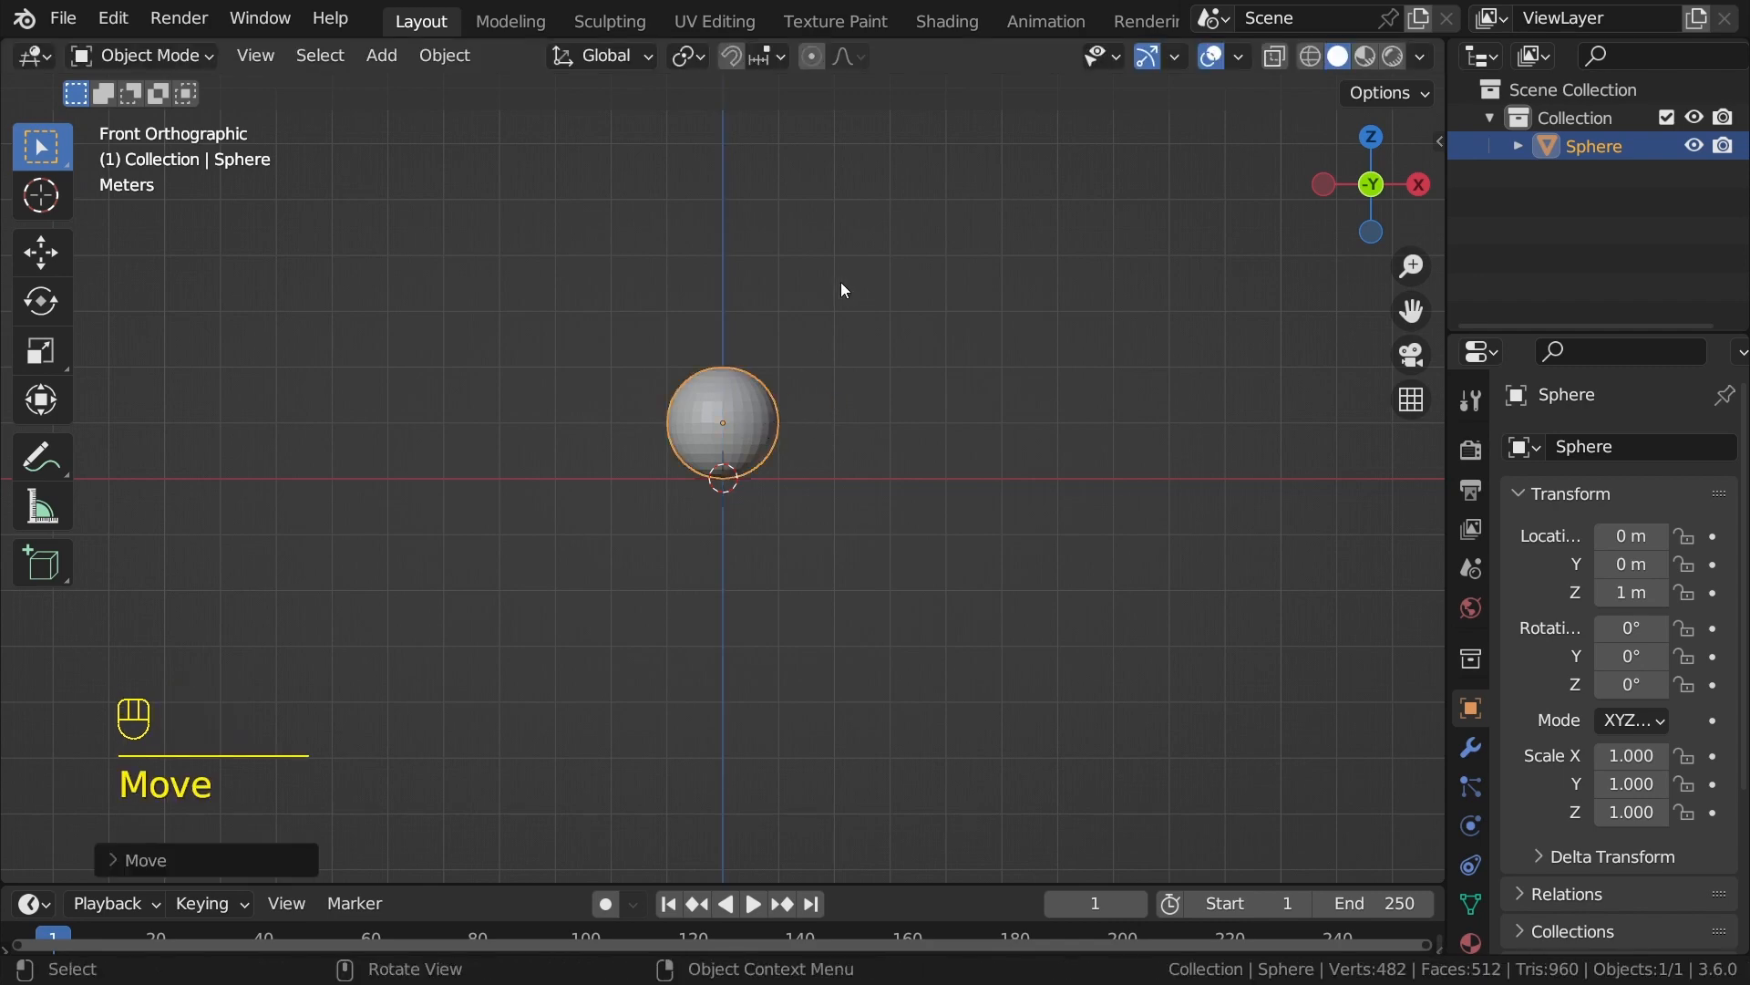
Add a plane mesh under the sphere and enlarge its face in Edit Mode to well beyond the sphere on all sides.
middle_drag(841, 290, 844, 430)
key(shift+a)
key(shift+a)
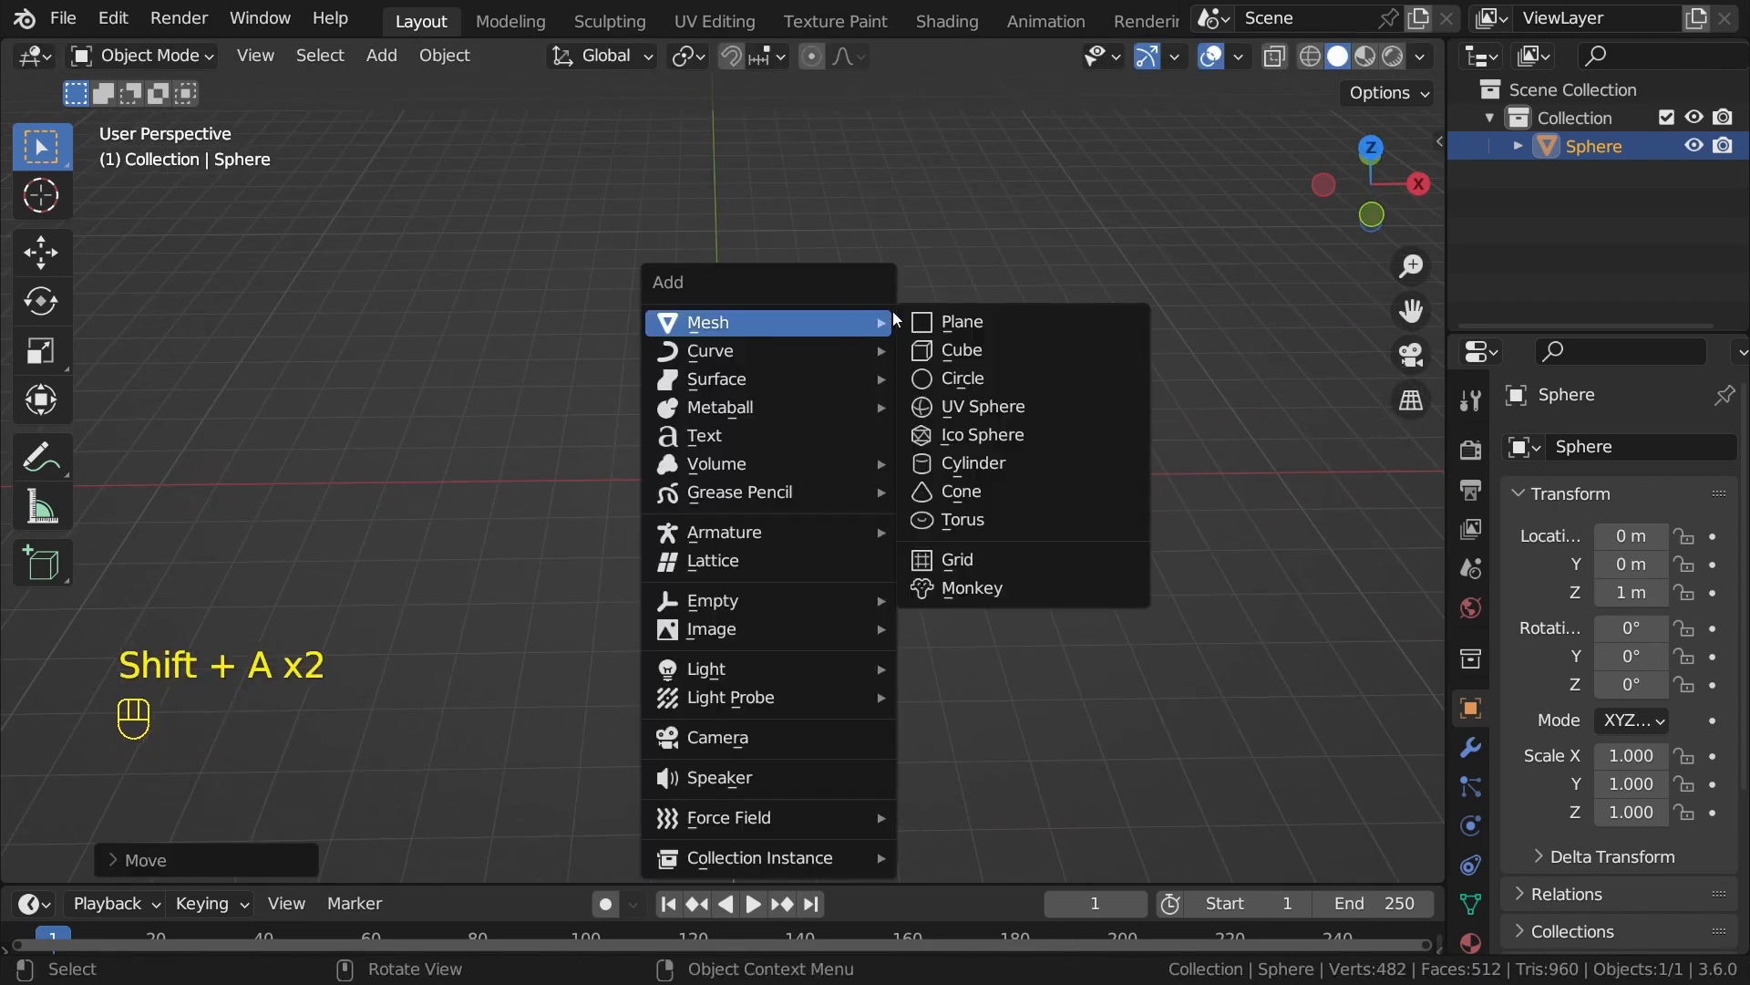
click(953, 322)
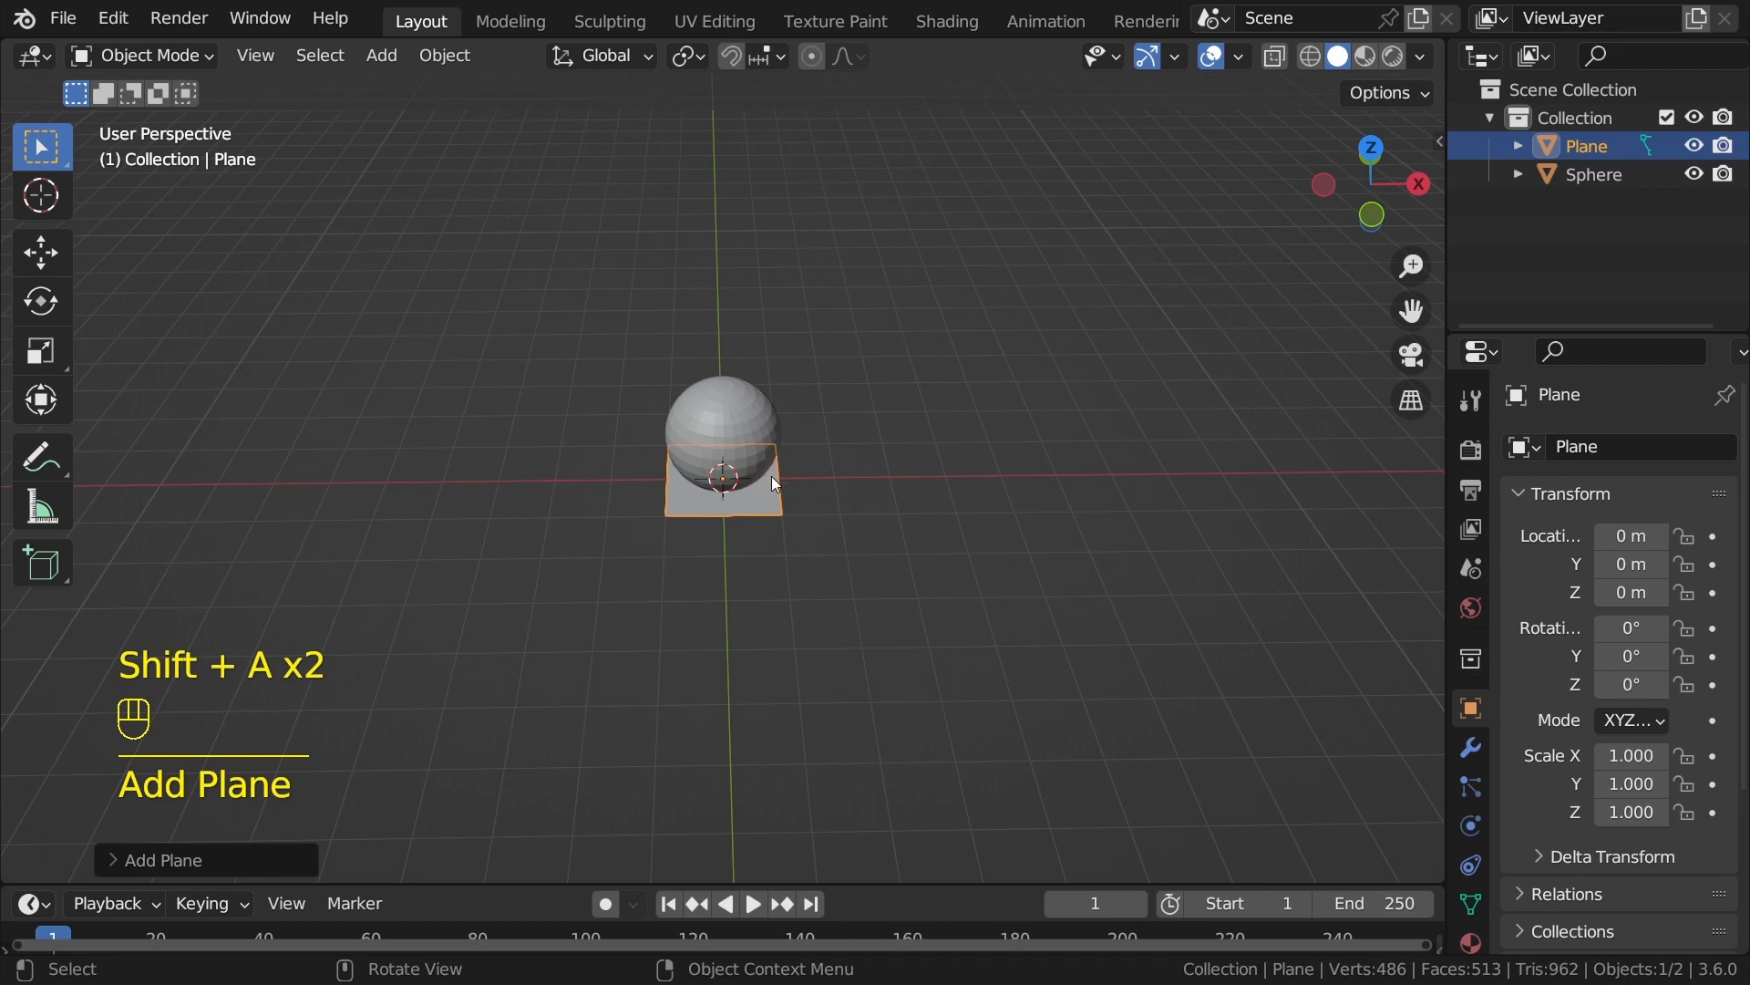
key(Tab)
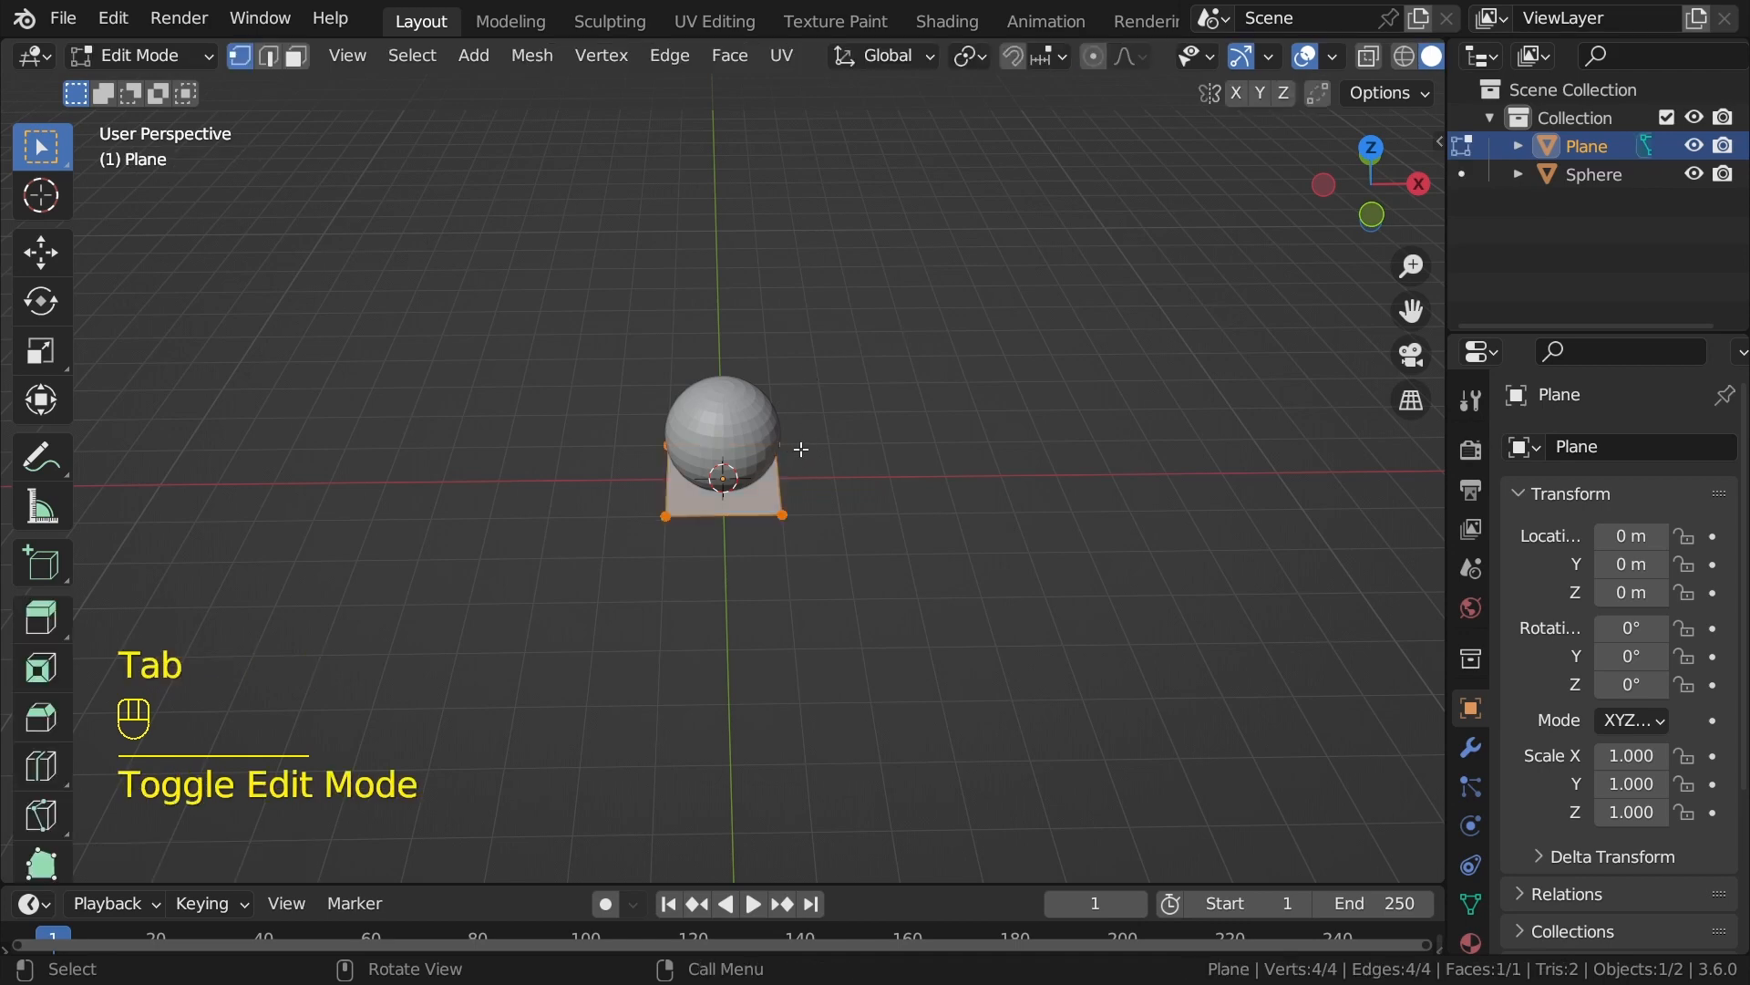
key(s)
key(s)
click(1061, 454)
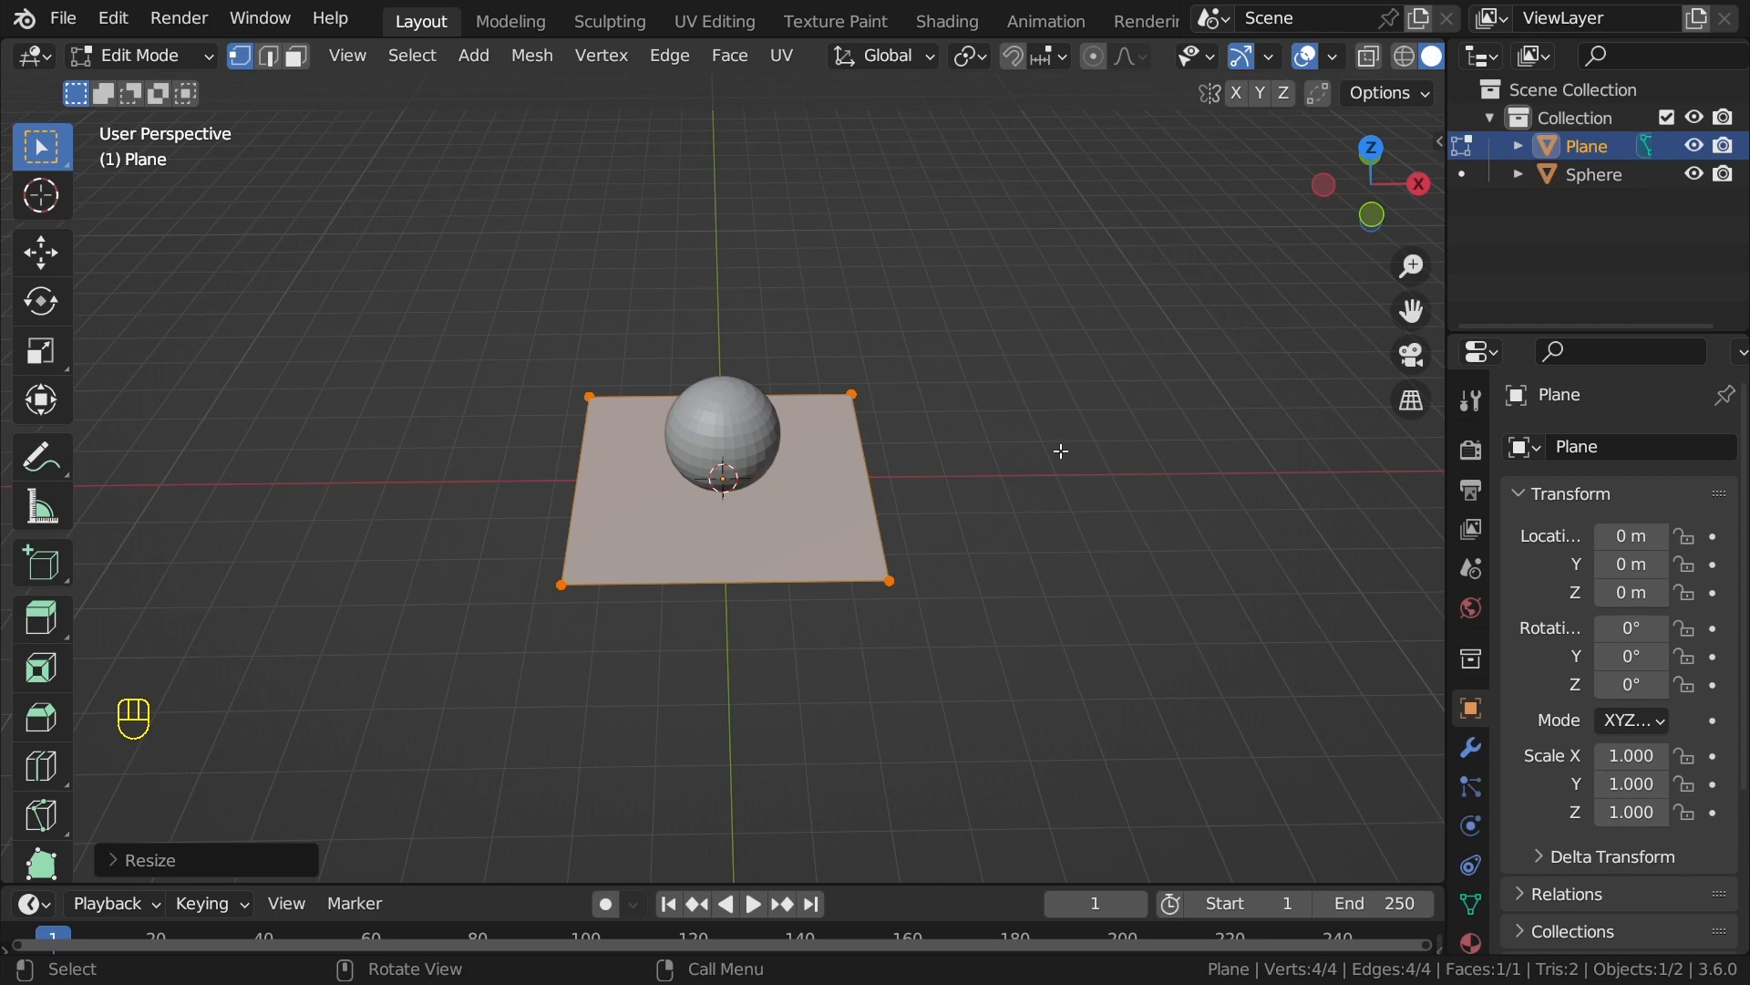
Extrude the plane's face upward about 4.3 m and delete the top face to leave an open box.
key(e)
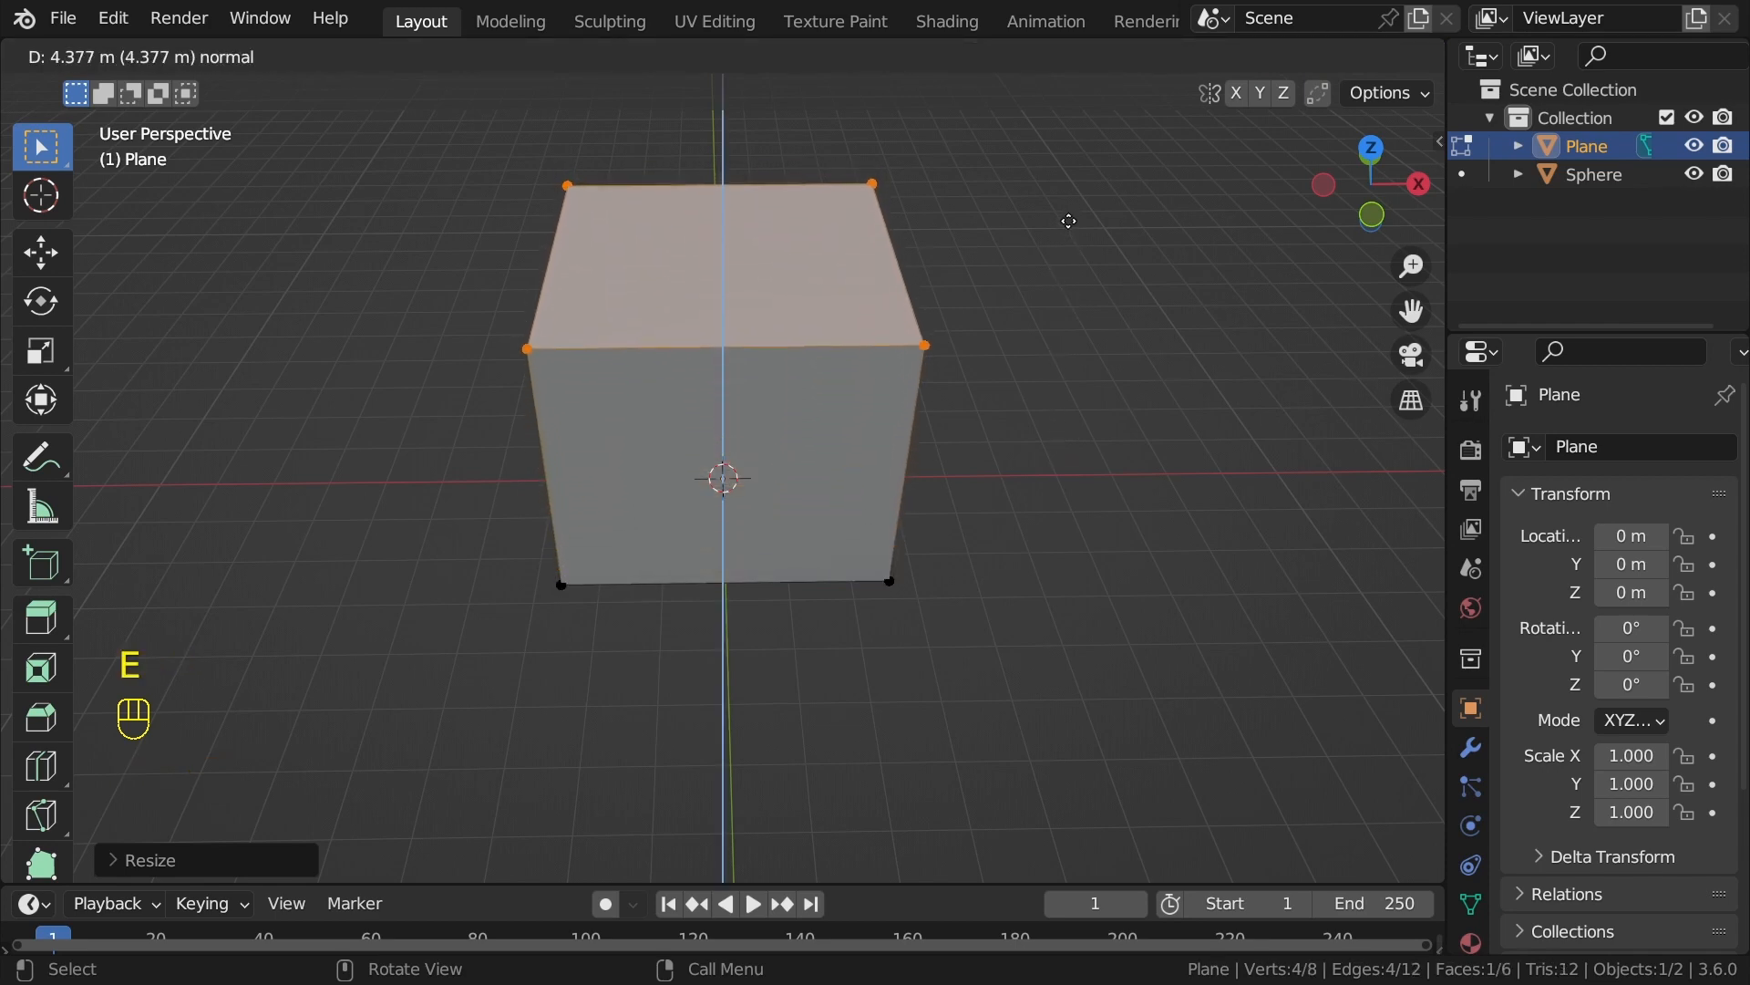
click(1072, 229)
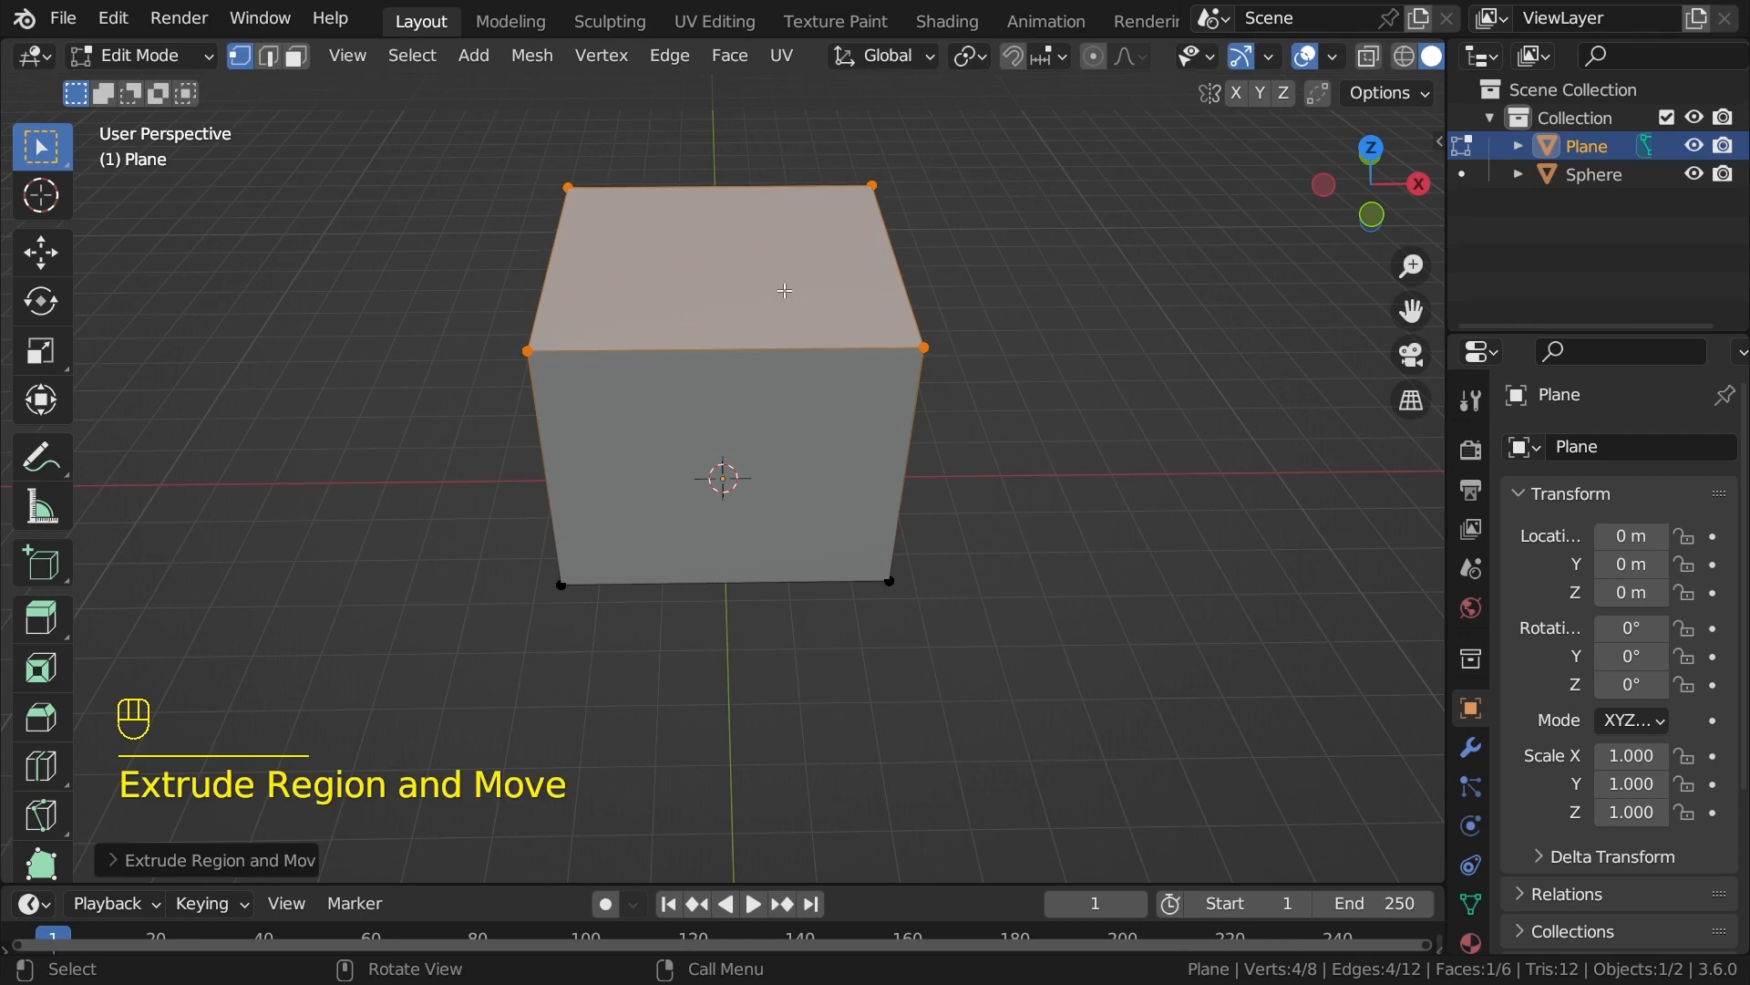
key(x)
click(670, 351)
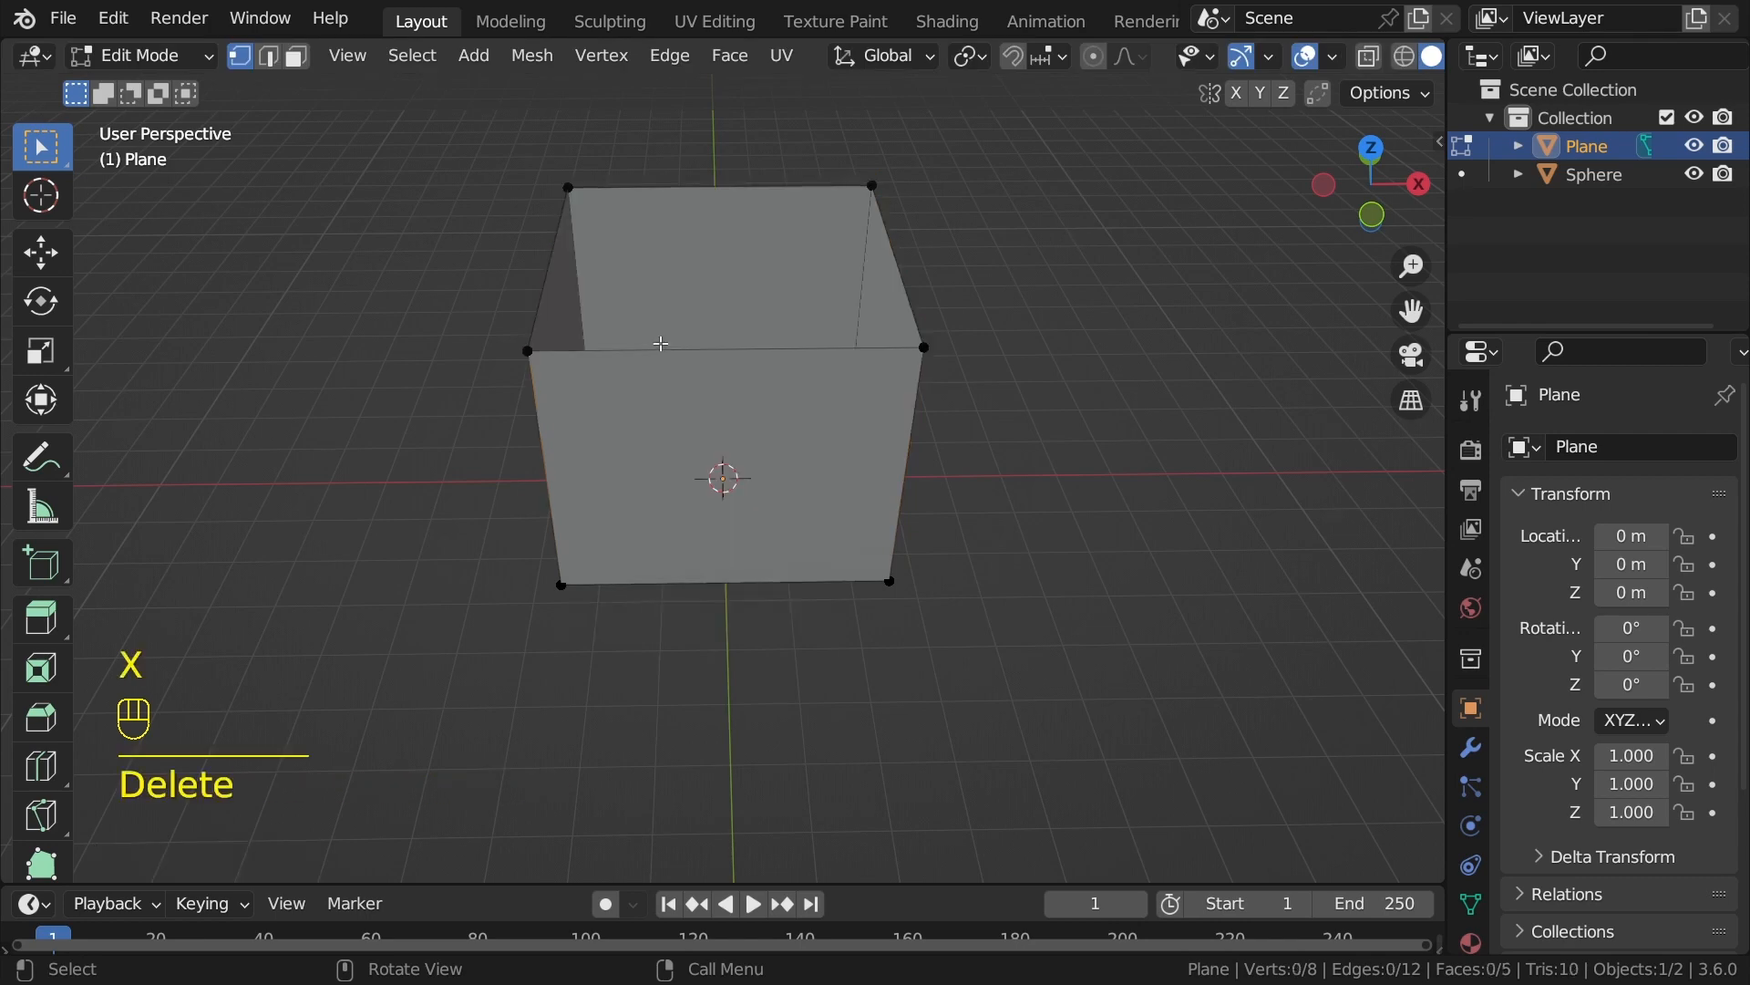
Scale the box's open upper edge loop outward so the four walls flare widely around the sphere.
alt+click(718, 353)
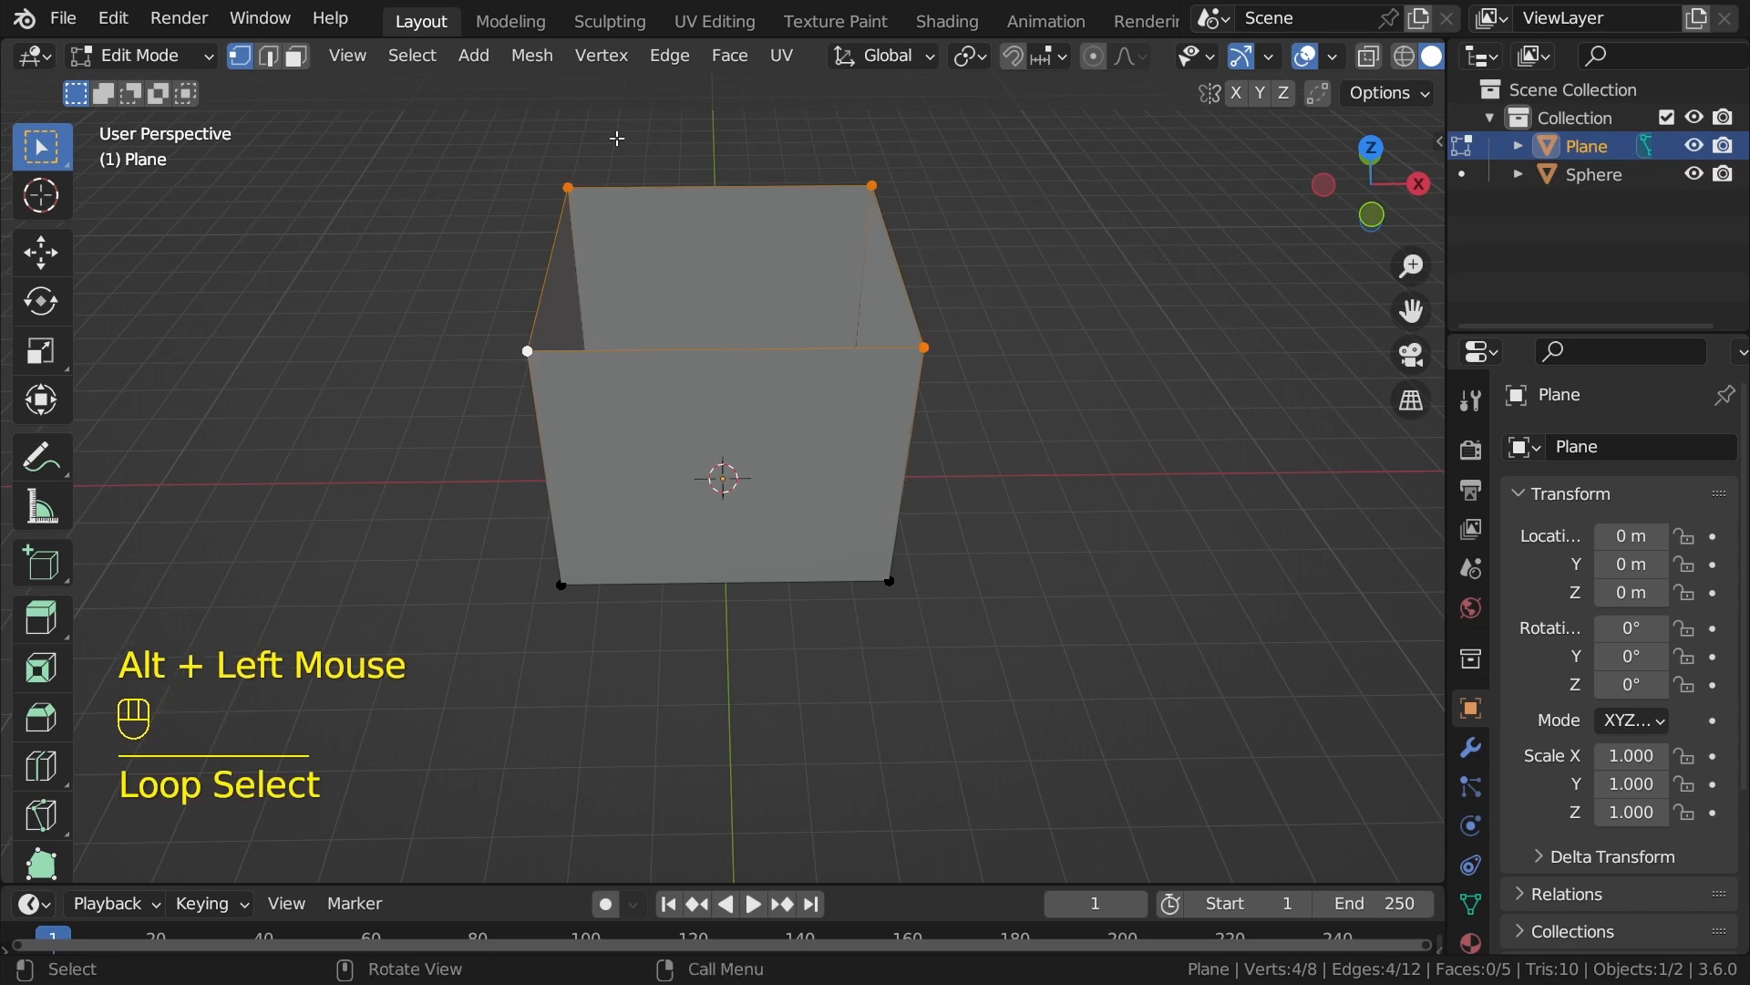
key(s)
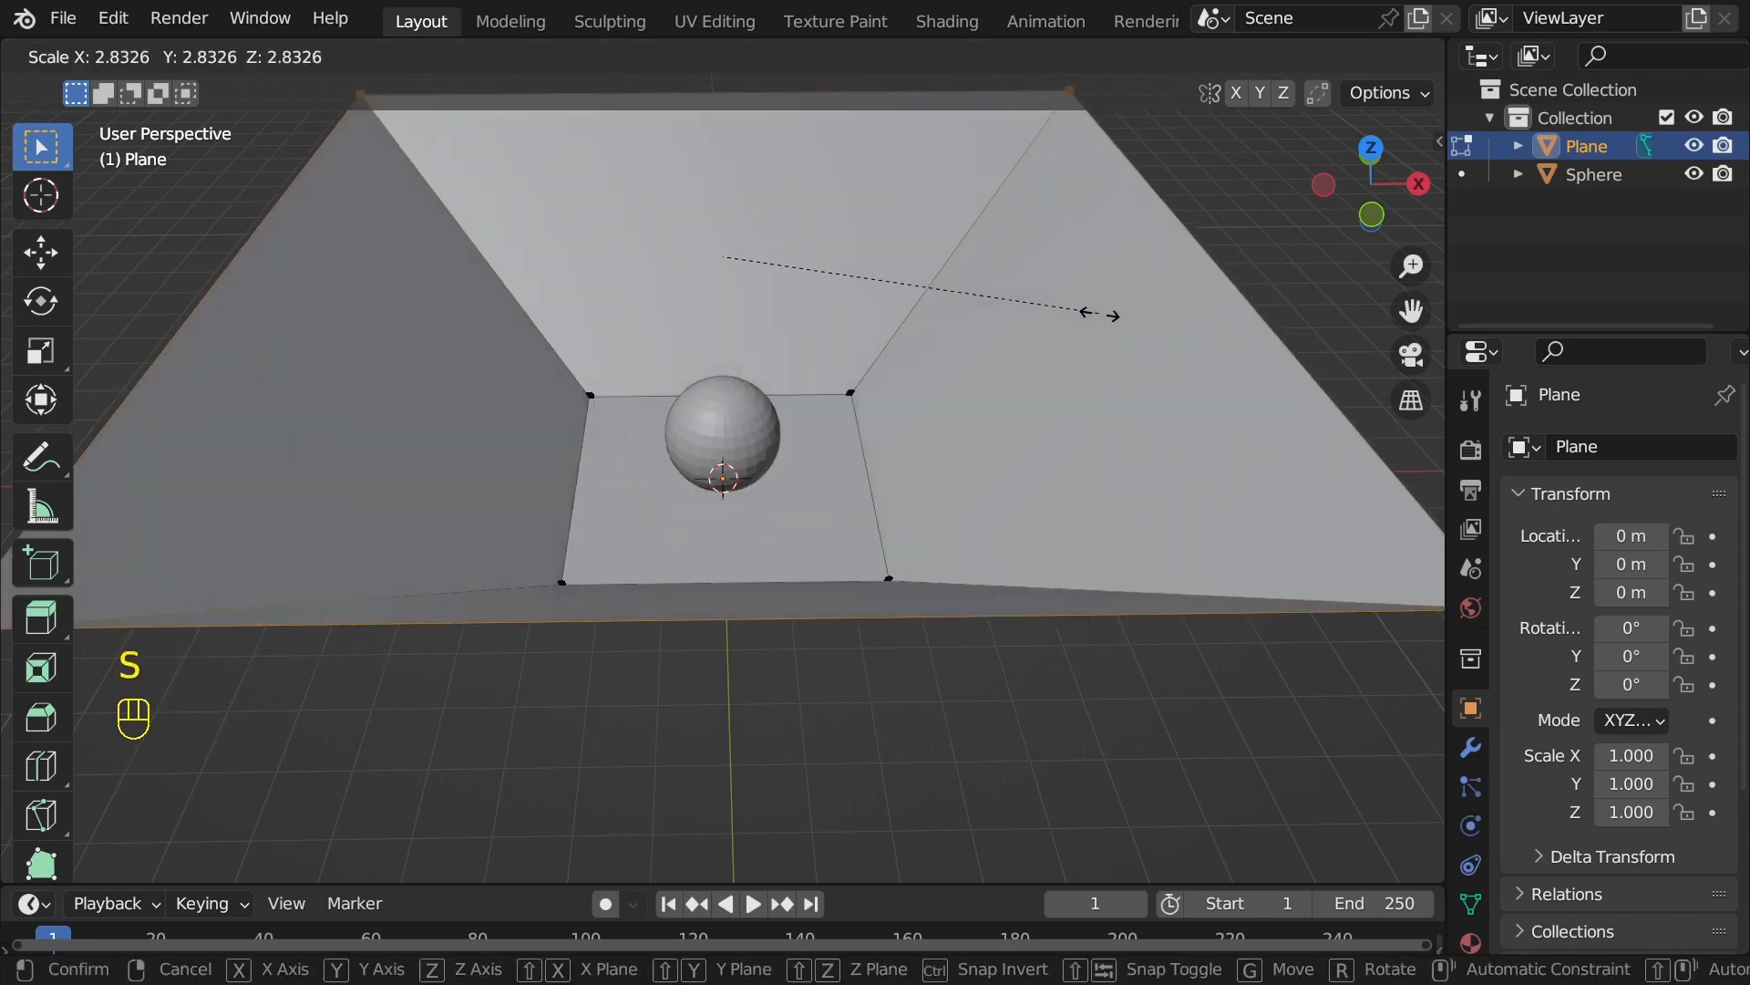
click(1183, 349)
Bevel the four edges around the floor face with 4 segments and a width of about 1.4 m.
click(837, 414)
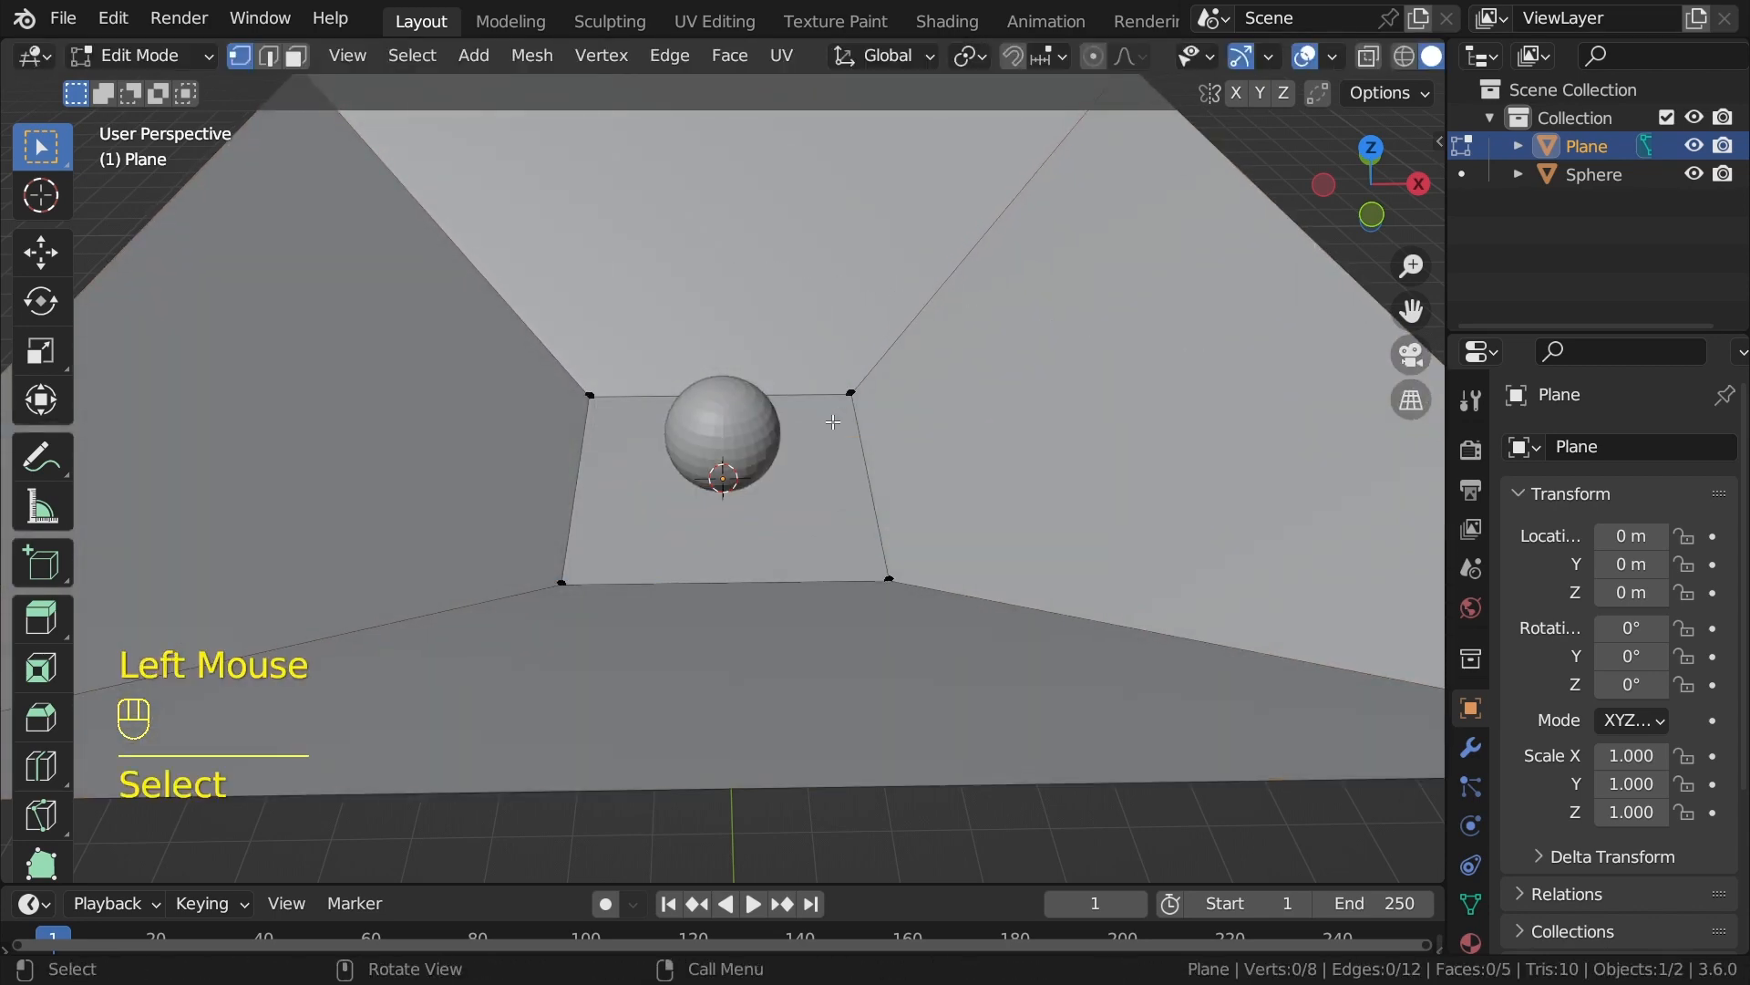
drag(450, 219, 918, 573)
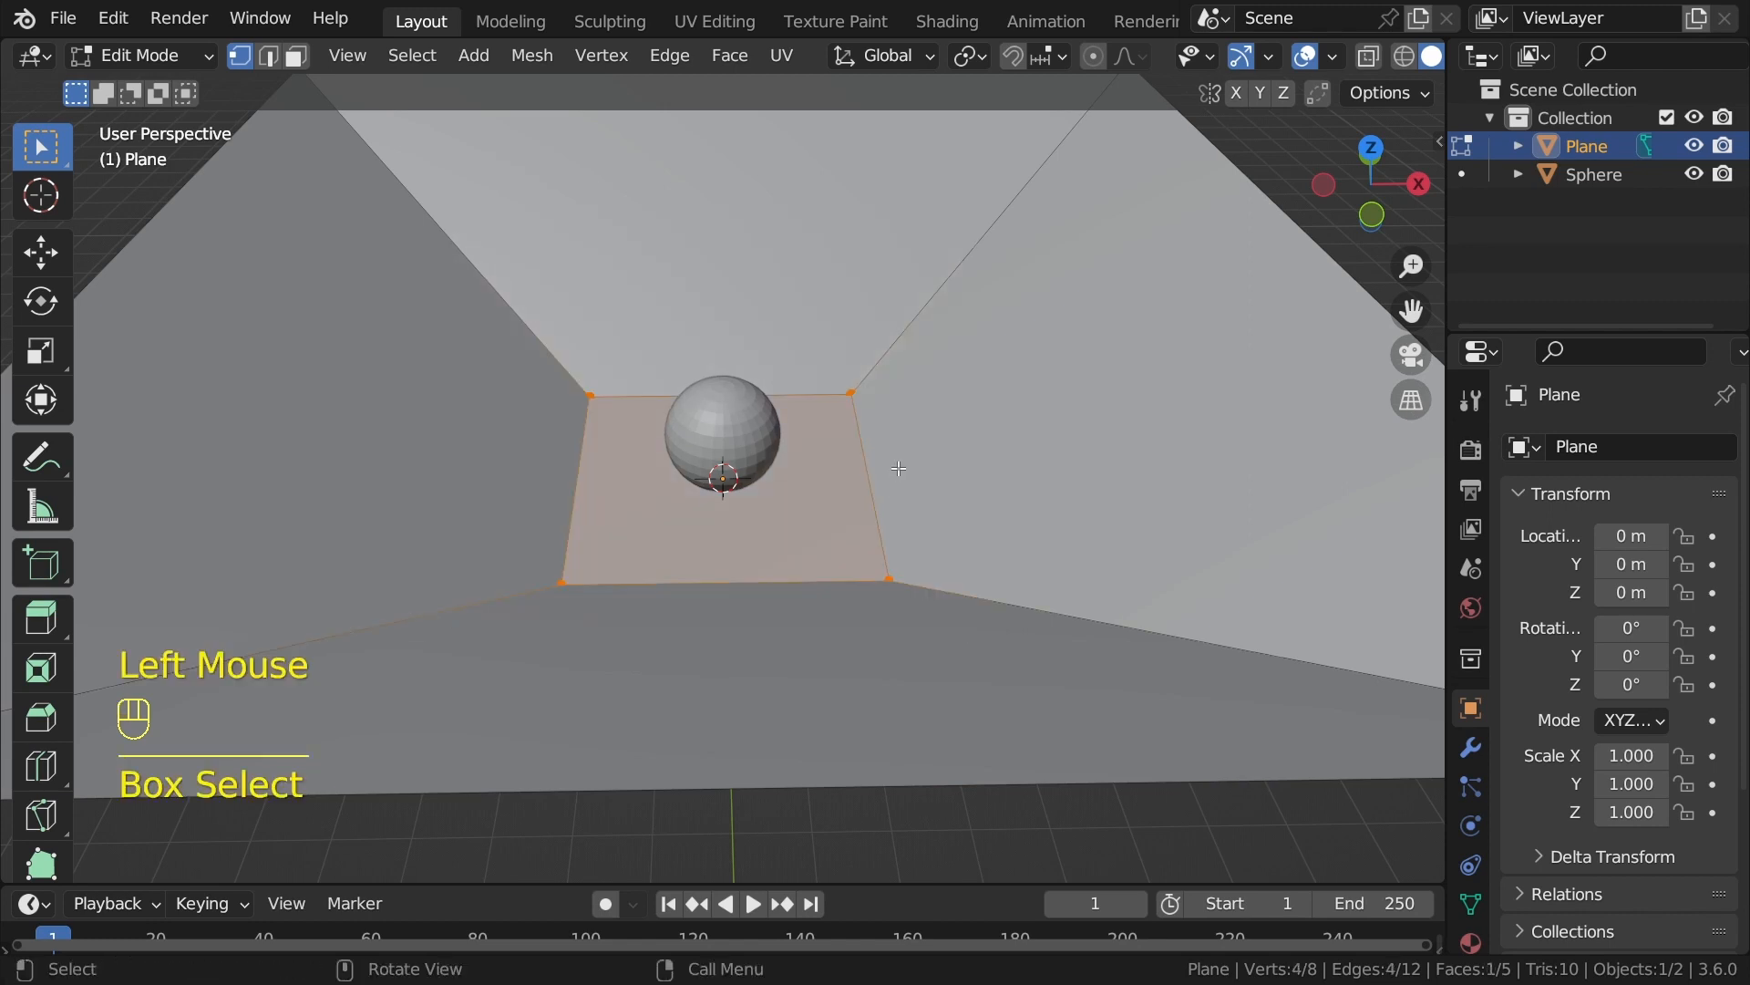
key(ctrl)
key(ctrl+b)
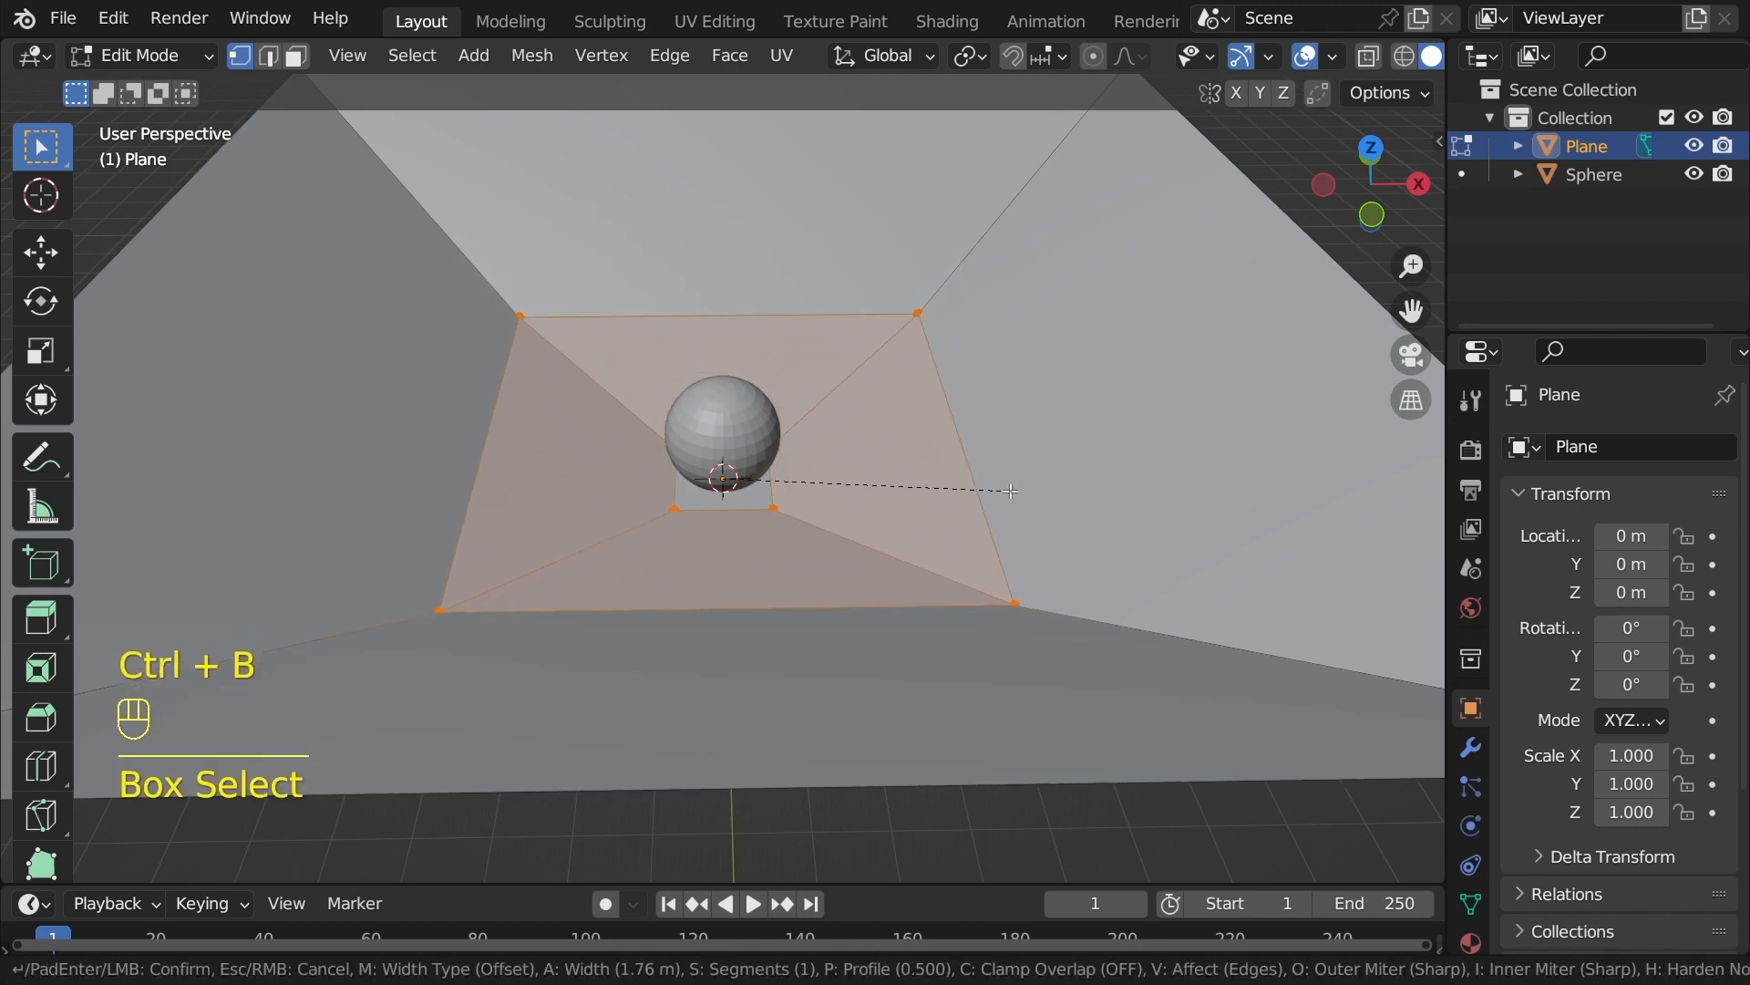
scroll(984, 487, up, 2)
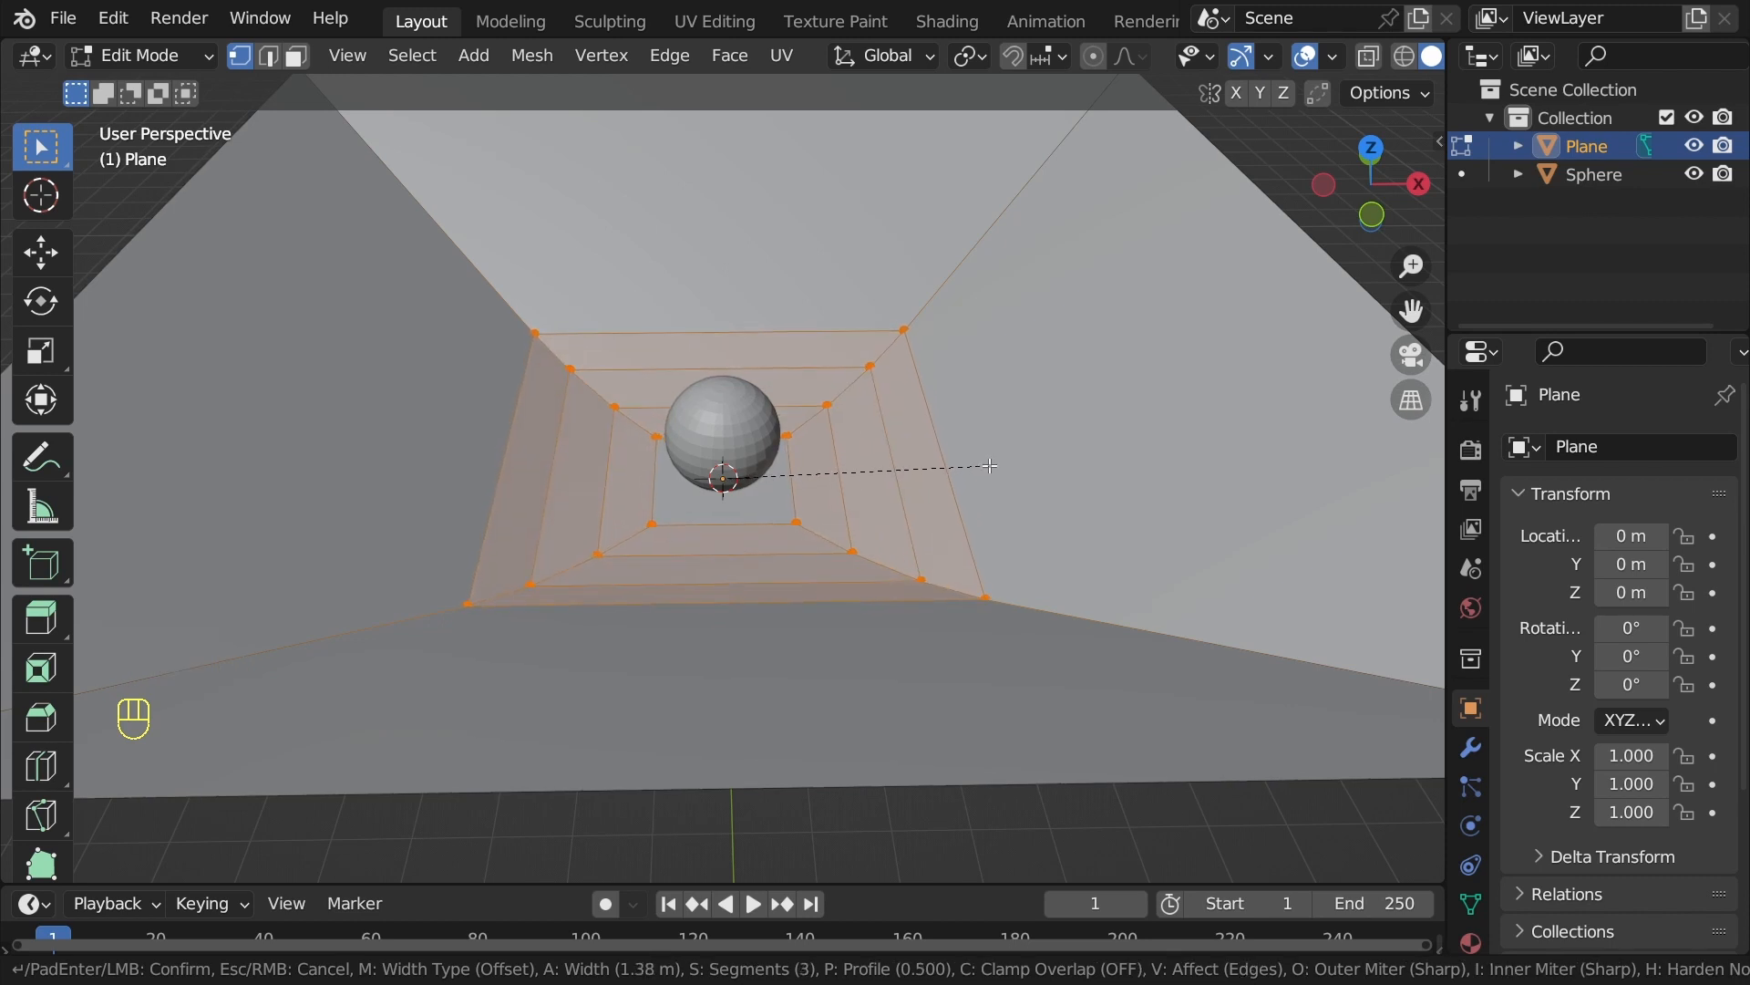
scroll(991, 466, up, 1)
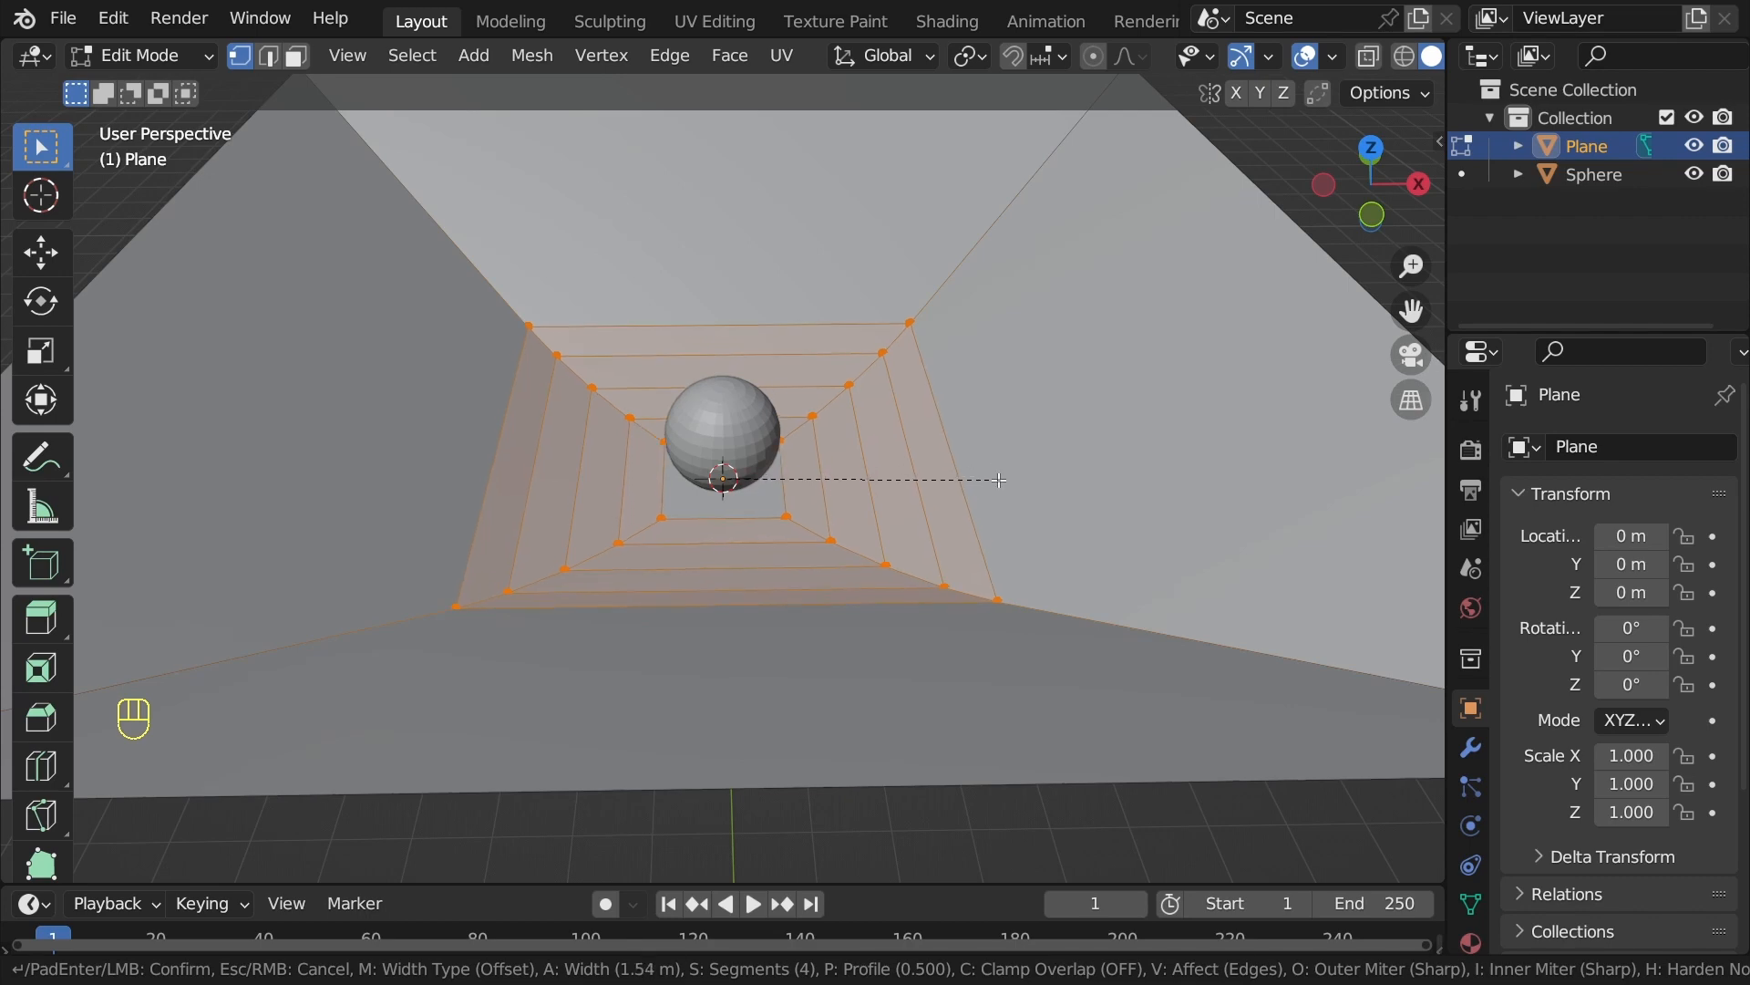
click(993, 480)
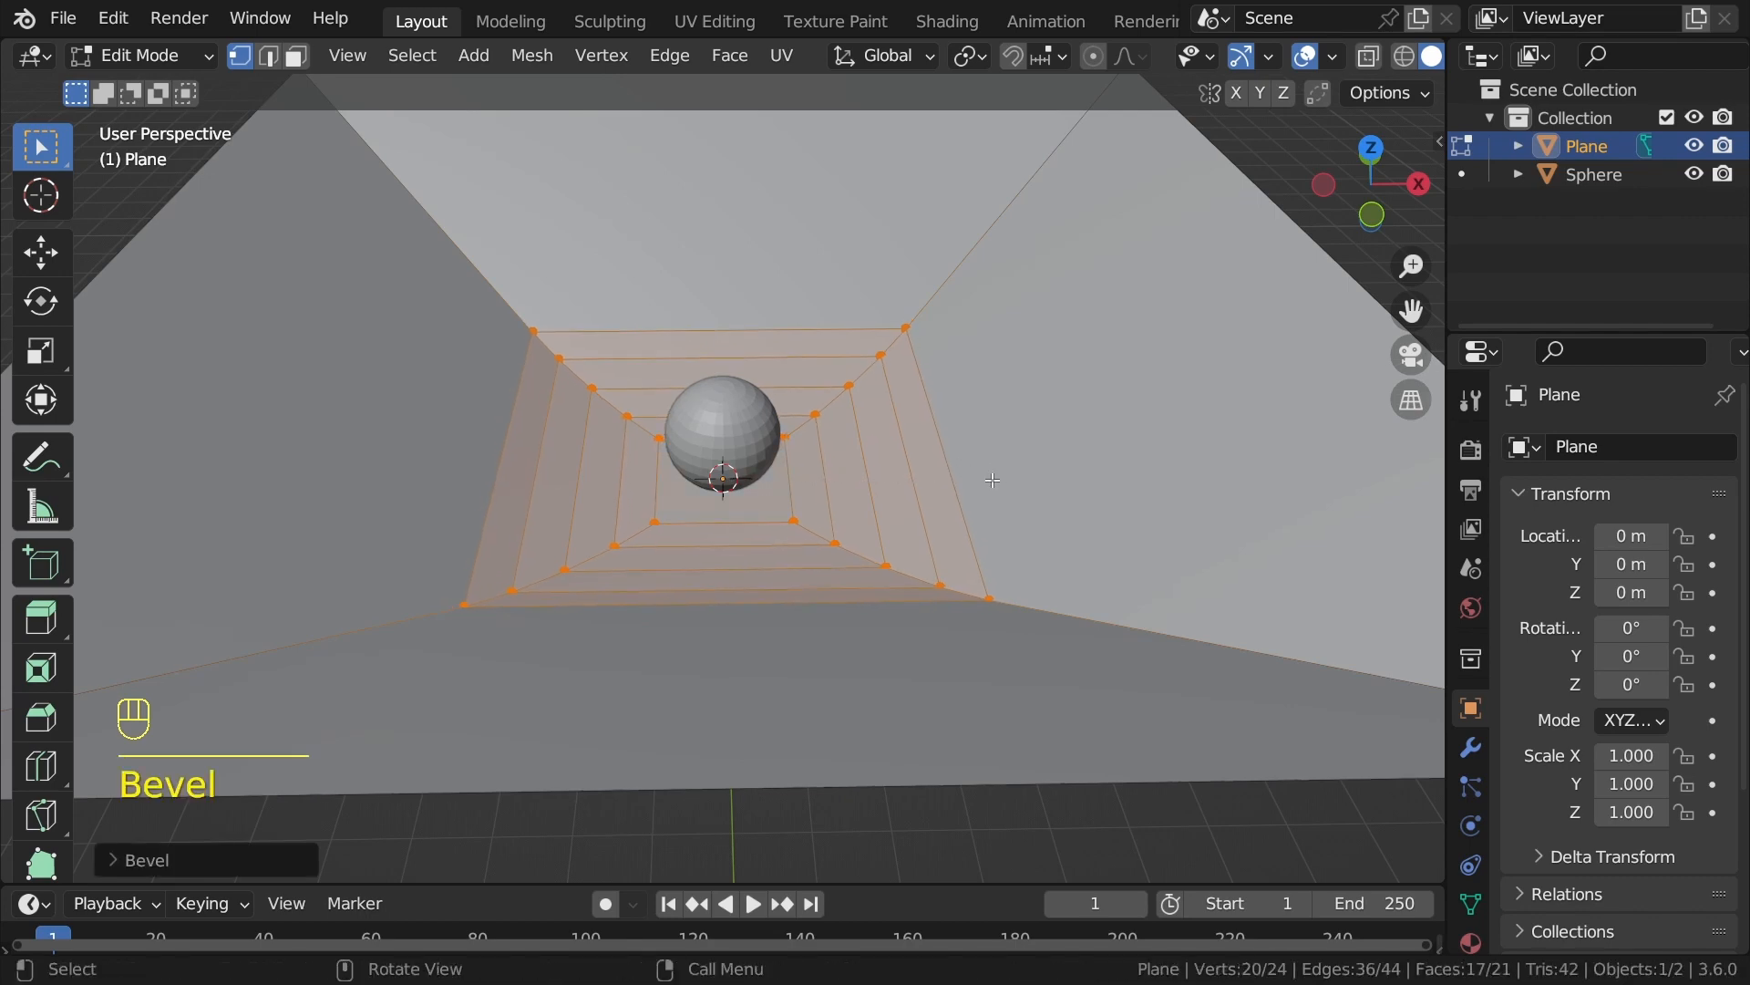
Return to Object Mode and apply Shade Smooth to the flared backdrop.
scroll(991, 458, down, 2)
key(Tab)
middle_drag(991, 459, 632, 430)
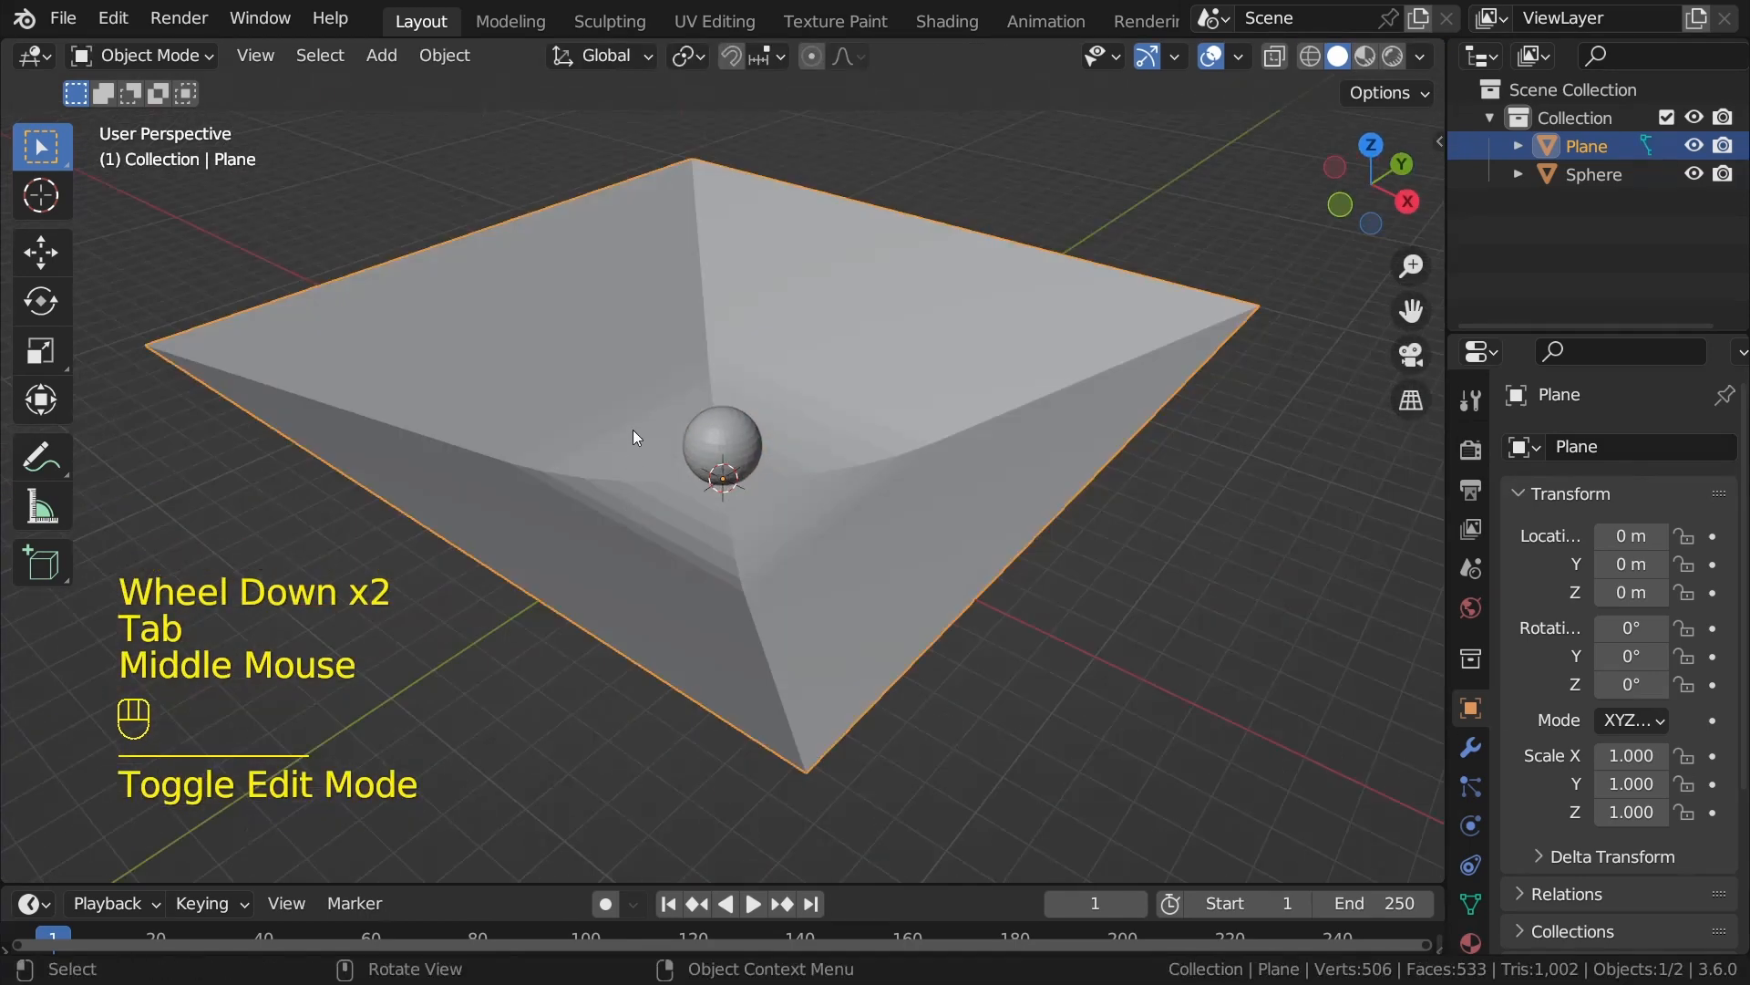
right_click(589, 402)
click(597, 405)
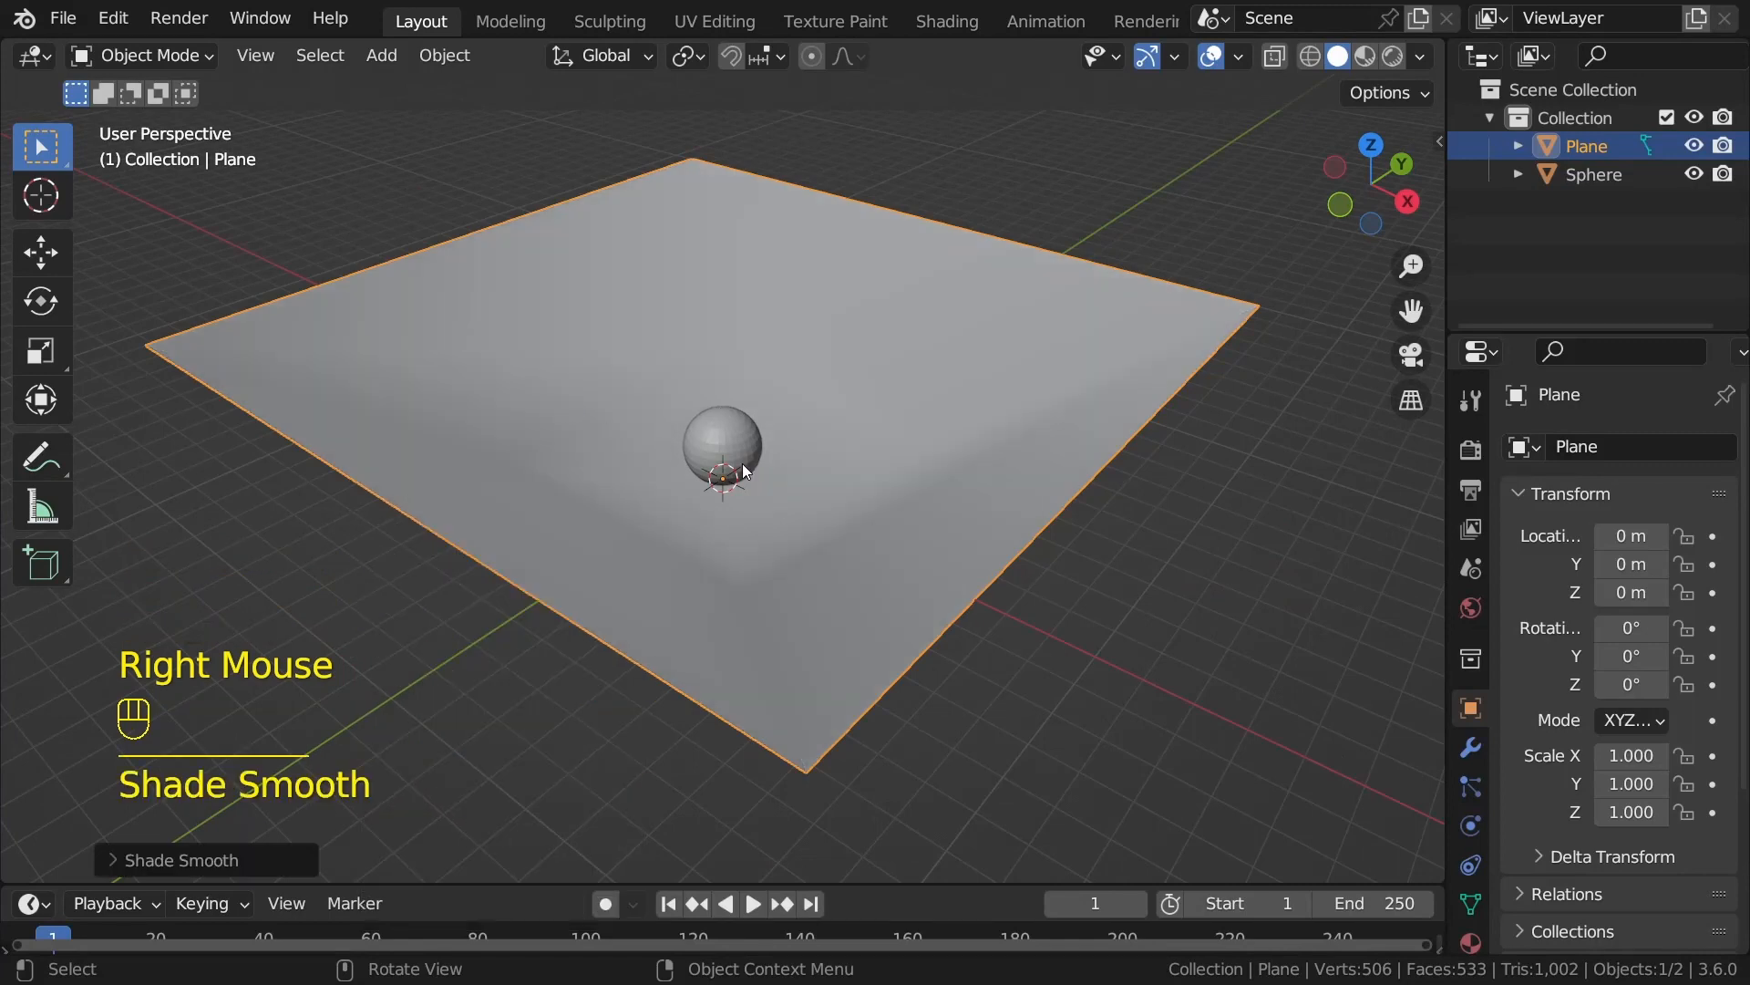
Configure the solid viewport shading to use Random object colours with Cavity and Shadow enabled.
mouse_move(740, 461)
middle_down()
mouse_move(899, 493)
mouse_move(850, 419)
mouse_move(892, 432)
mouse_move(769, 450)
middle_up()
scroll(891, 497, up, 5)
scroll(890, 495, down, 2)
scroll(892, 432, up, 1)
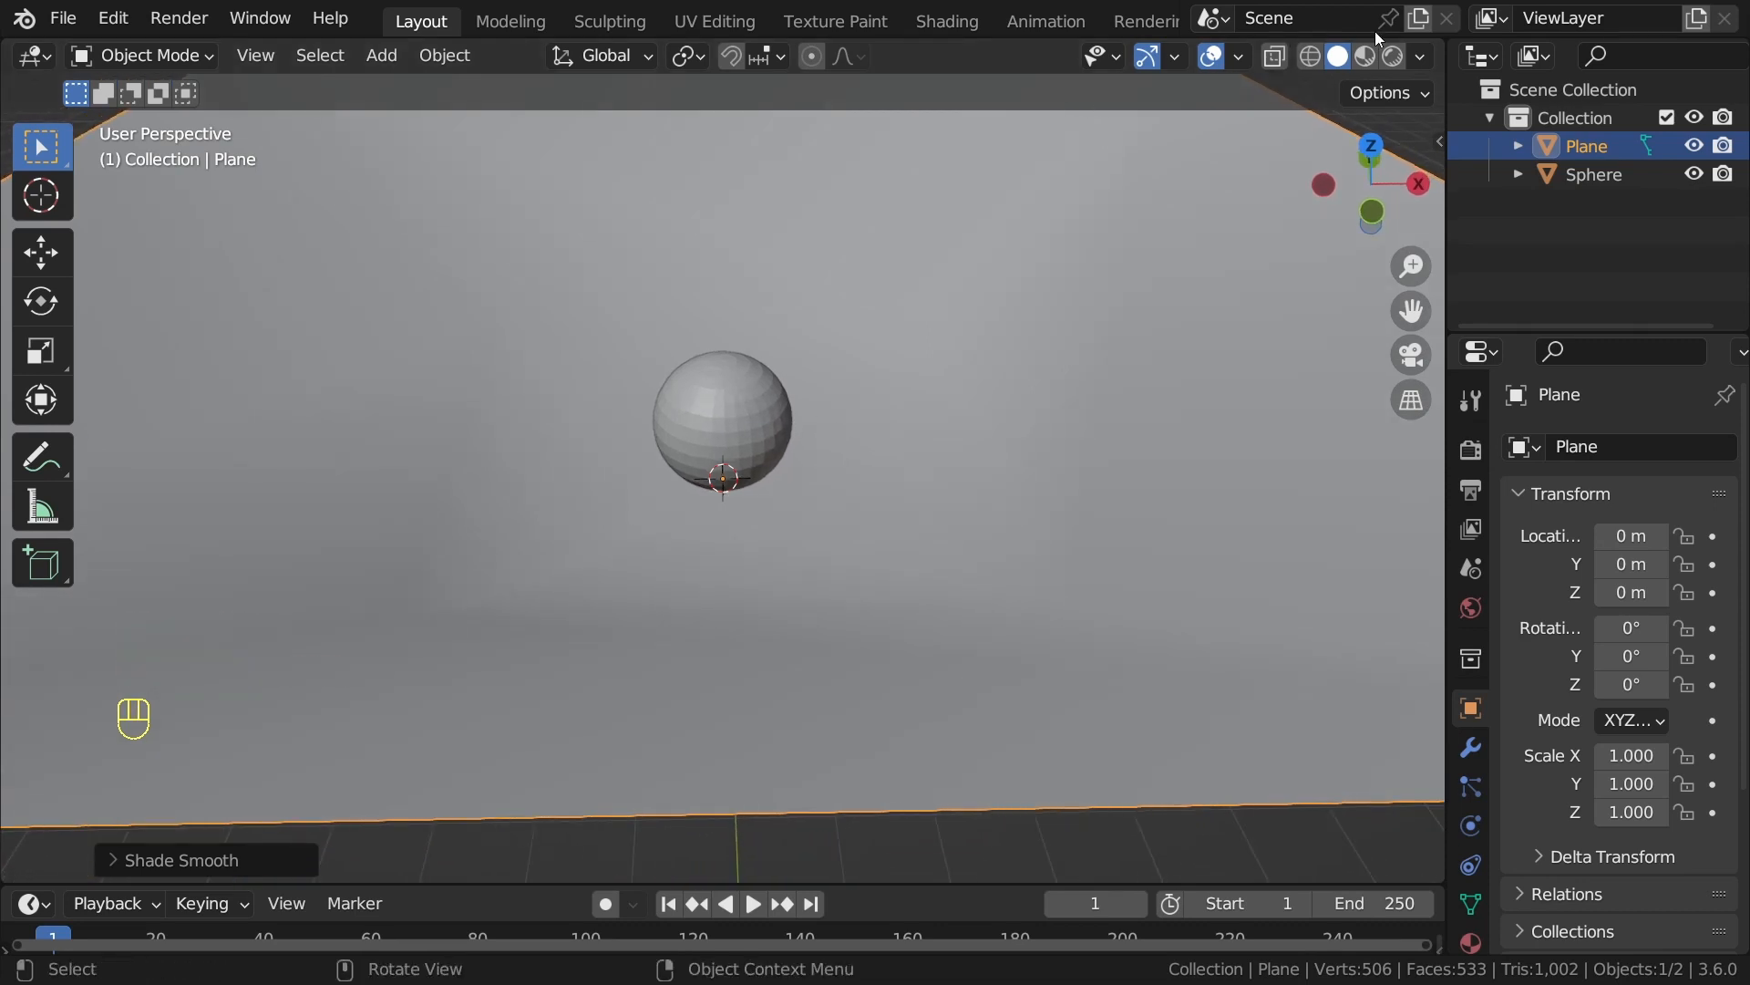
click(1422, 57)
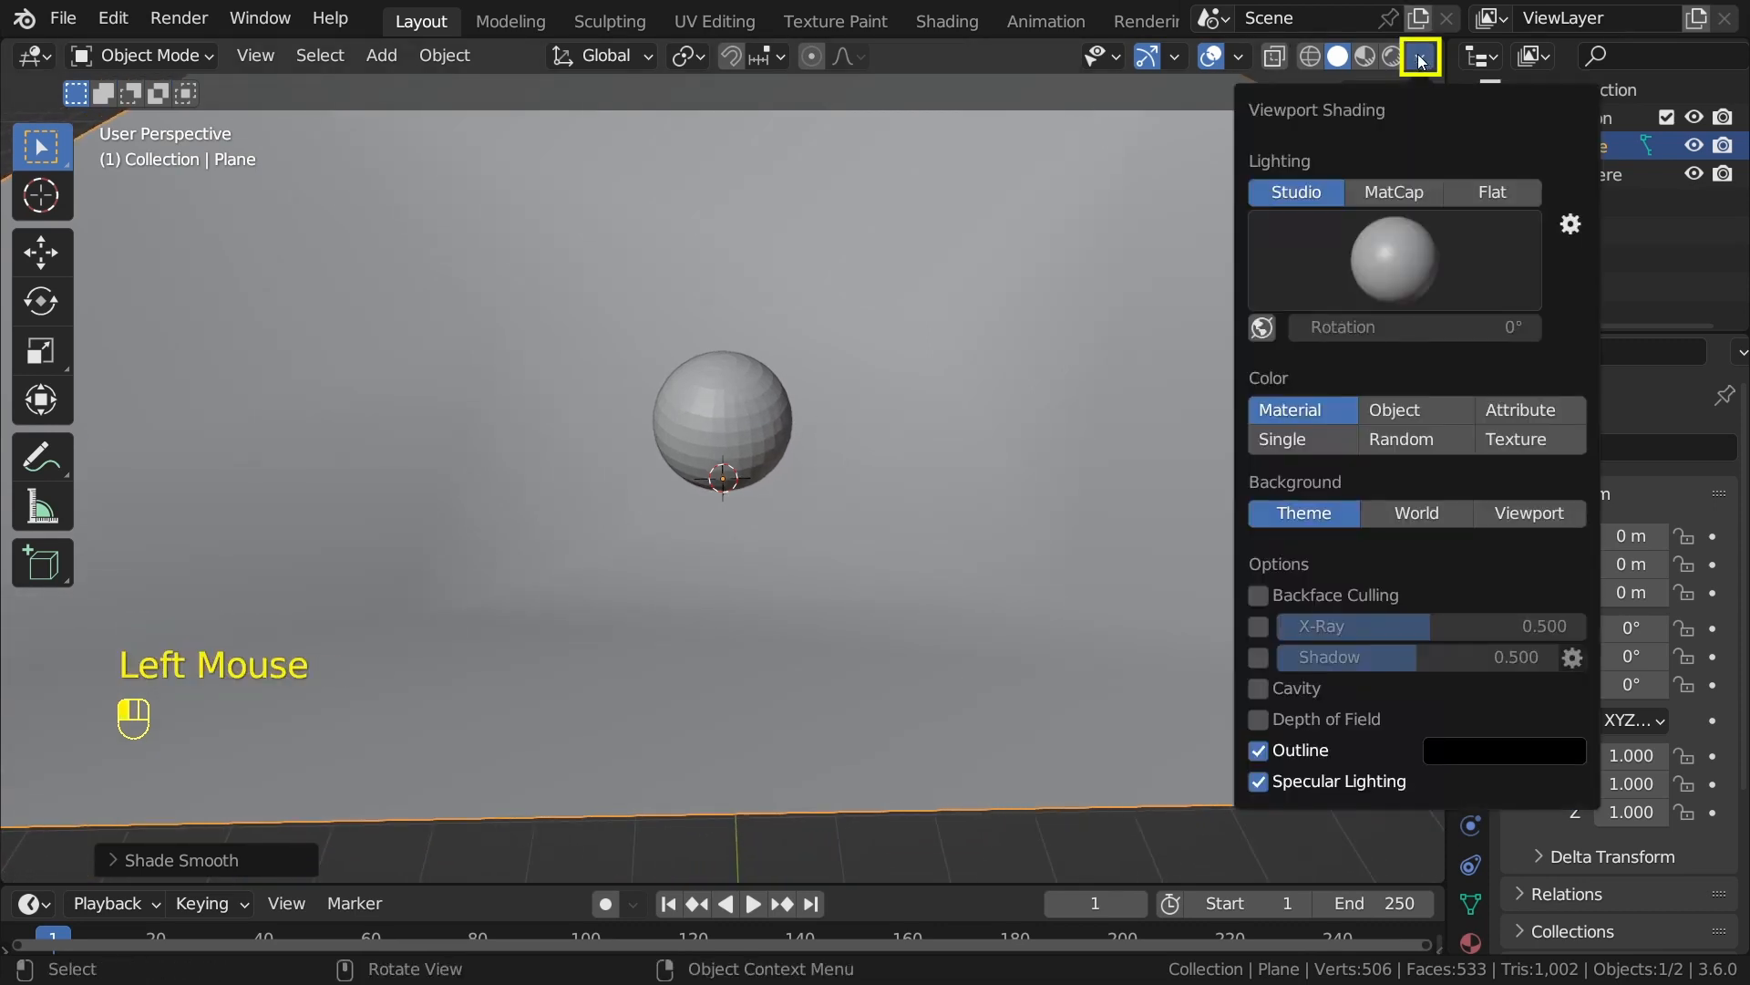
click(1407, 440)
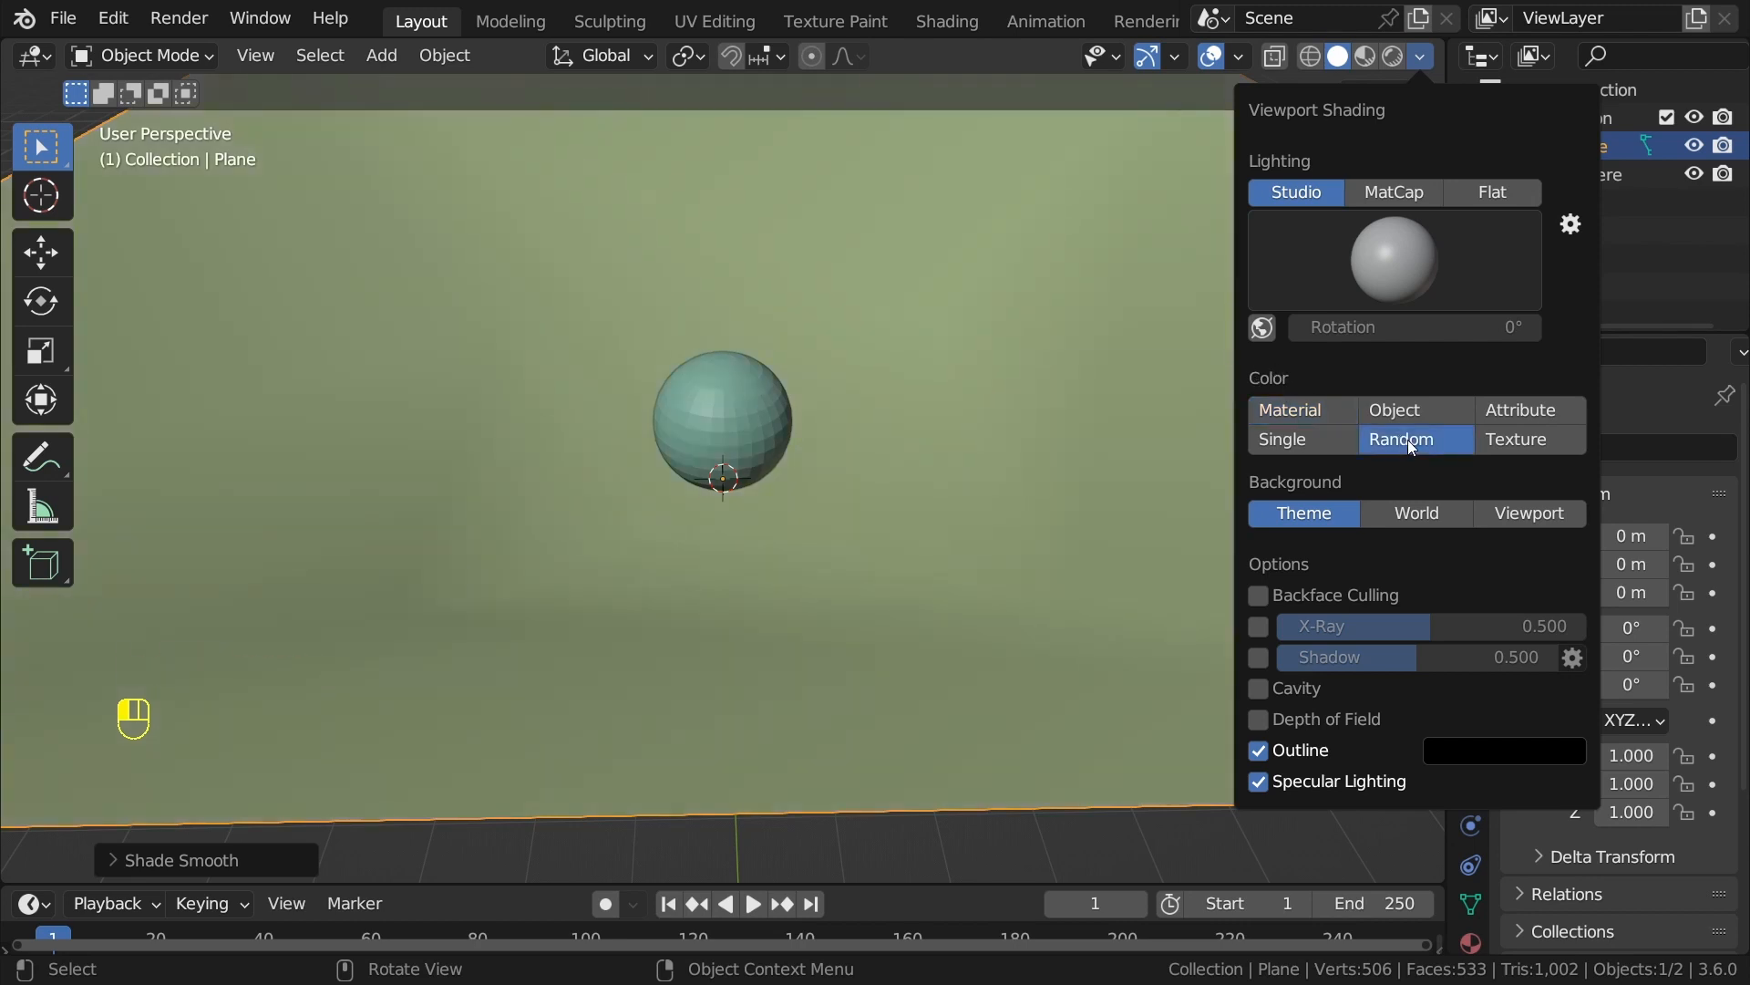
click(1260, 688)
click(1259, 659)
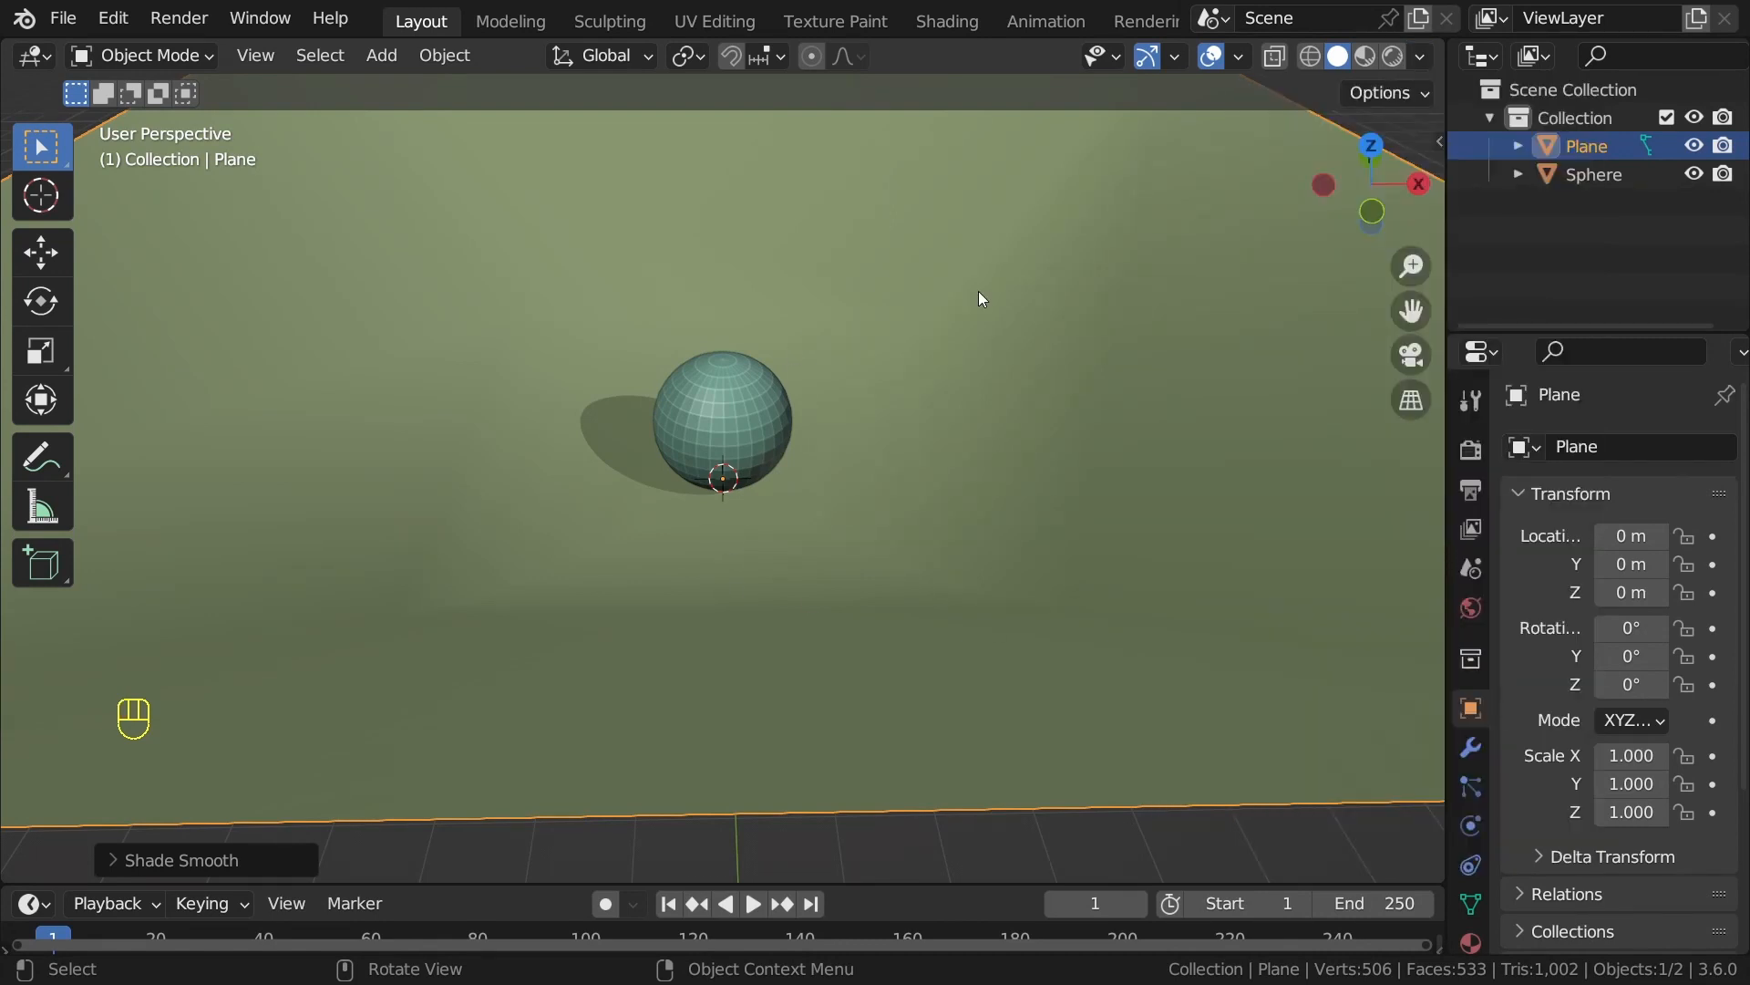
Add a camera and align it to an angled view looking down on the sphere inside the backdrop.
key(shift+a)
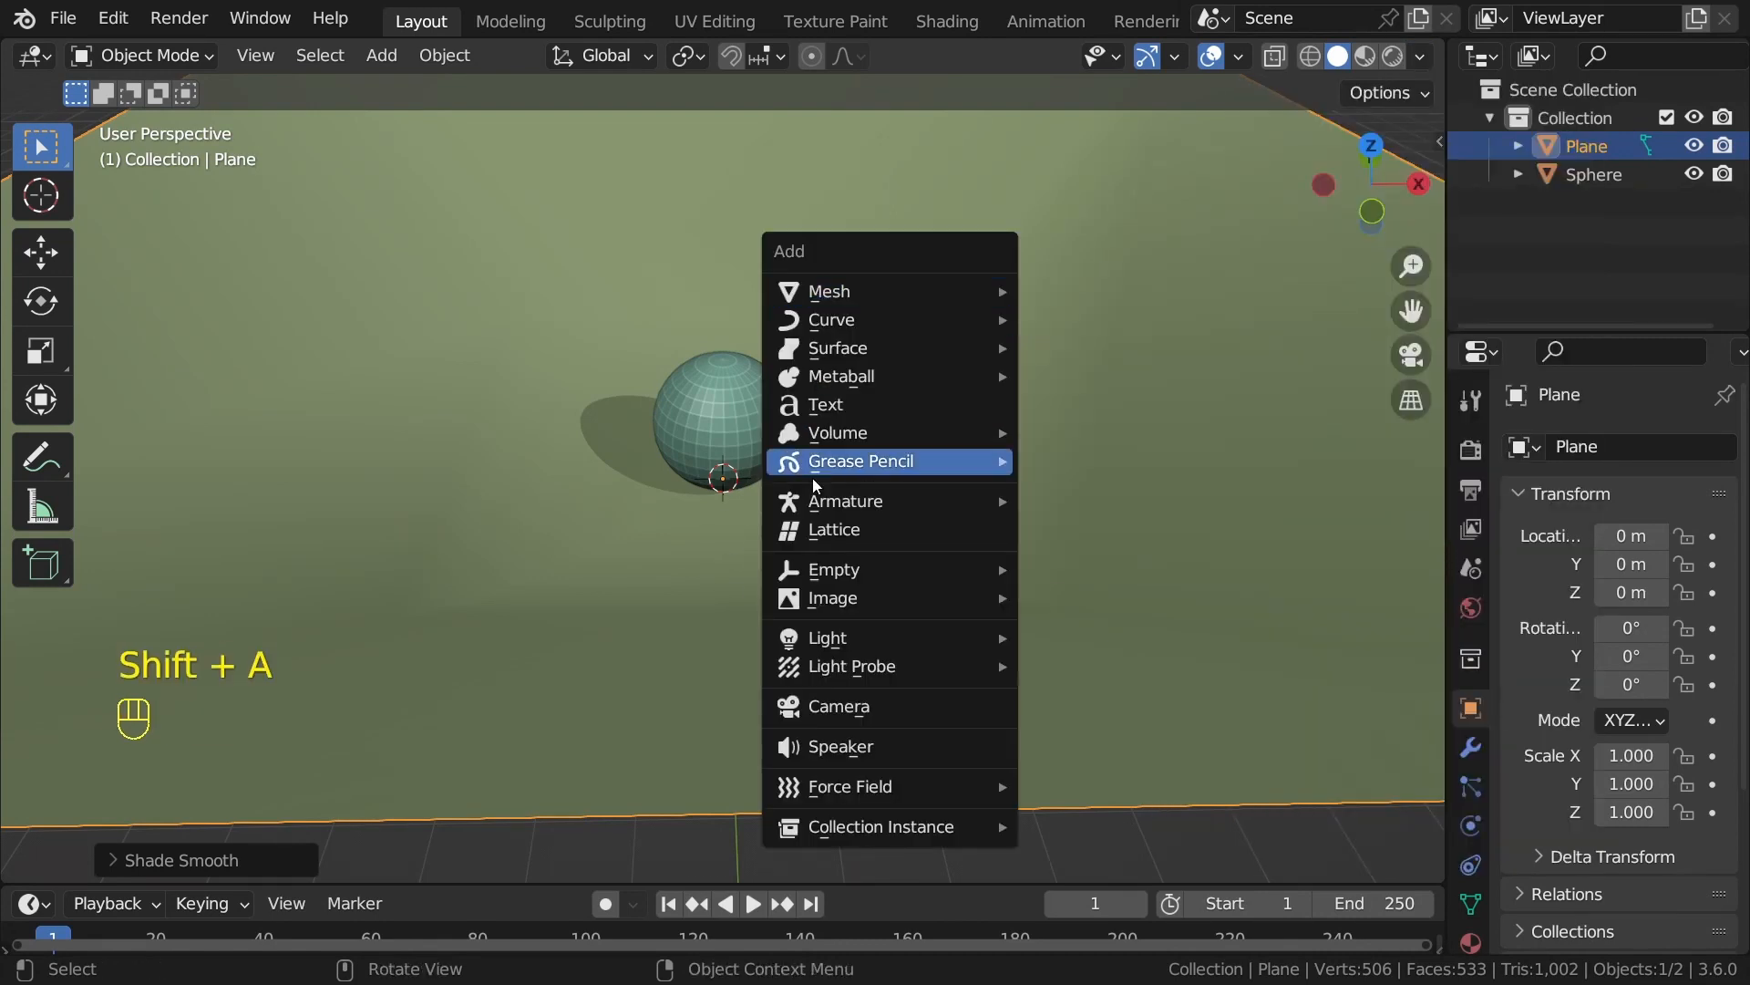
click(831, 707)
middle_drag(822, 412, 752, 449)
key(alt)
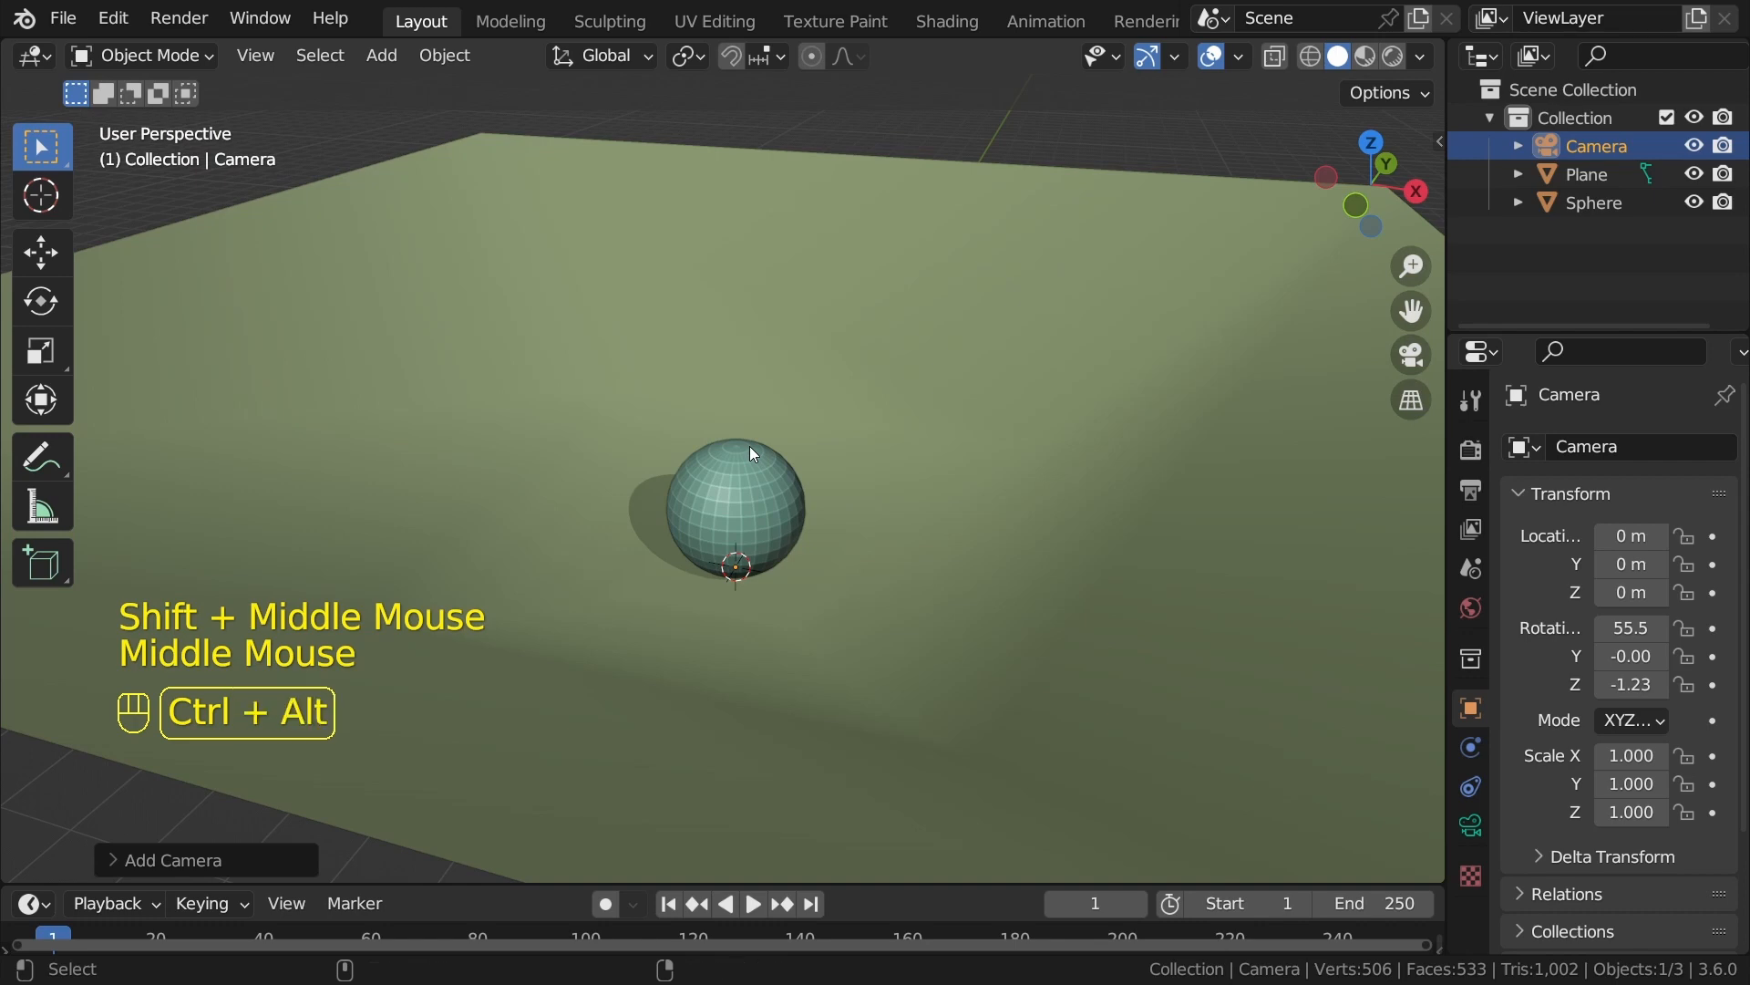
key(ctrl+alt+KP_0)
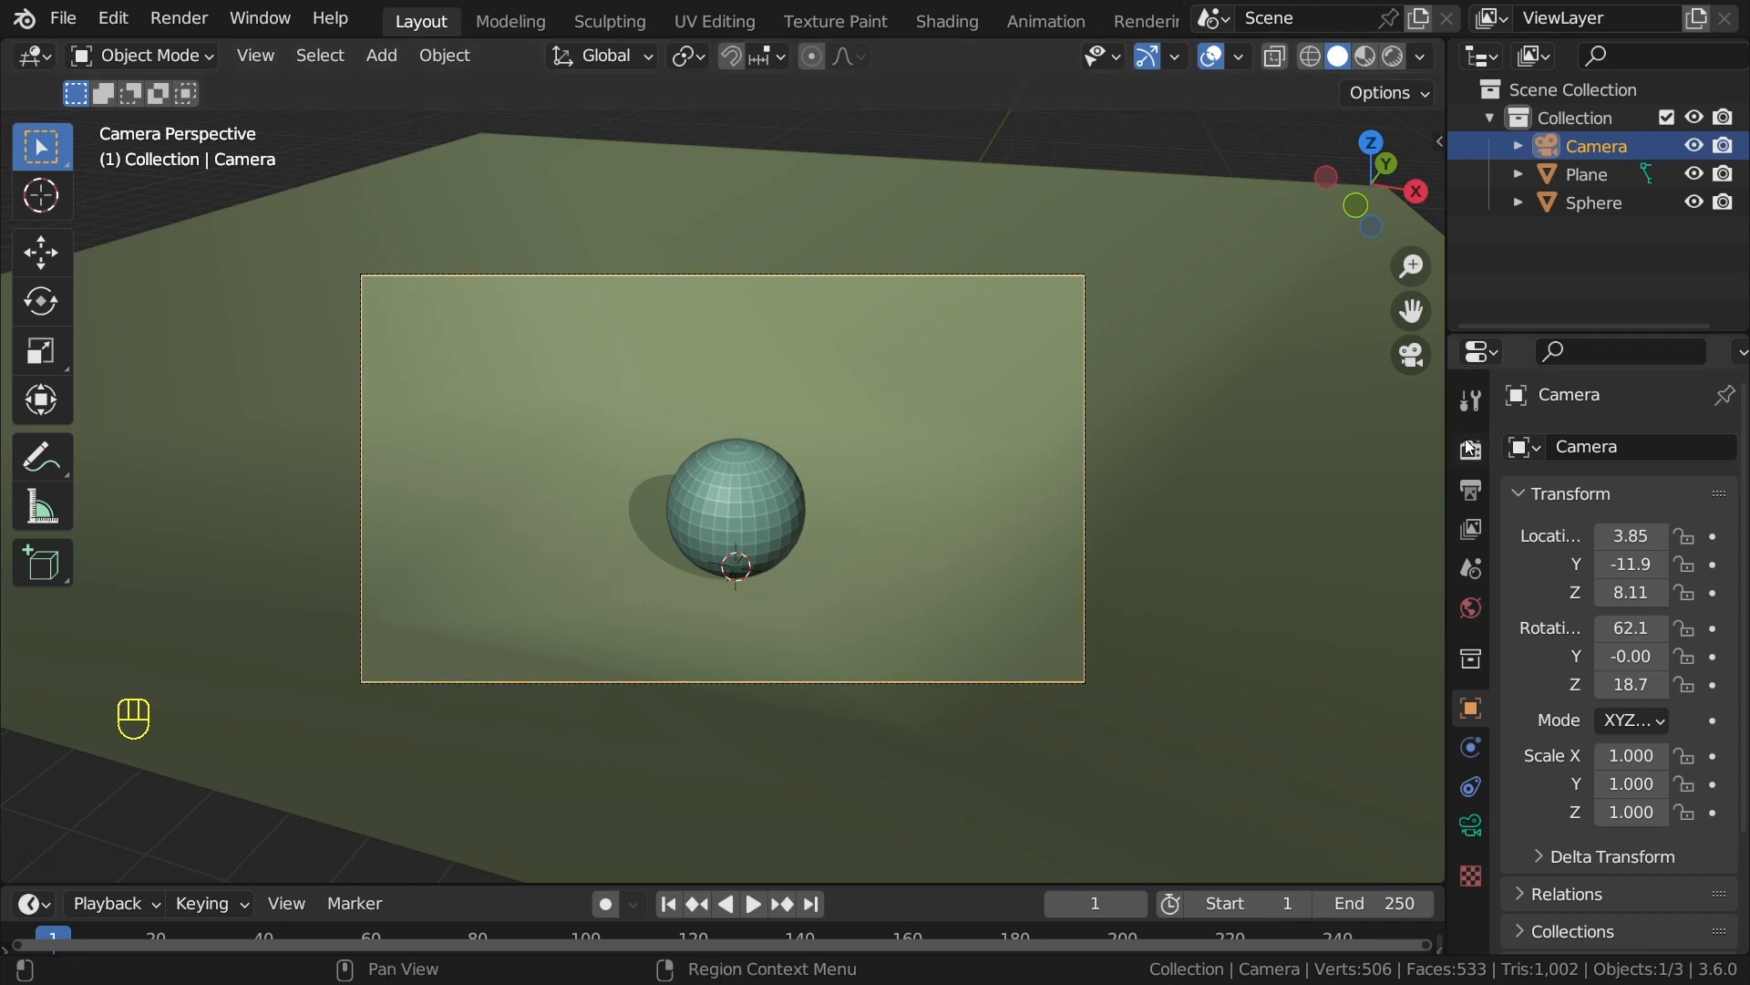
Widen the properties area and set the output resolution X to 1080 px for a square frame.
drag(1441, 403, 1287, 408)
click(1269, 448)
click(1311, 491)
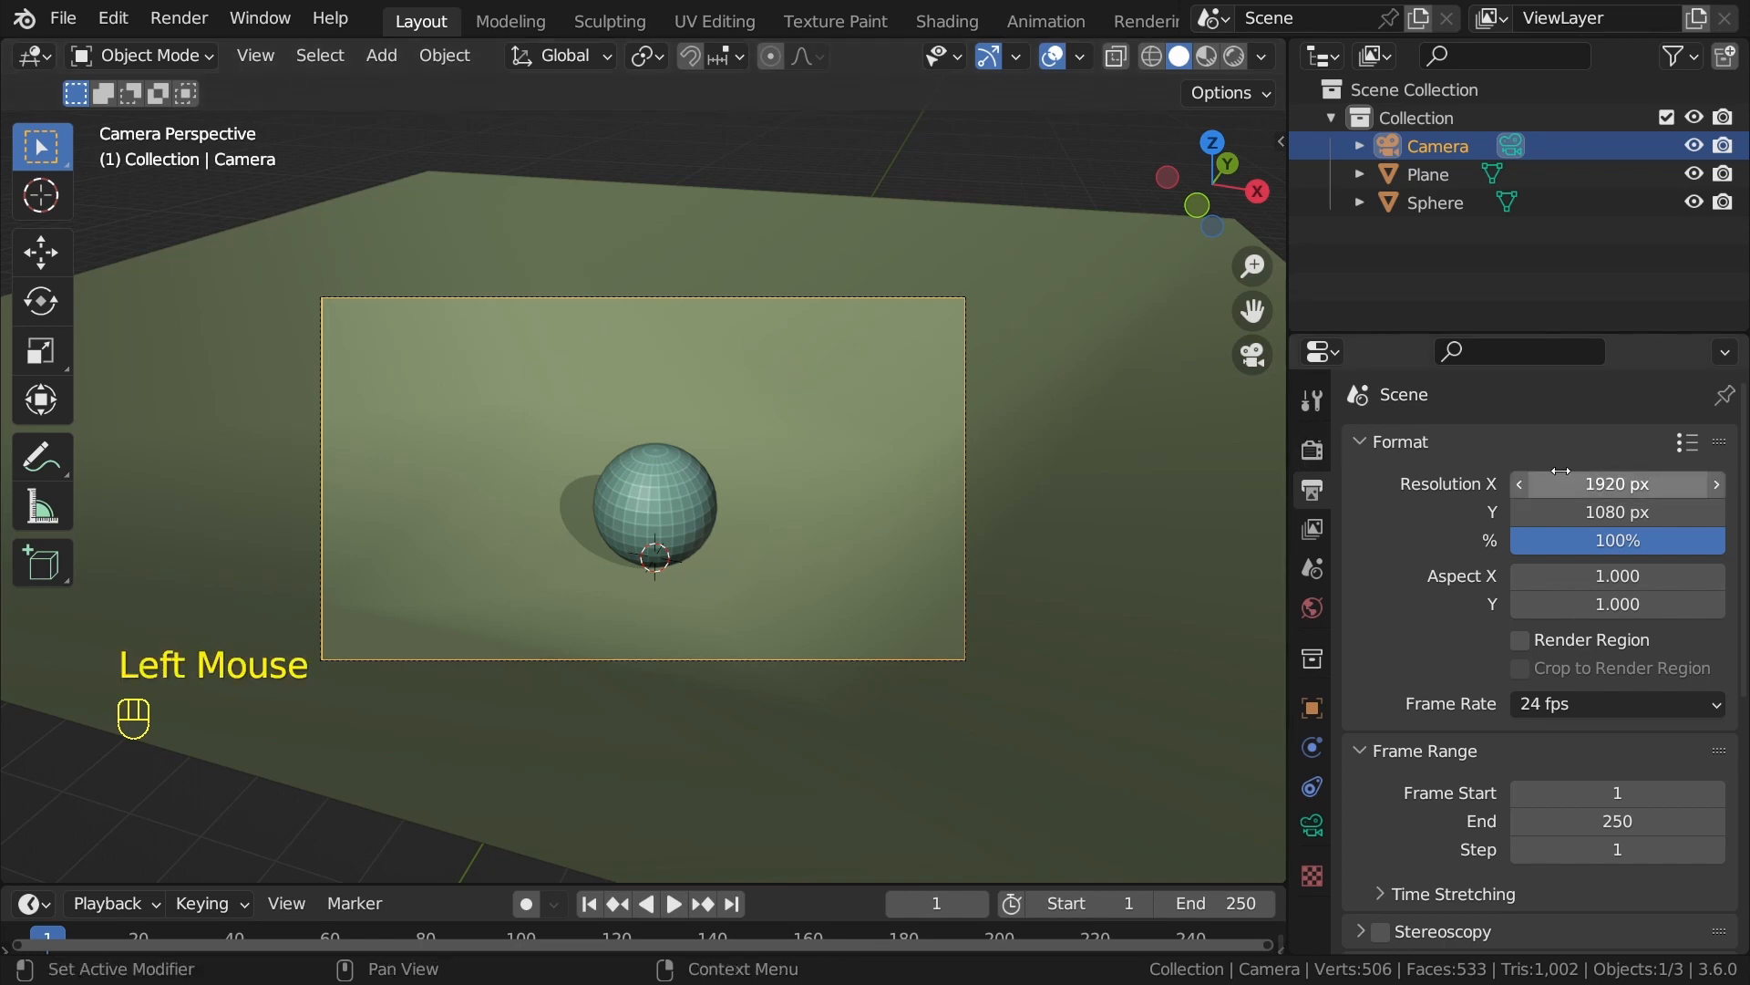
double_click(1594, 475)
text(108)
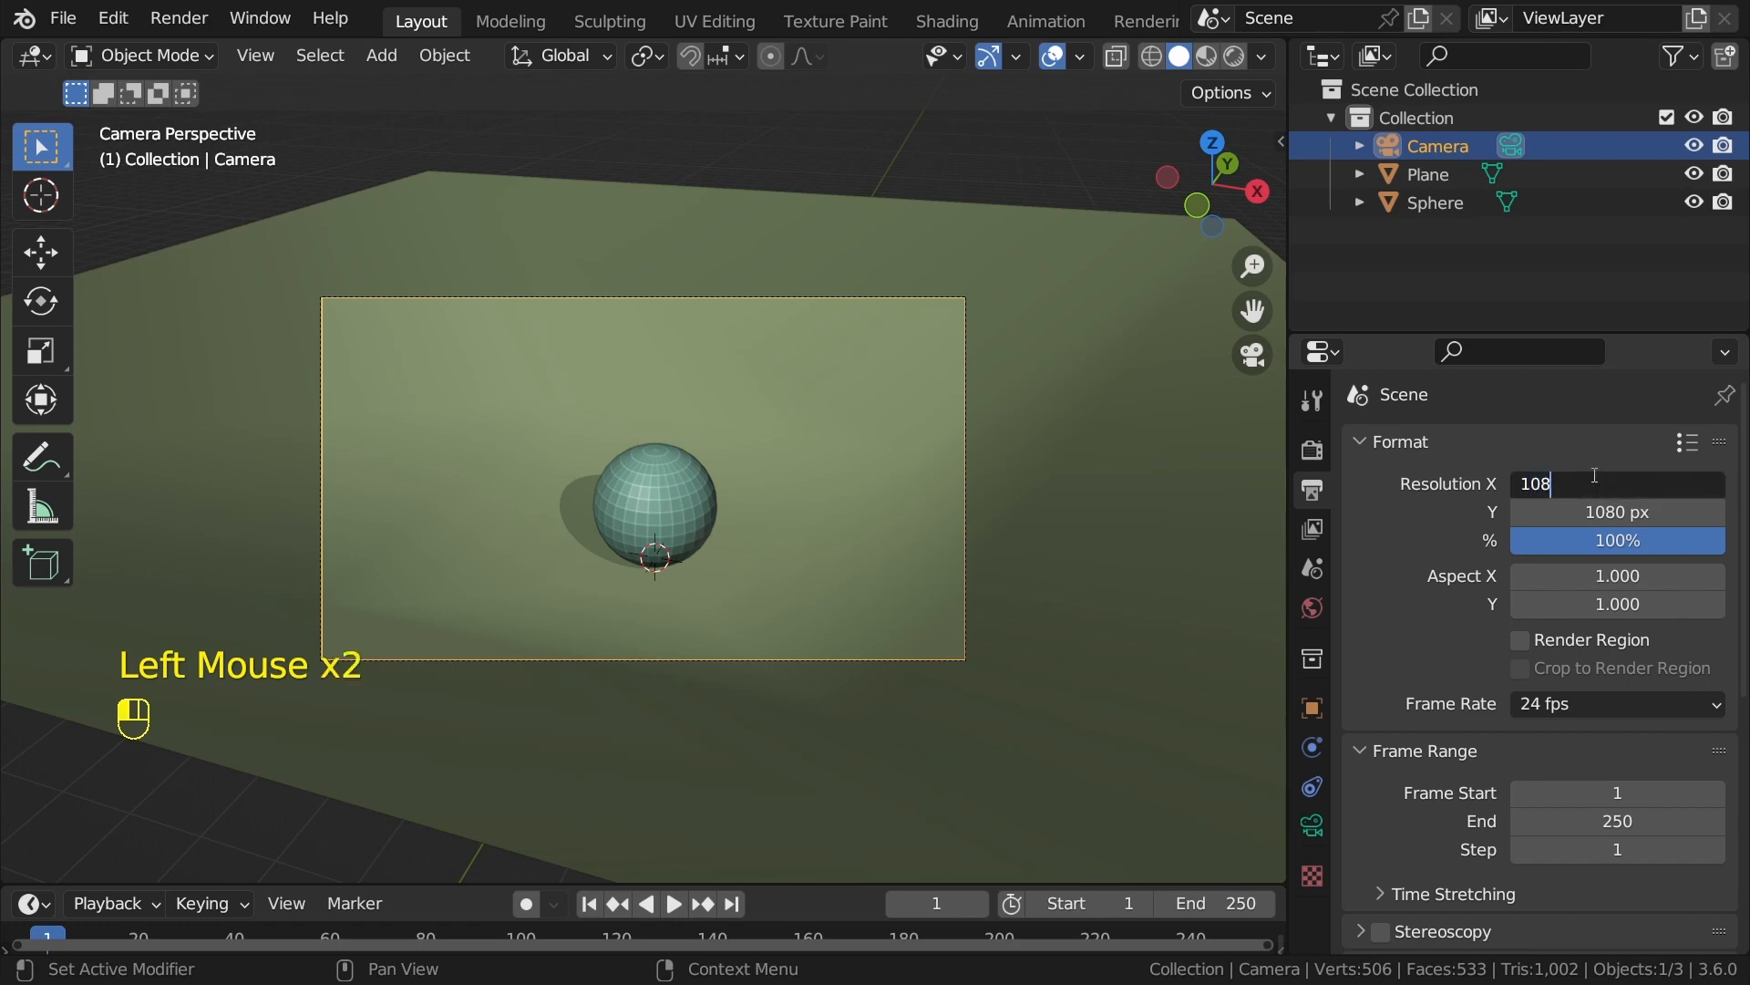
text(0)
key(Return)
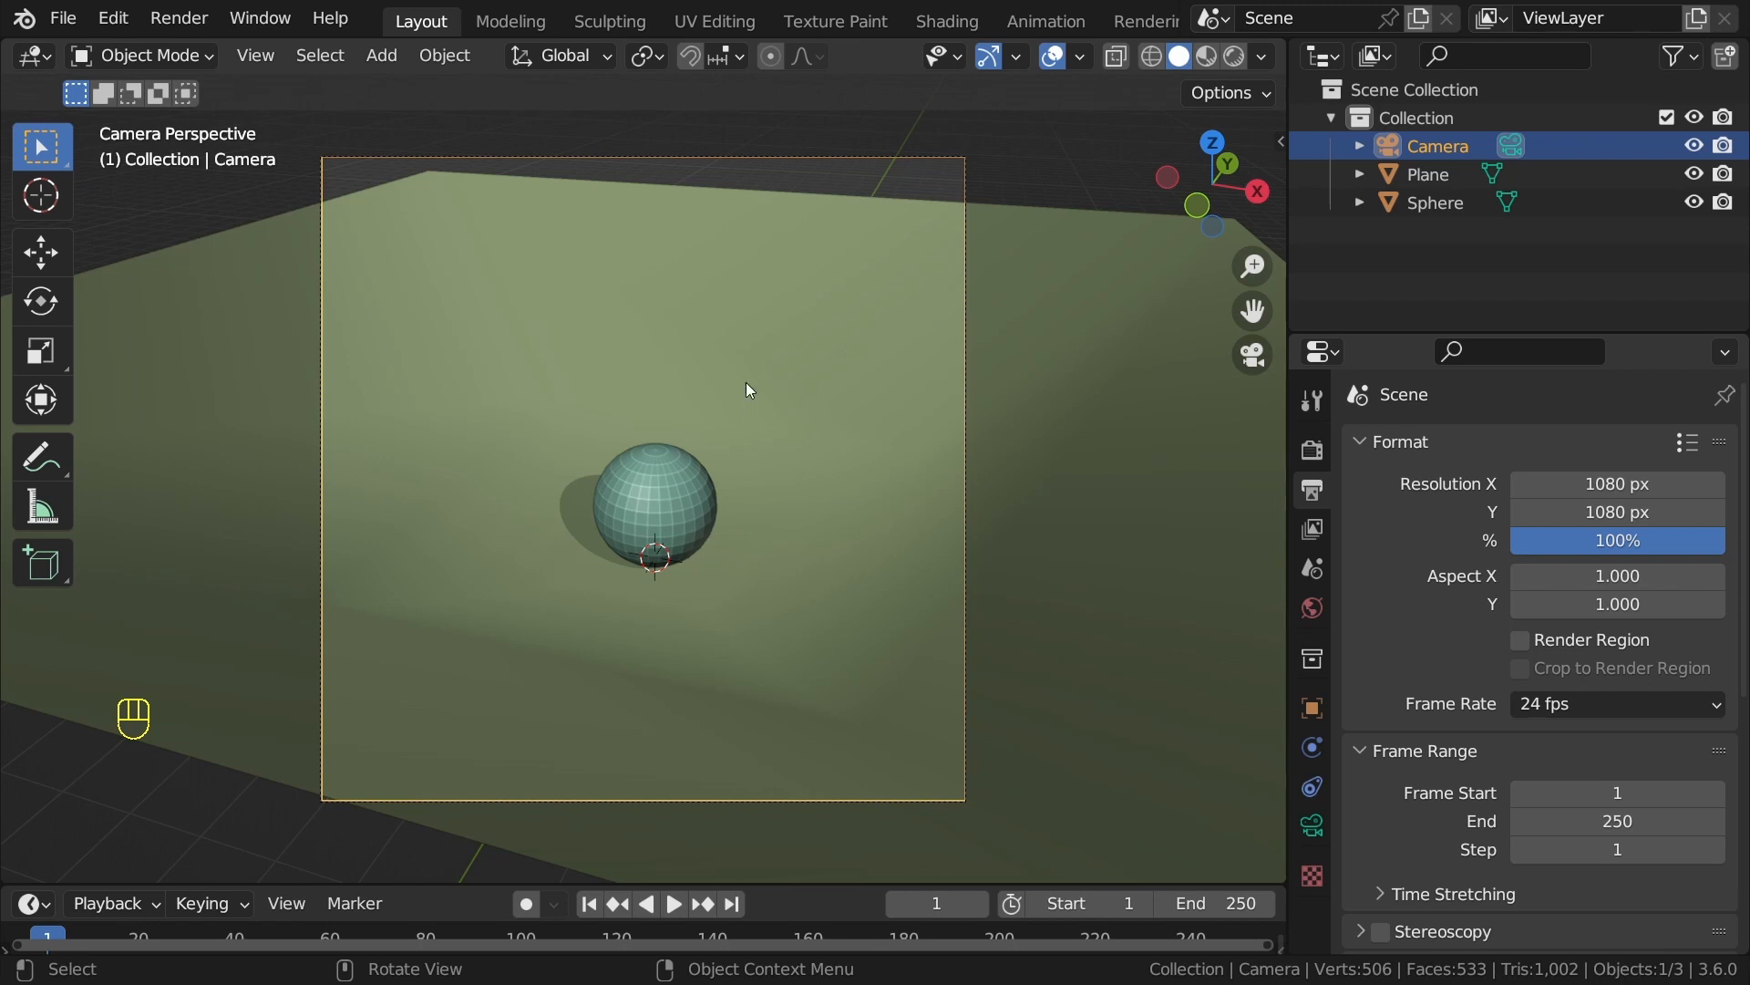
Move the camera along its local Z axis toward the sphere, to about X 1.72 m, Y -5.67 m, Z 4.60 m.
click(1459, 145)
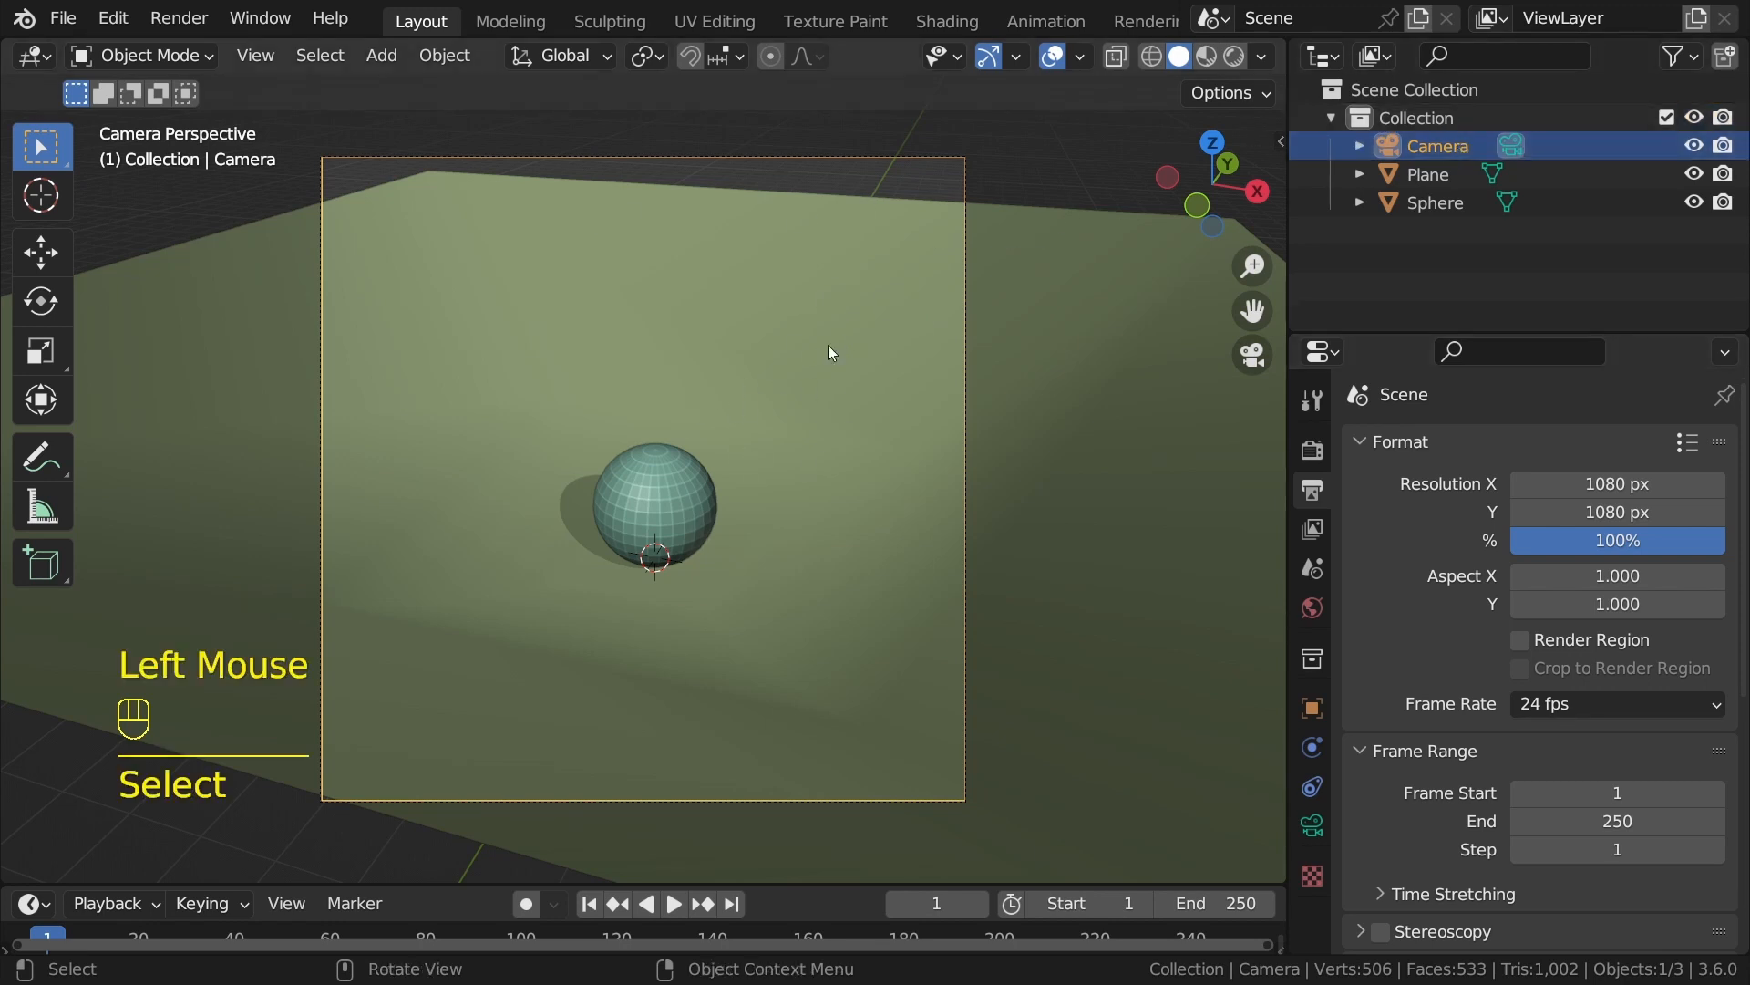
key(g)
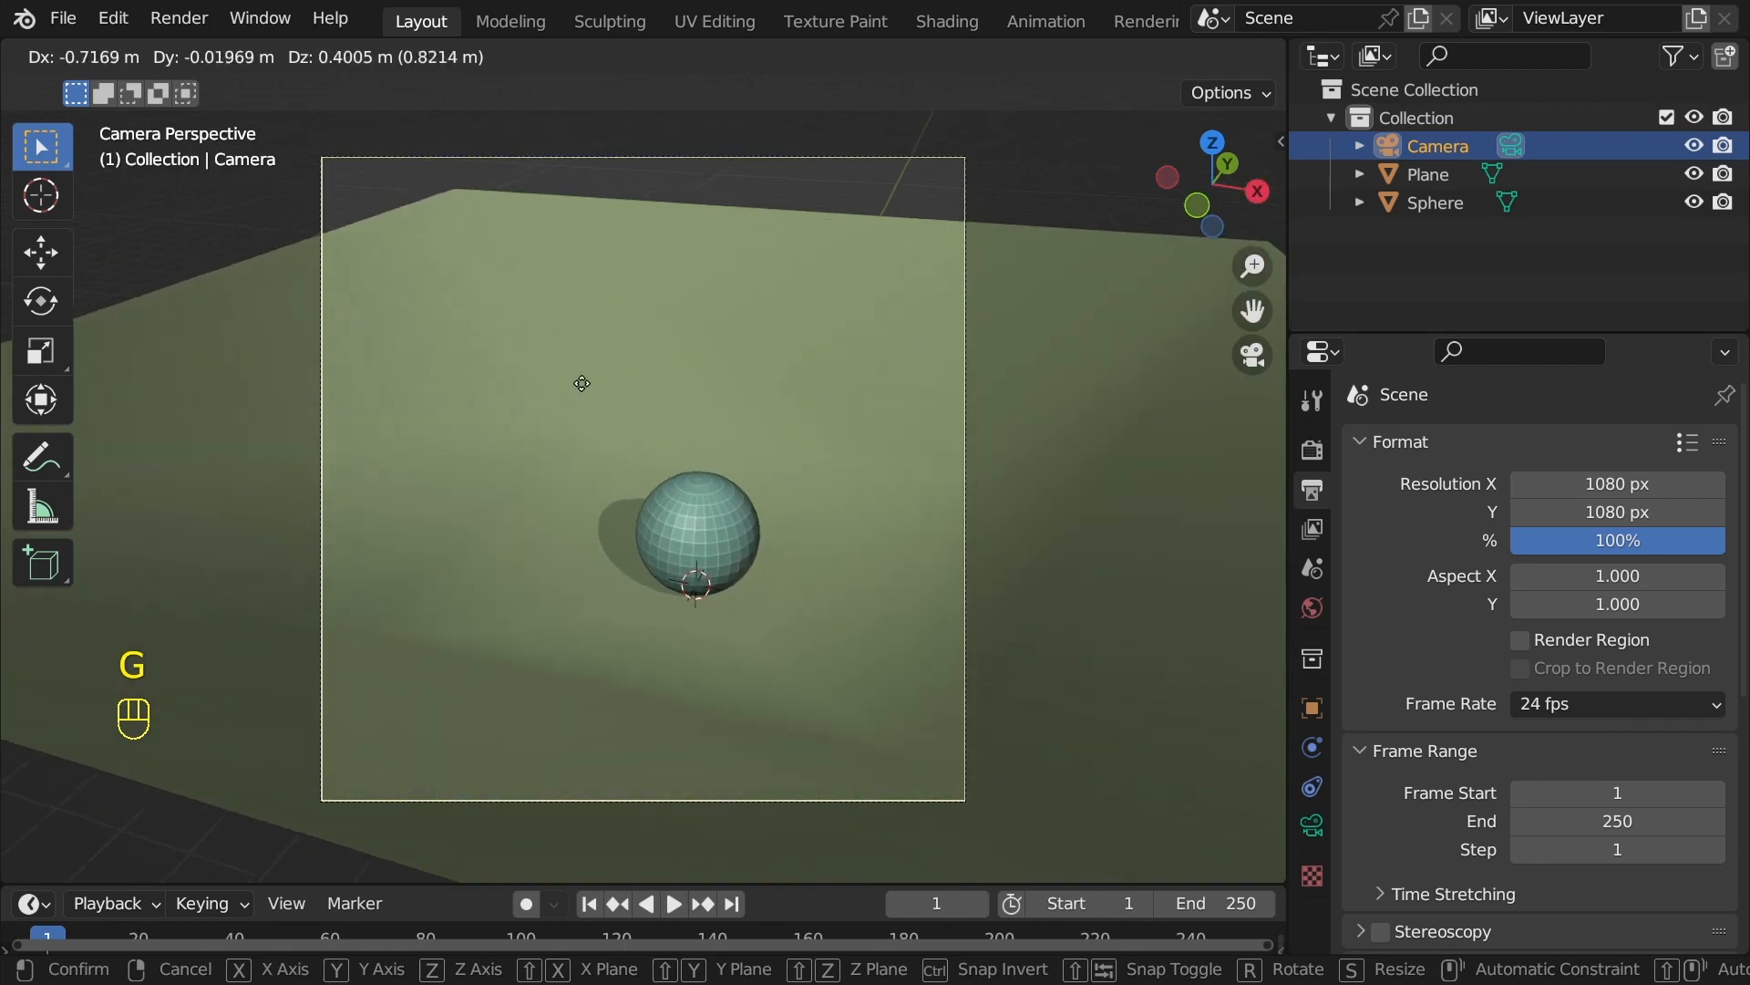
right_click(582, 383)
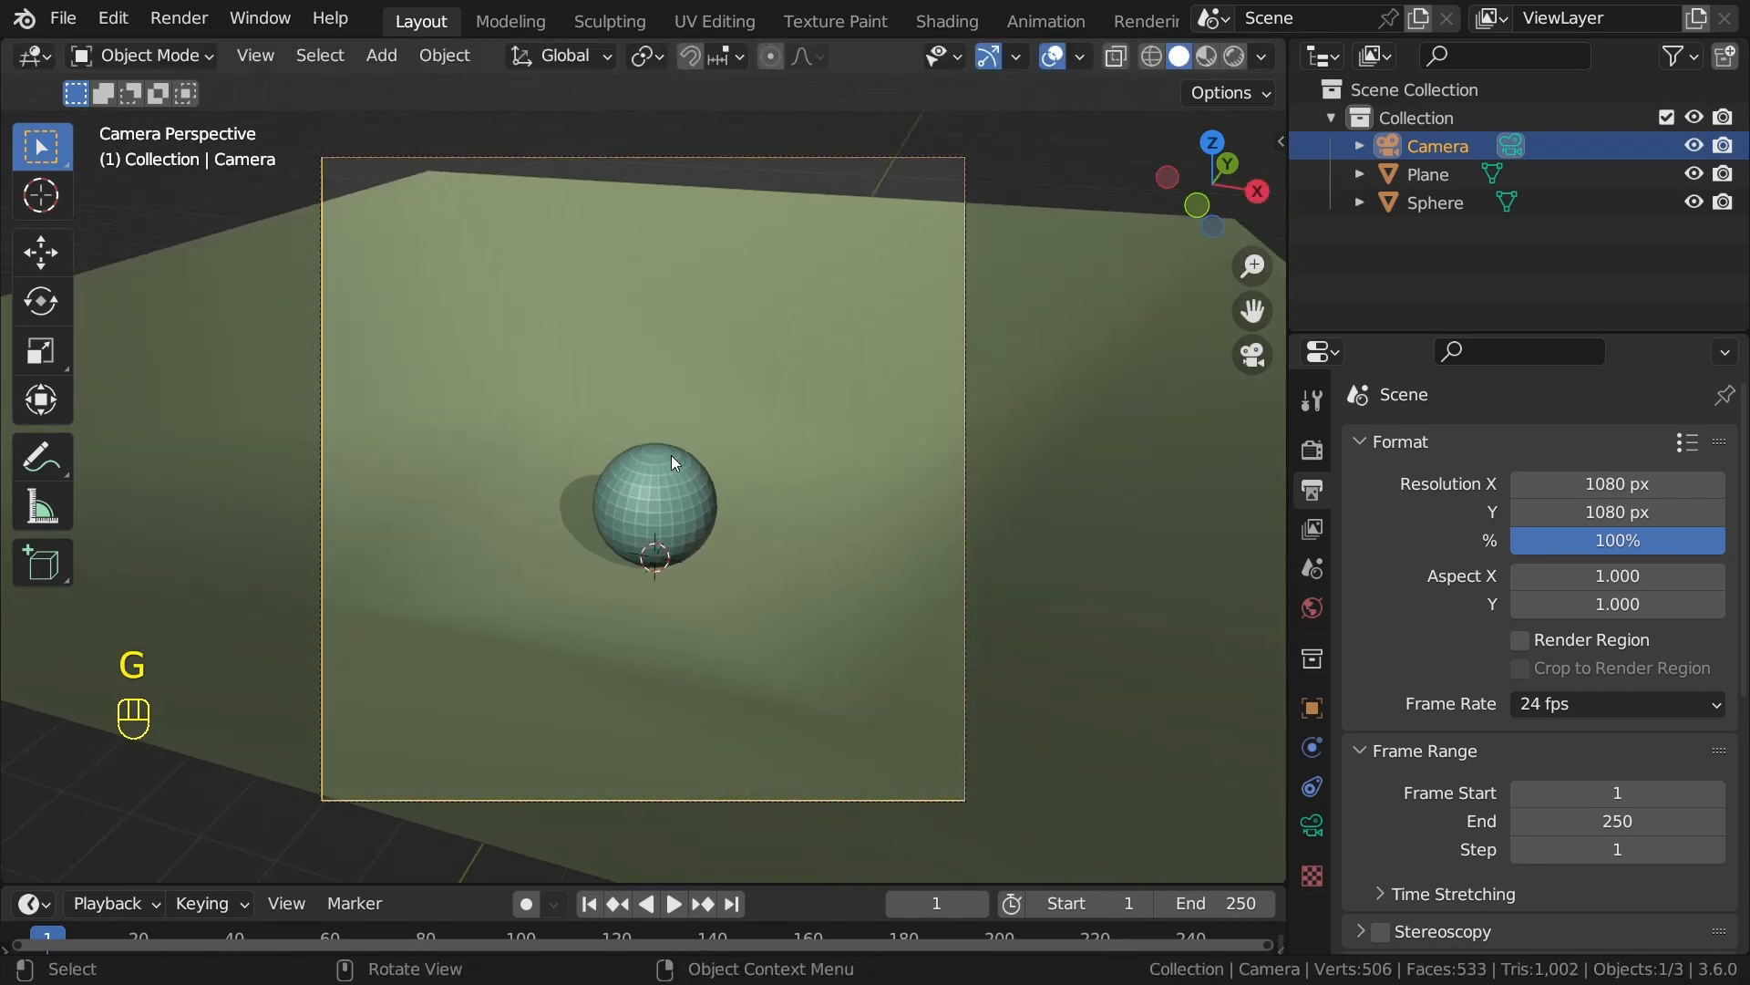
key(g)
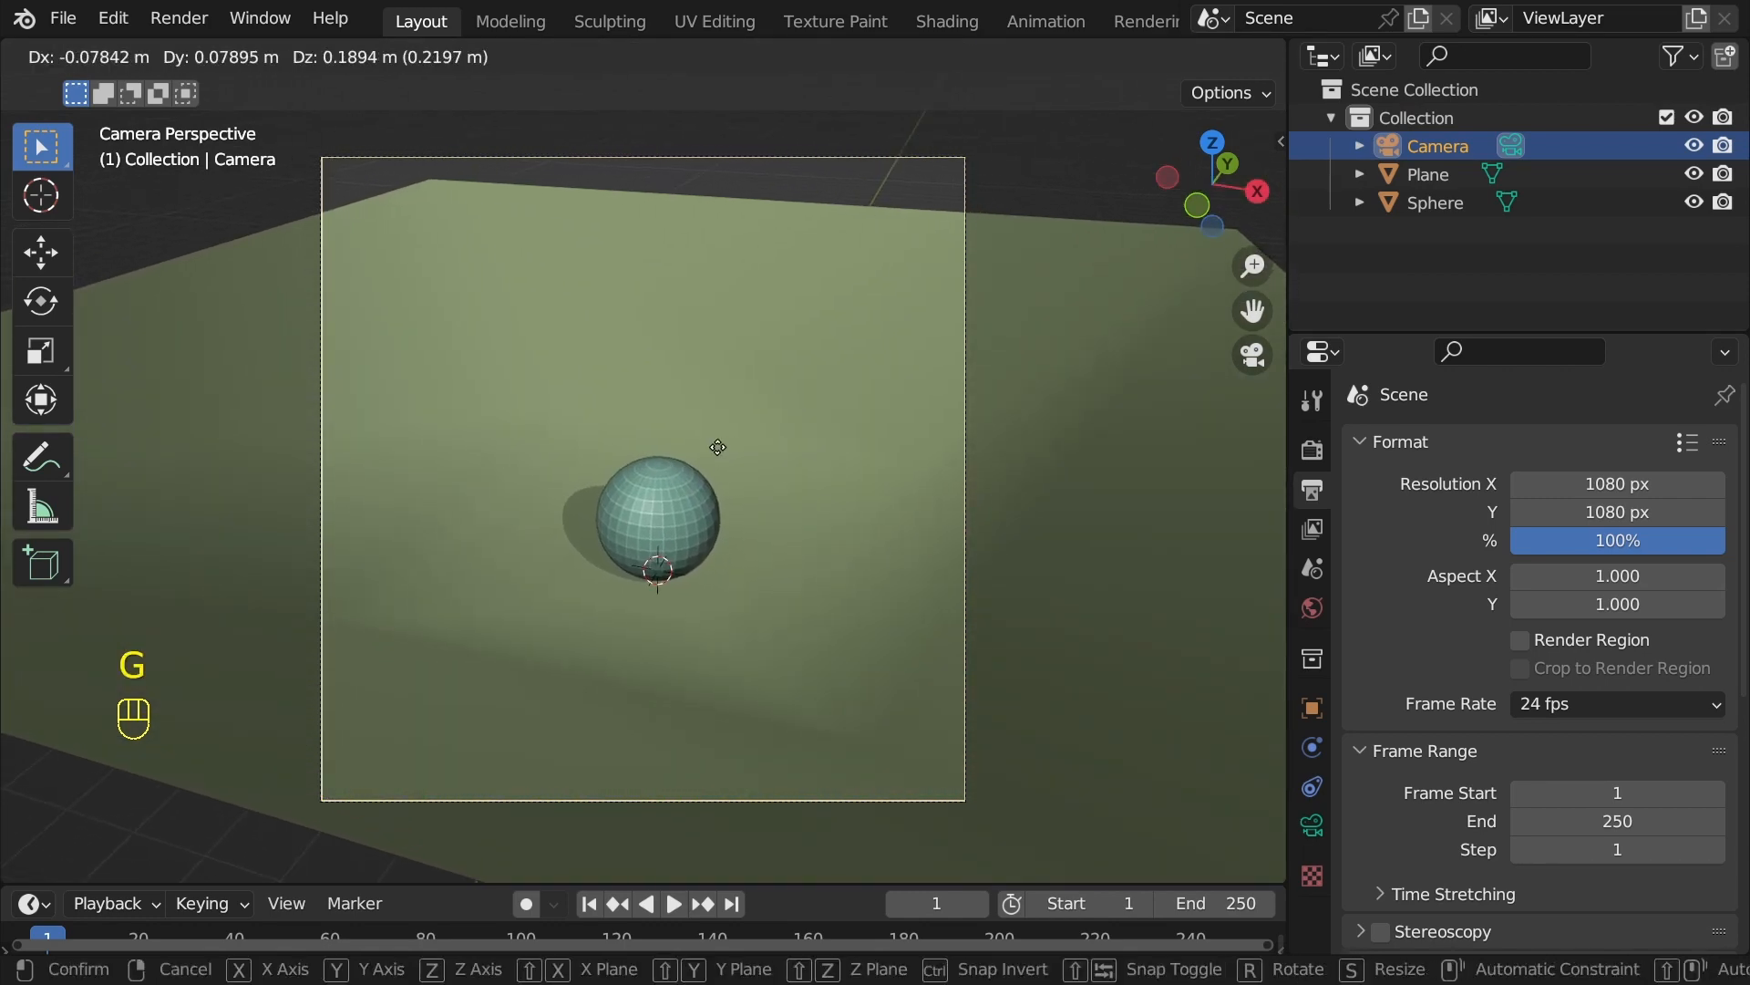
key(z)
key(z)
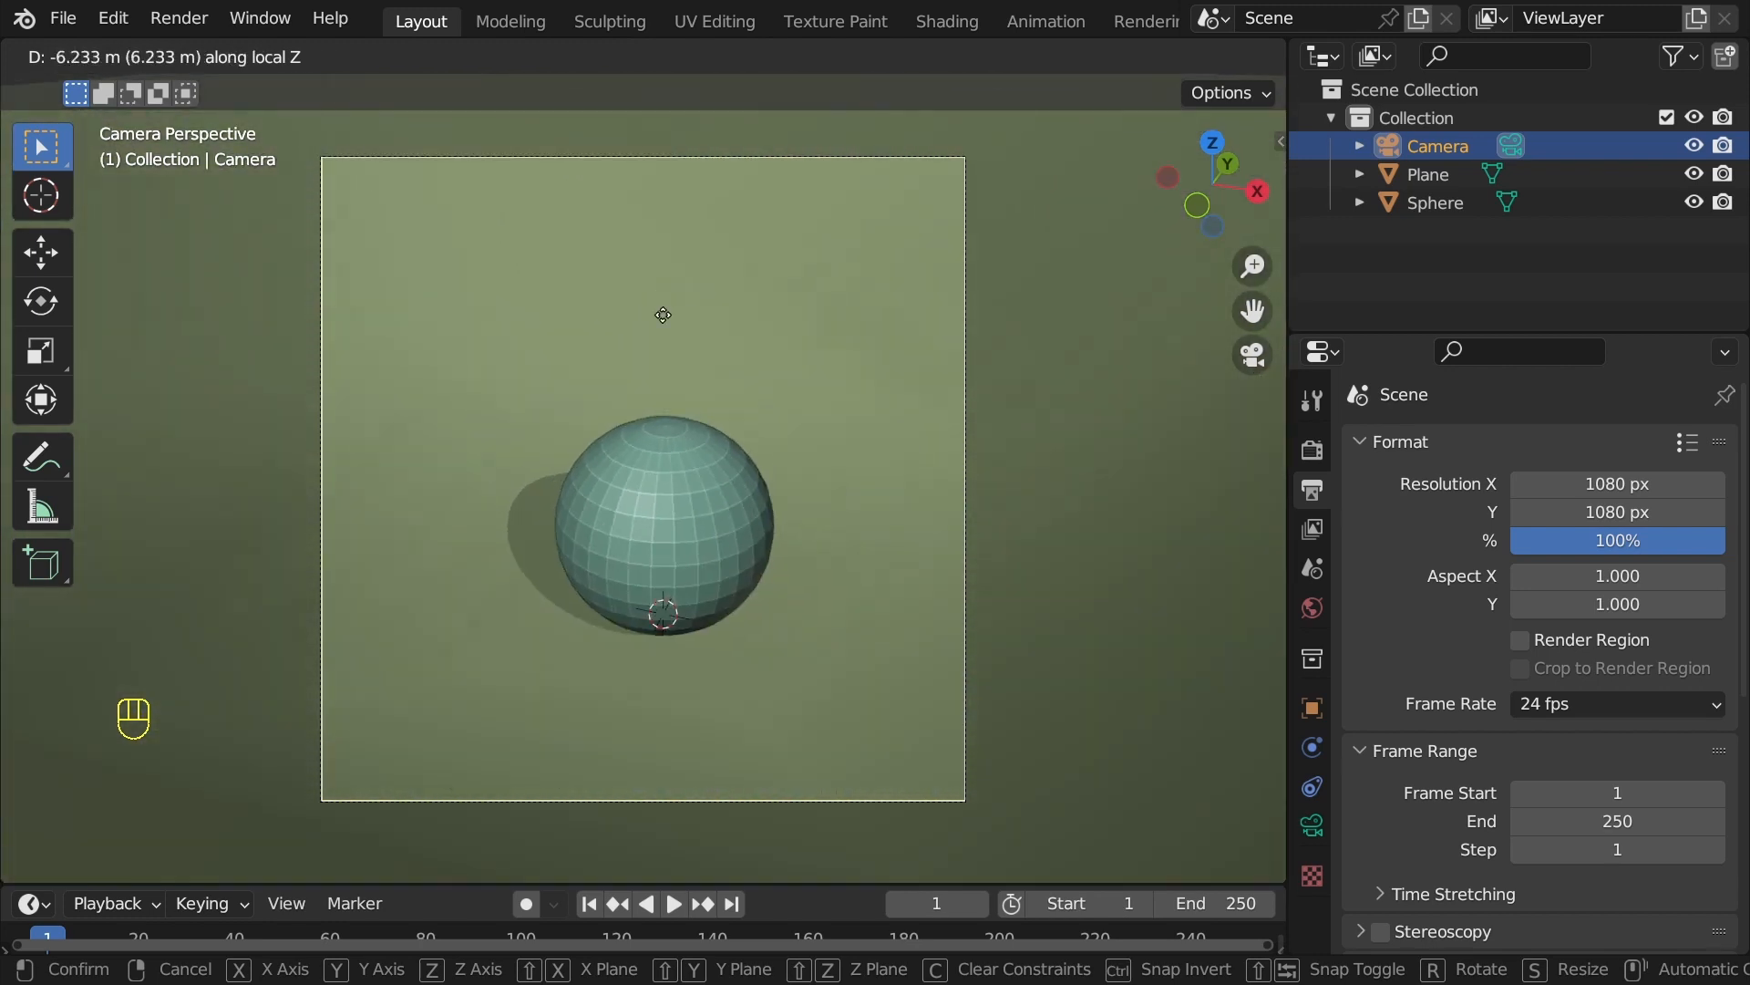
click(709, 358)
Show the view settings in a wider sidebar and lock the camera to the view.
key(n)
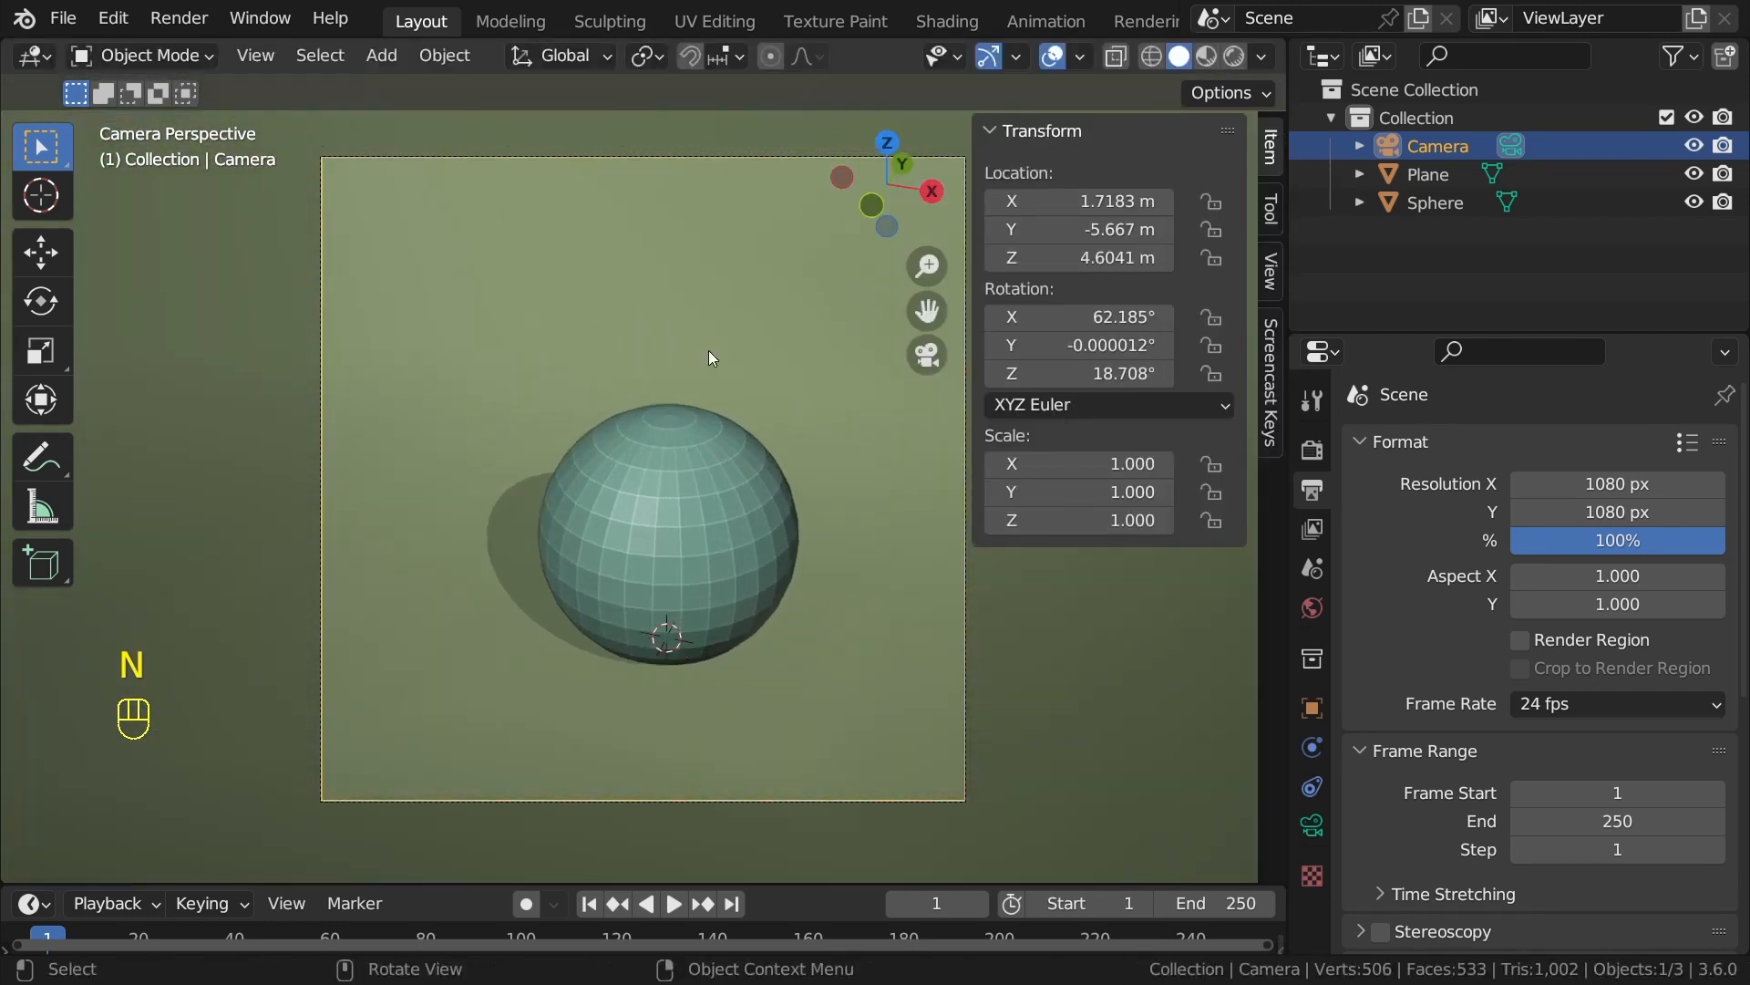
click(1272, 258)
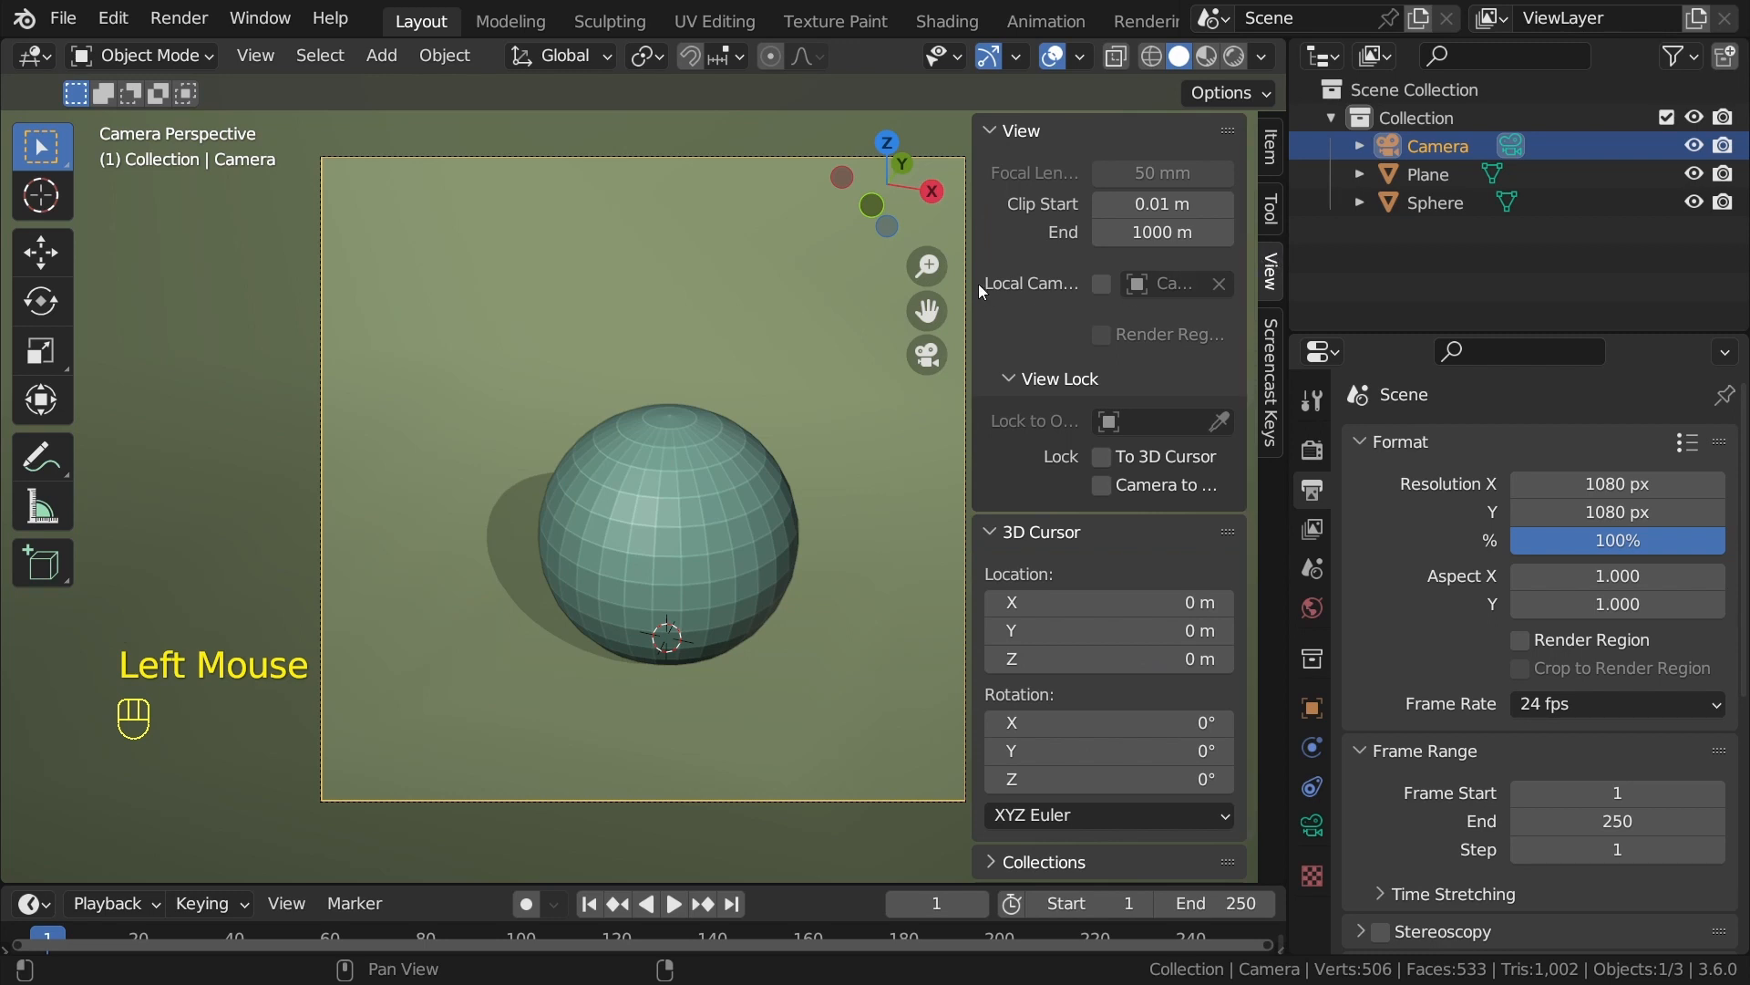
drag(977, 282, 898, 282)
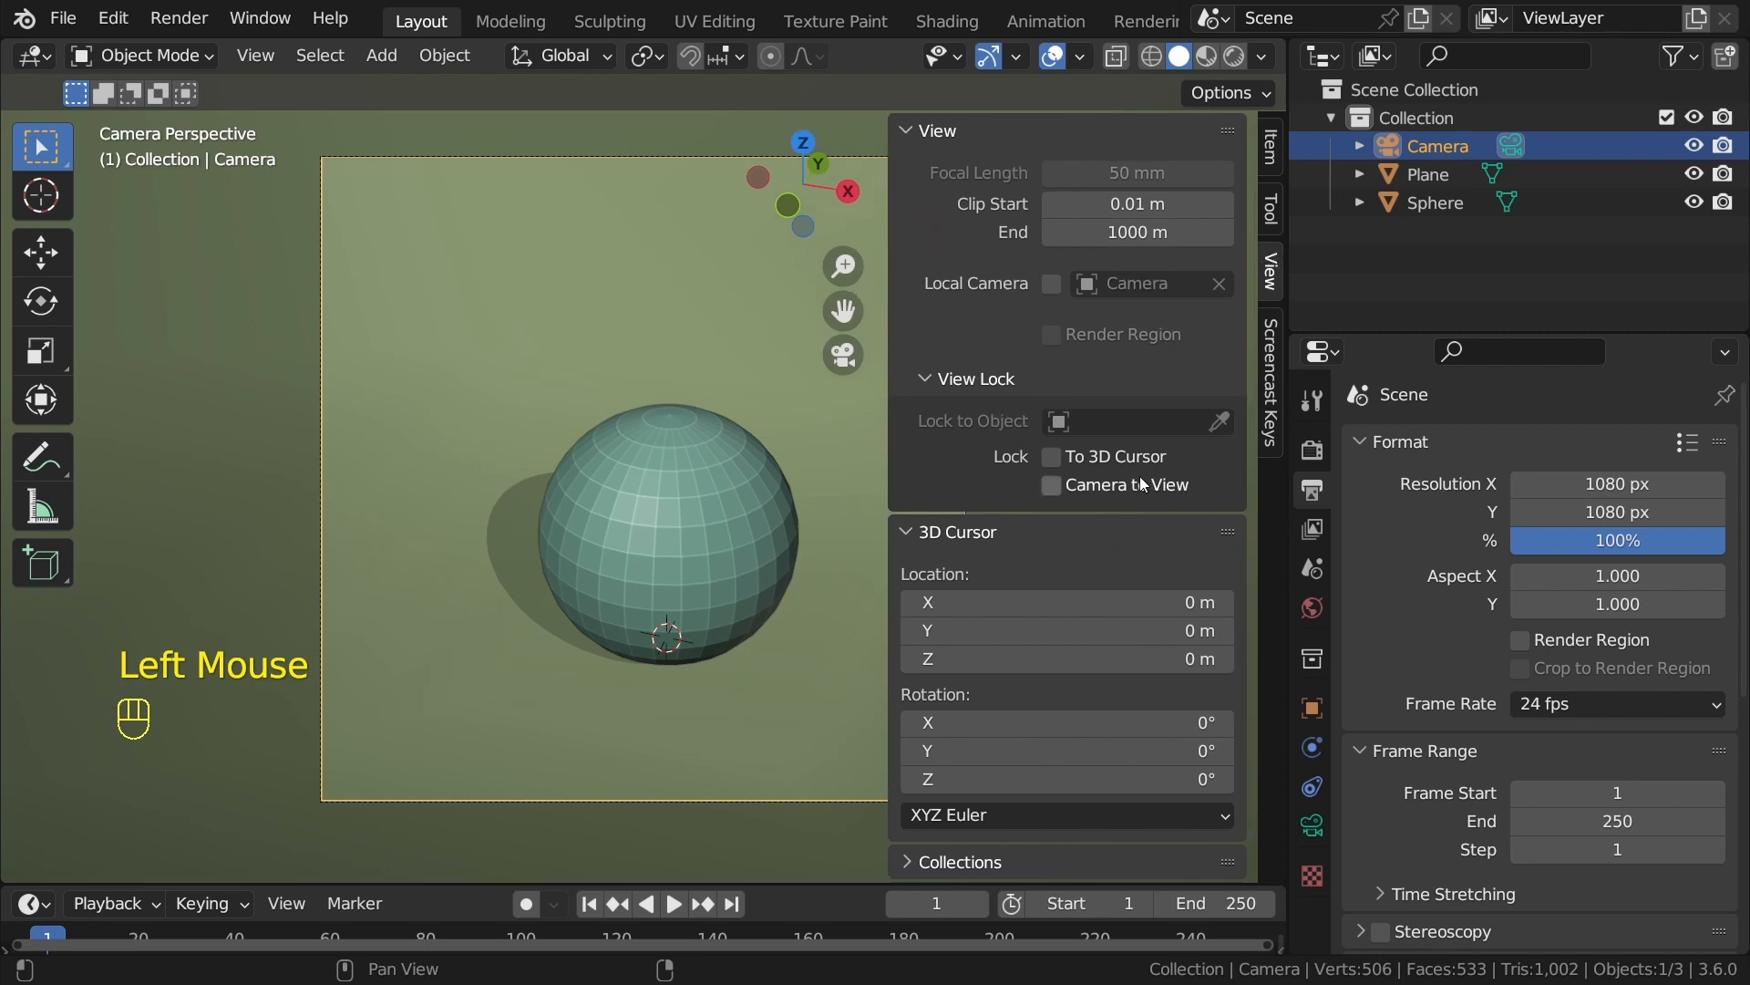
click(1066, 486)
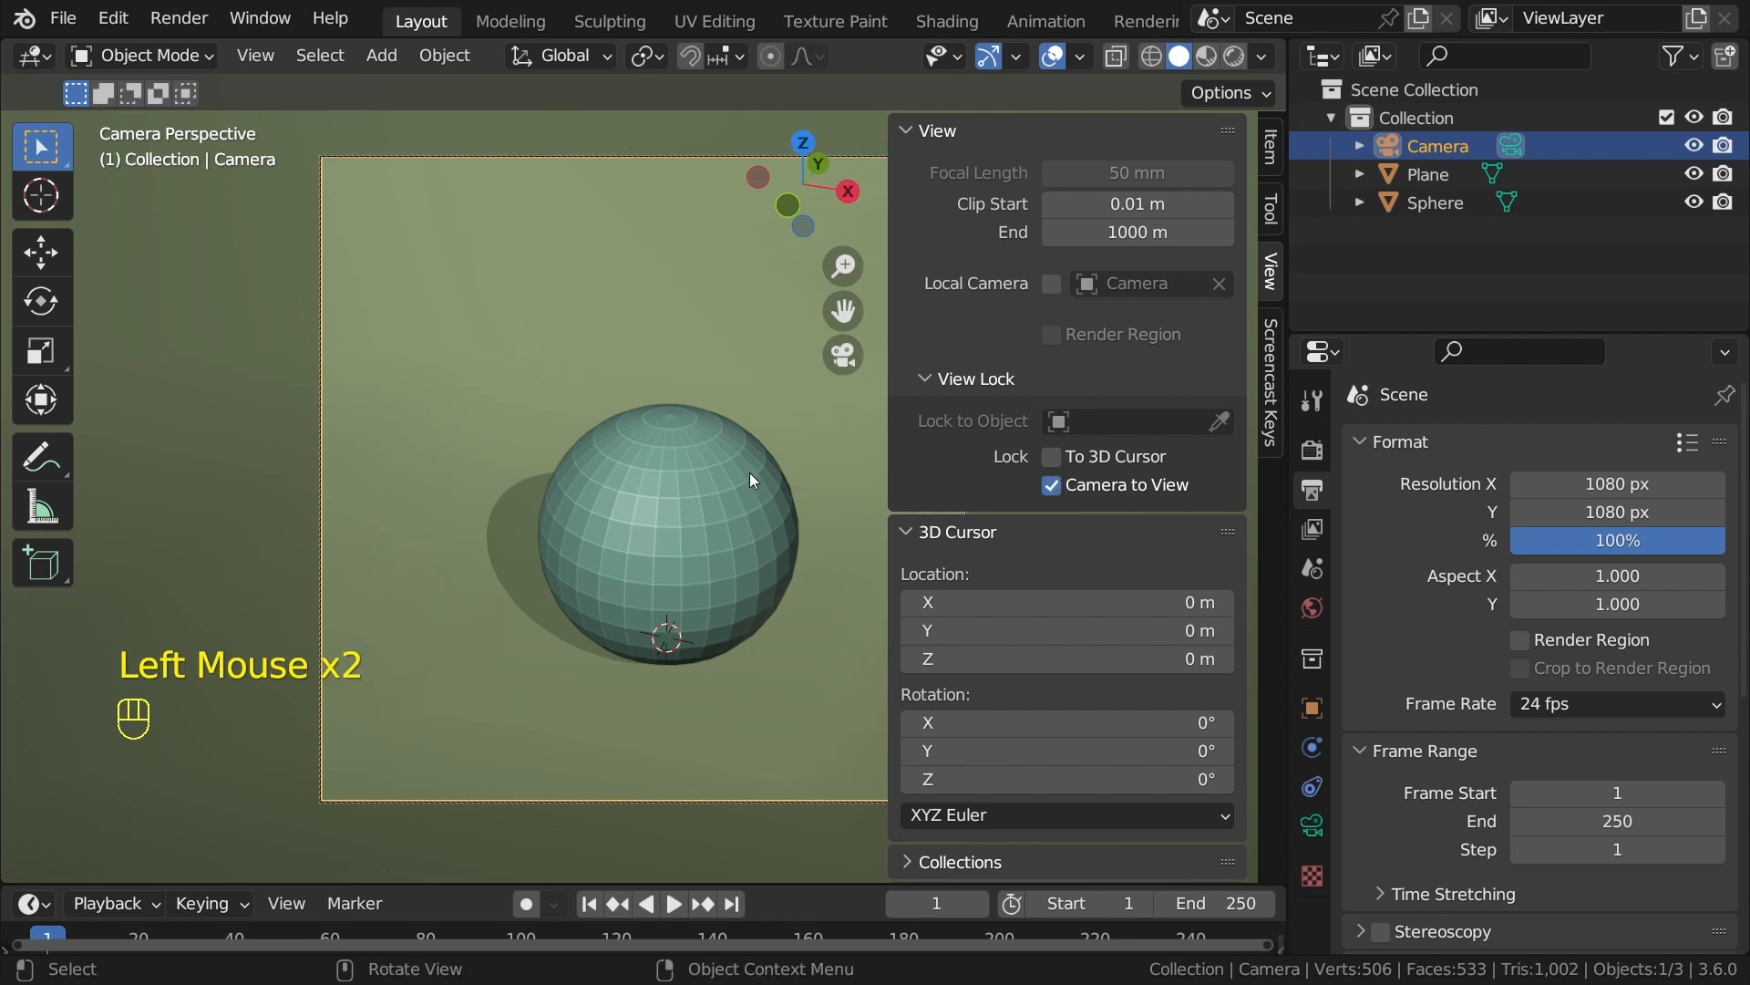
Reframe the locked camera closer to the sphere so the sphere fills about half the frame's width and sits near its centre.
key(n)
middle_drag(750, 472, 780, 440)
middle_drag(671, 412, 807, 500)
scroll(916, 452, down, 3)
scroll(761, 458, up, 1)
shift+scroll(761, 458, up, 1)
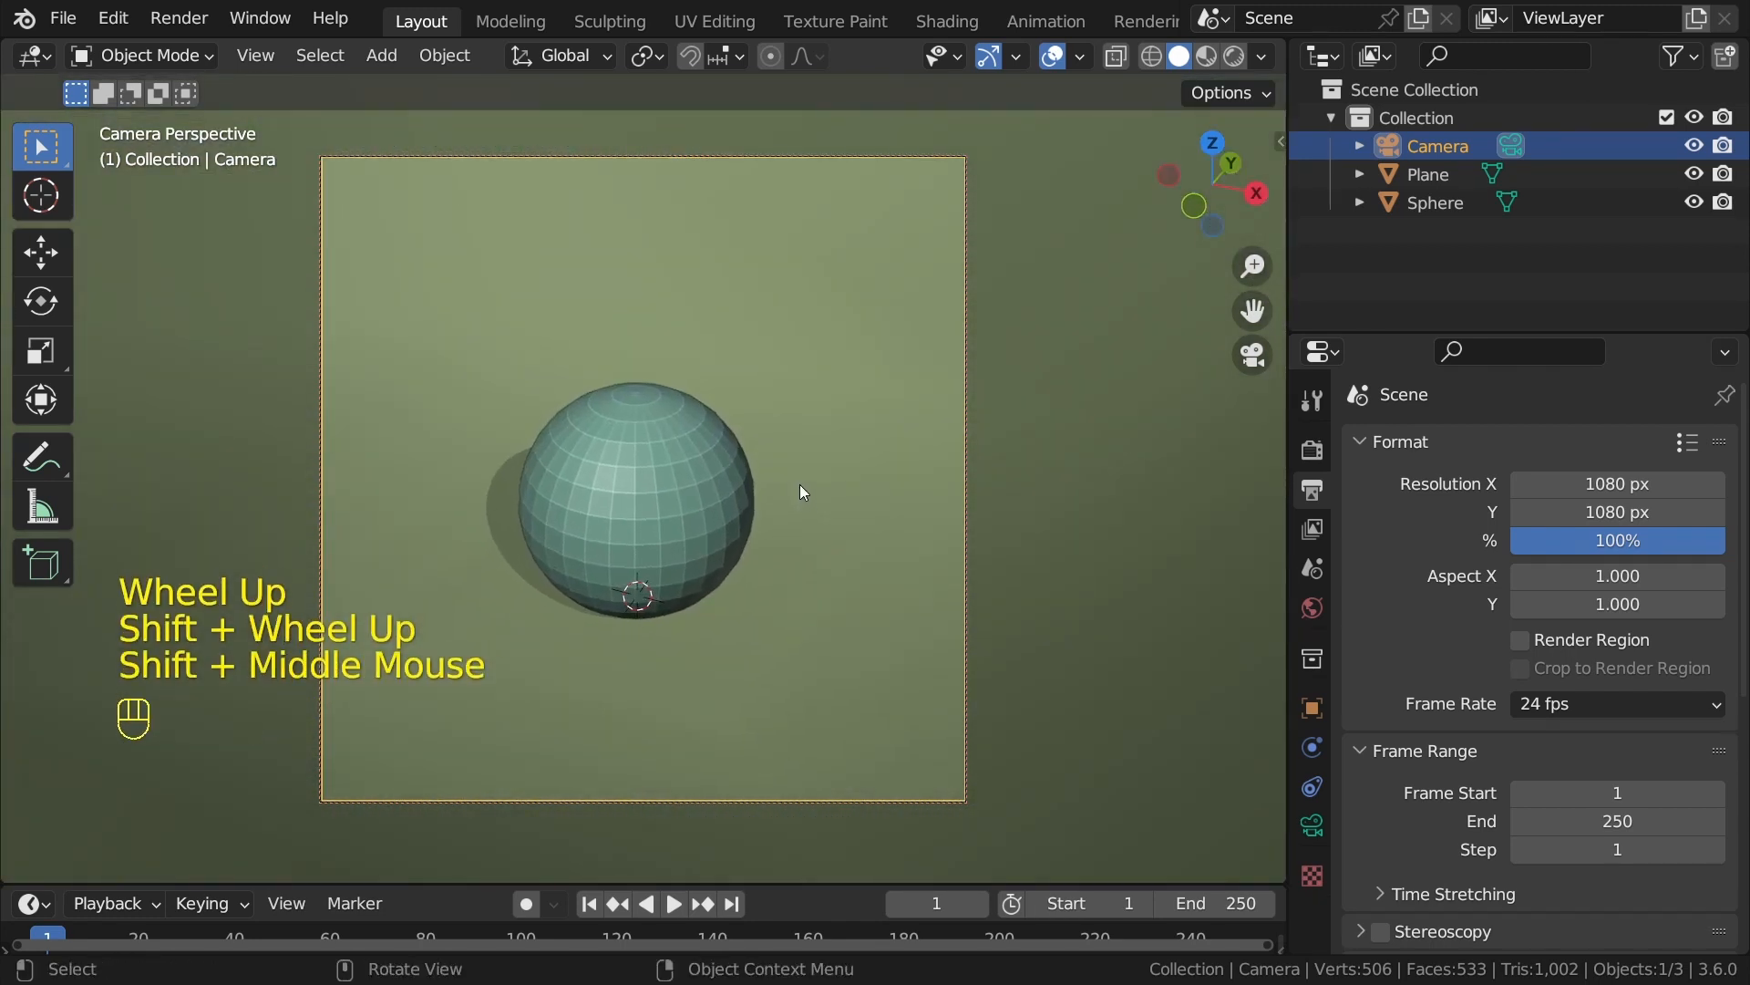
scroll(801, 484, up, 1)
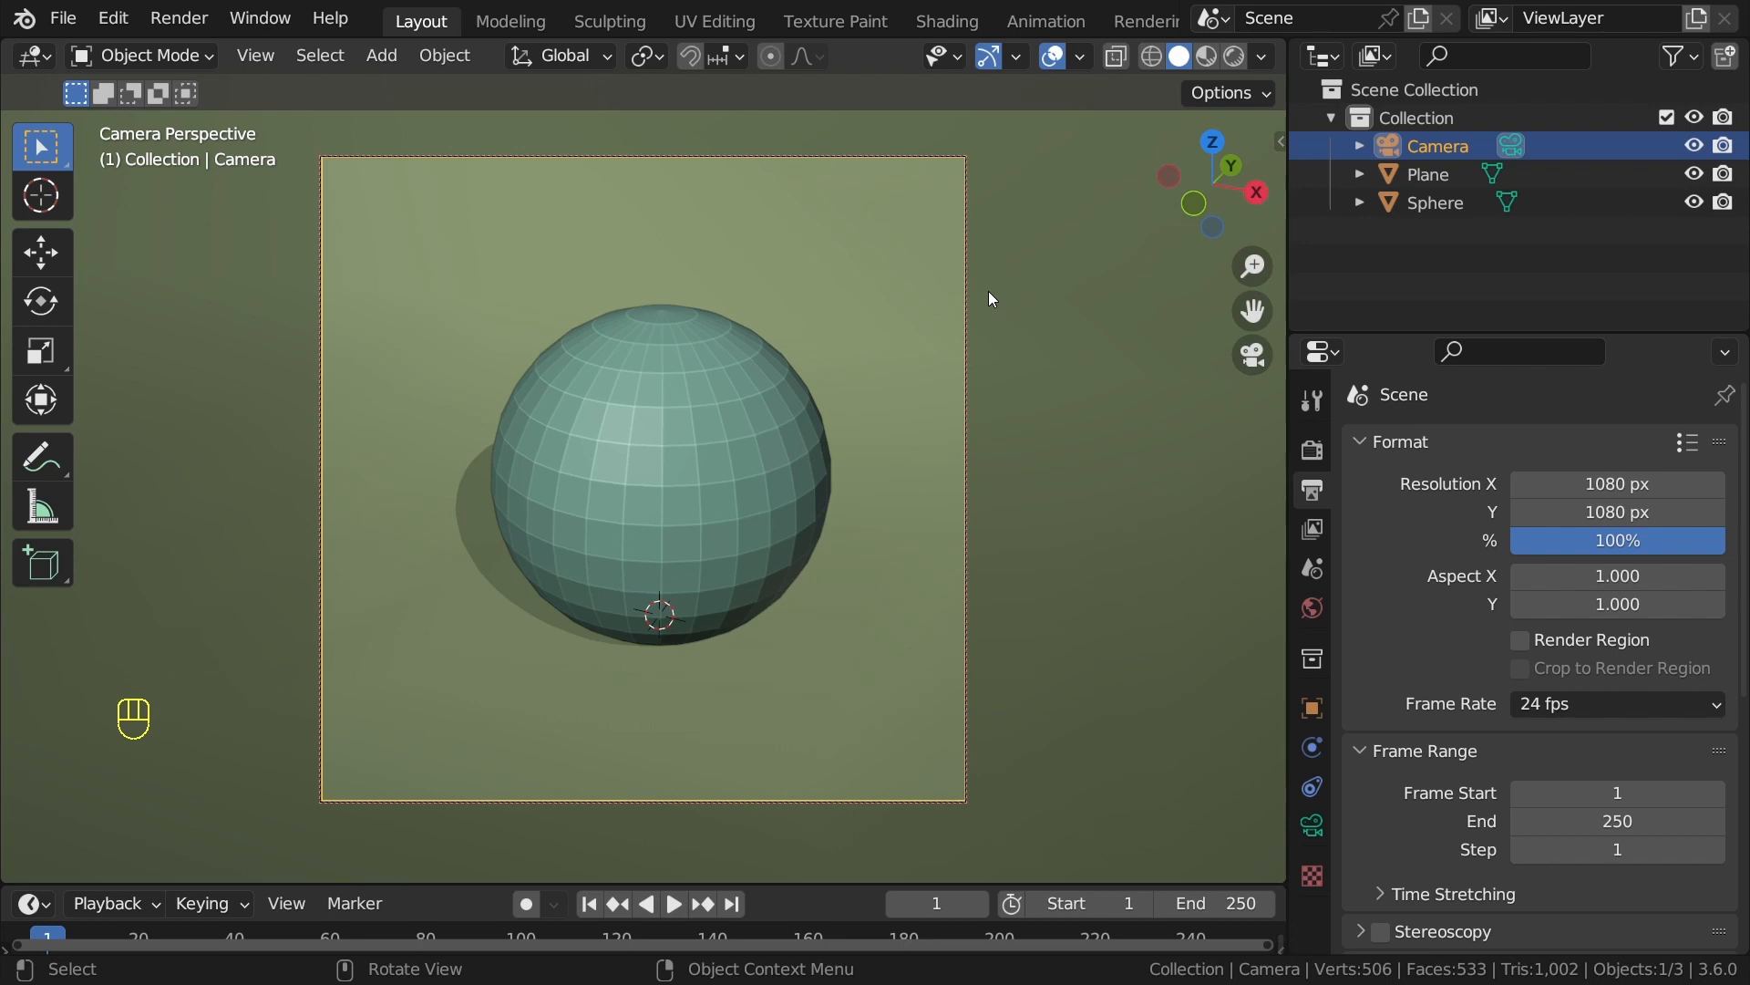
Unlock the camera from the view and hide the sidebar.
key(n)
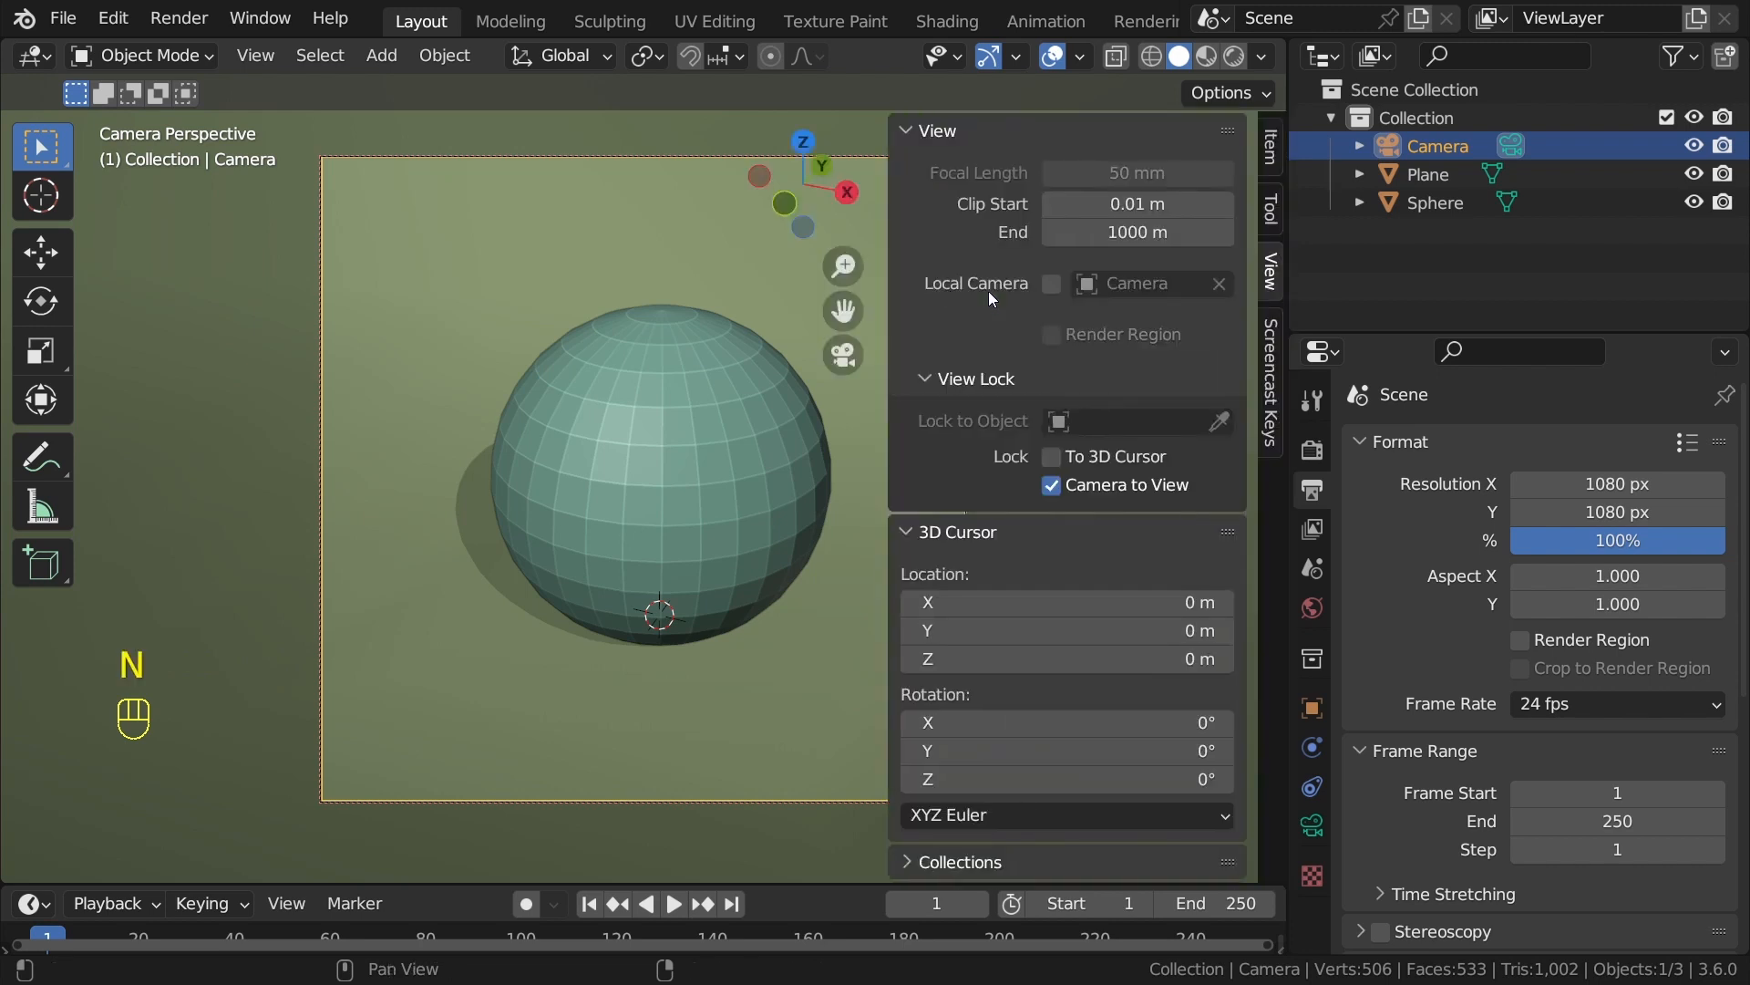
click(1052, 483)
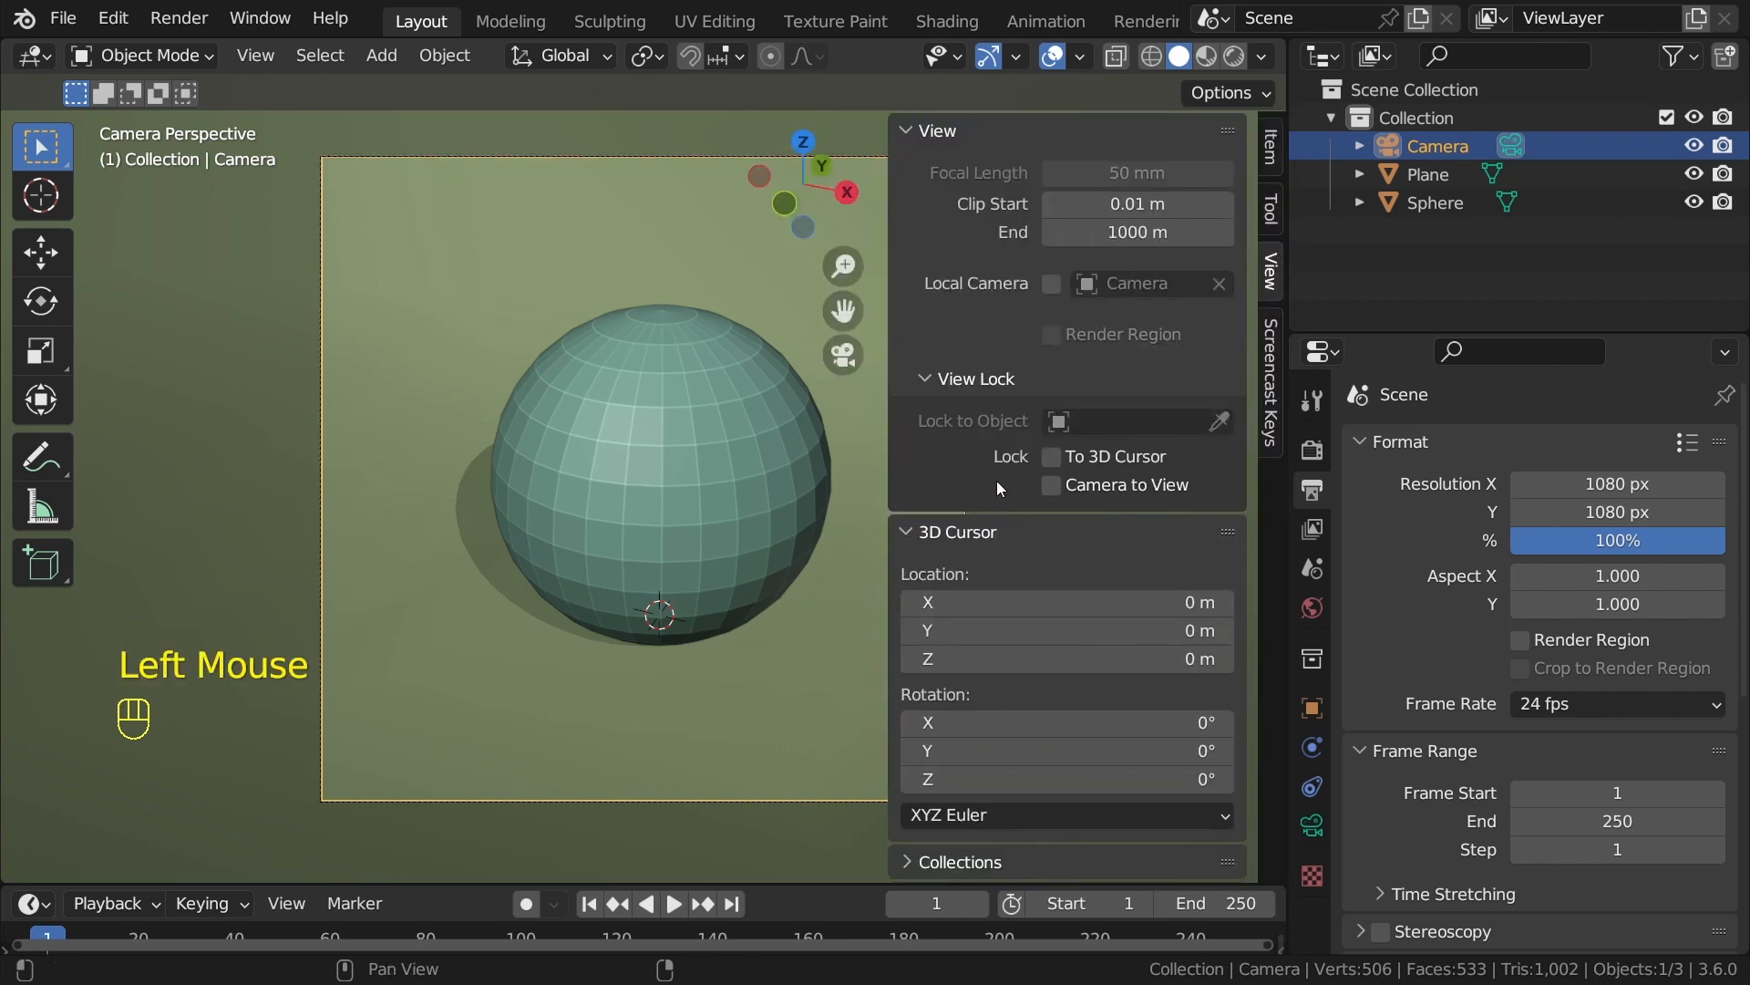
key(n)
Leave the camera view and apply Shade Smooth to the sphere.
middle_drag(688, 321, 774, 352)
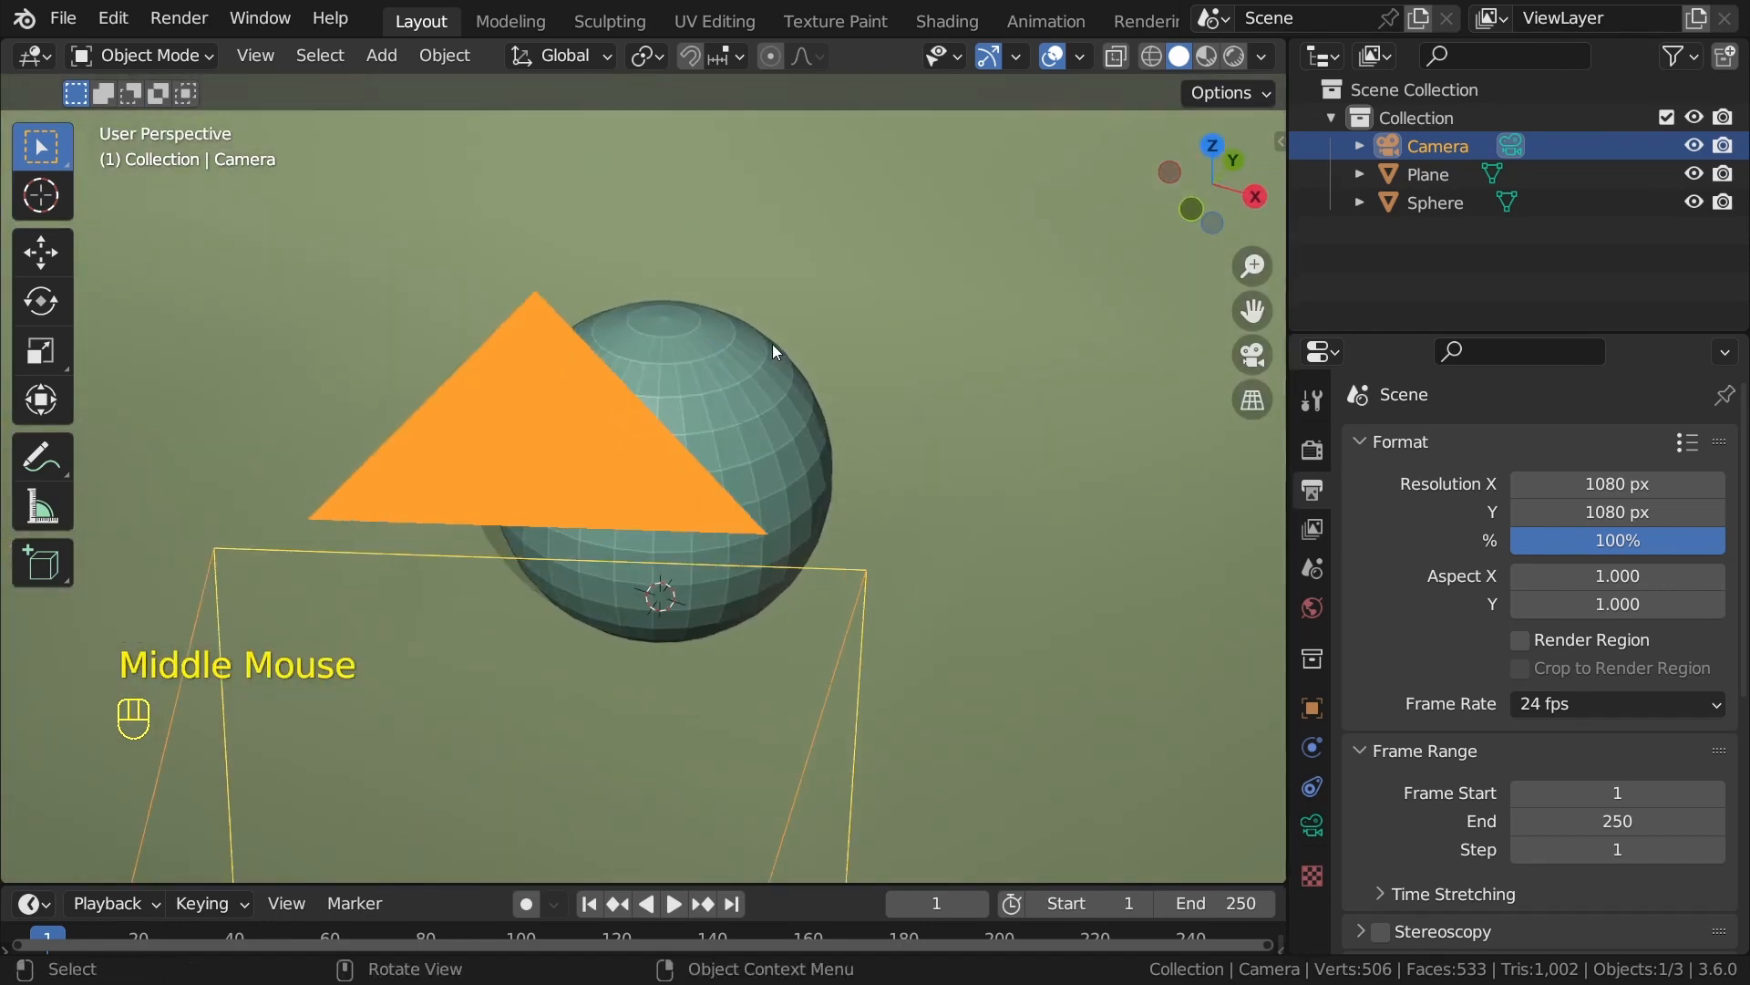
scroll(813, 483, down, 3)
middle_drag(838, 432, 813, 451)
scroll(731, 423, up, 2)
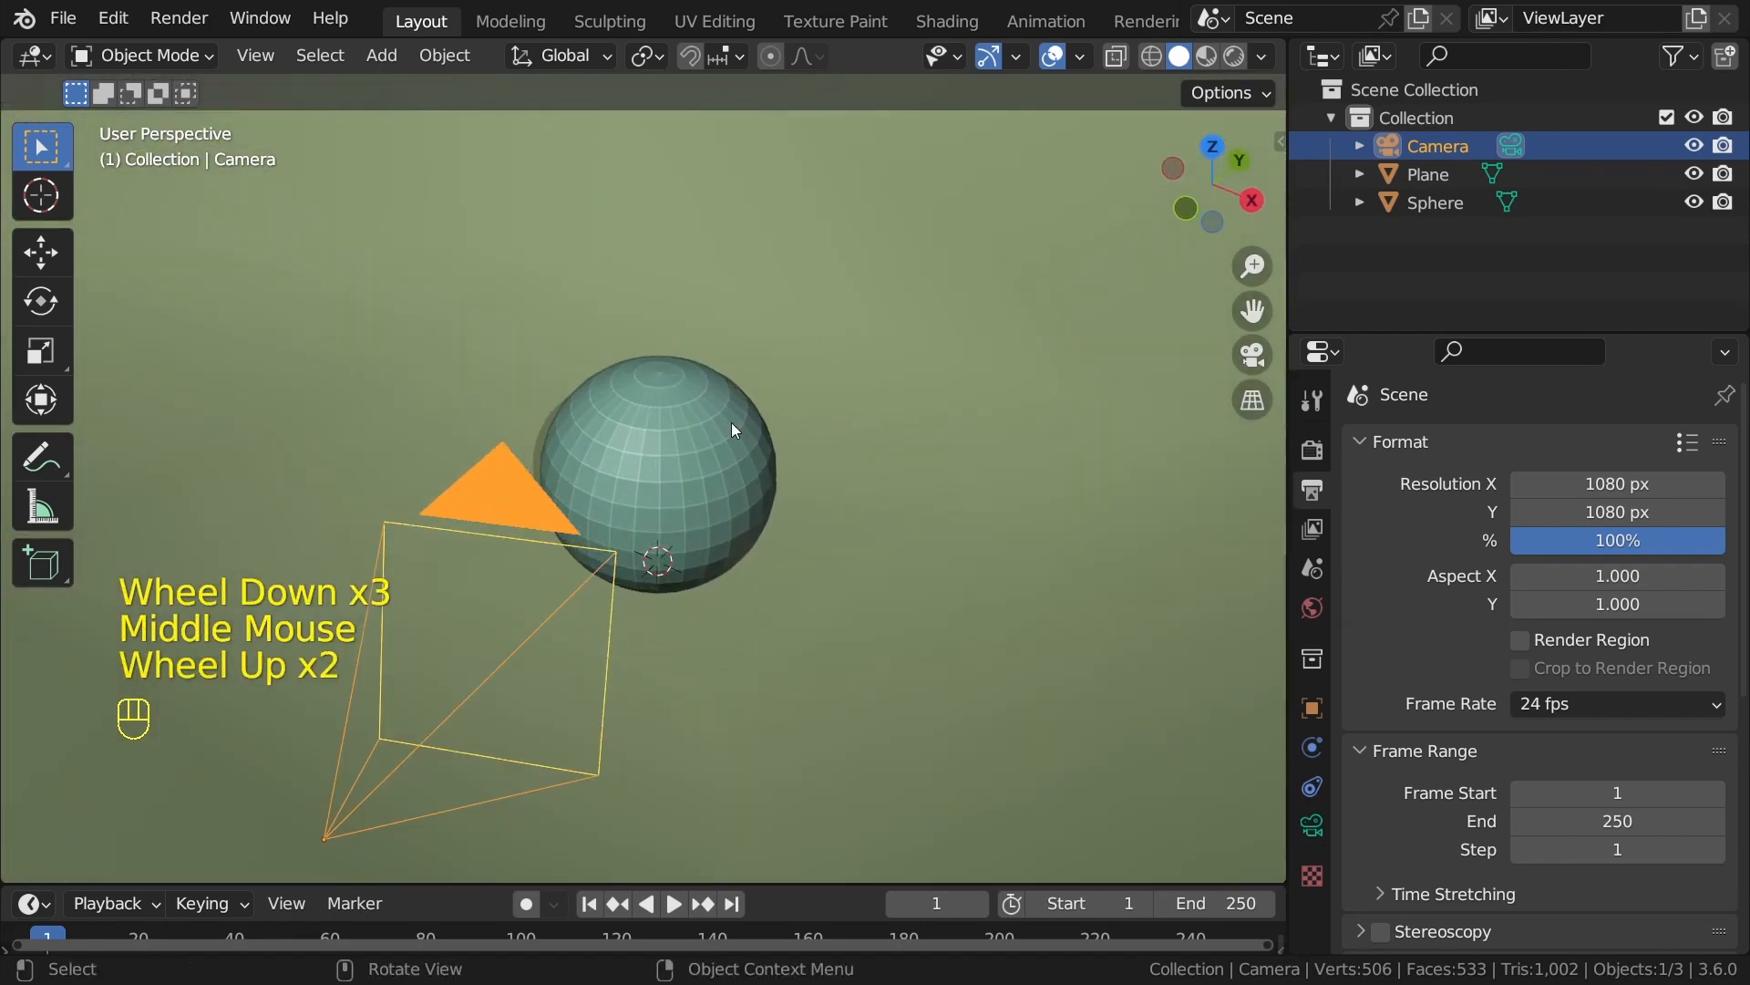
click(731, 422)
right_click(693, 370)
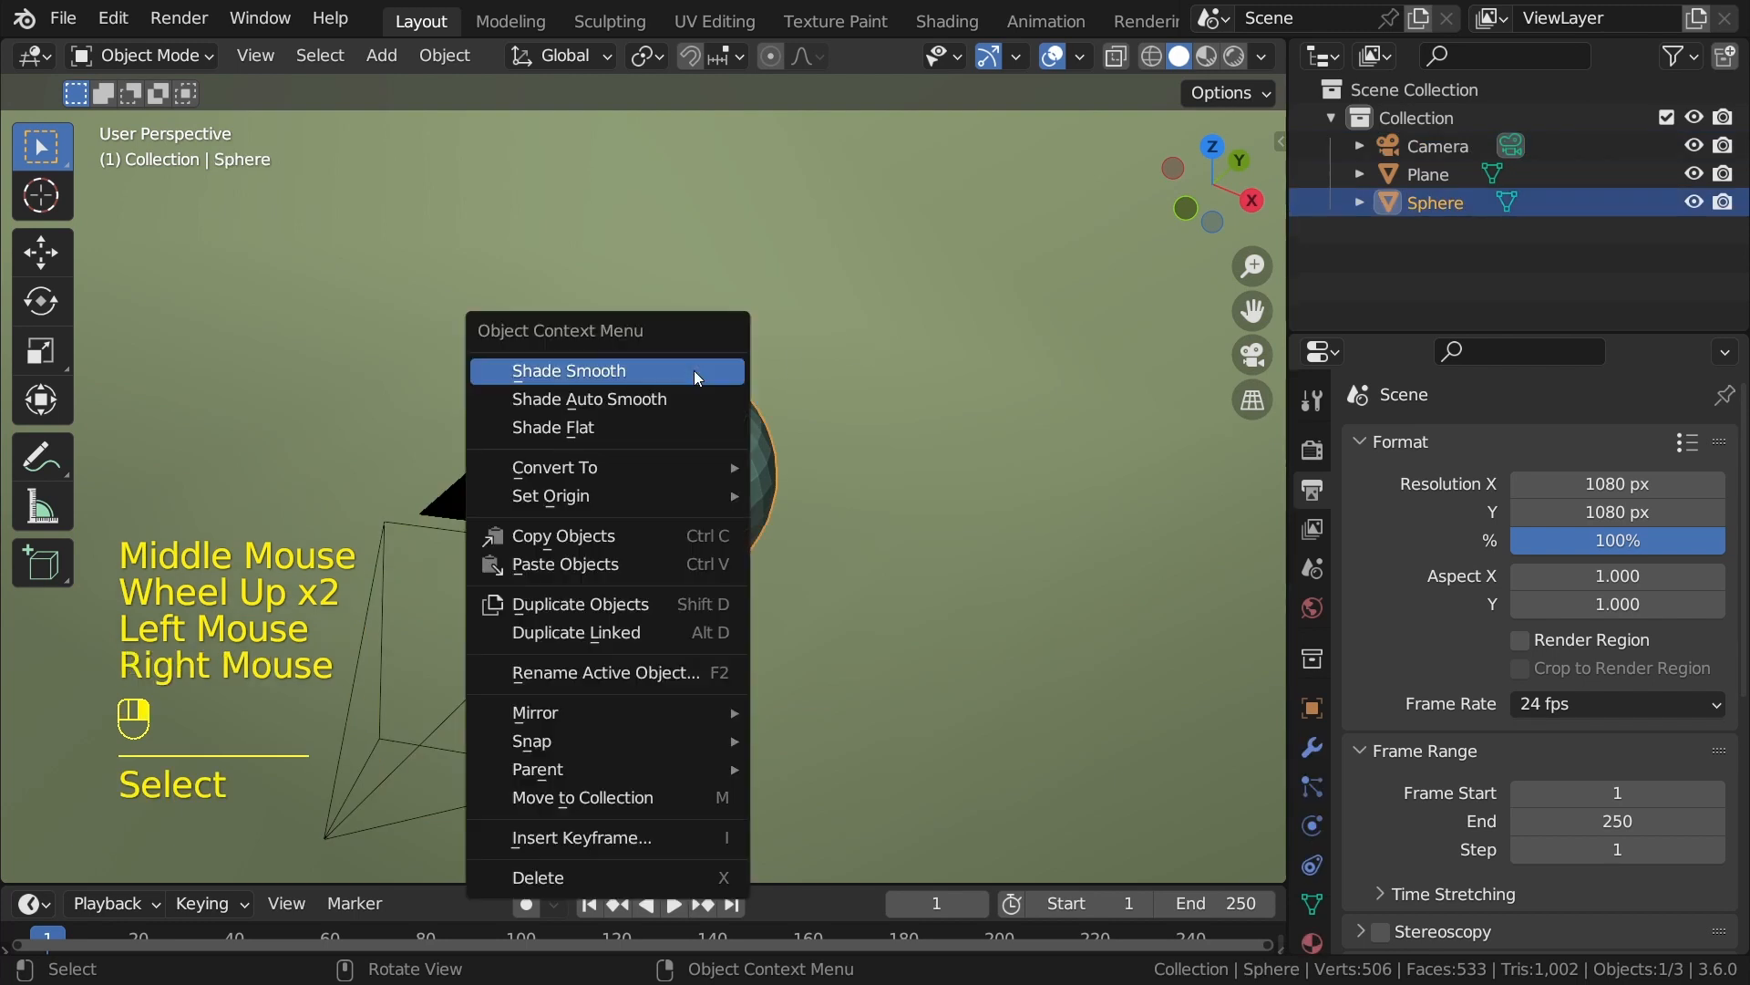
click(682, 367)
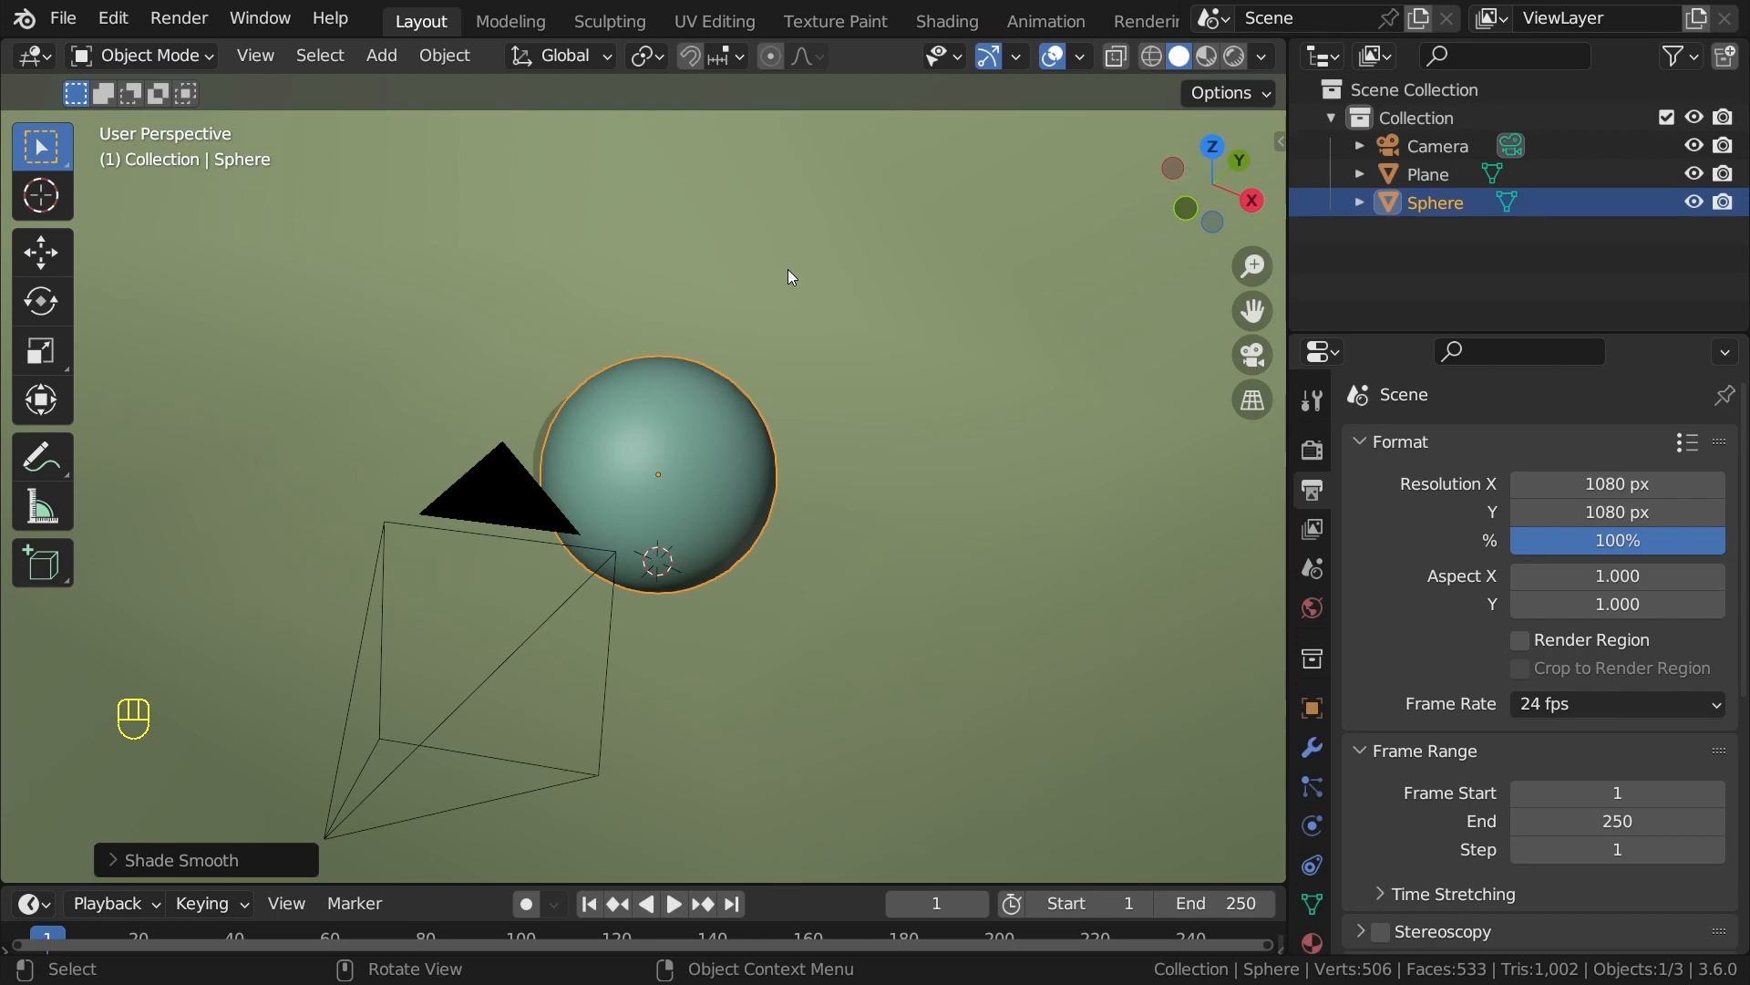
Switch to the Shading workspace and hide the camera in the viewport.
click(939, 20)
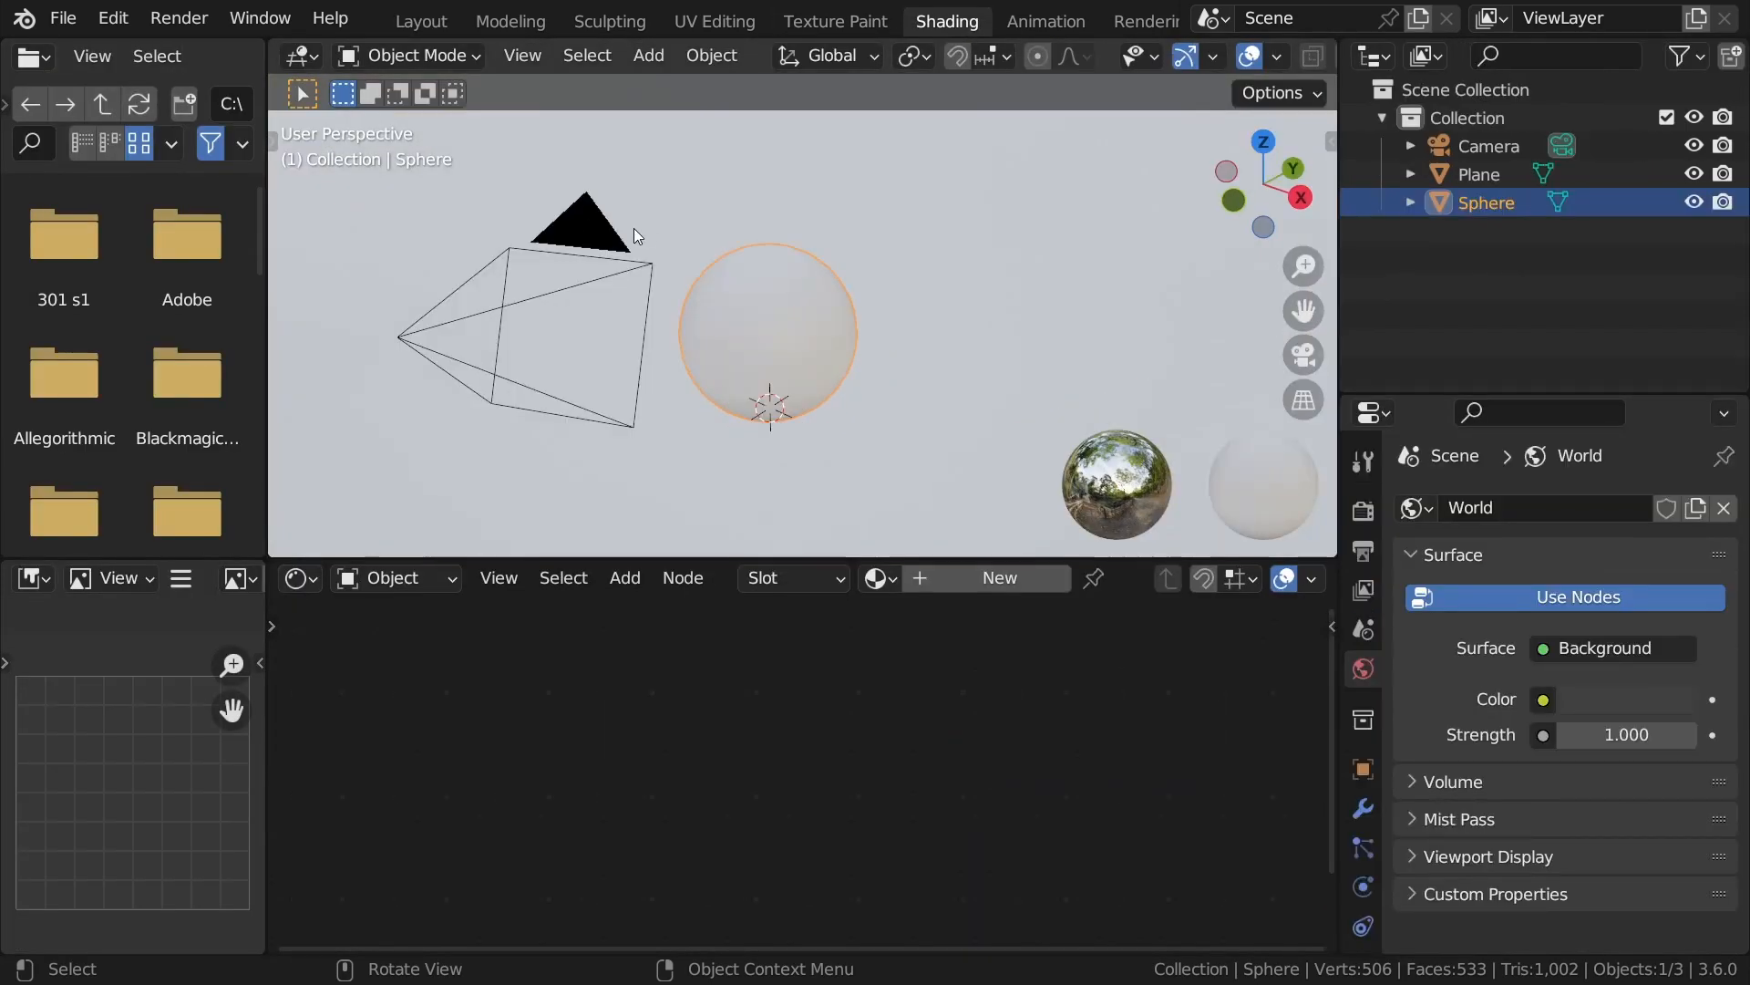
click(1689, 138)
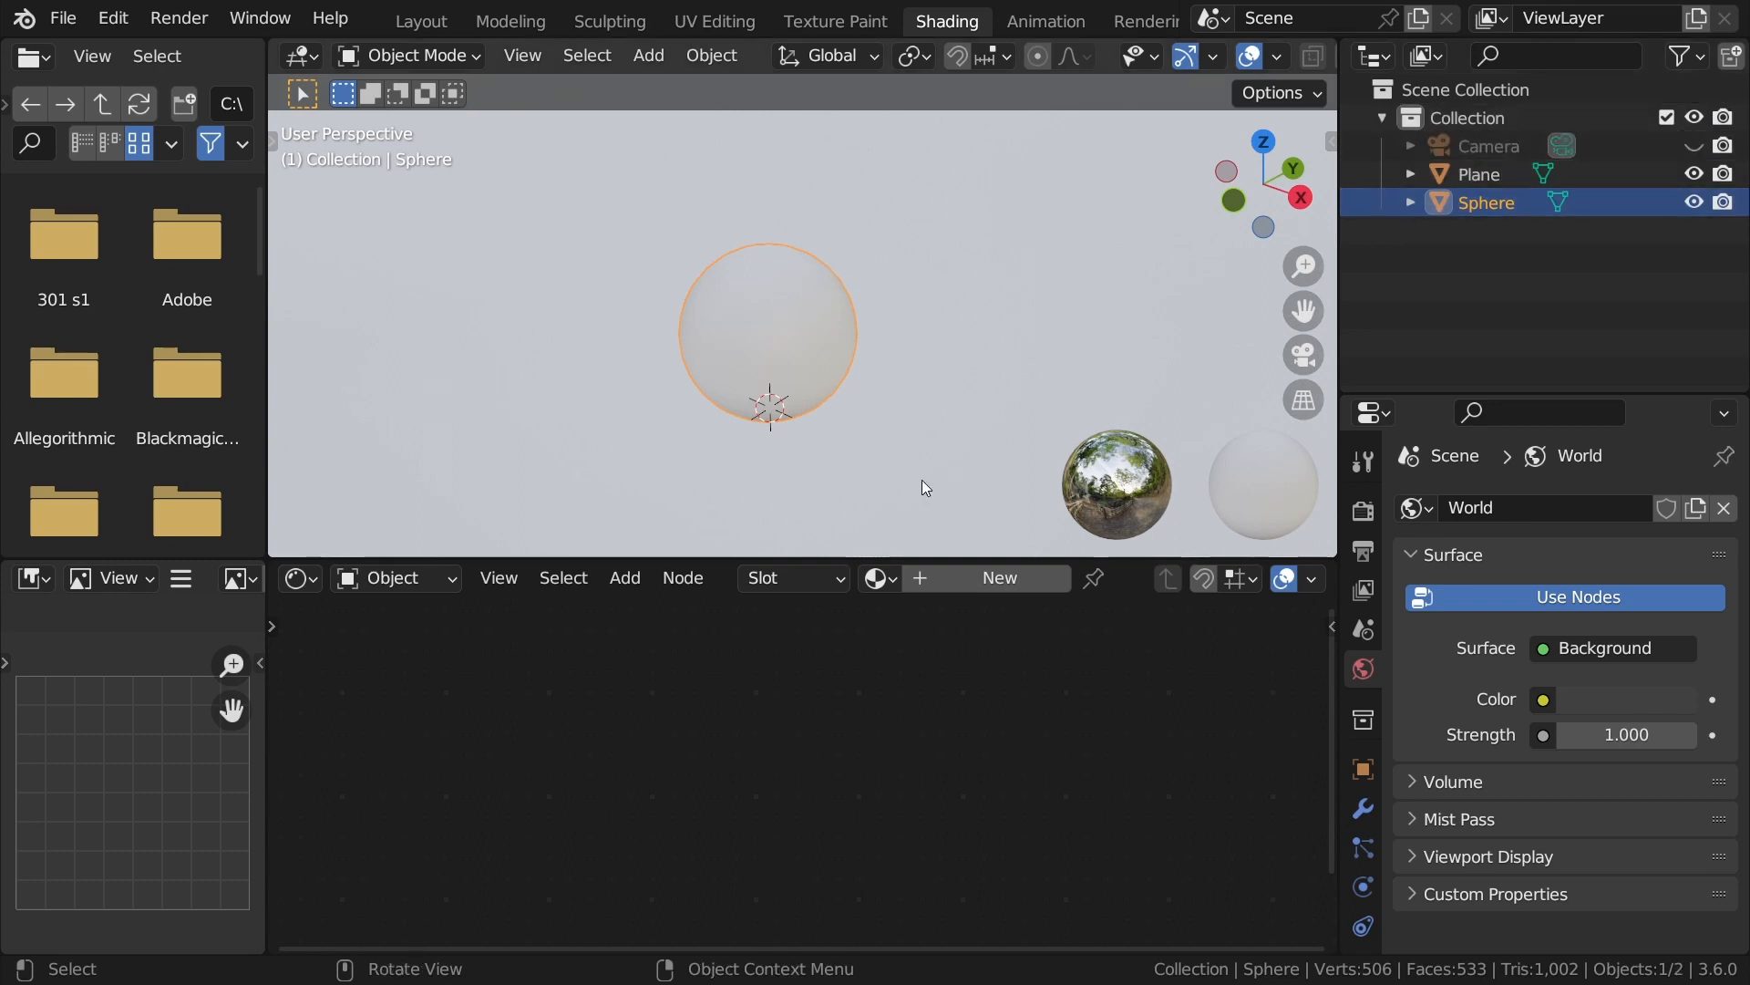
Create a new material for the sphere and frame its nodes with free space before the Principled BSDF.
click(996, 578)
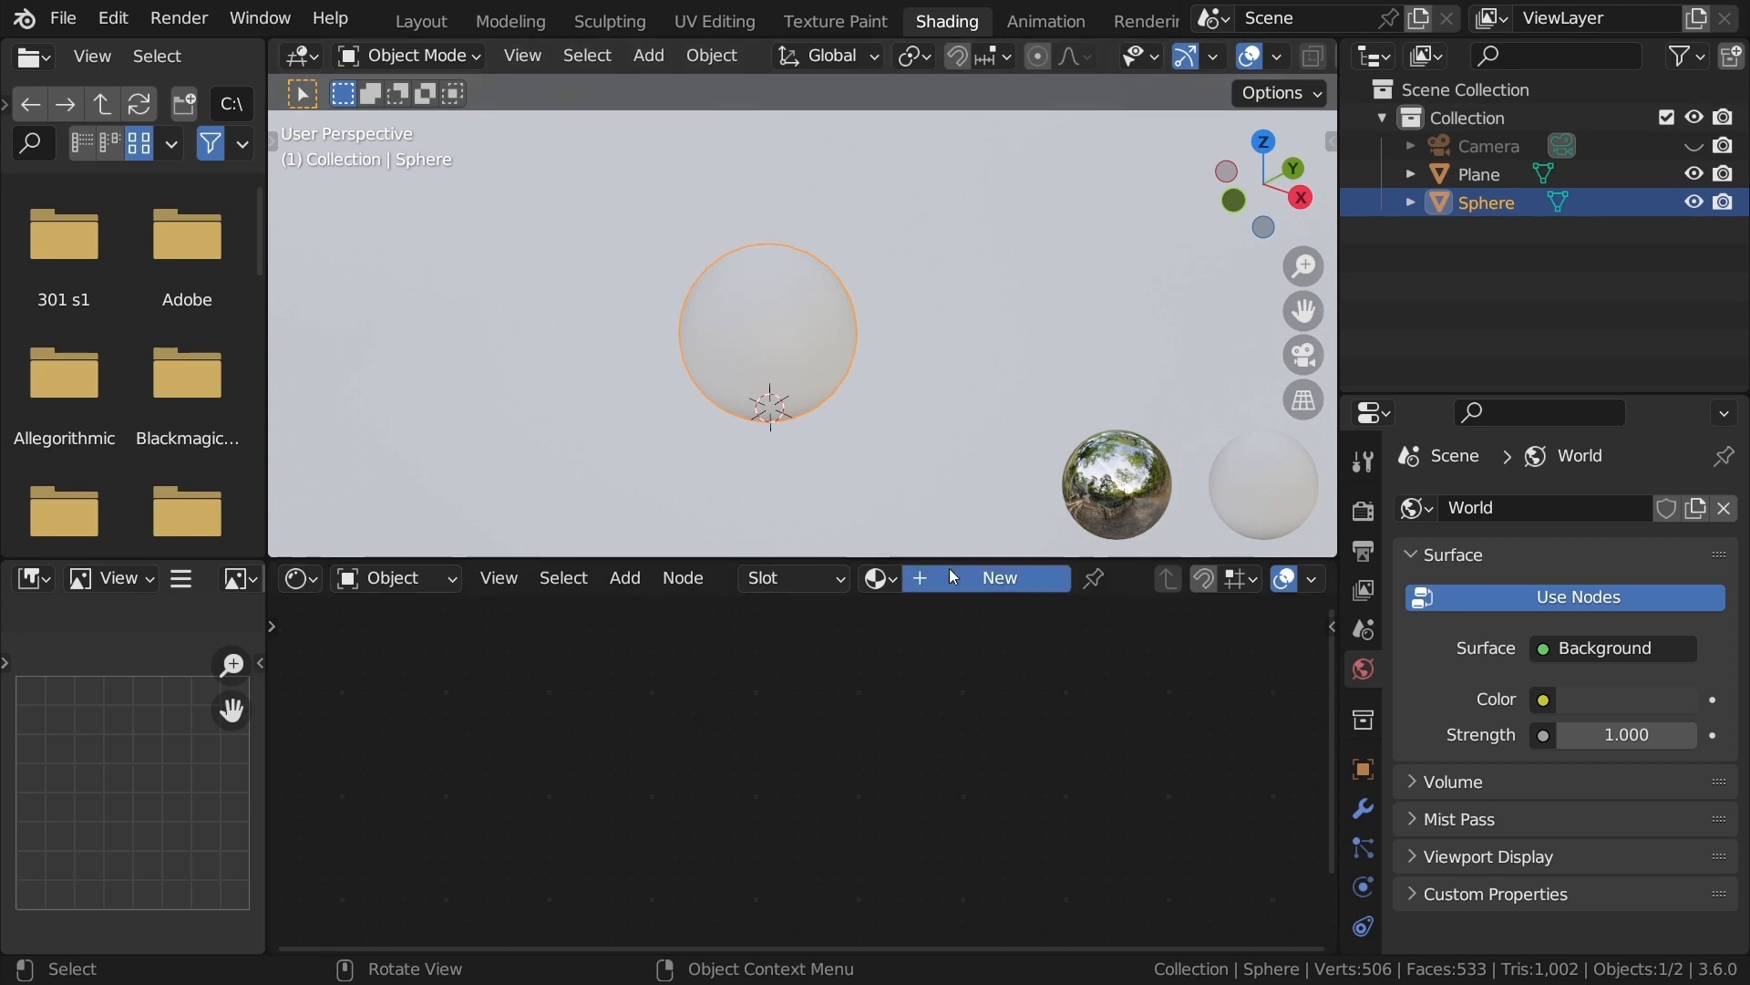
key(Home)
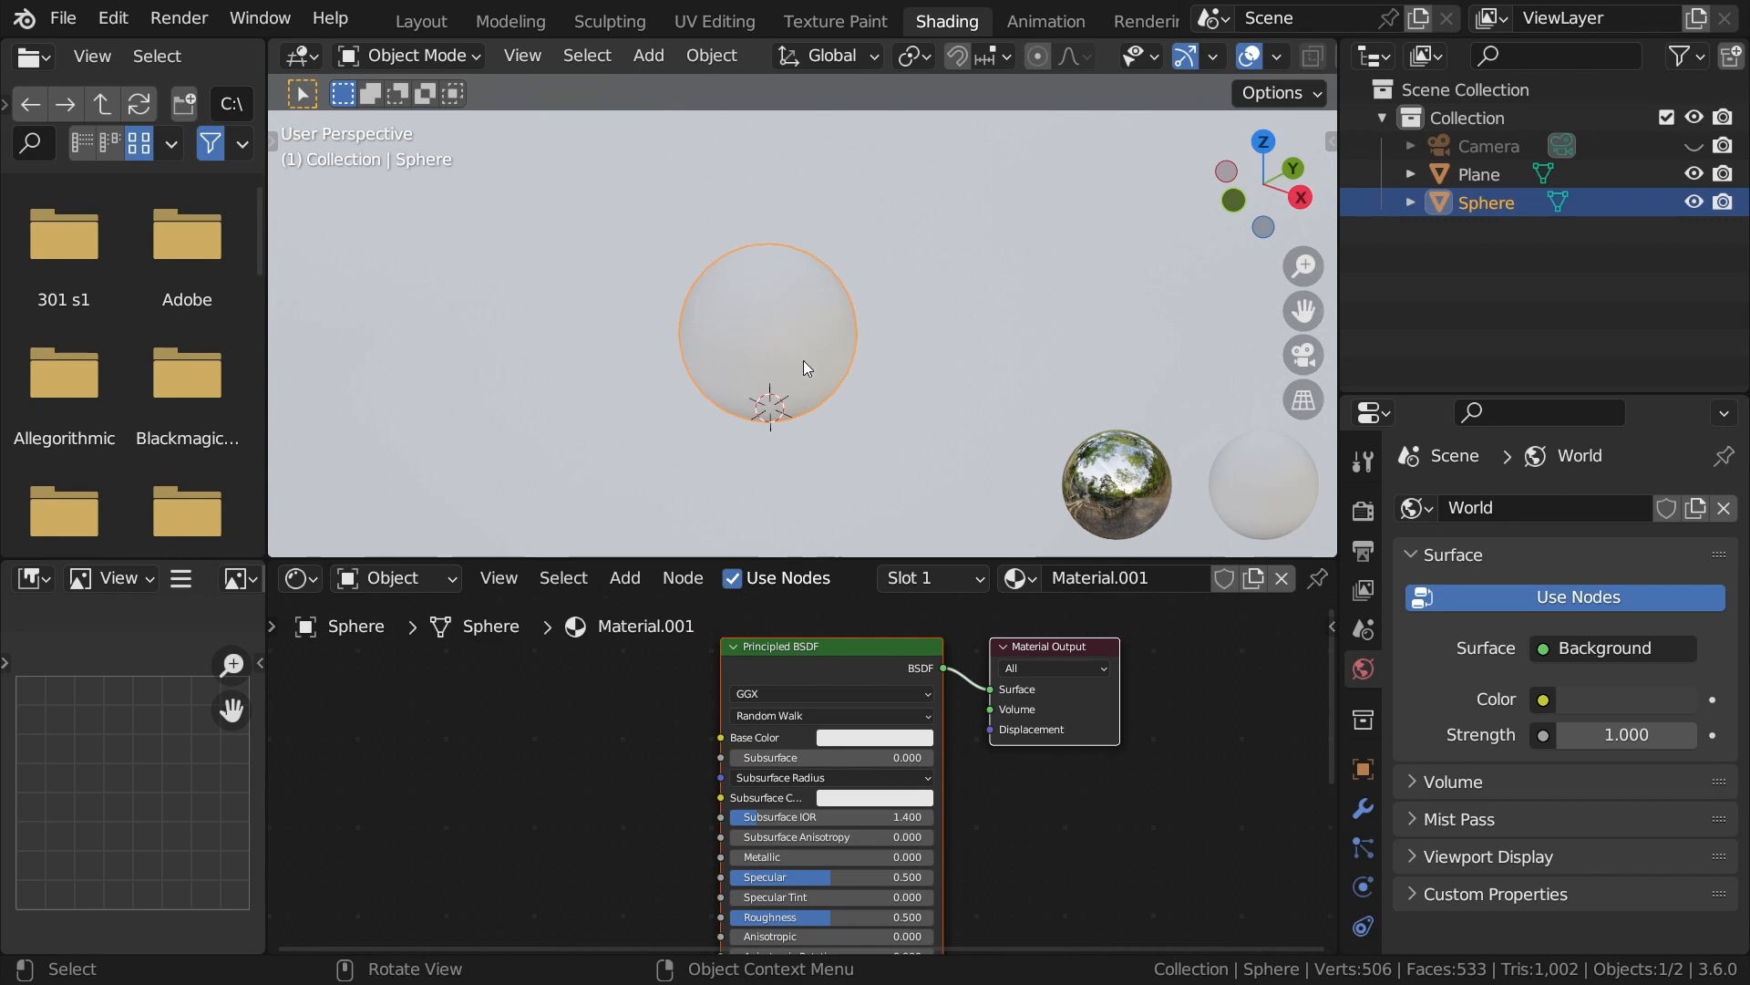
scroll(802, 773, up, 1)
middle_drag(715, 730, 786, 747)
click(532, 692)
middle_drag(532, 691, 596, 685)
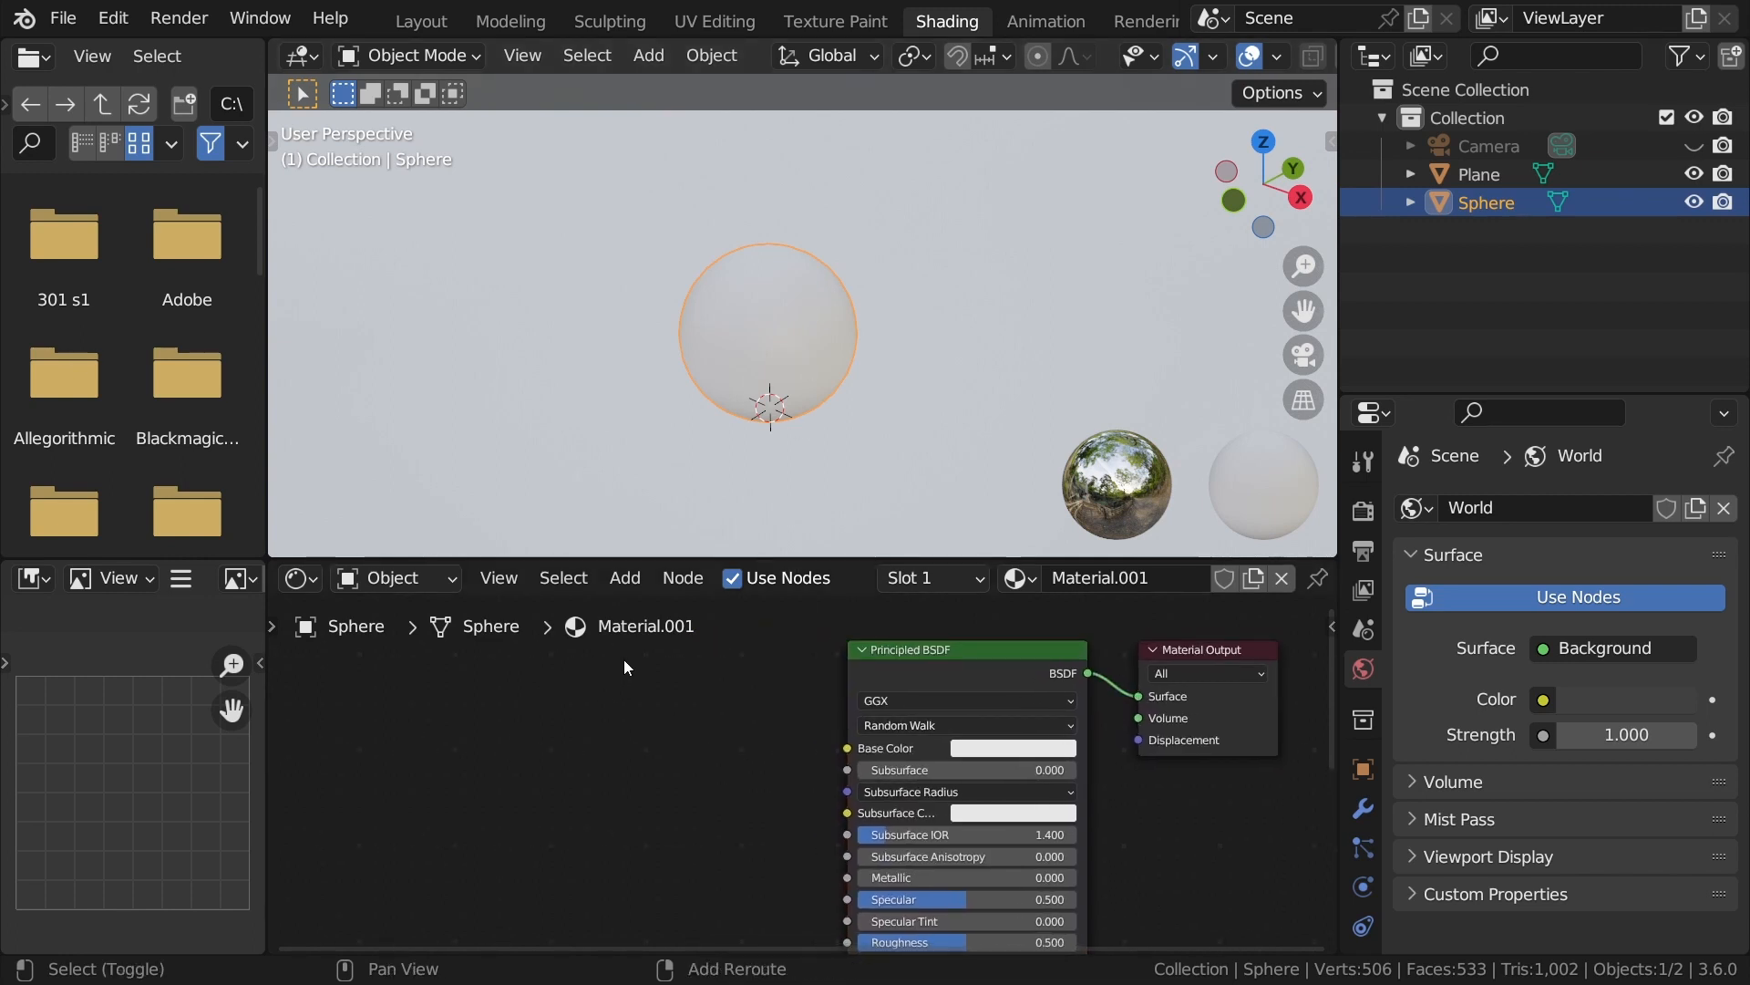
Add a Wave Texture node and place it ahead of the Principled BSDF.
key(shift+a)
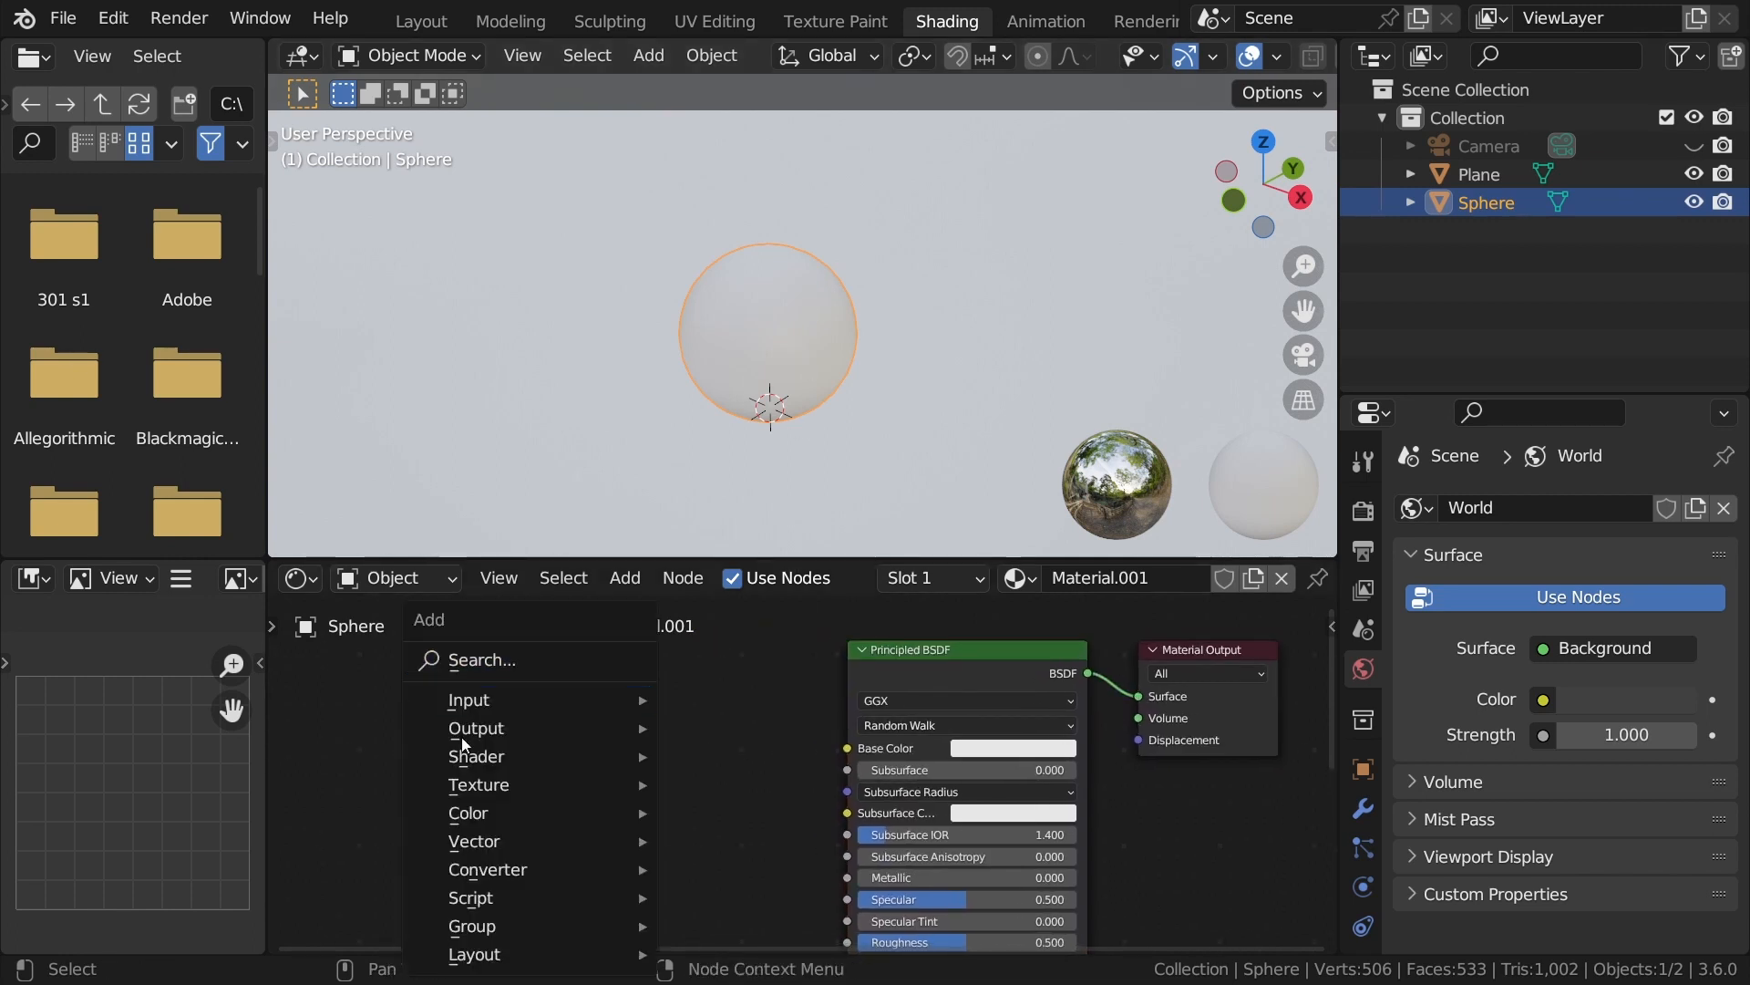
mouse_move(516, 790)
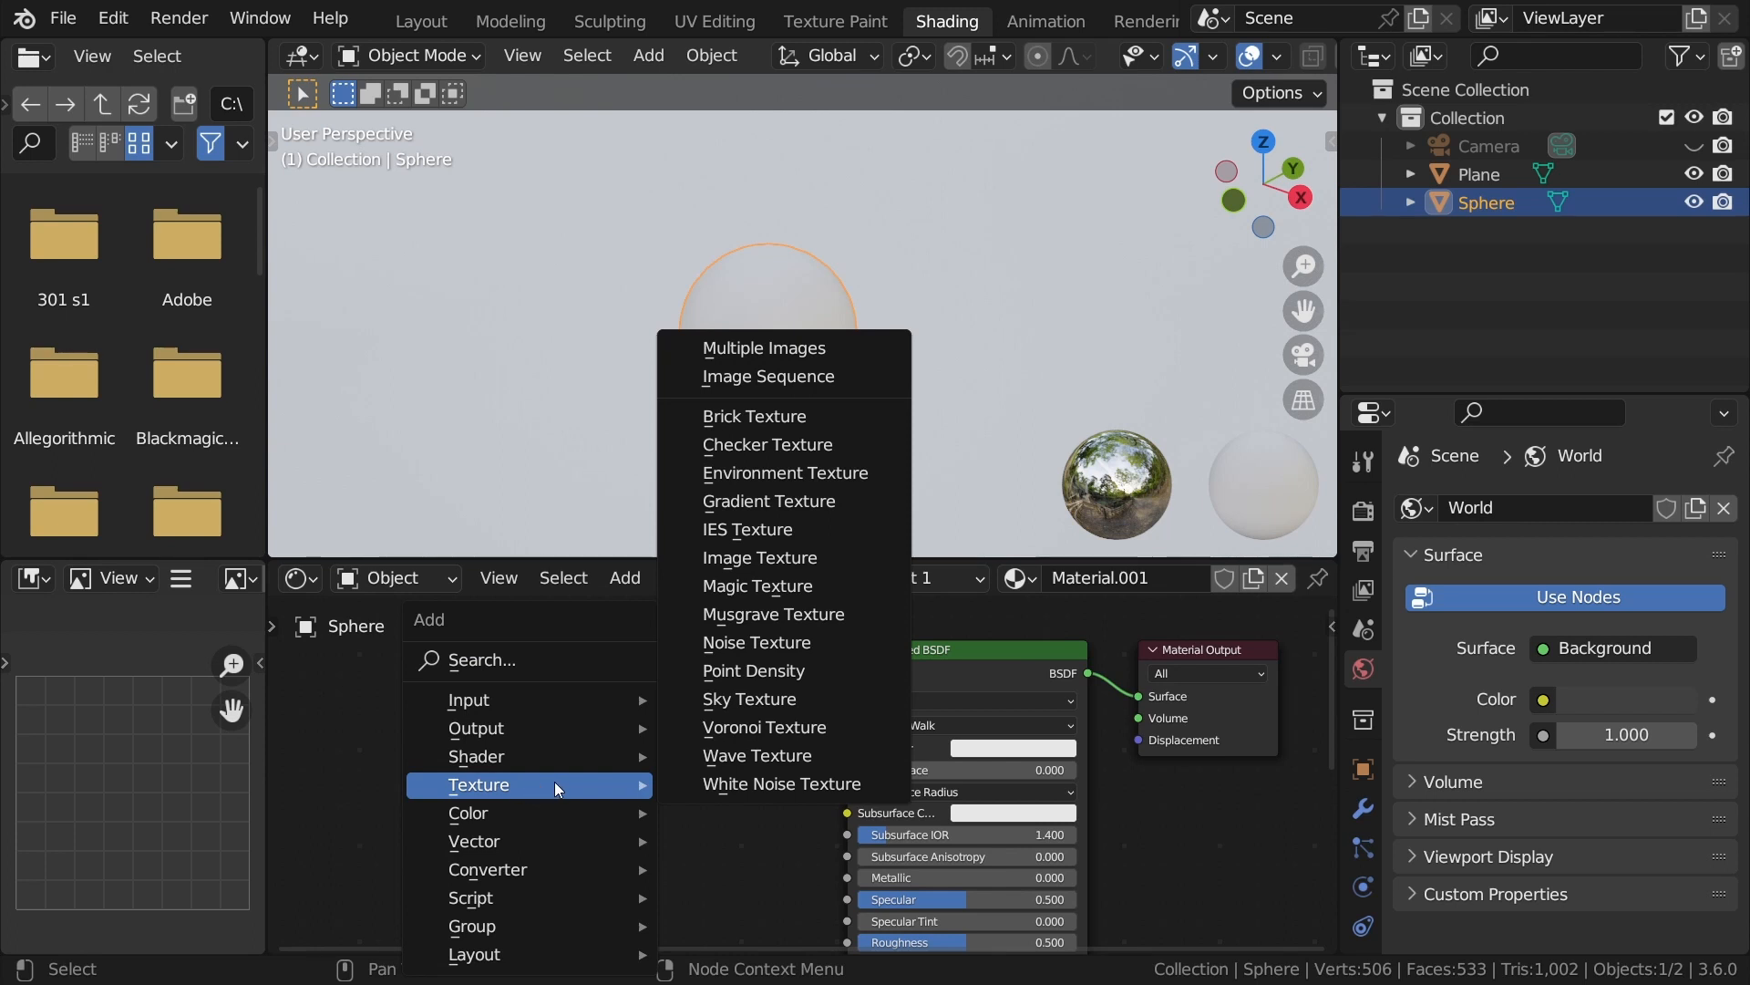
click(711, 754)
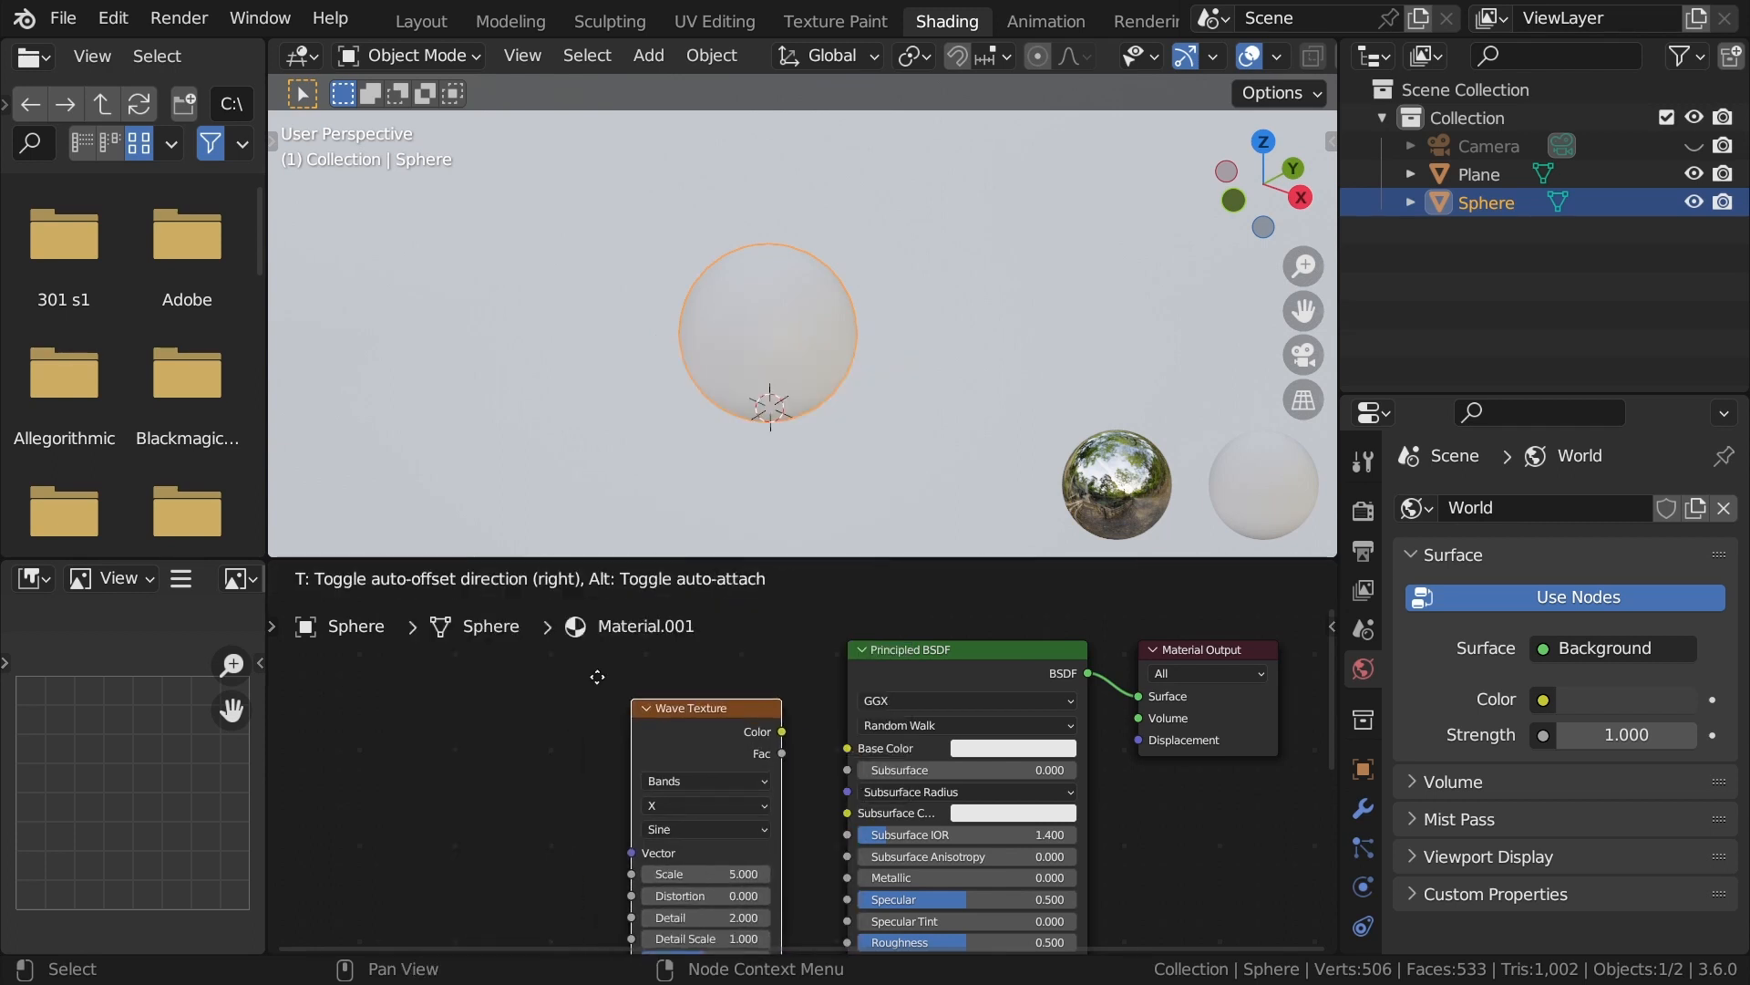
click(477, 676)
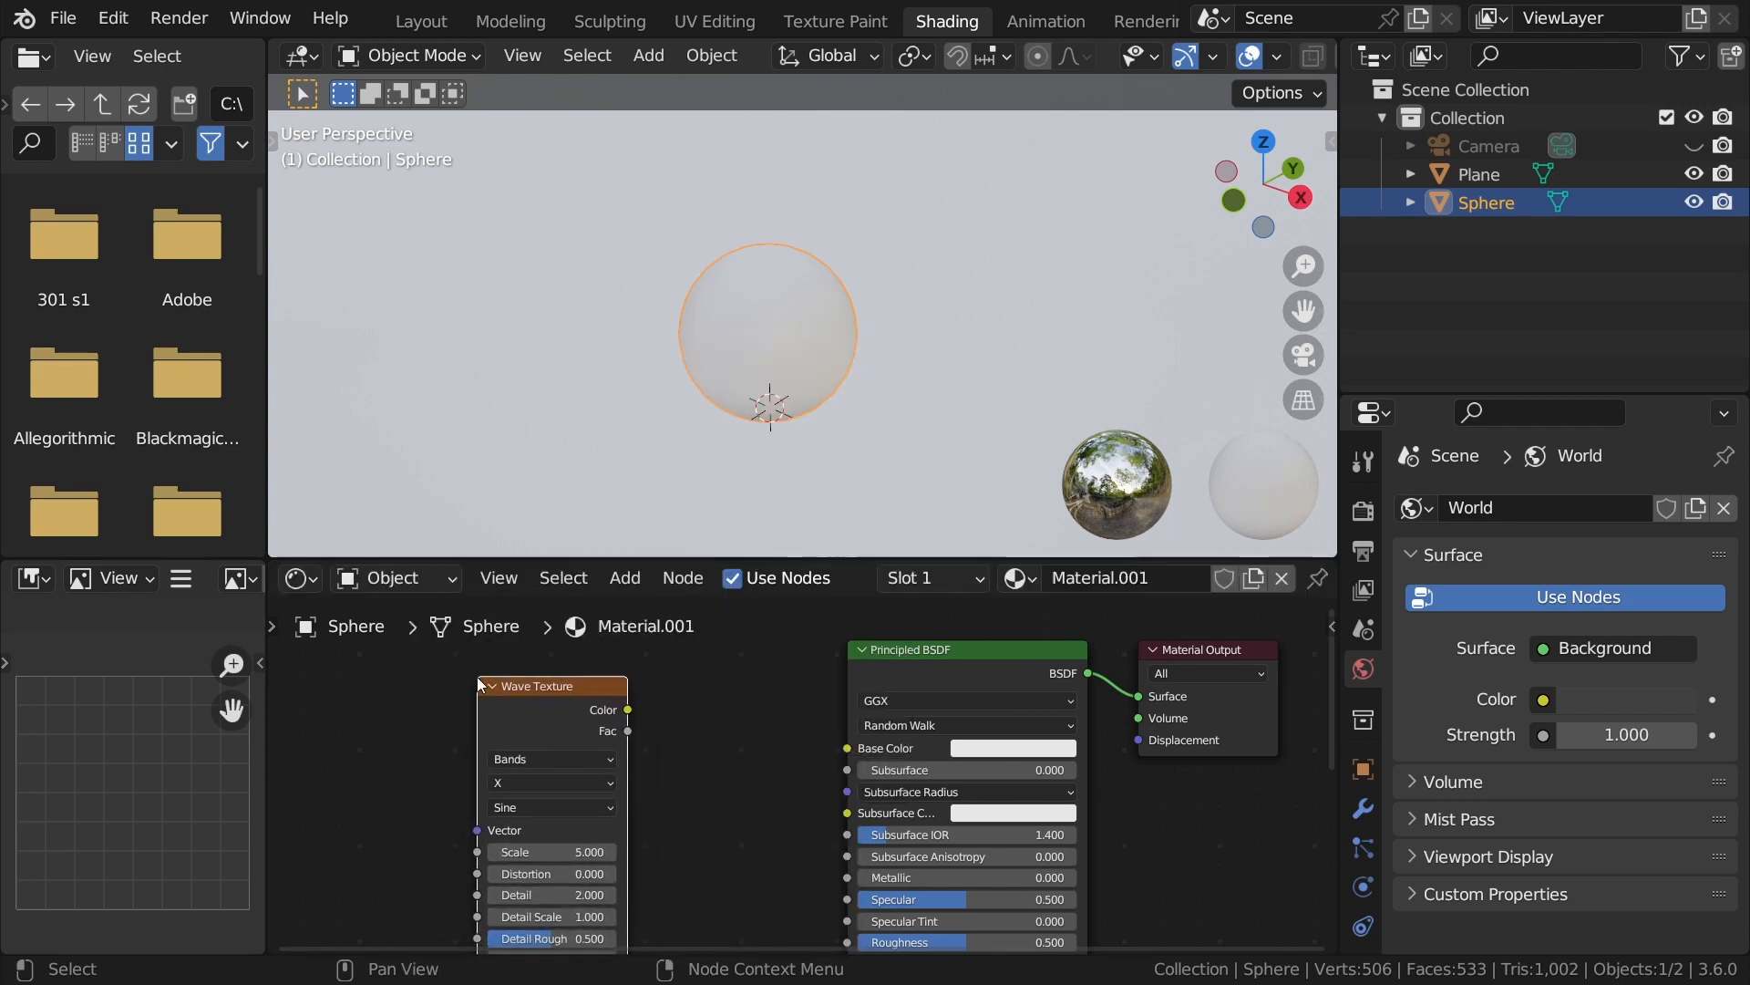
Enlarge the node editor area and connect the Wave Texture's Color output to the Principled BSDF's Base Color.
drag(853, 558, 853, 430)
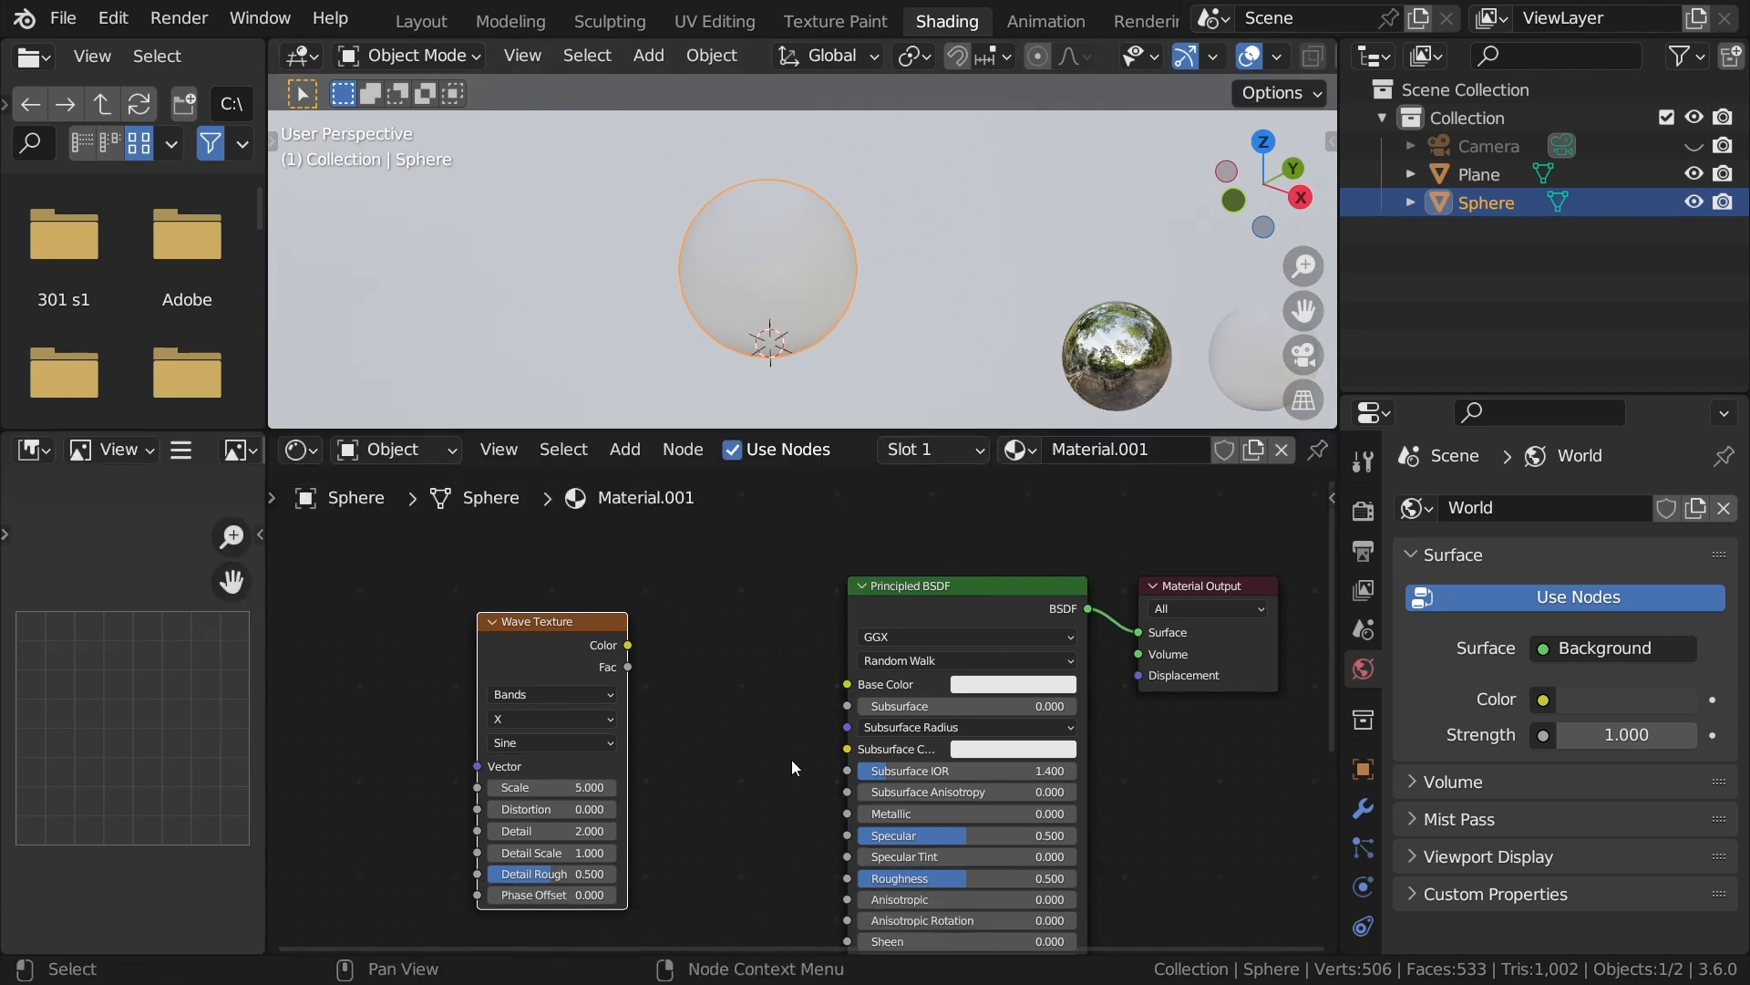
scroll(773, 492, up, 2)
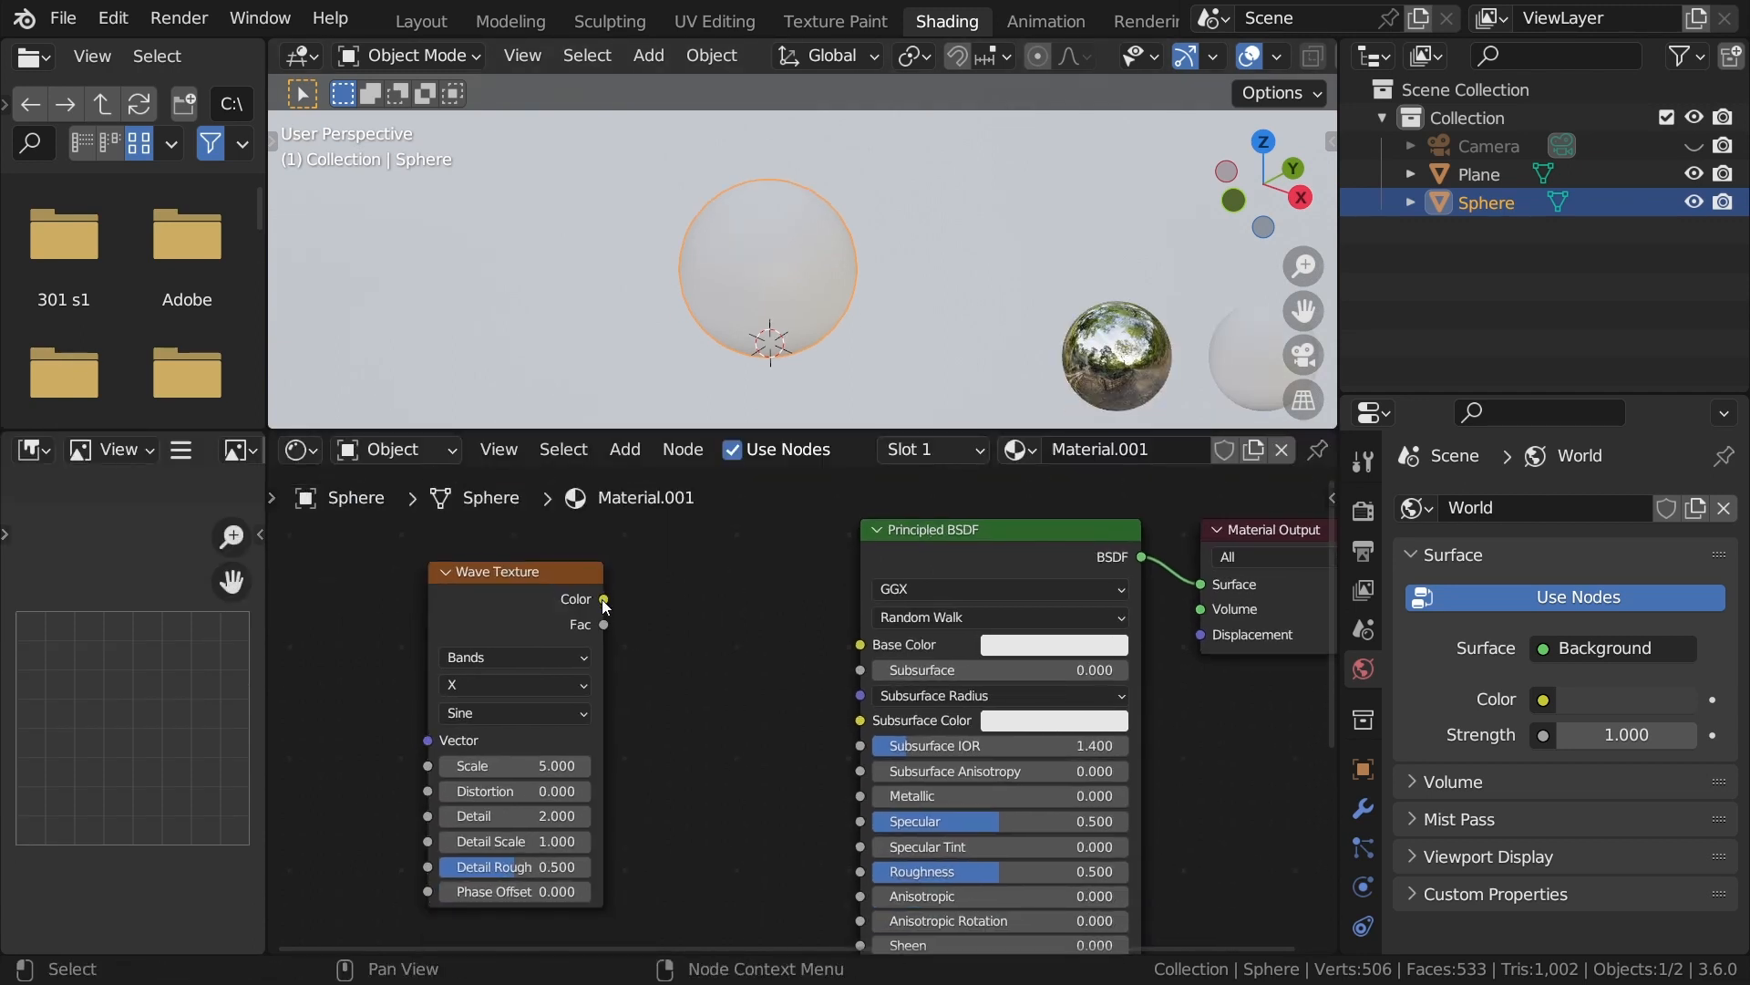
drag(604, 599, 860, 644)
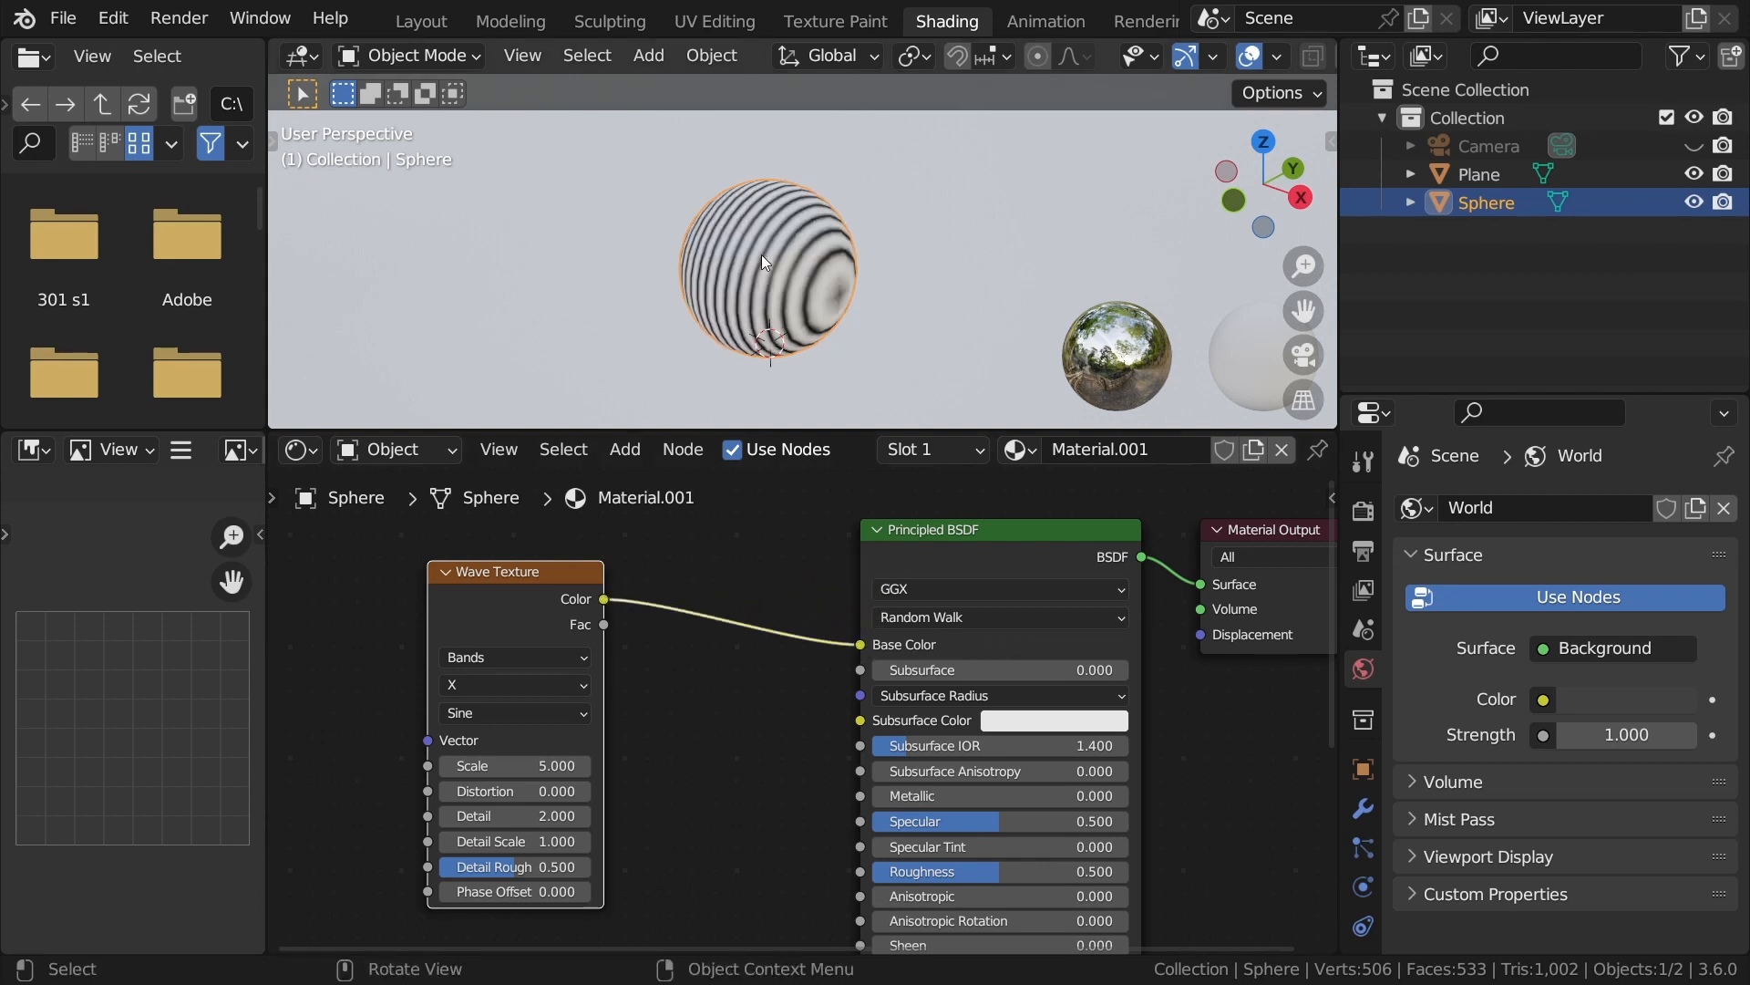
Set the Wave Texture's bands direction to Z and its scale to 2.000.
middle_drag(770, 274, 839, 287)
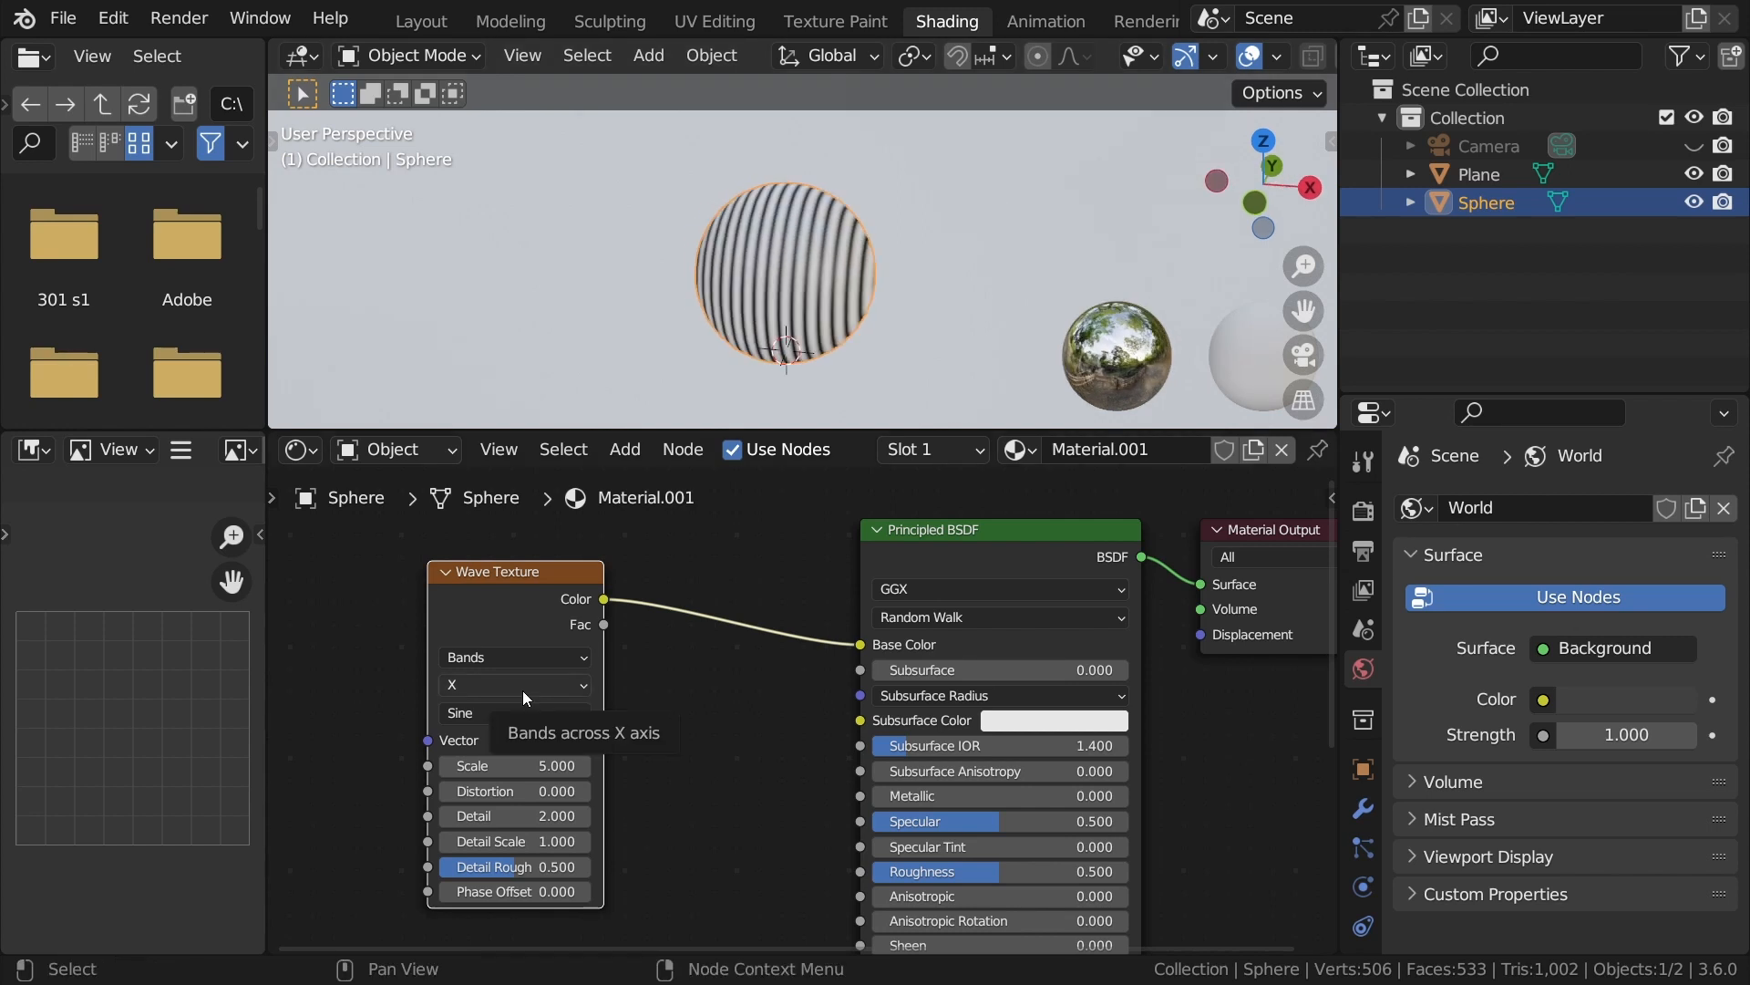
click(515, 686)
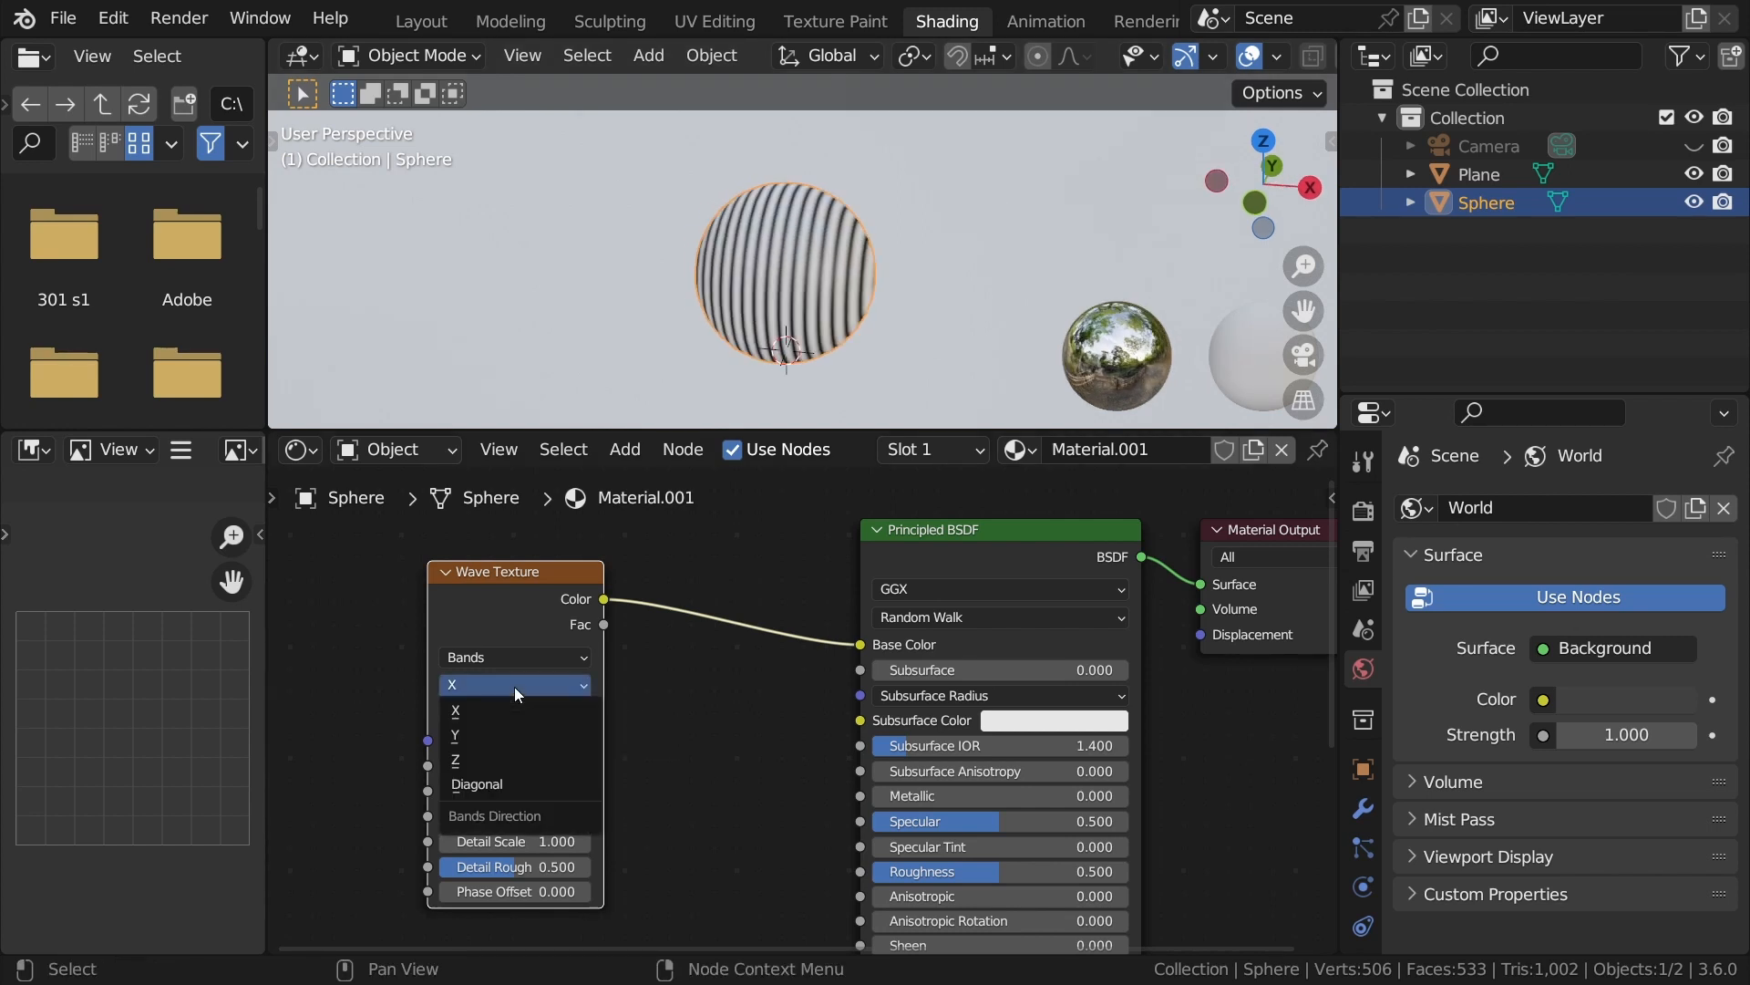
click(481, 761)
scroll(806, 313, up, 2)
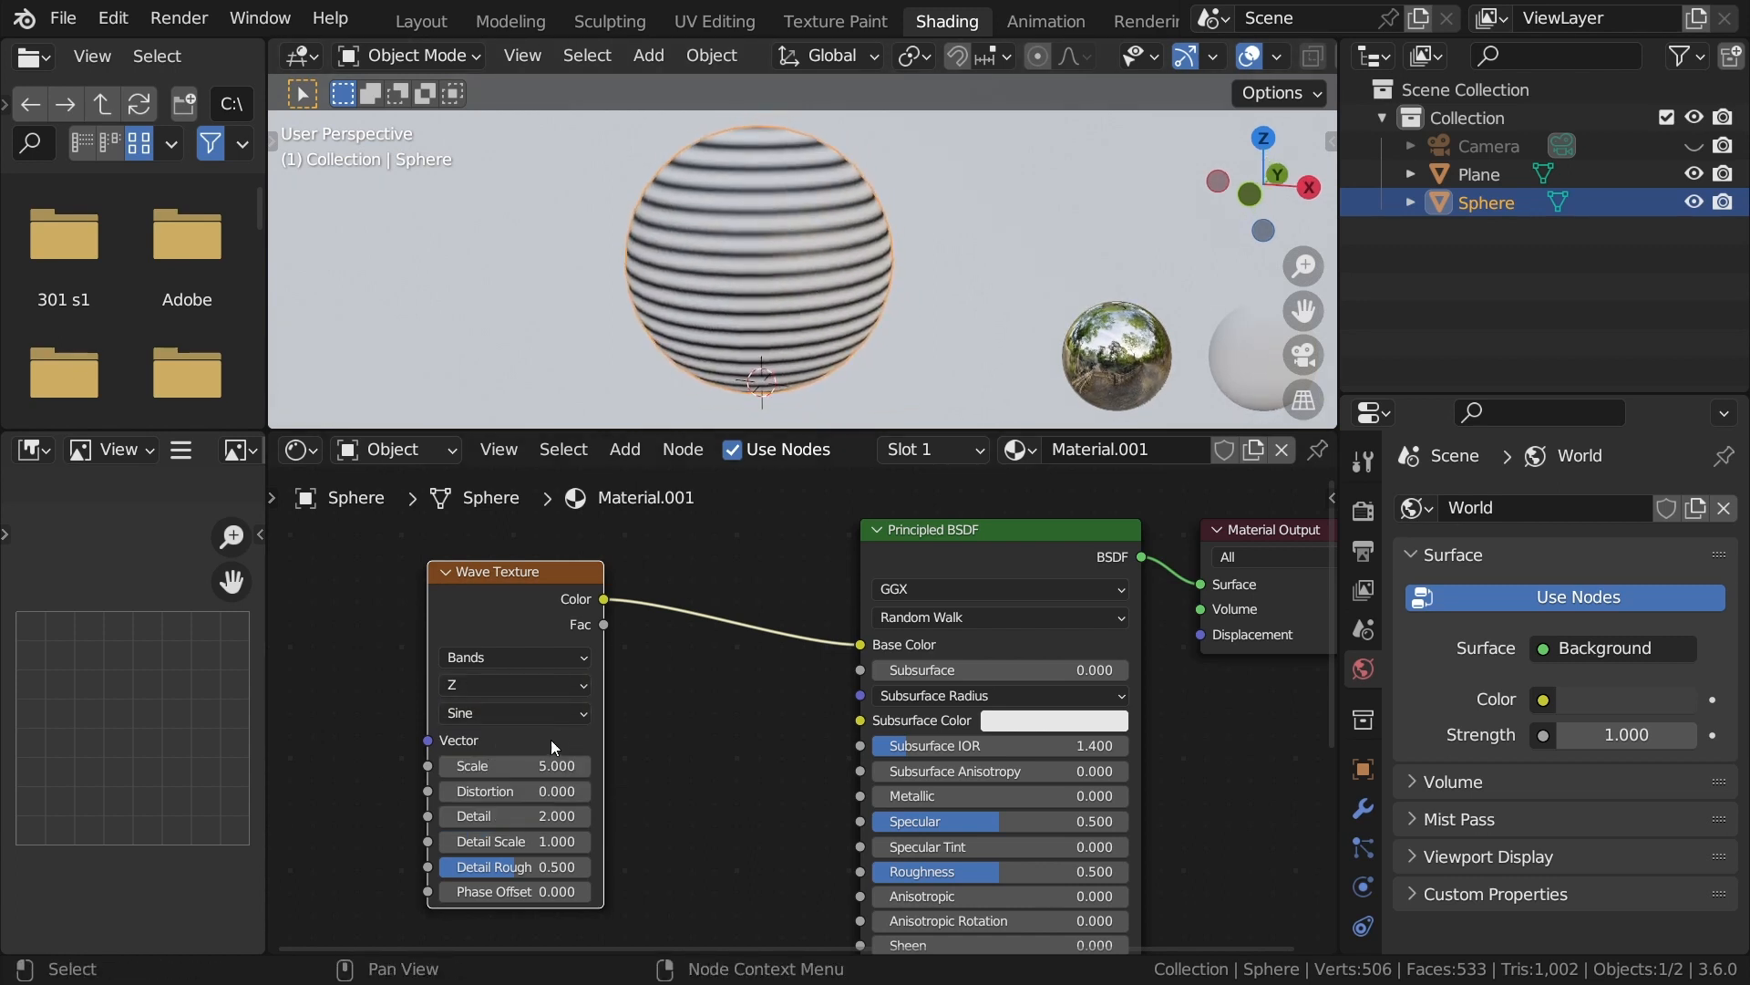
shift+drag(534, 760, 443, 761)
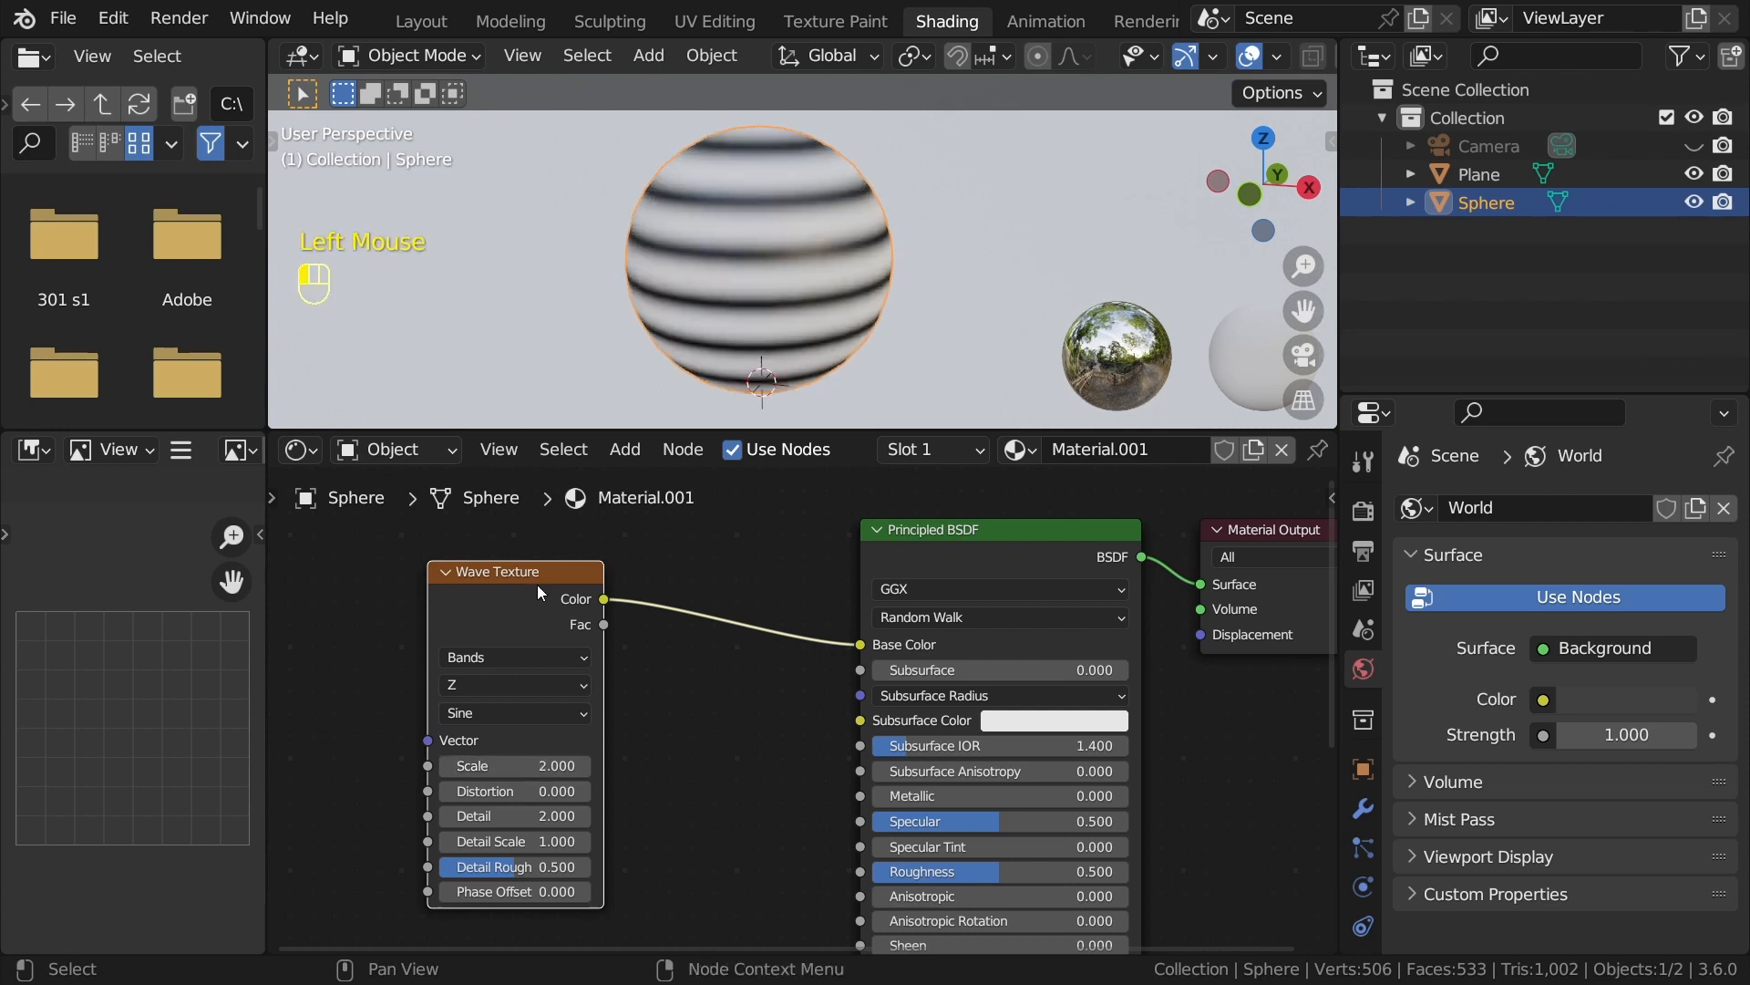
Move the Wave Texture node further from the Principled BSDF and insert a Color Ramp node on the link between them.
drag(534, 586, 393, 620)
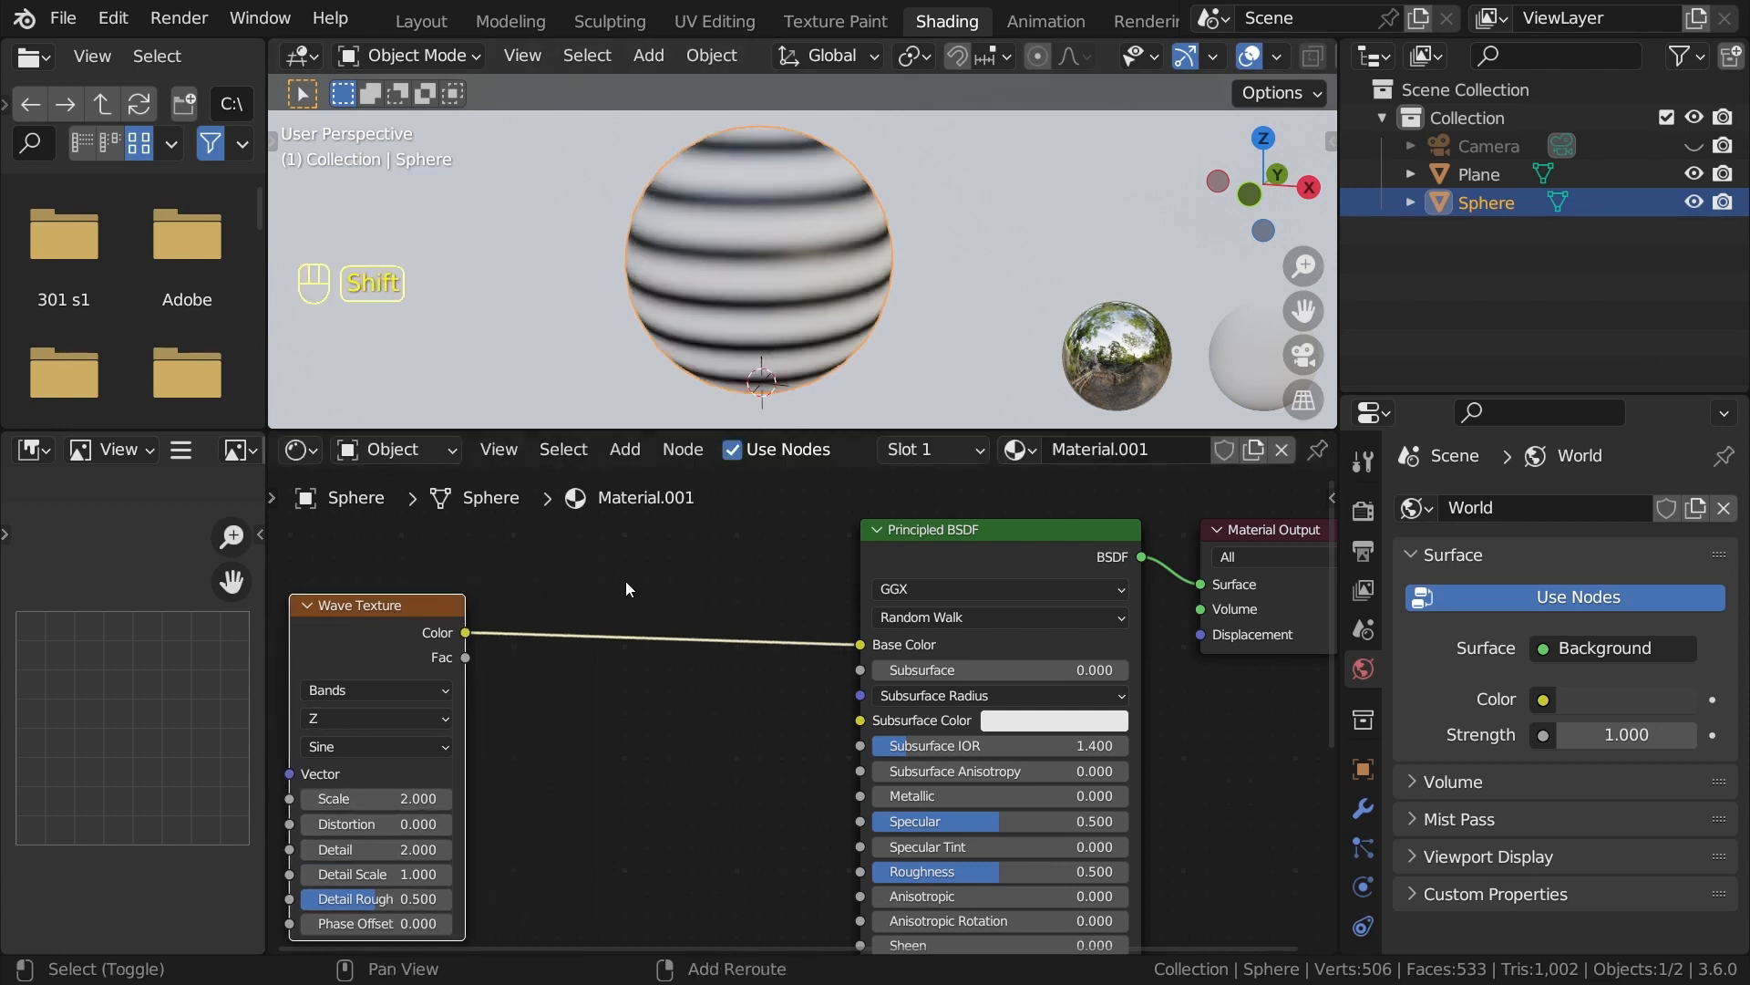
key(shift+a)
mouse_move(589, 649)
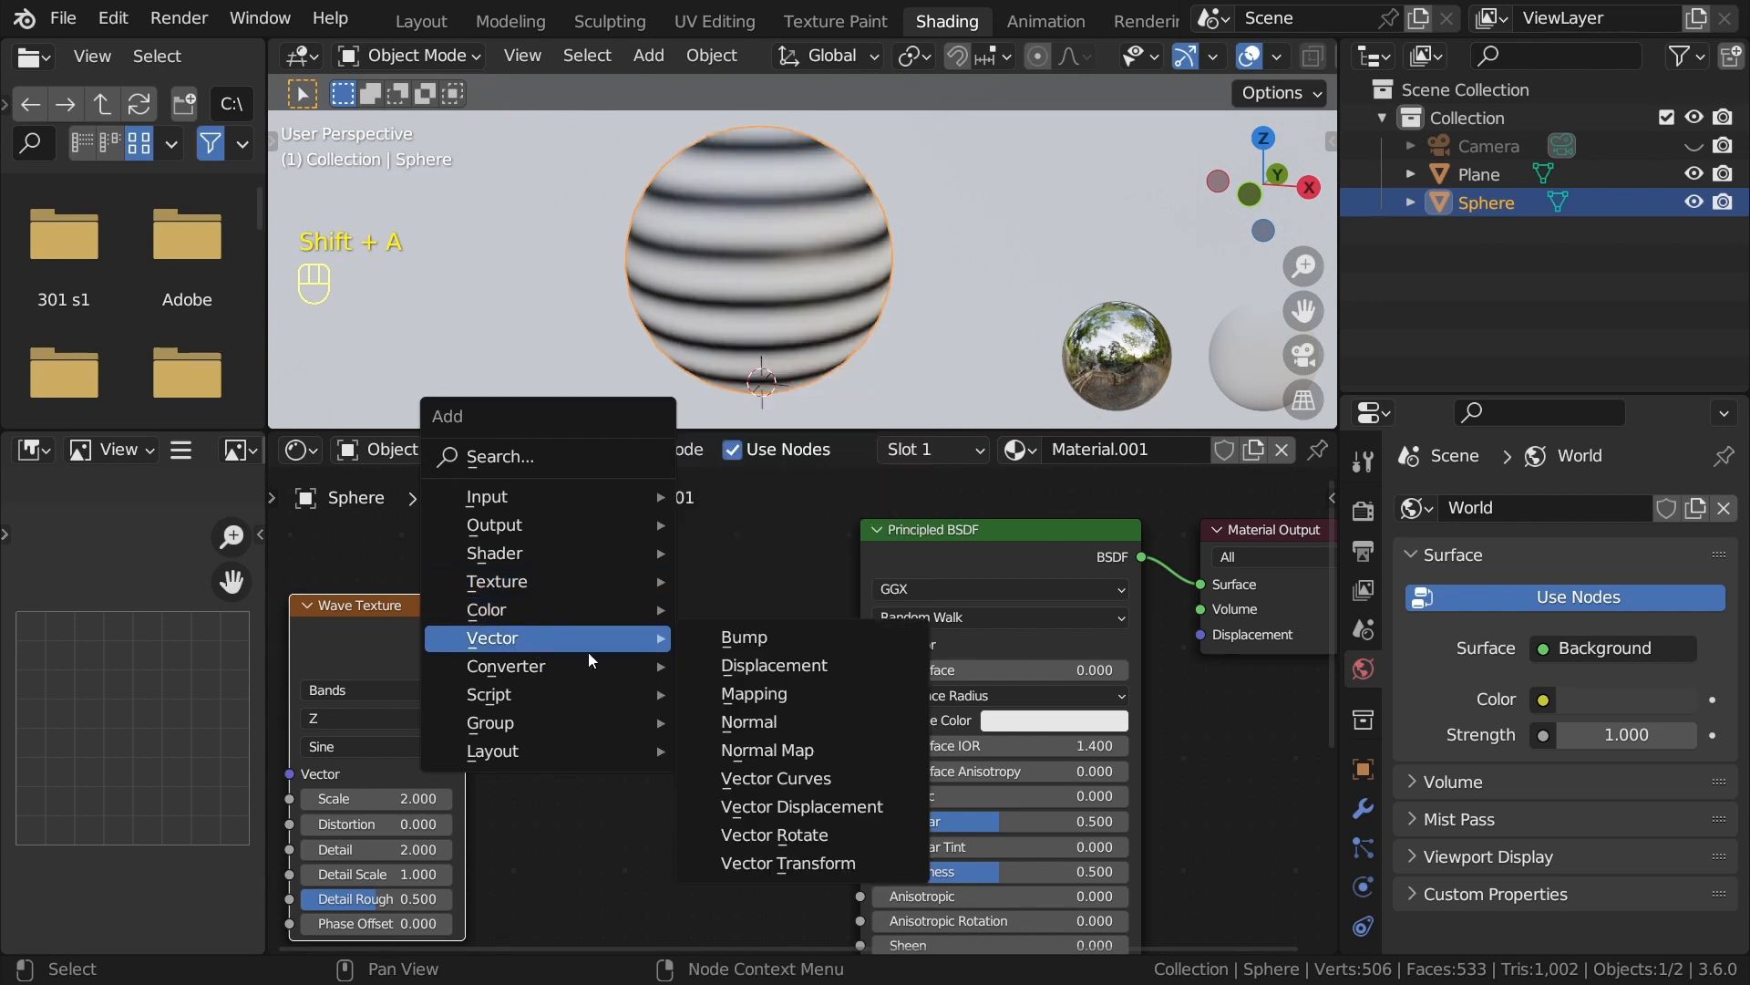
mouse_move(547, 673)
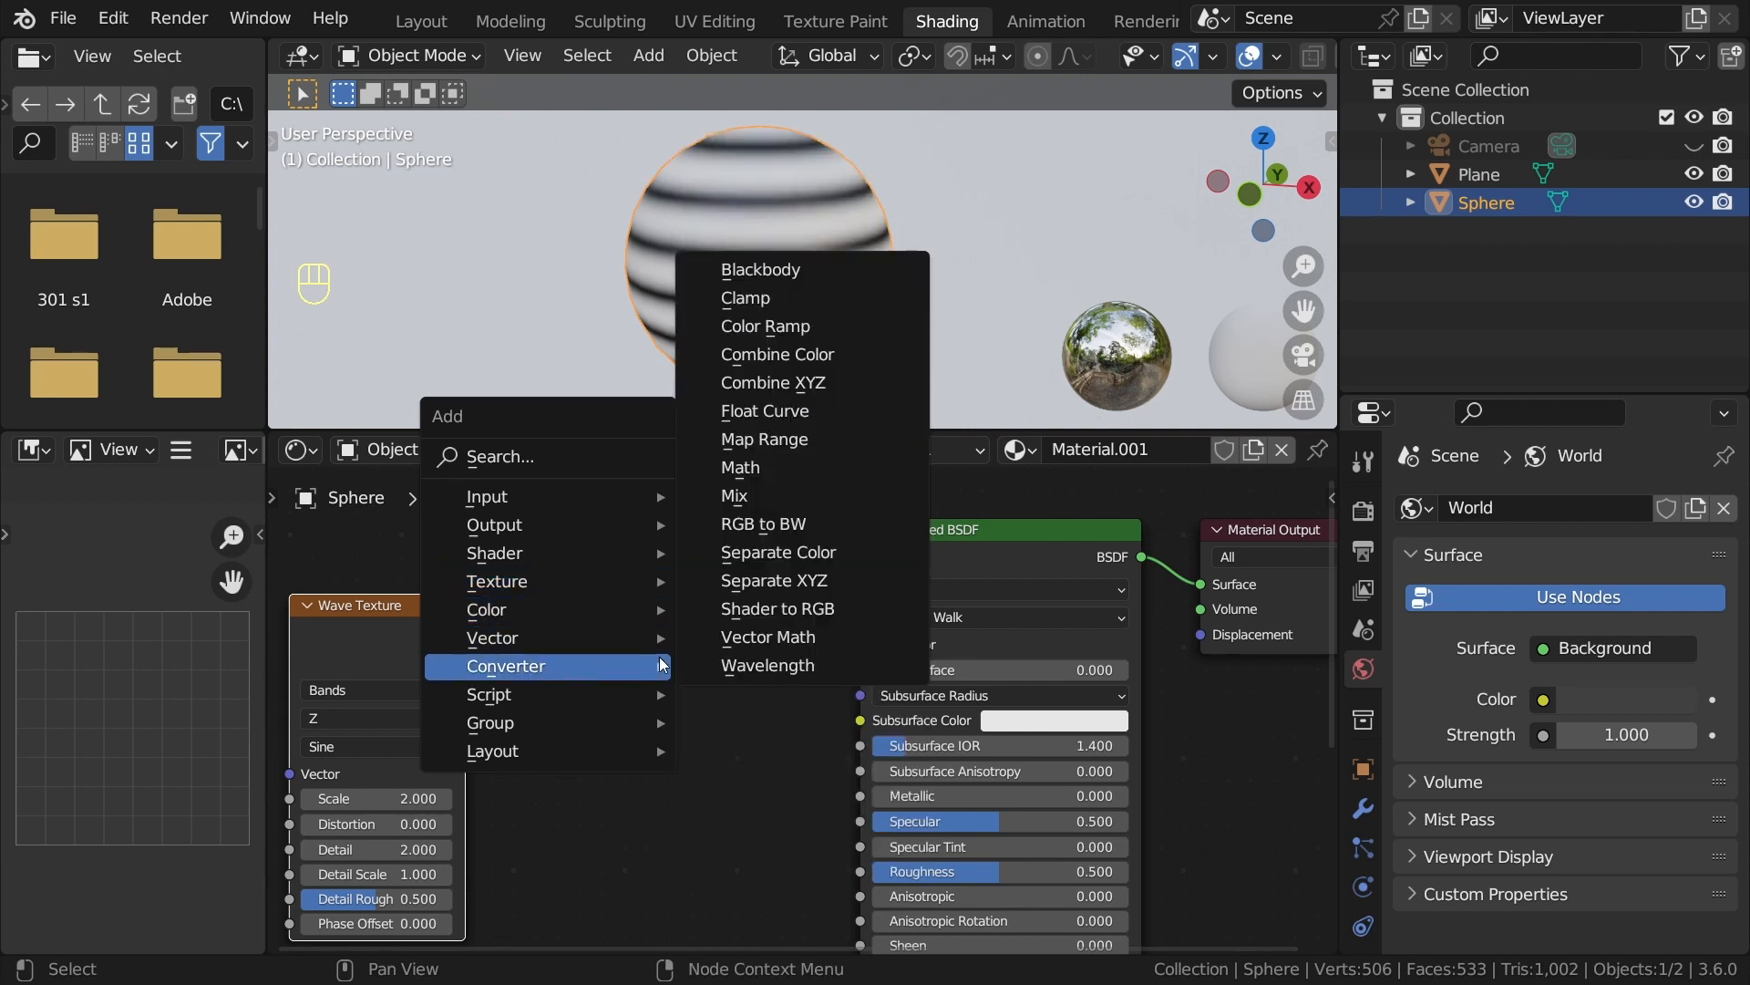
click(799, 327)
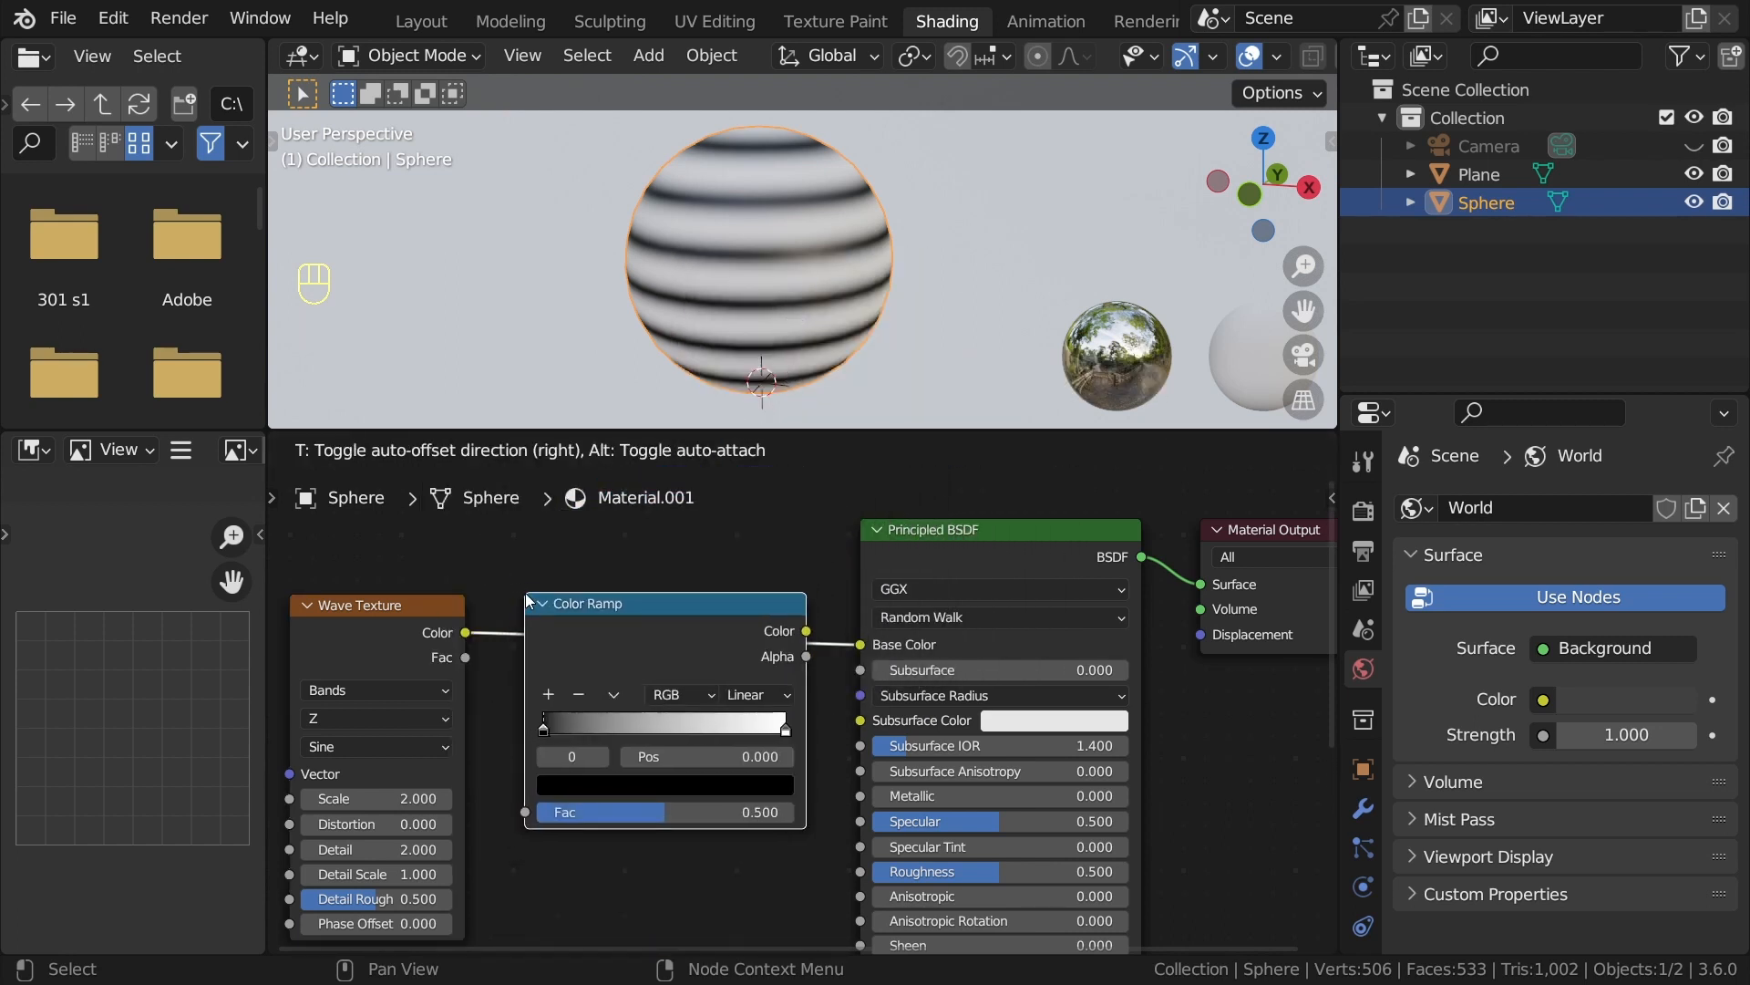
click(571, 594)
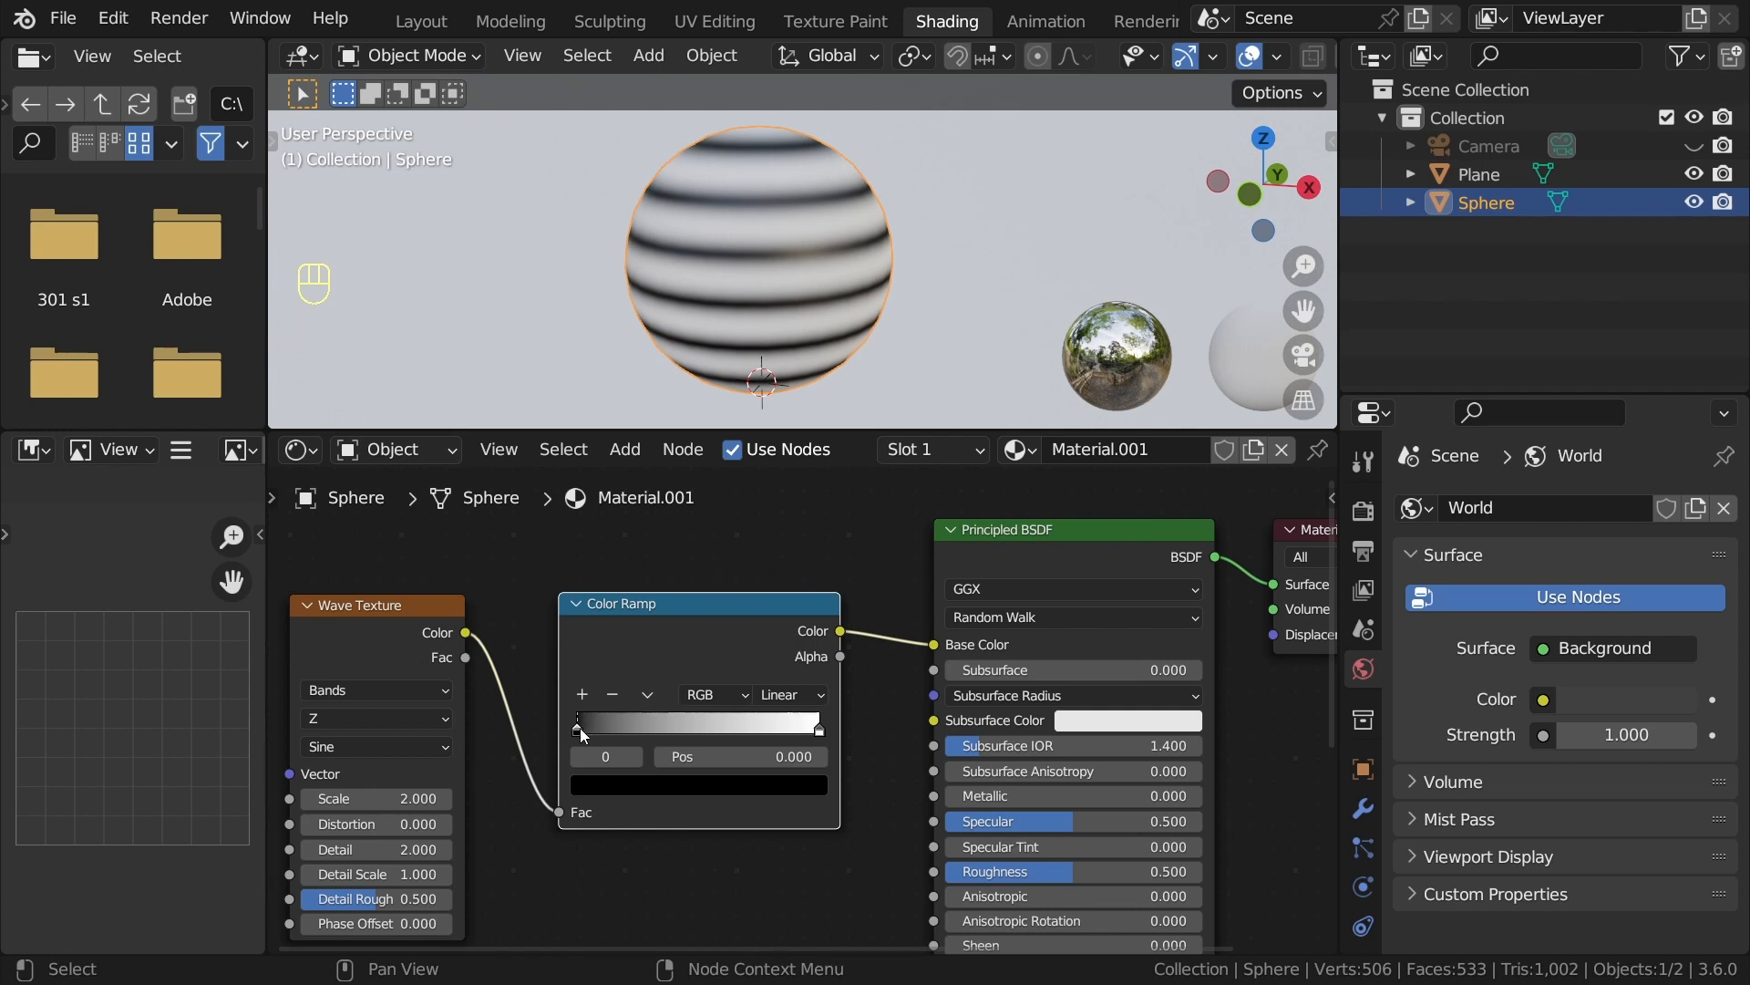
Sharpen the stripes by moving the Color Ramp's black stop to about 0.437 and its white stop to about 0.649.
drag(579, 727, 683, 727)
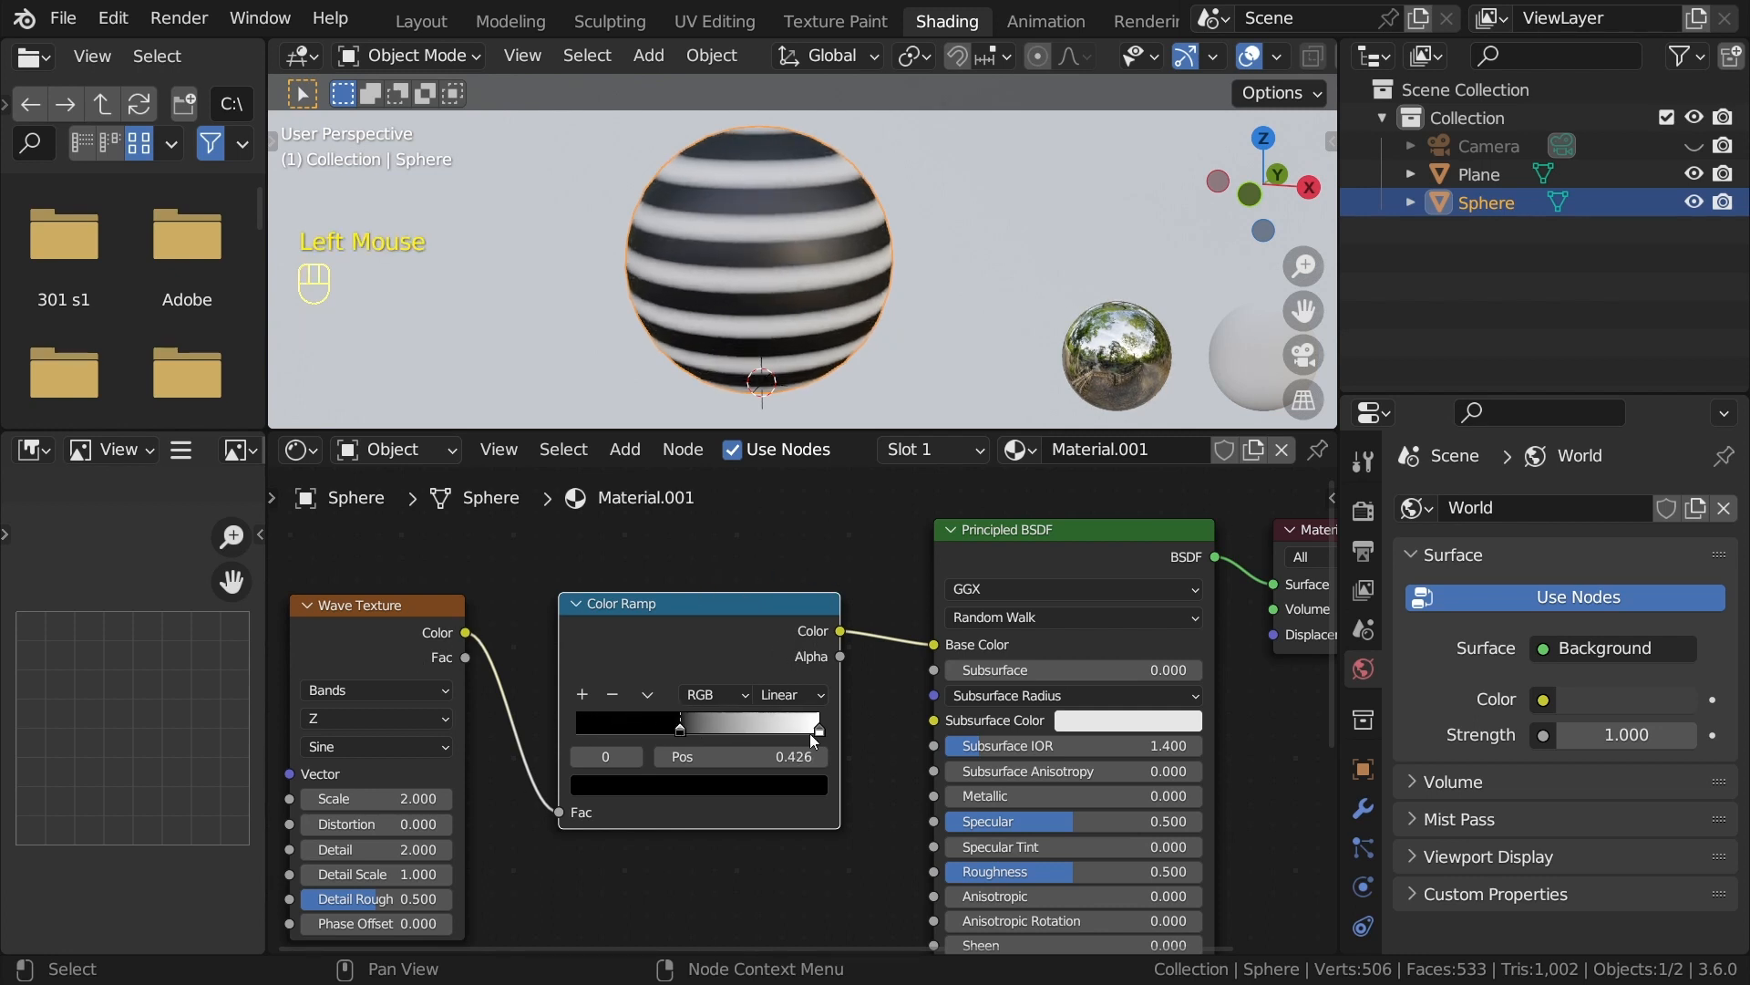
drag(820, 729, 749, 729)
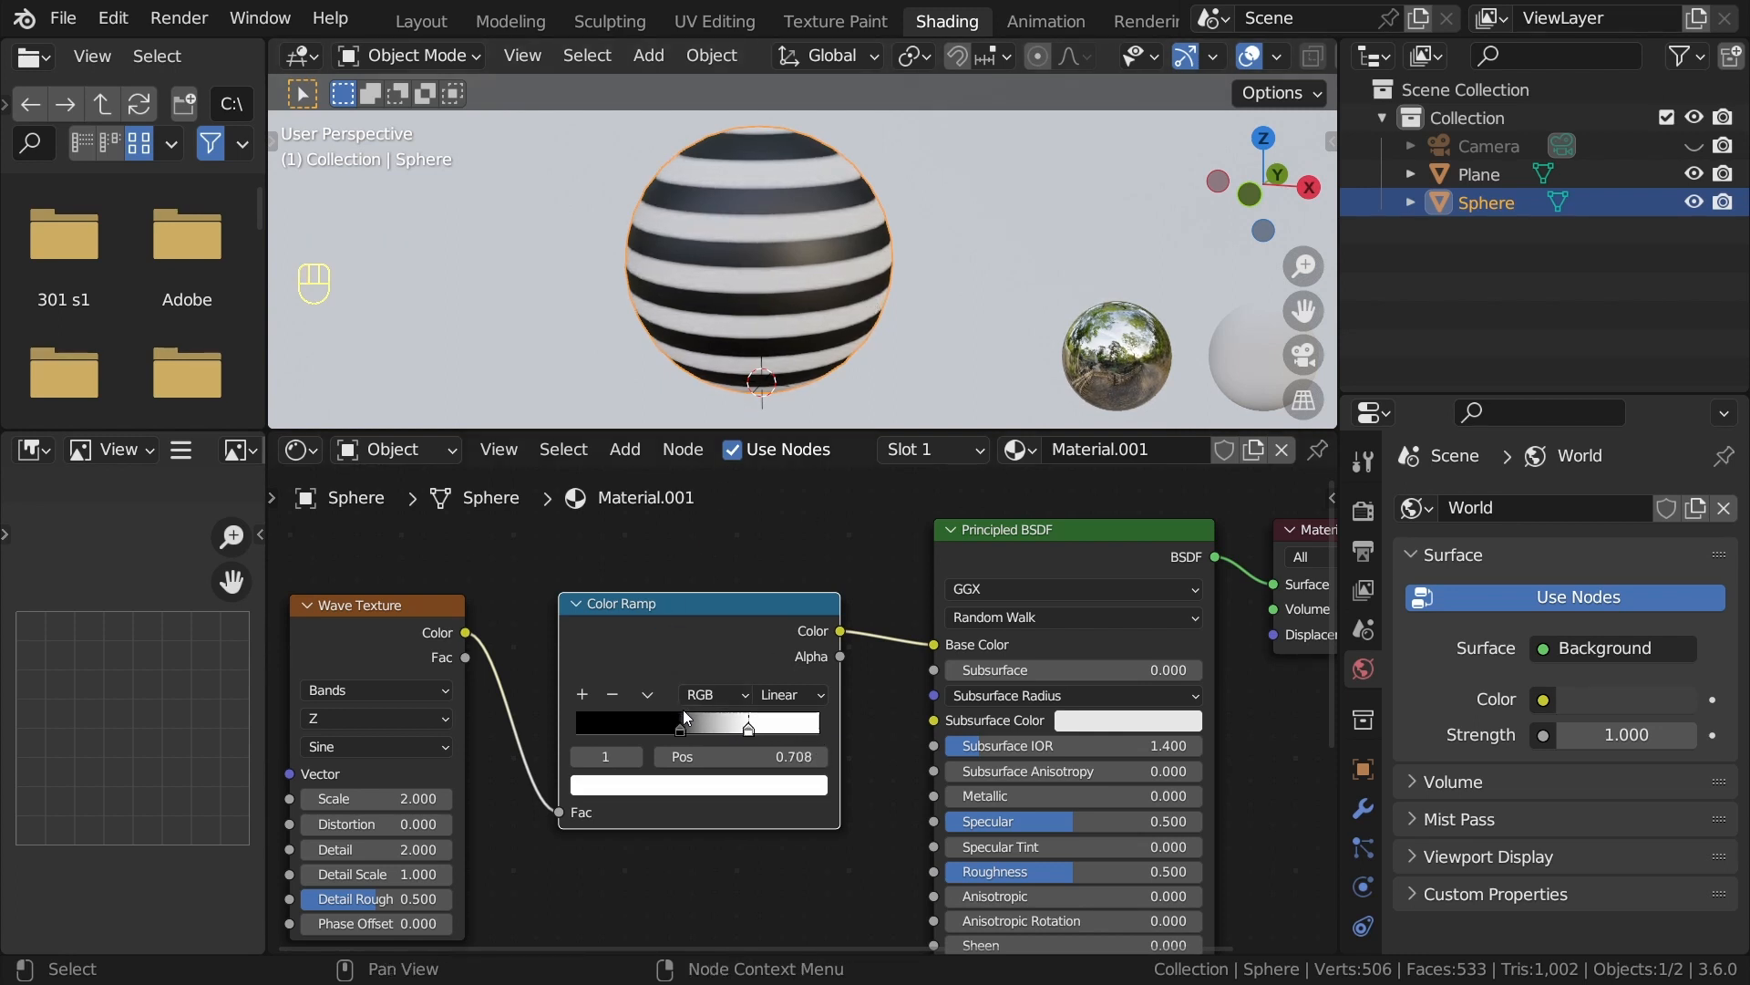
drag(681, 730, 735, 734)
click(741, 735)
Add a Color Ramp stop at 0.543 between the black and white stops and color it bright saturated cyan.
click(582, 695)
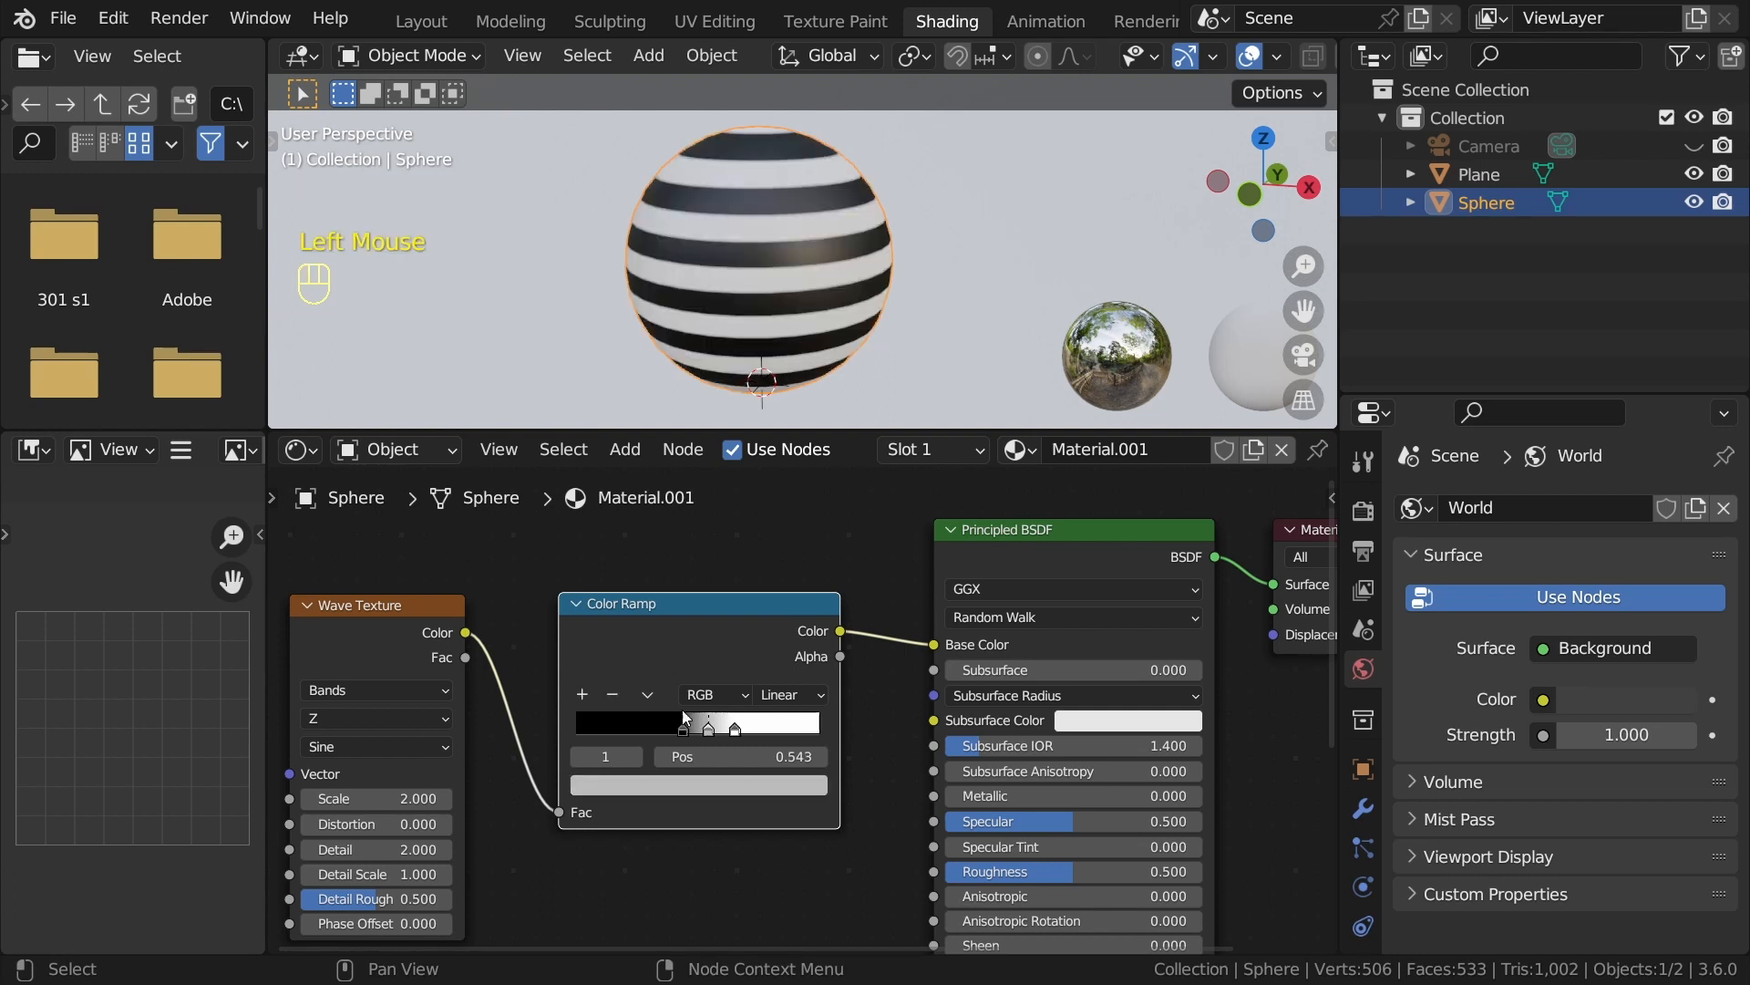
click(711, 734)
click(711, 733)
click(693, 779)
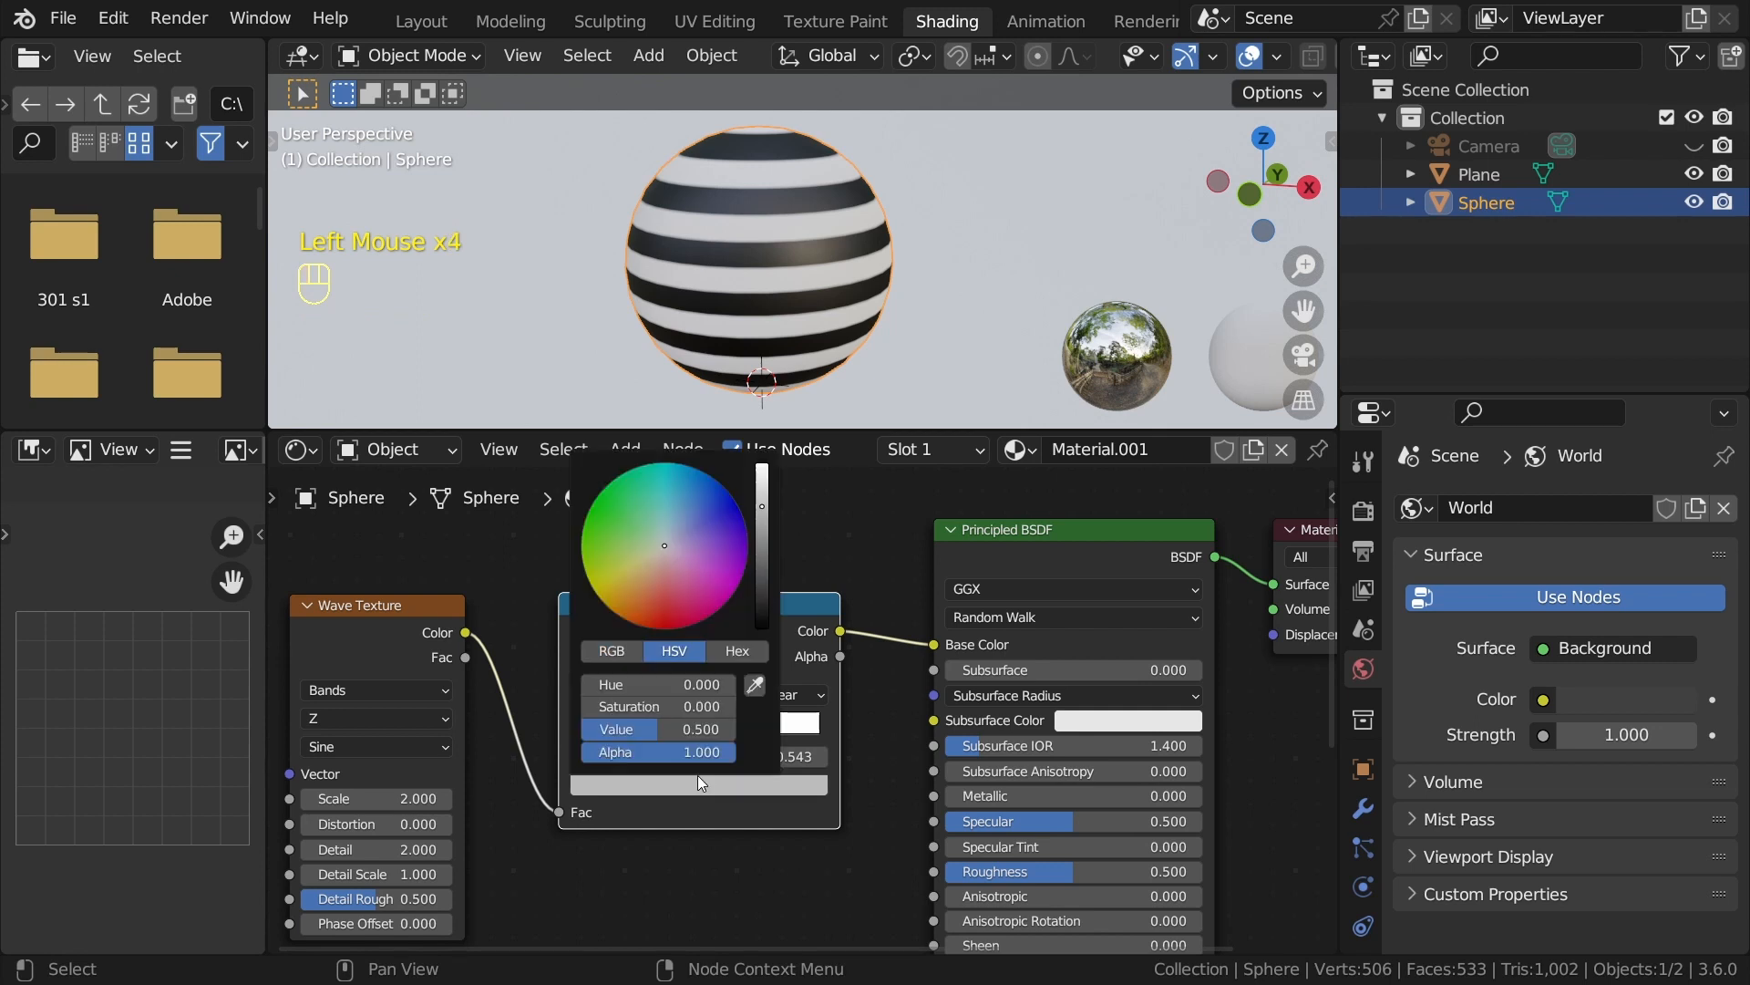
drag(681, 554, 676, 513)
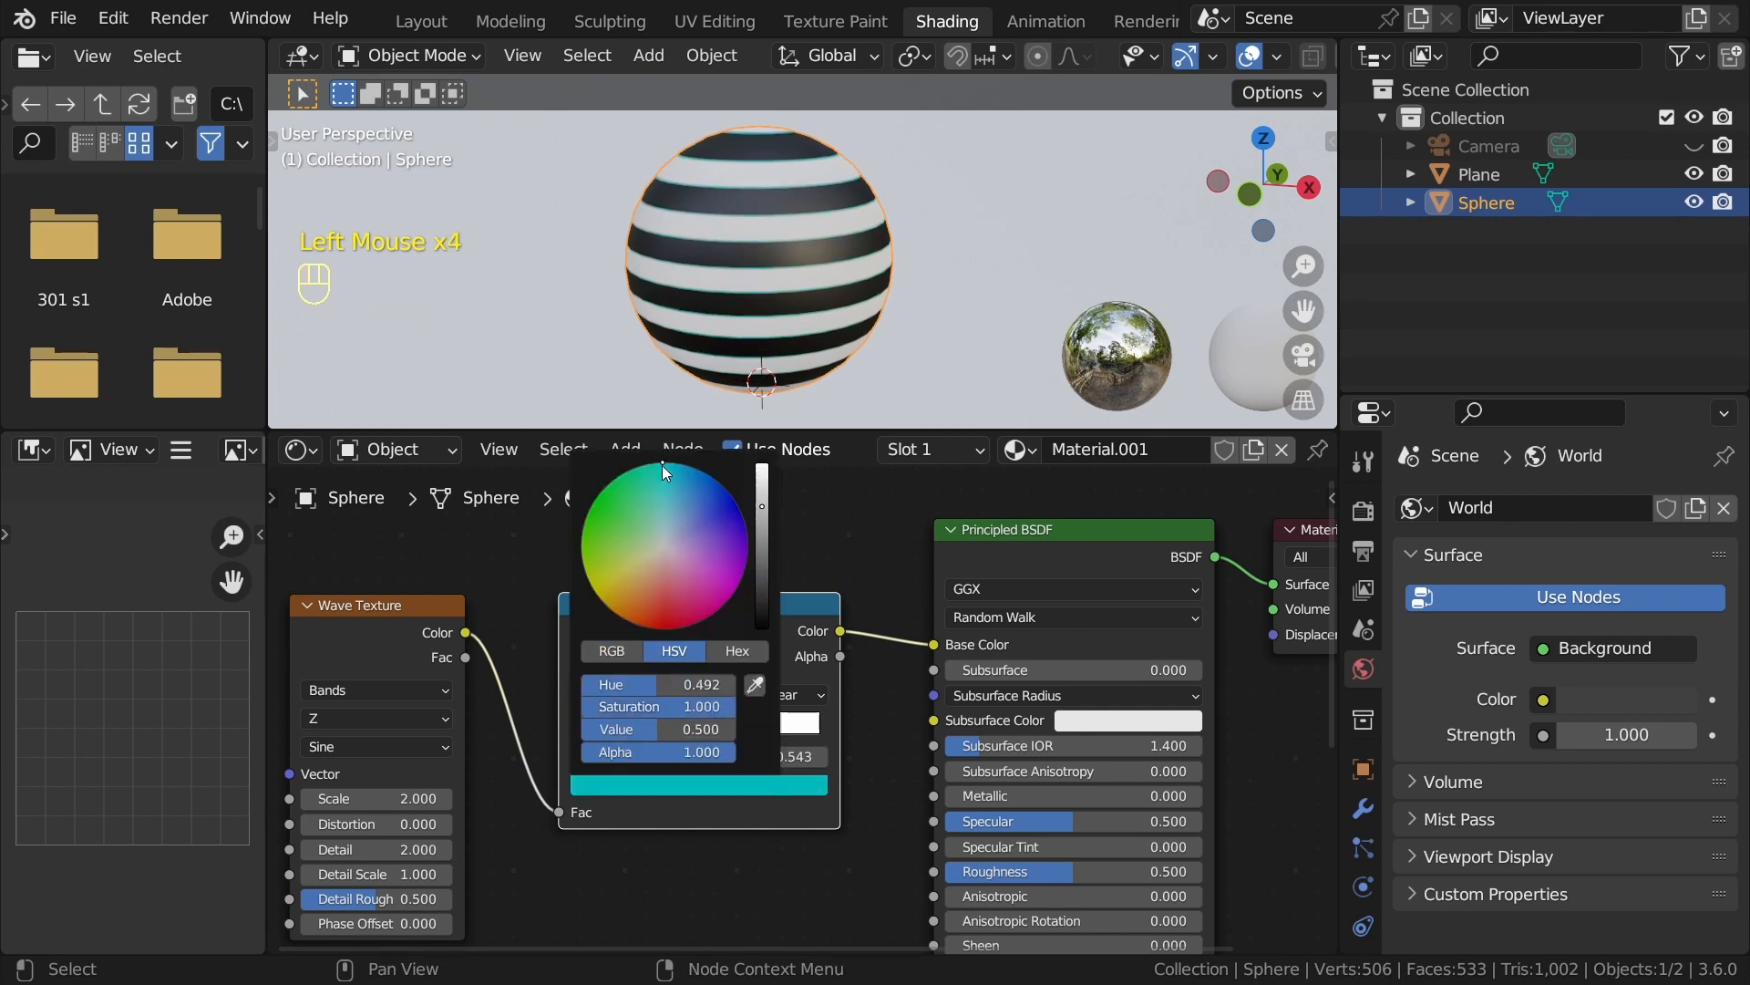
scroll(662, 465, up, 5)
Try a distortion of 13.640 on the Wave Texture and undo it.
middle_drag(581, 757, 673, 702)
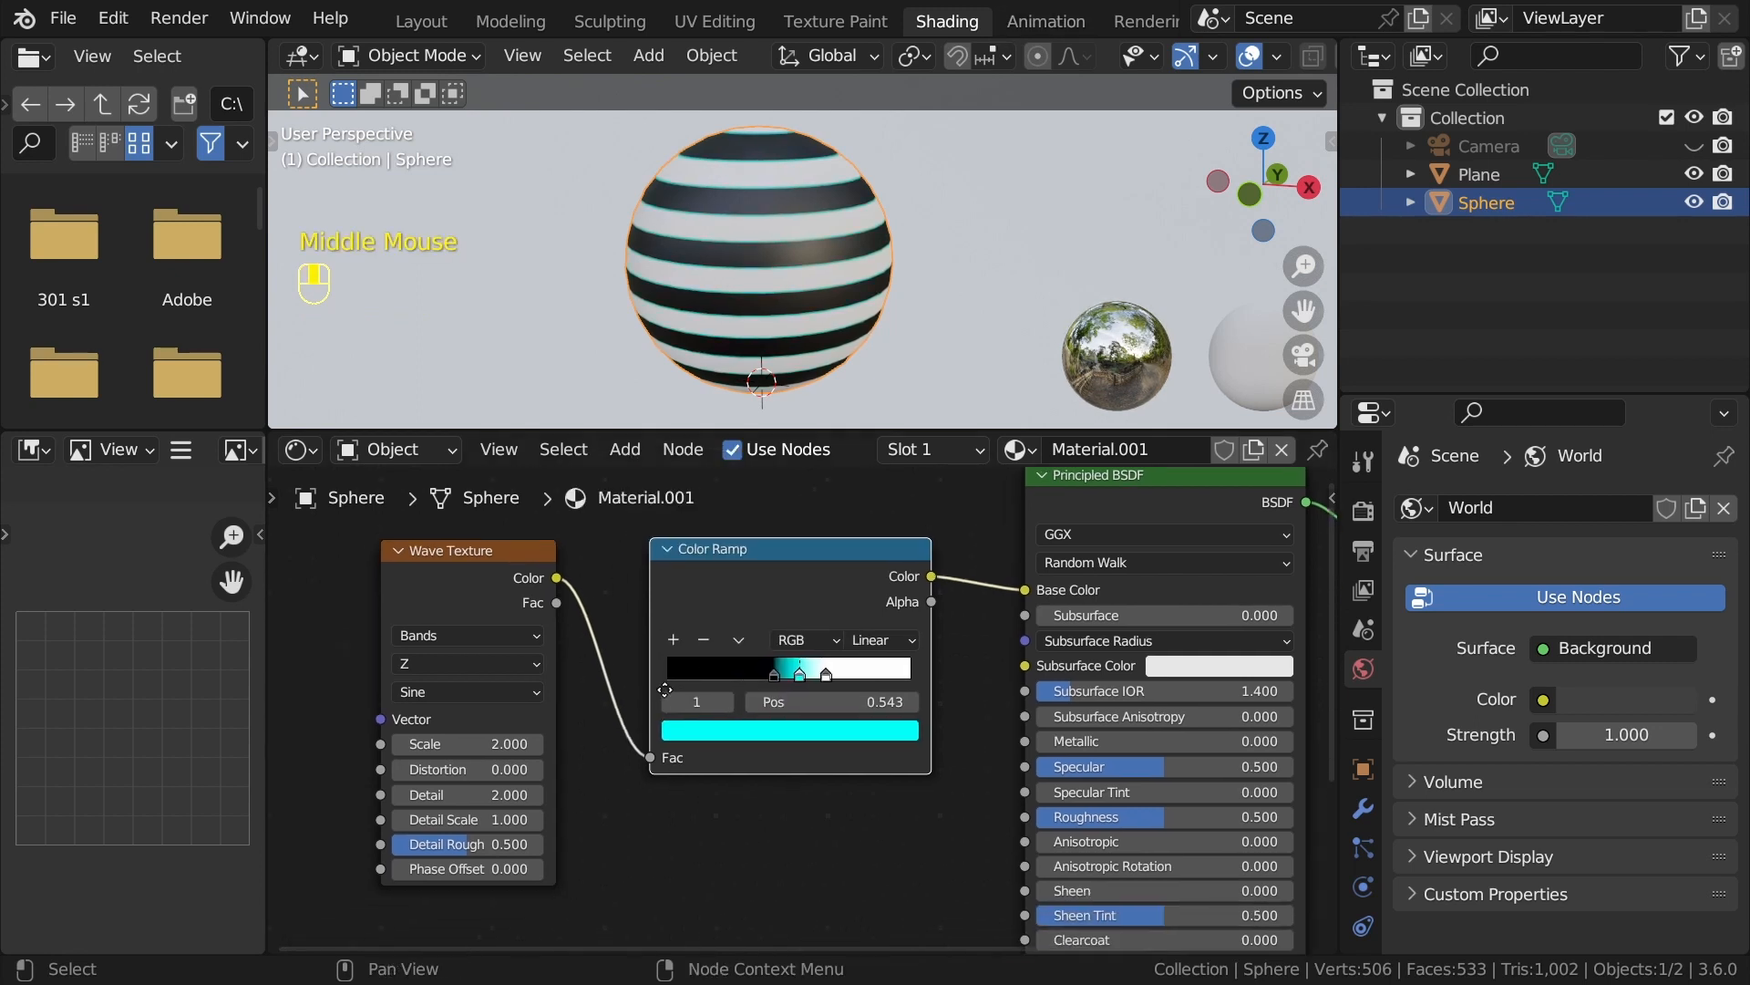
scroll(673, 702, up, 2)
middle_drag(415, 758, 462, 747)
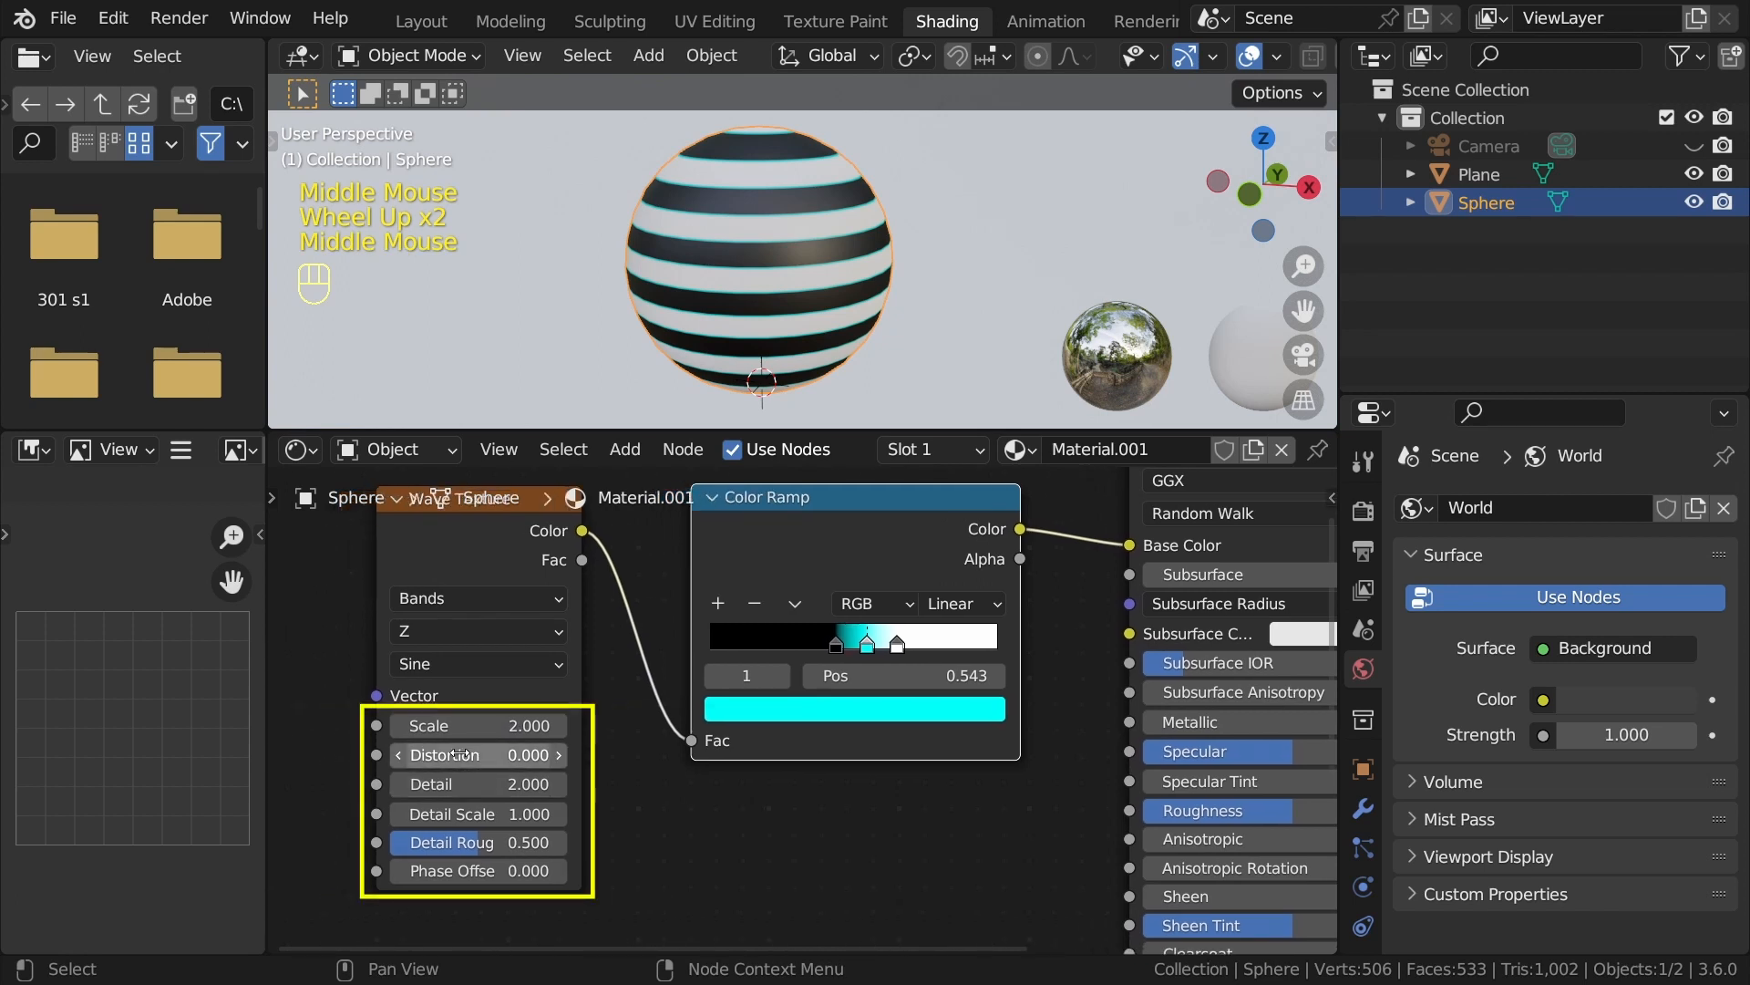
shift+drag(462, 748, 638, 747)
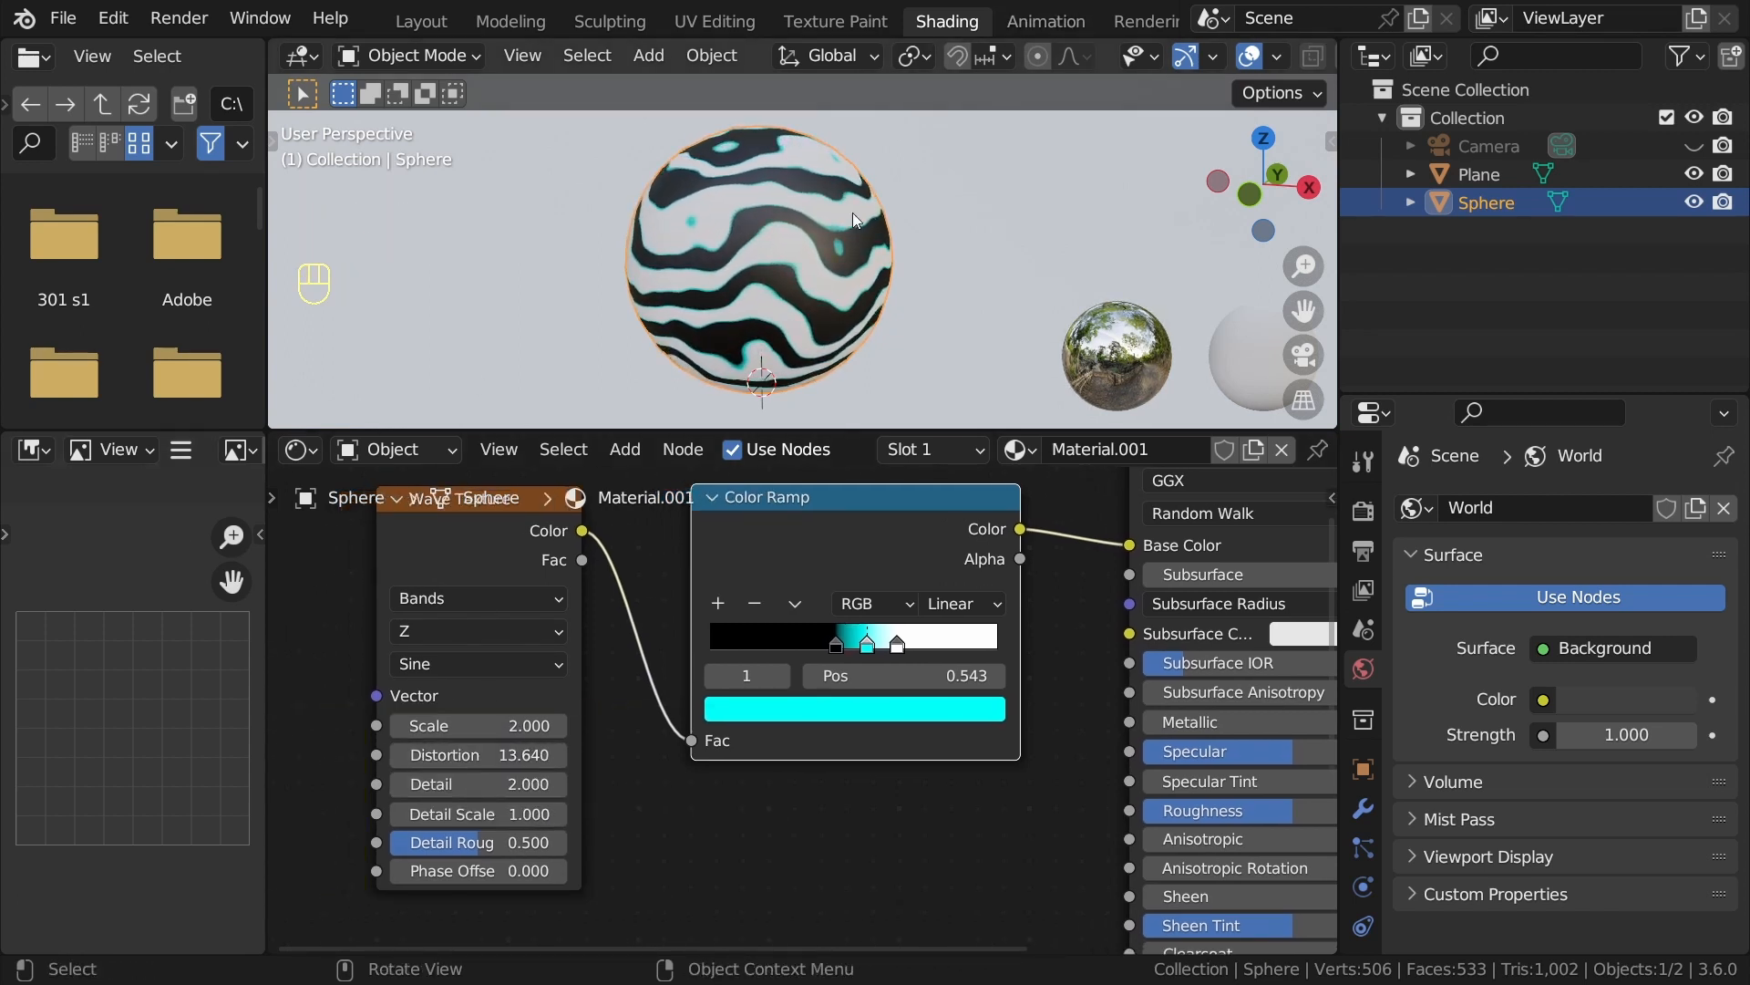
key(ctrl+z)
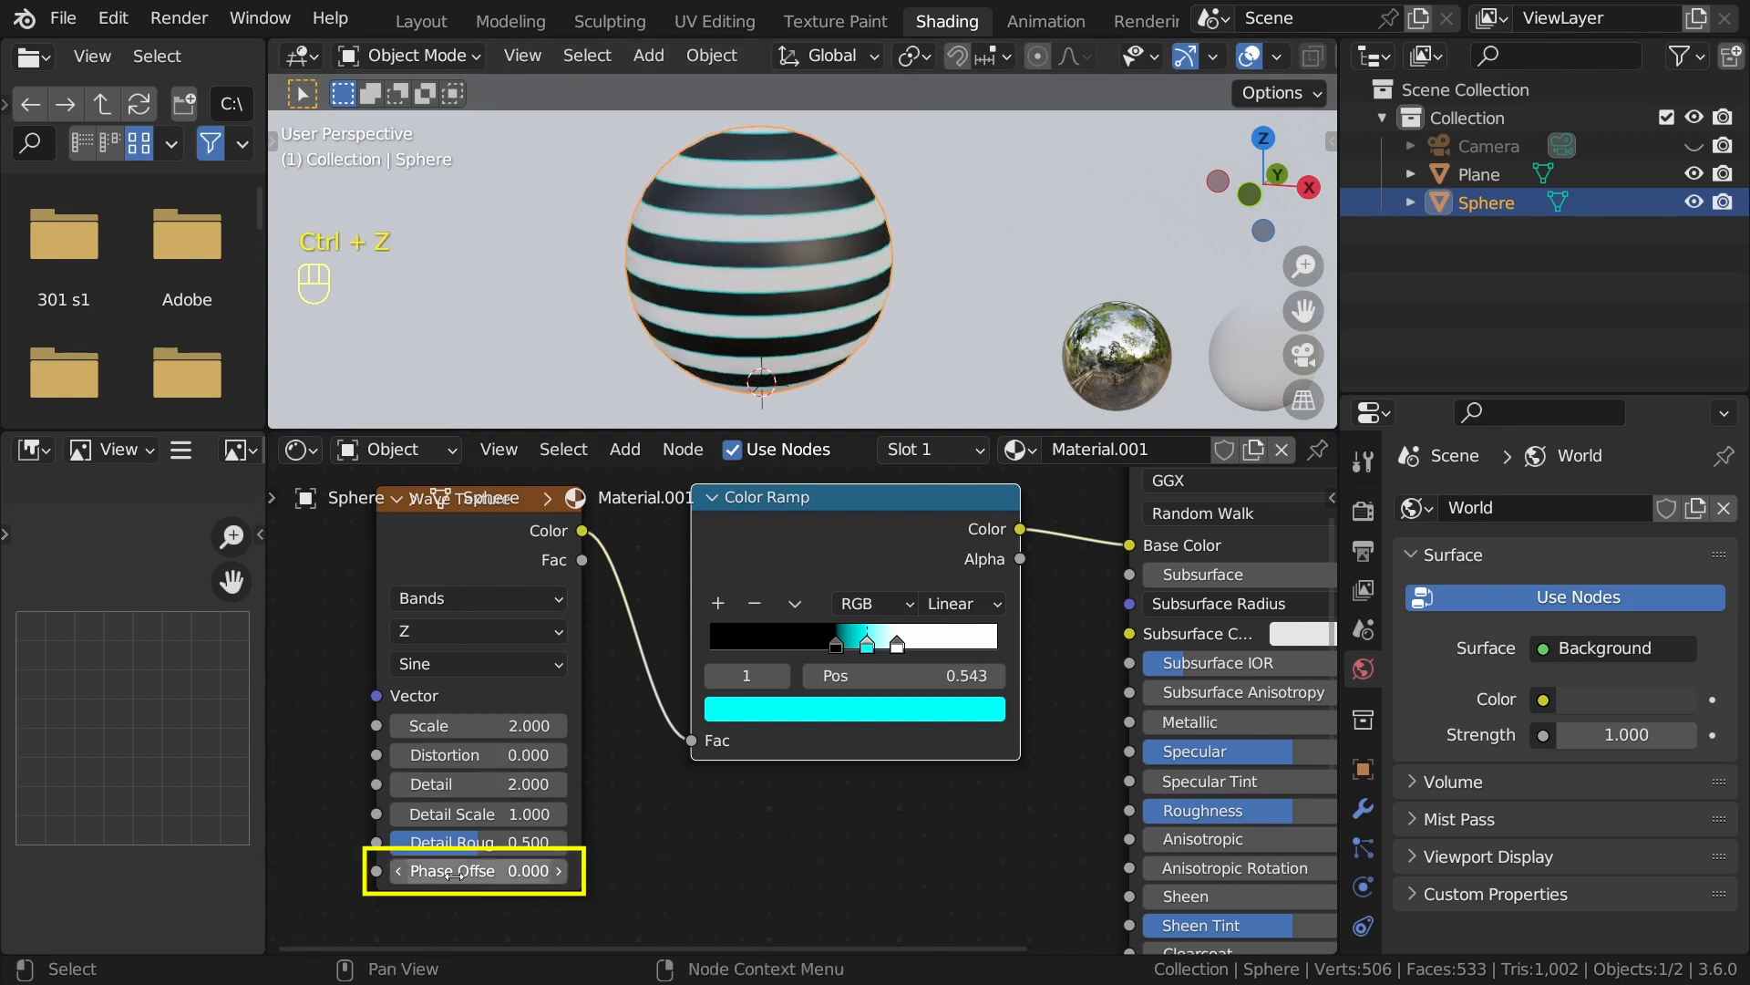
Try shifting the stripes with the Wave Texture's Phase Offset and reset the value to 0.
drag(468, 871, 755, 870)
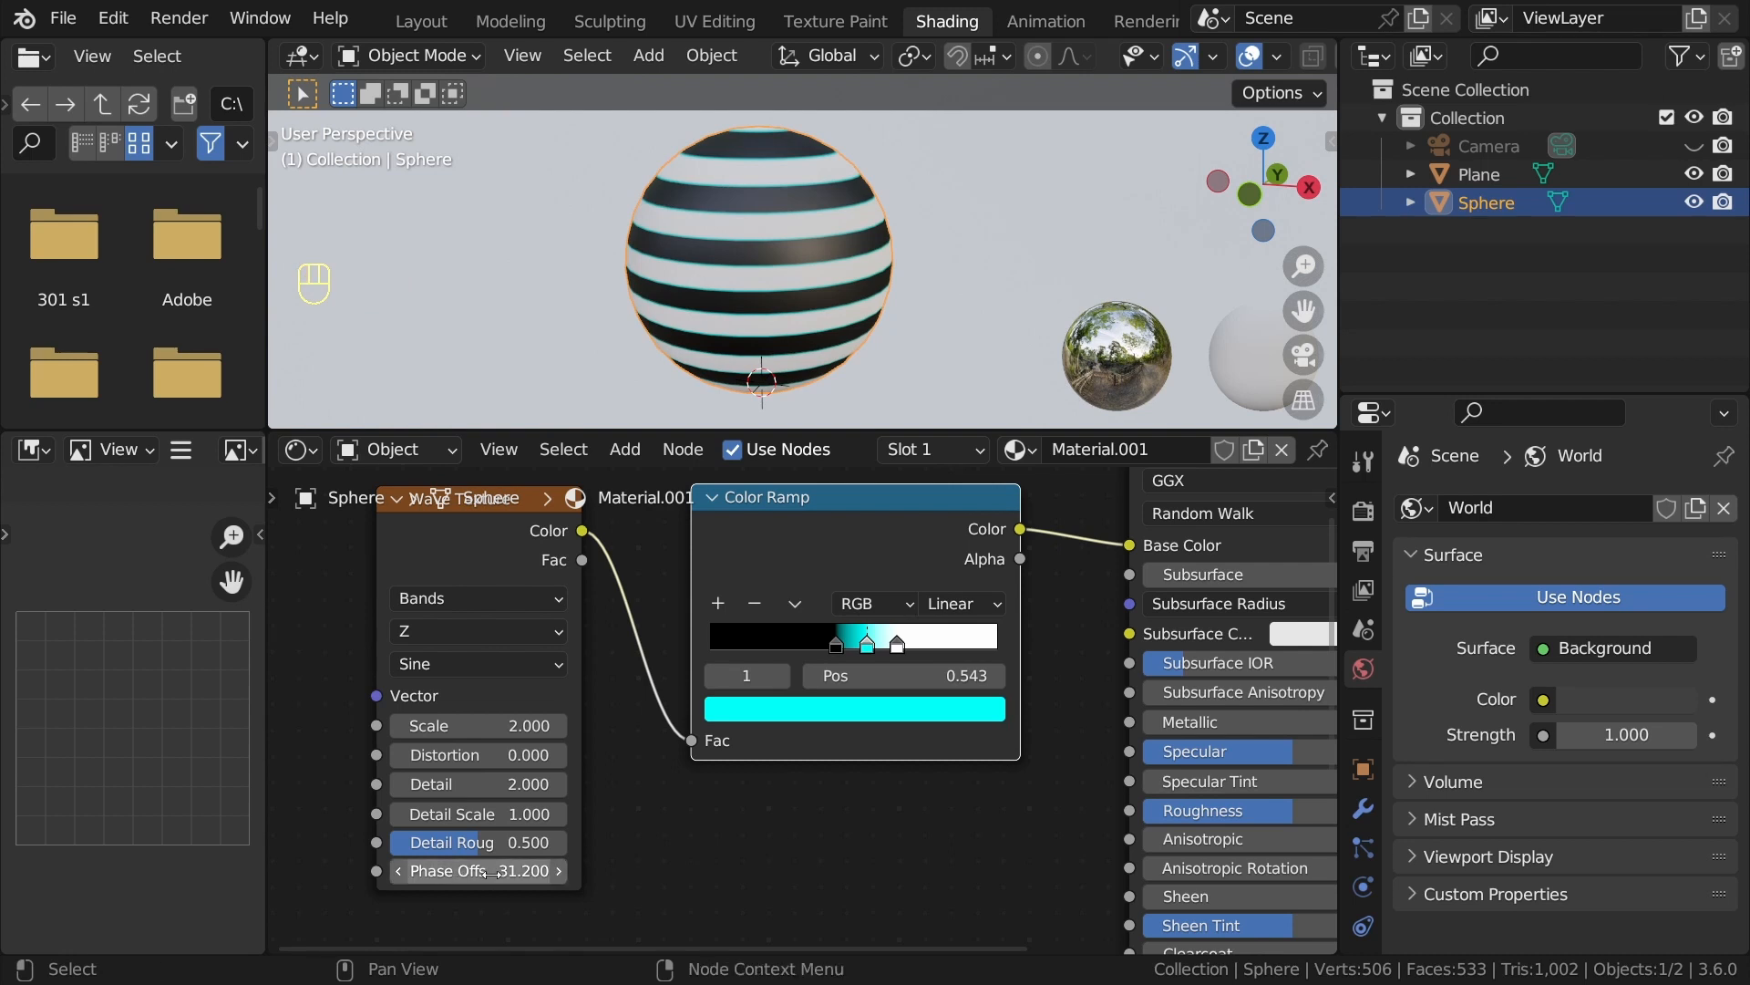
click(490, 872)
text(0)
key(Return)
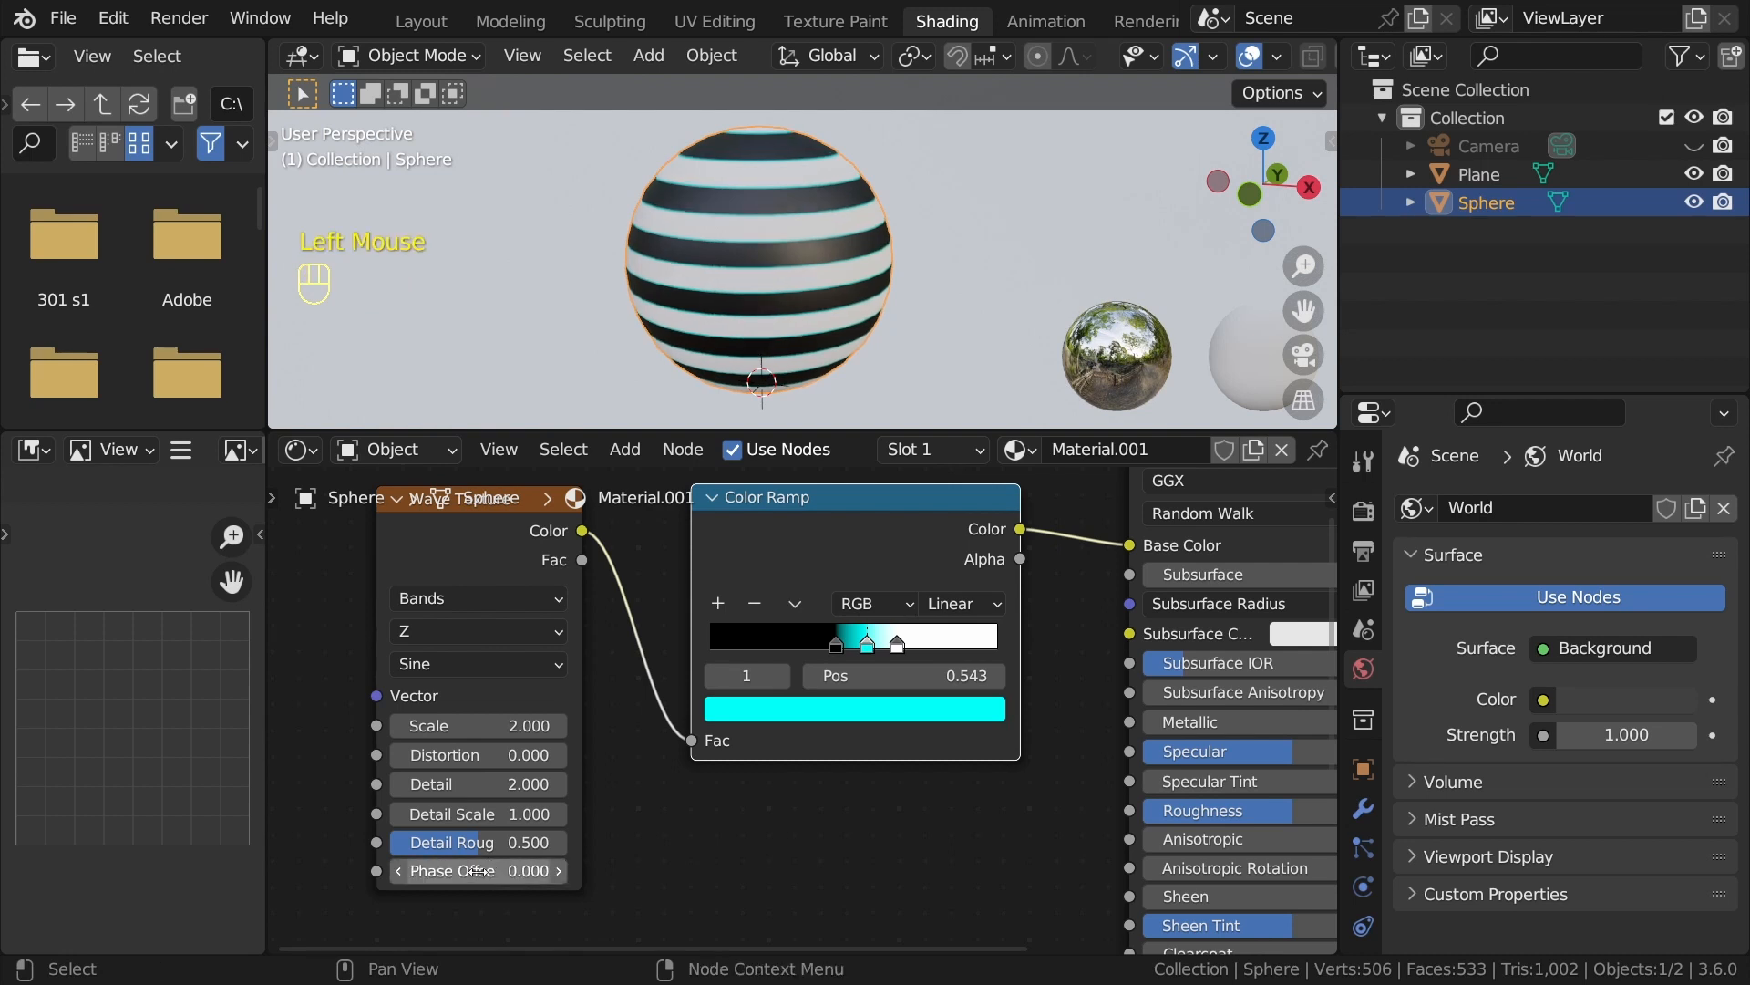
Drive the Wave Texture's Phase Offset with the expression #frame.
middle_drag(479, 853, 626, 775)
scroll(536, 680, up, 4)
scroll(732, 777, down, 2)
click(533, 815)
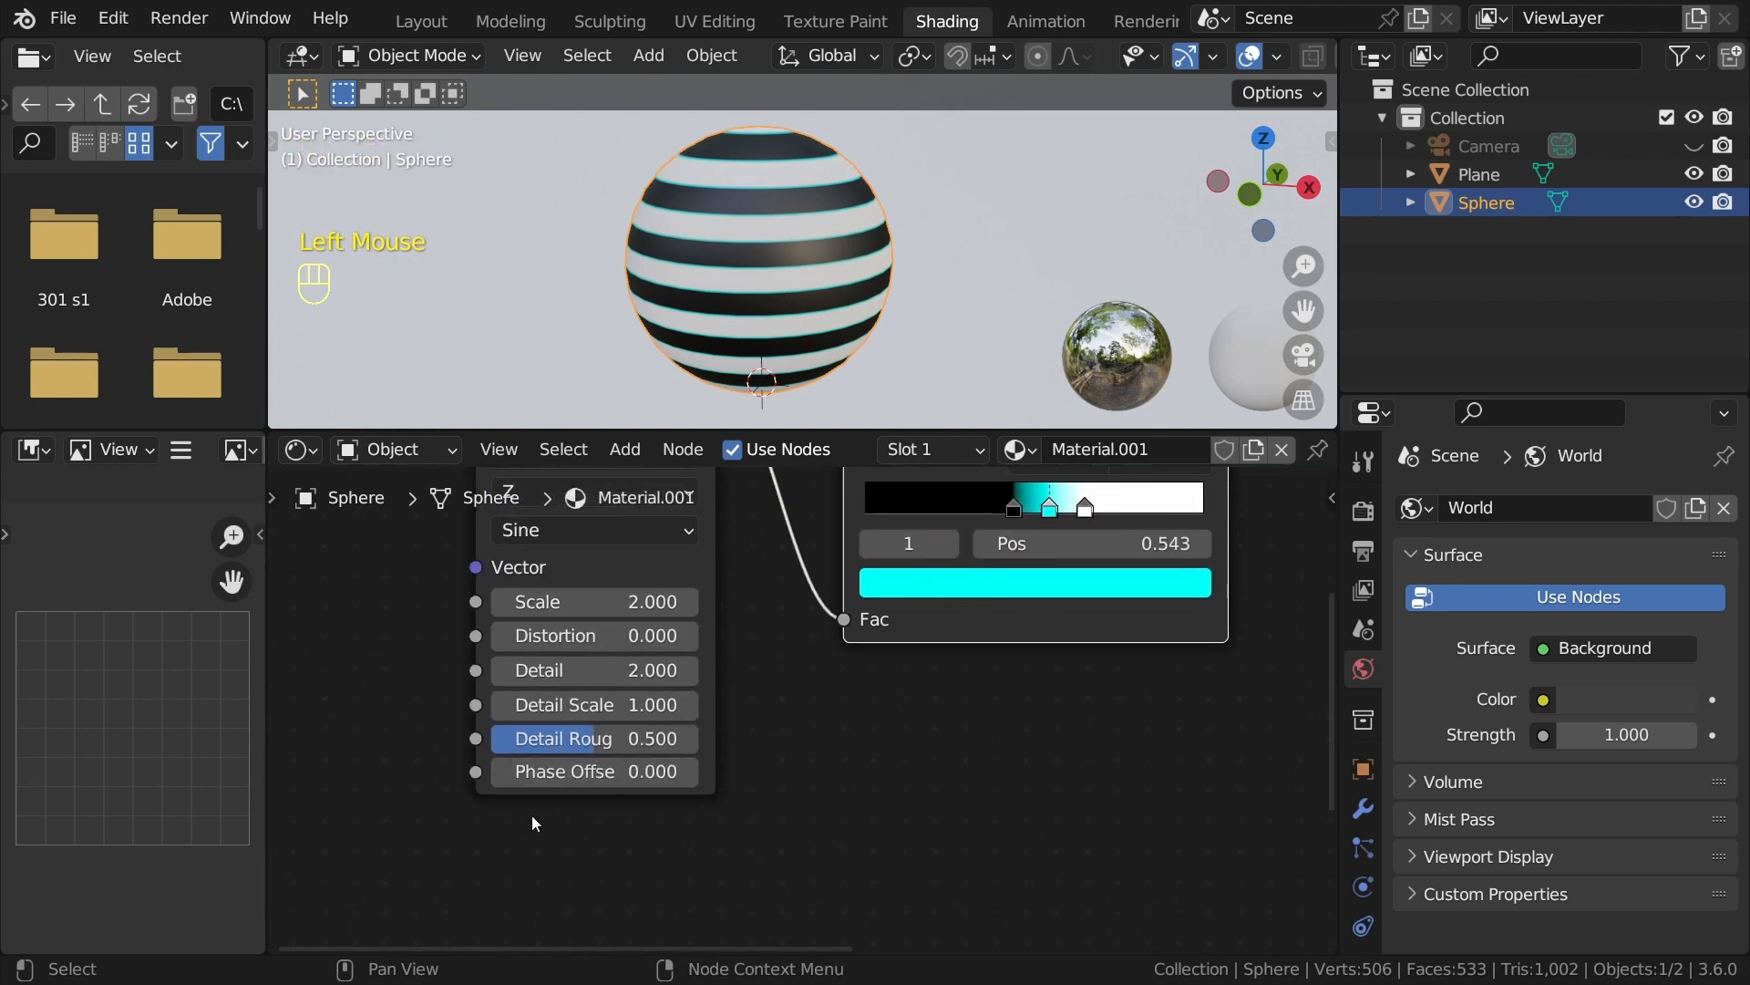
click(538, 777)
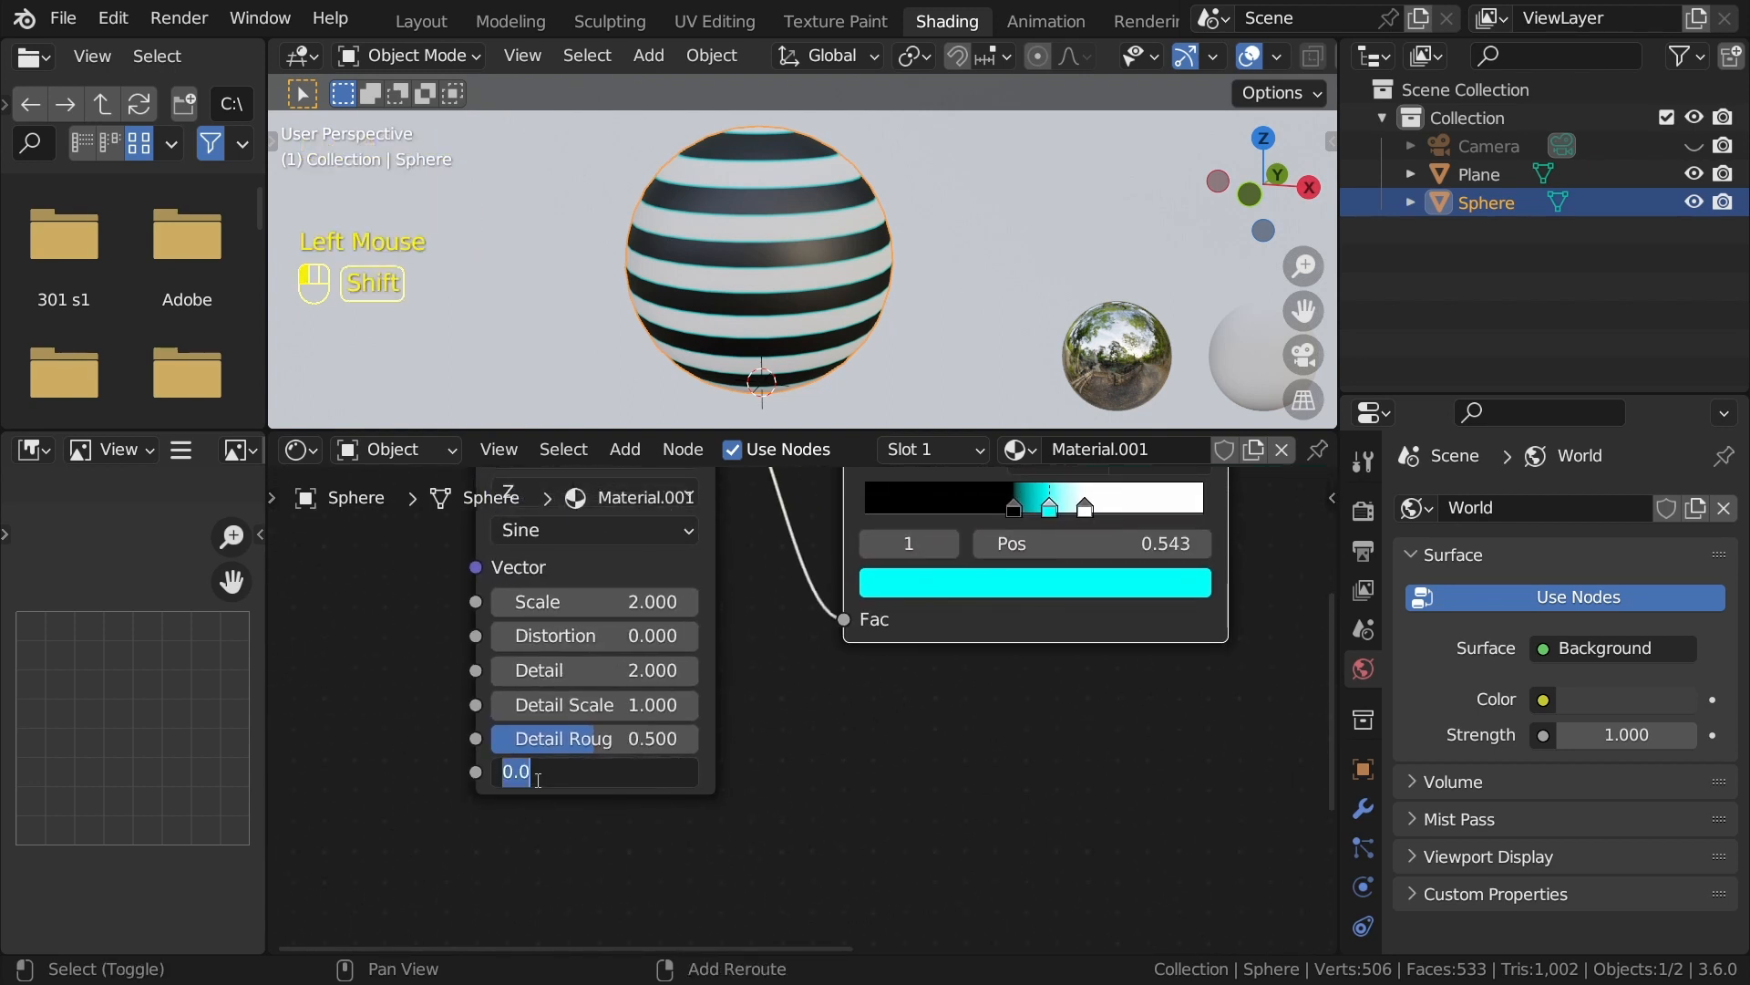
text(#frame)
key(Return)
Step forward and back through the first frames and play the animation to check how the stripes move.
key(Right)
key(Left)
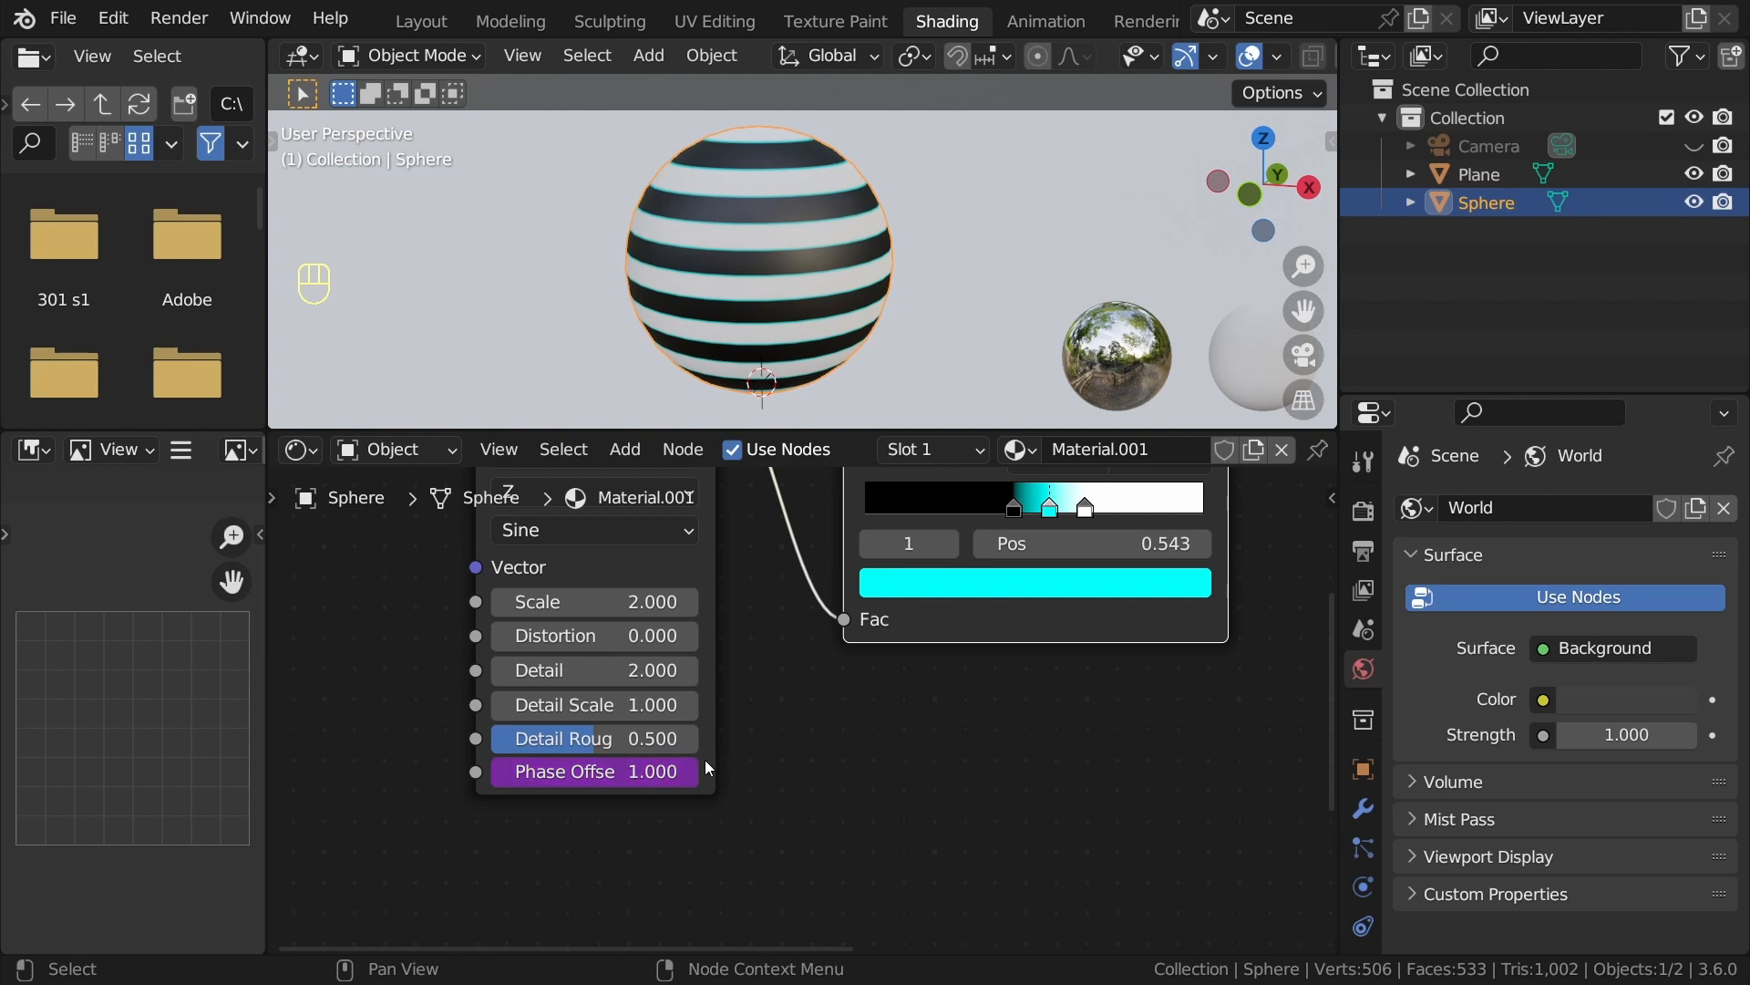
key(Right)
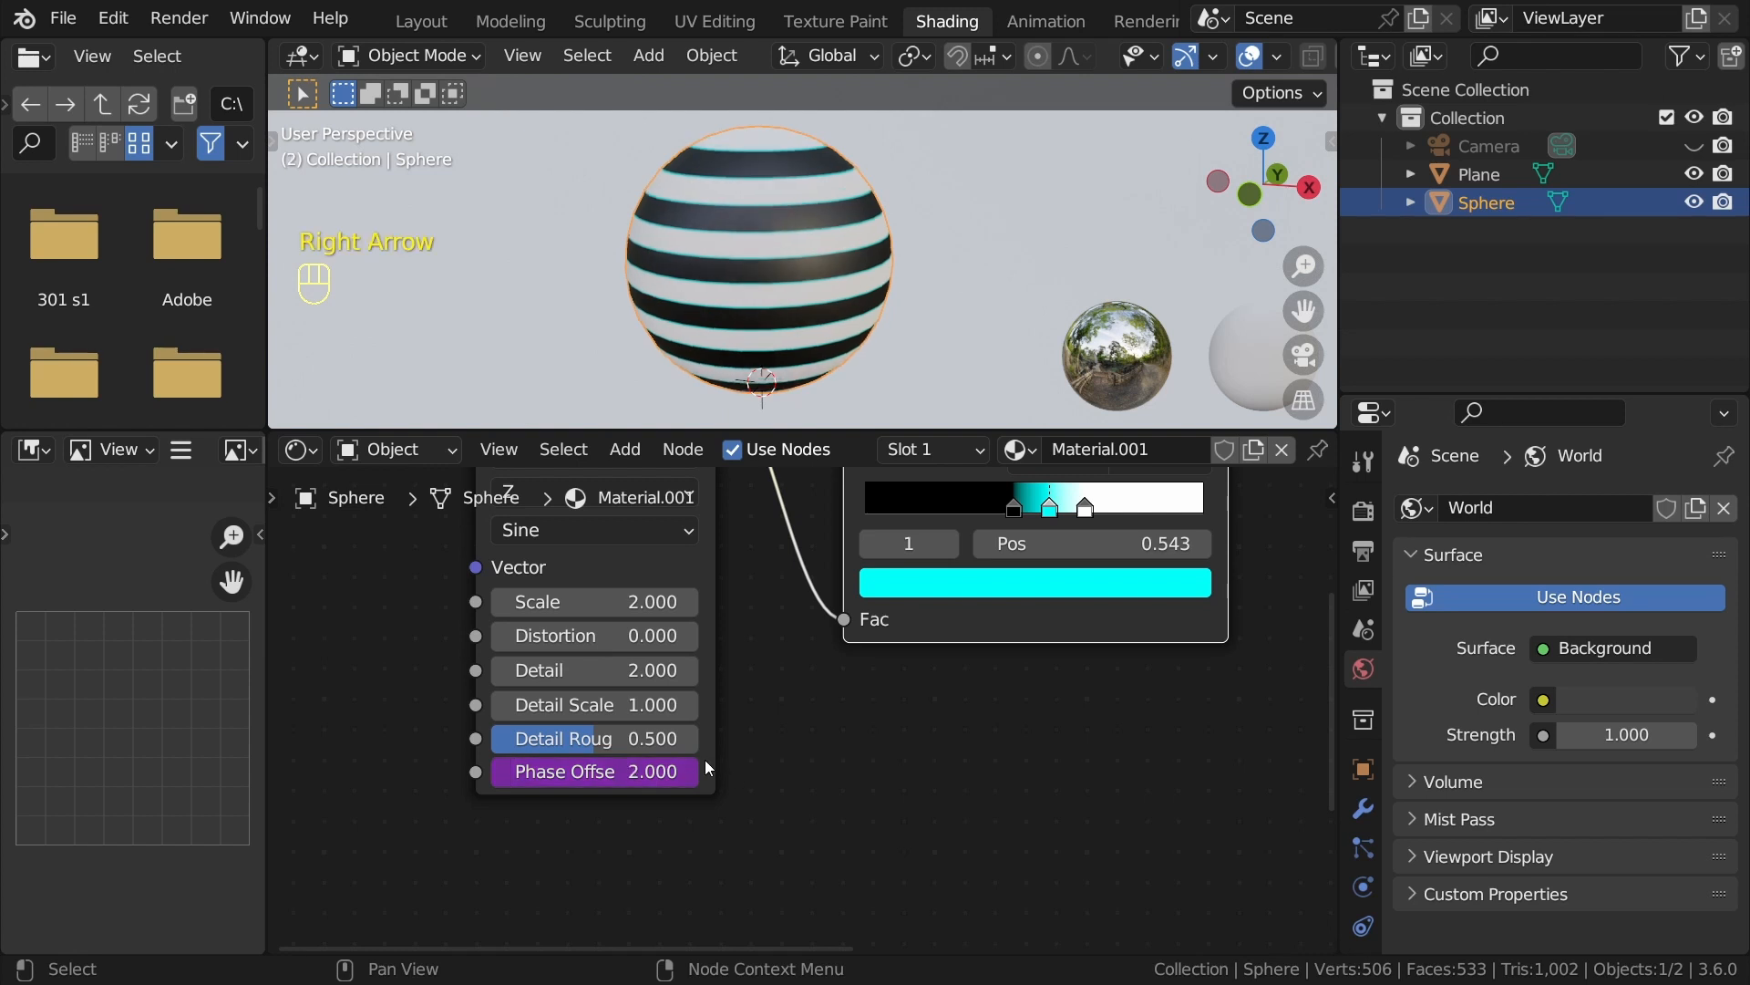
key(Right)
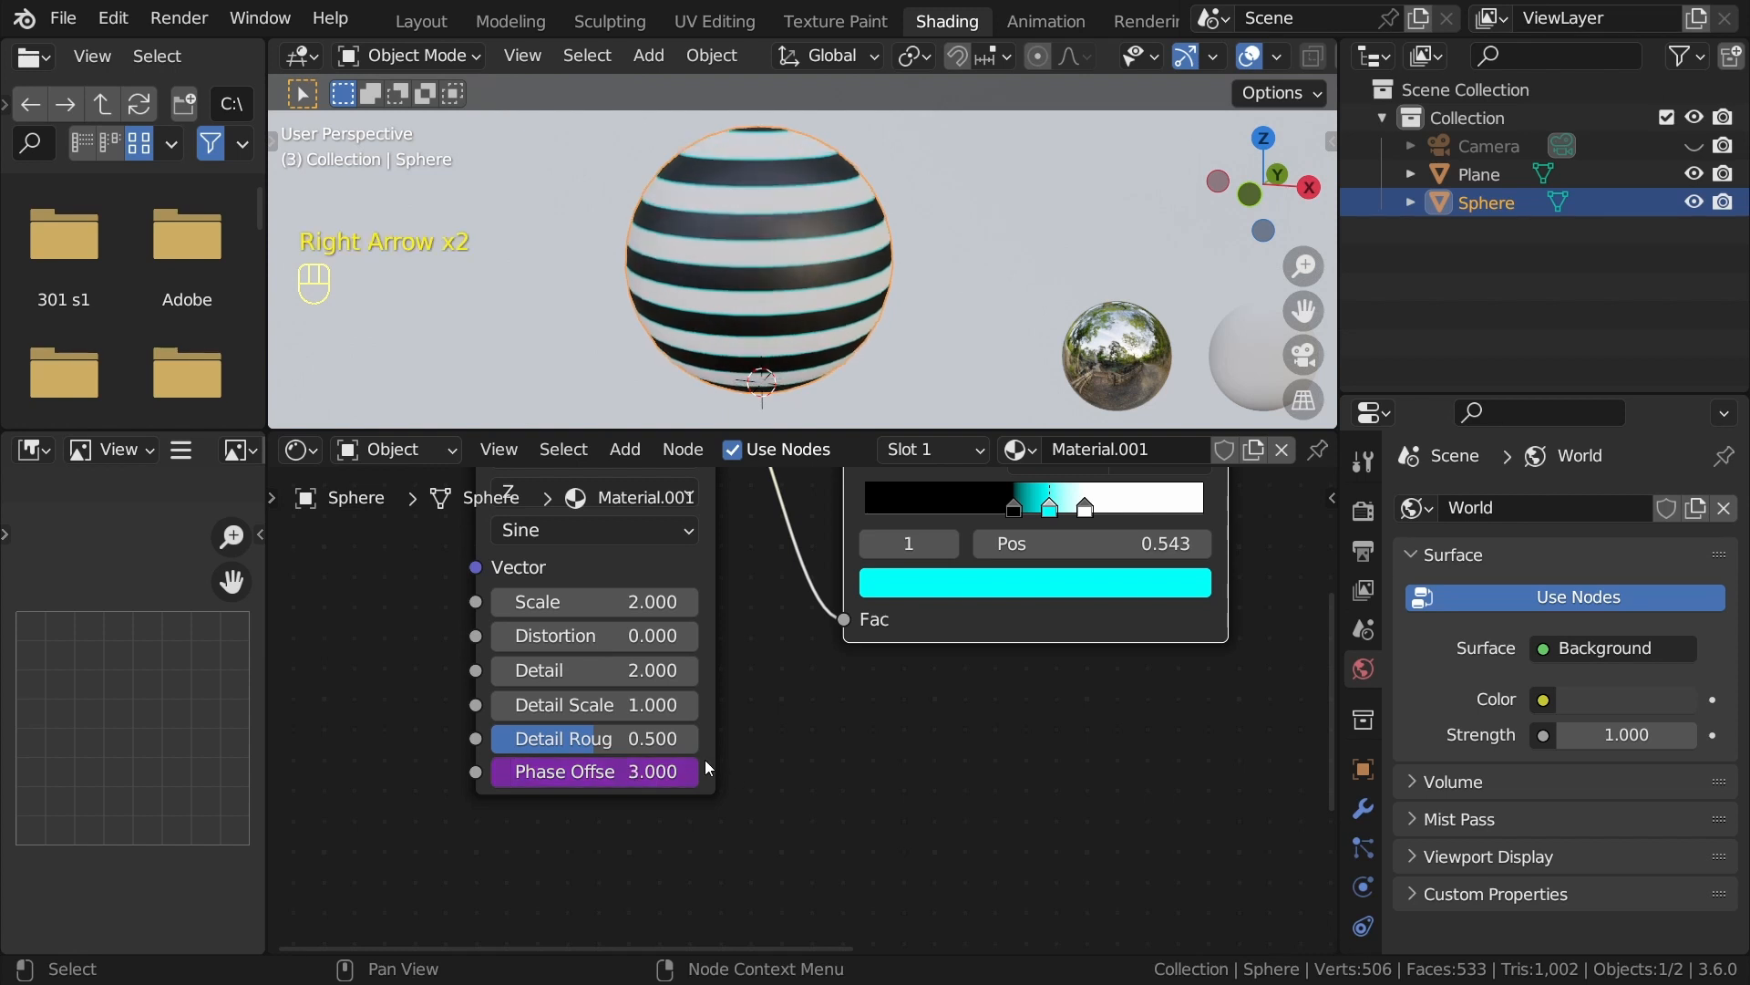
key(Left)
key(Left)
key(Left)
key(Left)
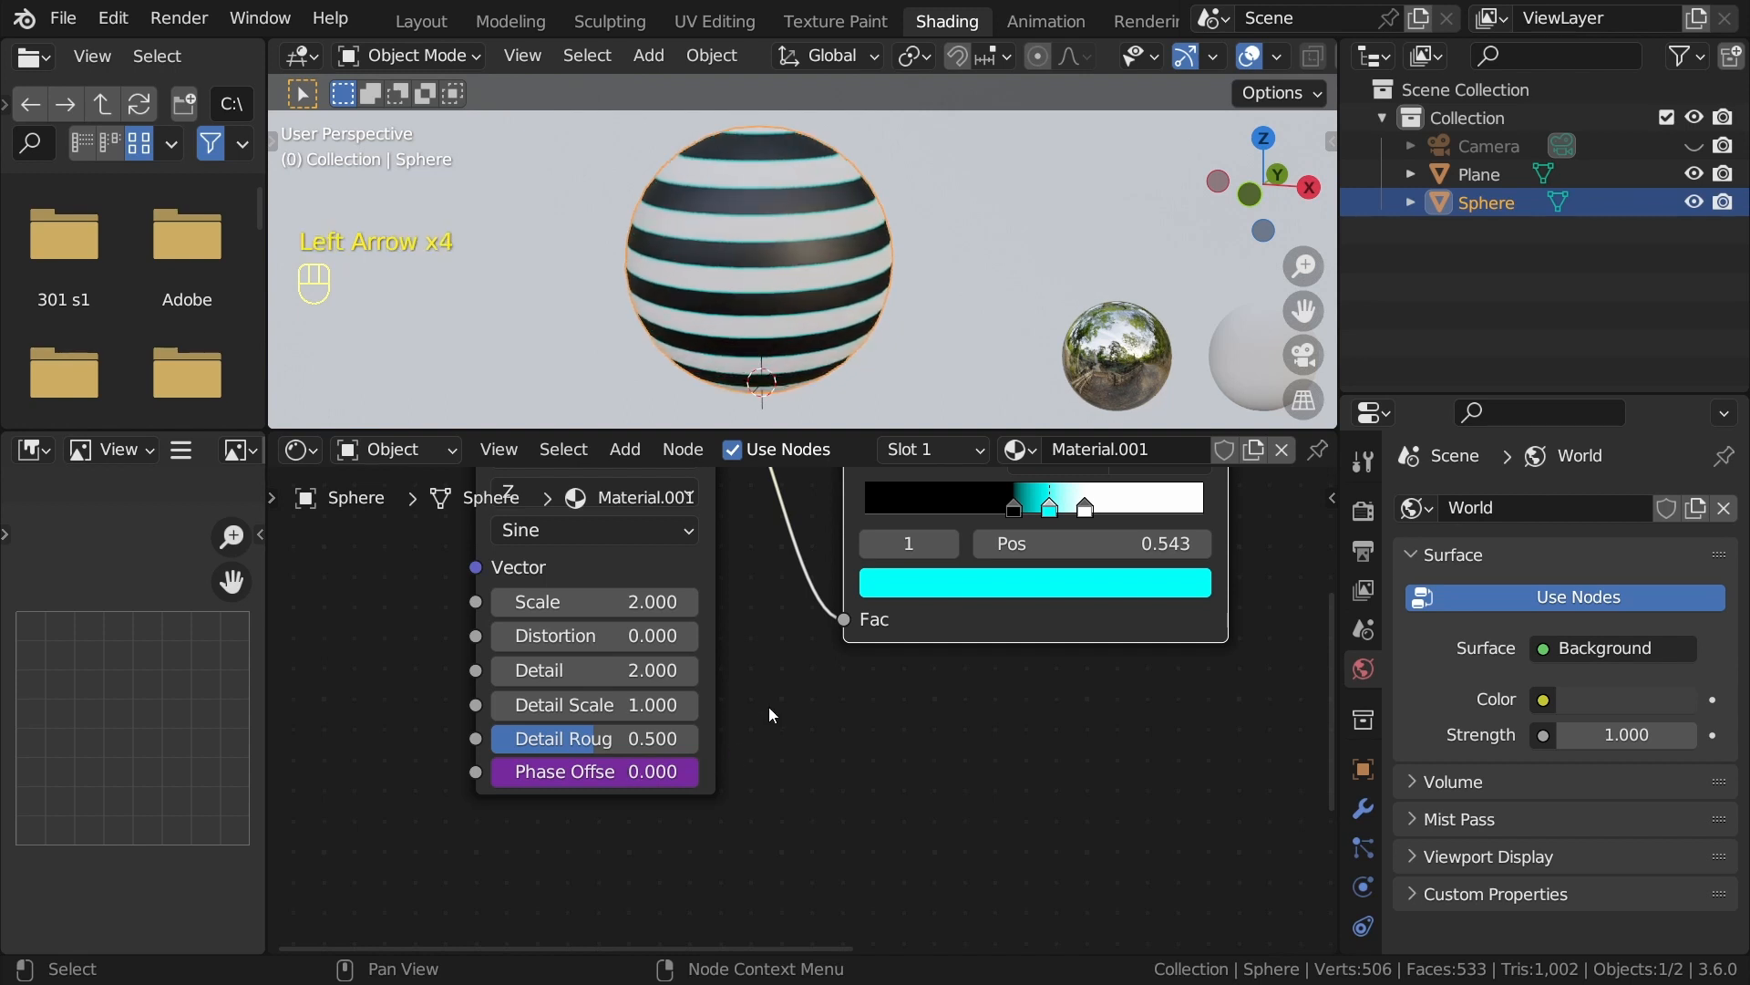
key(space)
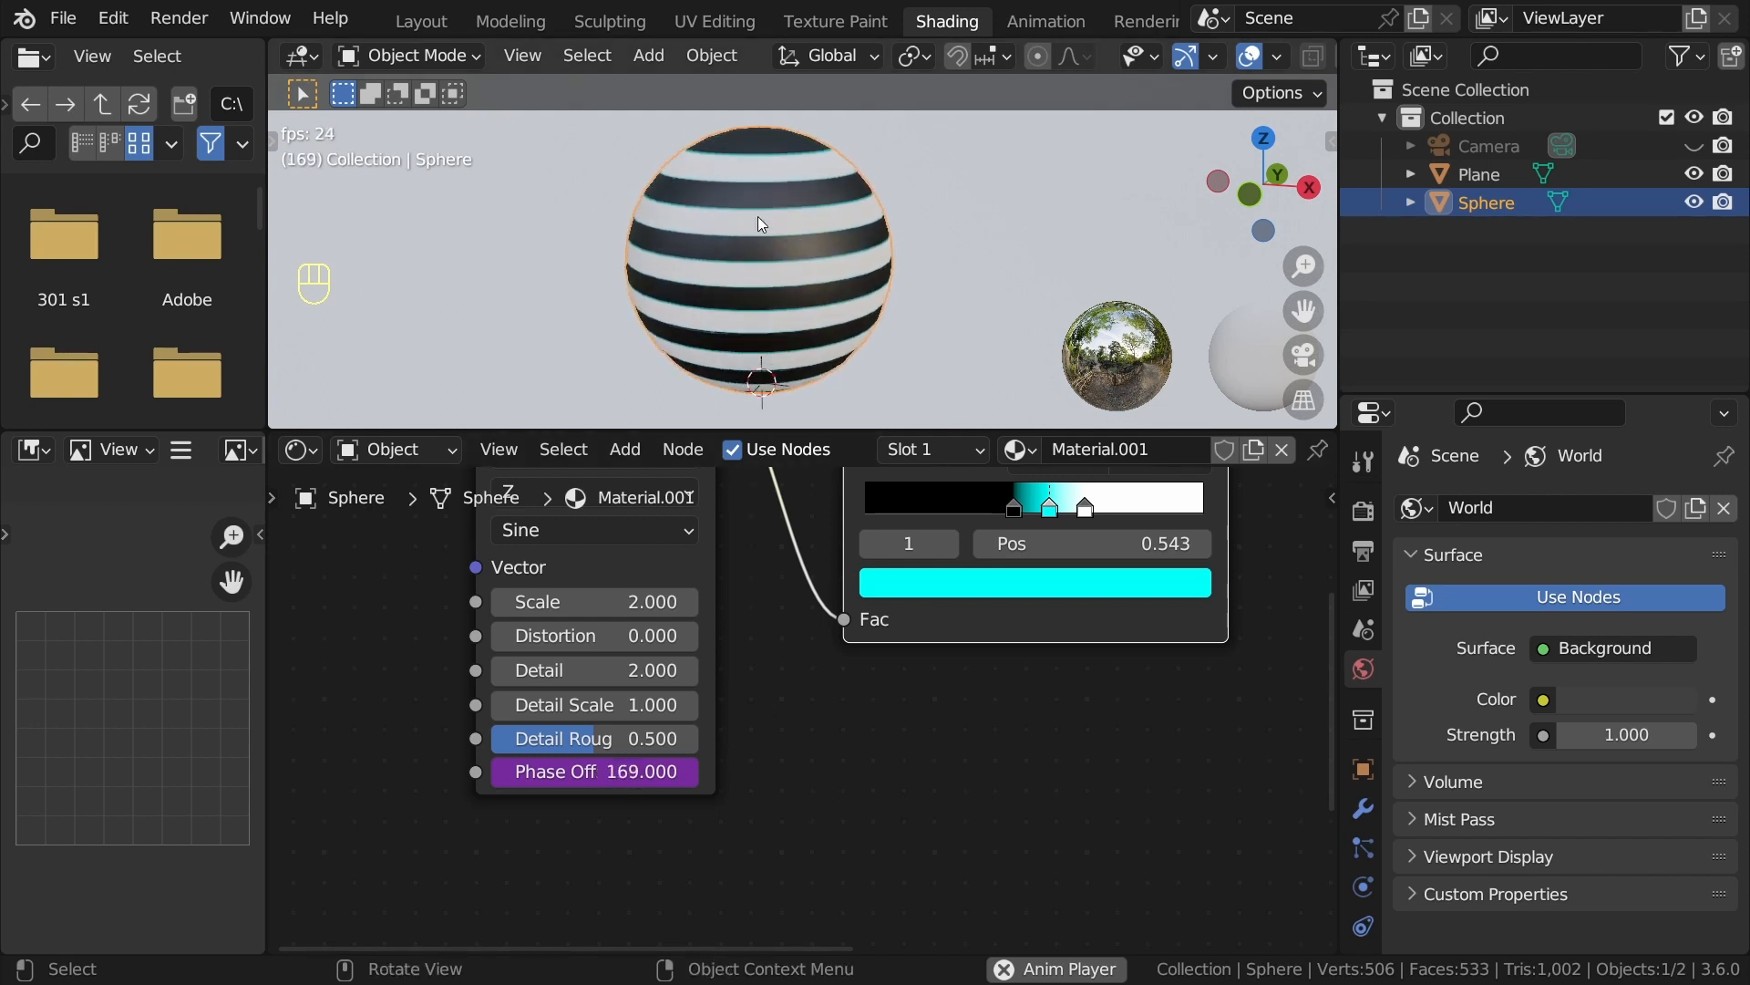
key(space)
Change the Phase Offset driver expression to frame/20 and play the animation from the first frame.
click(596, 769)
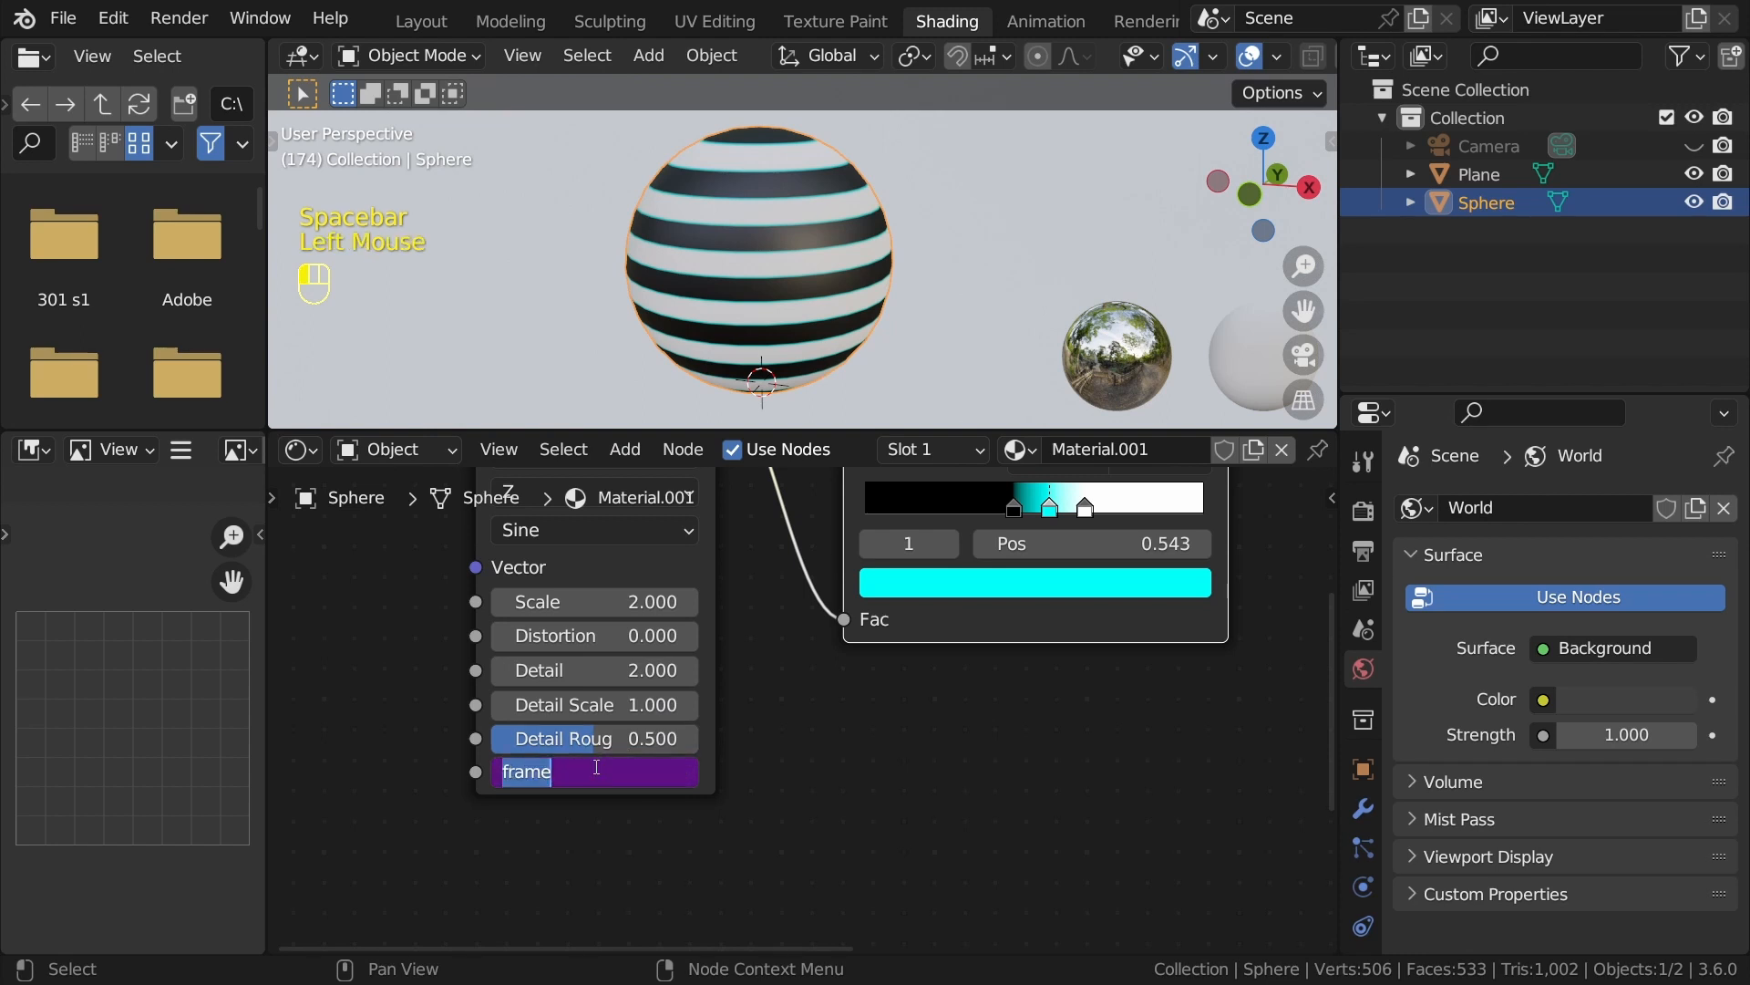
click(596, 769)
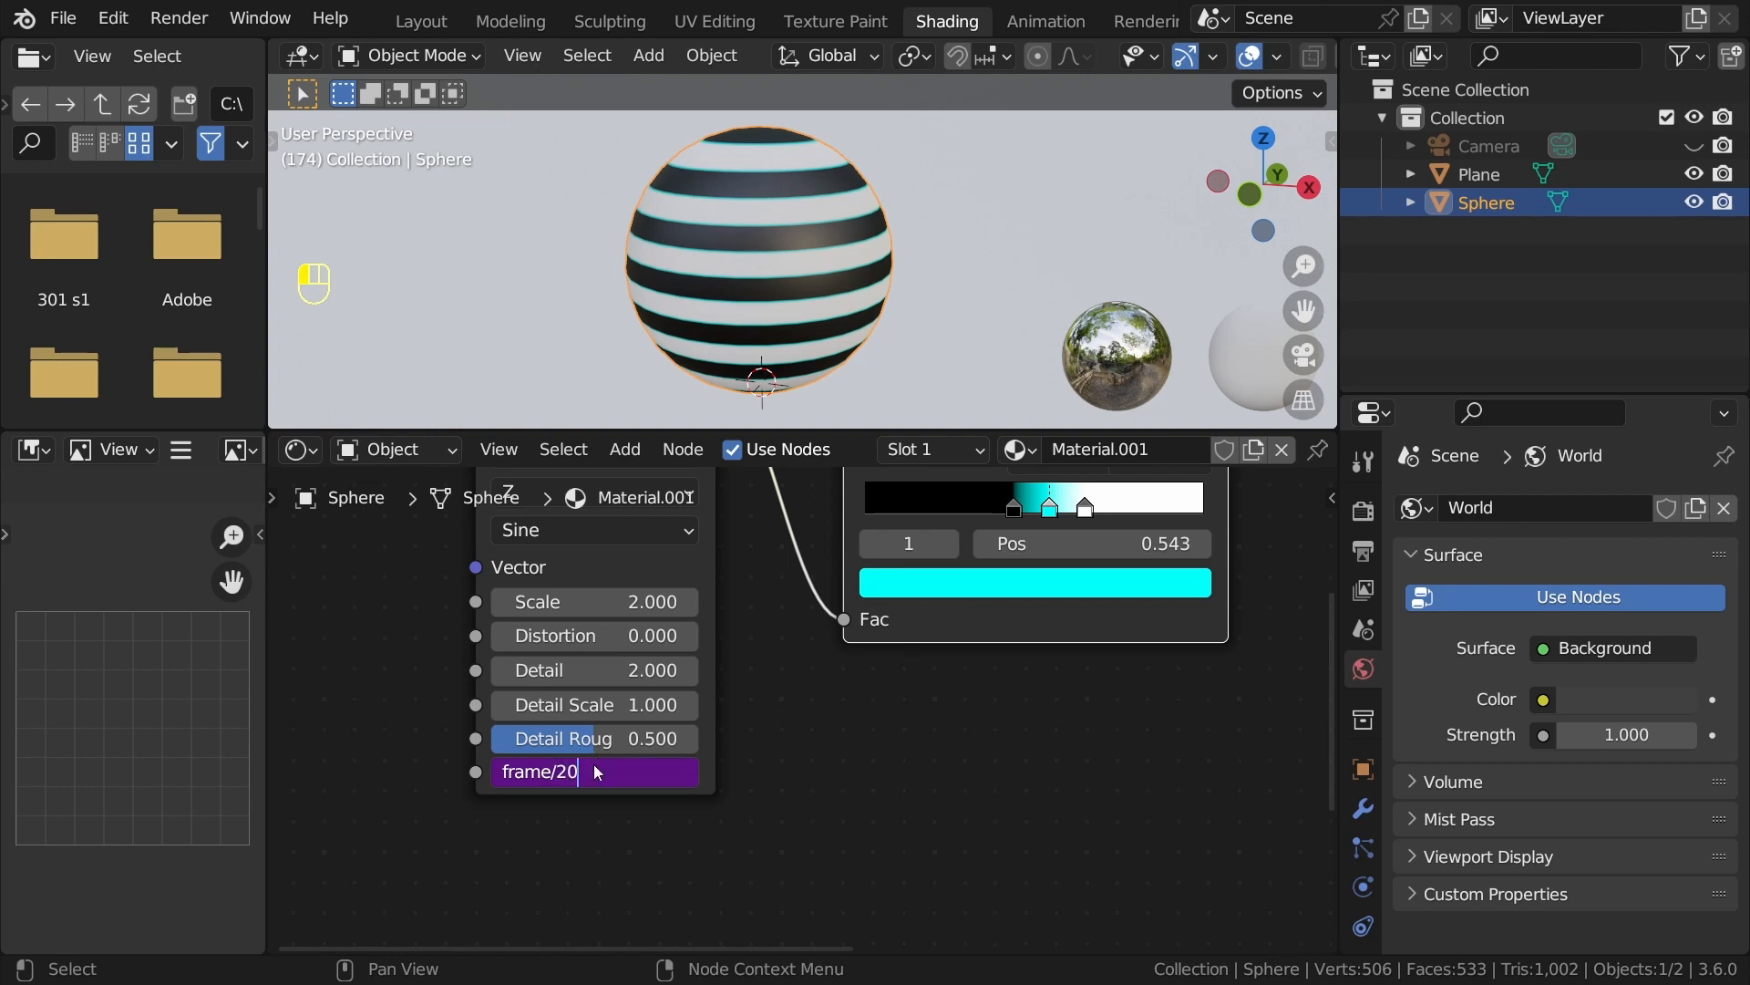
key(Return)
key(shift+Left)
key(space)
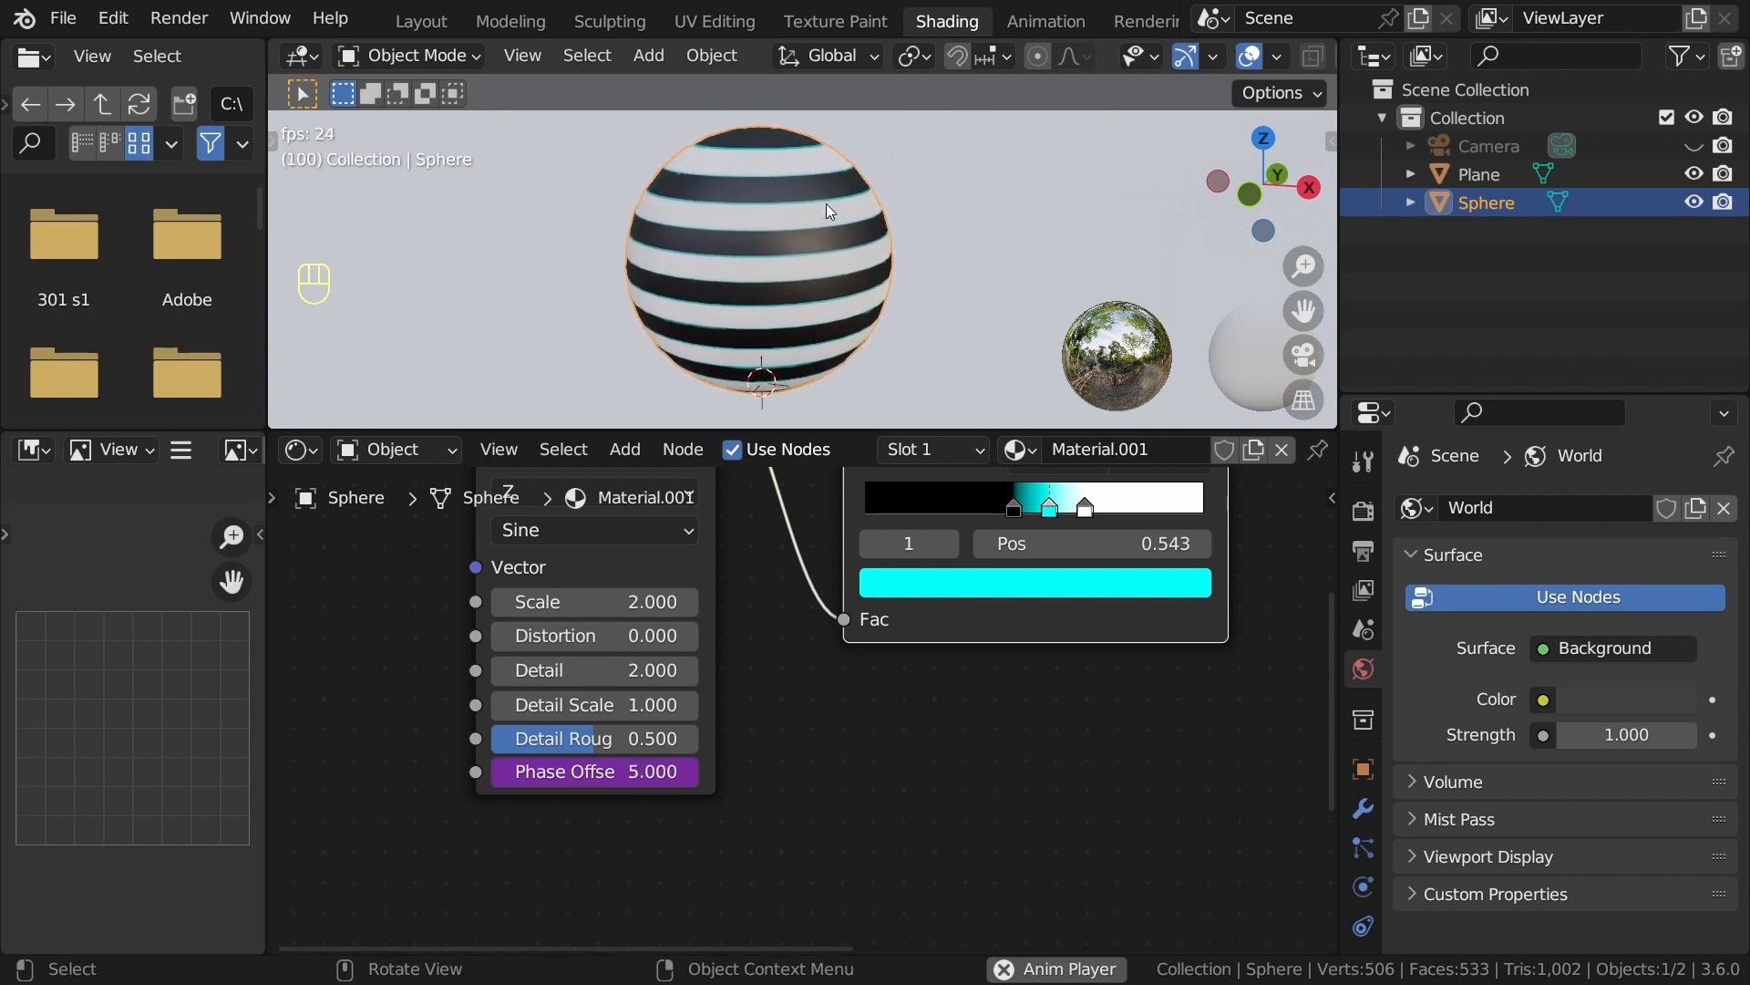
key(space)
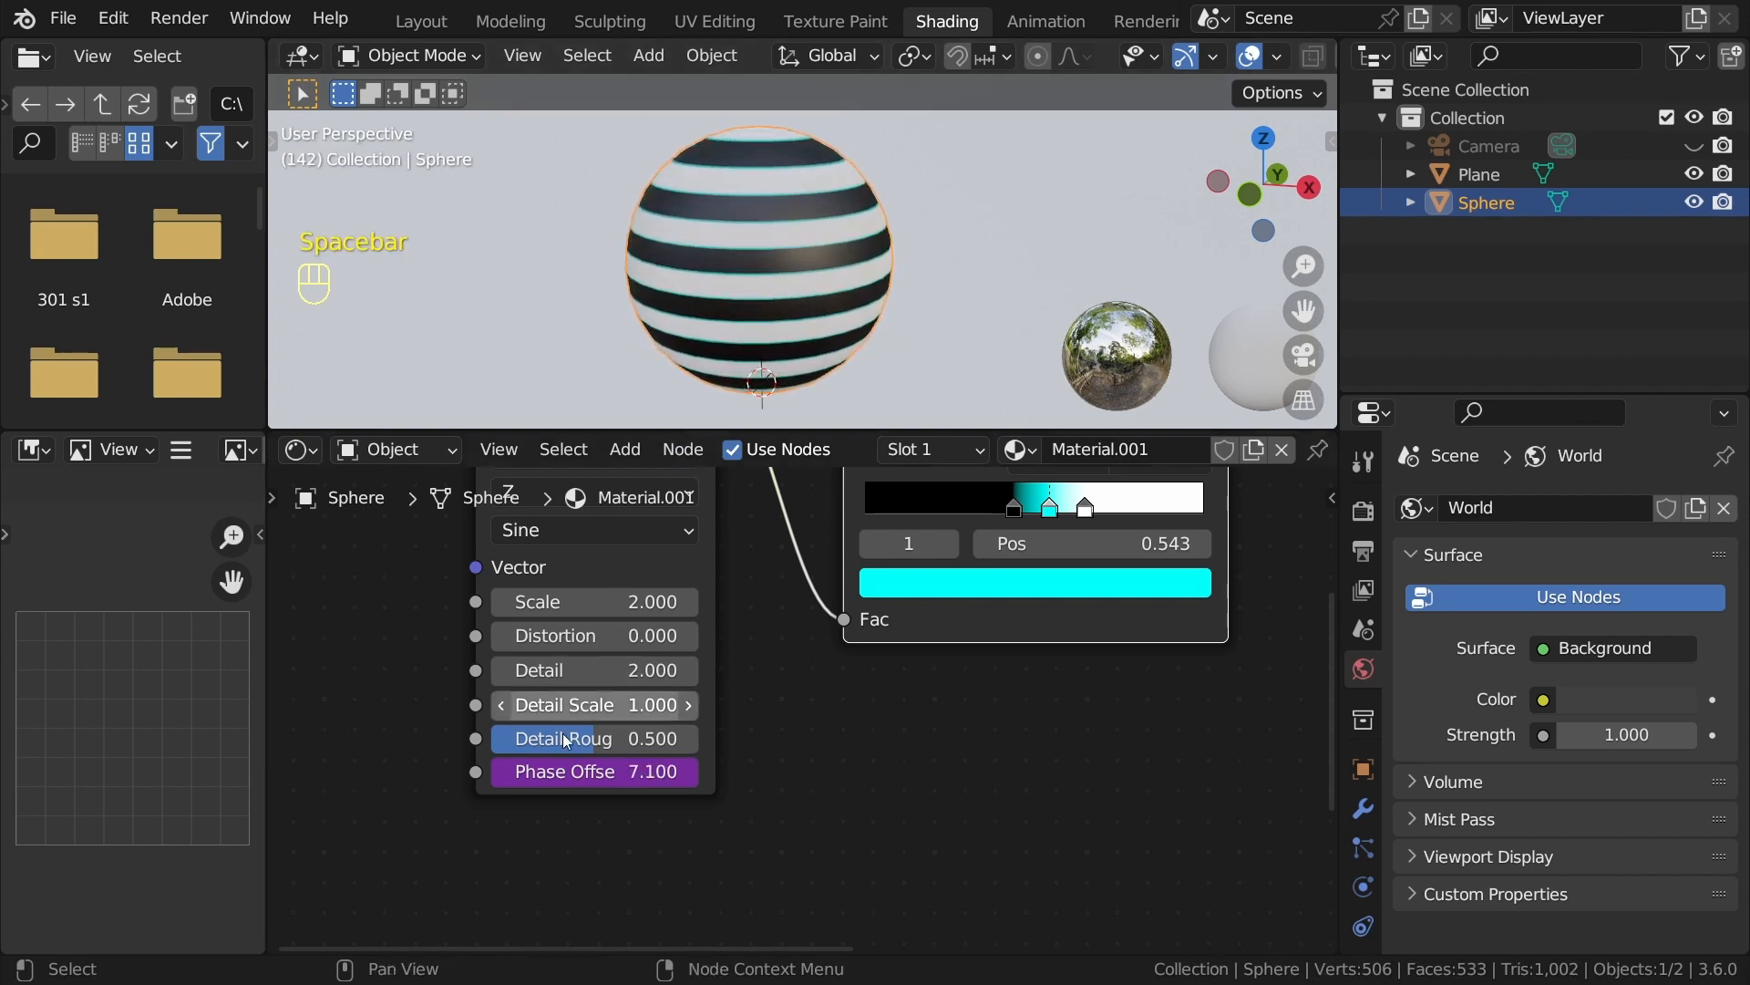
Change the Phase Offset driver expression to frame/5 and preview the faster stripe movement.
click(549, 771)
click(581, 774)
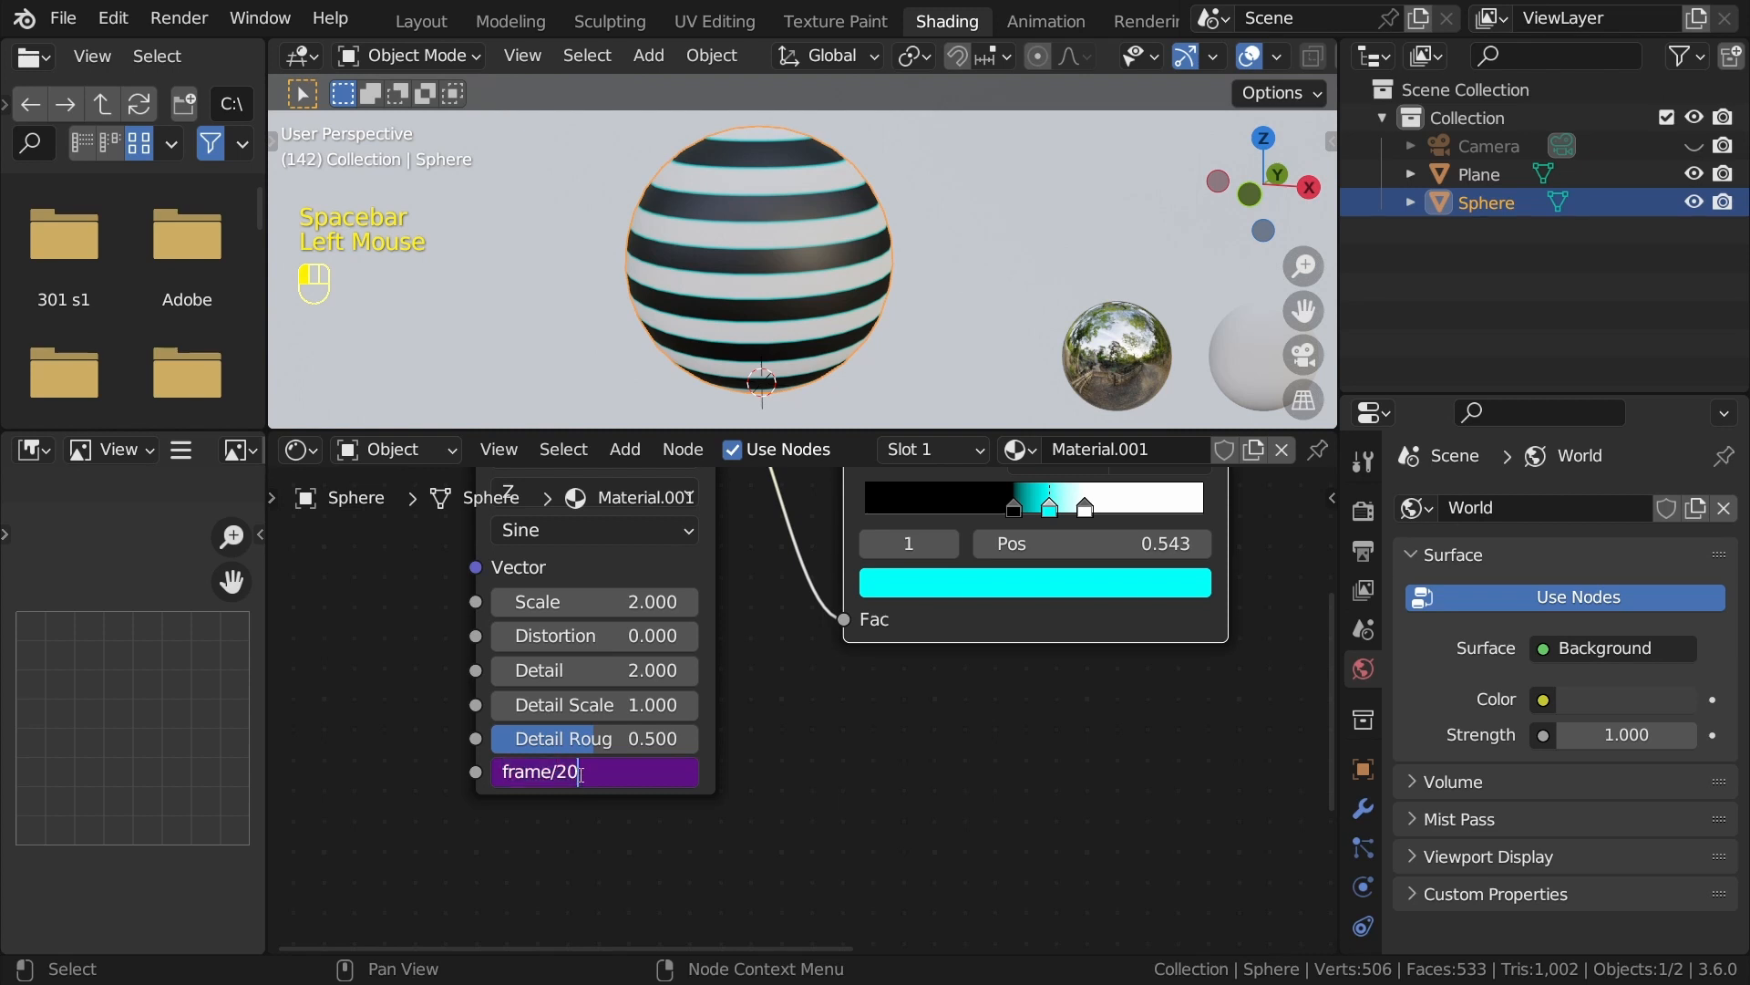
key(BackSpace)
key(BackSpace)
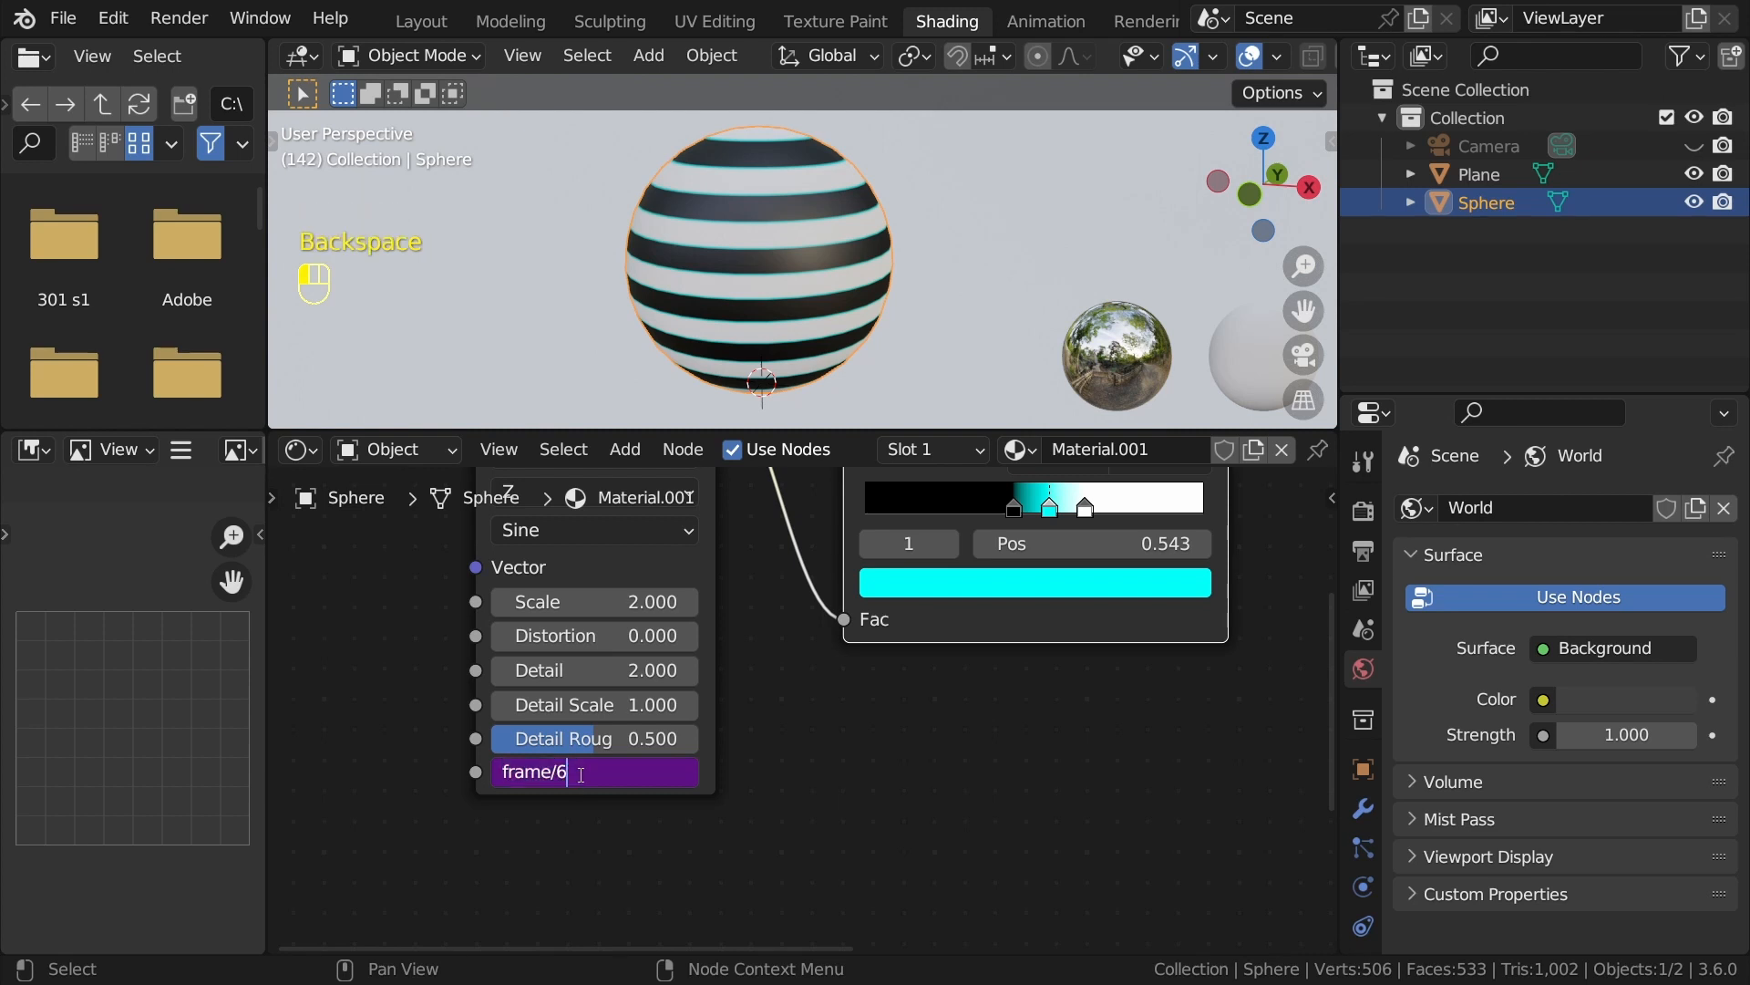
key(Return)
key(space)
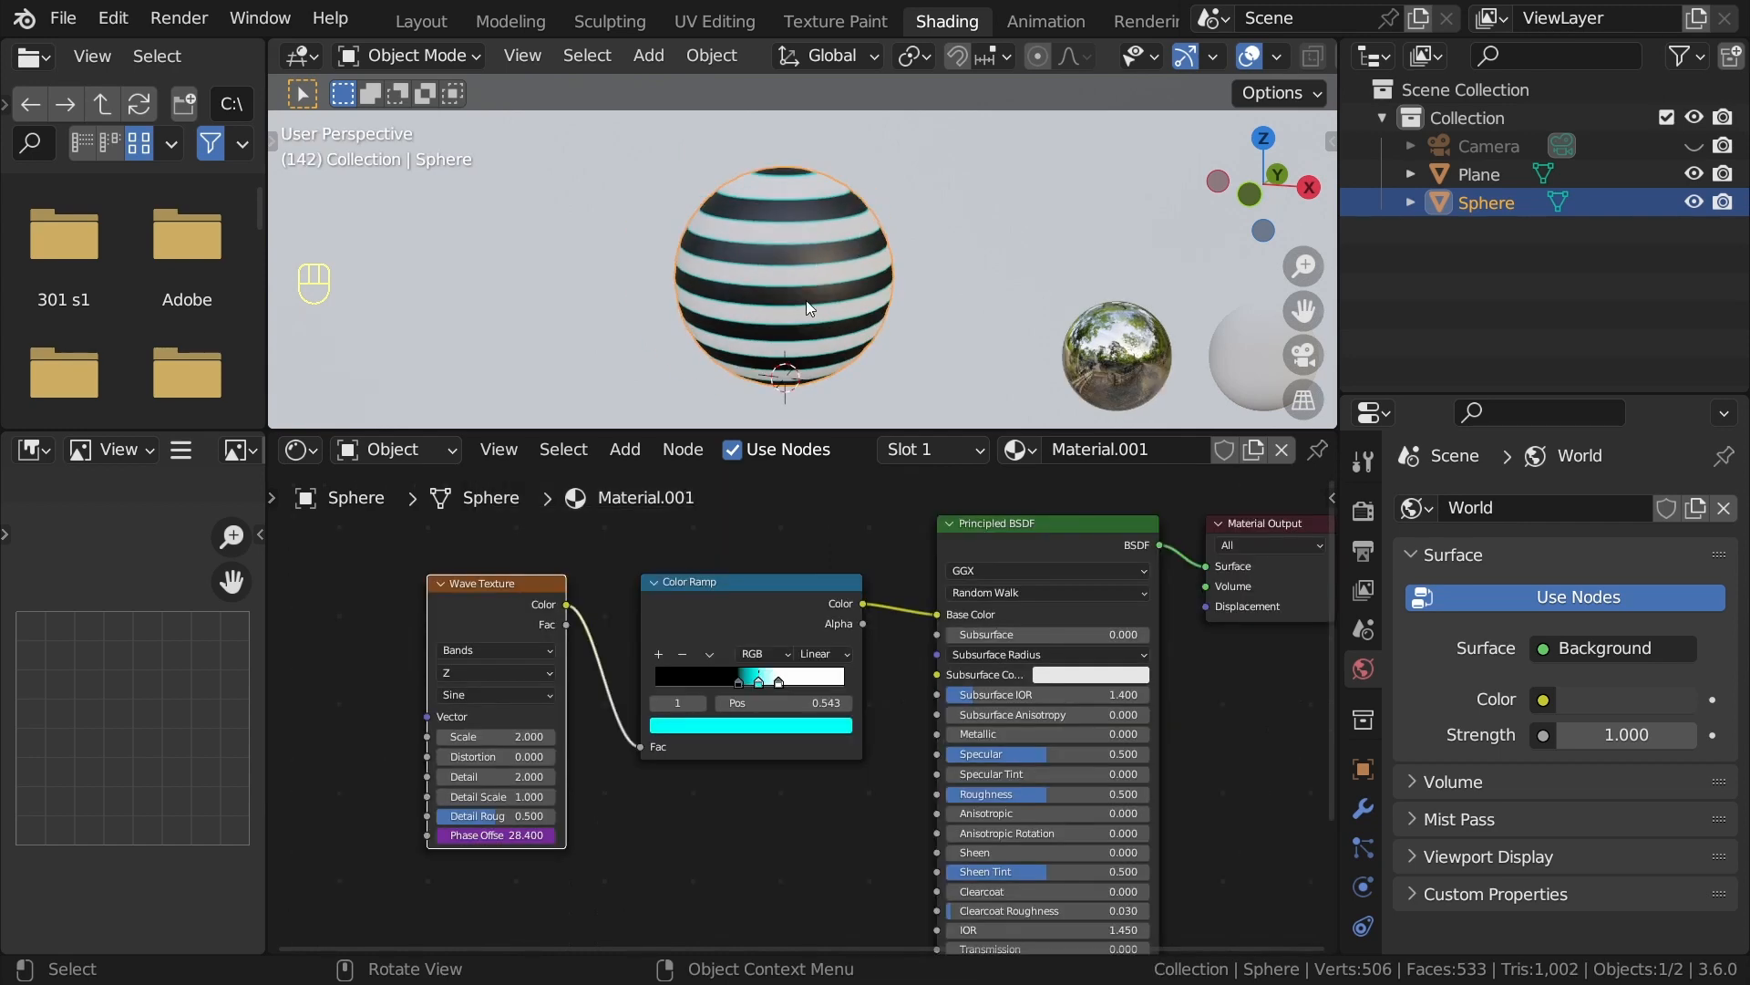
Recolor the Color Ramp's black stop at 0.437 to a bright saturated blue.
scroll(768, 673, up, 1)
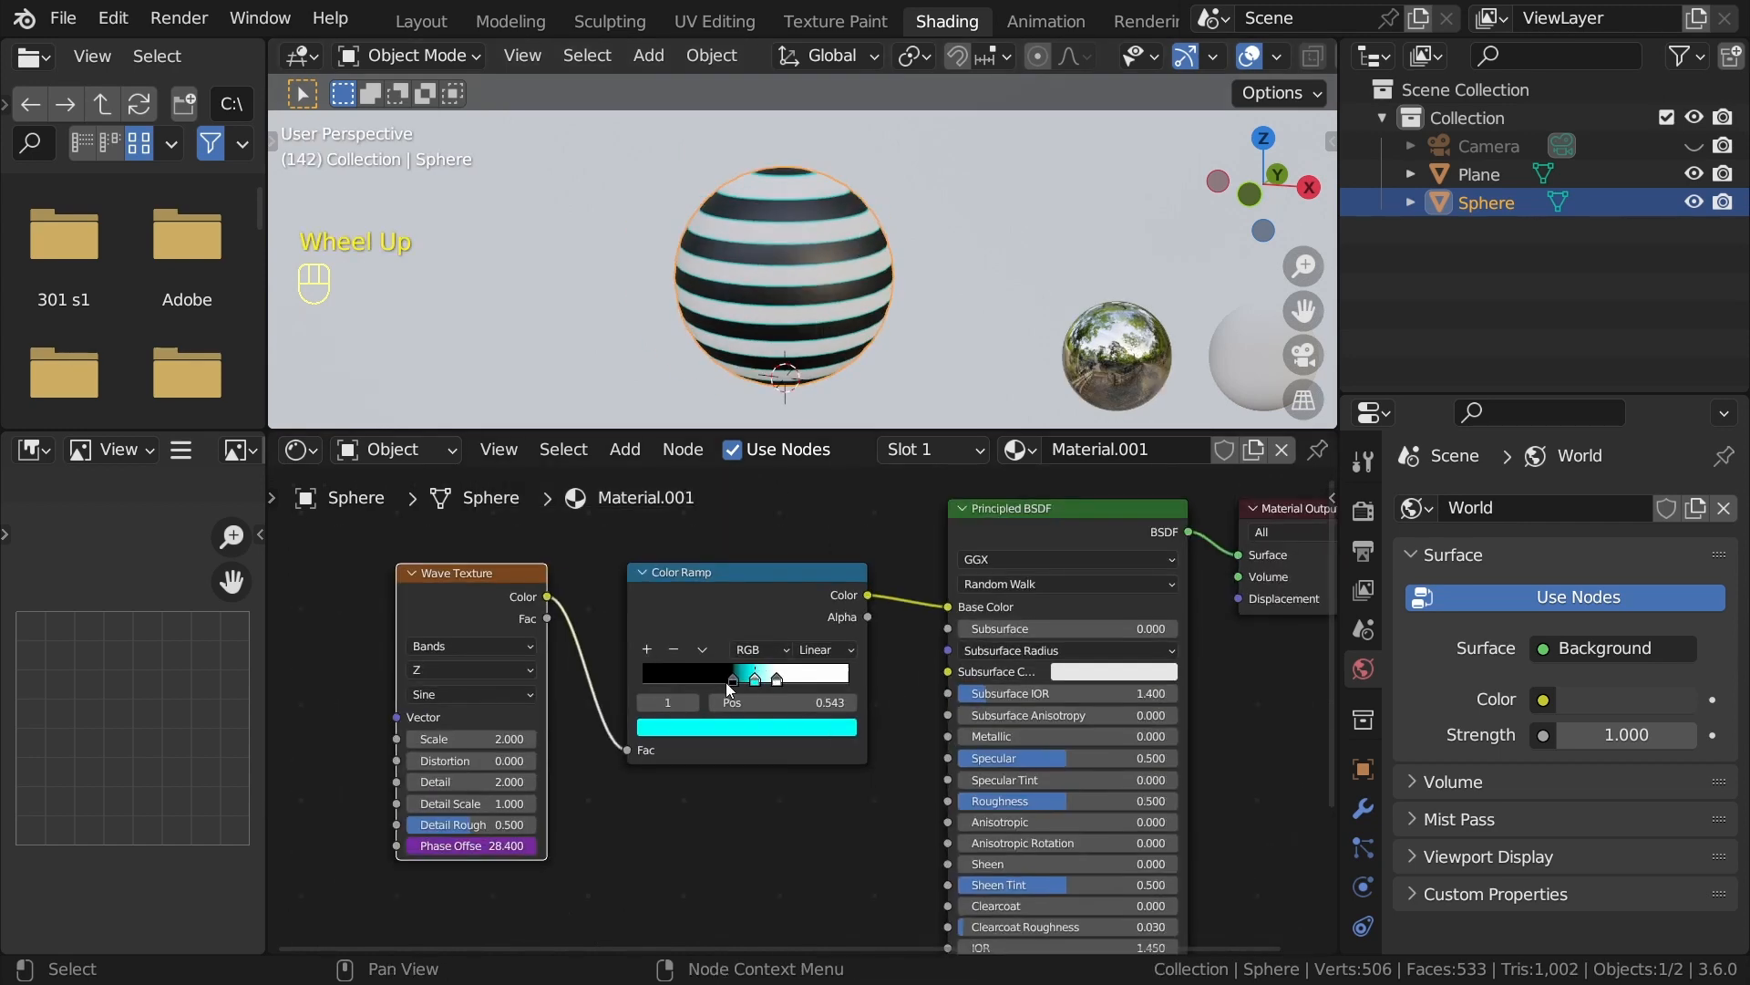
click(733, 681)
click(723, 730)
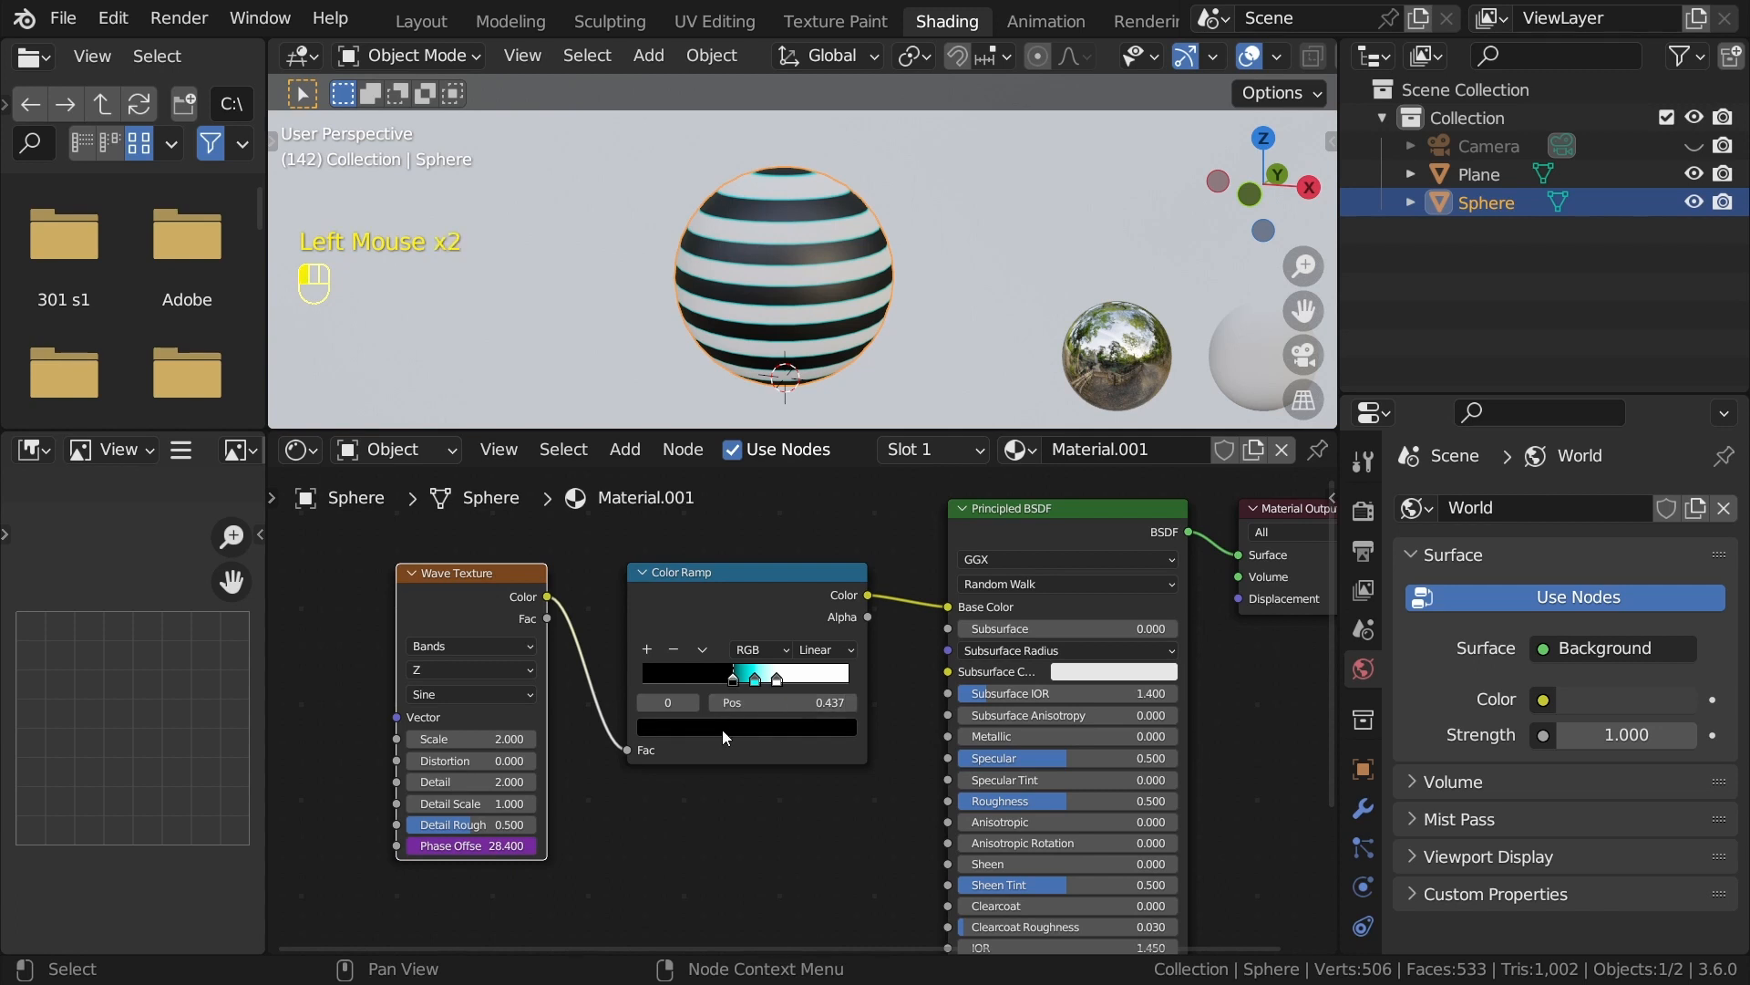
scroll(705, 526, up, 12)
scroll(706, 525, up, 6)
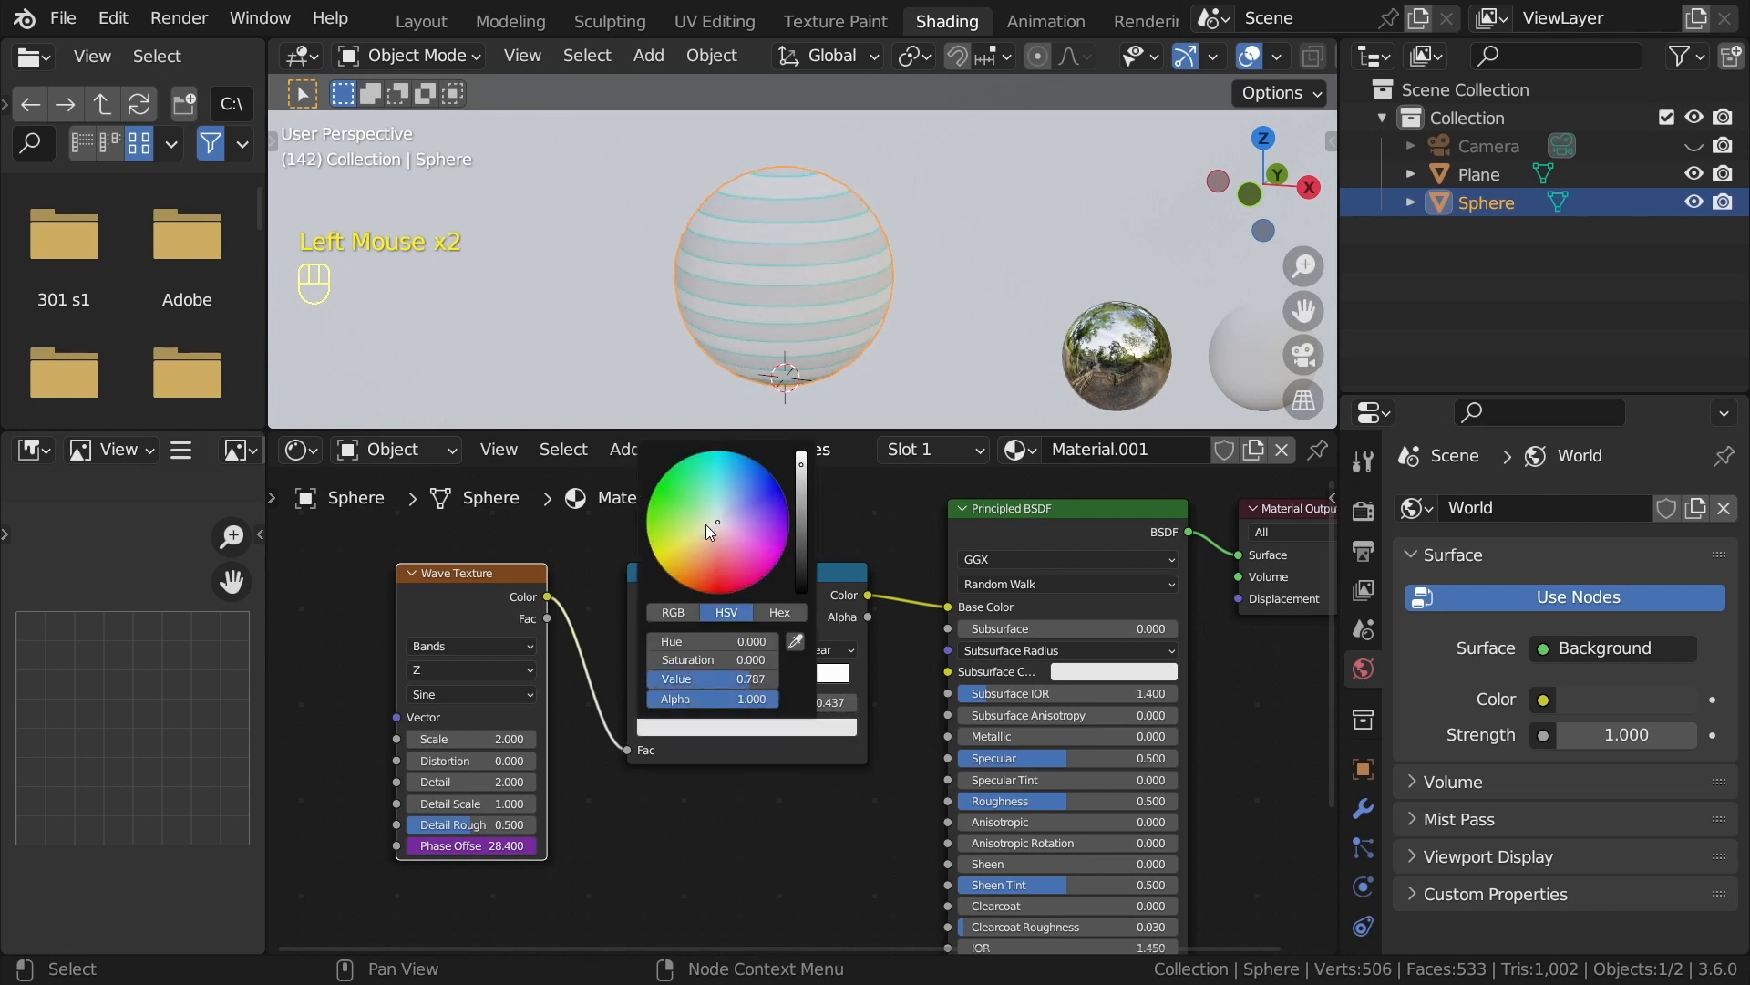
drag(705, 525, 782, 489)
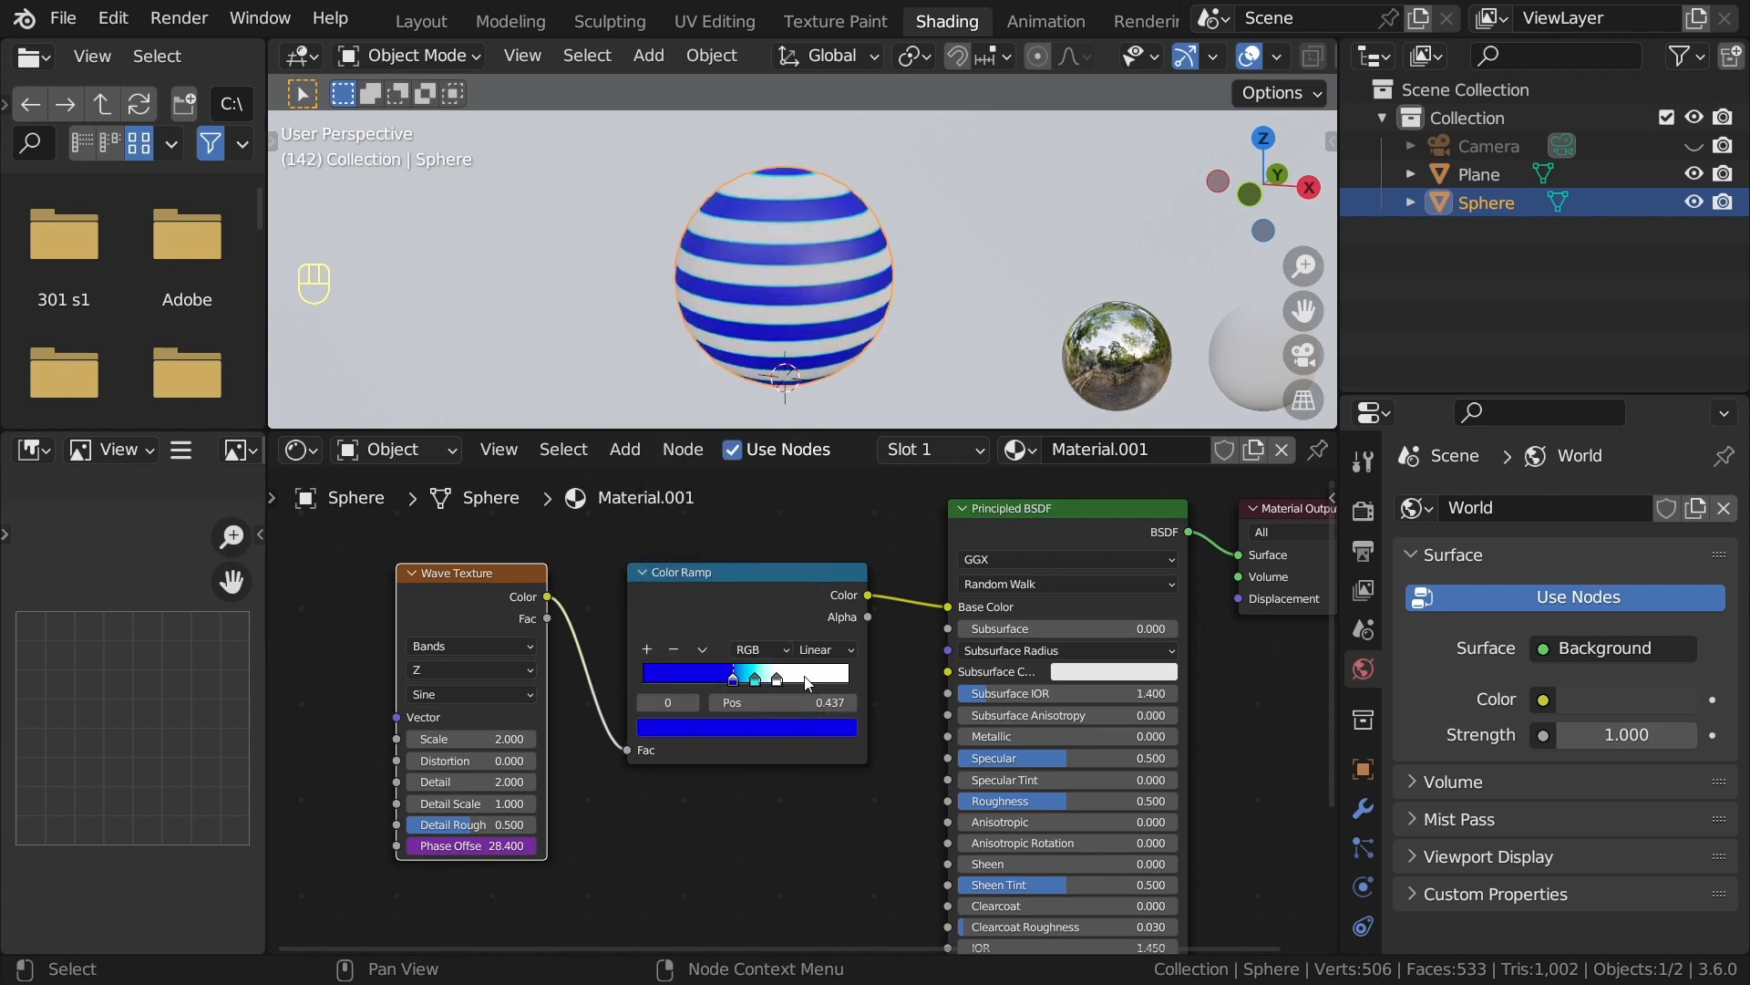
Recolor the Color Ramp's white stop at 0.649 to a bright cyan.
click(779, 682)
click(756, 721)
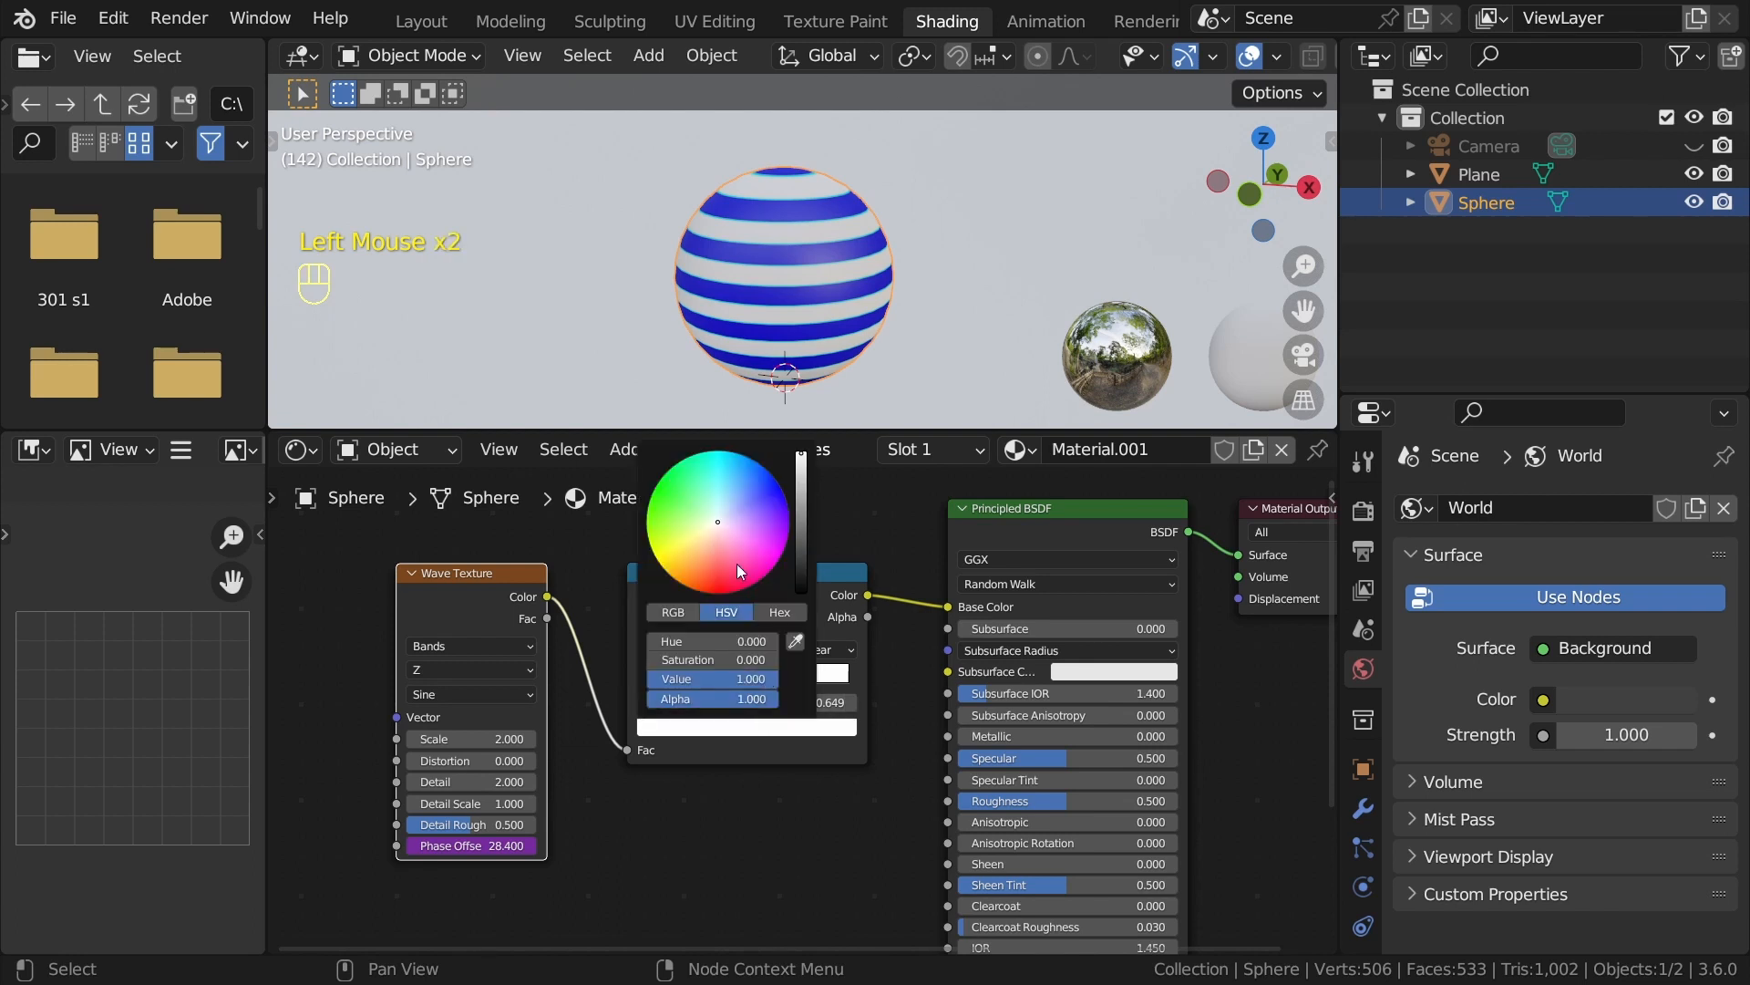
drag(737, 563, 698, 455)
Make room beside the Color Ramp and insert a Hue/Saturation/Value node between it and the Principled BSDF's Base Color.
drag(347, 524, 723, 603)
drag(722, 604, 476, 599)
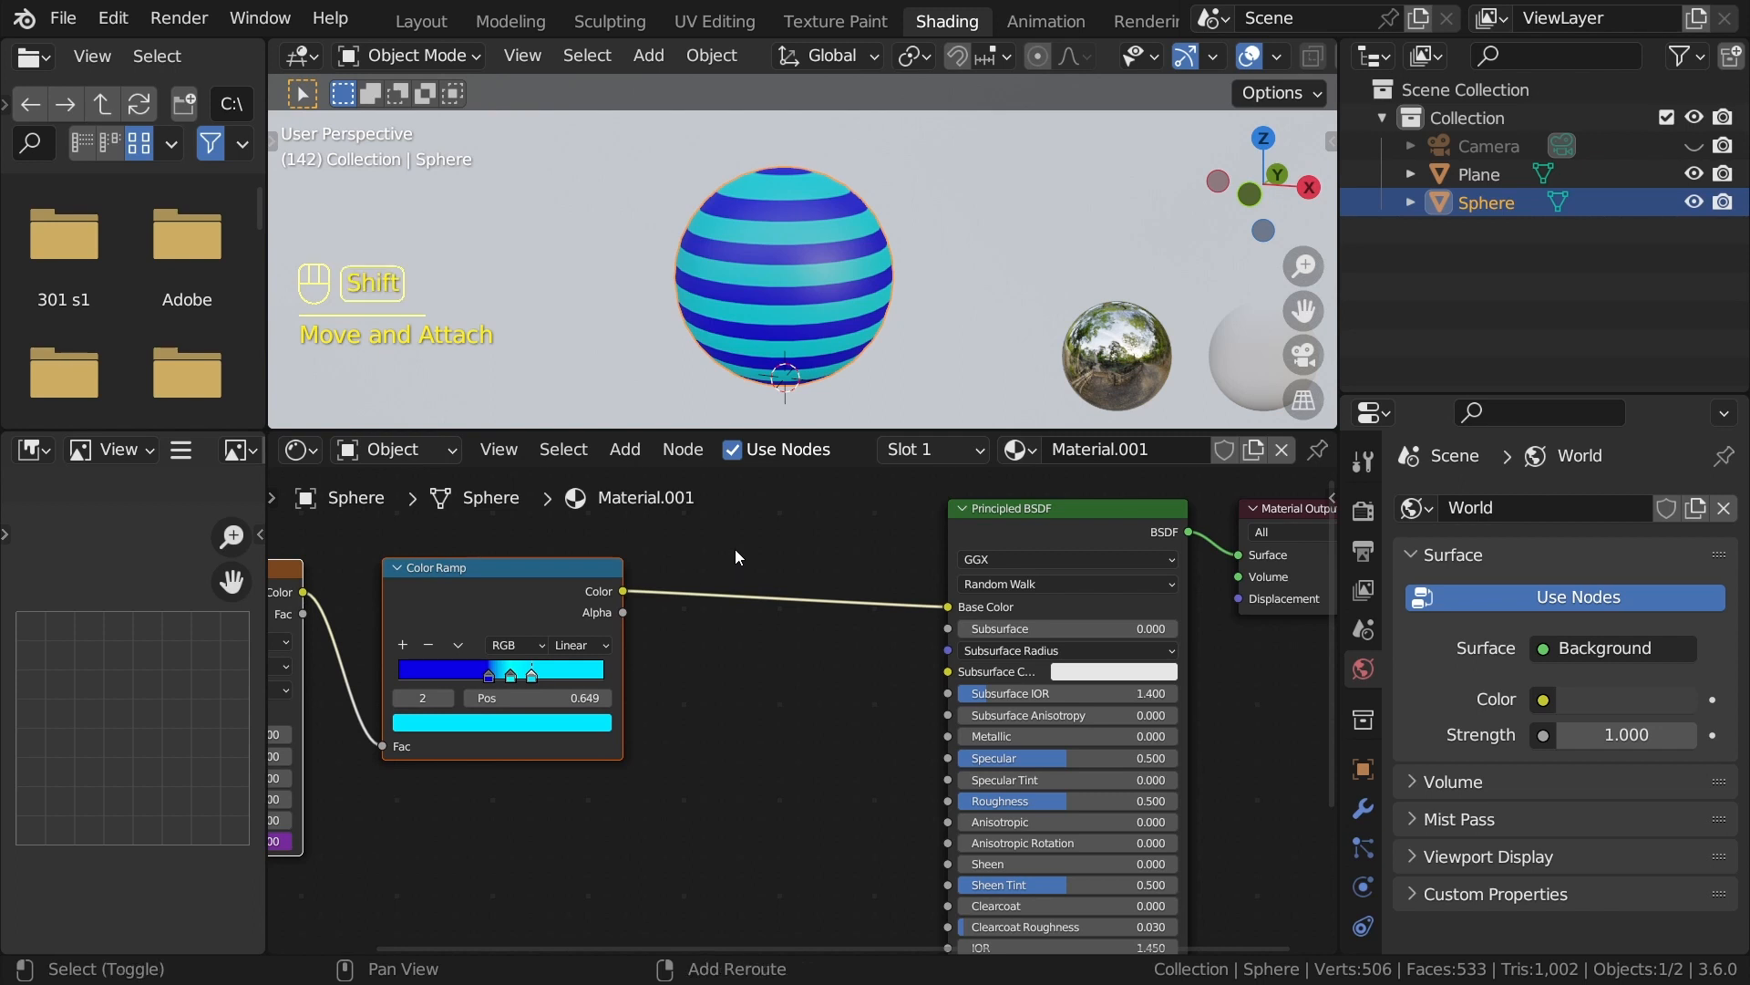
key(shift+a)
mouse_move(735, 549)
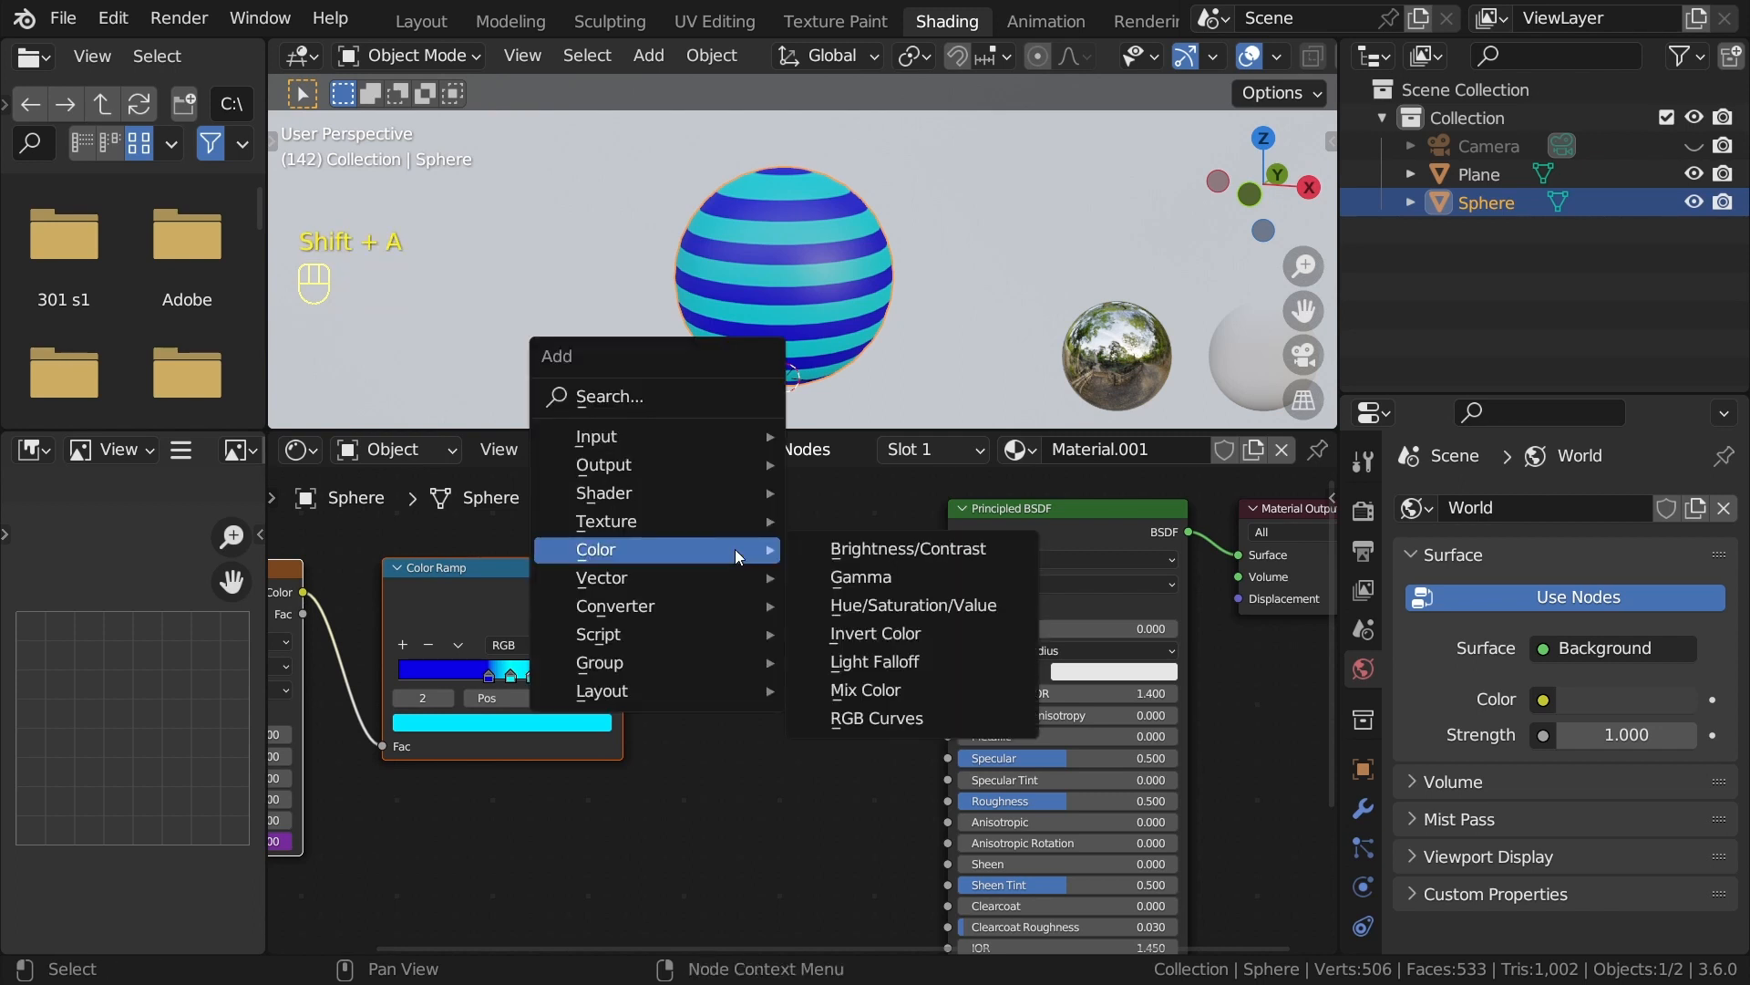
click(873, 602)
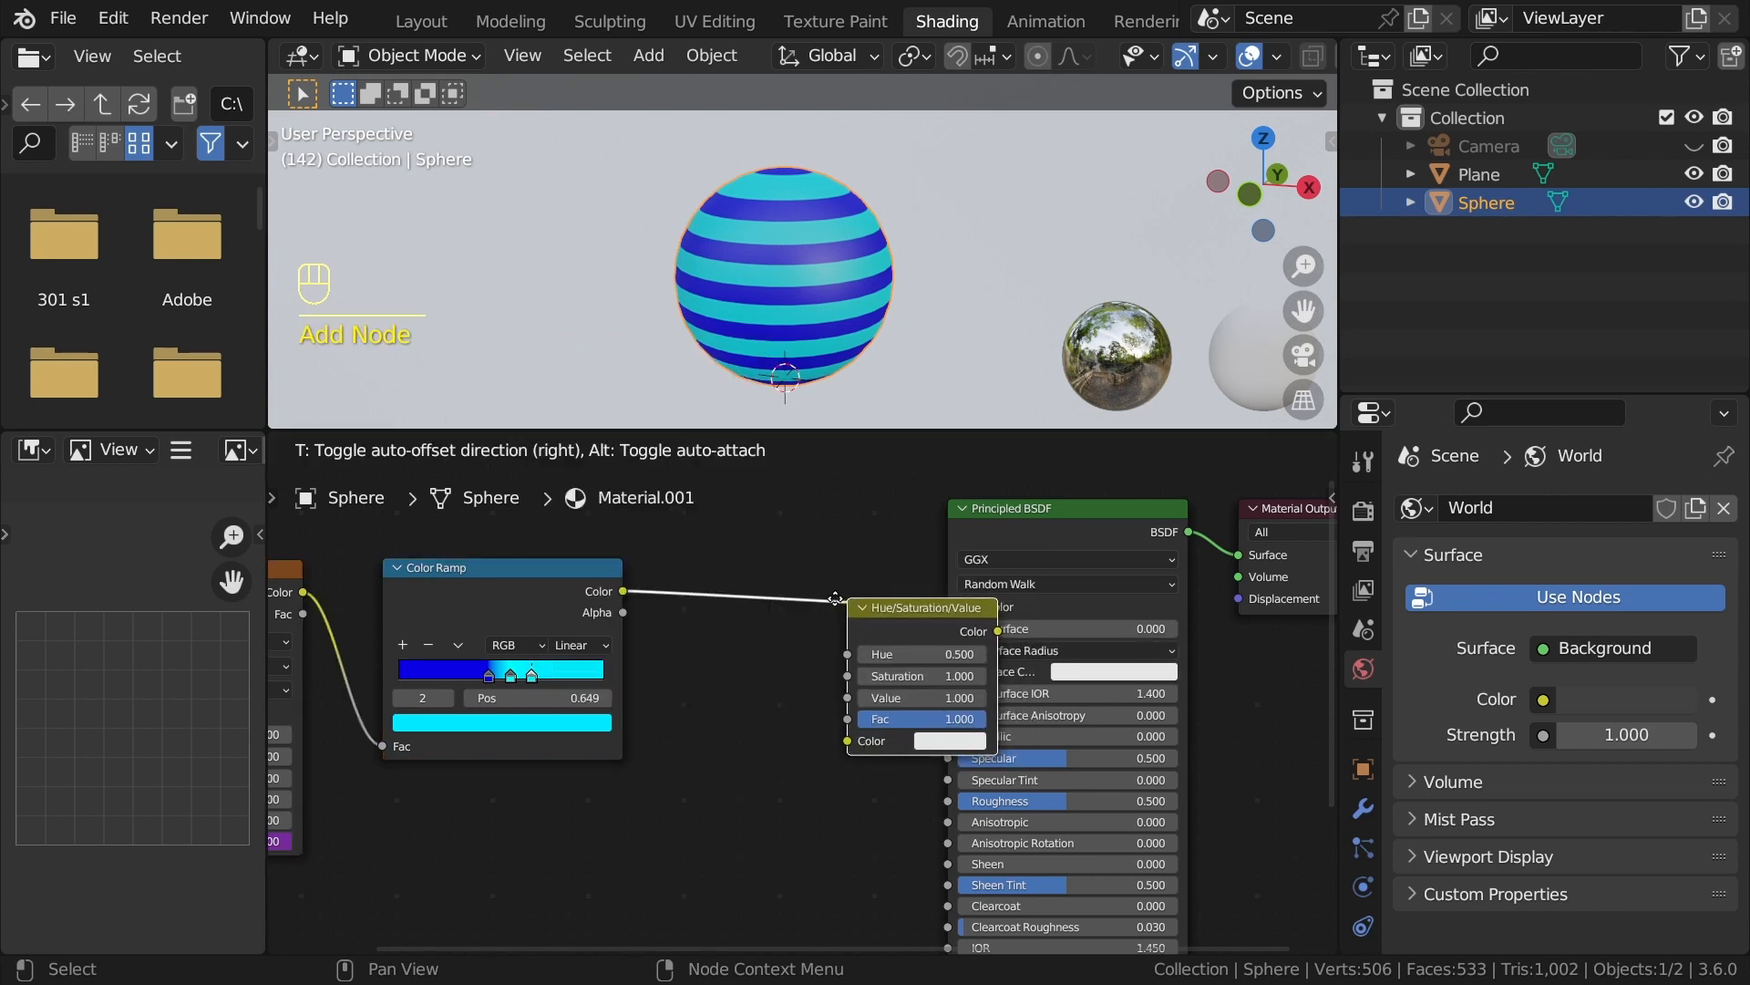
click(714, 564)
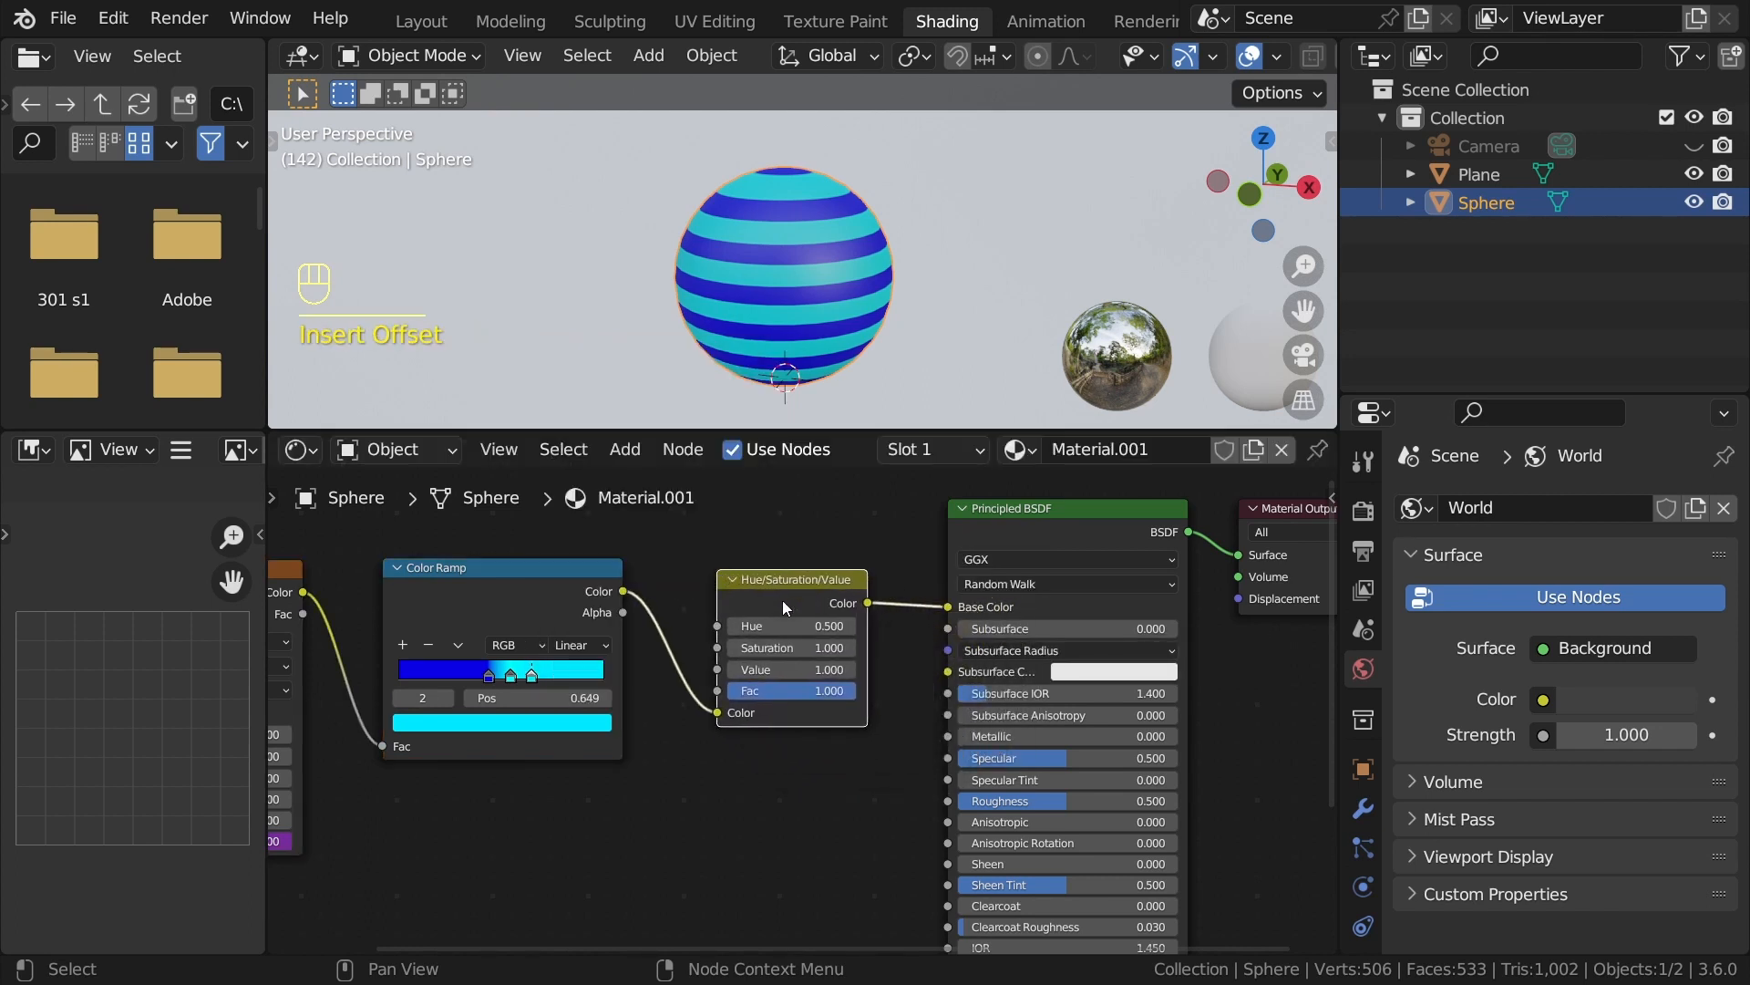
Try Hue values of 0.770 and 0.460 on the Hue/Saturation/Value node, and delete the node while keeping the link connected.
scroll(805, 625, up, 2)
middle_drag(729, 579, 766, 674)
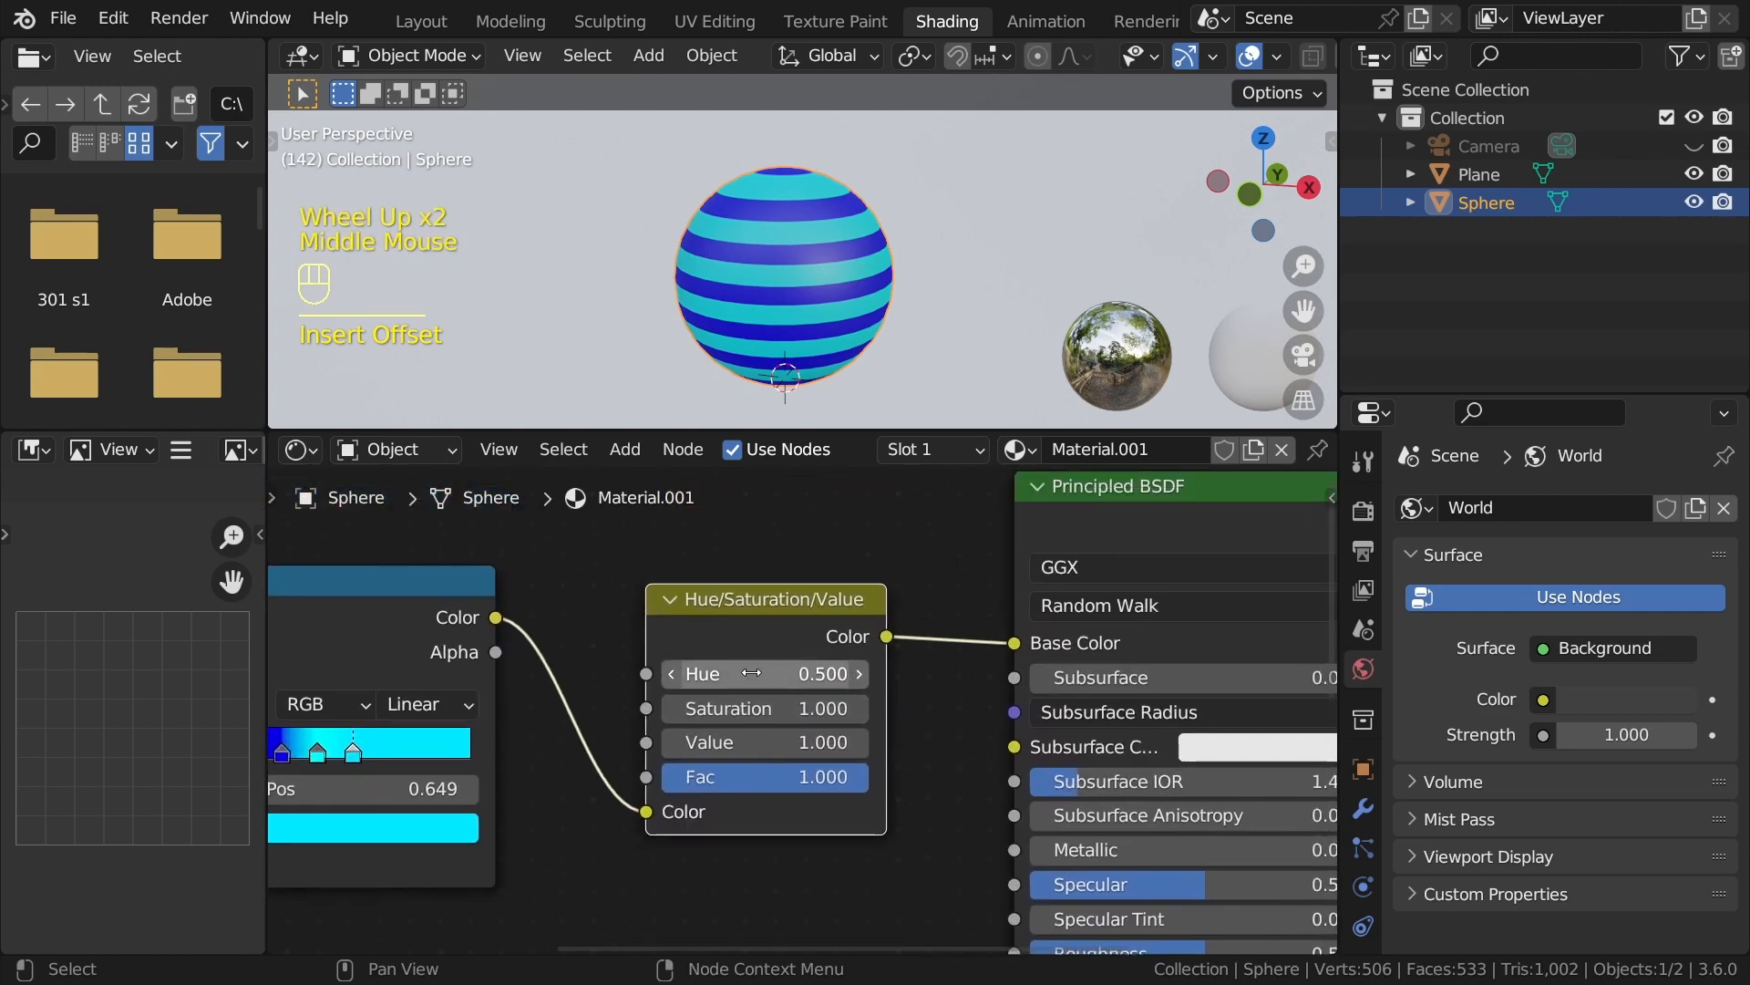
shift+drag(766, 673, 863, 674)
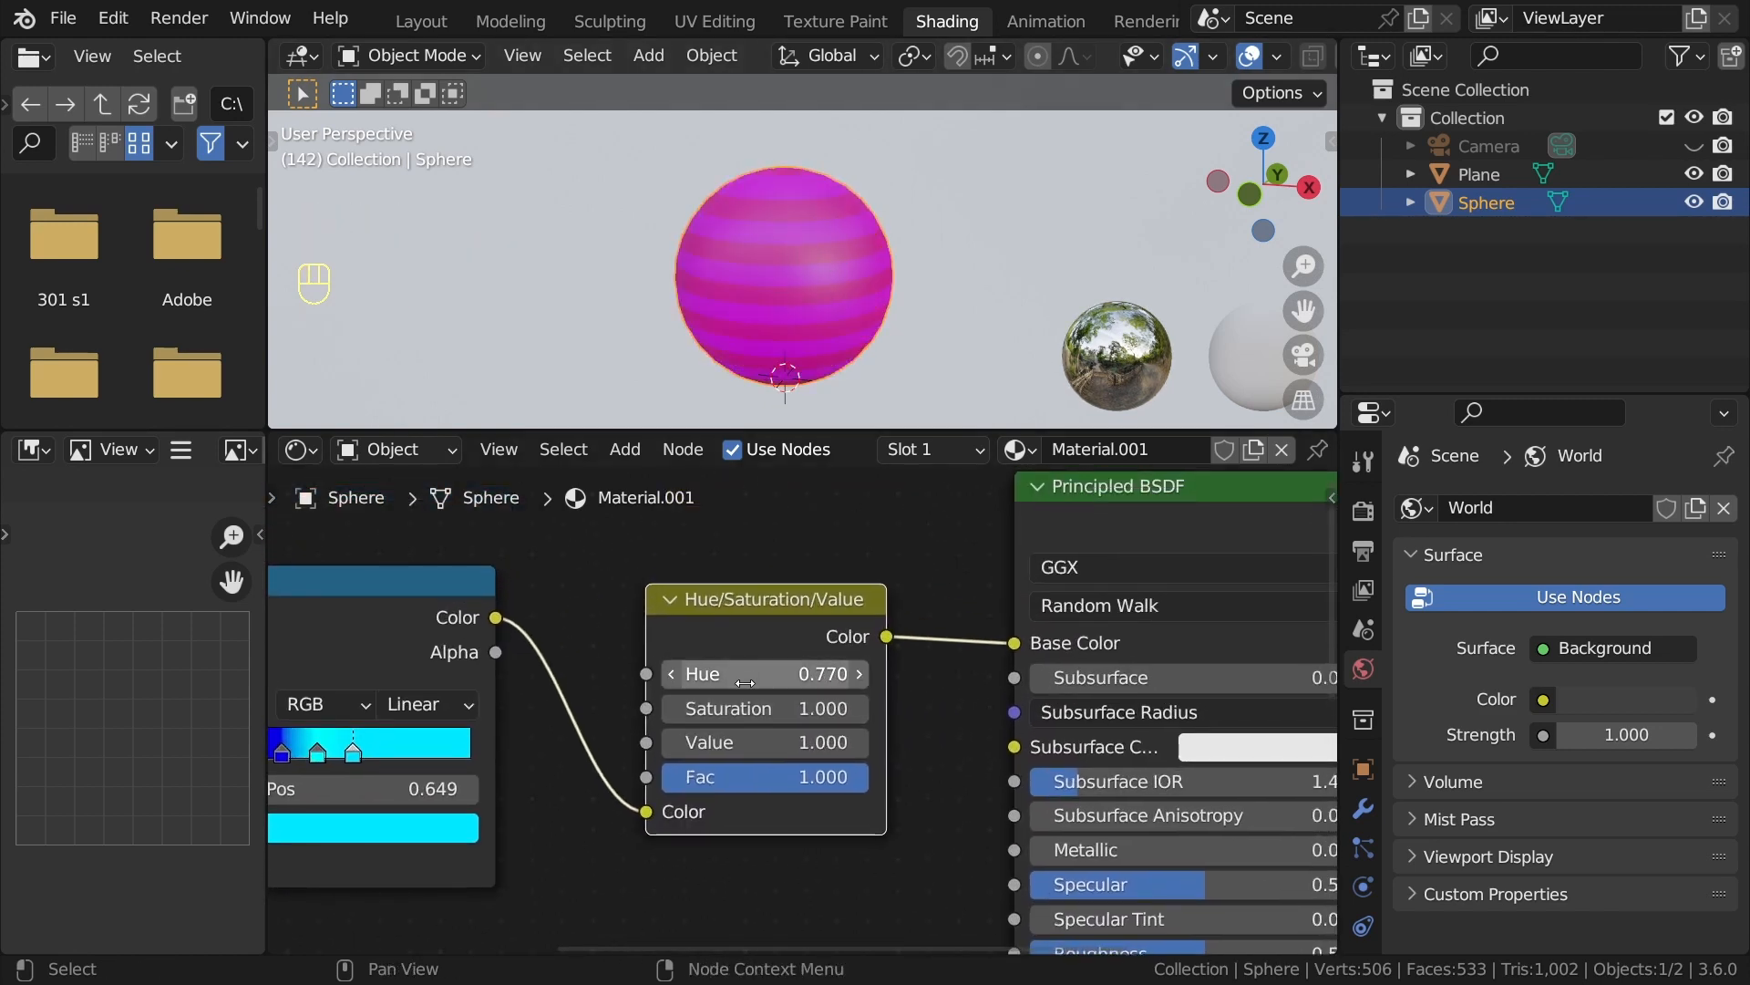
shift+drag(740, 674, 638, 673)
middle_drag(671, 674, 906, 636)
ctrl+click(905, 636)
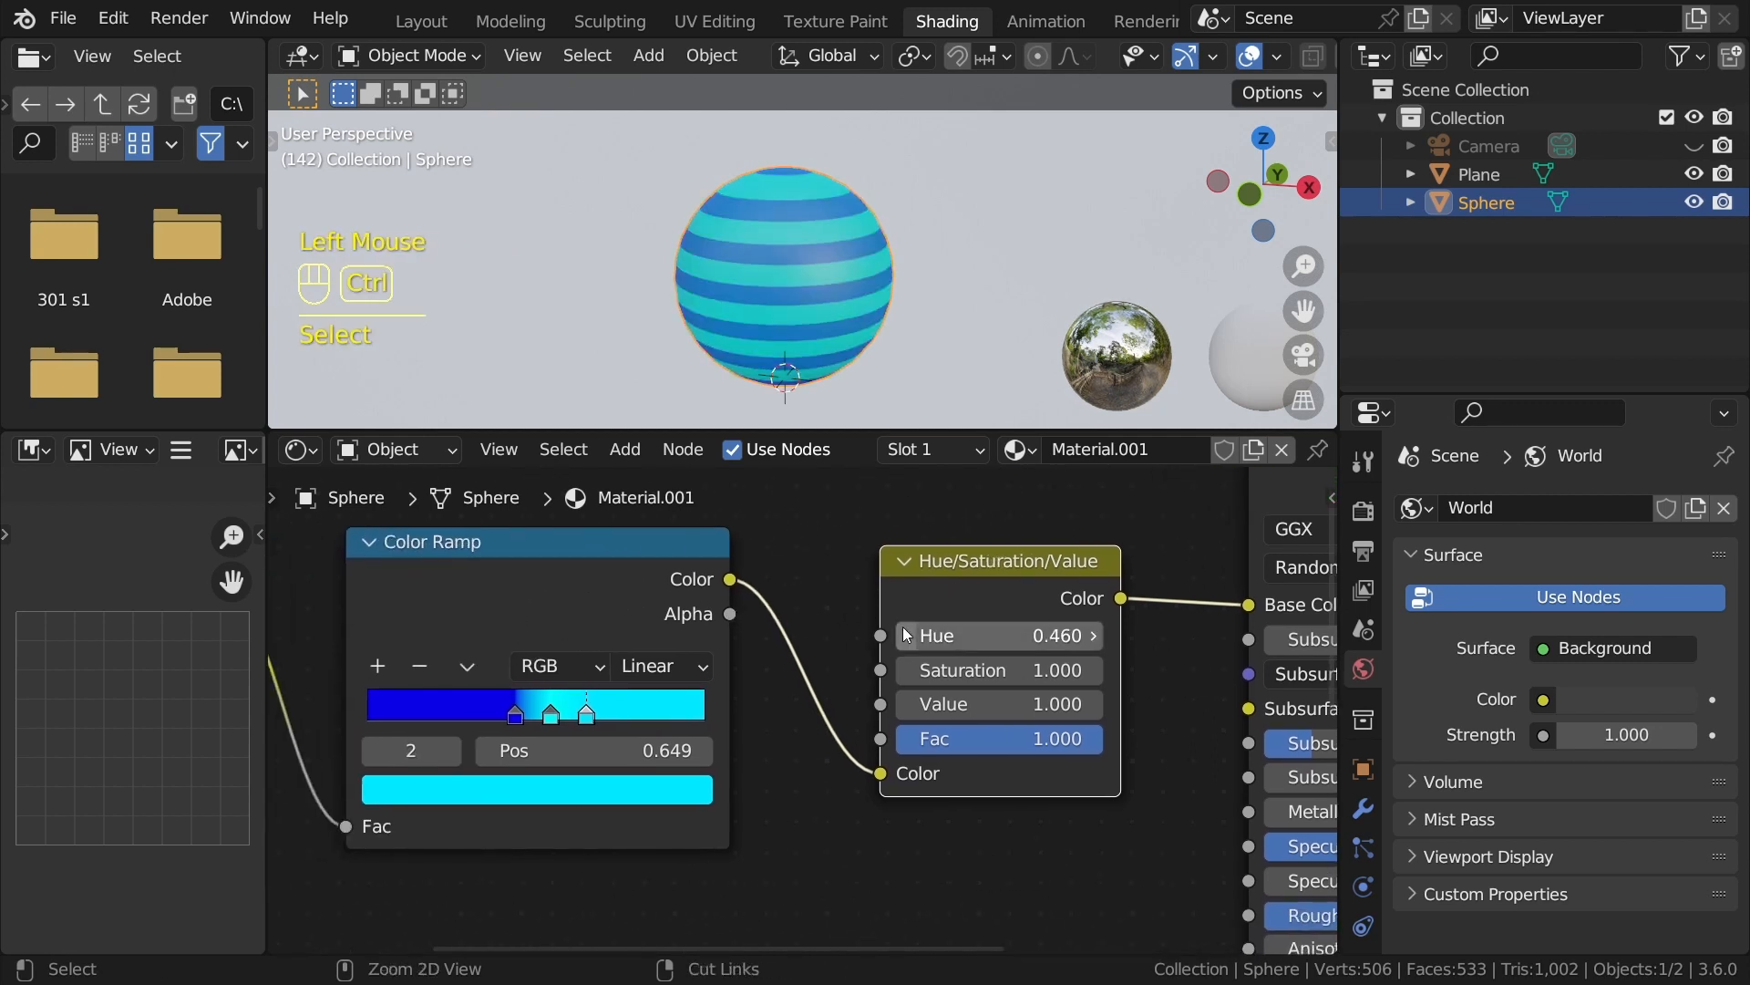
key(ctrl+x)
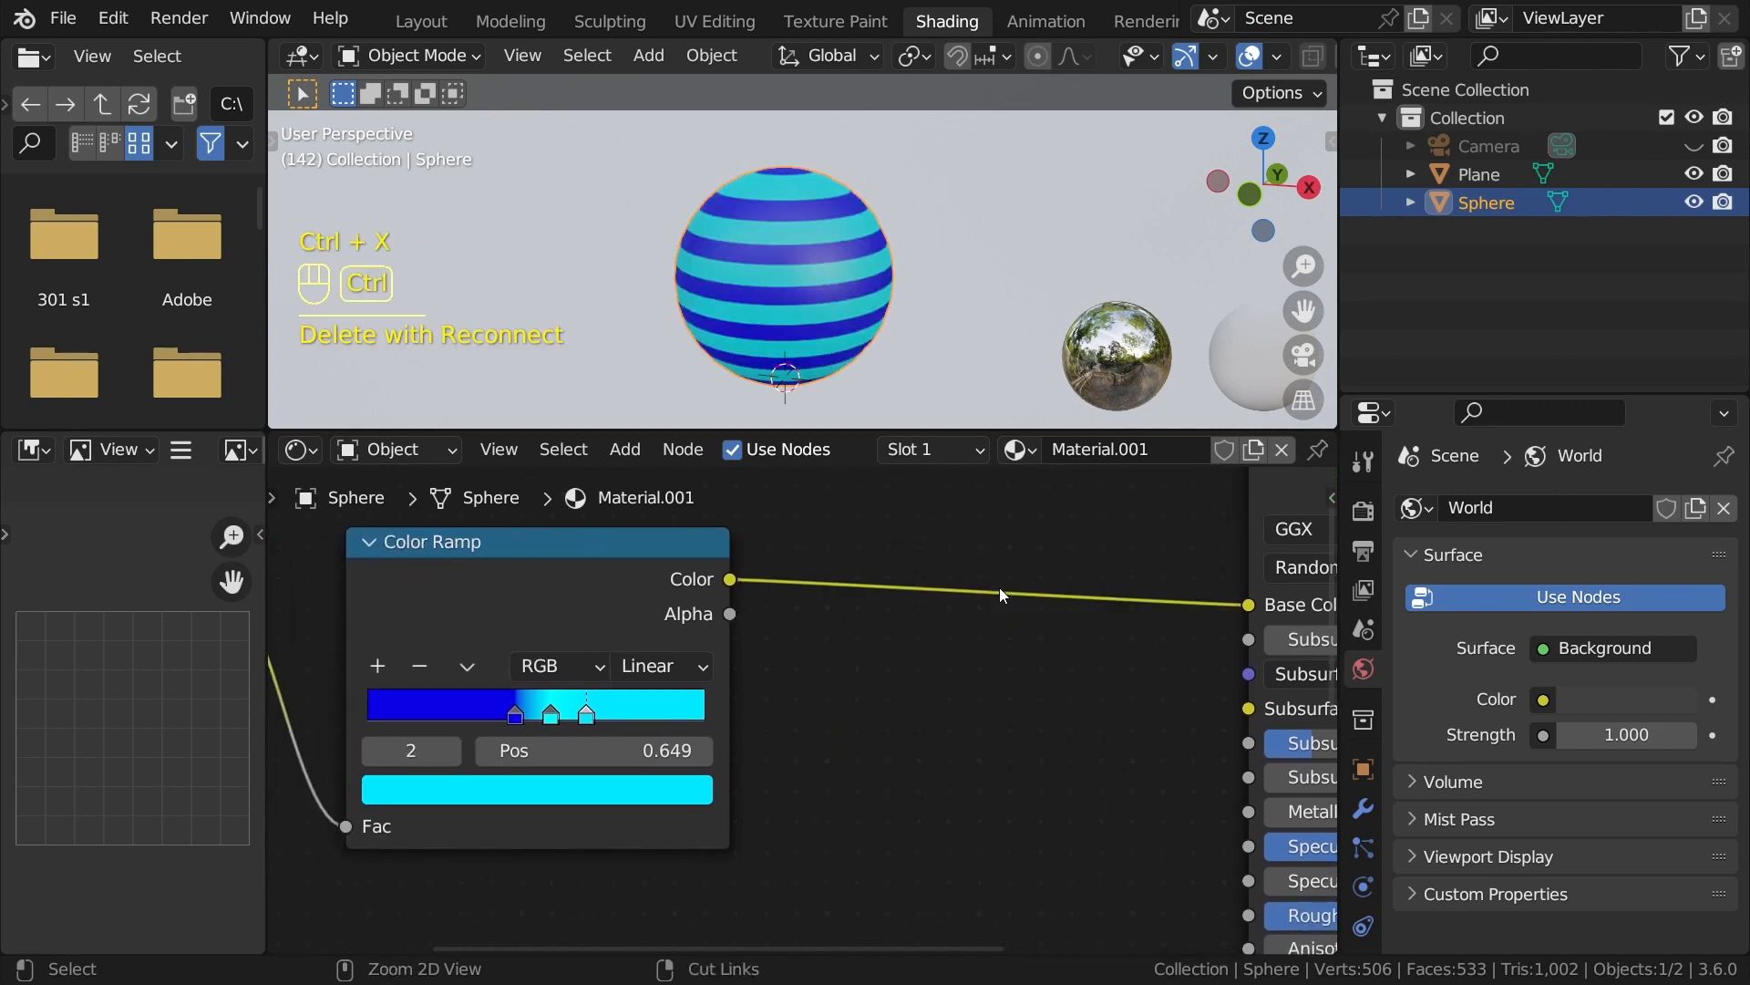
Recolor the Color Ramp's blue stop at 0.437 to black.
click(529, 718)
click(532, 790)
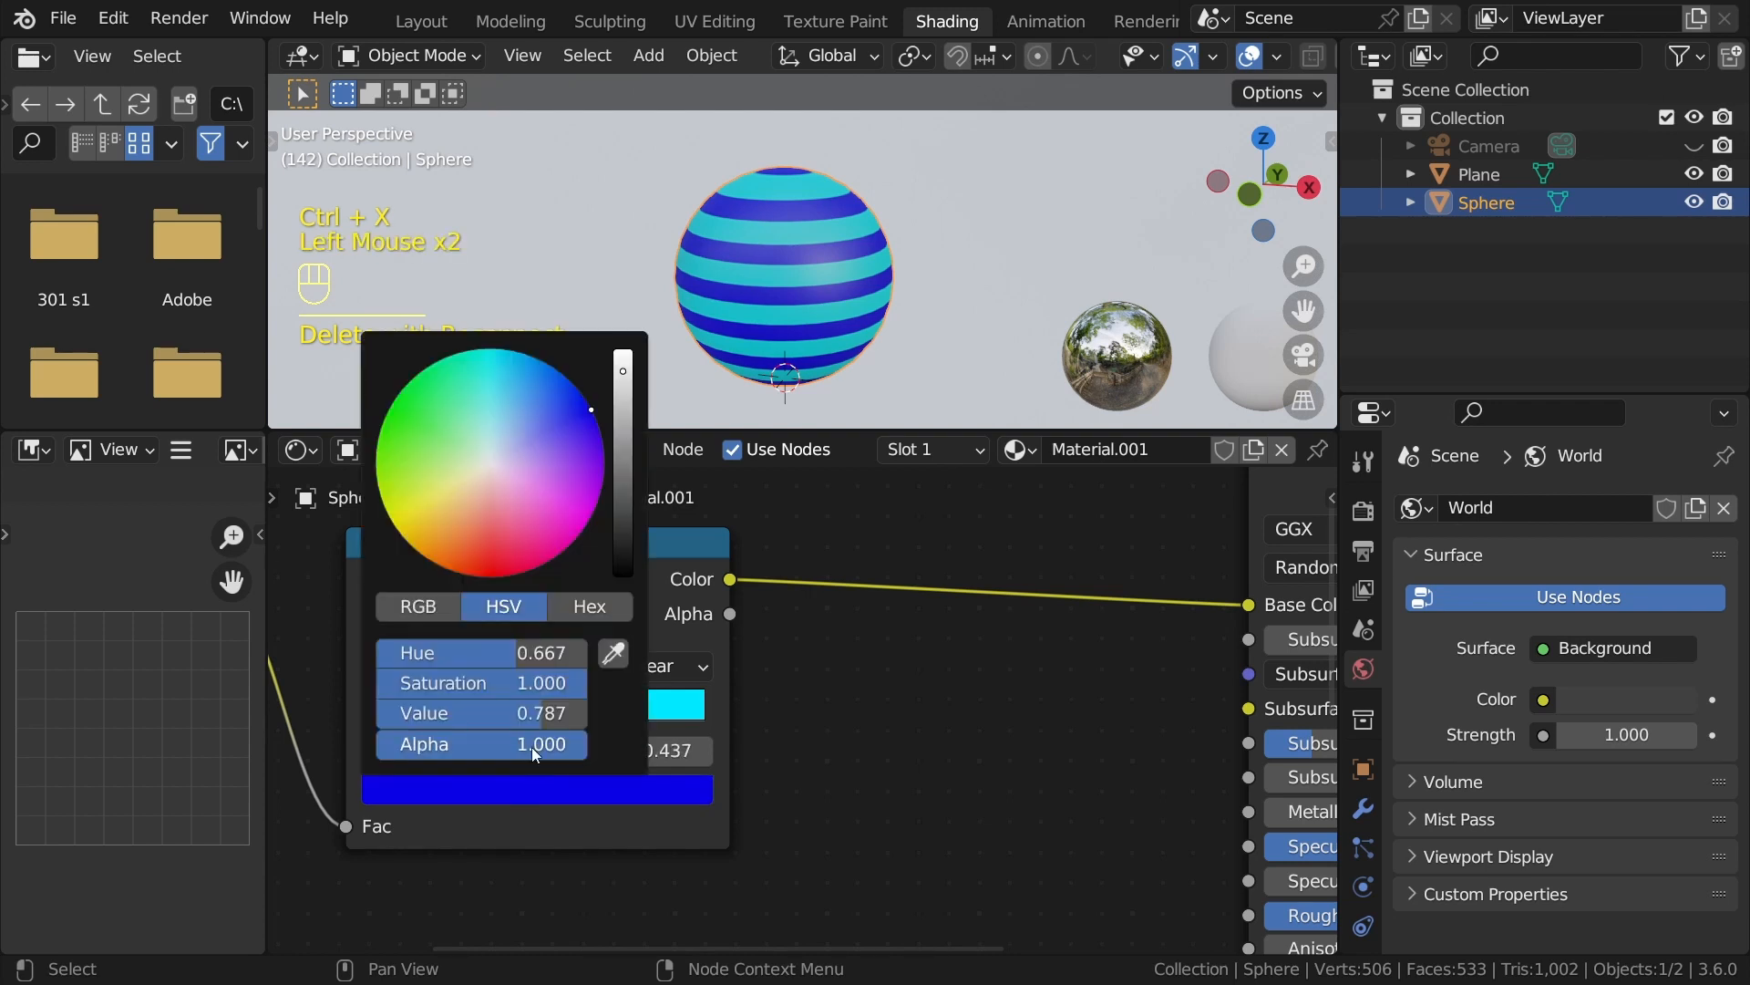
mouse_move(500, 463)
mouse_down()
mouse_move(490, 573)
mouse_move(496, 454)
mouse_up()
scroll(496, 454, down, 9)
scroll(496, 454, down, 7)
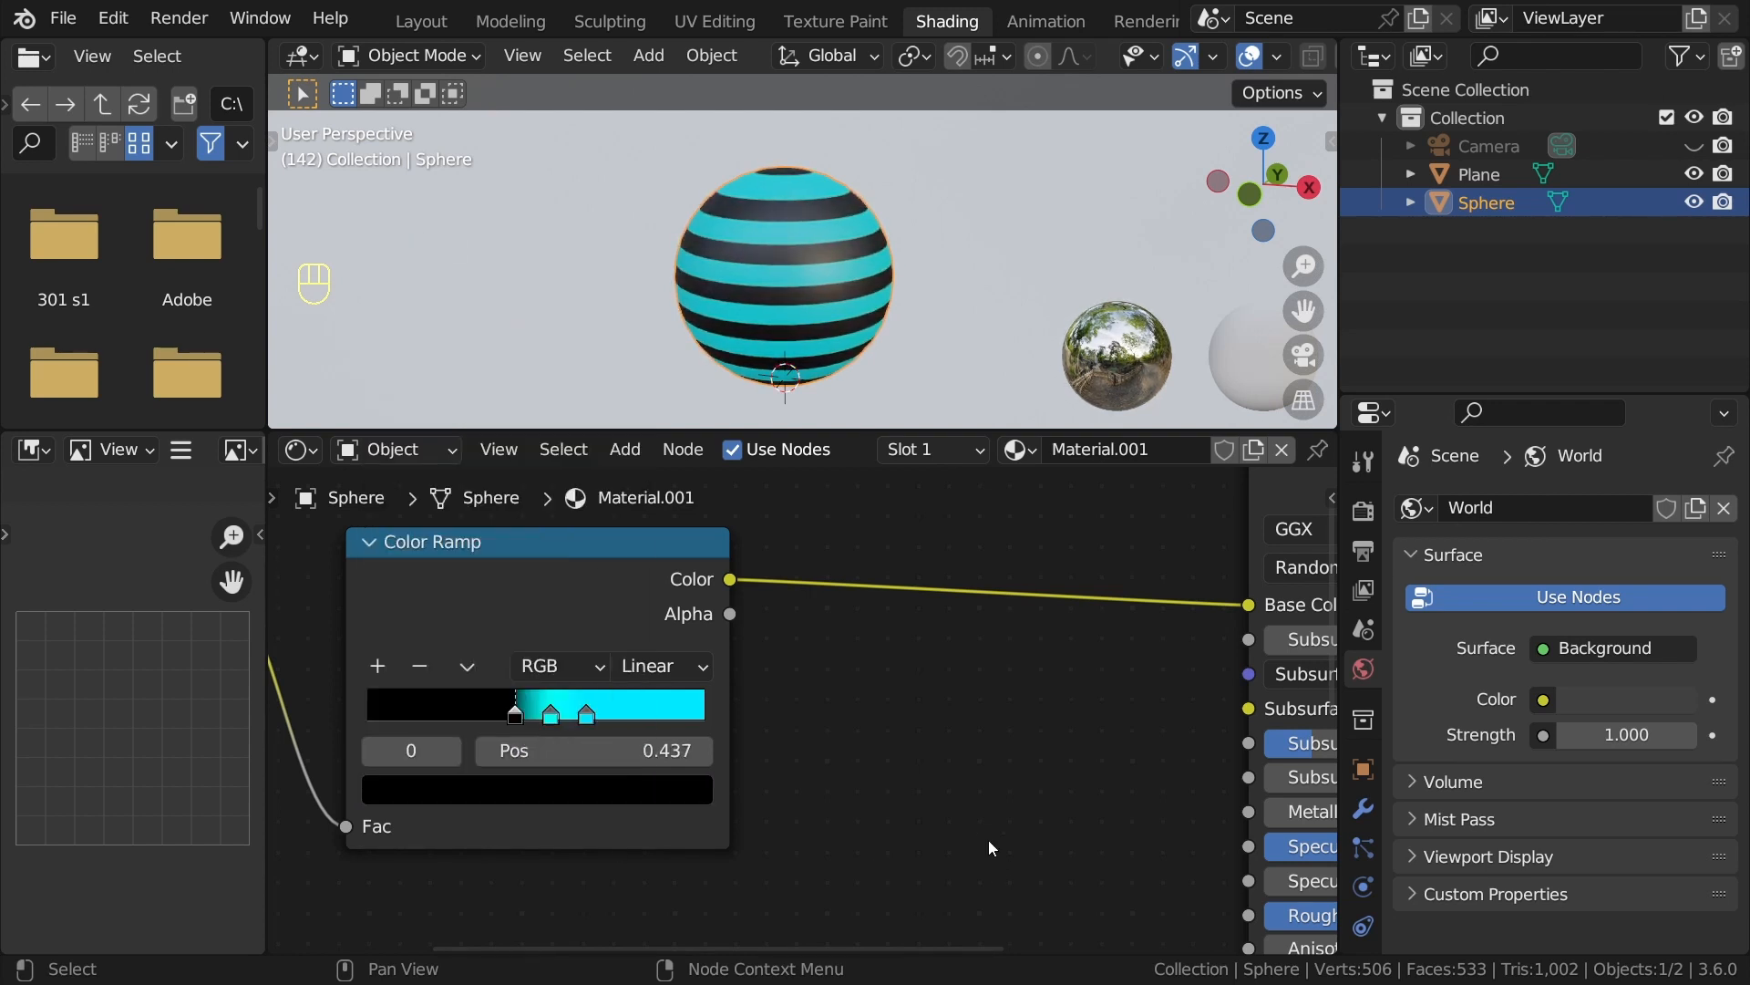
Recolor the Color Ramp's cyan stop at 0.649 to white.
click(591, 714)
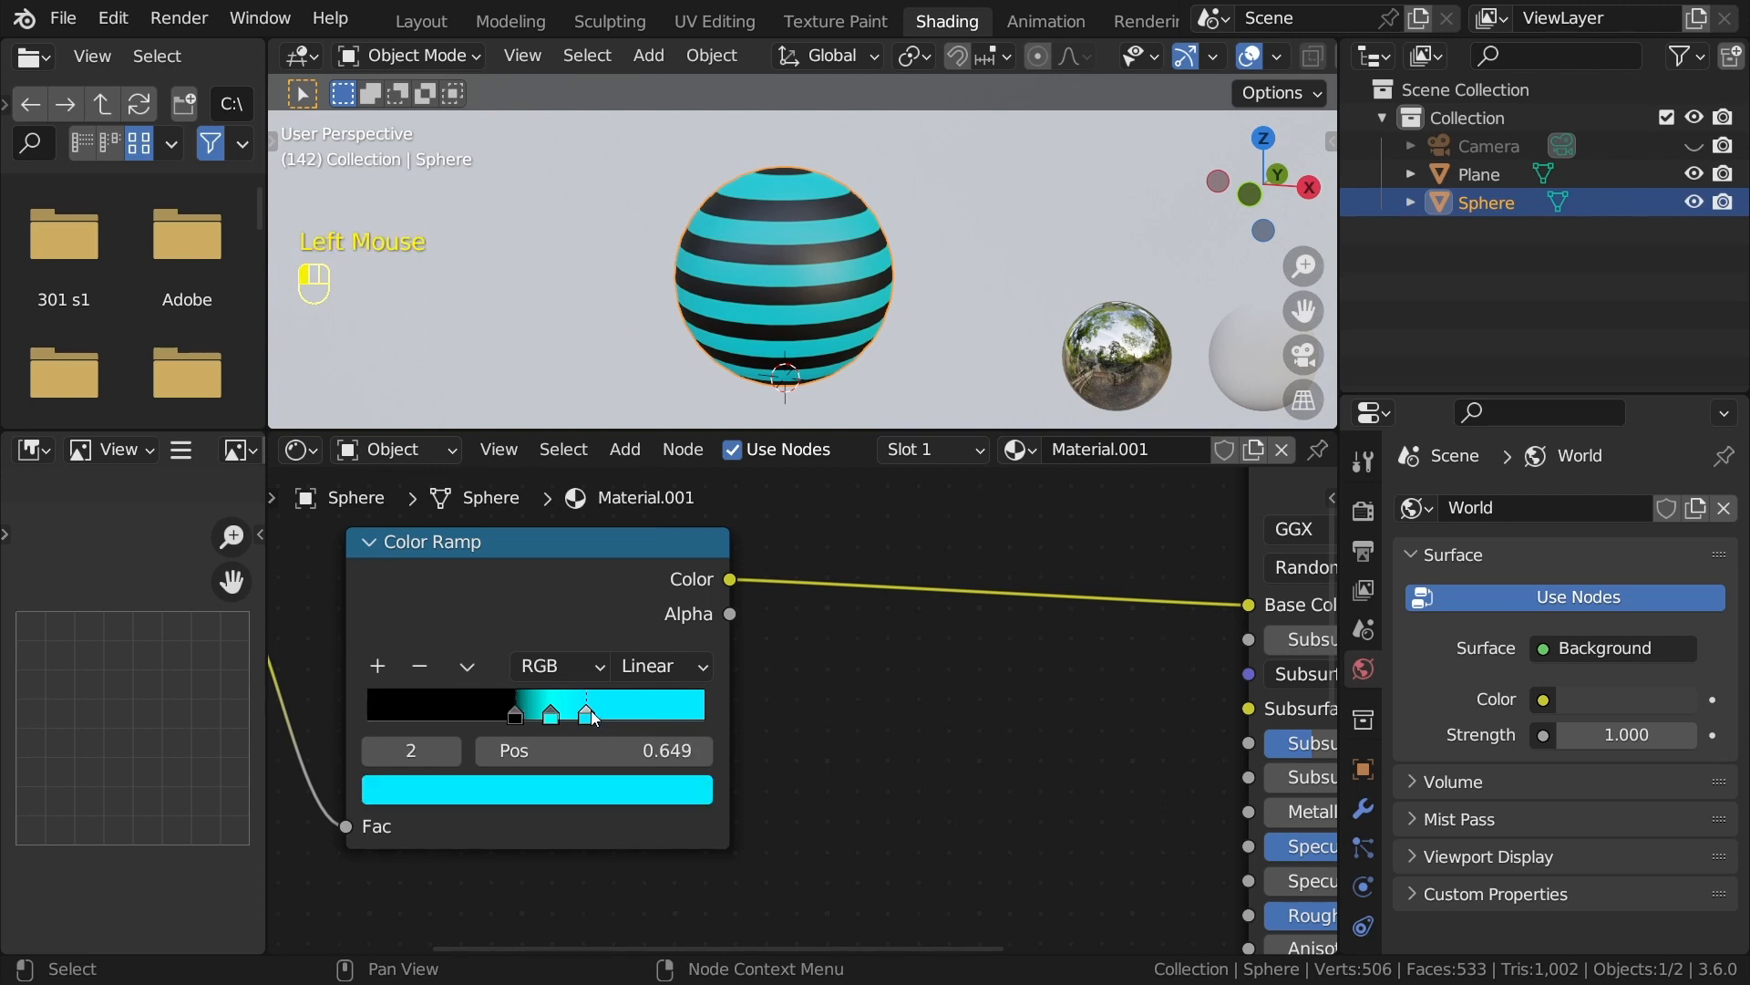
click(547, 784)
click(490, 470)
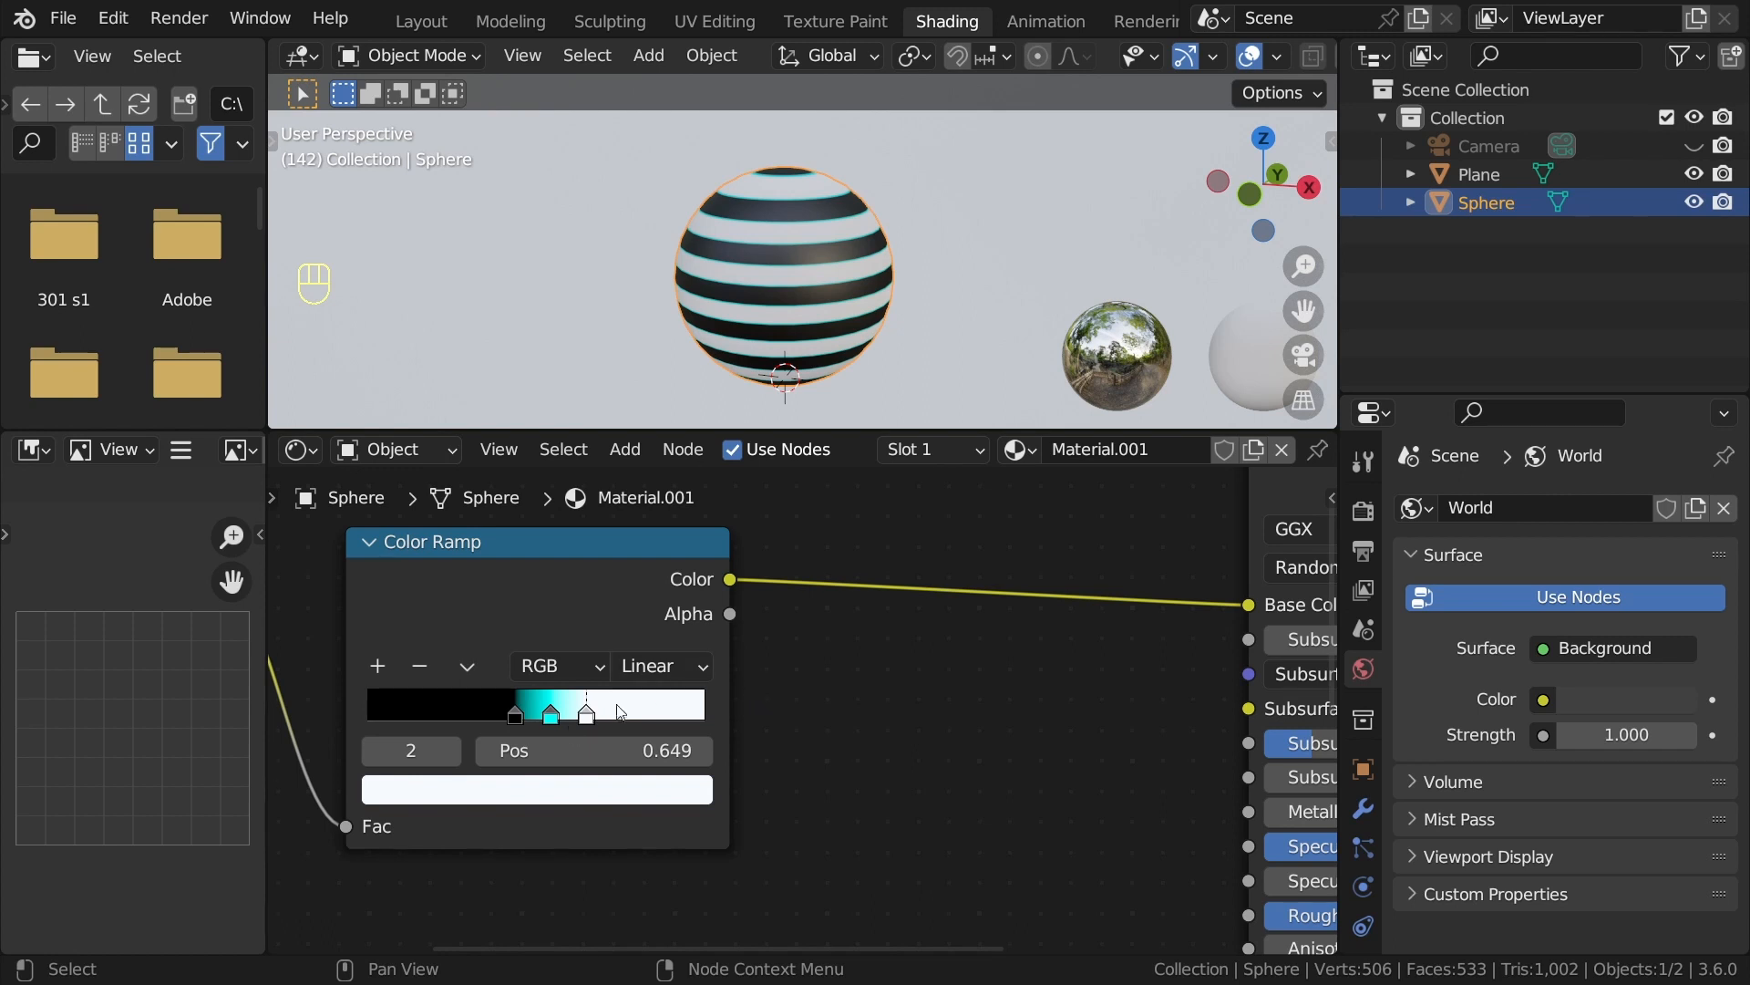
drag(523, 712, 492, 712)
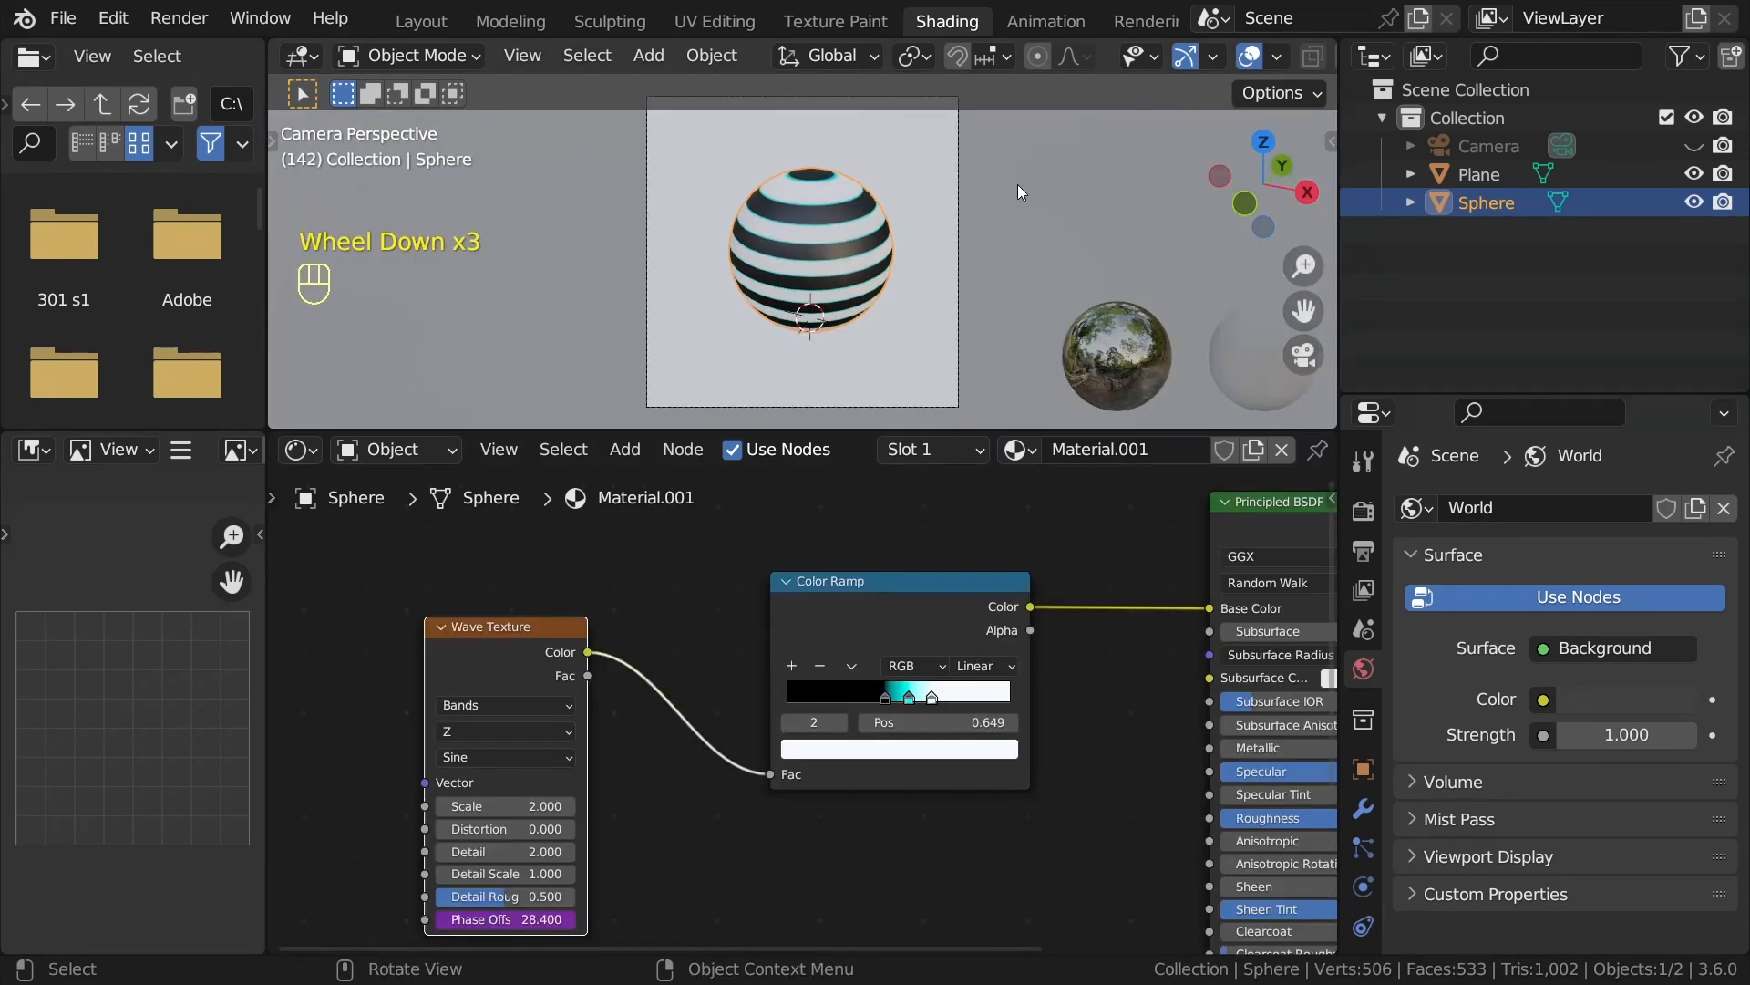
Select the plane and assign the existing striped material Material.001 to it.
click(973, 179)
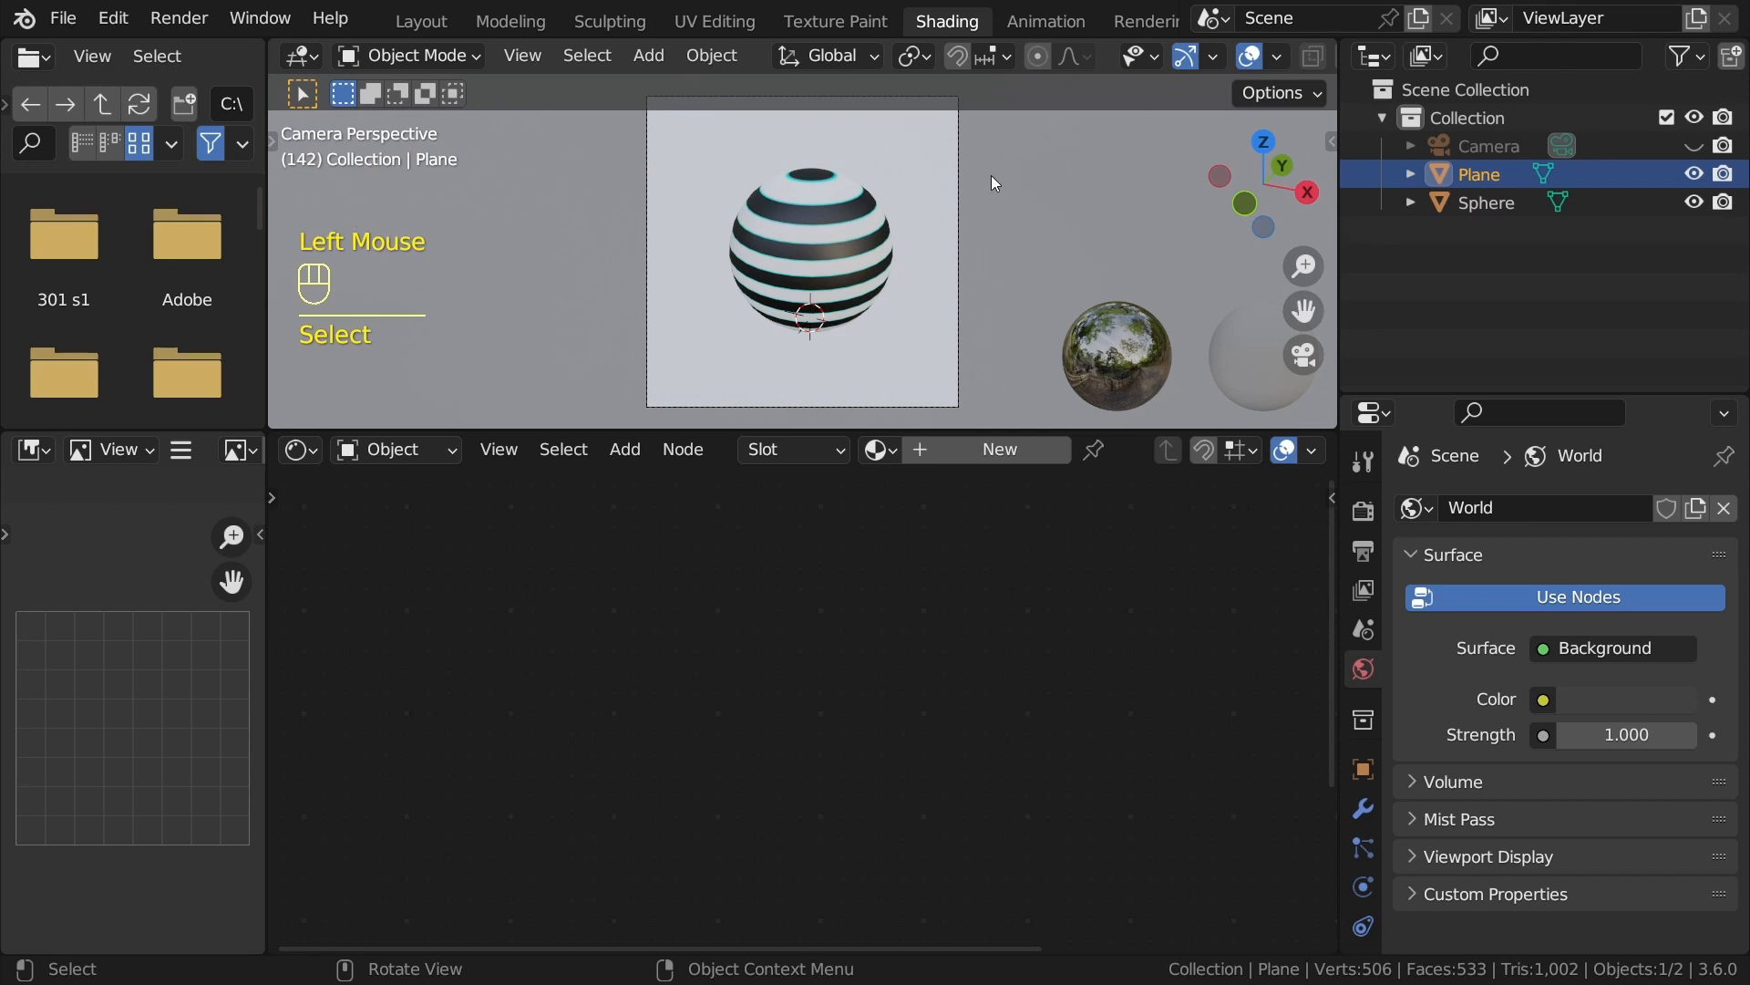
click(1048, 142)
scroll(1032, 171, down, 2)
scroll(1034, 178, down, 3)
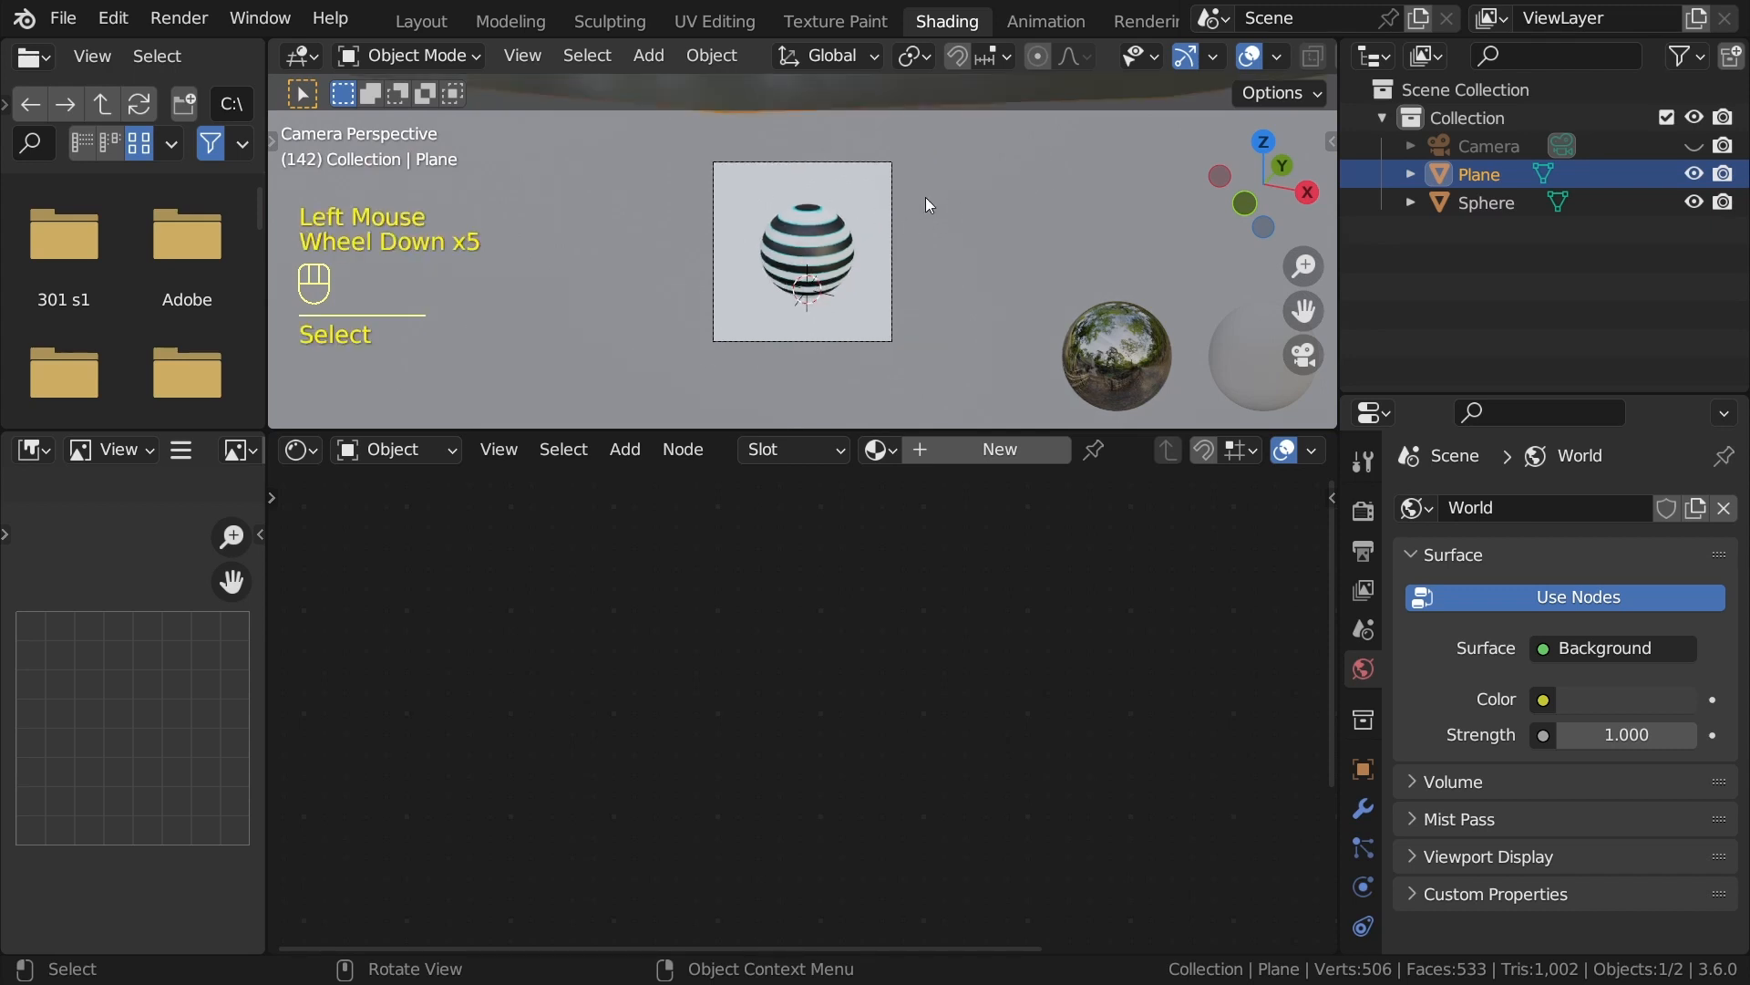
scroll(972, 229, up, 2)
scroll(981, 213, down, 1)
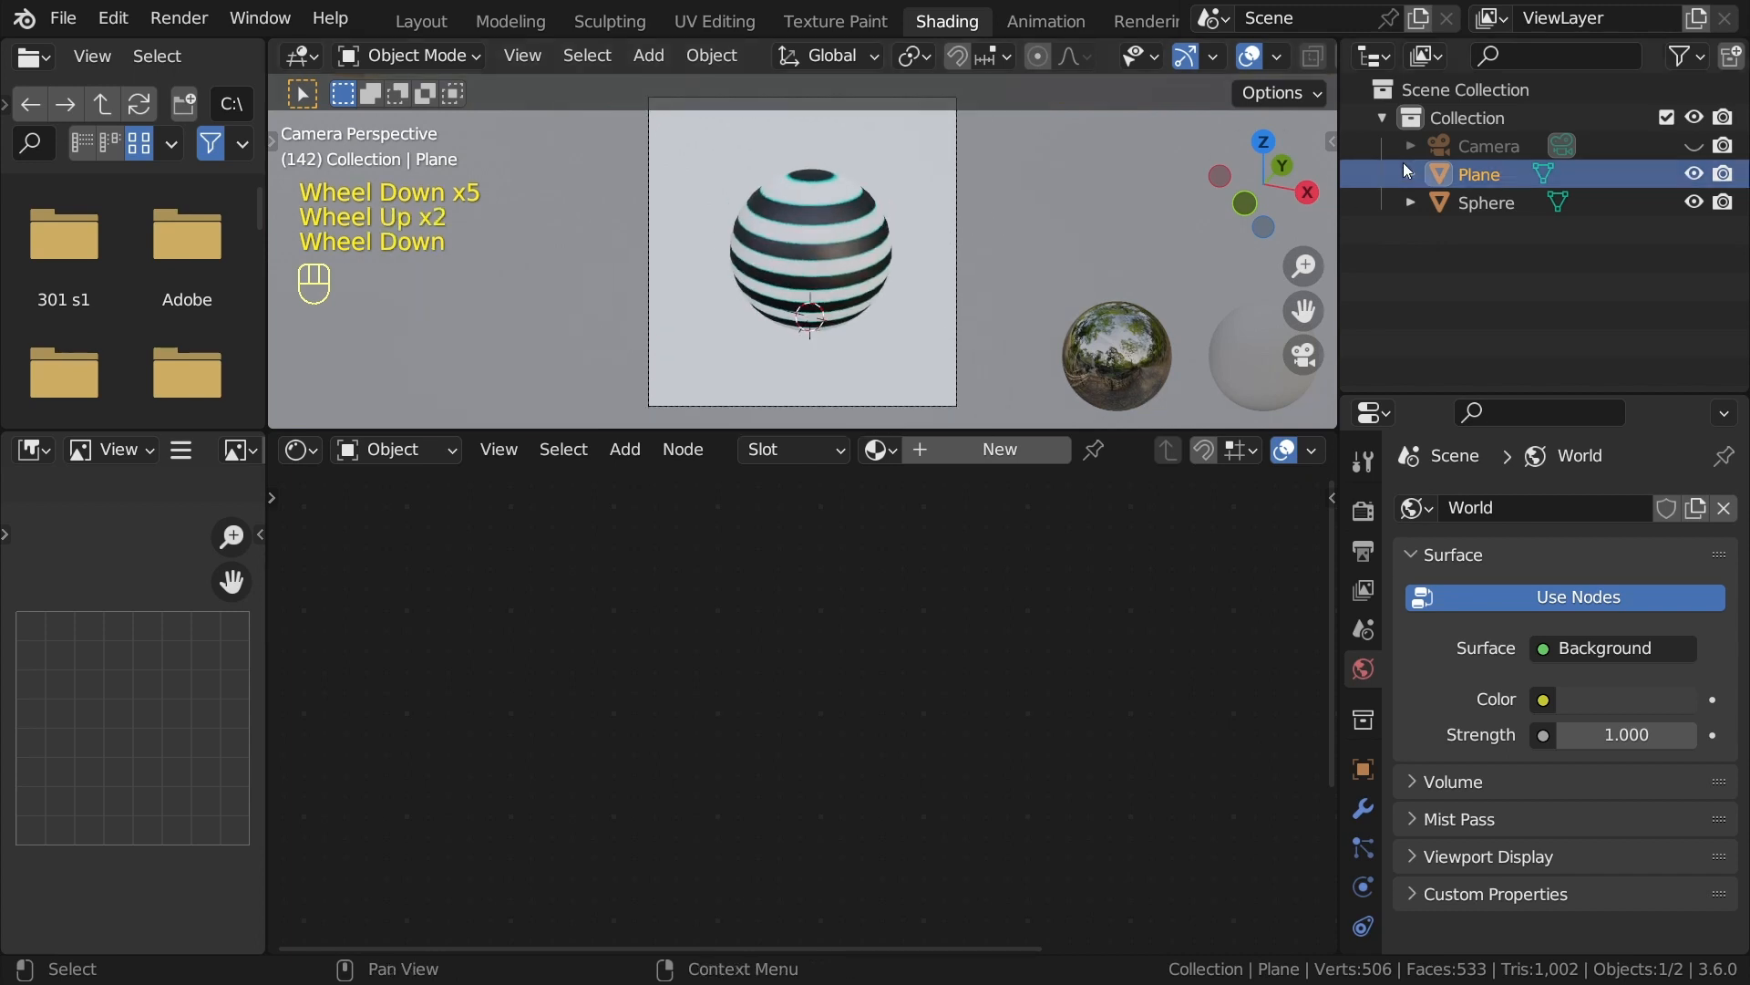
click(1449, 173)
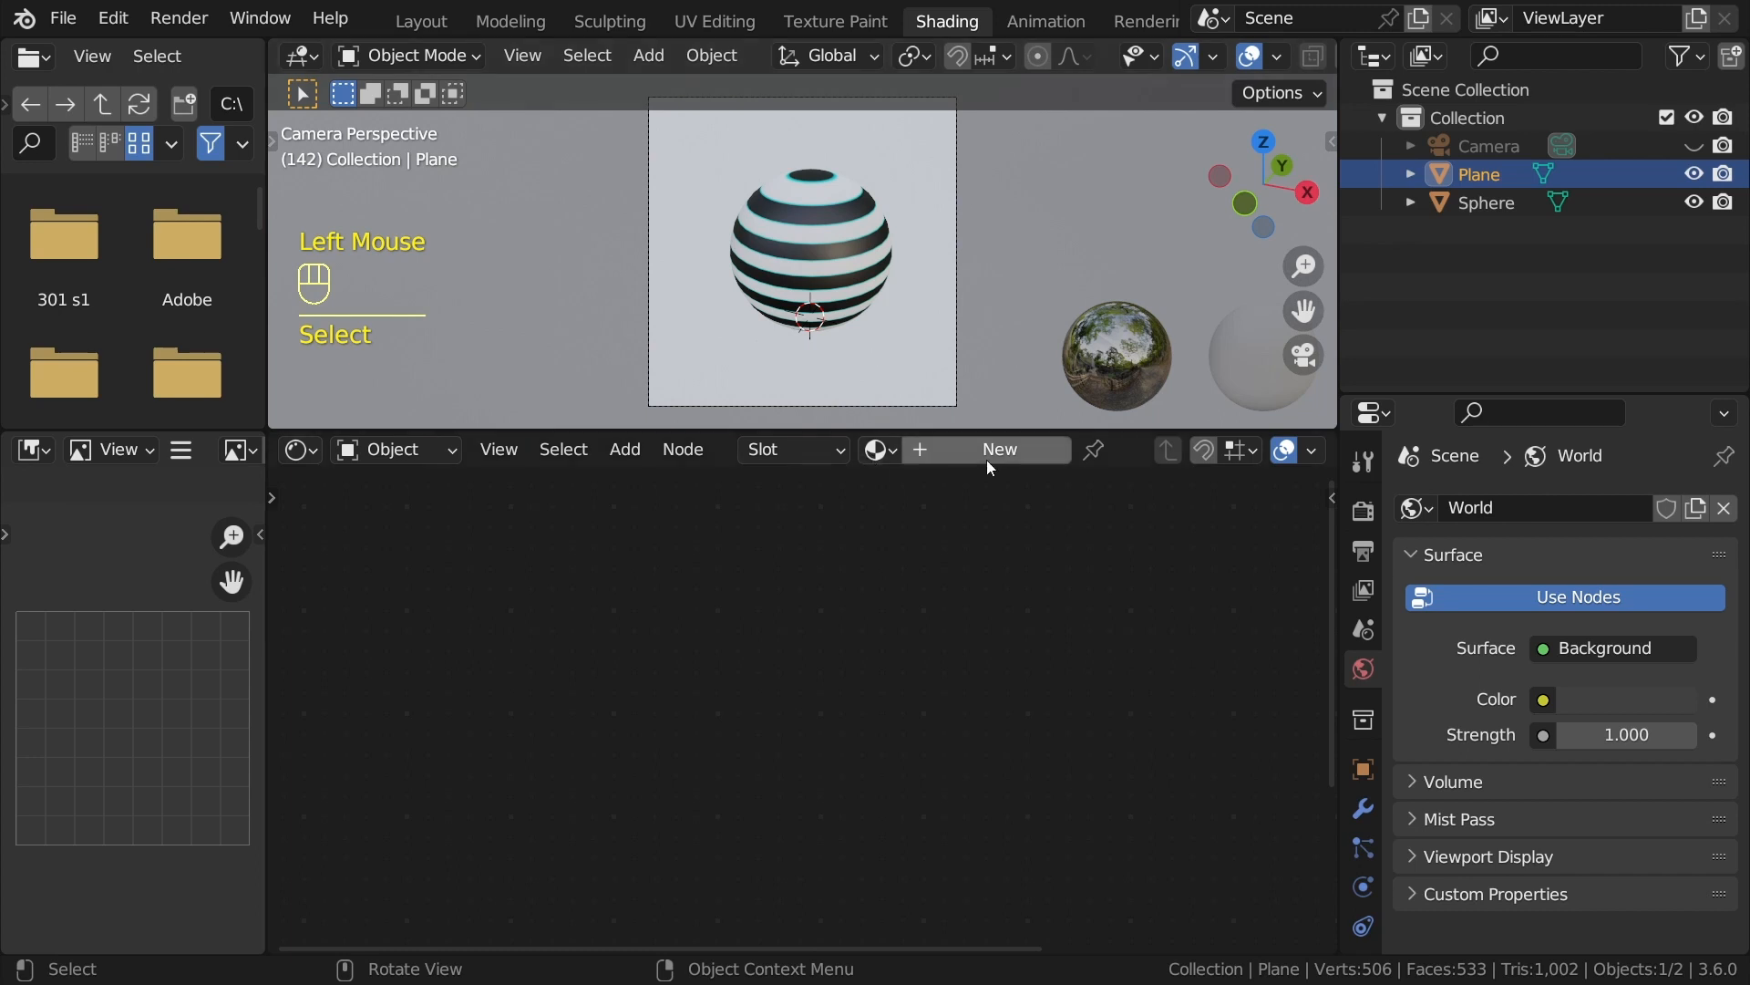
click(880, 450)
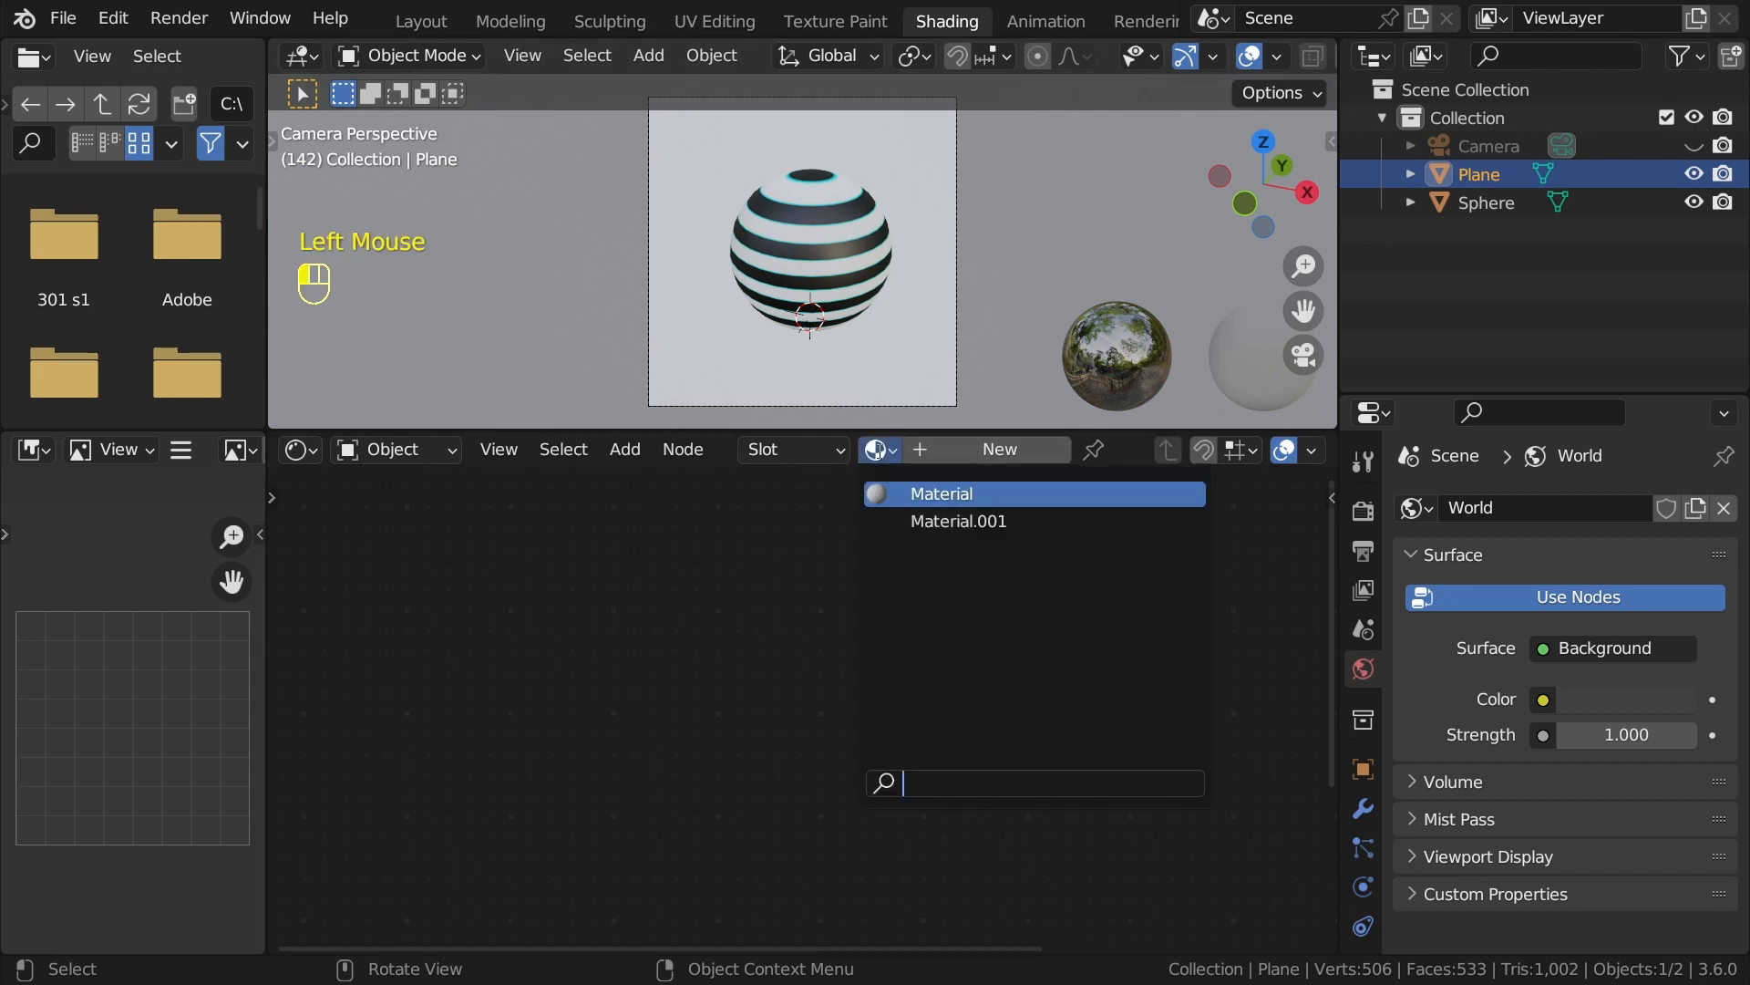
click(914, 521)
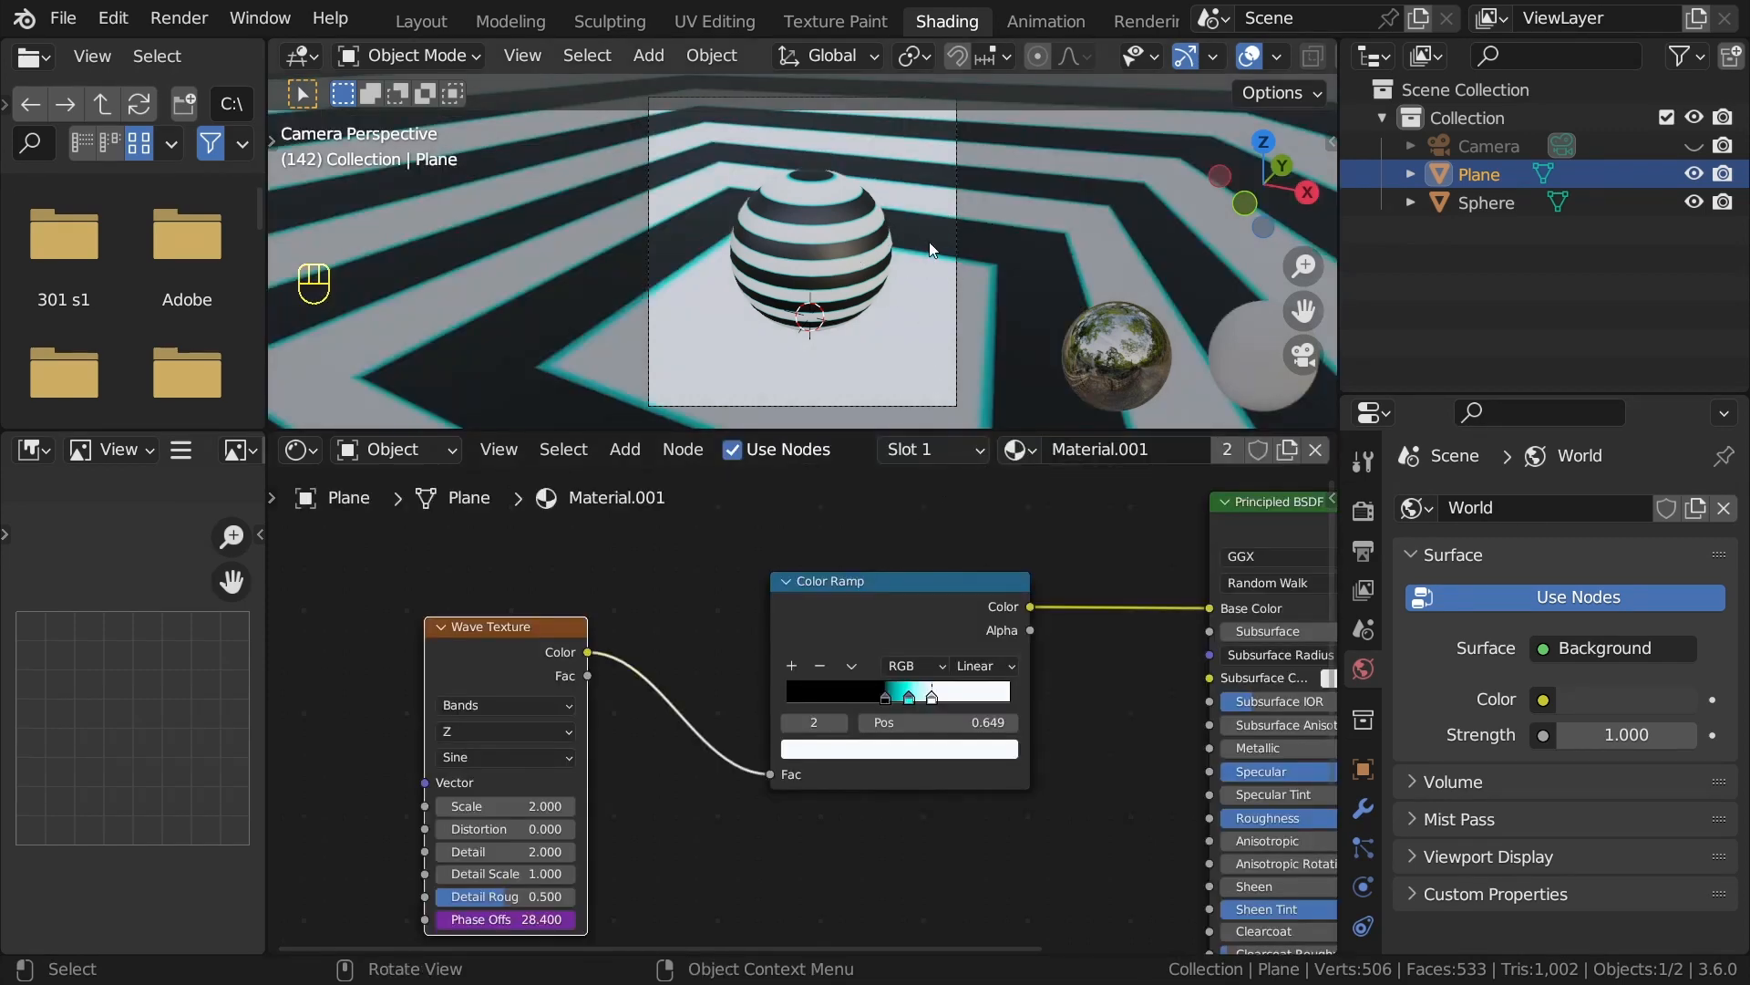
Undo the subdivision just tried on the plane.
key(ctrl+z)
key(ctrl+z)
scroll(1119, 105, down, 2)
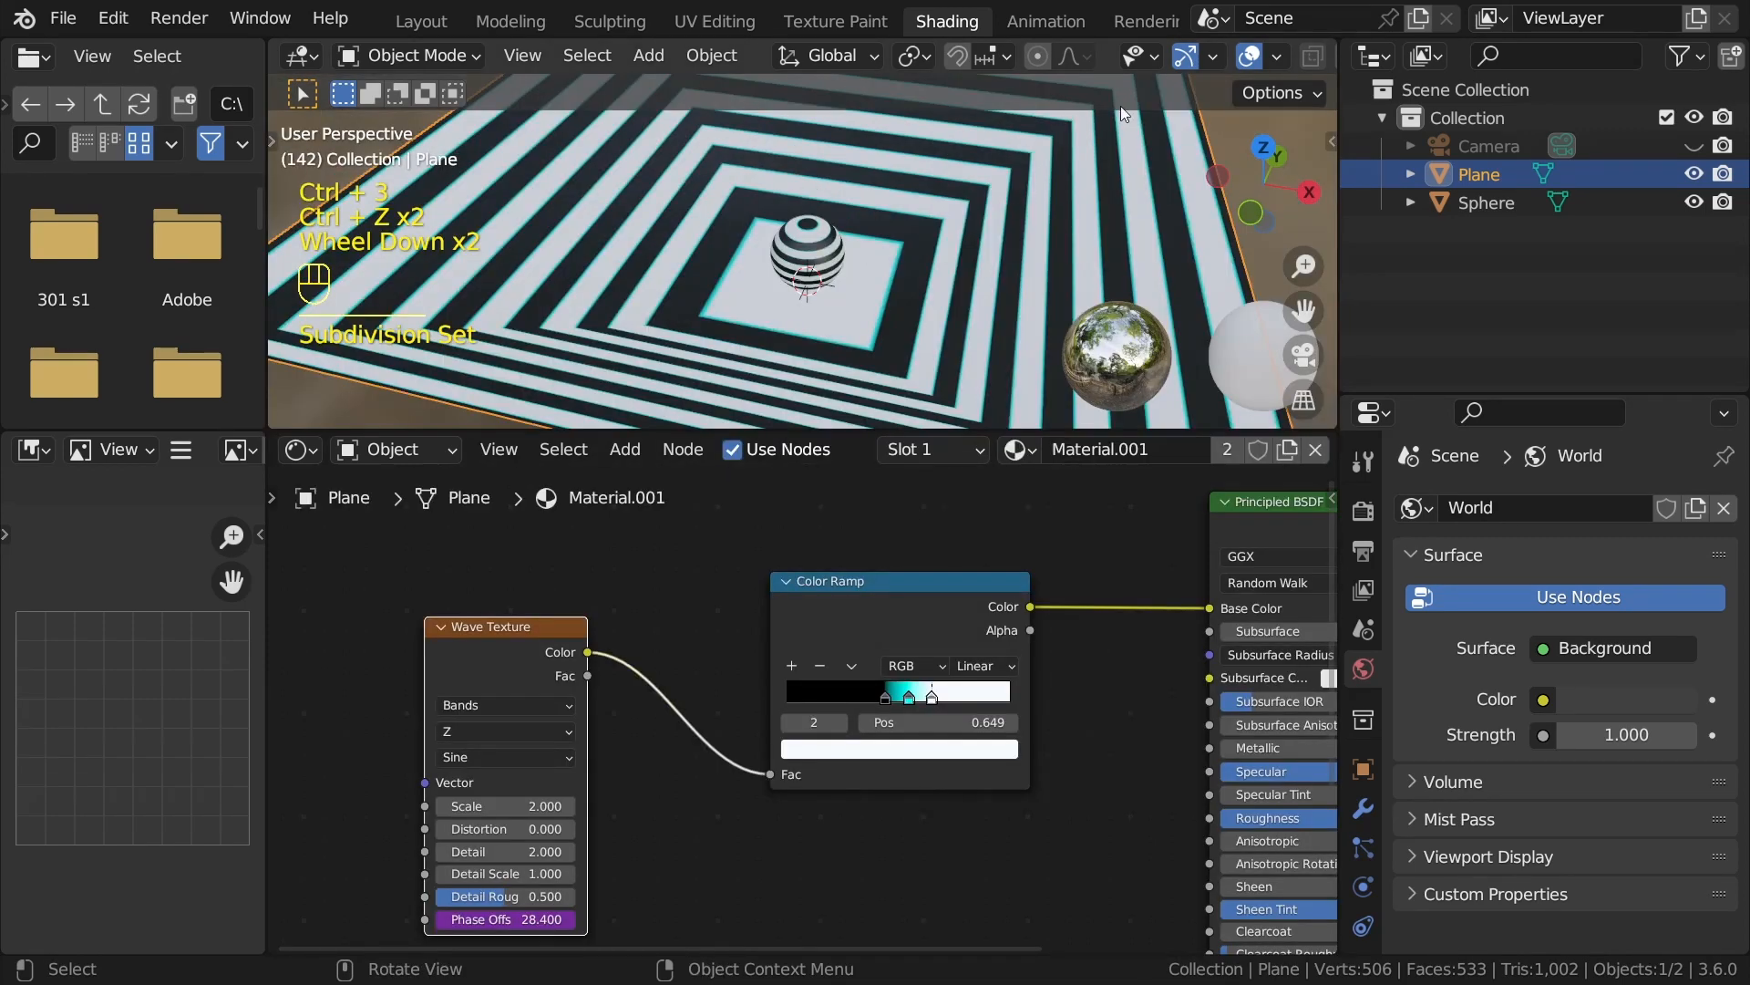
scroll(1062, 69, down, 4)
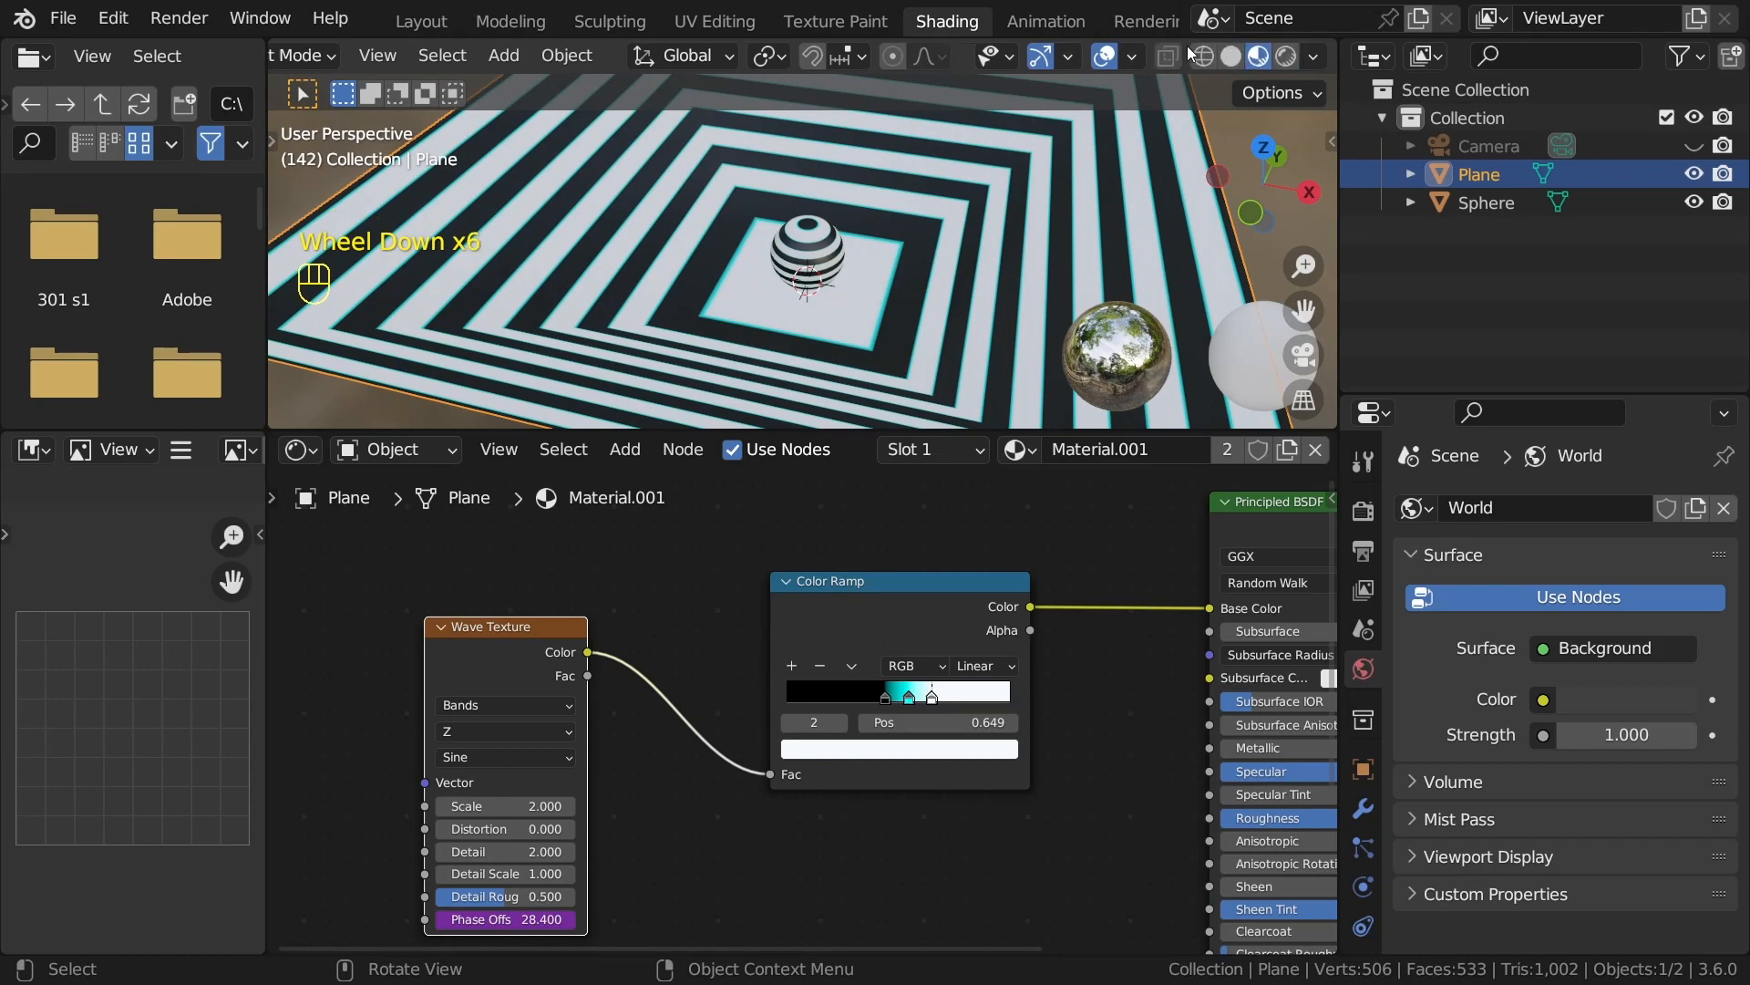
Examine the plane's geometry in Solid shading in a maximized viewport, and return to Material Preview in the normal layout.
click(1230, 56)
mouse_move(939, 261)
middle_down()
mouse_move(803, 232)
mouse_move(981, 291)
middle_up()
right_click(806, 227)
click(741, 275)
middle_drag(882, 192, 937, 250)
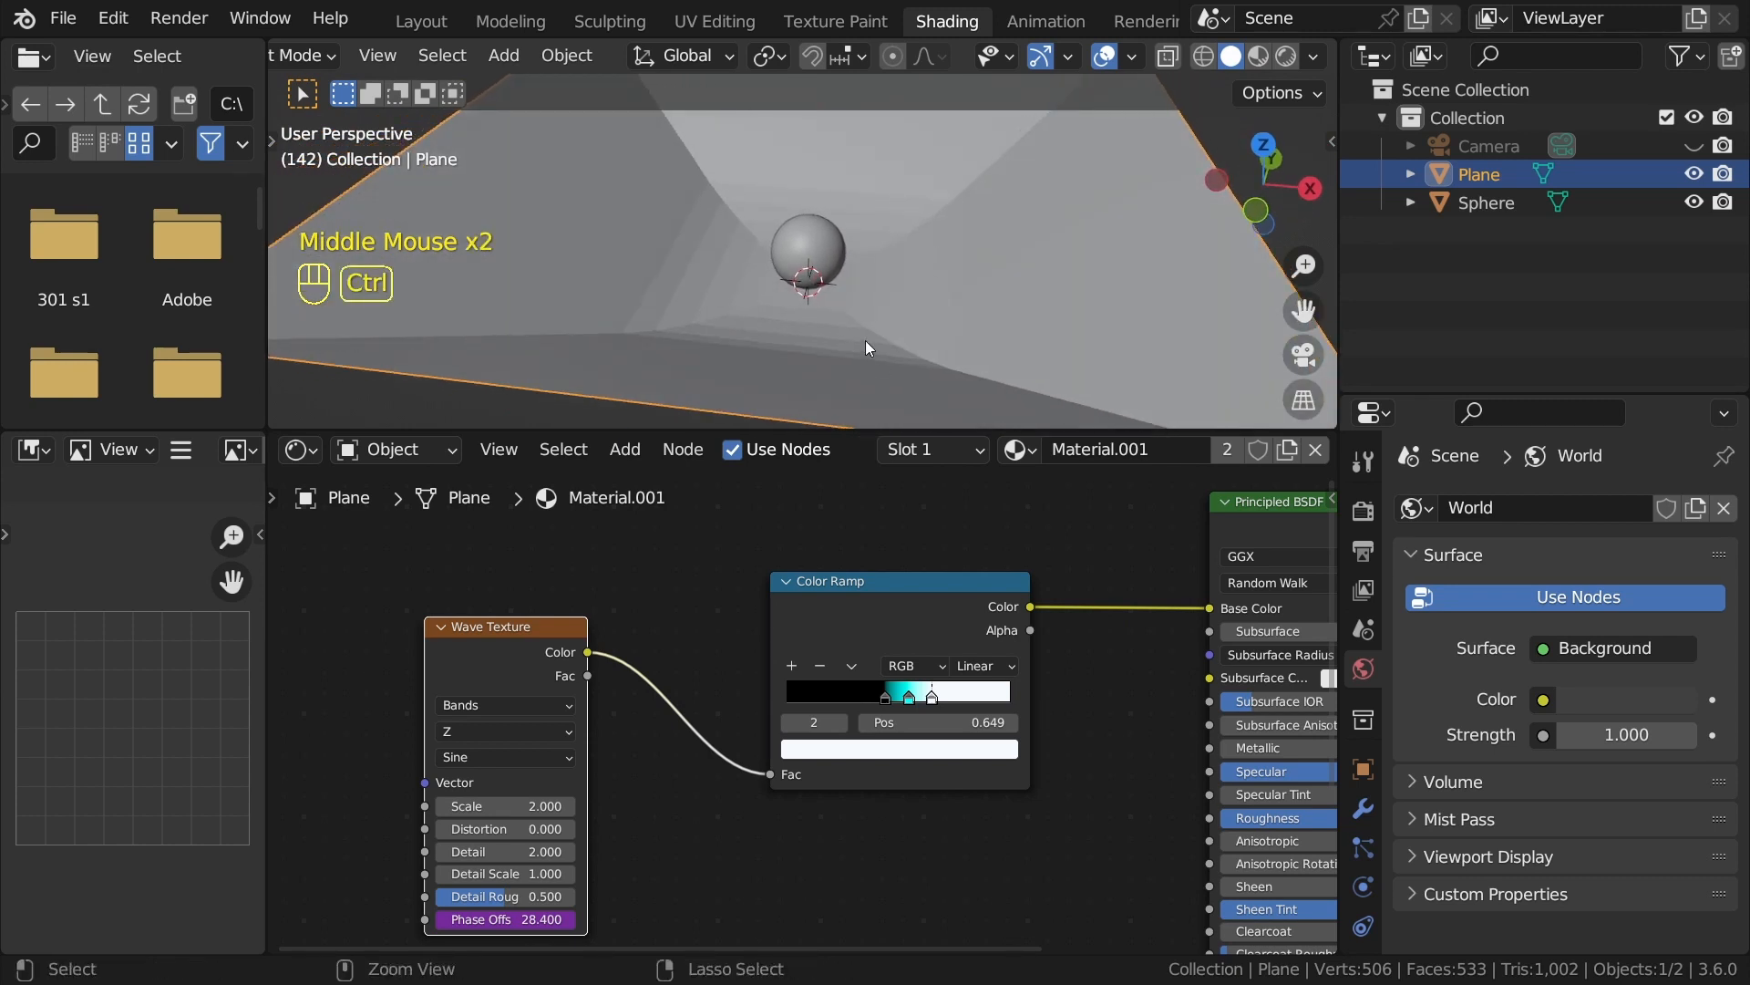
key(ctrl+space)
middle_drag(866, 341, 808, 321)
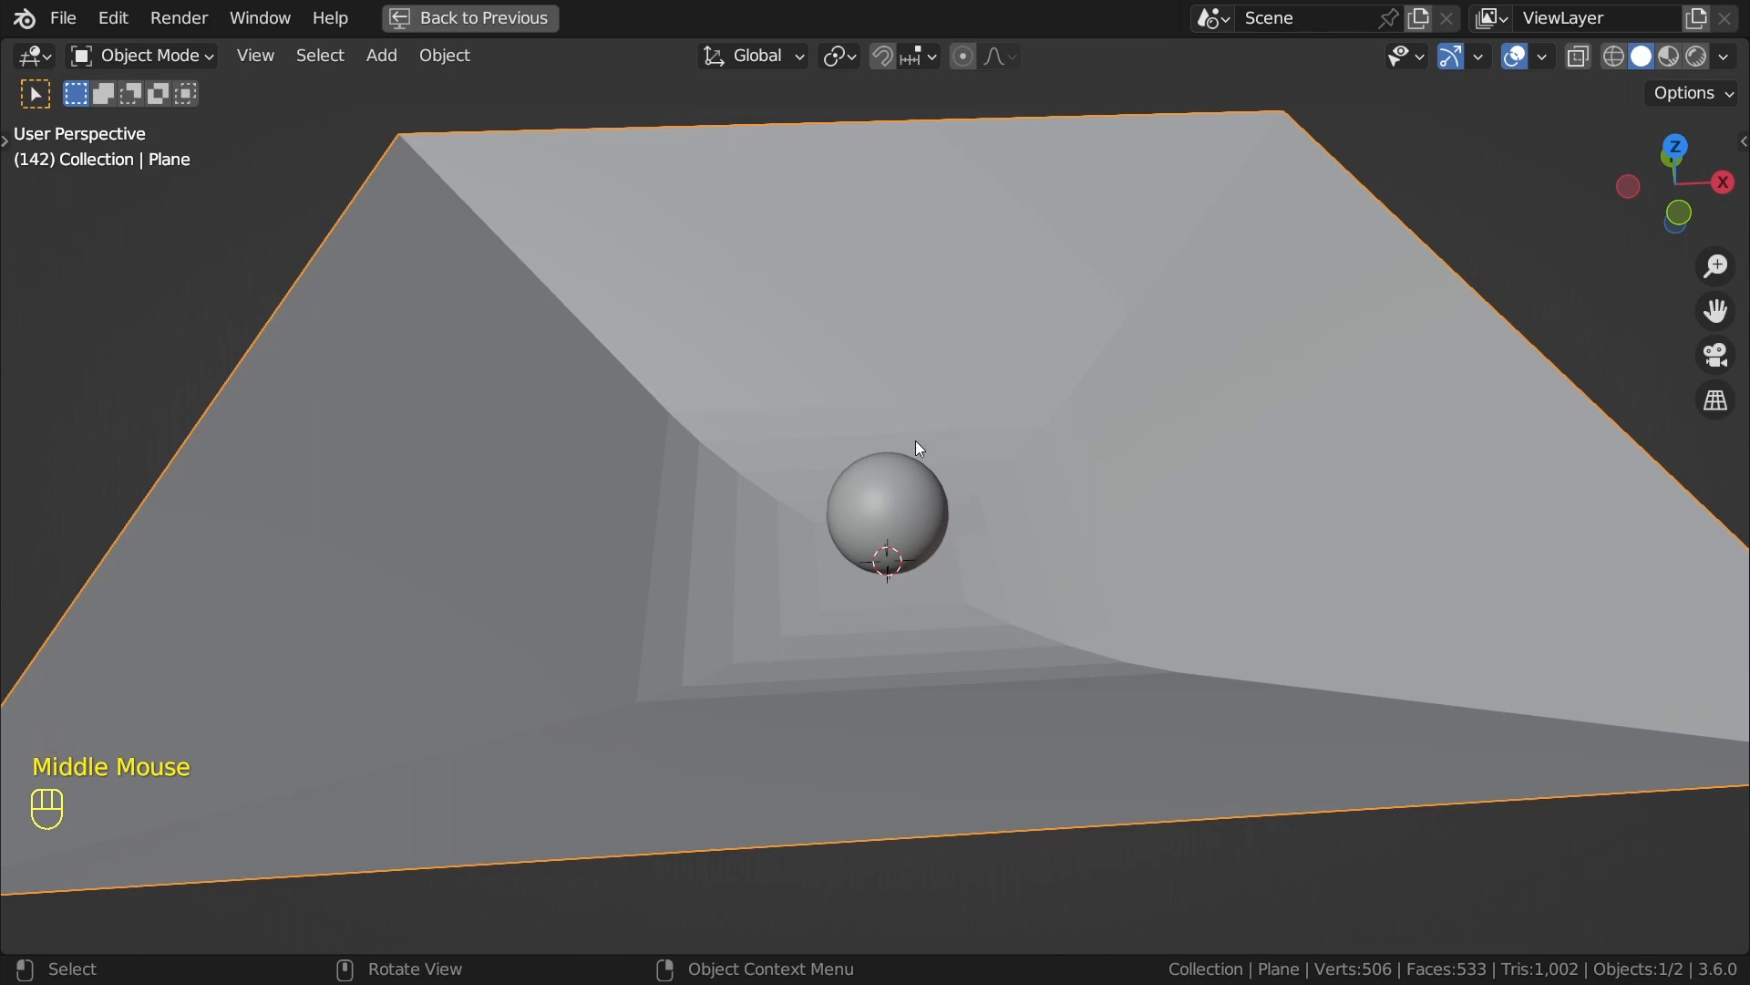
middle_drag(921, 447, 1364, 222)
click(1669, 55)
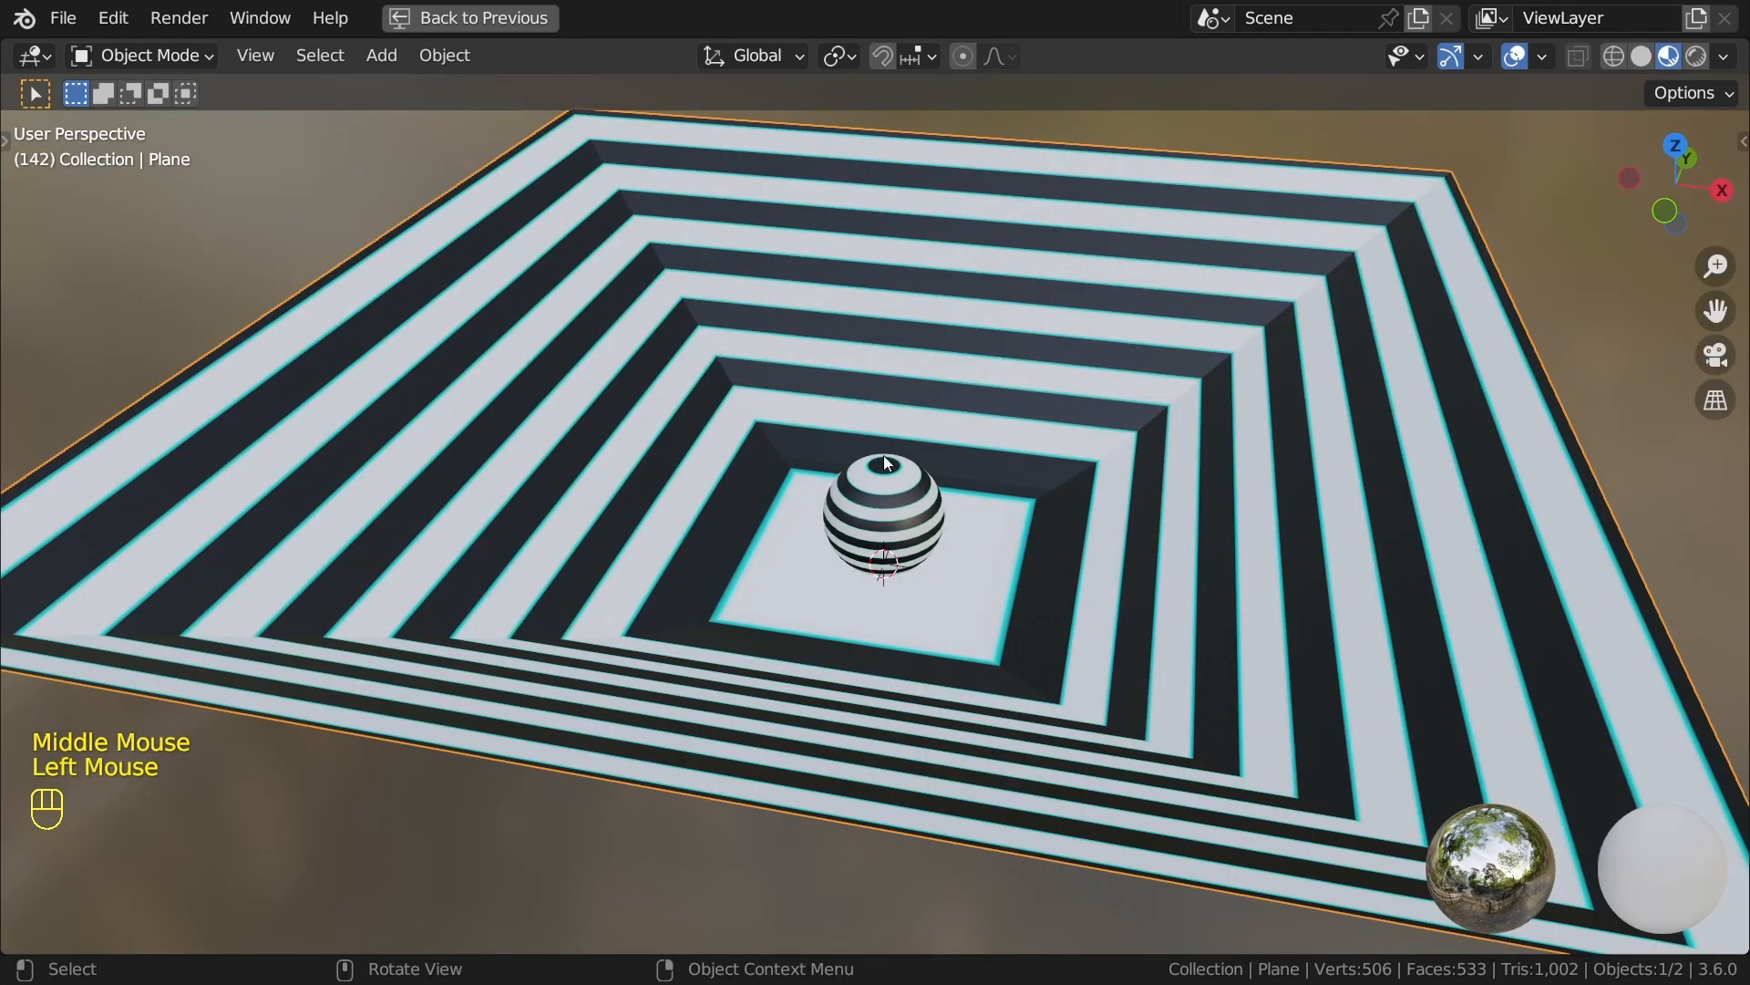
key(ctrl+space)
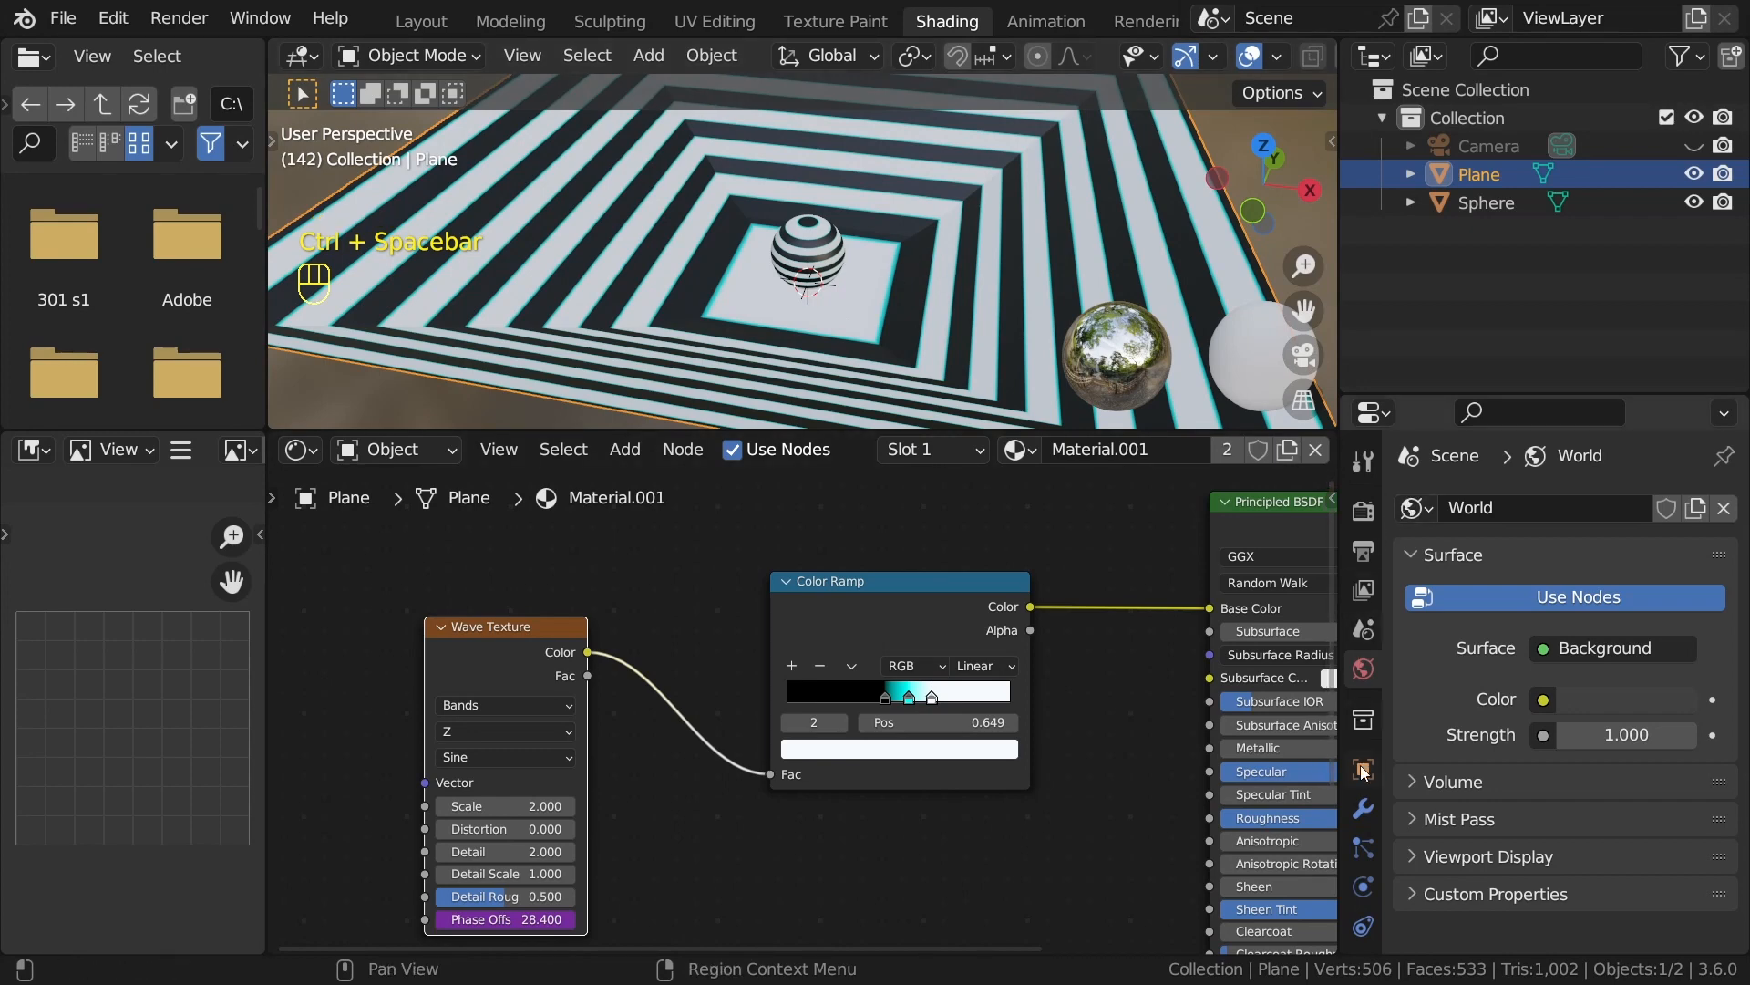
Add a Subdivision Surface modifier to the plane and set its viewport levels to 4.
click(1364, 809)
click(1485, 509)
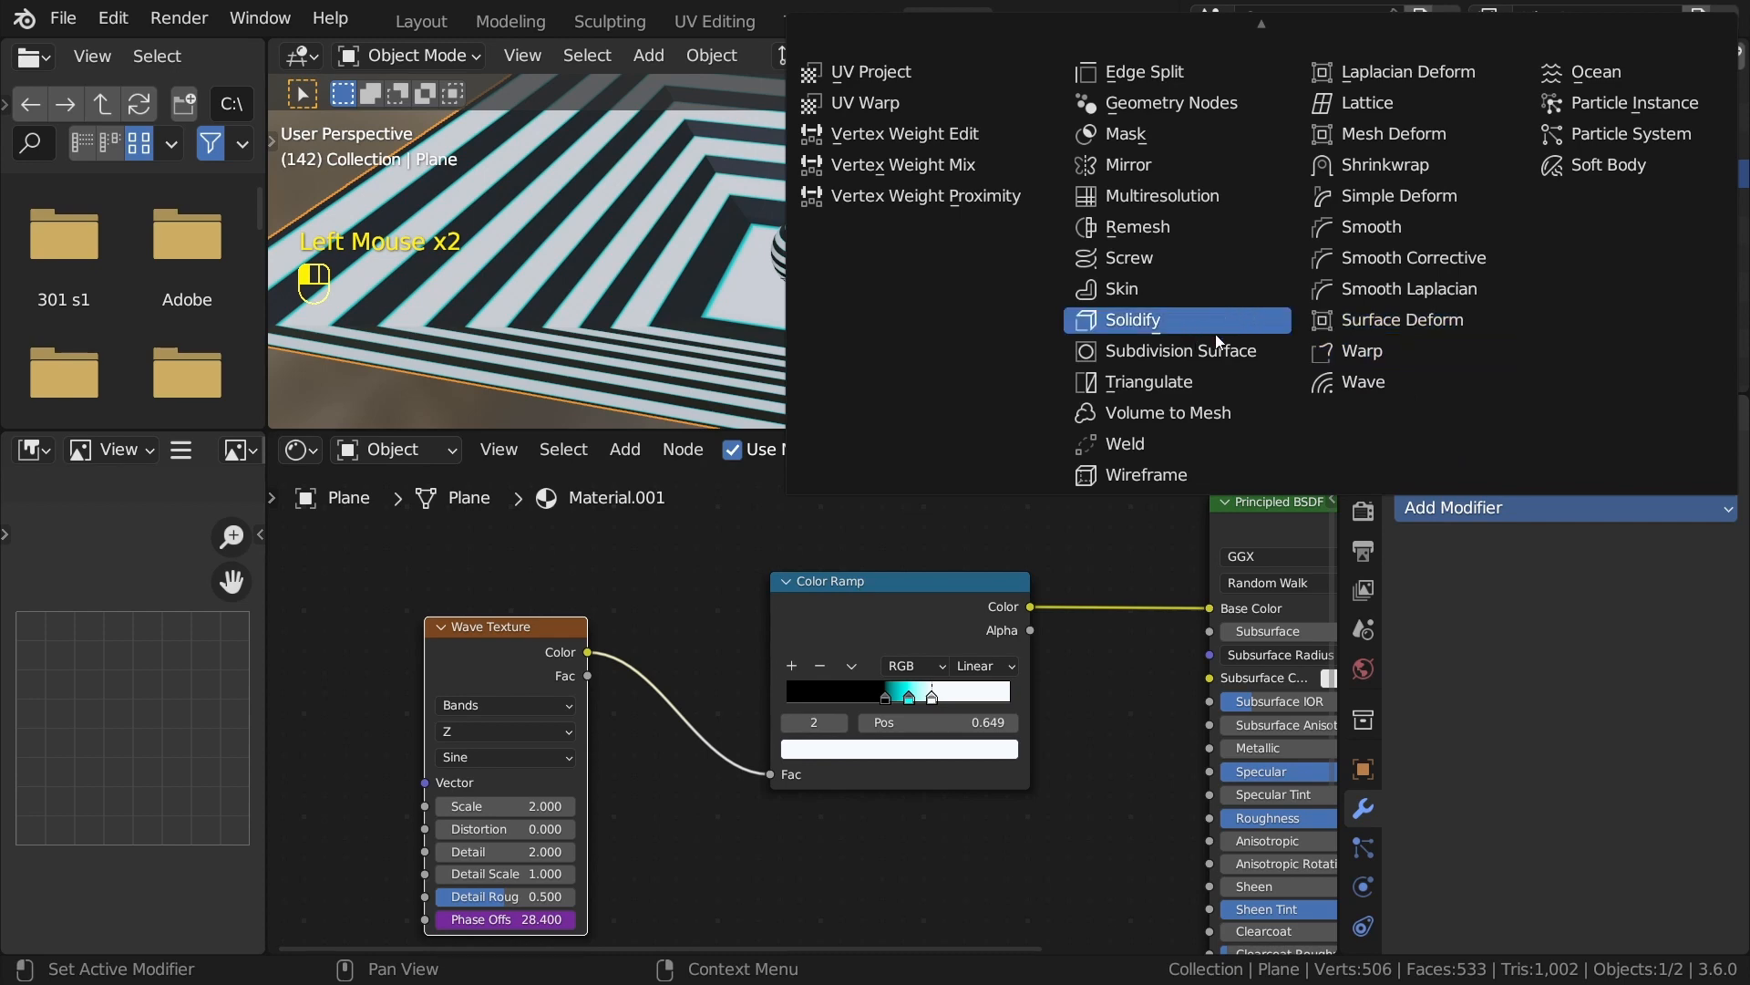
click(1168, 352)
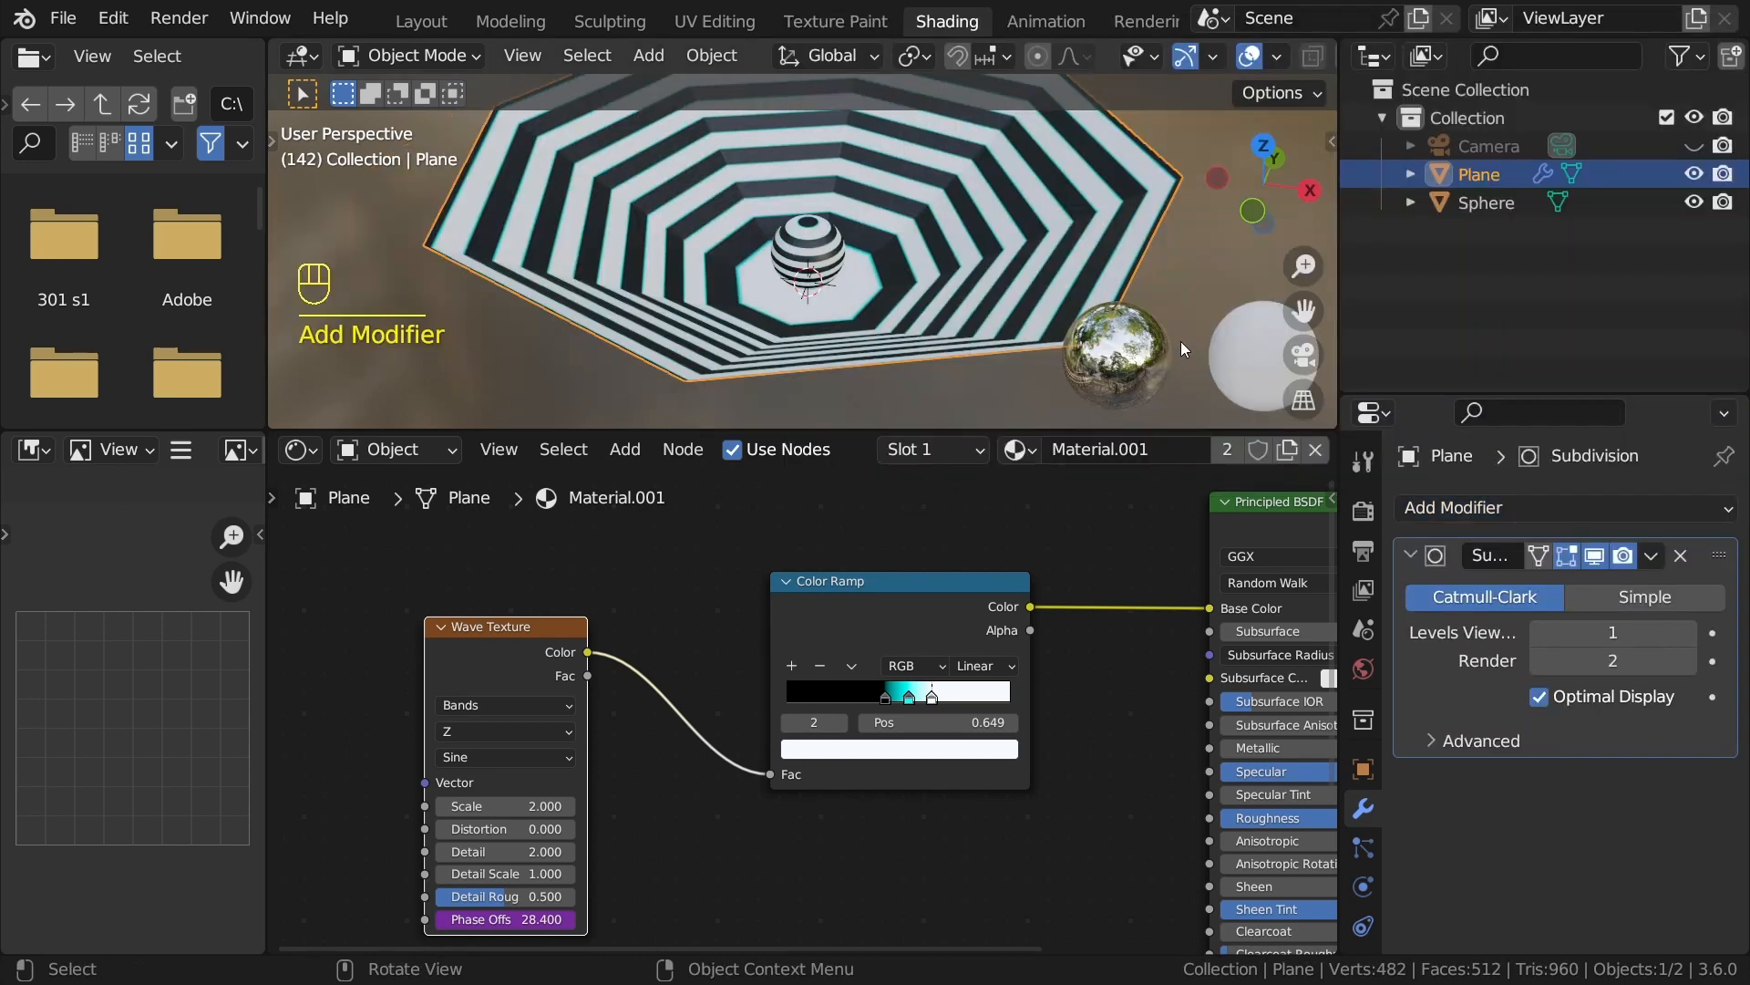
middle_drag(1027, 260, 811, 321)
scroll(810, 255, up, 1)
scroll(811, 321, up, 3)
scroll(822, 312, down, 2)
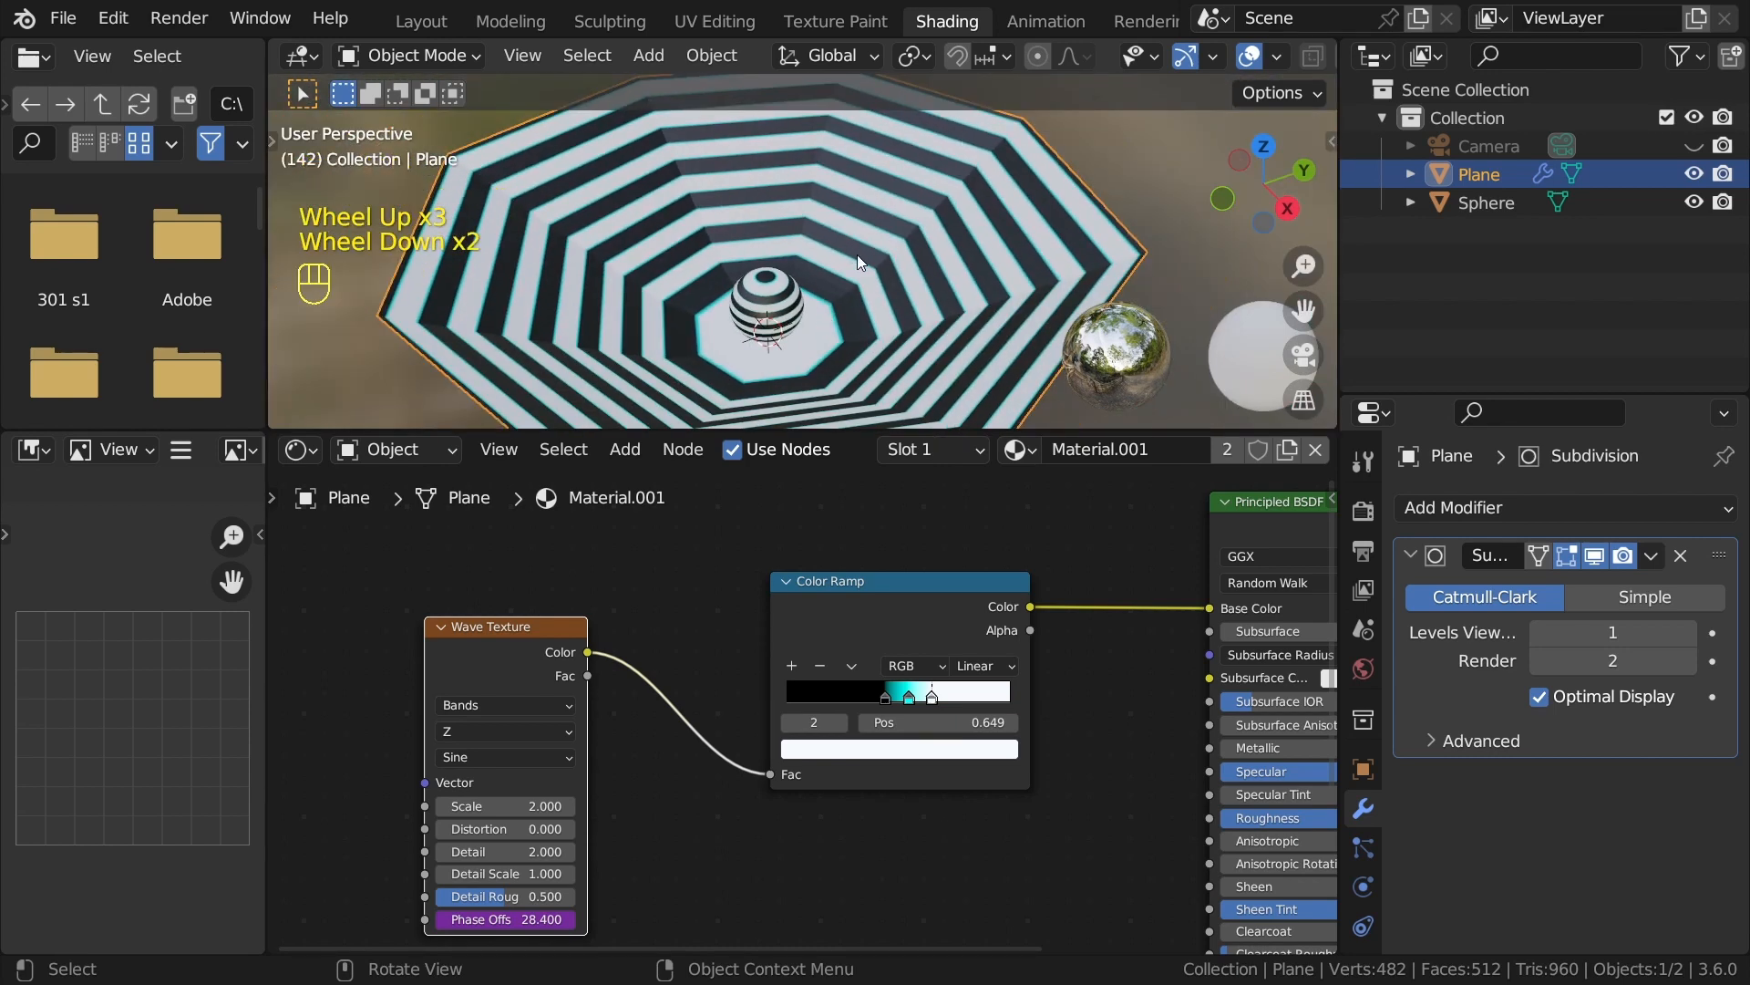
click(1690, 638)
click(1689, 638)
click(1690, 639)
Play the animation through the camera to preview the moving stripes on the sphere and the plane.
key(KP_0)
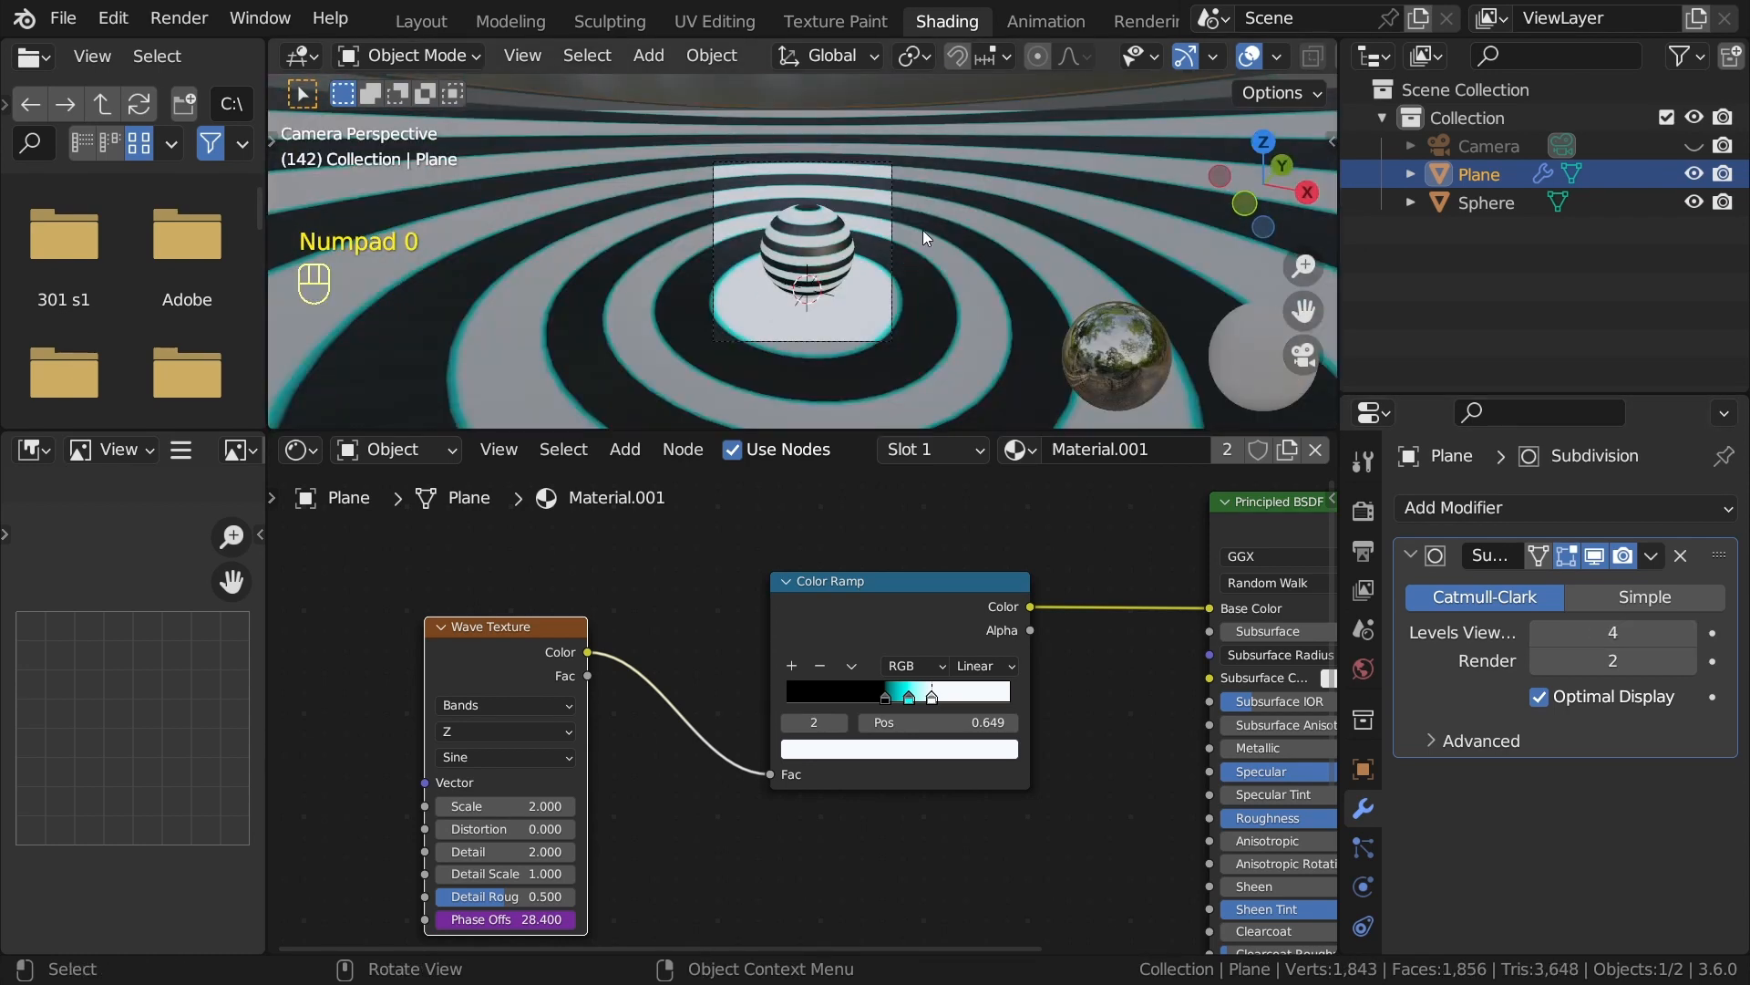
scroll(922, 230, up, 3)
scroll(939, 187, down, 2)
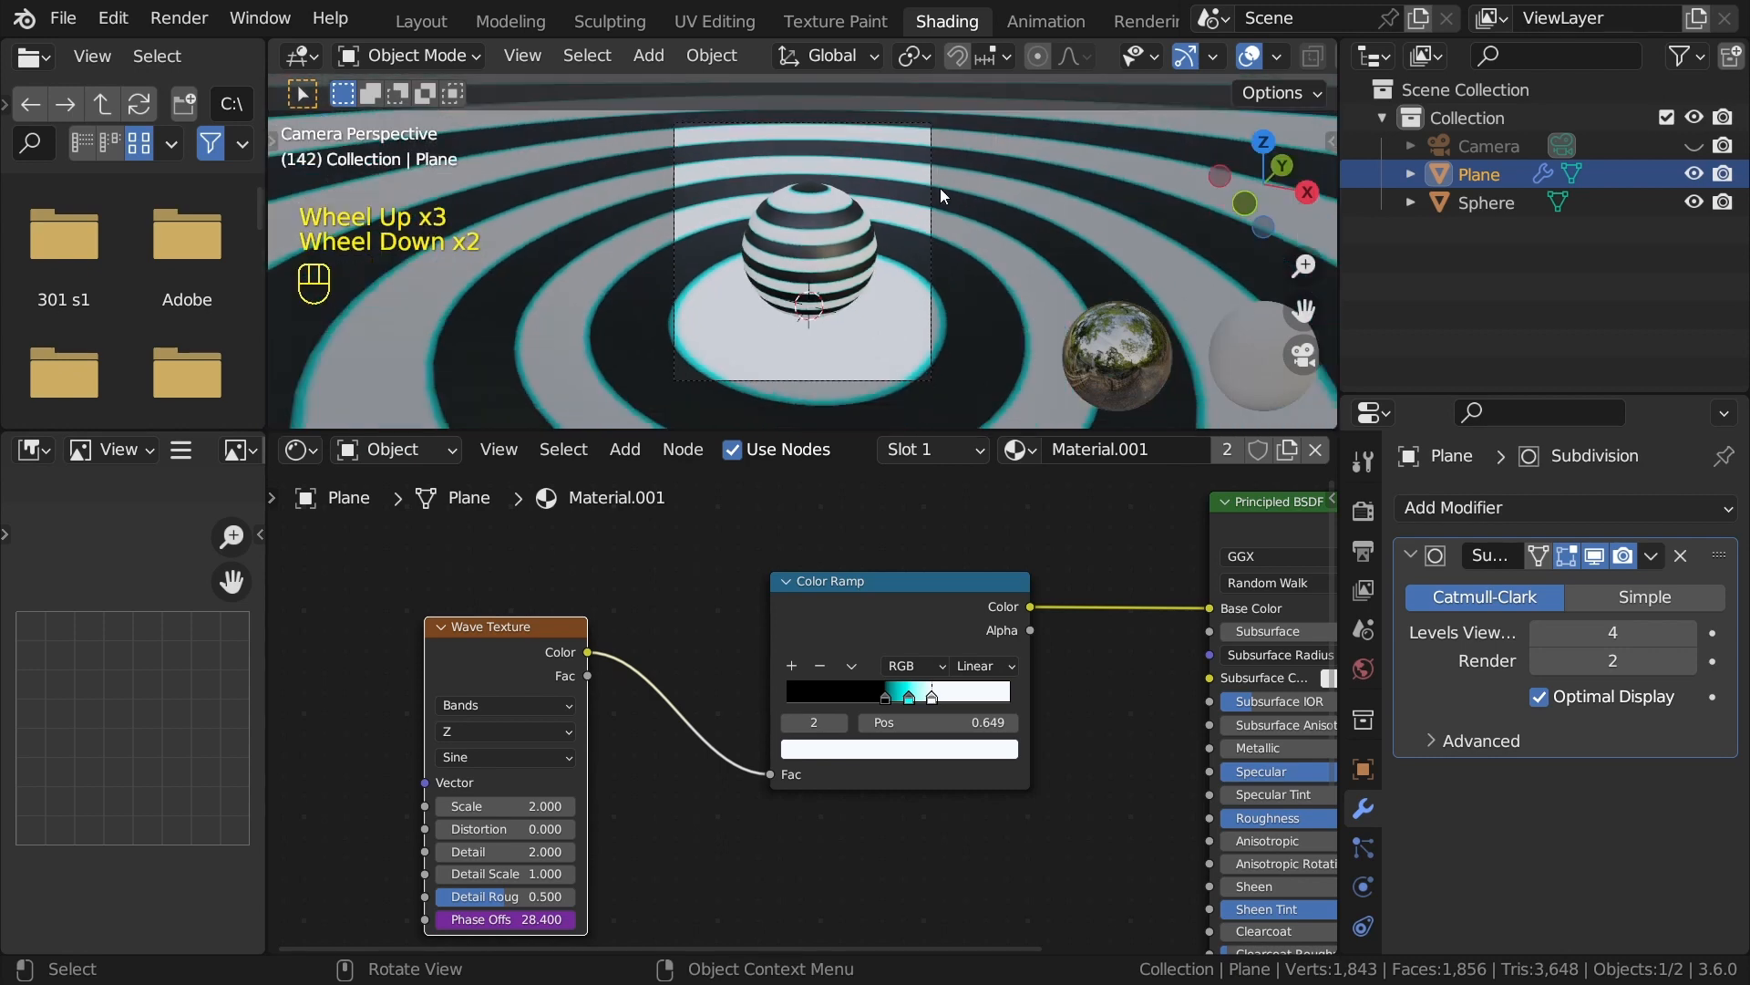
shift+middle_drag(939, 188, 913, 200)
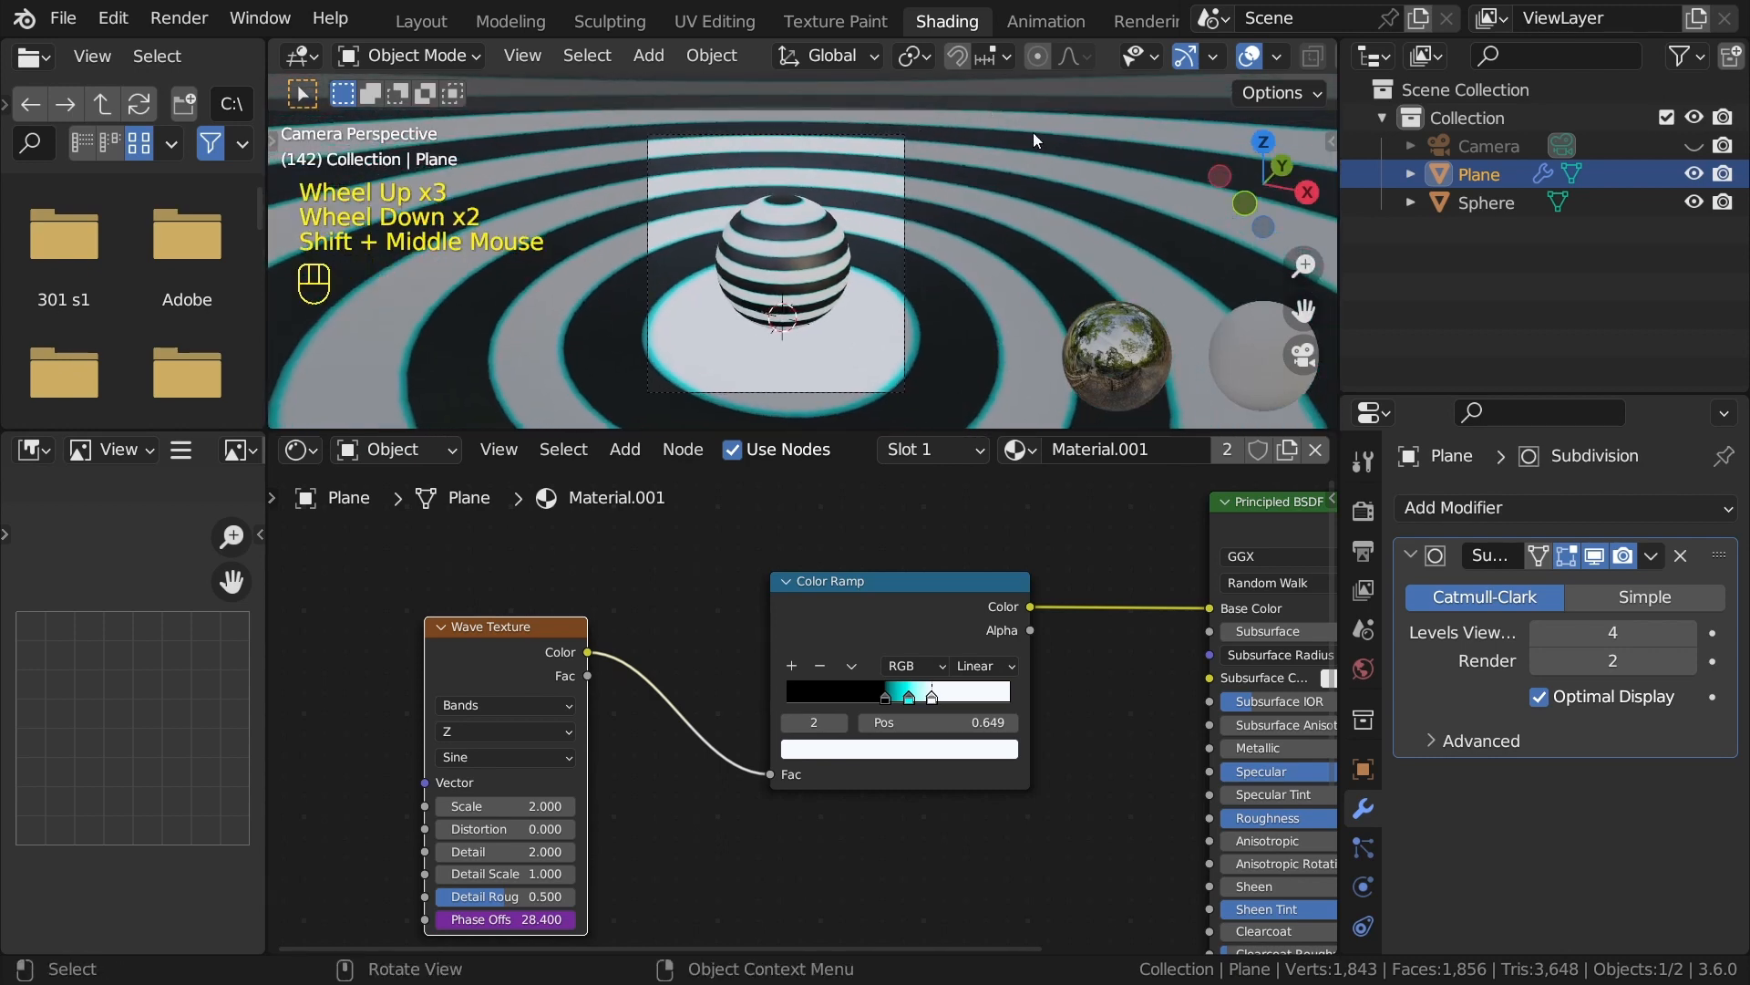
key(space)
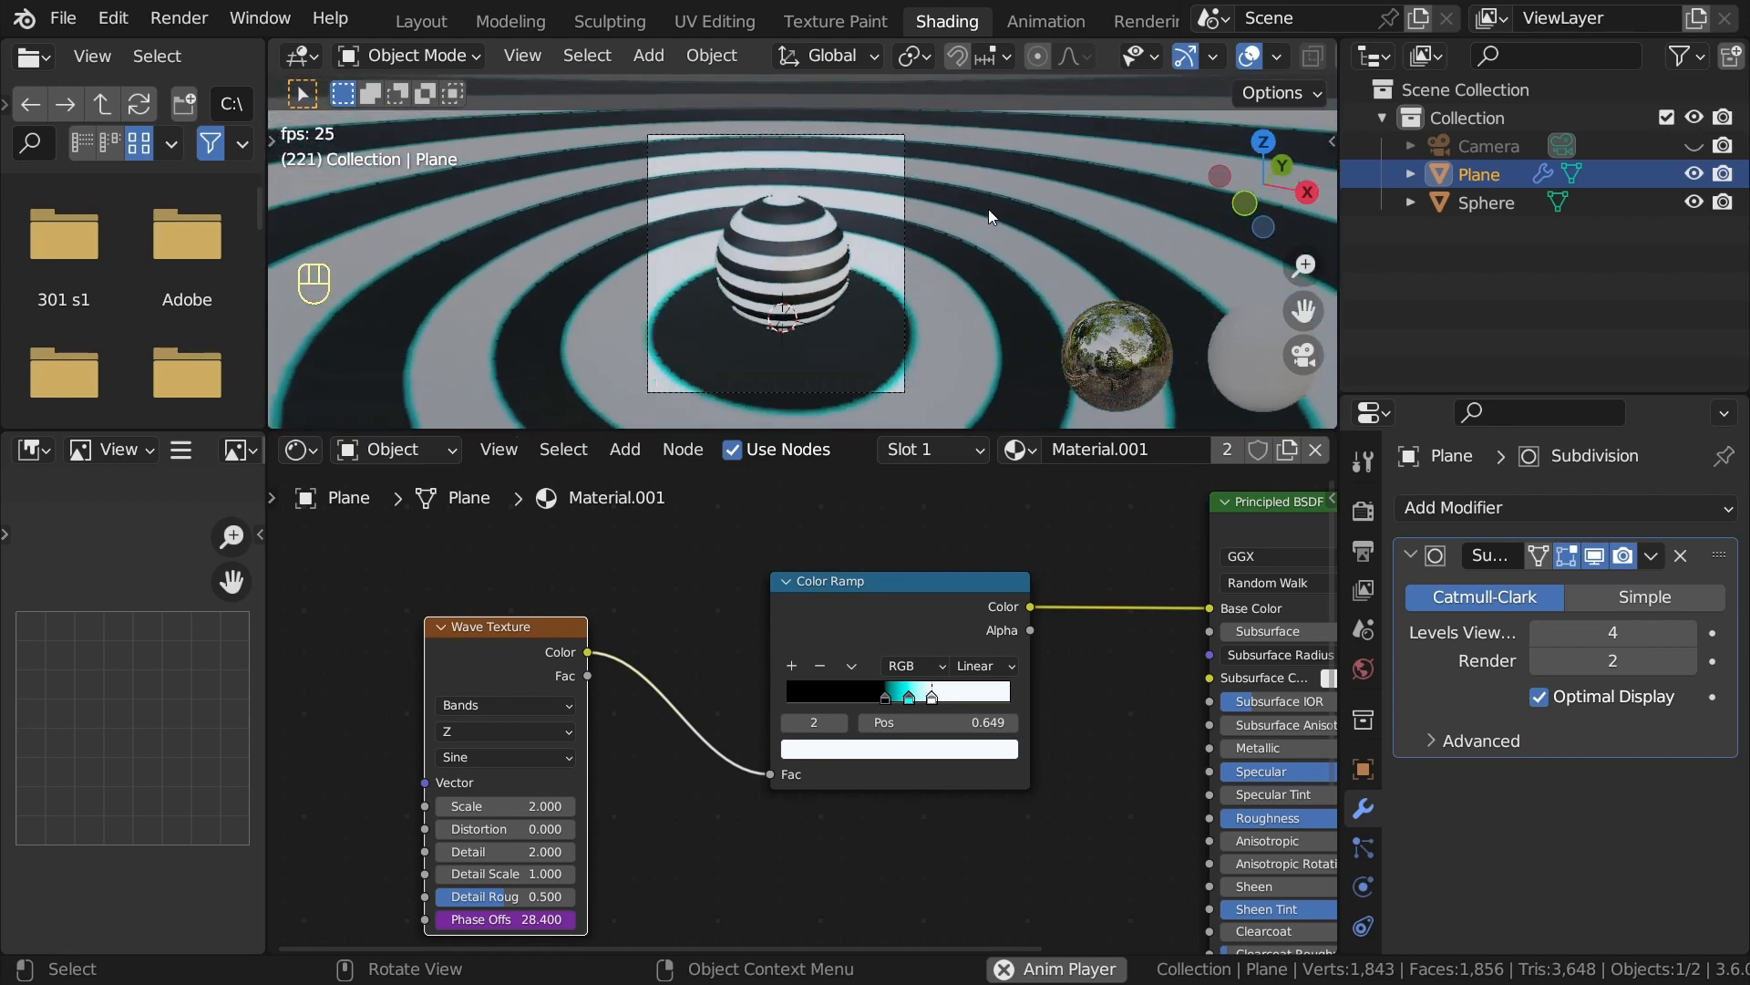
key(space)
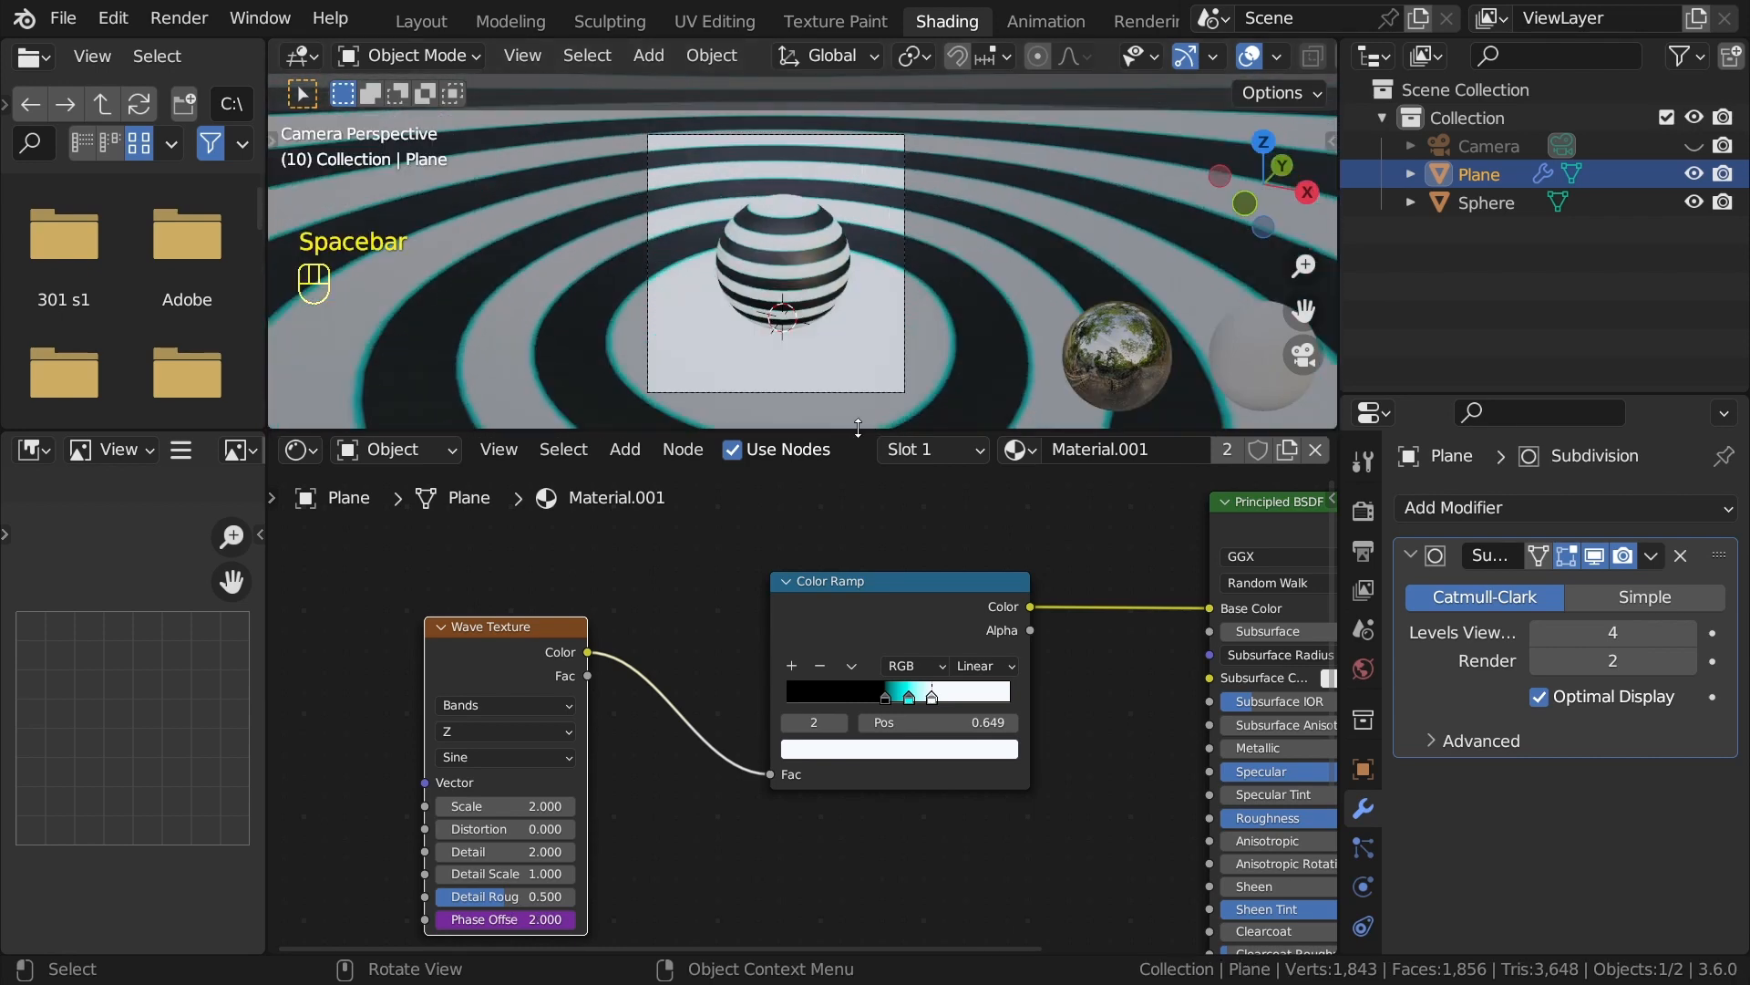
Enlarge the 3D viewport by shrinking the node editor to get a bigger camera view.
drag(857, 428, 828, 559)
scroll(852, 363, up, 2)
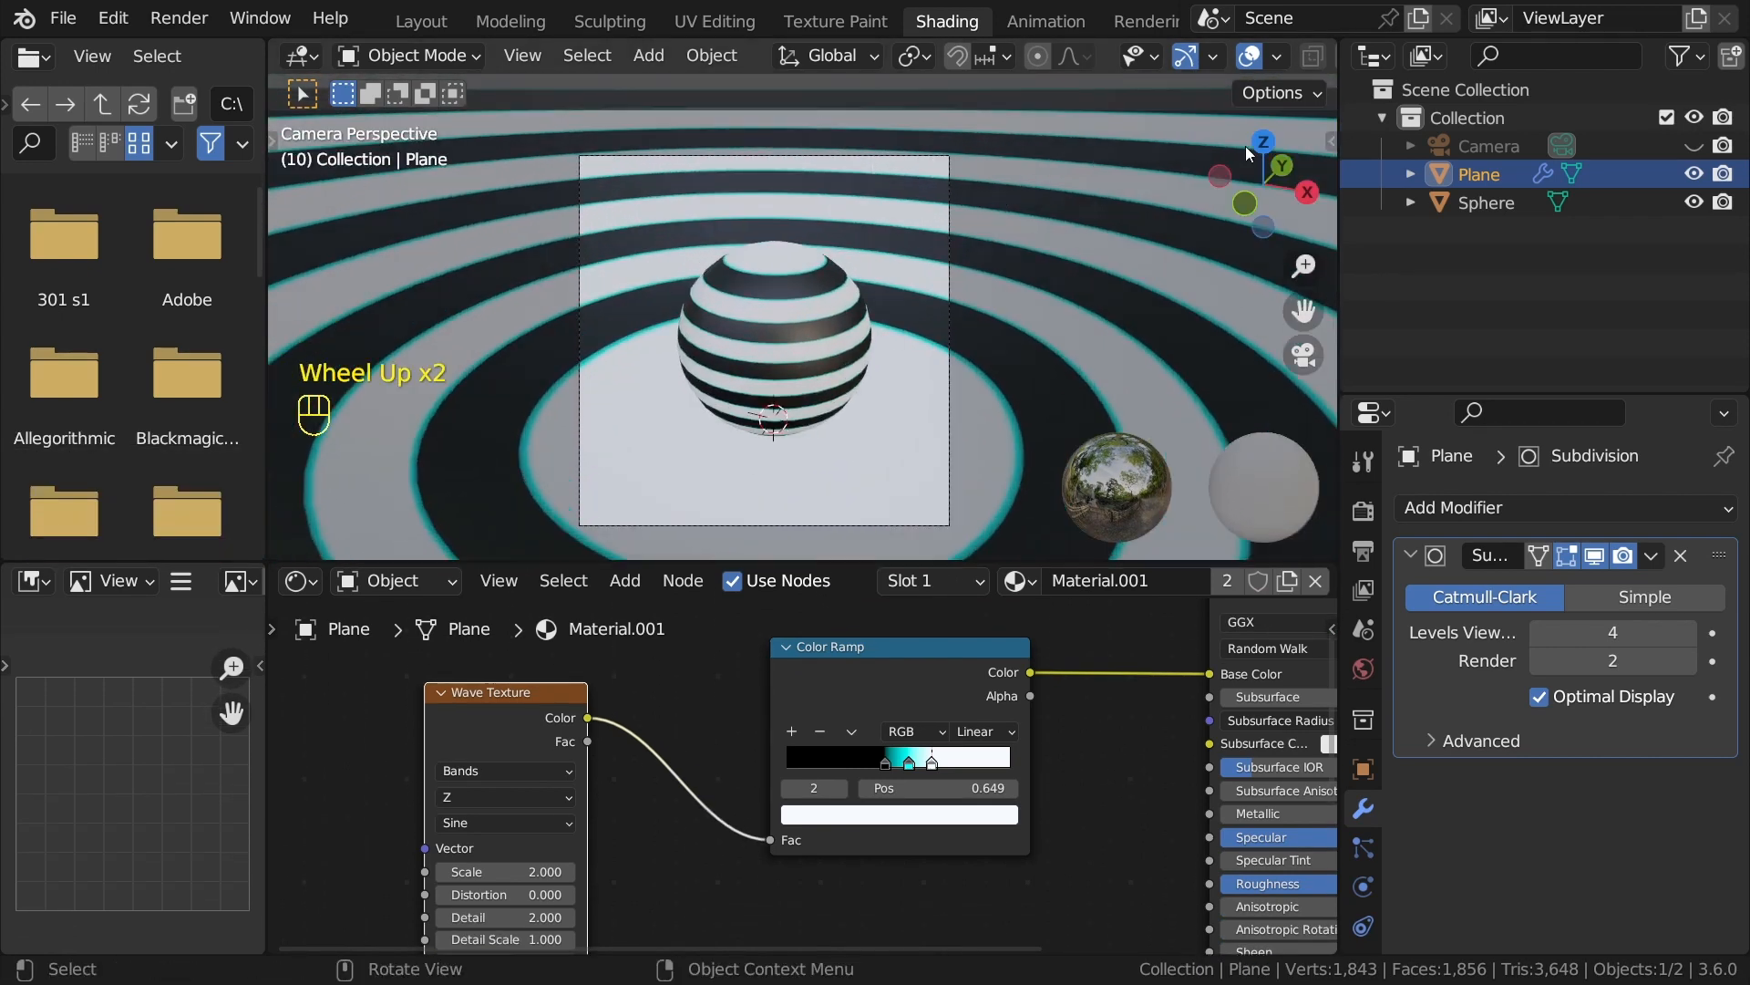
Set the Camera's viewport passepartout opacity to 0.996 to darken the area outside the frame.
click(1490, 148)
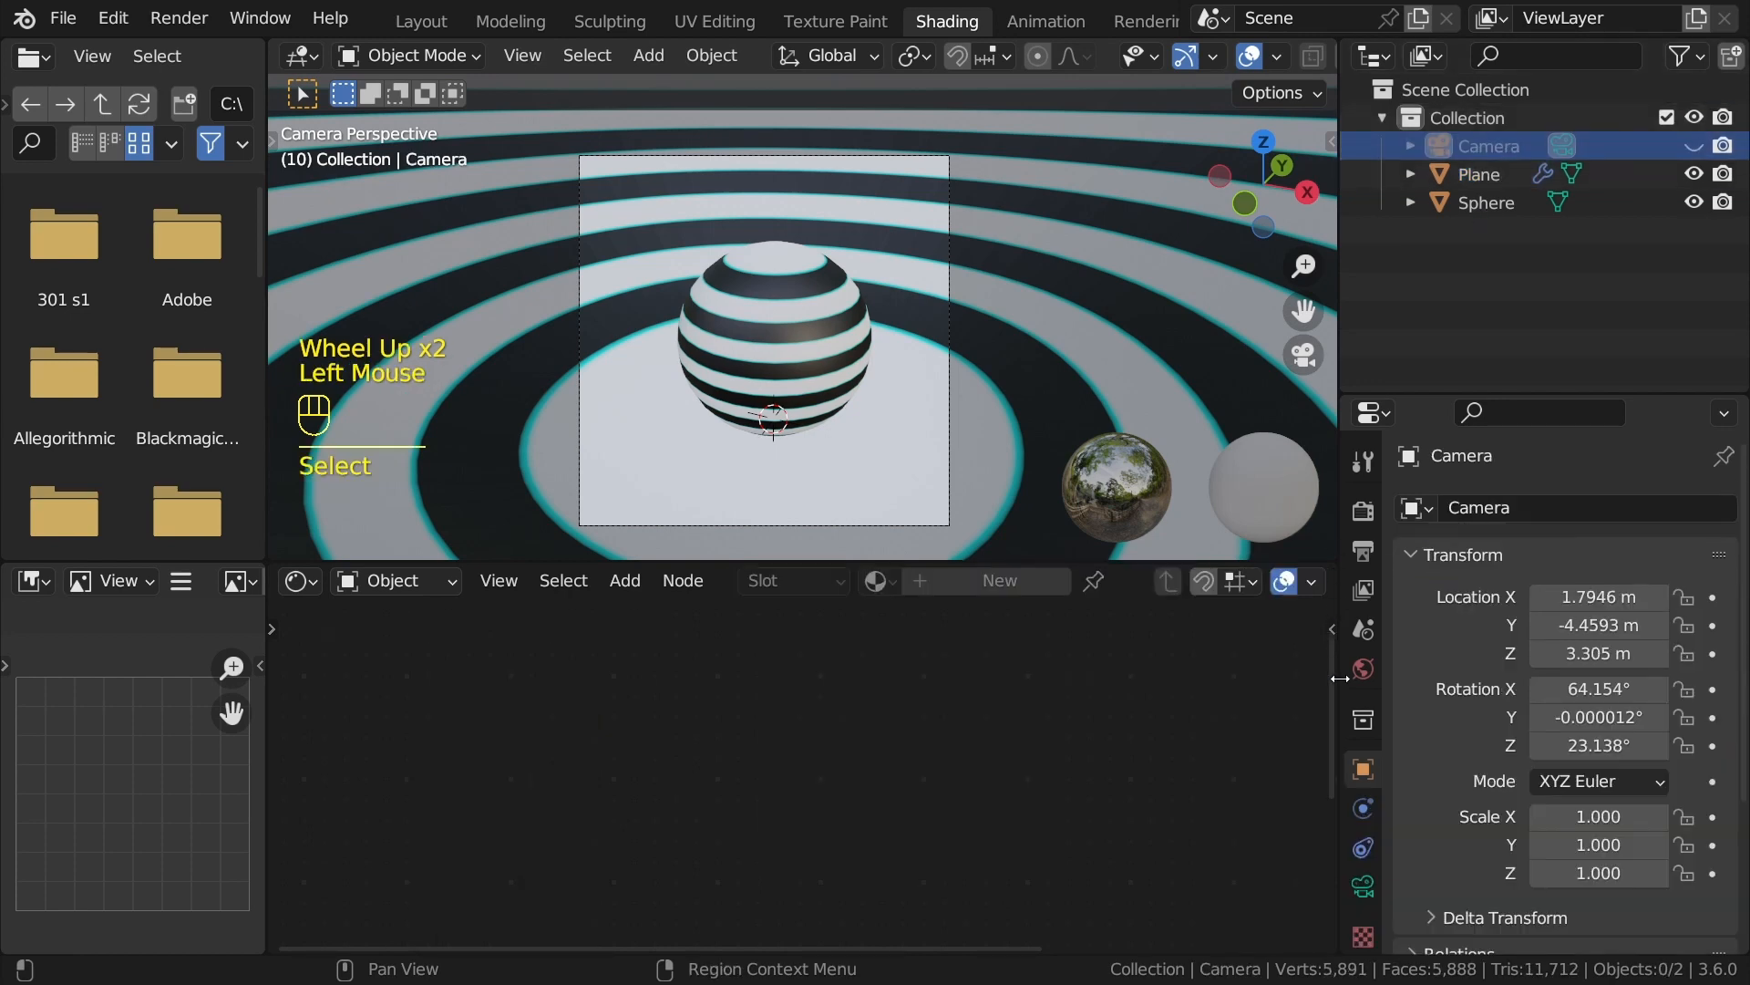
click(1363, 886)
scroll(1515, 762, down, 1)
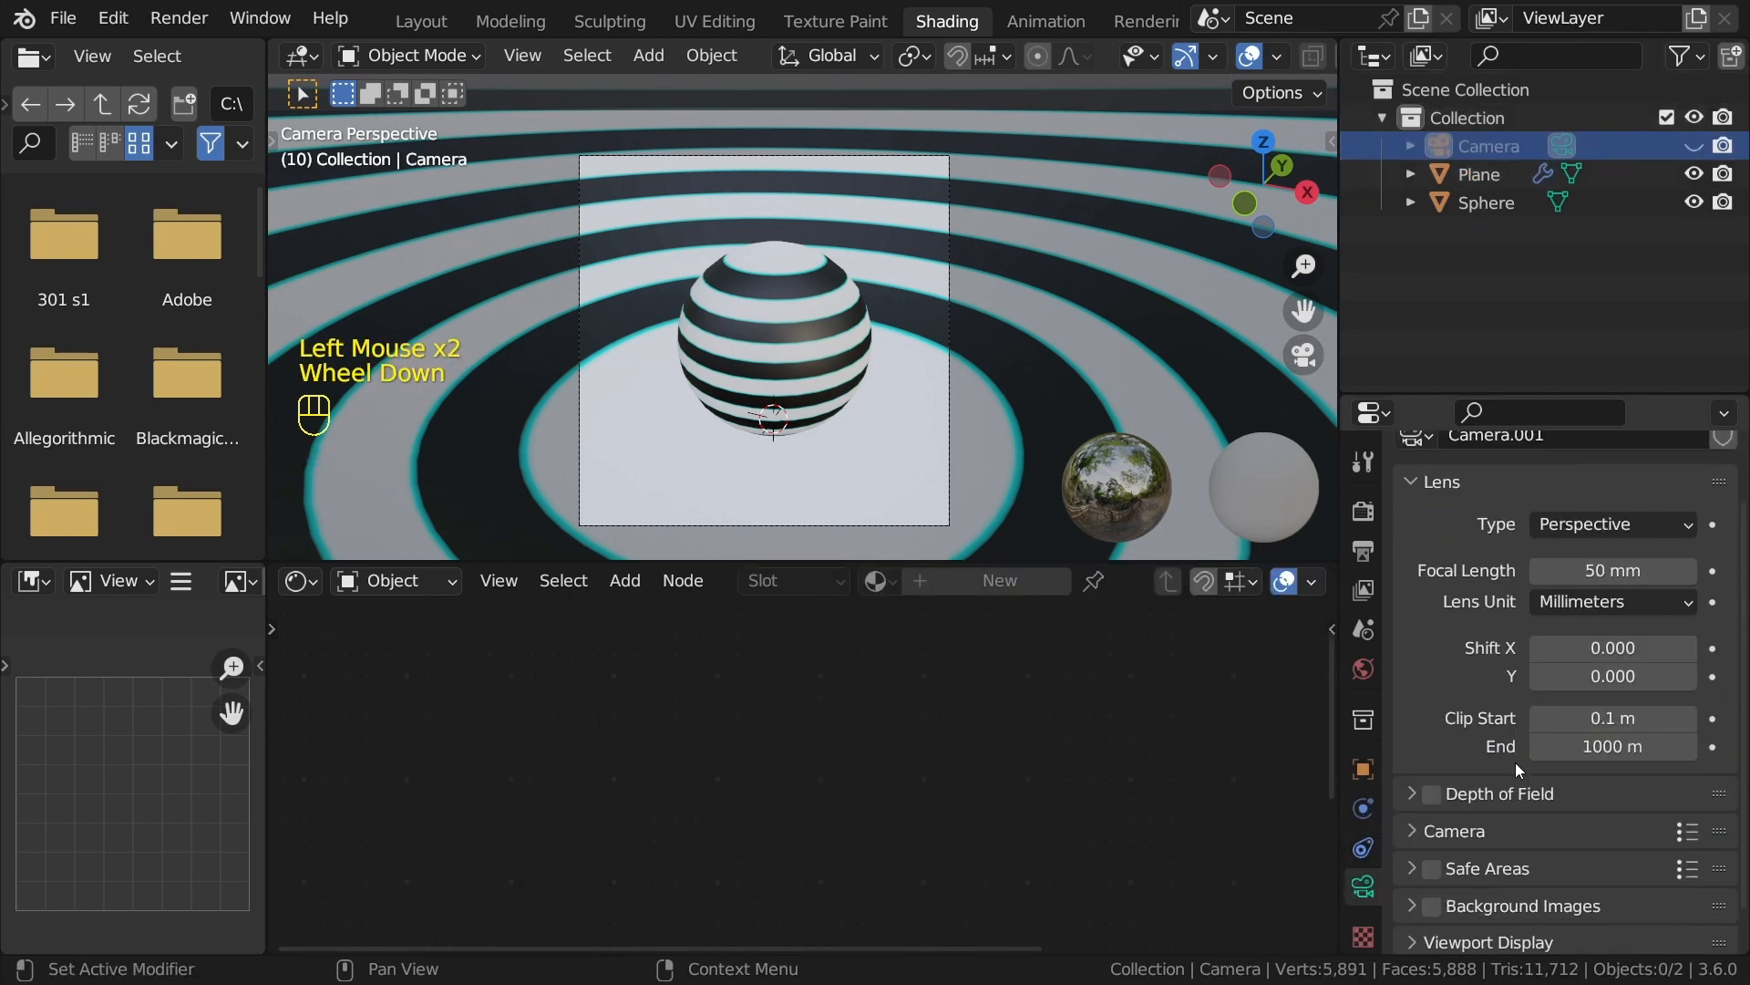
scroll(1515, 762, down, 4)
click(1424, 894)
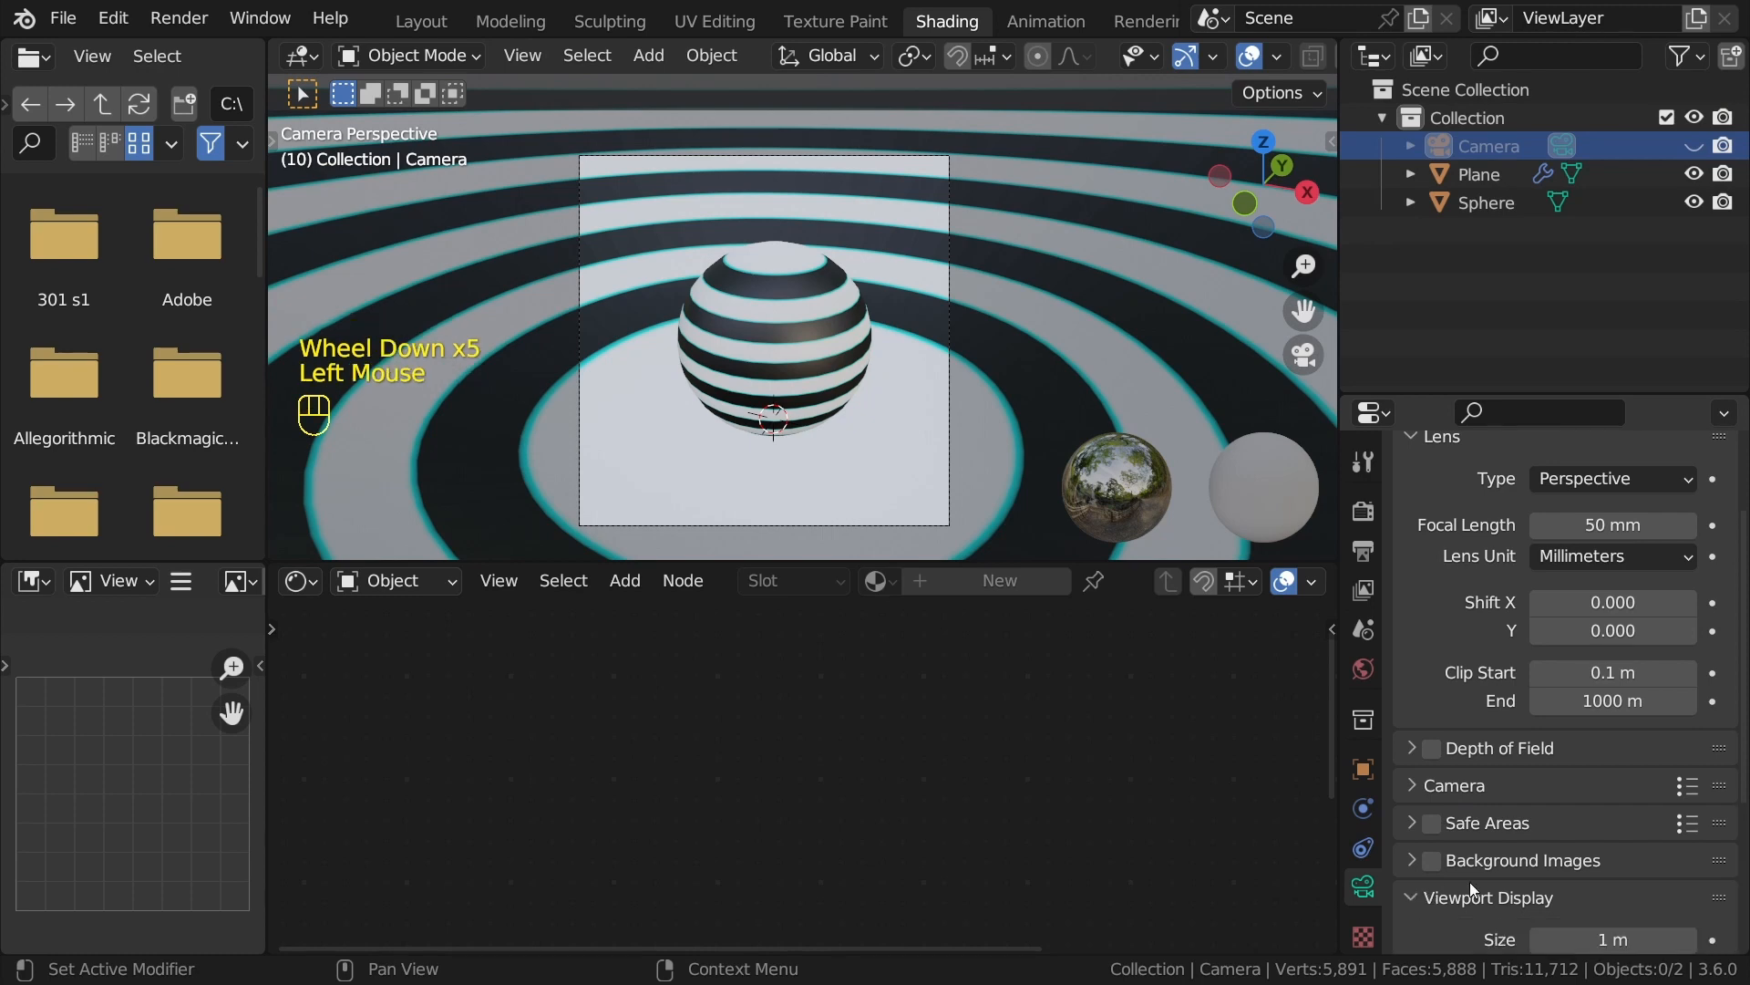
scroll(1532, 803, down, 4)
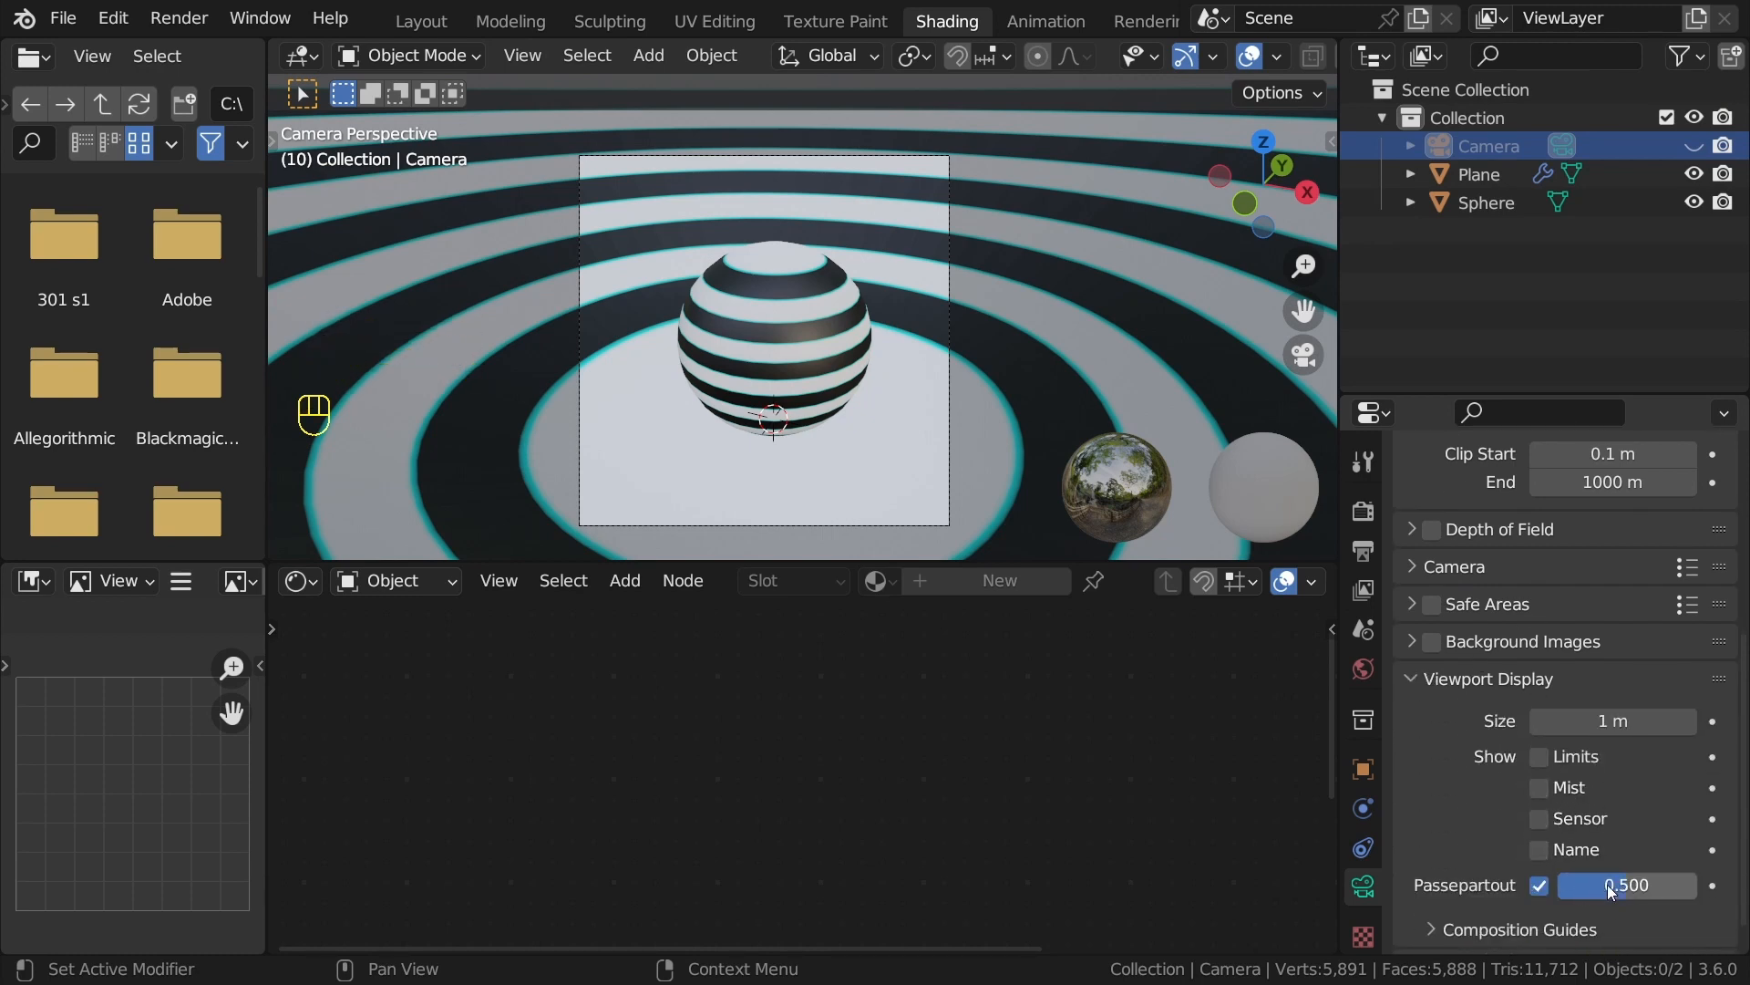
shift+drag(1621, 898, 1701, 884)
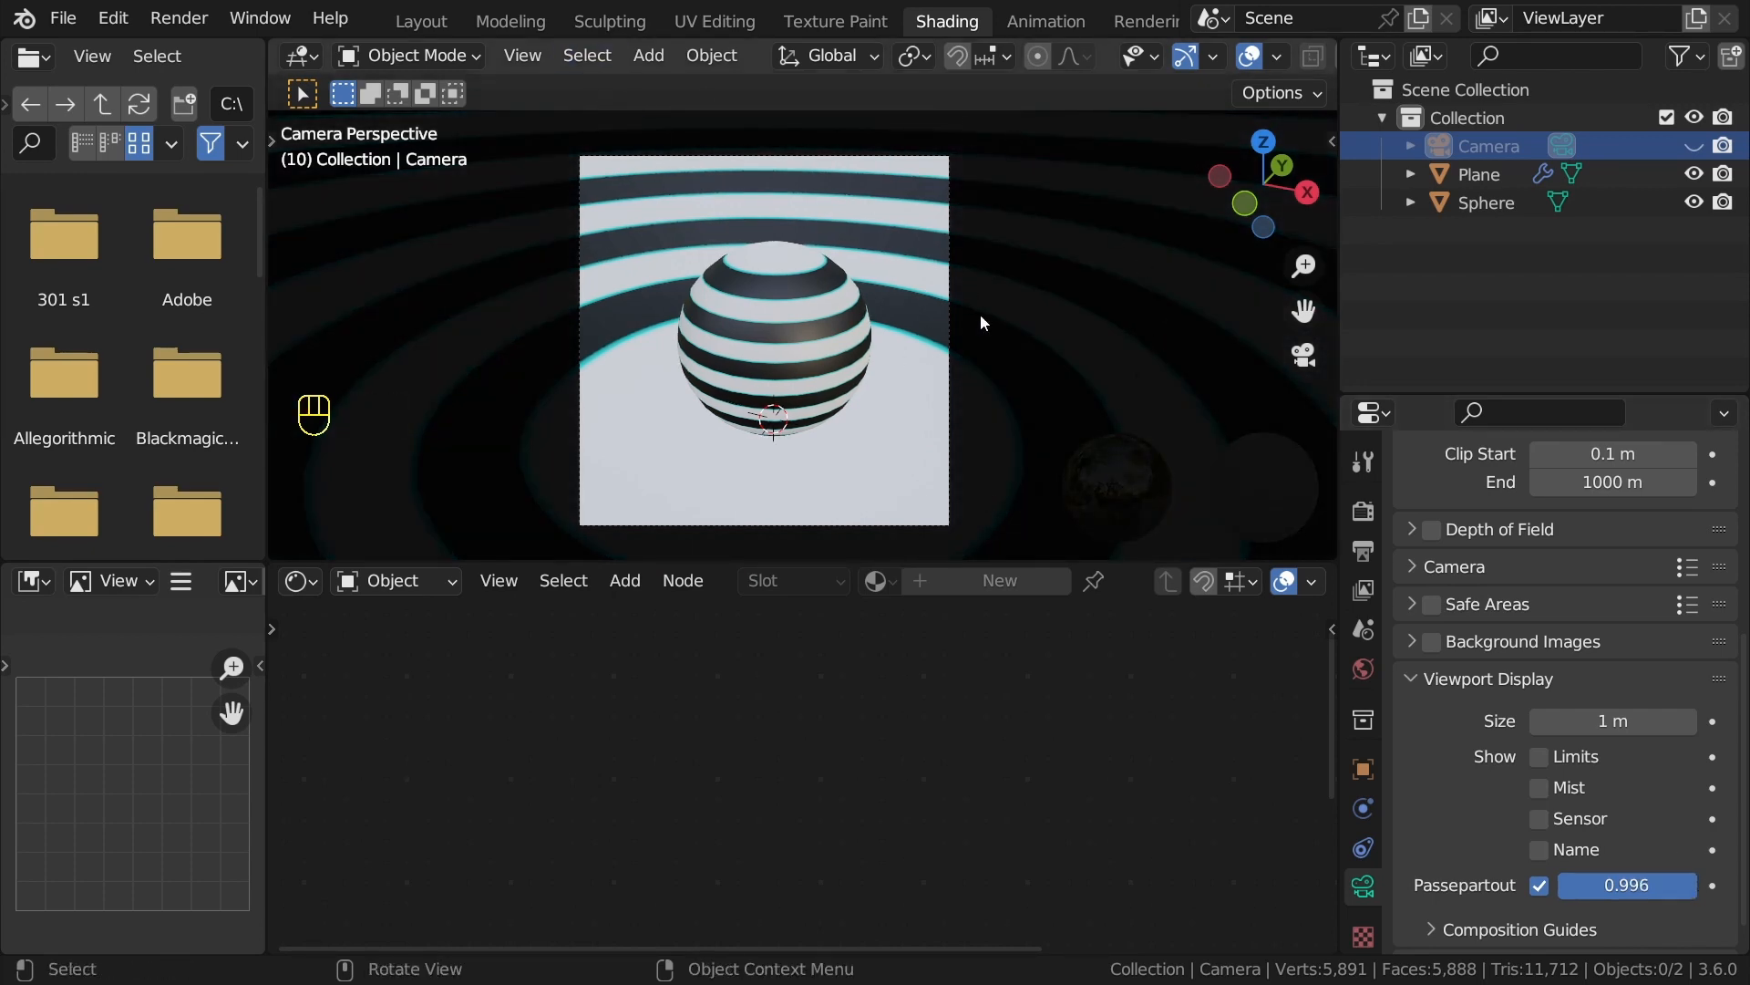
Select the plane and play the animation to preview the stripe movement within the camera frame.
click(860, 427)
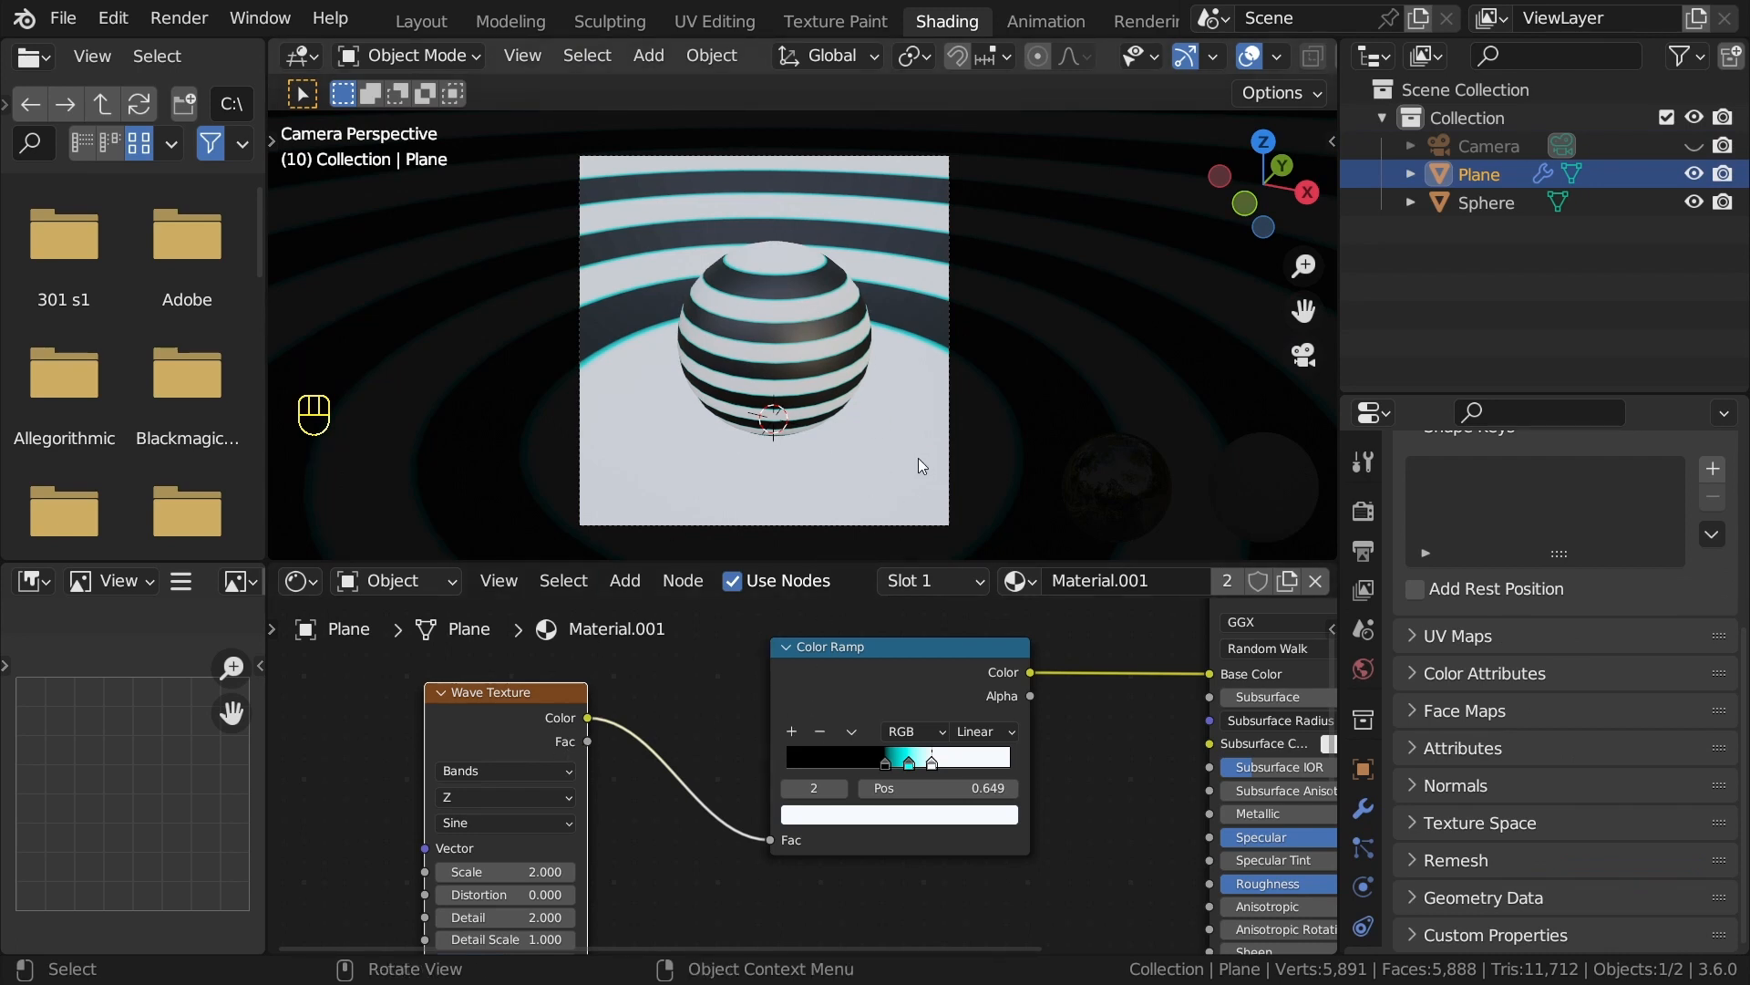
key(space)
key(space)
key(space)
key(space)
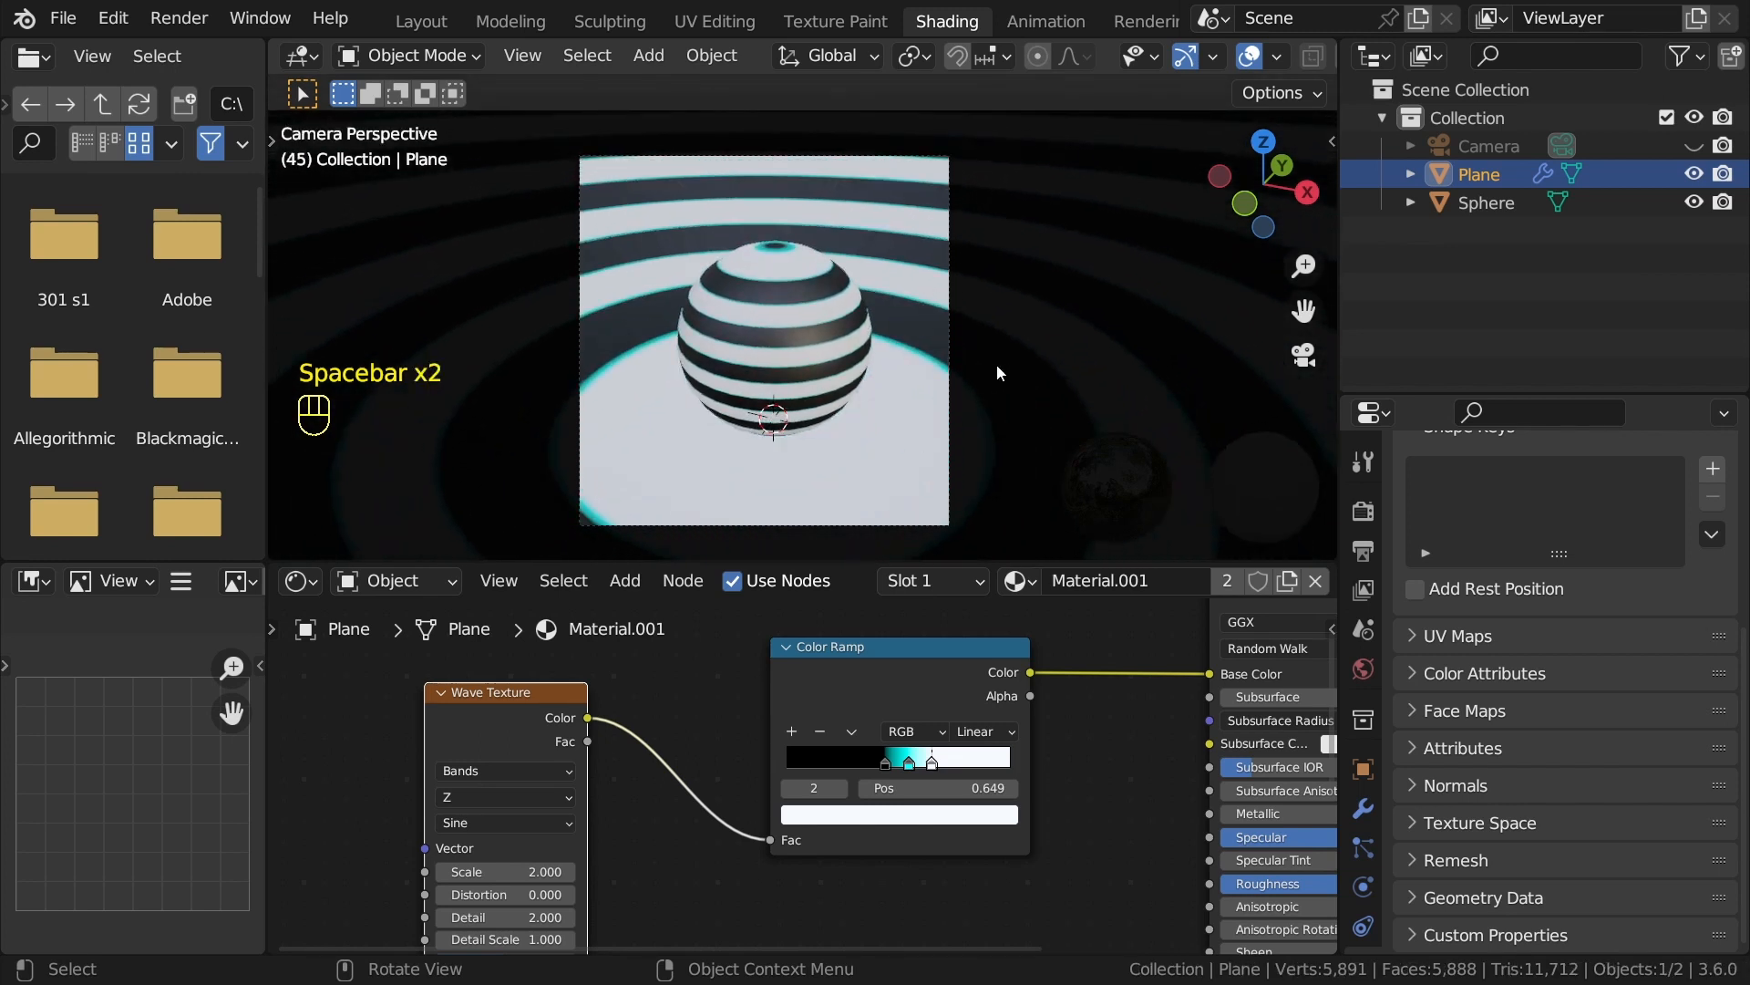
Draw freehand annotation strokes over the plane beside the sphere to mark the stripes' direction, and erase them.
key(d)
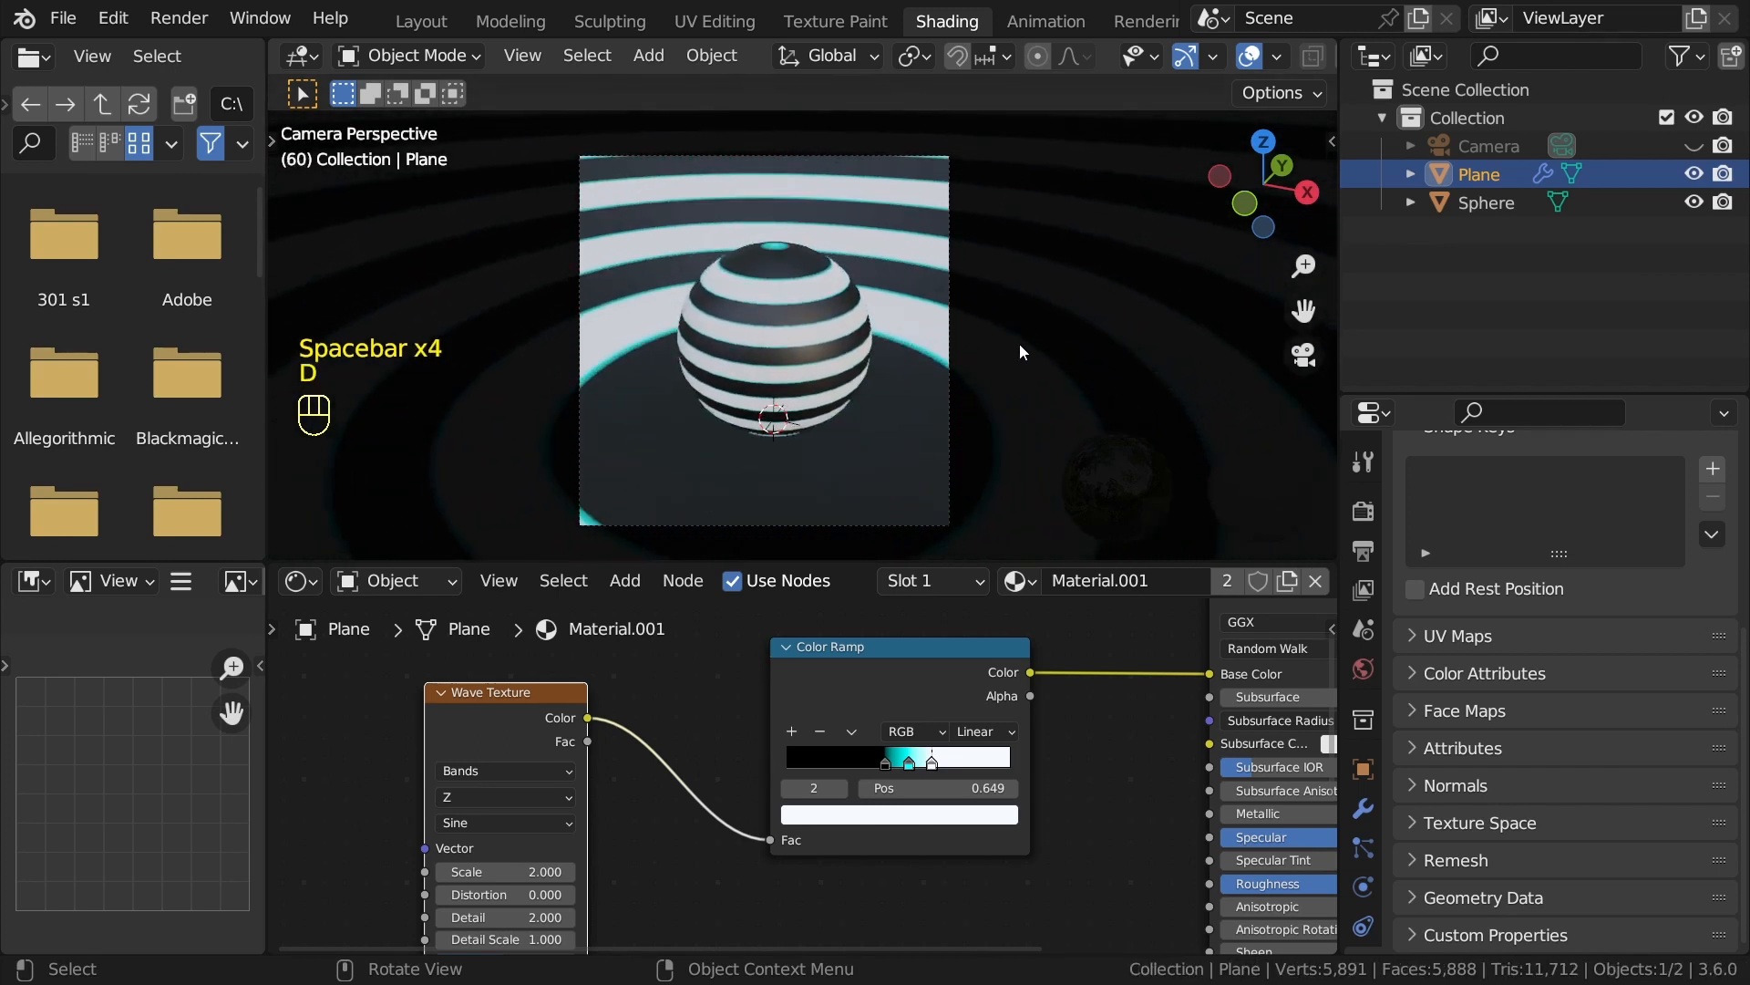
drag(1021, 344, 873, 434)
drag(913, 365, 914, 465)
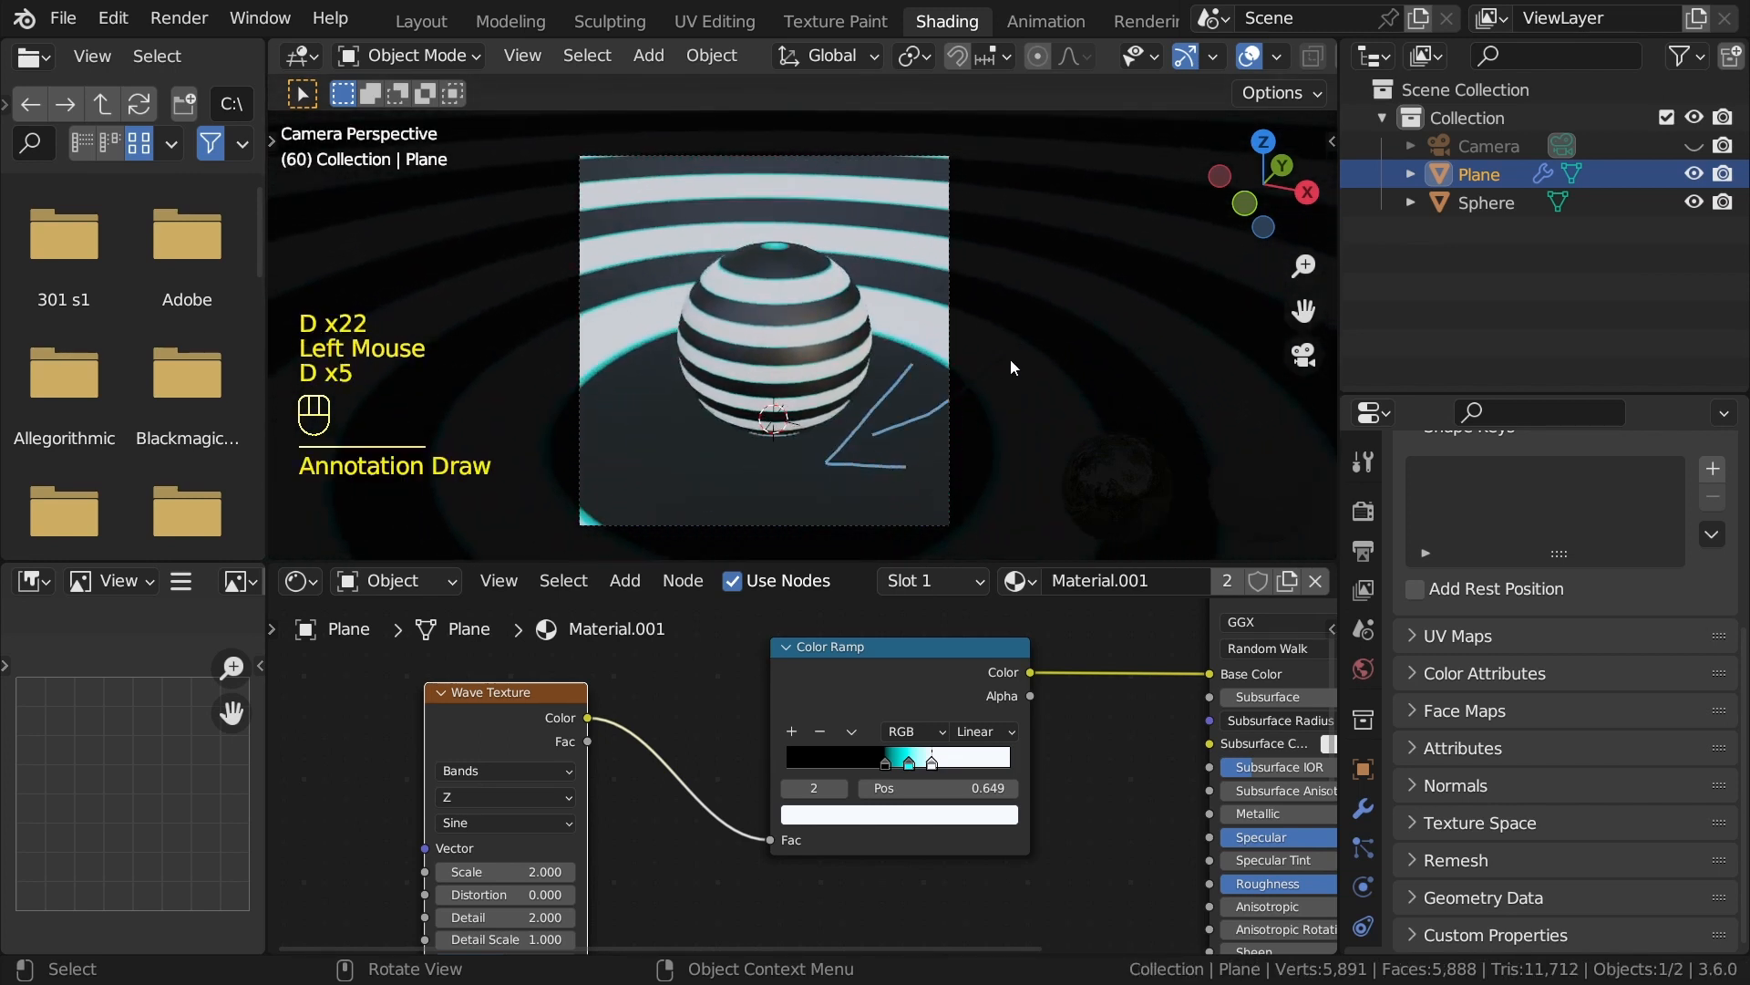
right_drag(1009, 362, 867, 454)
mouse_move(867, 447)
mouse_down()
mouse_move(999, 422)
mouse_move(975, 422)
mouse_up()
drag(980, 415, 906, 501)
right_drag(910, 502, 967, 401)
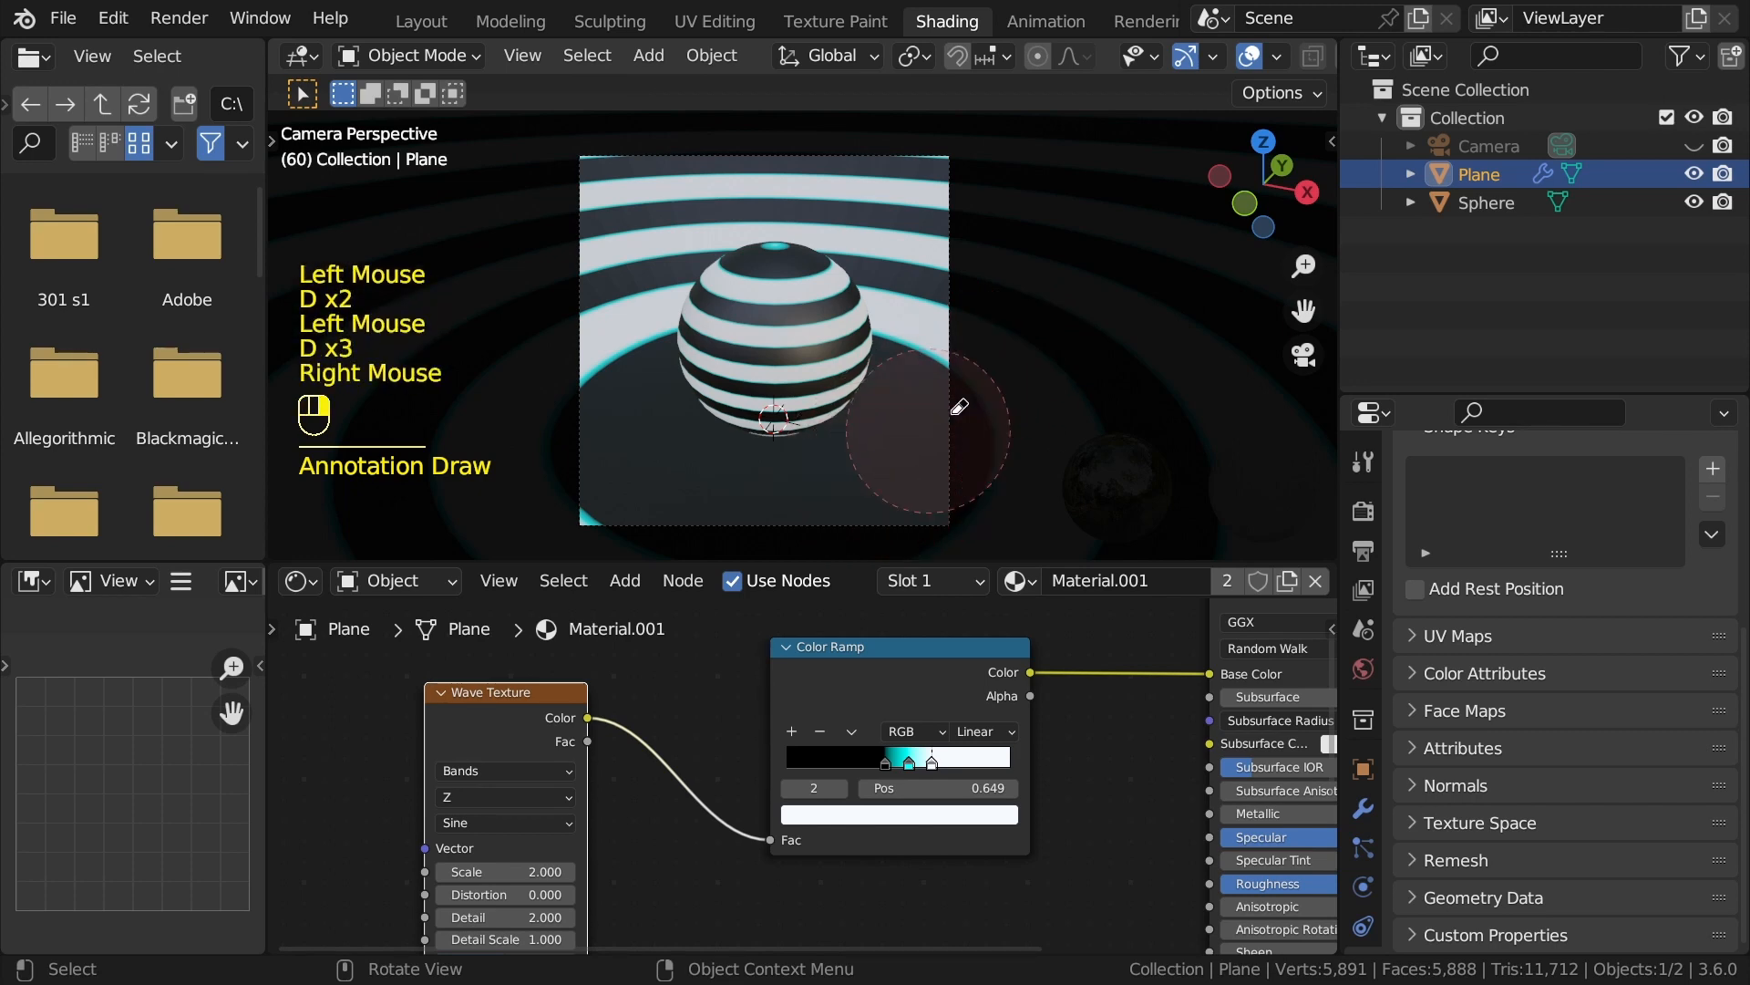
Rename the material shared by the sphere and the plane as animation.
key(space)
key(space)
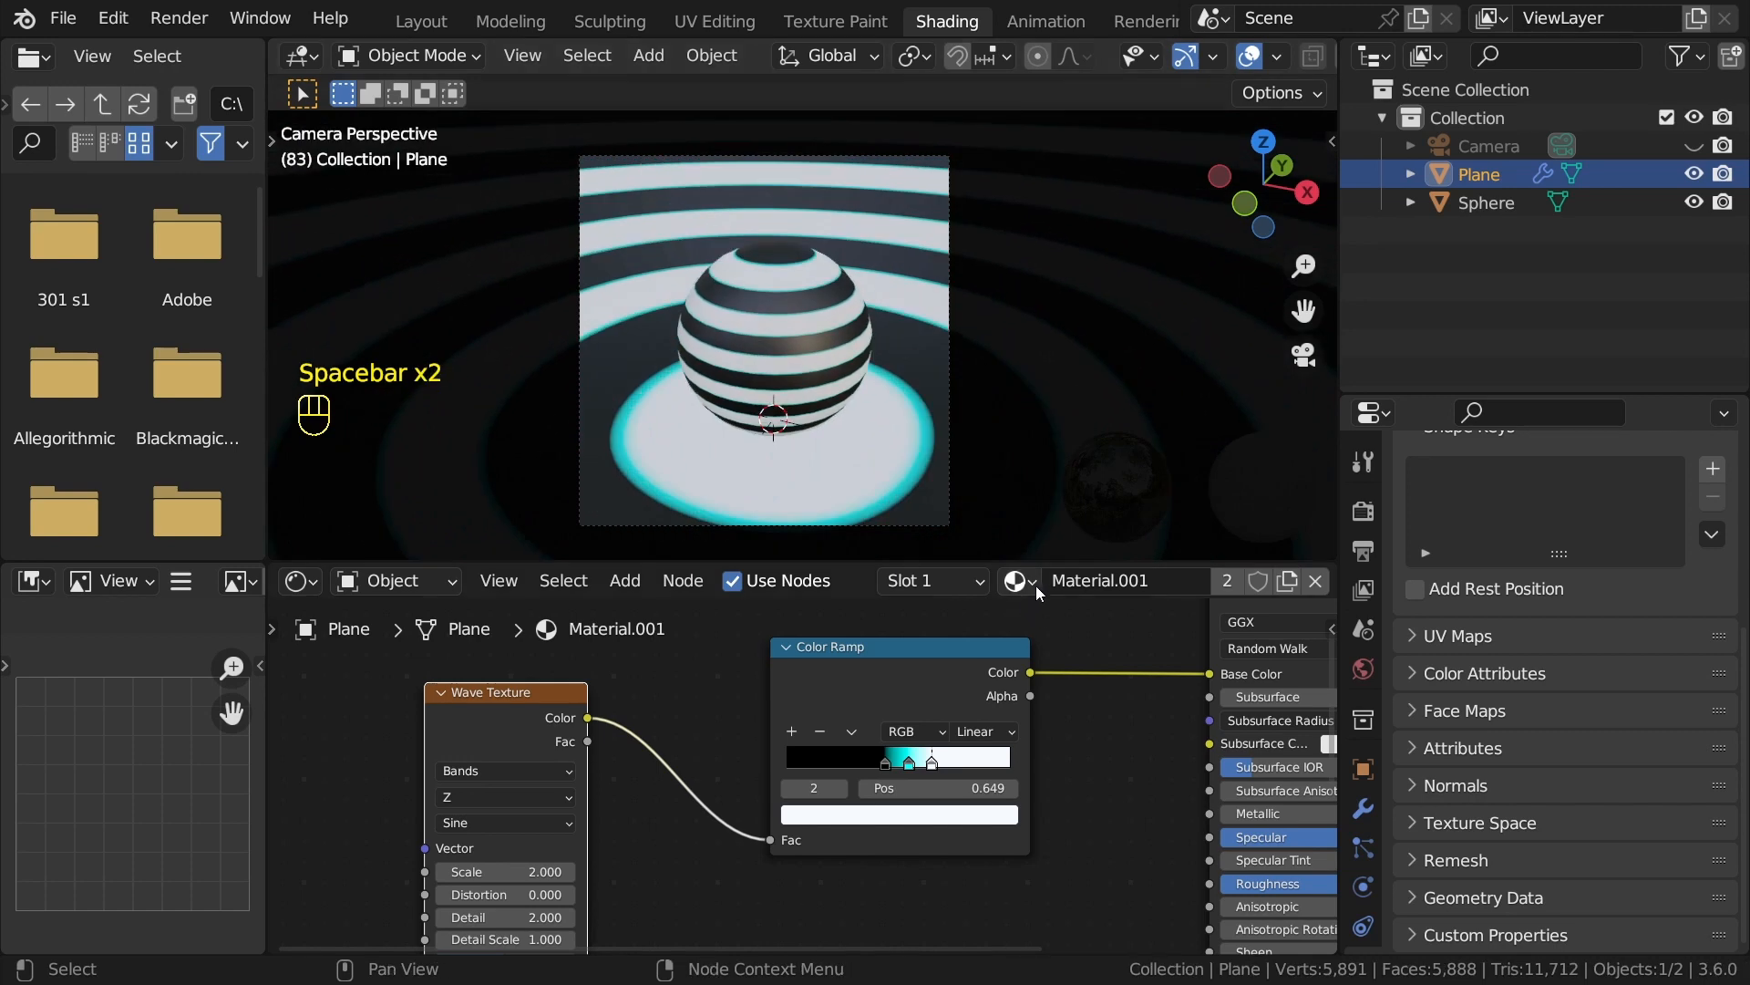
click(1094, 576)
key(Escape)
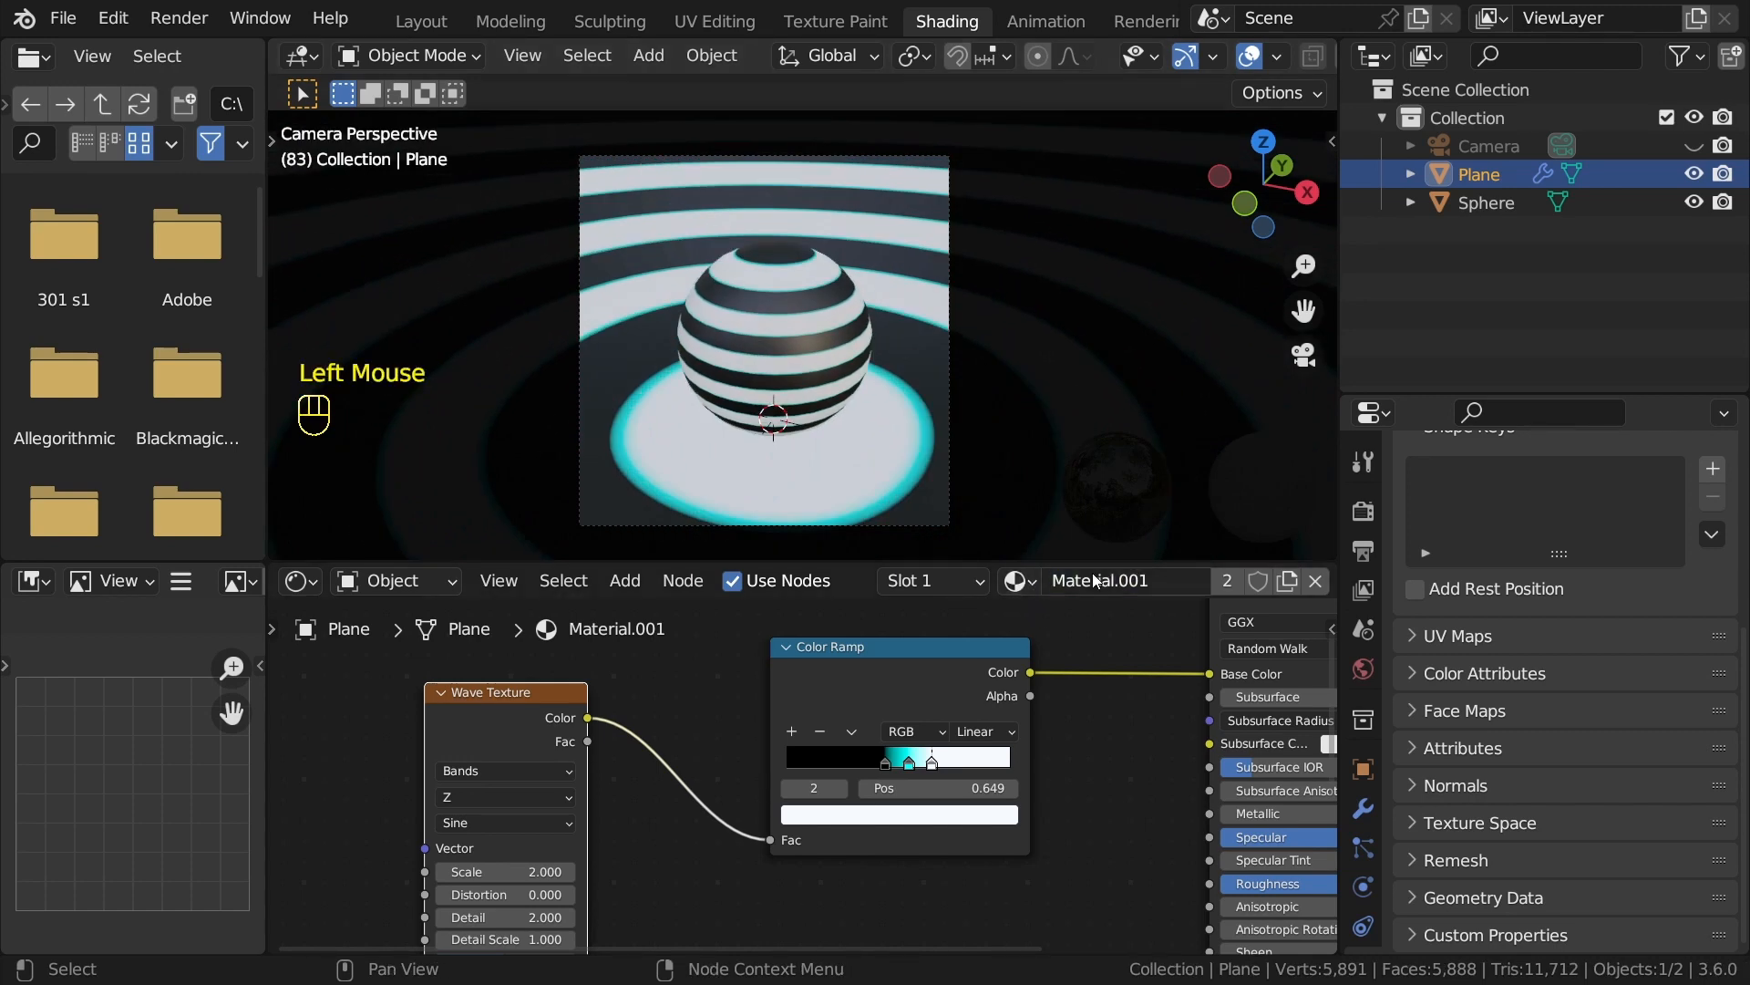
click(747, 254)
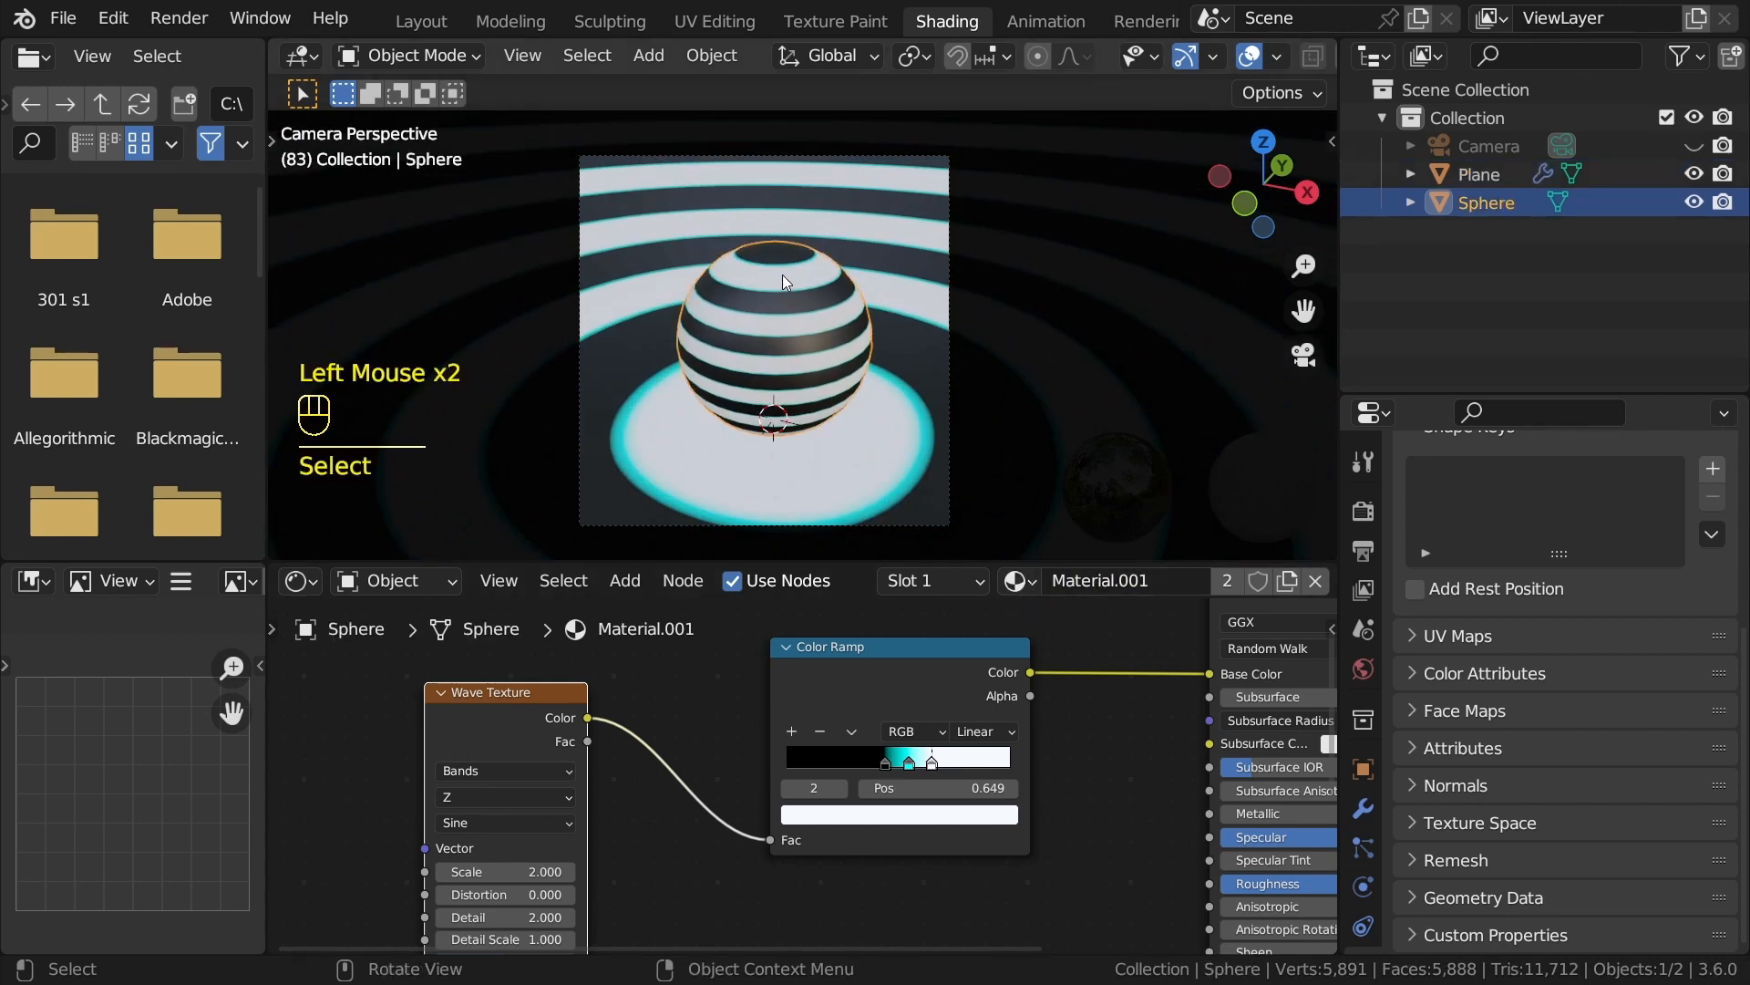
click(874, 261)
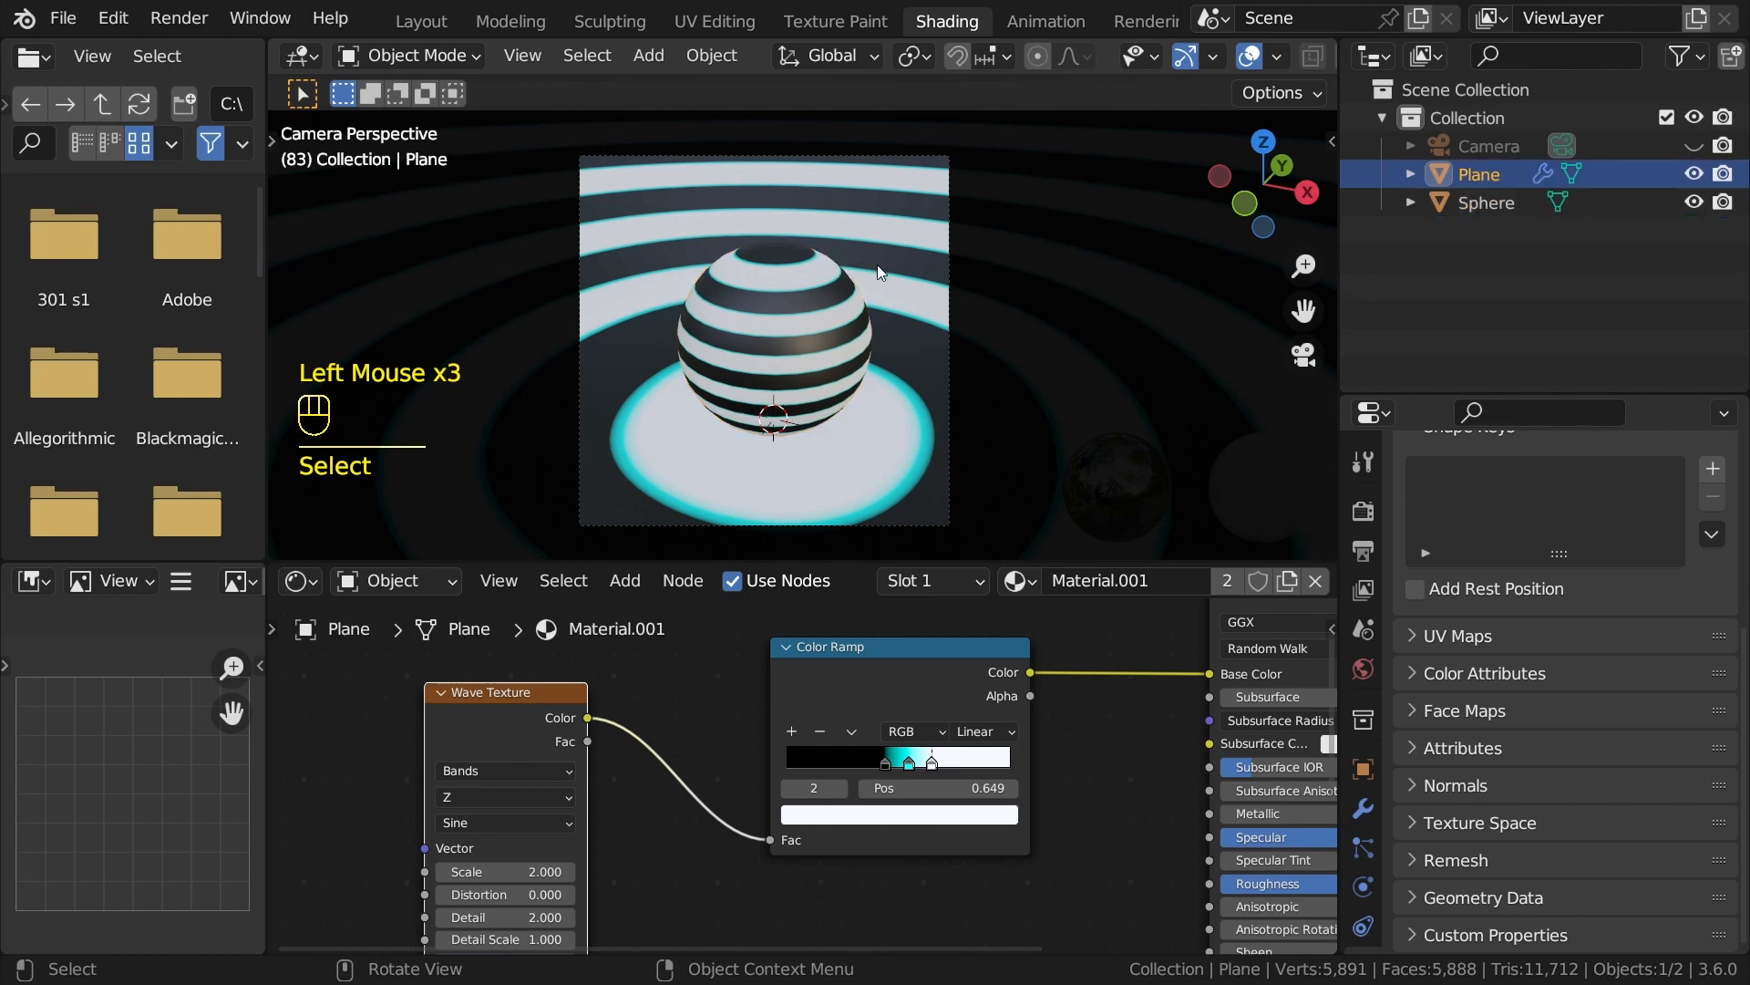
click(1112, 581)
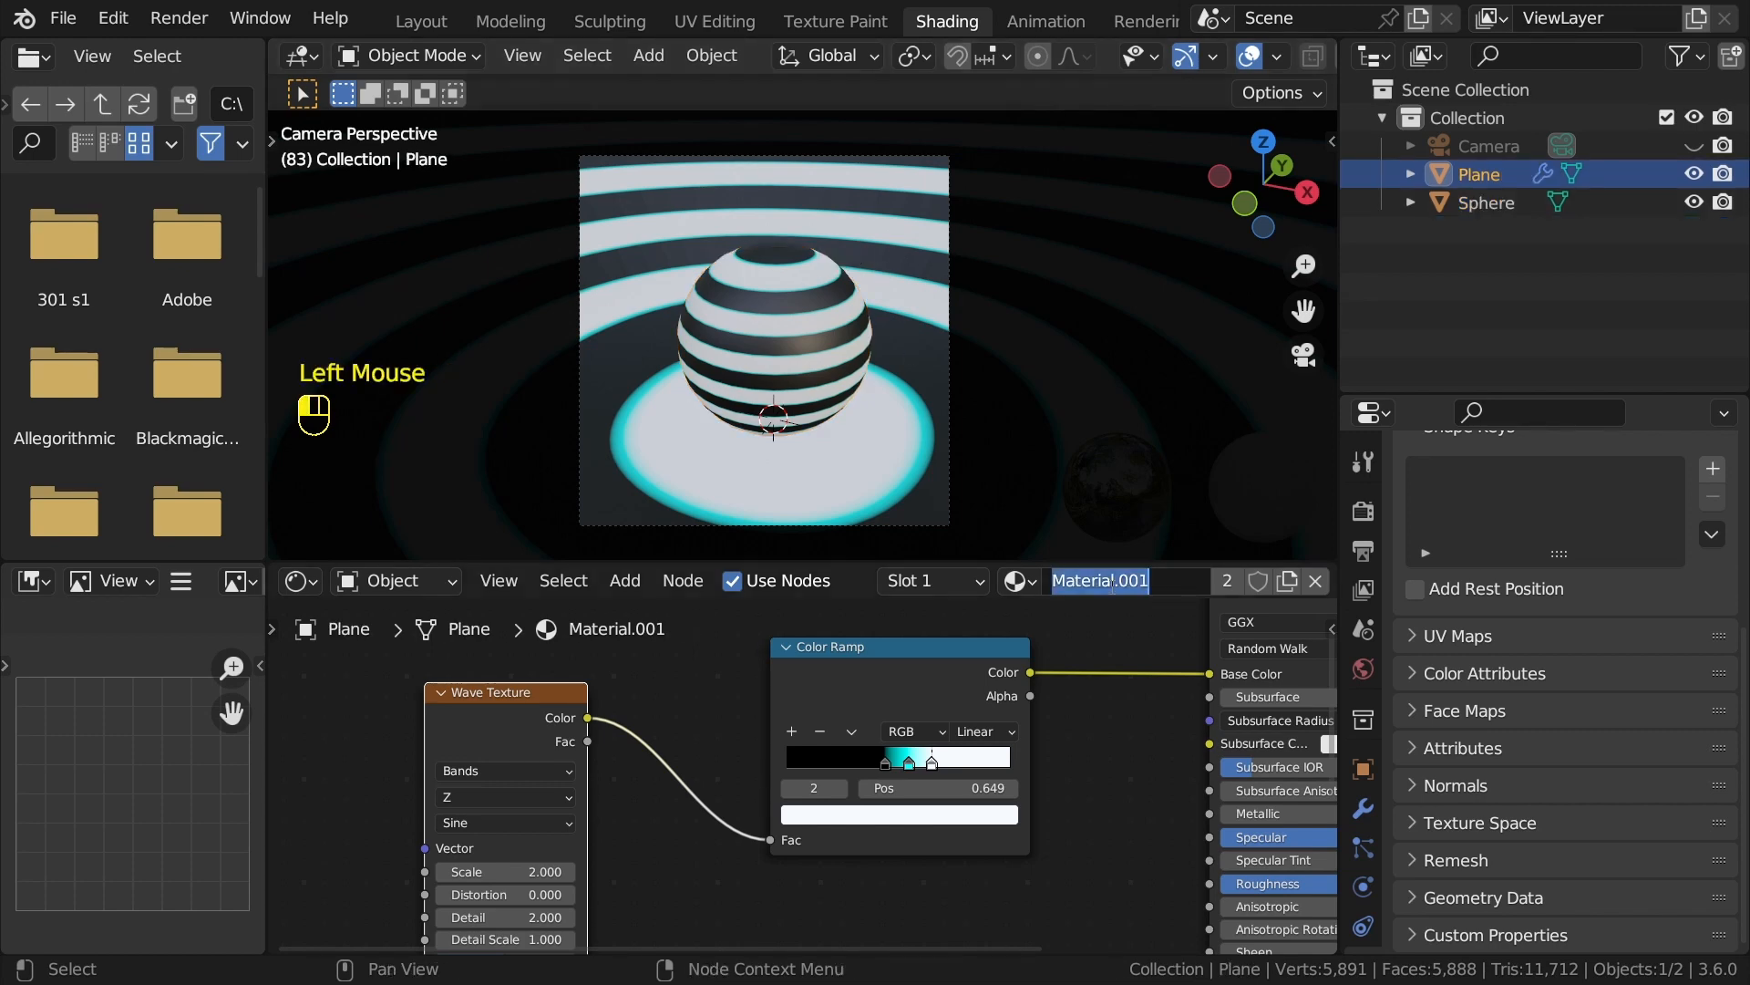
text(animation)
key(Return)
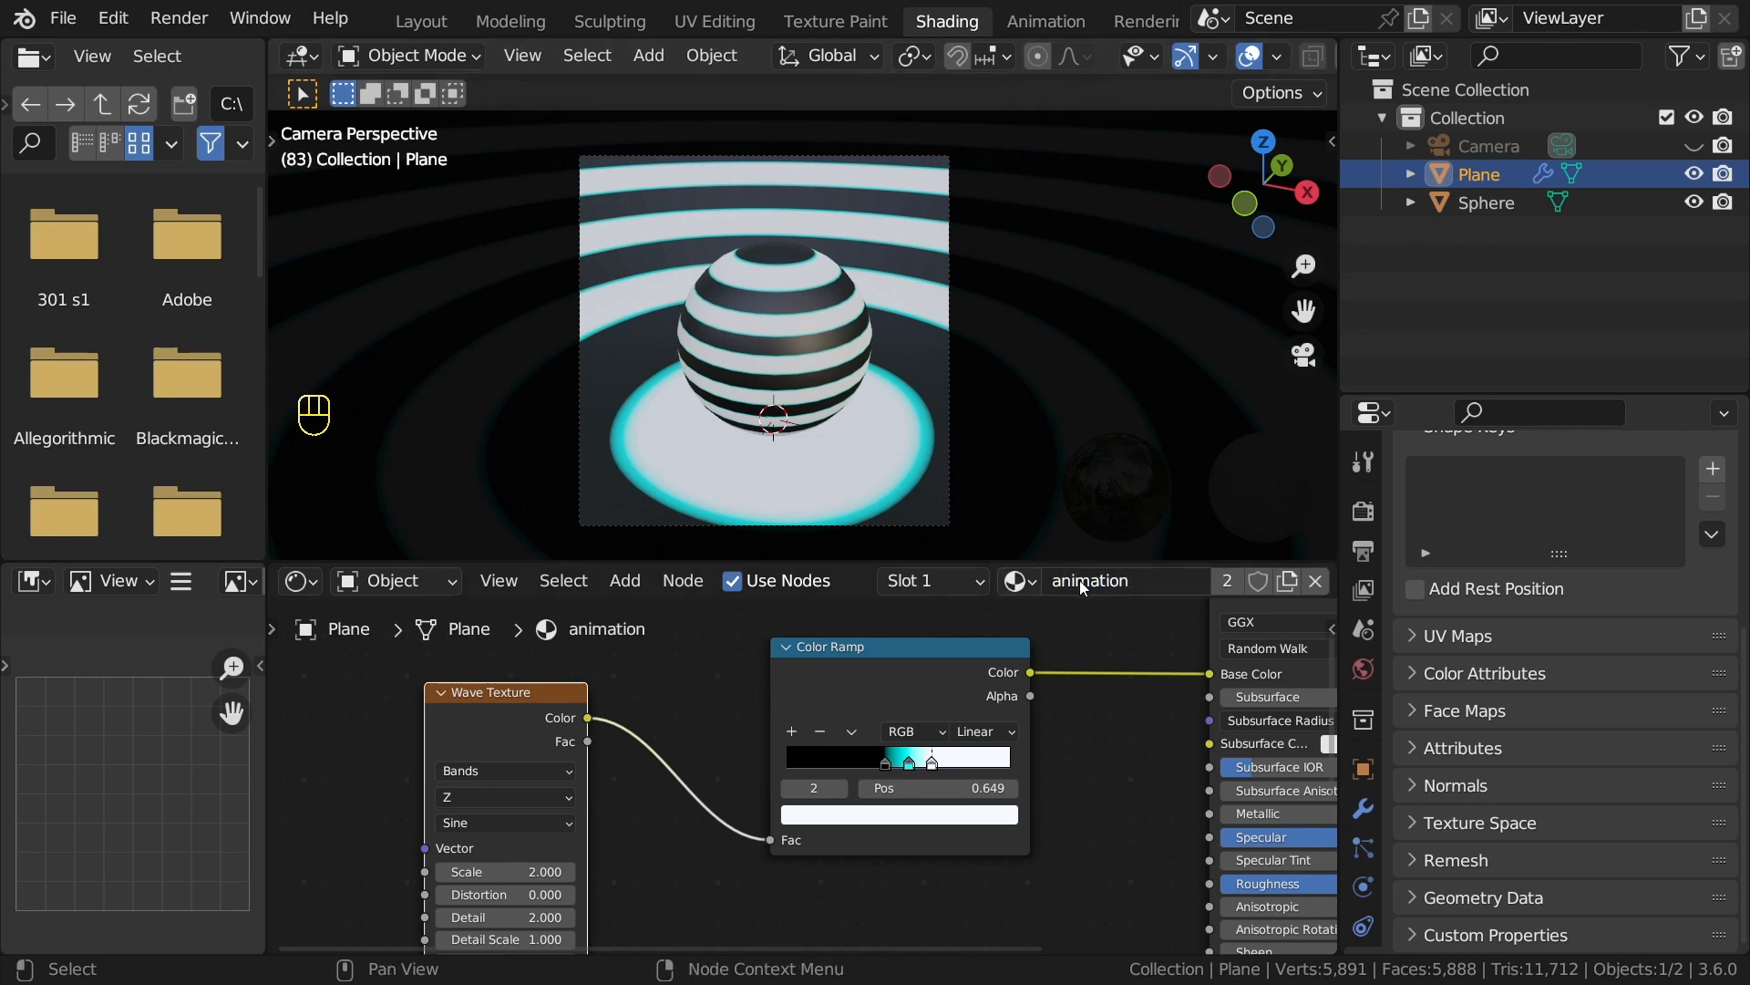
Make the plane's material a single-user copy, independent of the sphere's material.
click(757, 275)
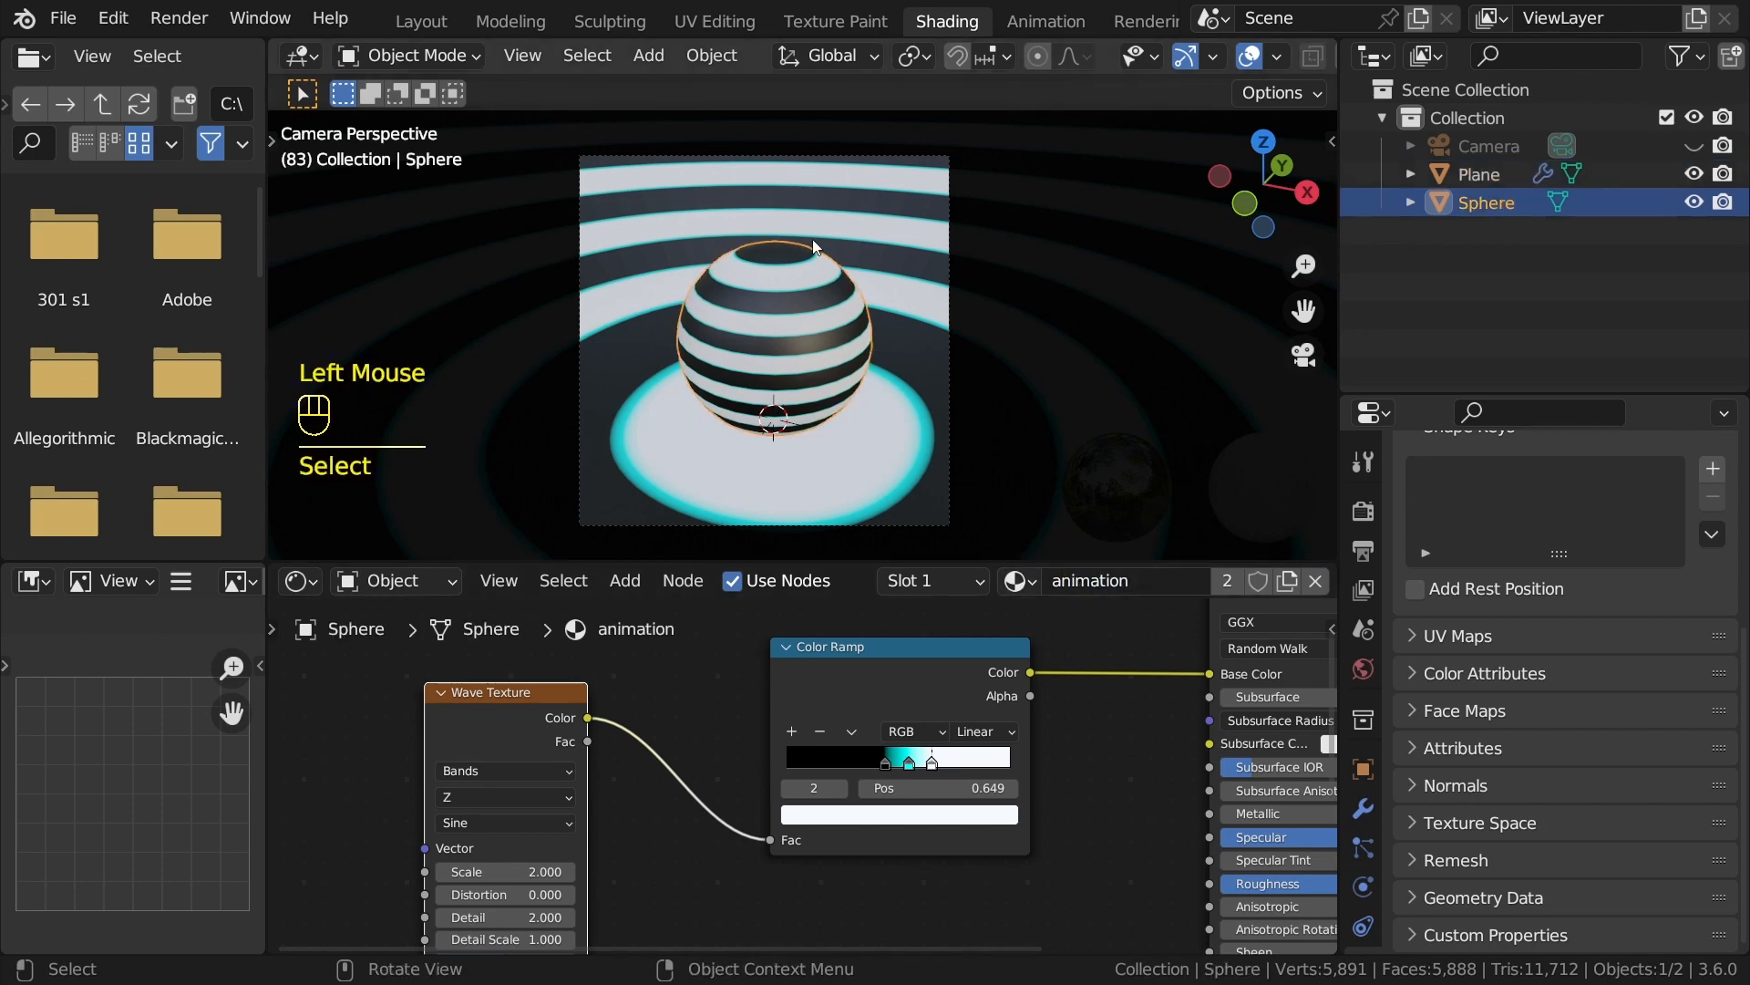
click(921, 228)
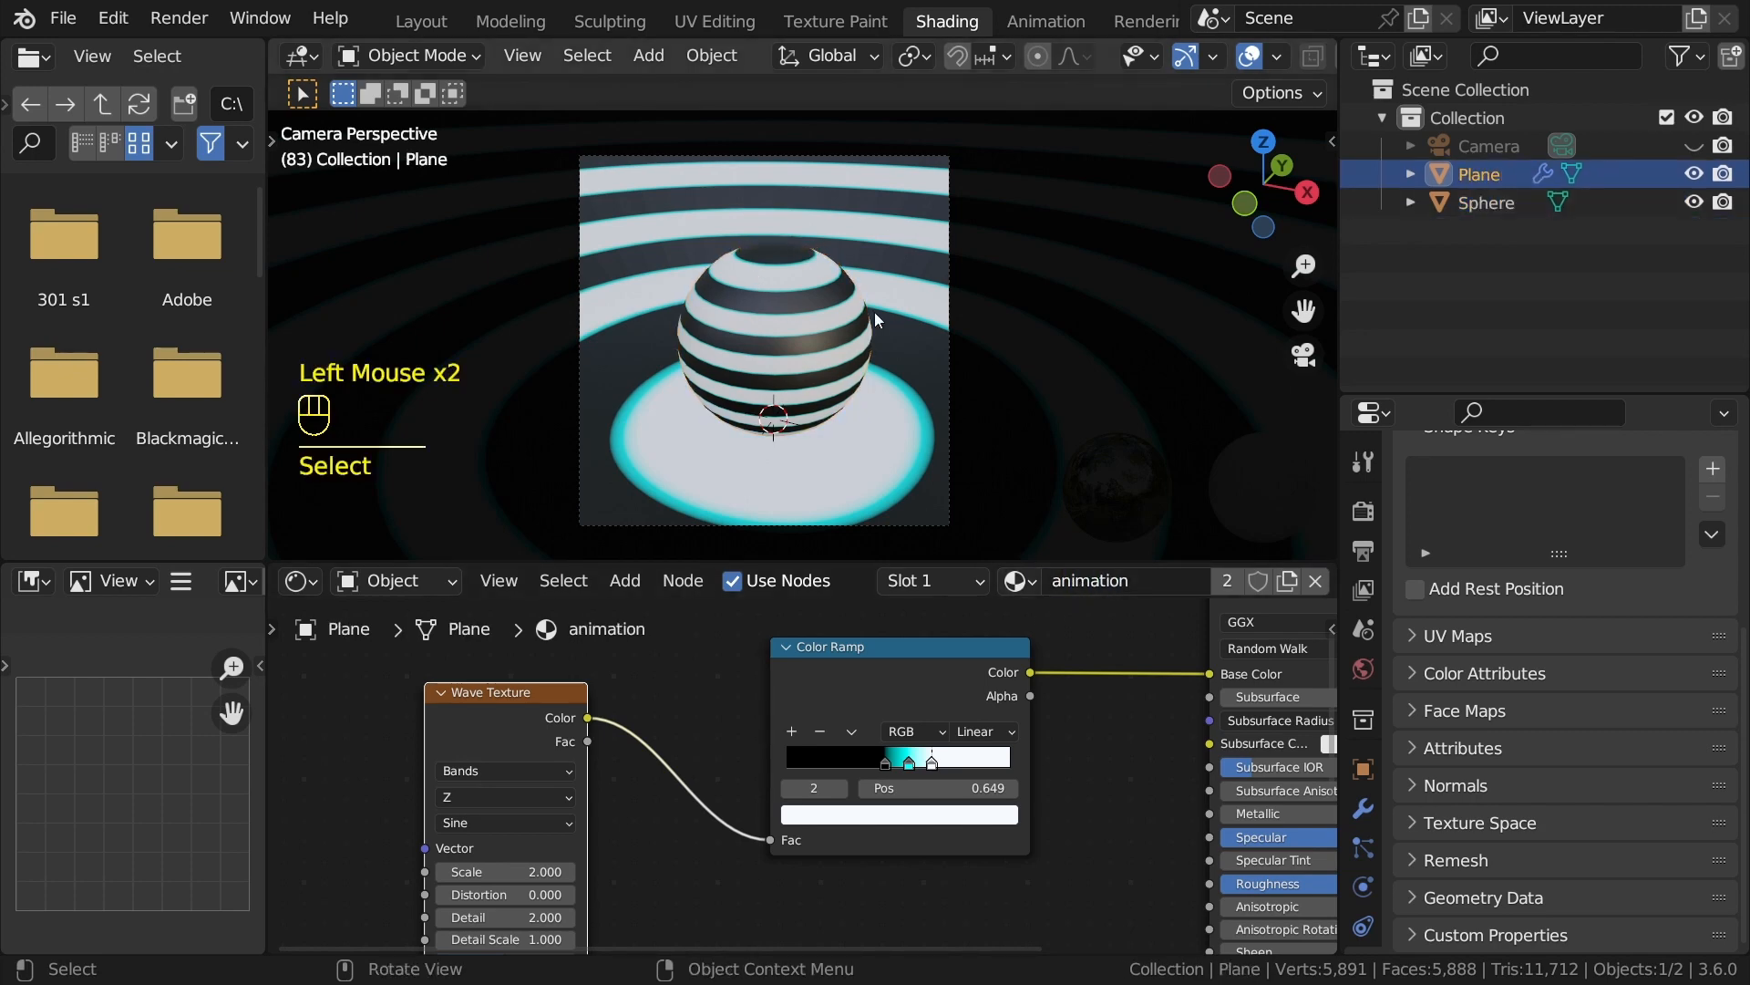
click(790, 272)
click(869, 243)
click(930, 248)
click(1238, 587)
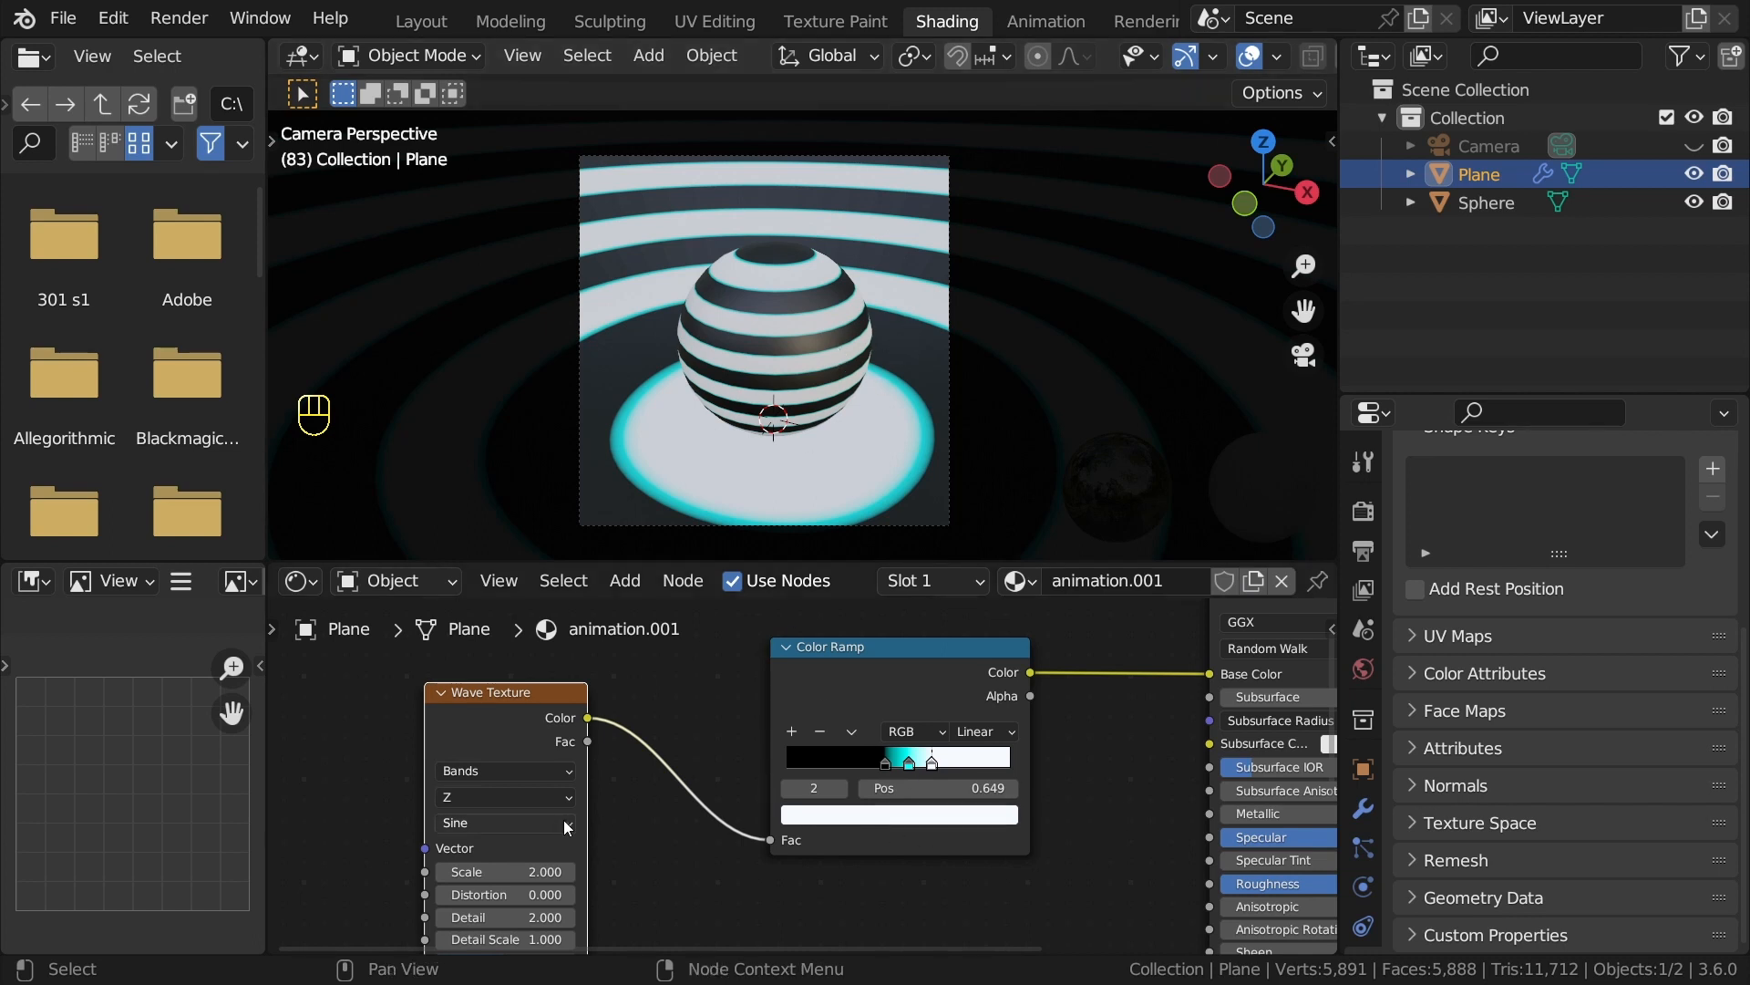
Set the plane's Wave Texture Scale to 11.300 and preview the denser stripes in playback.
shift+middle_drag(544, 867, 562, 790)
shift+drag(563, 795, 686, 547)
key(space)
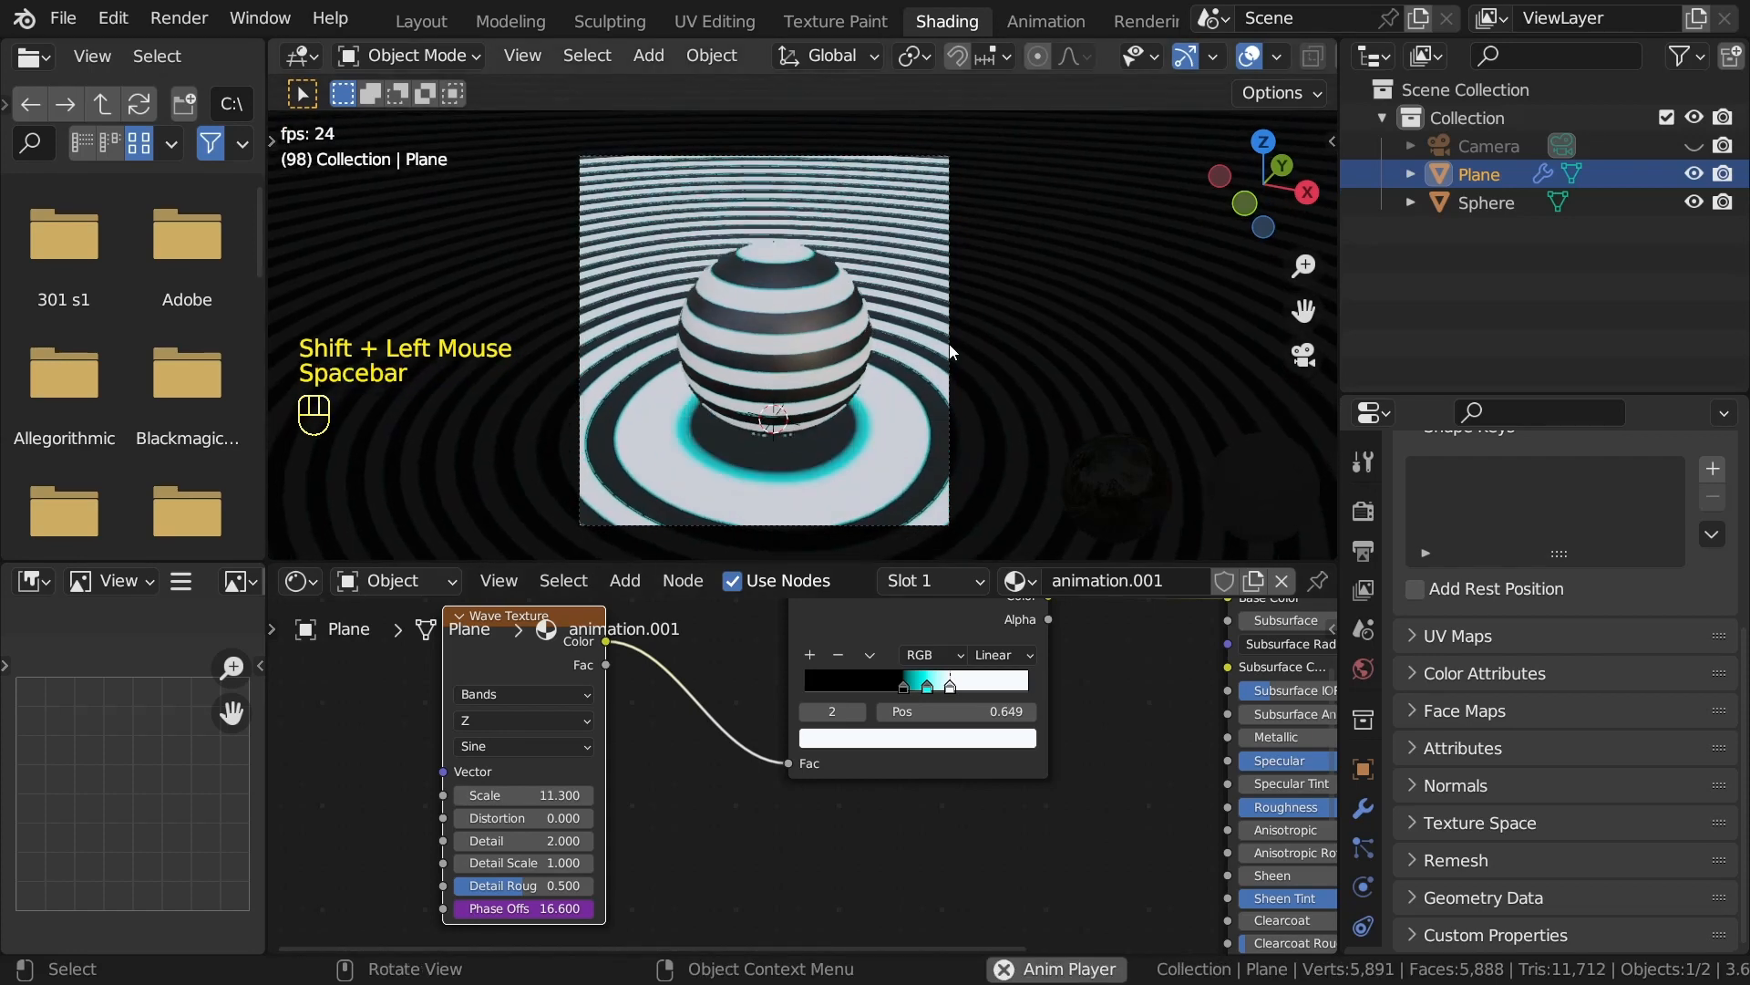
key(space)
Change the Phase Offset driver expression in the plane's Wave Texture to -frame/5.
scroll(584, 711, up, 1)
middle_drag(693, 912, 748, 847)
scroll(575, 712, up, 1)
scroll(748, 847, up, 2)
click(674, 861)
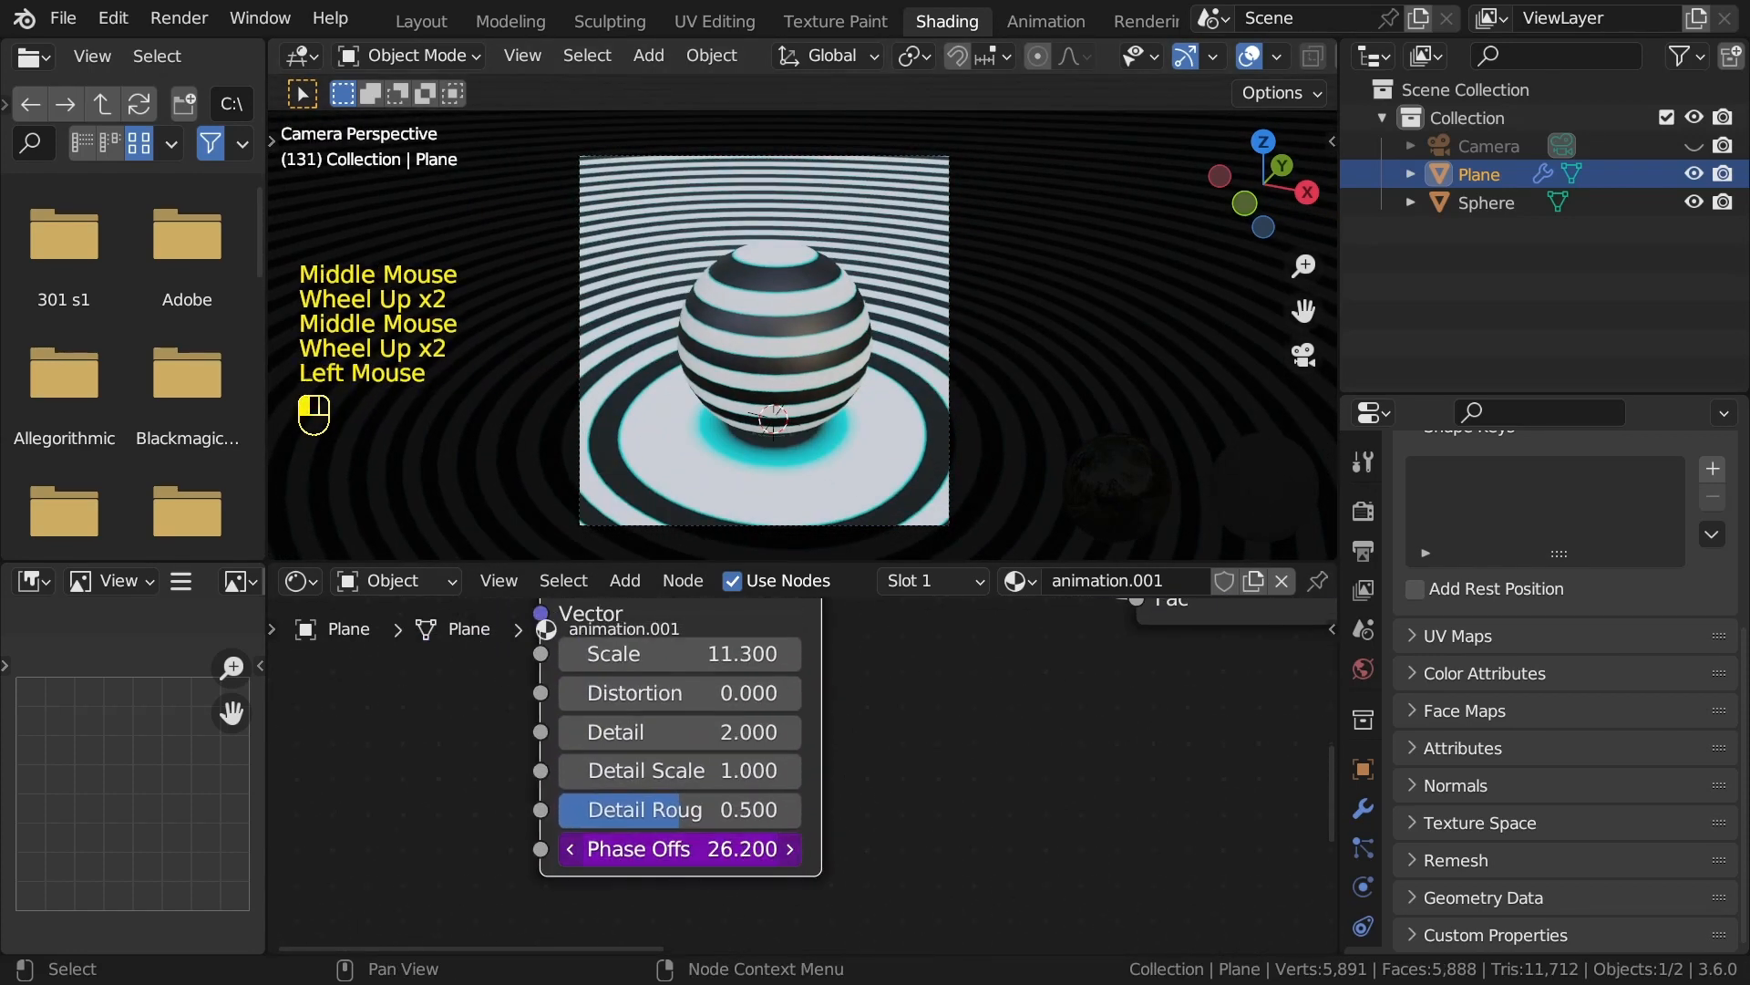
click(600, 855)
click(578, 855)
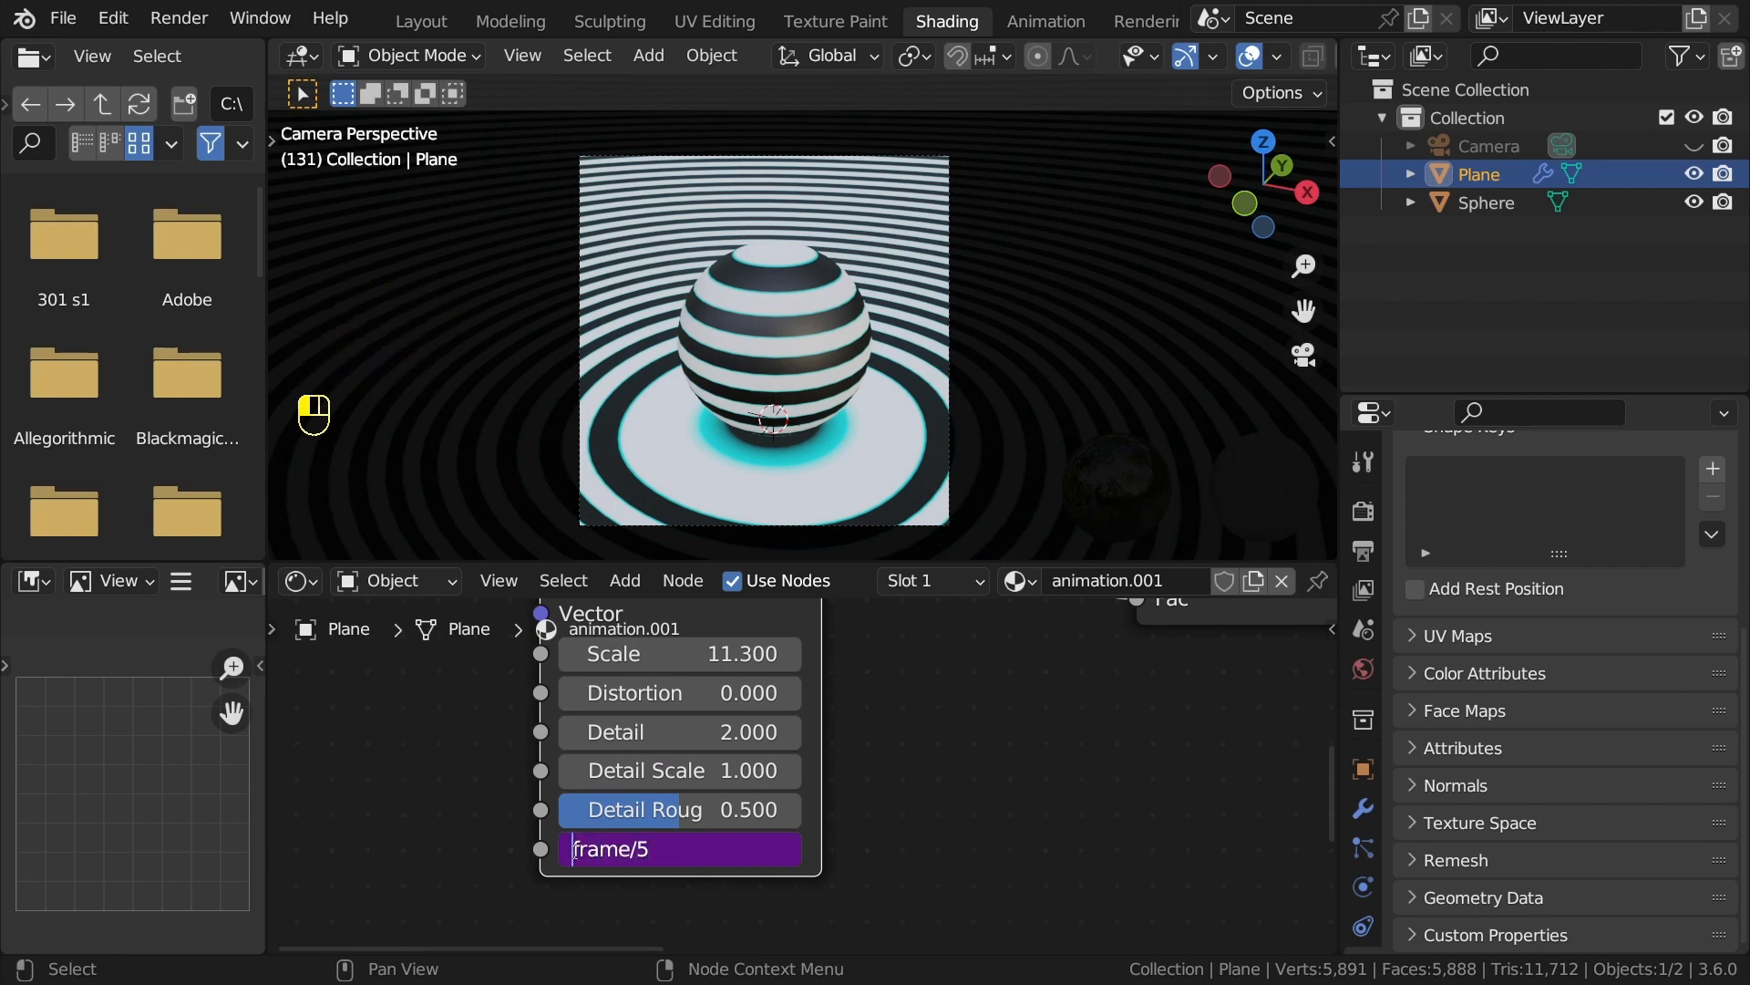
text(-)
key(Return)
Play the animation from the first frame to check the plane's reversed stripe motion.
key(shift+Left)
key(space)
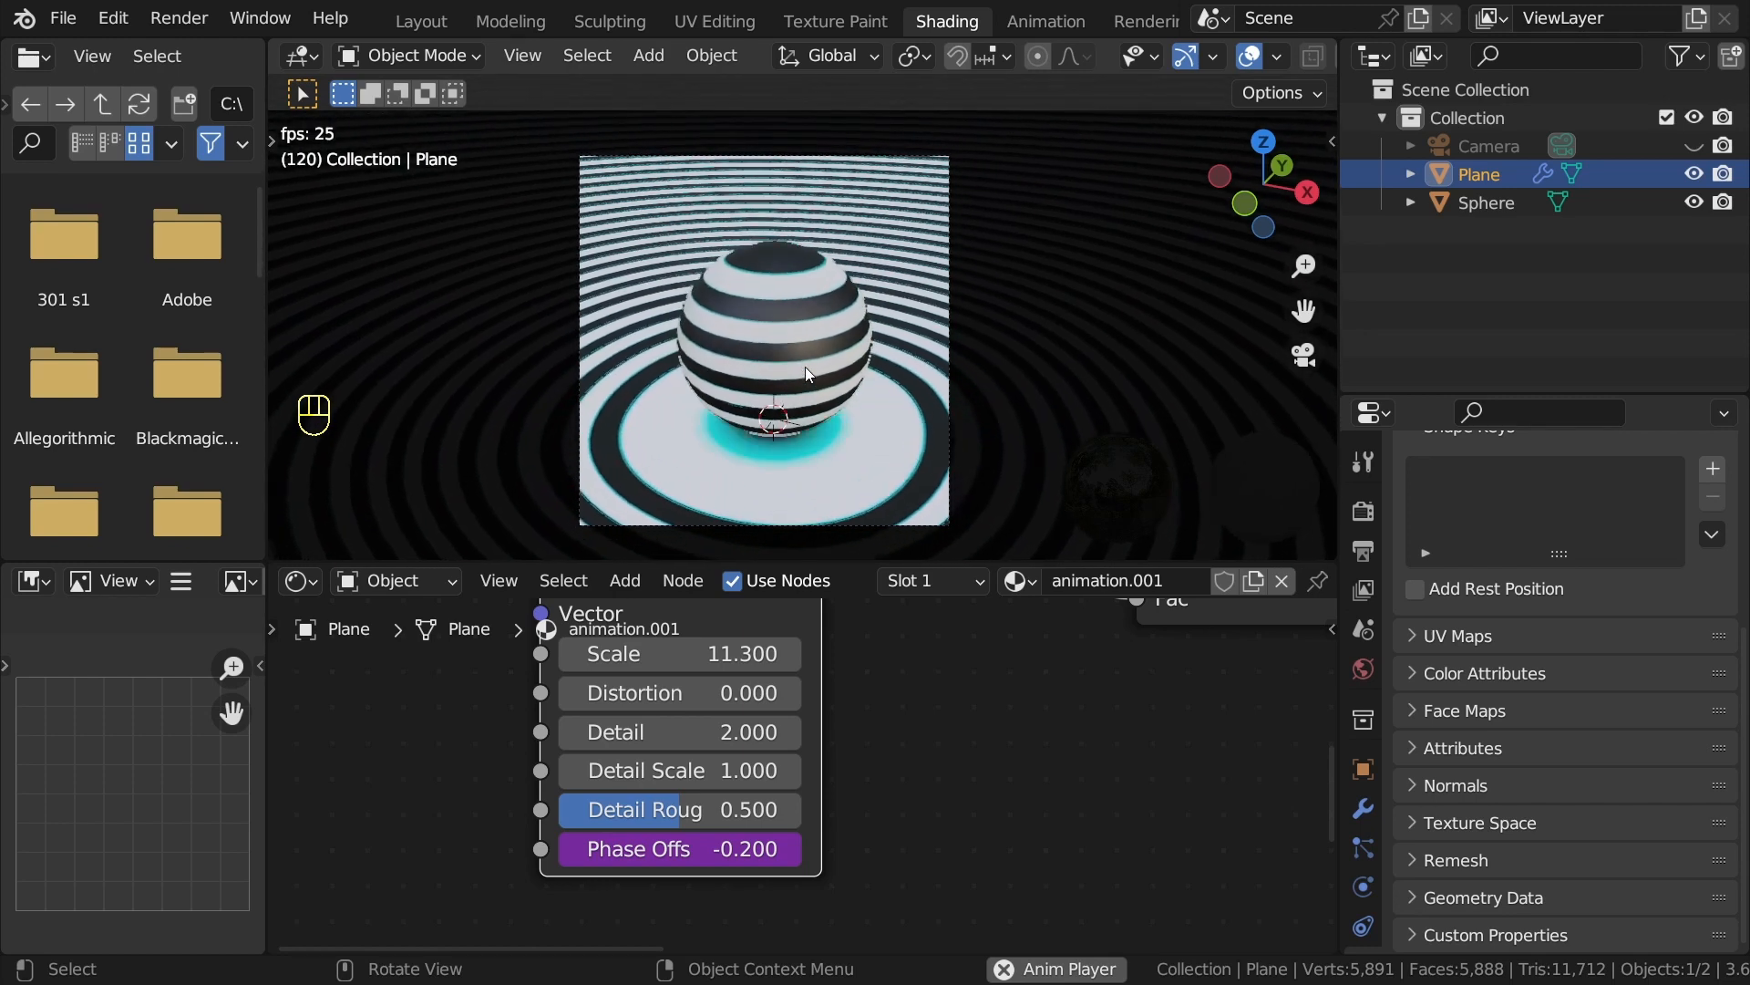
key(space)
key(space)
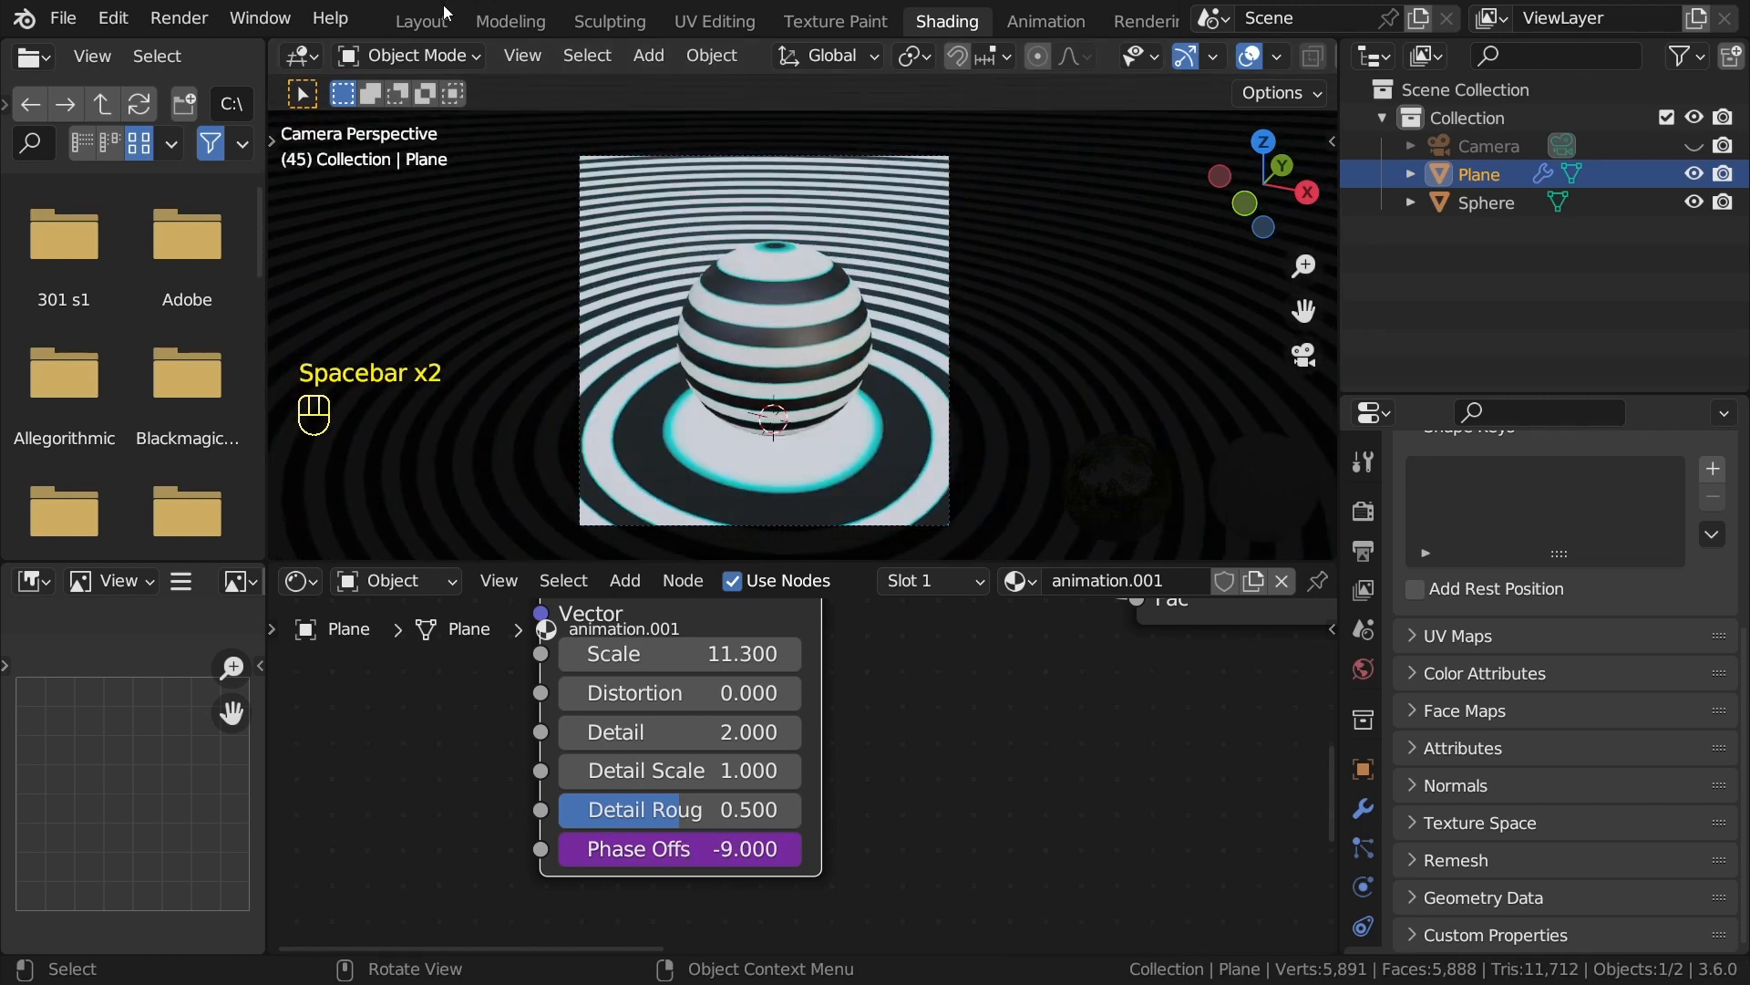
Apply Shade Smooth to the plane in the Layout workspace.
click(420, 21)
scroll(743, 509, down, 6)
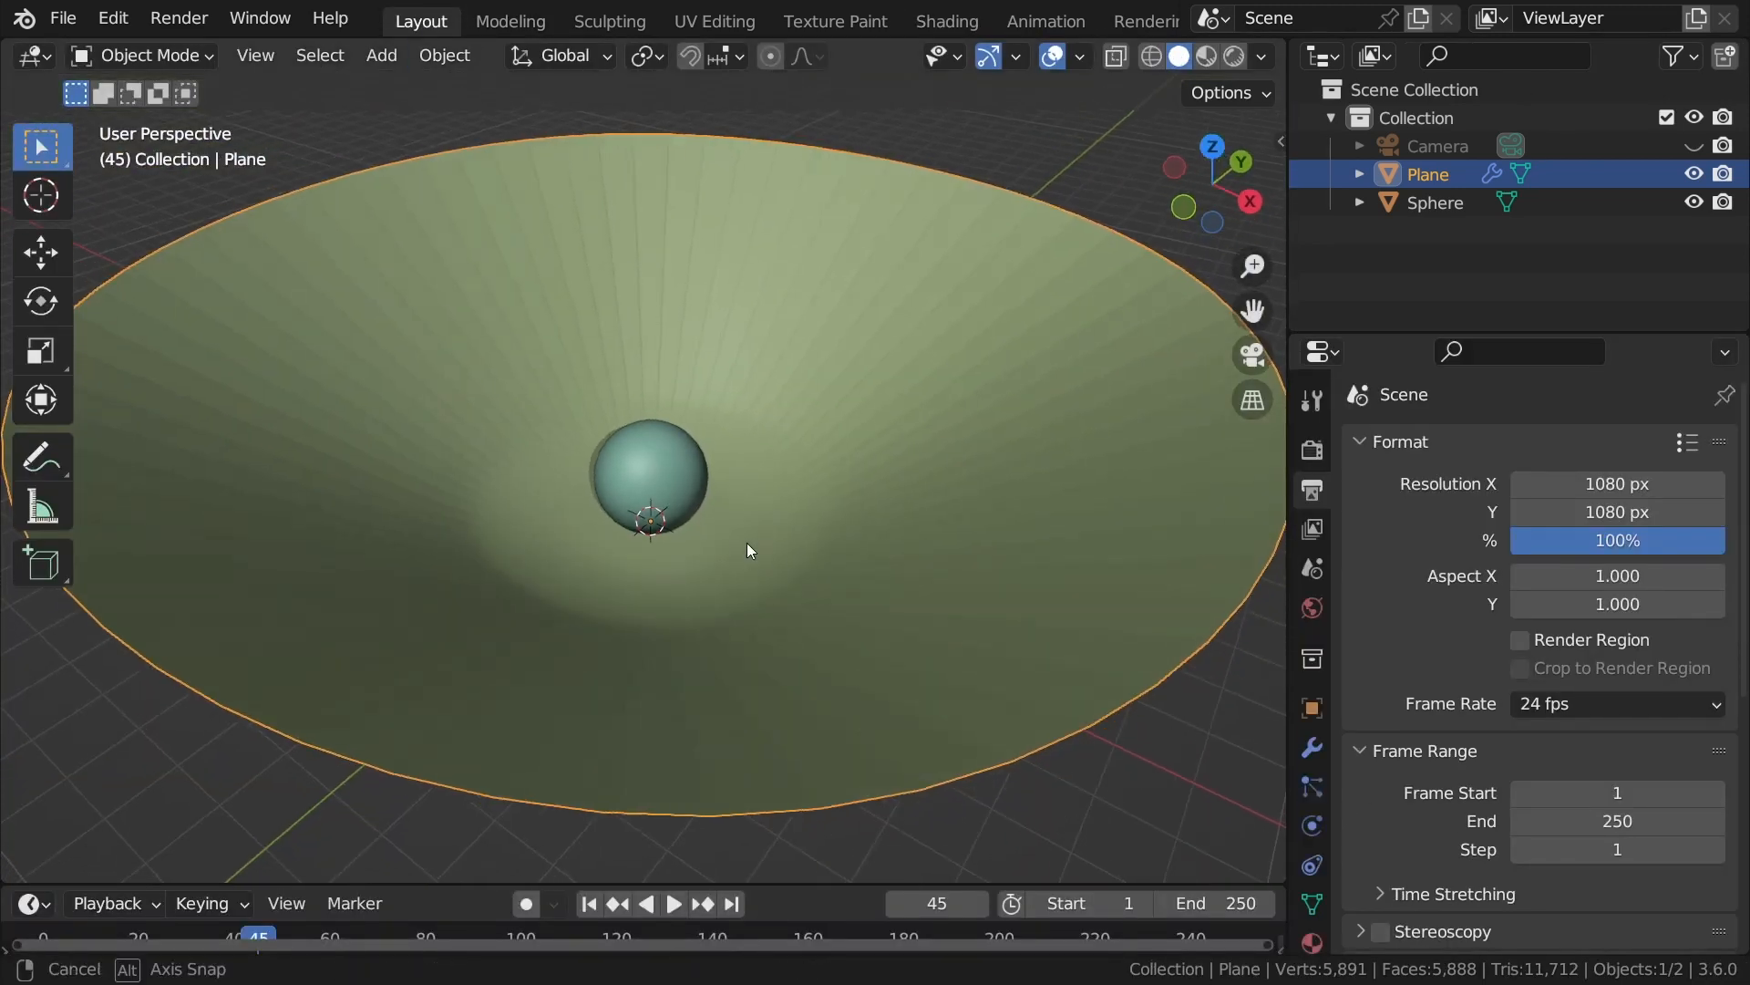
right_click(693, 339)
click(661, 308)
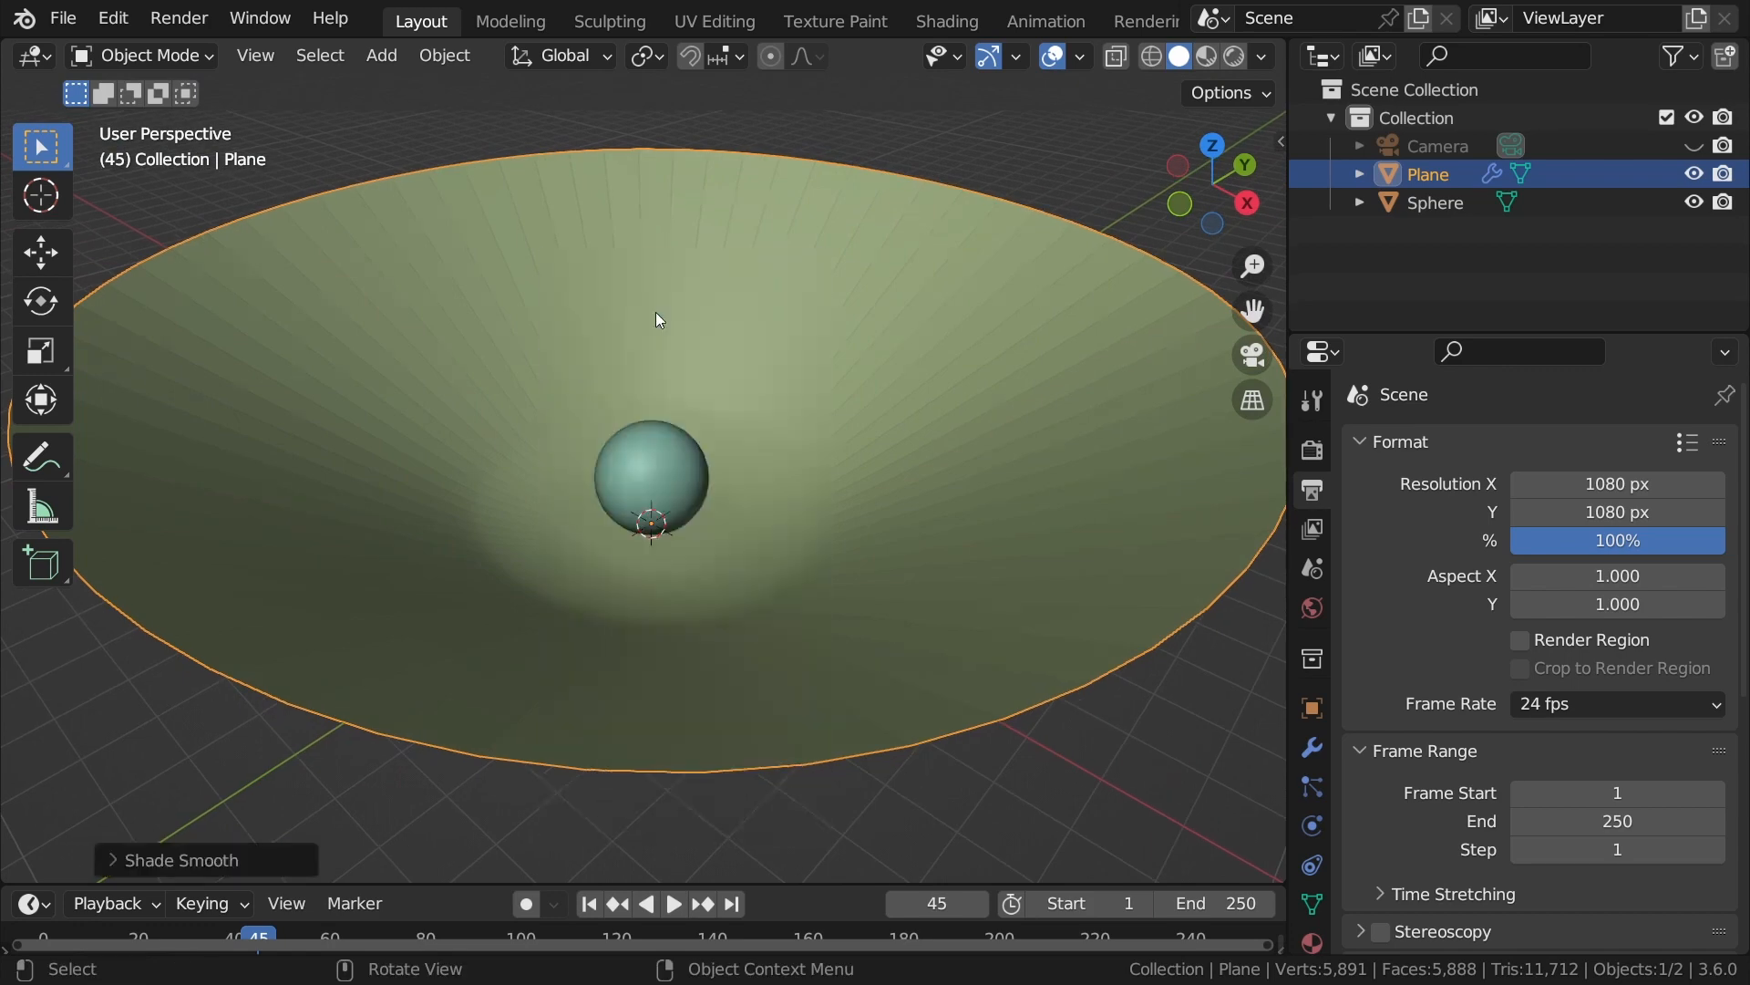
Look through the camera in Material Preview shading and unhide the Camera object.
key(KP_0)
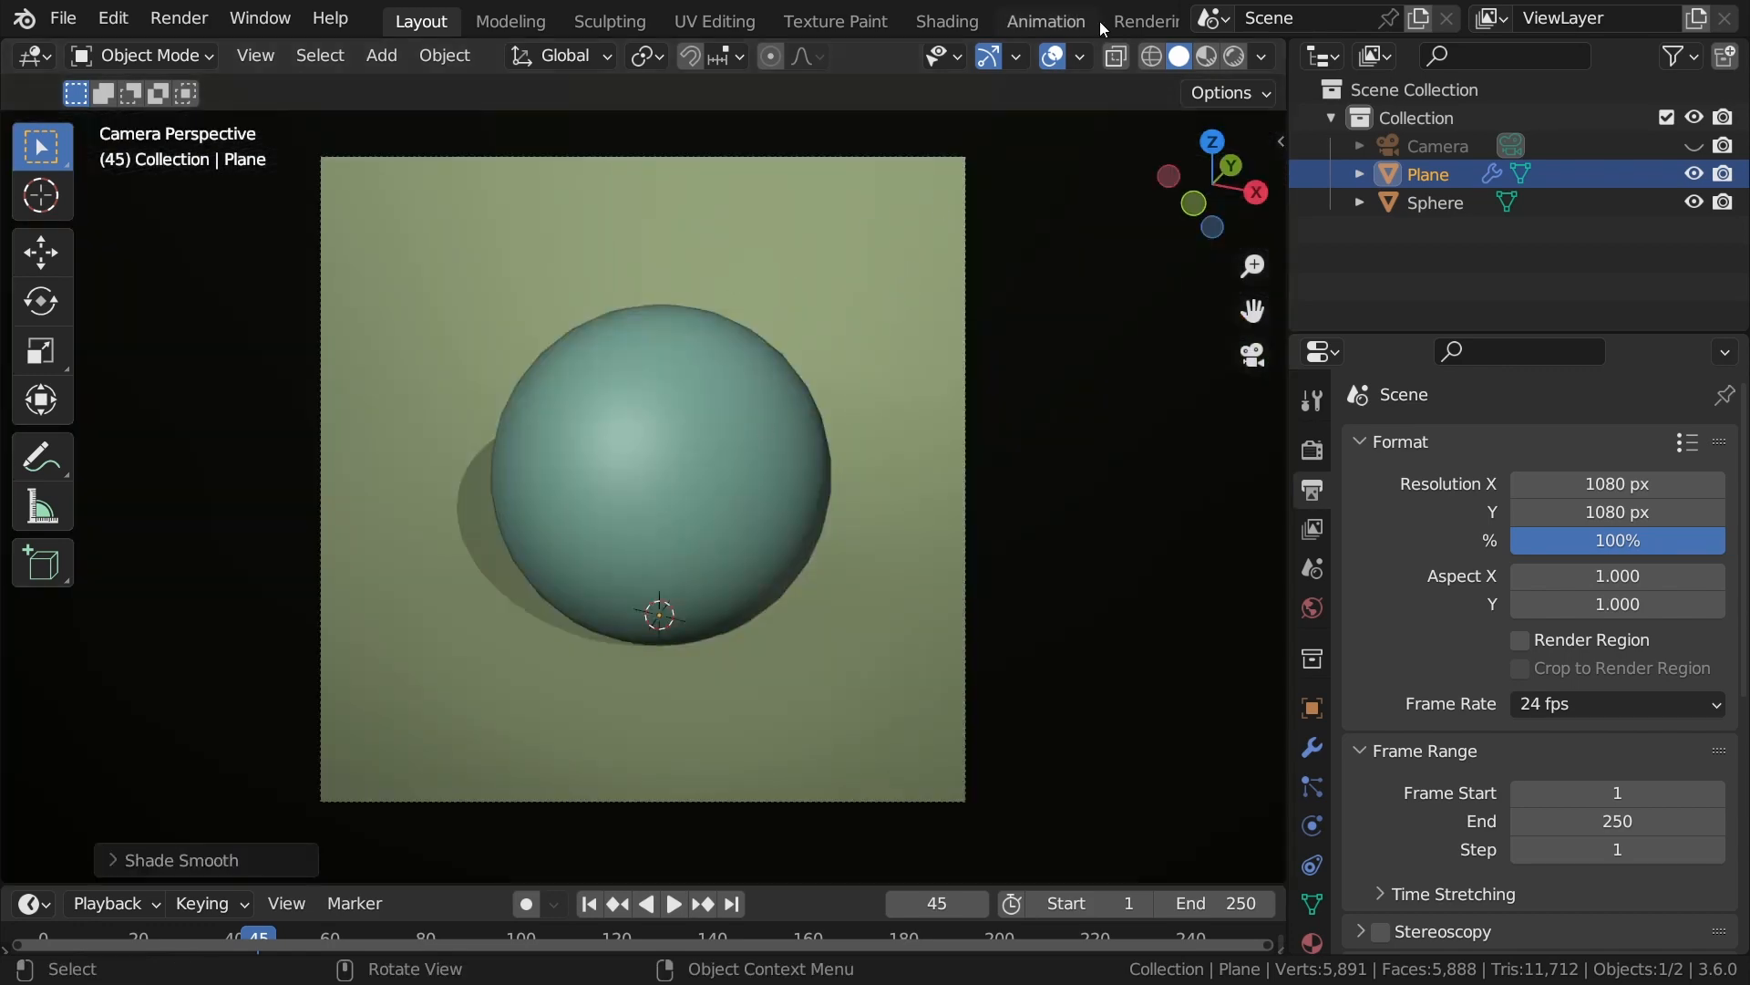
click(1206, 57)
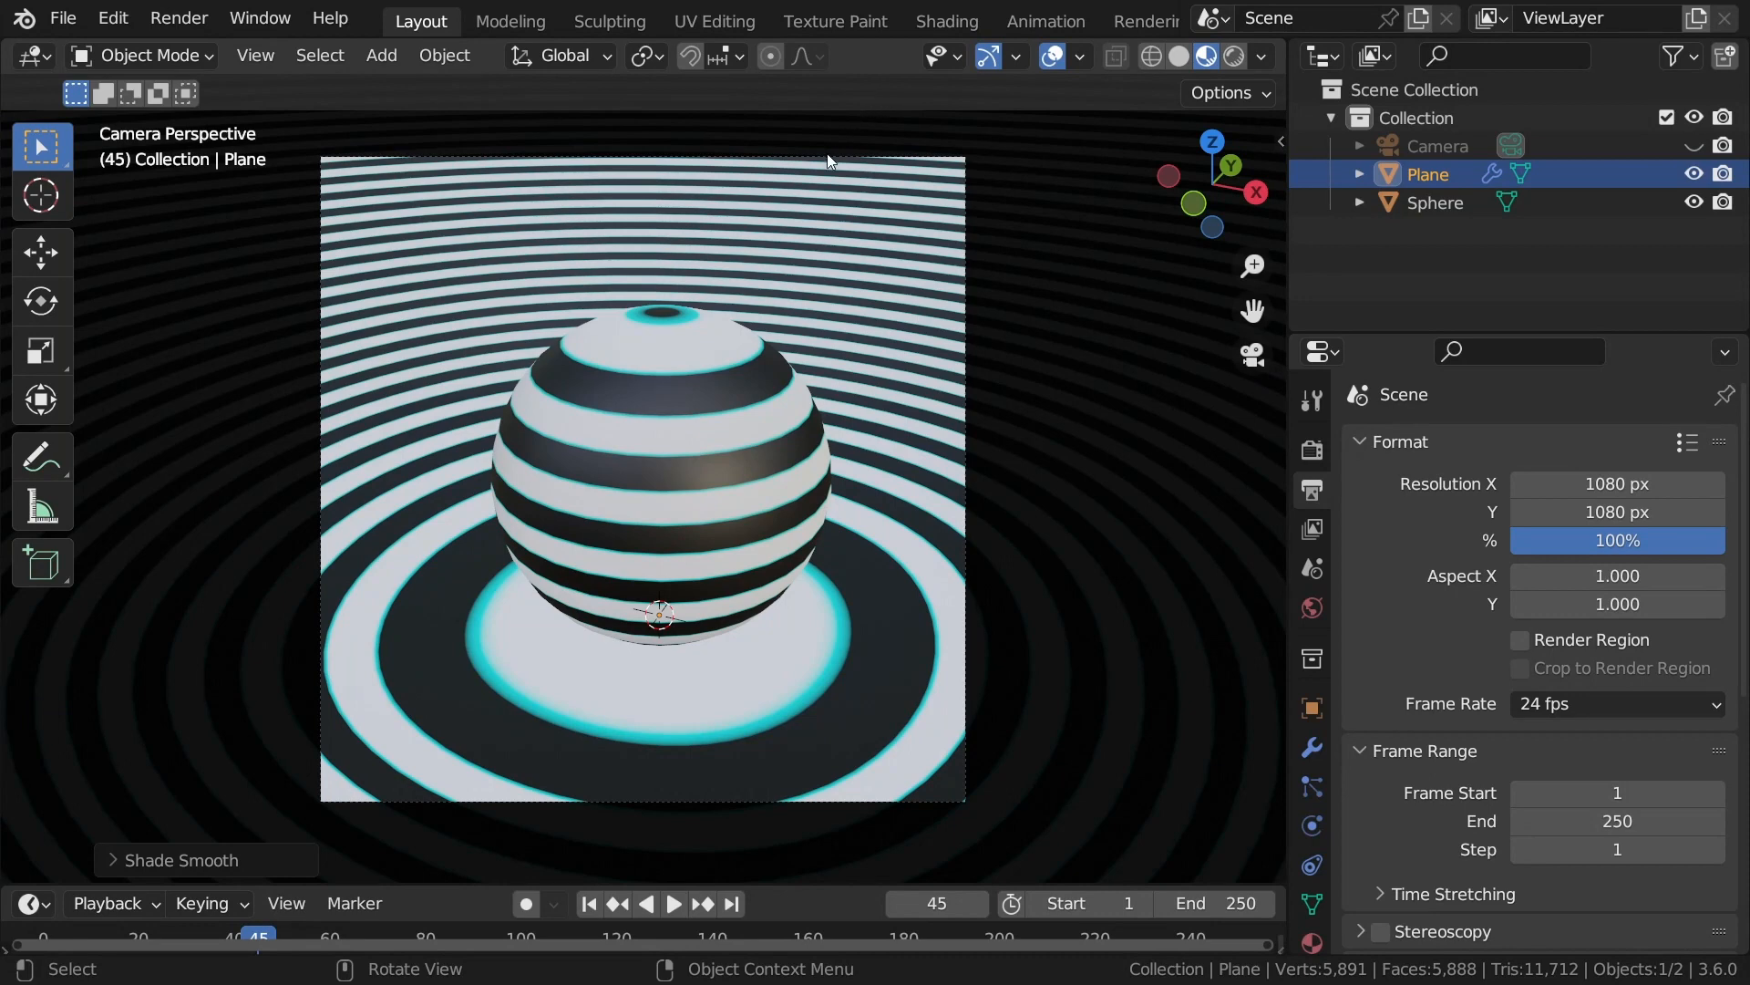
click(1574, 145)
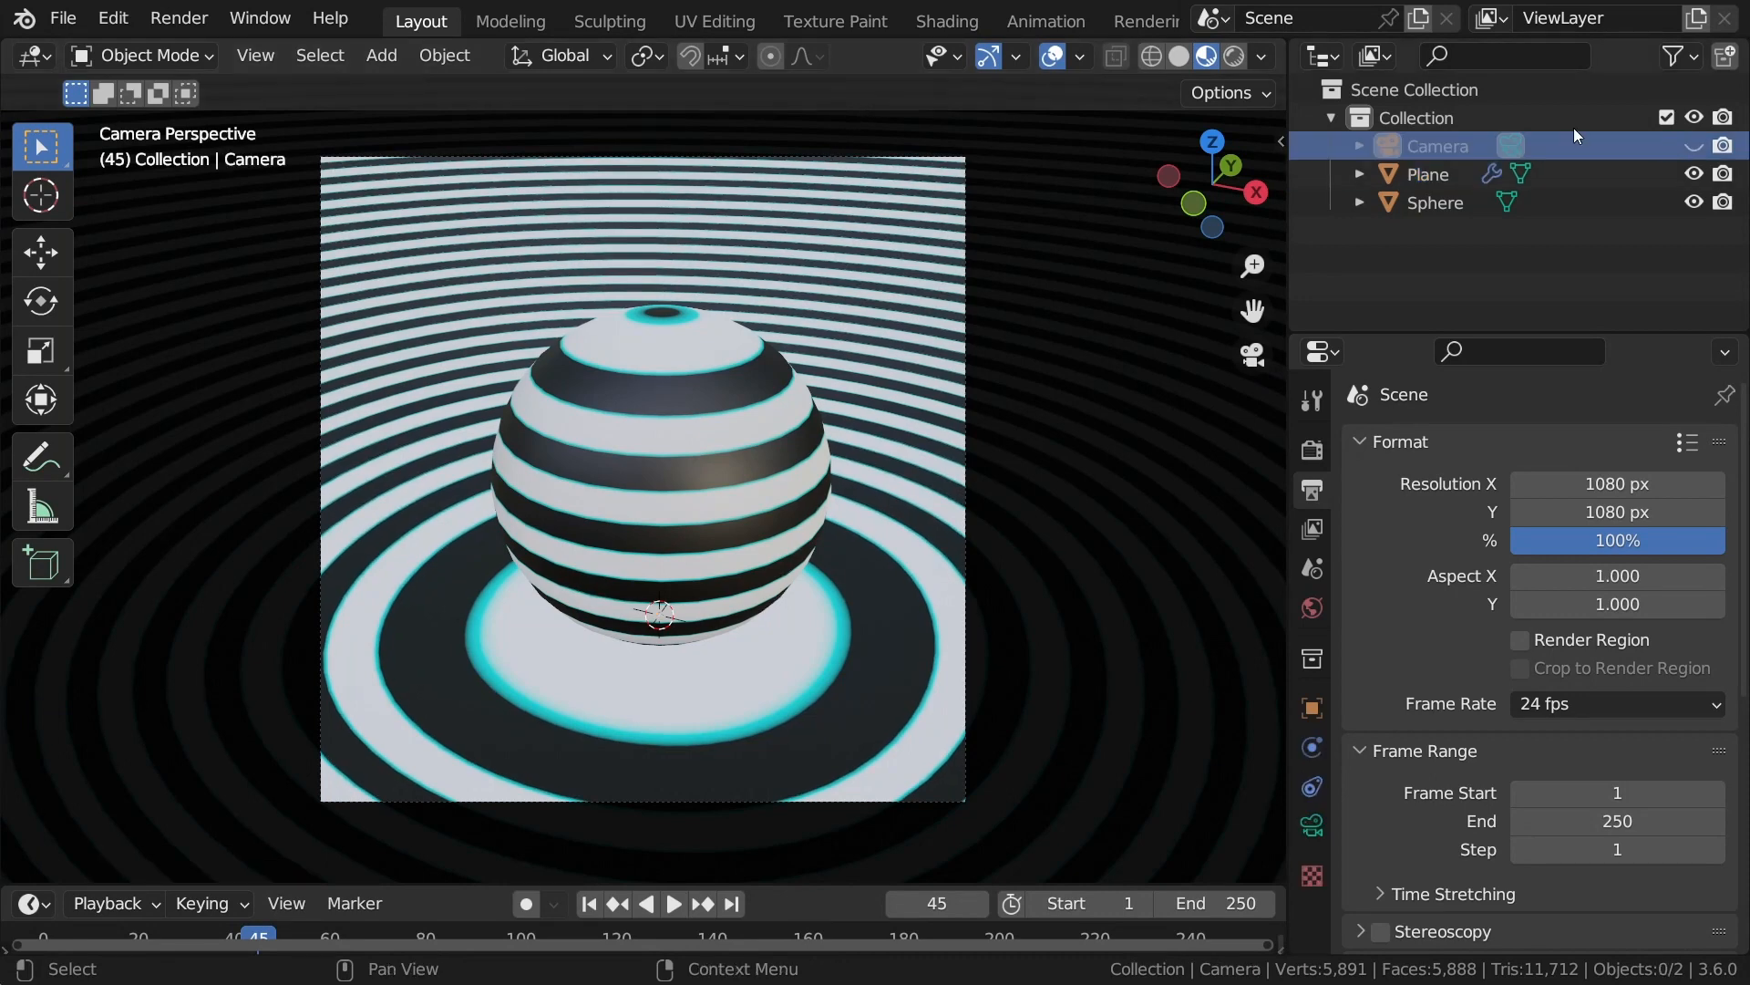
click(1694, 146)
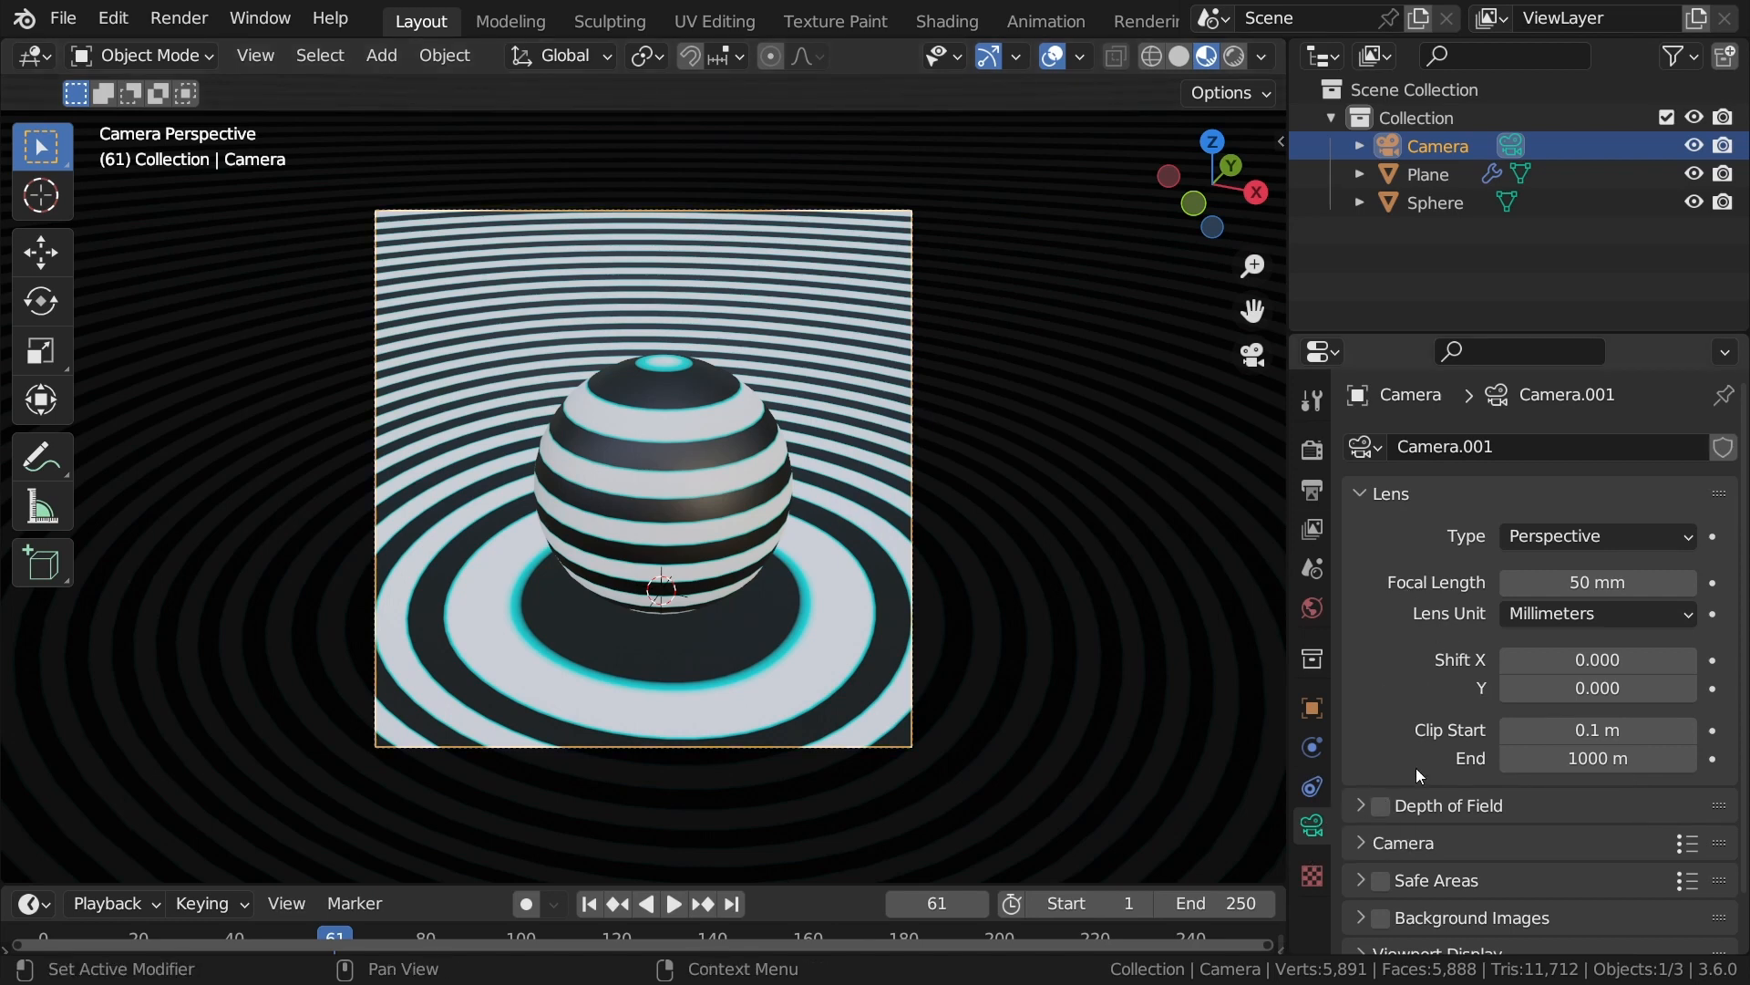
Enable the Camera's Depth of Field with the Sphere as focus object and an F-Stop of 0.1.
scroll(1415, 768, down, 2)
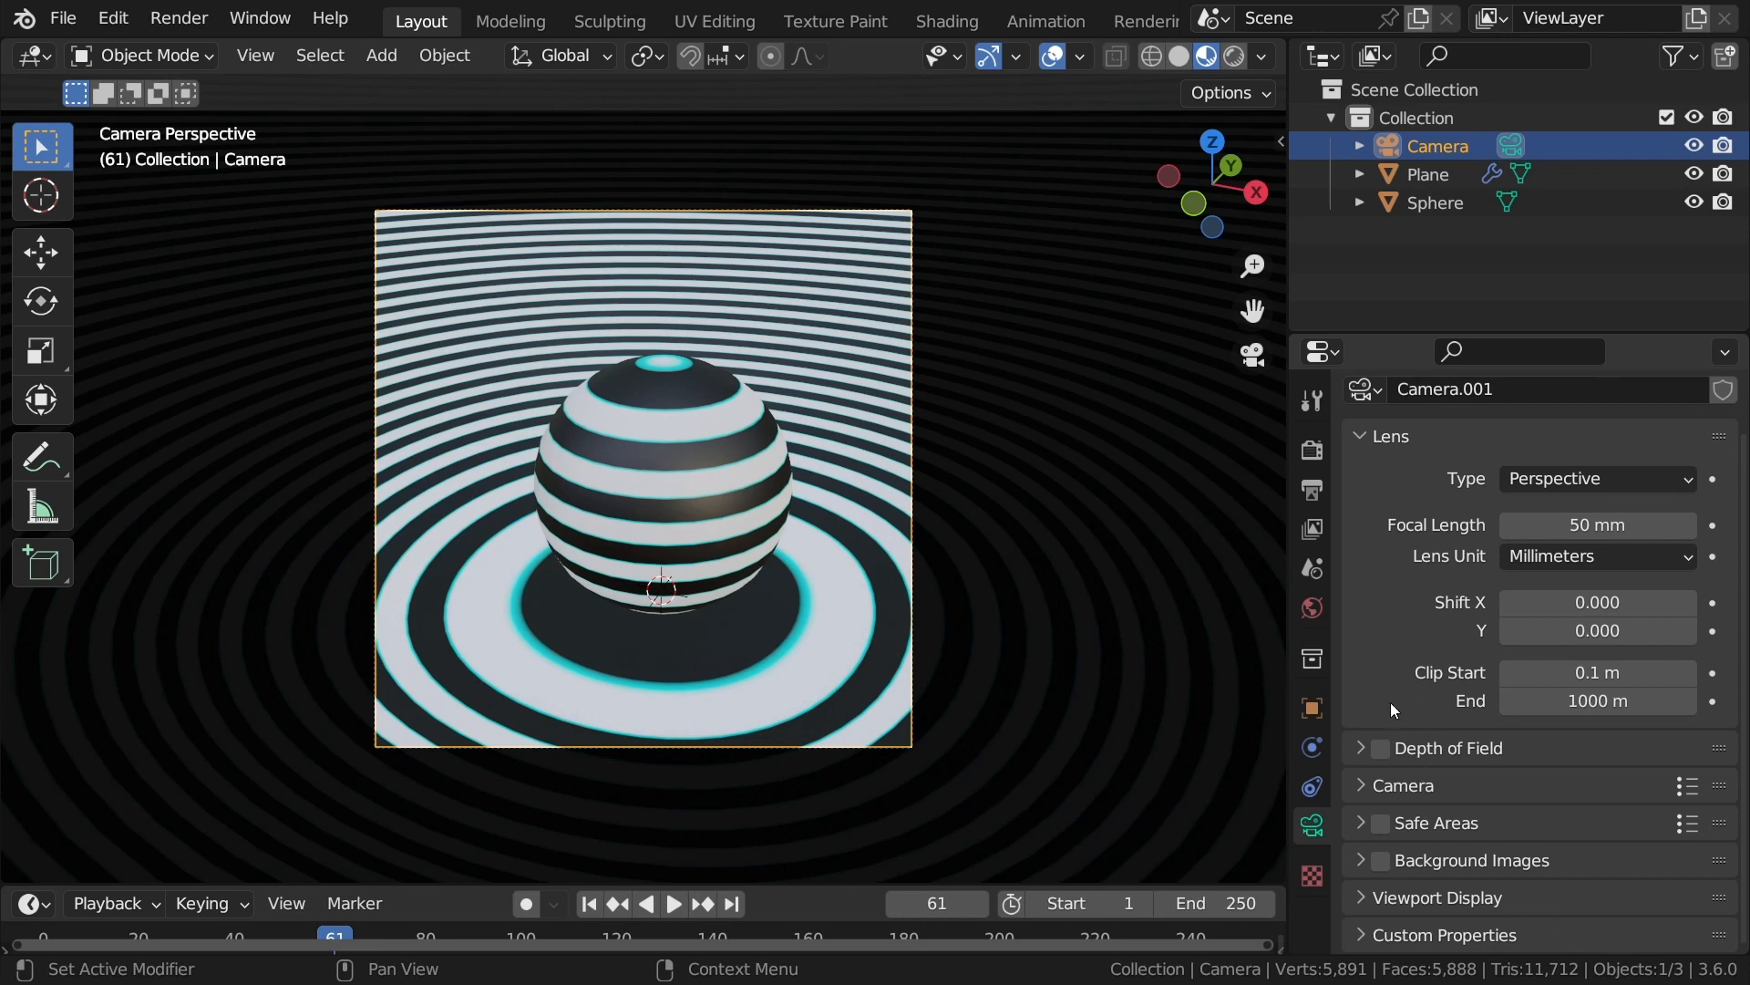
click(1362, 748)
scroll(1504, 683, down, 5)
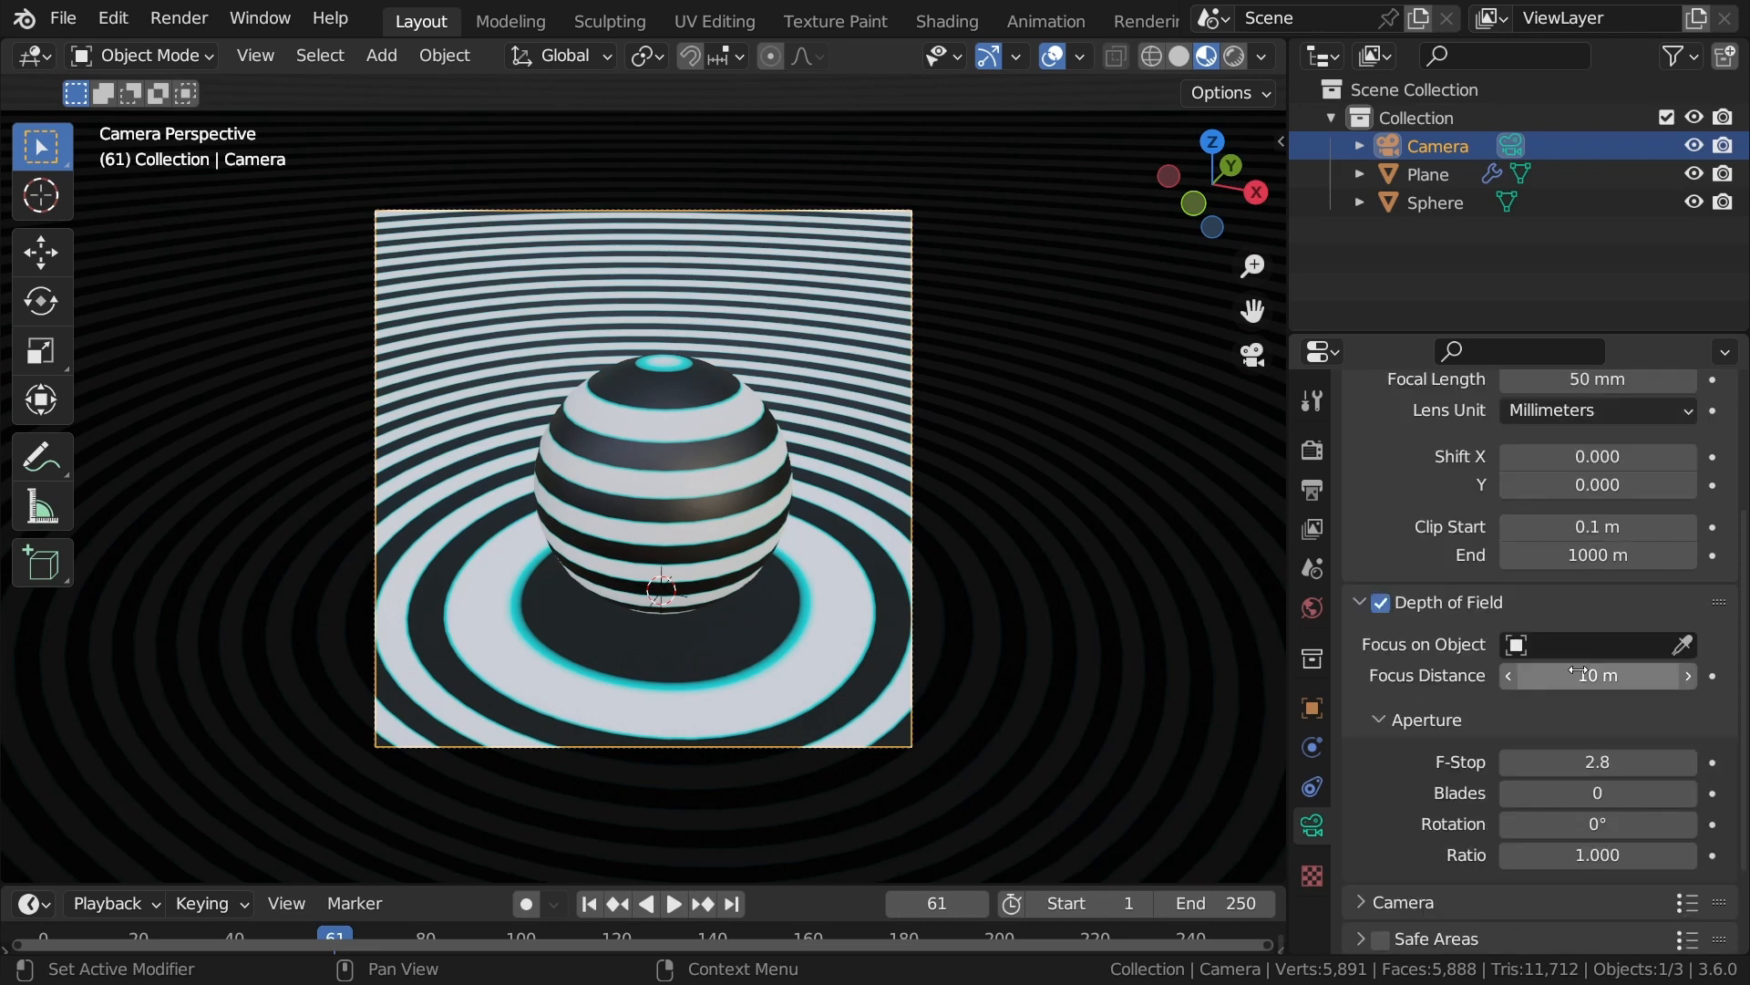
click(1681, 646)
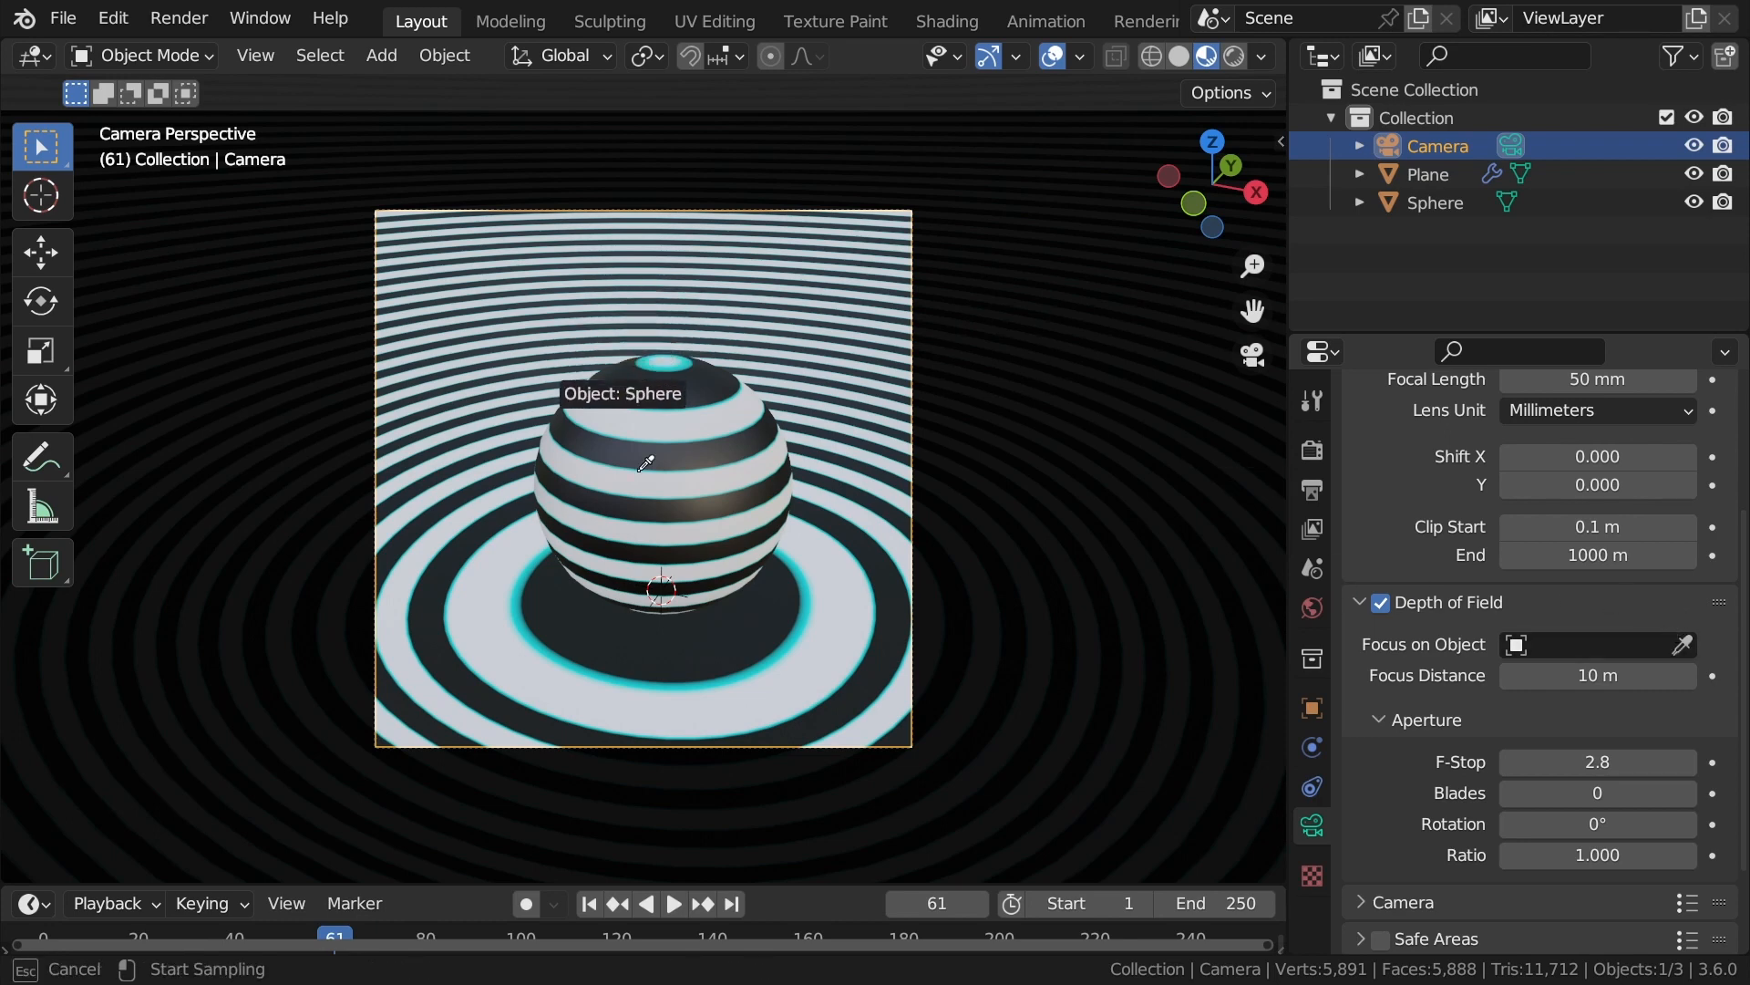
click(678, 410)
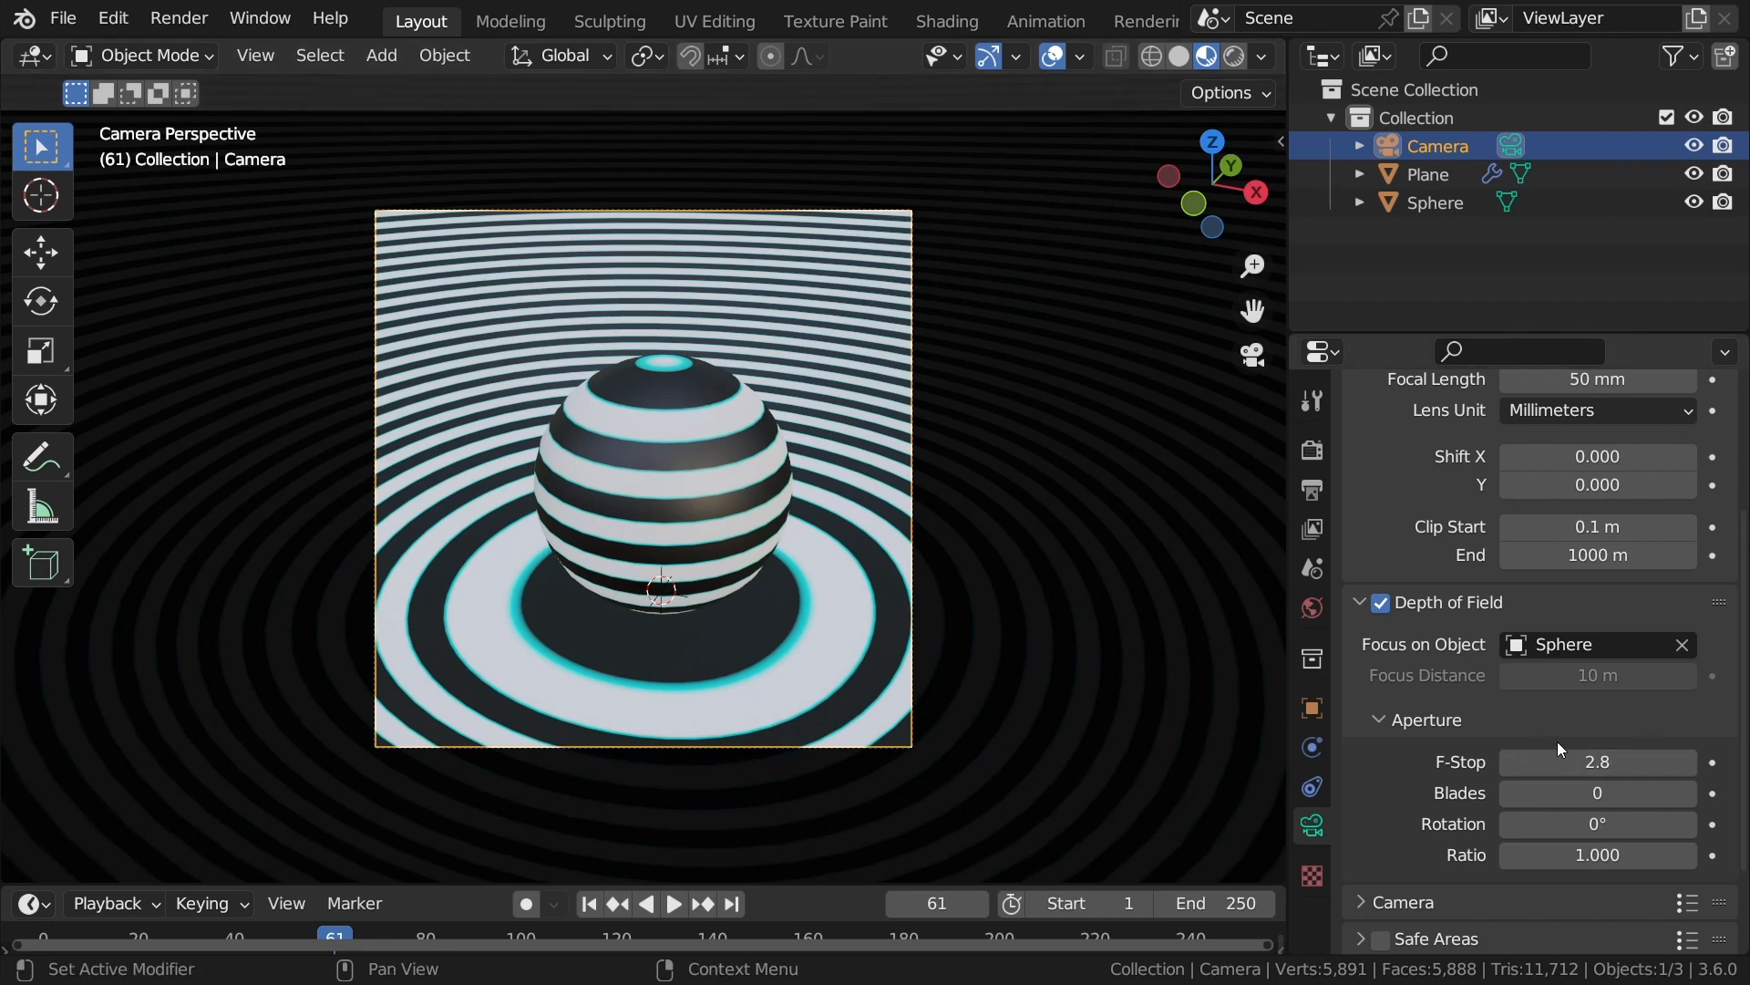
drag(1596, 762, 1514, 763)
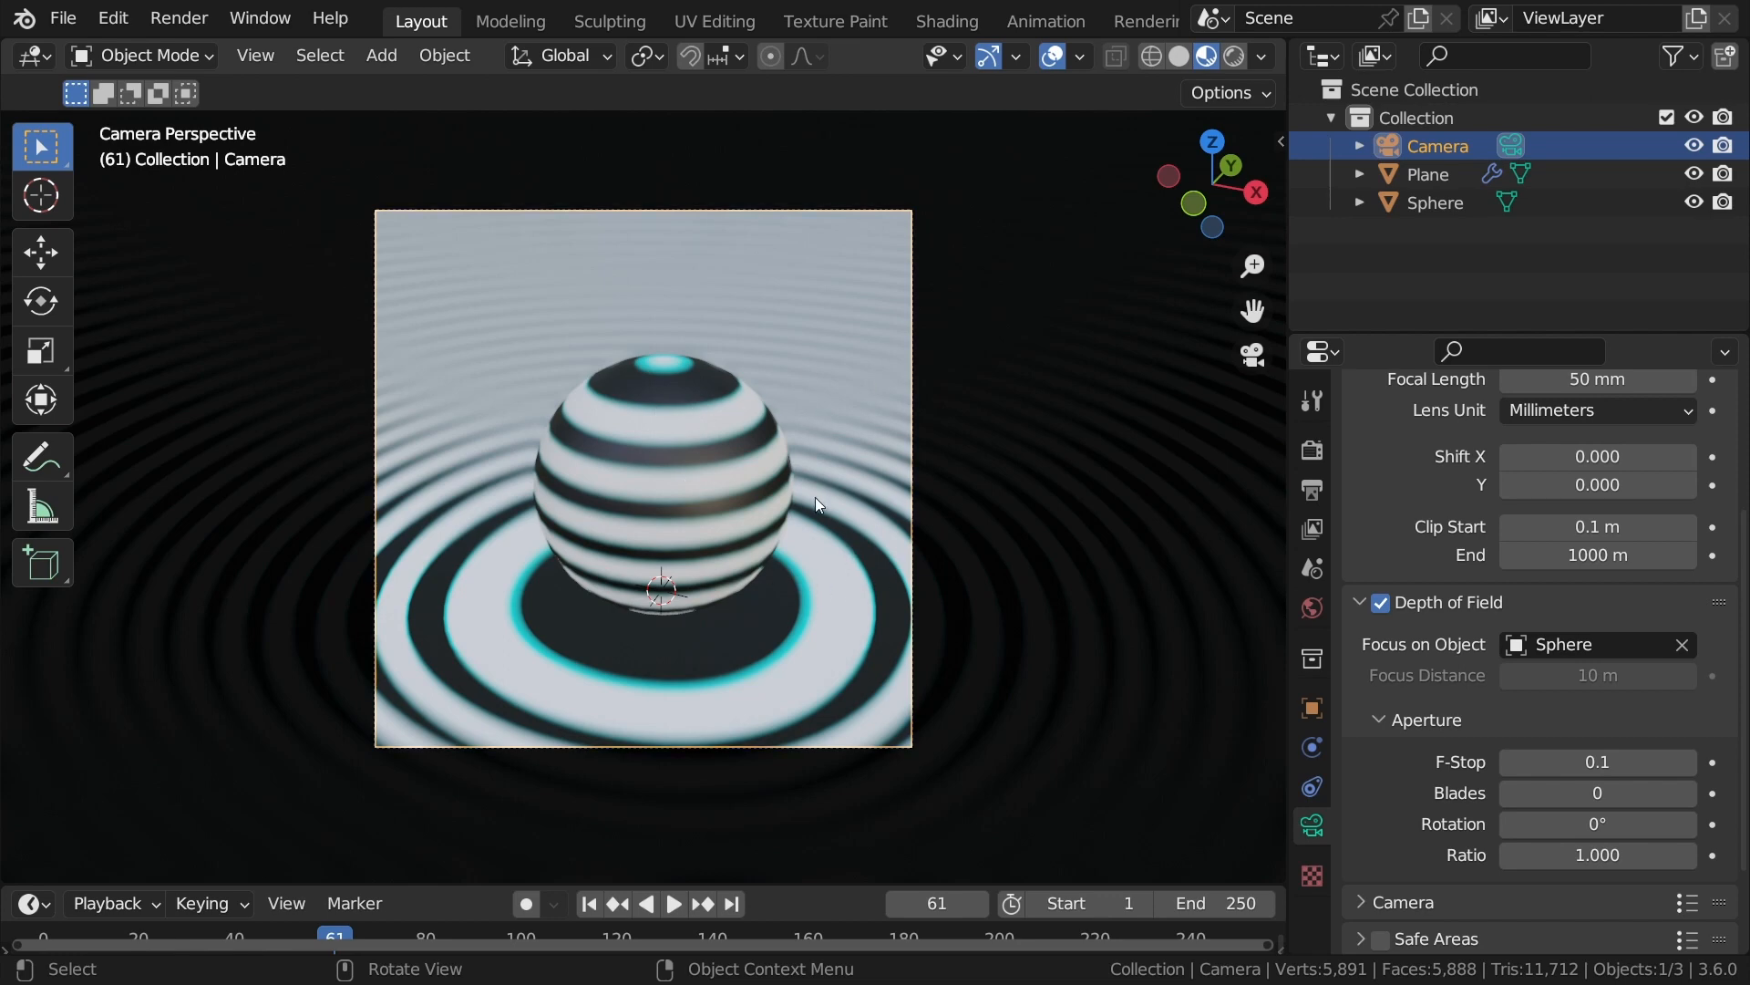
Raise the Camera's depth-of-field F-Stop to 0.4.
mouse_move(1596, 762)
mouse_down()
mouse_move(1691, 762)
mouse_move(1608, 762)
mouse_up()
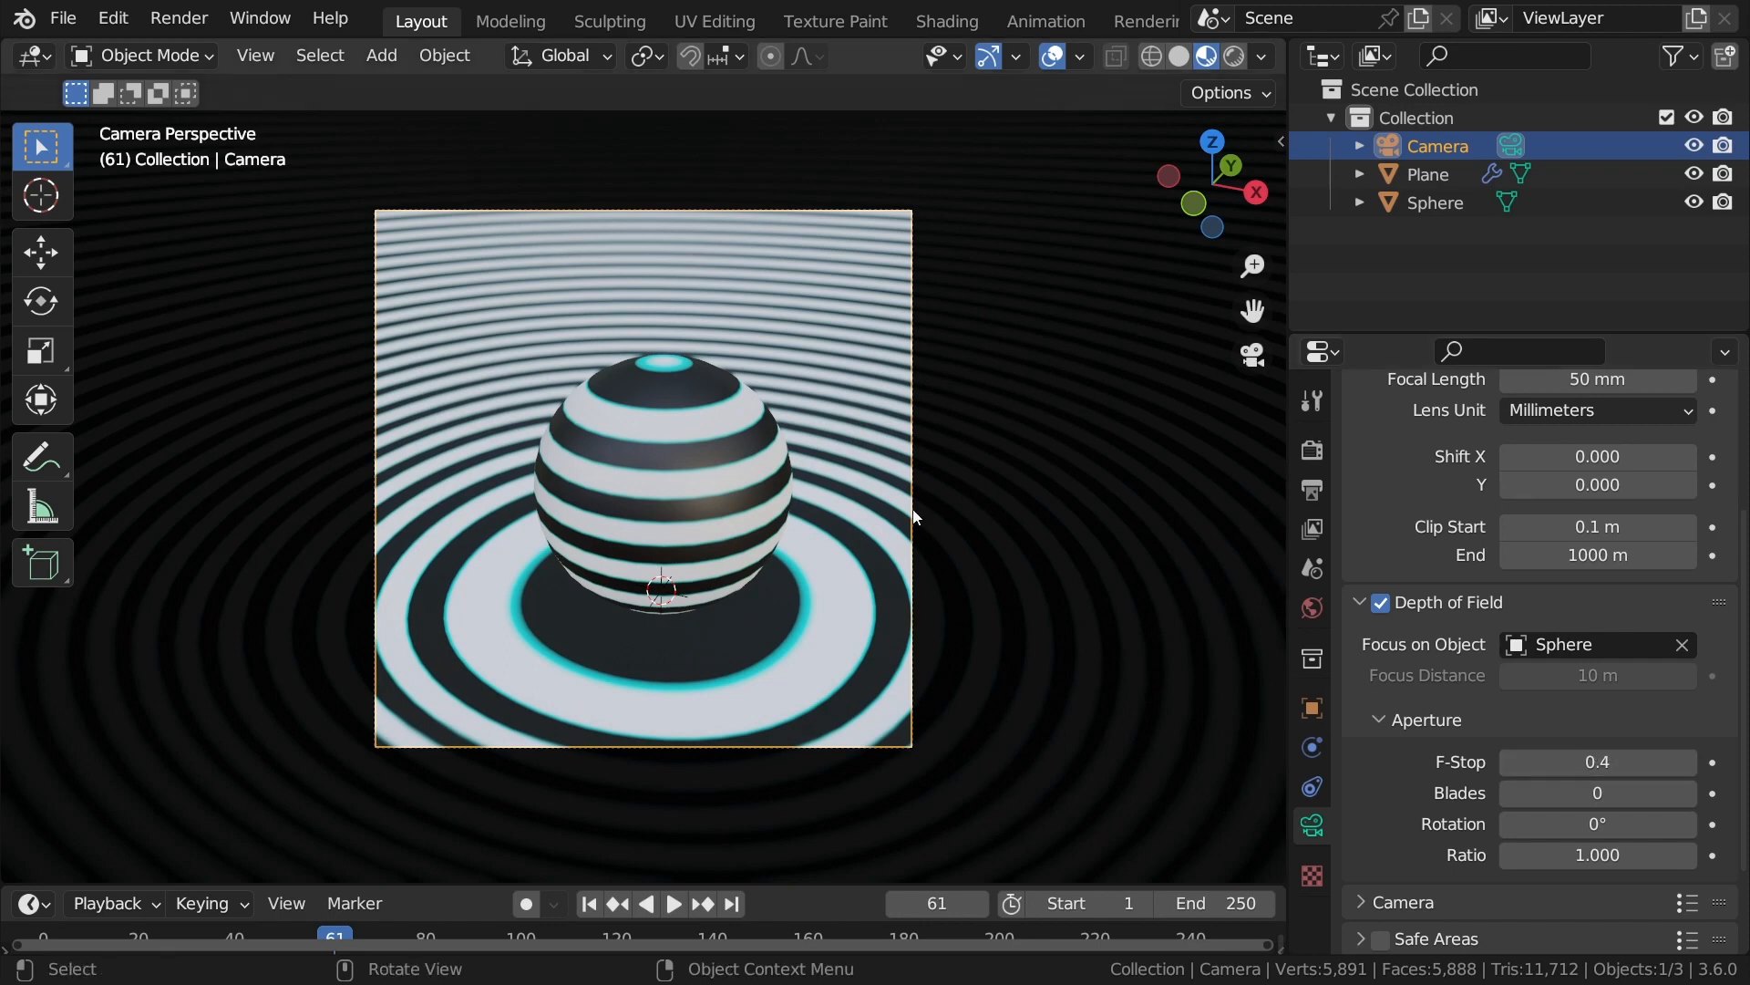
mouse_move(689, 370)
mouse_down()
mouse_move(605, 427)
mouse_move(672, 398)
mouse_up()
drag(559, 337, 710, 341)
drag(580, 305, 675, 277)
mouse_move(630, 262)
right_down()
mouse_move(593, 255)
mouse_move(623, 453)
right_up()
Add a Subdivision Surface modifier to the Sphere with a viewport level of 2.
click(689, 435)
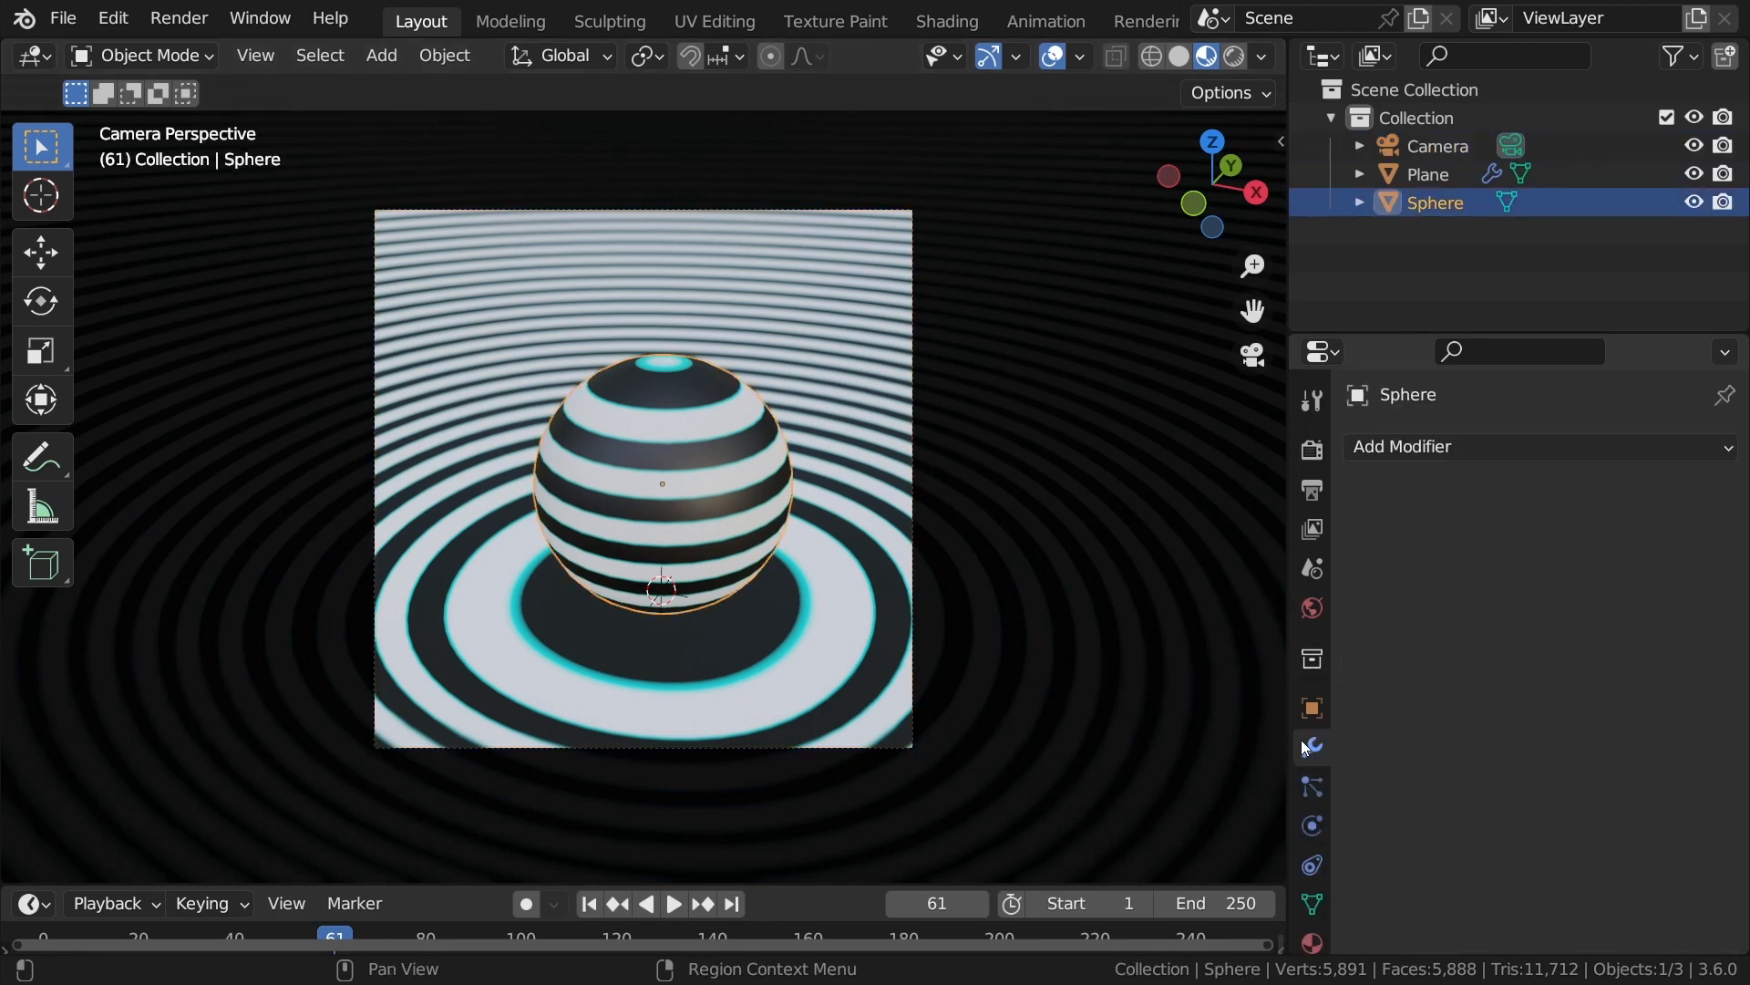
click(1479, 447)
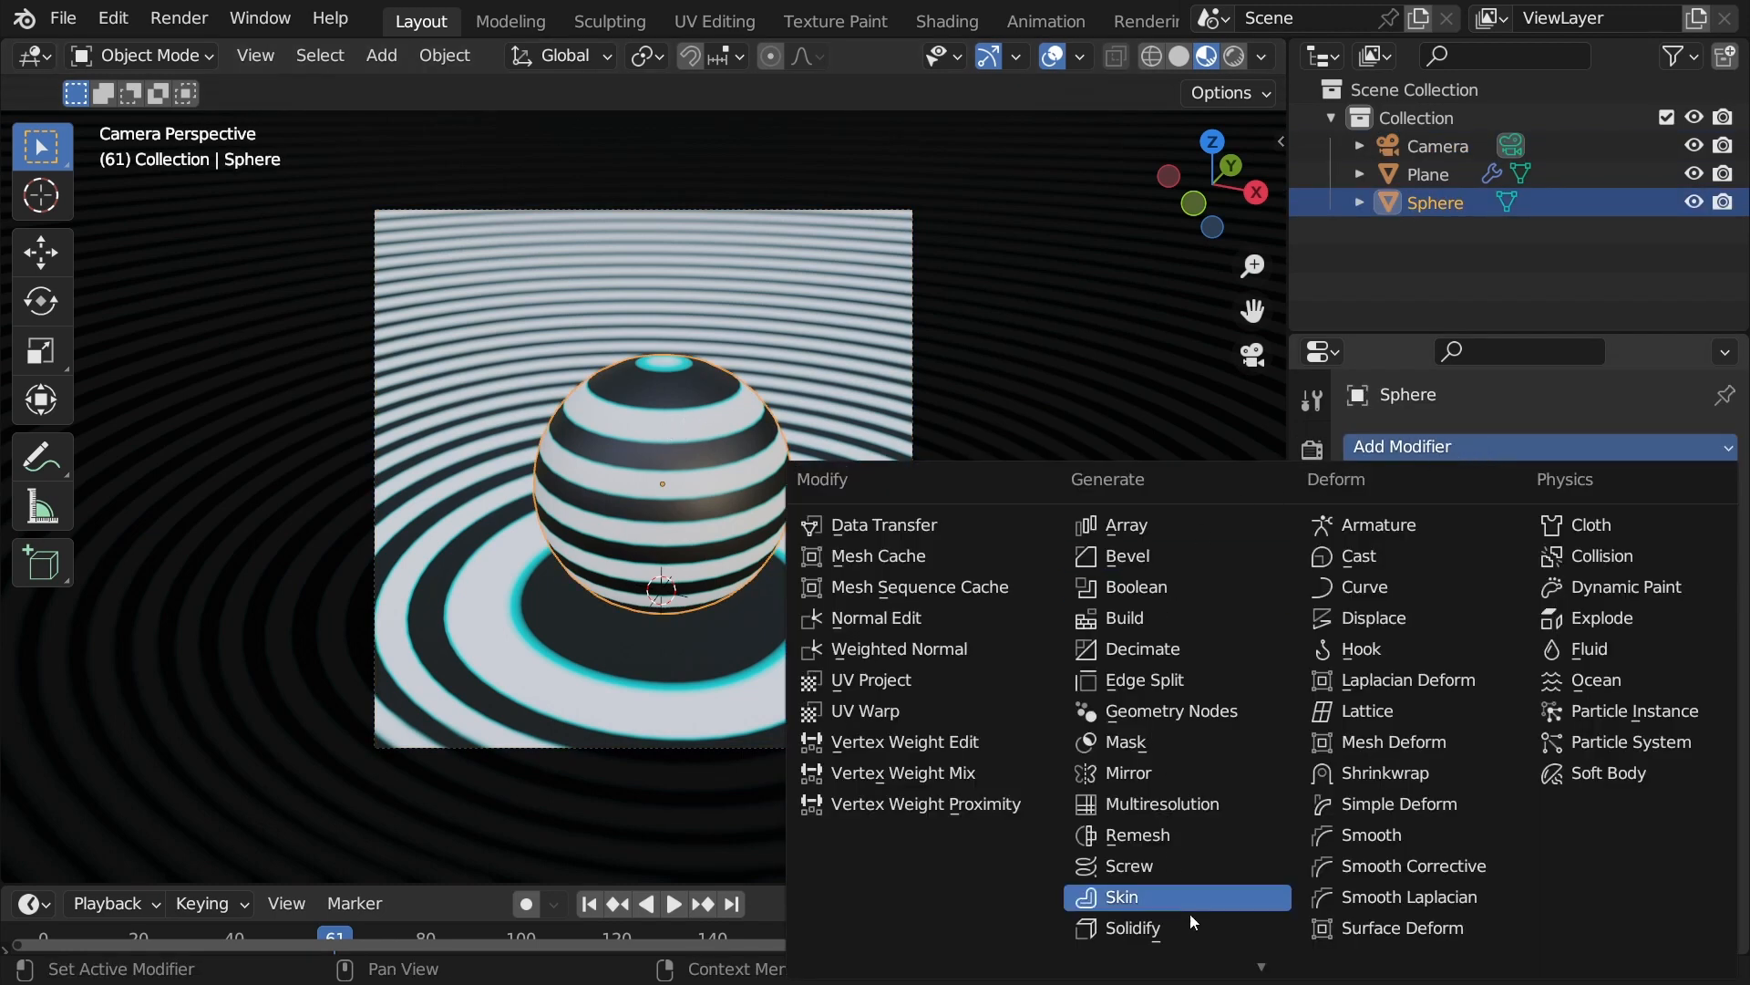
scroll(1158, 912, down, 4)
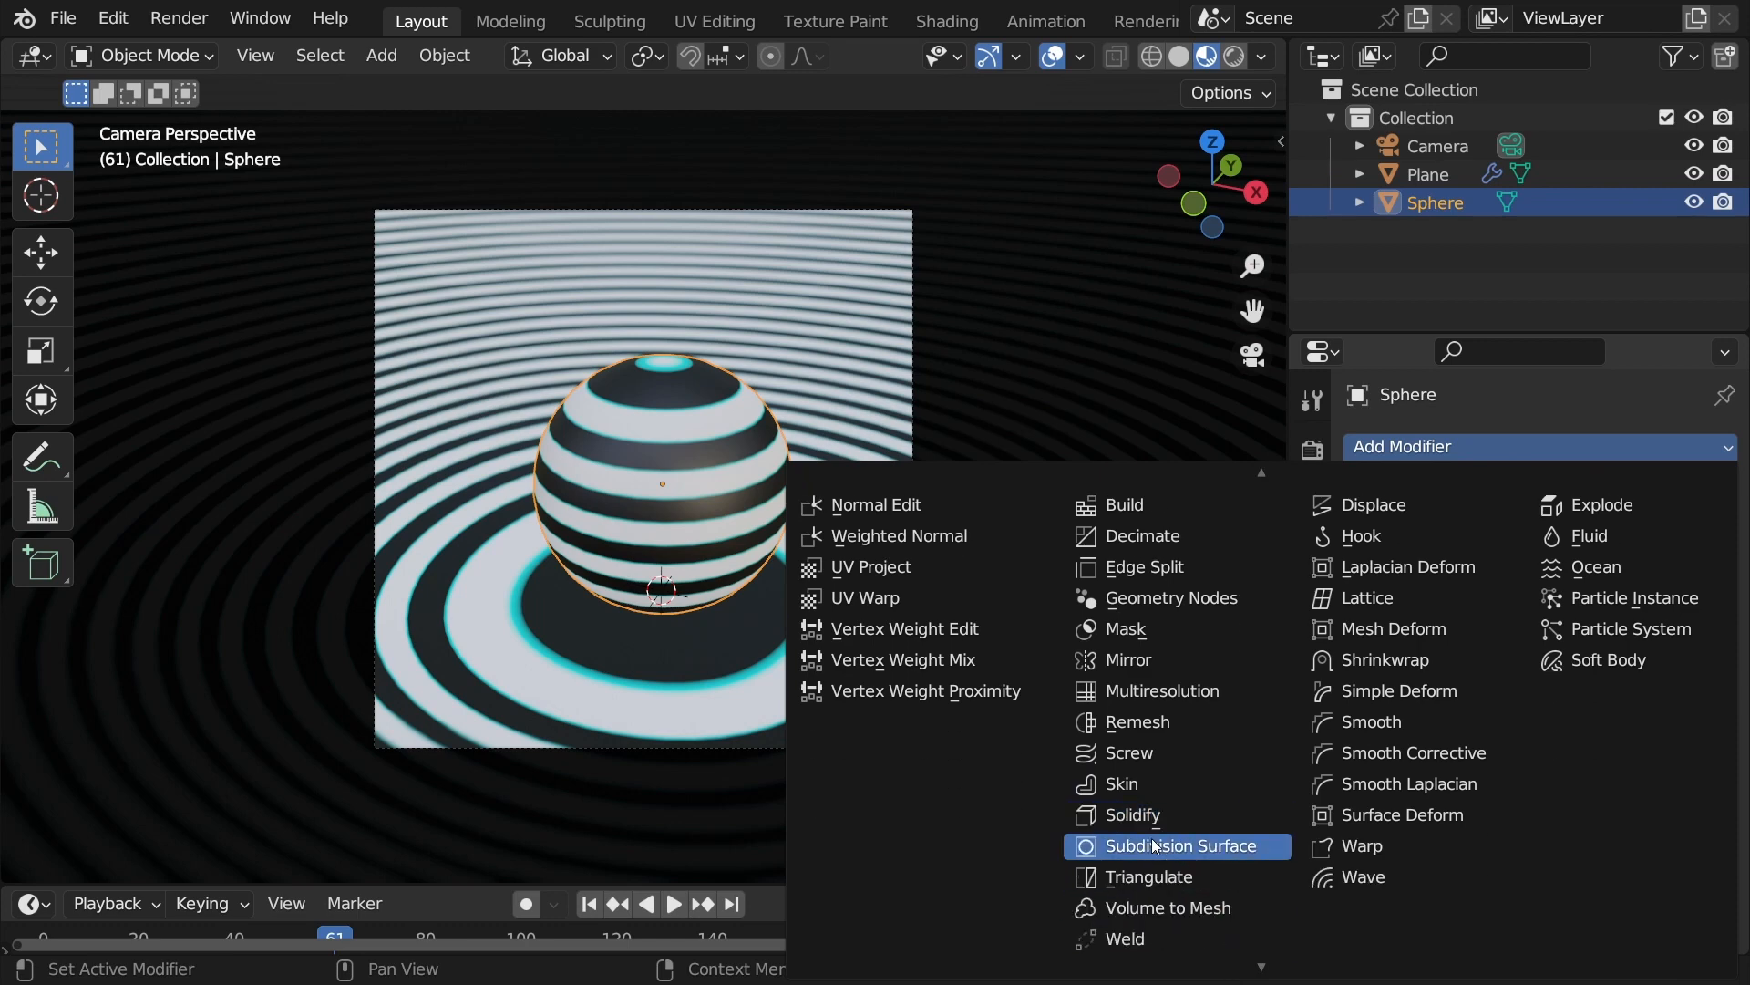
click(1156, 845)
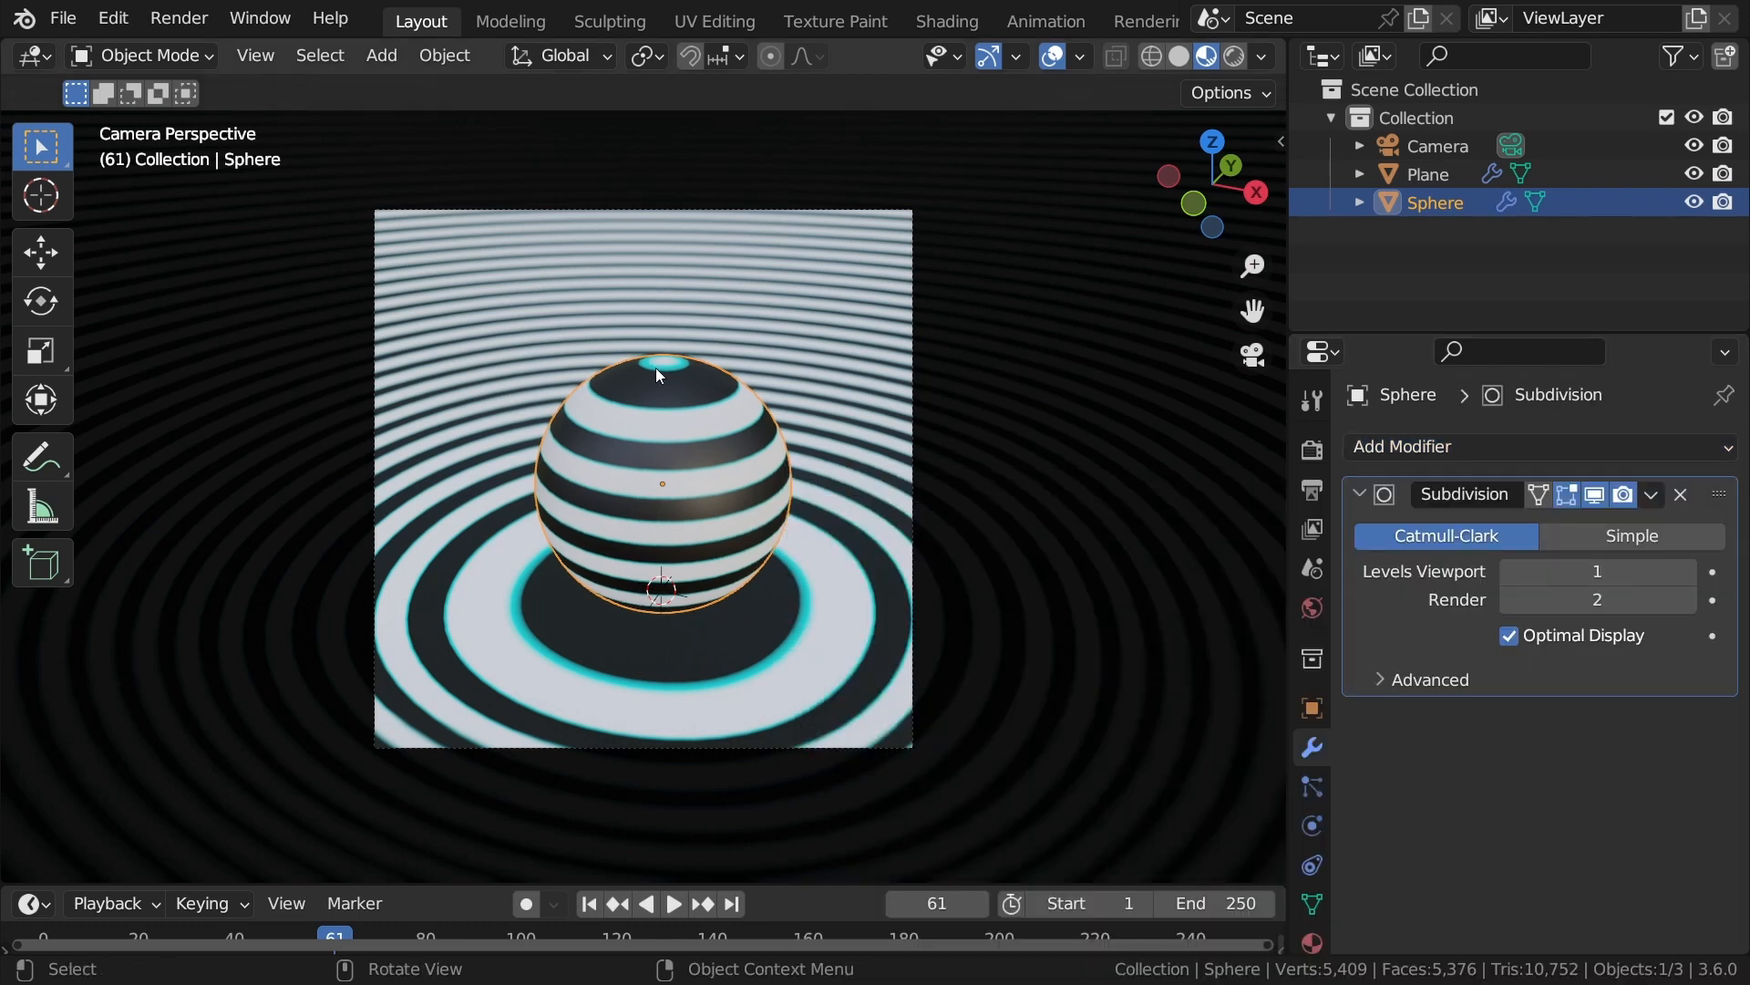
click(1691, 571)
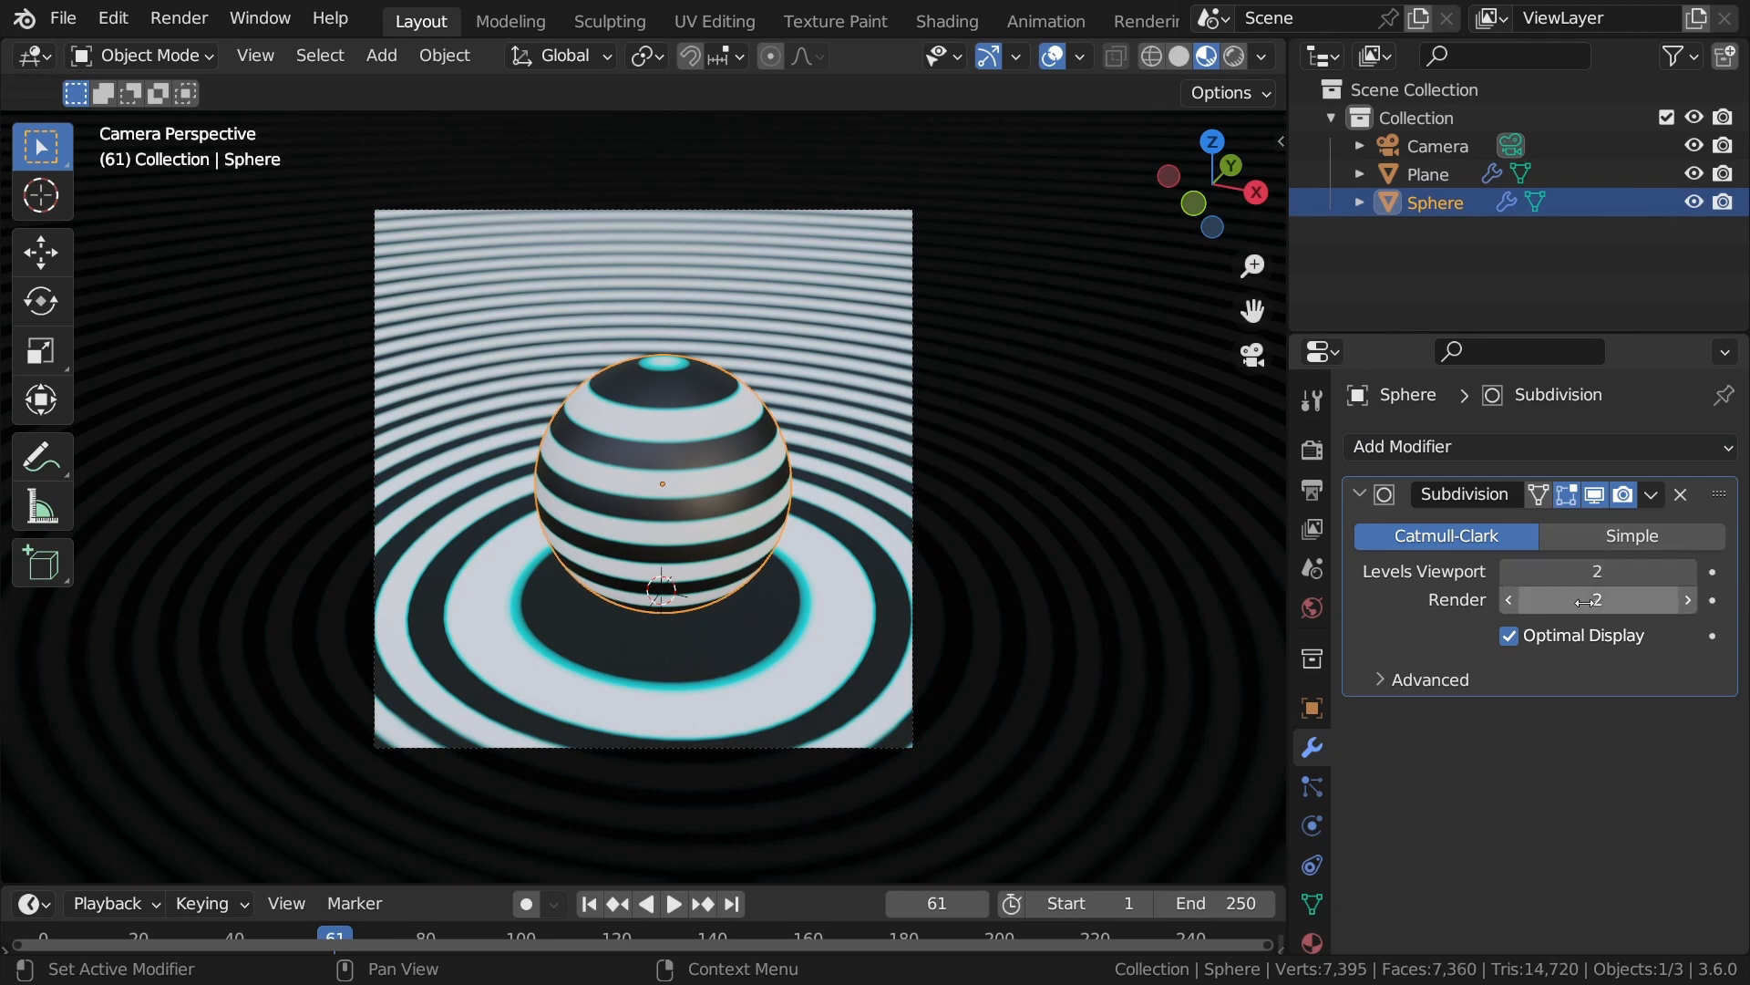
Set the Plane's Subdivision modifier to 5 viewport levels and 5 render levels.
click(874, 285)
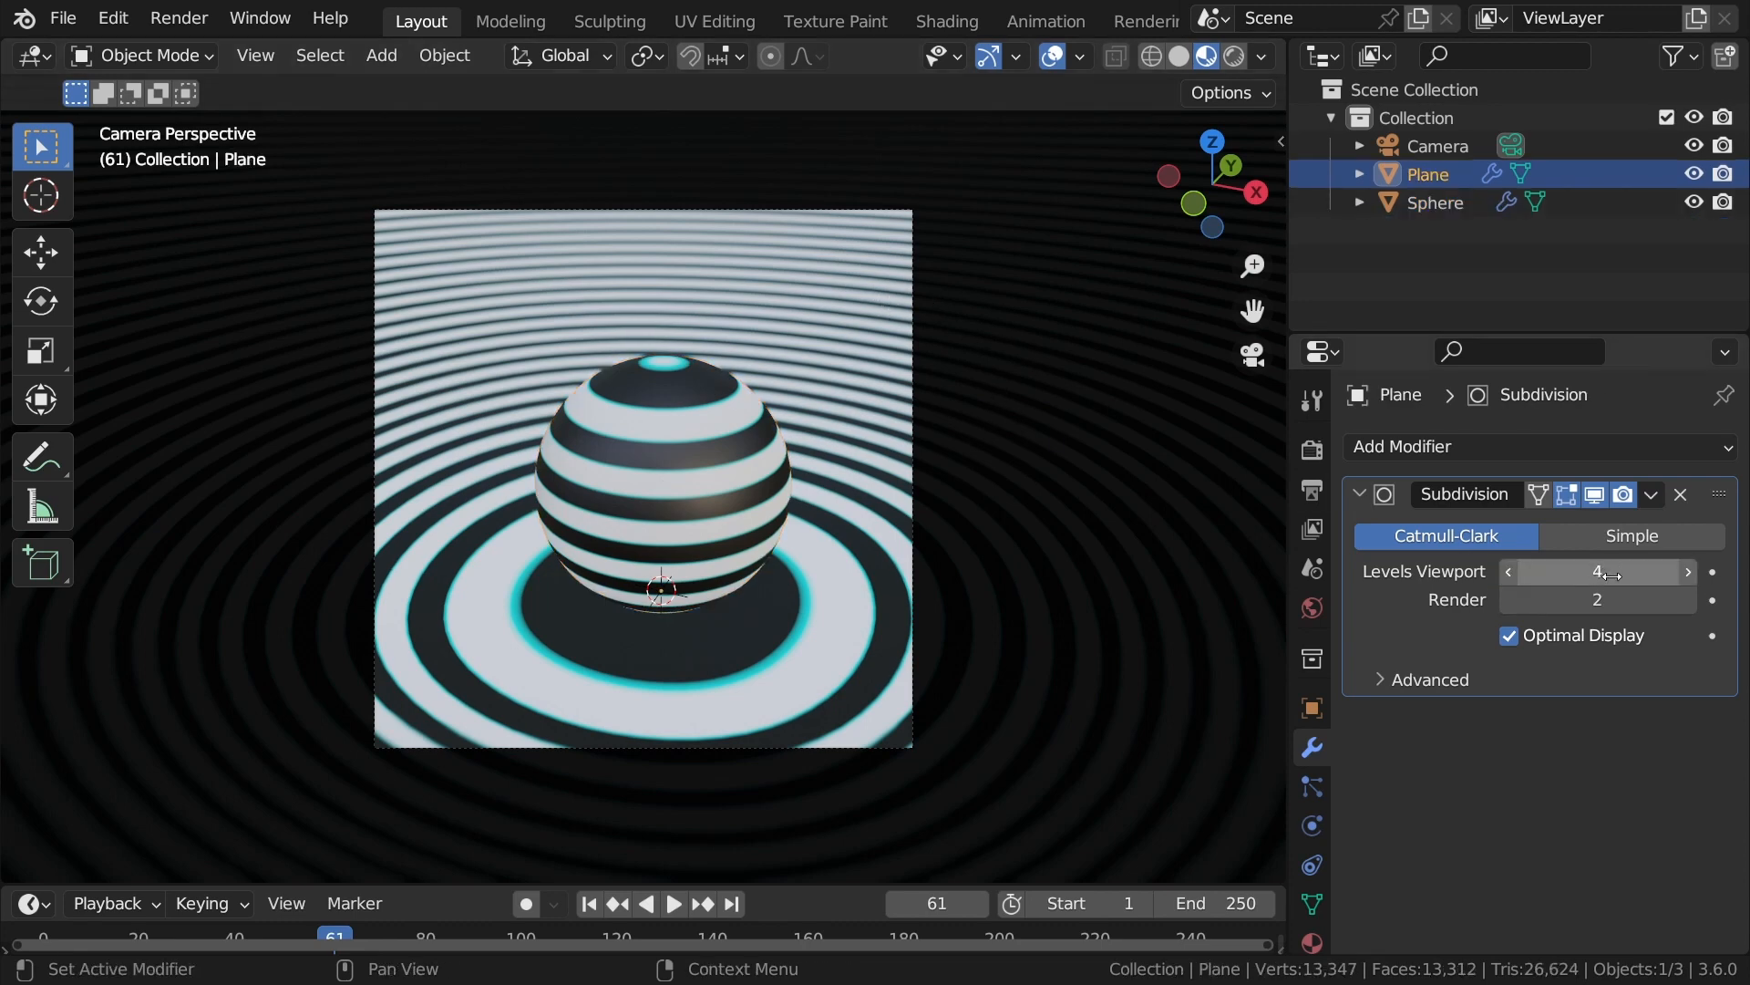
click(1688, 571)
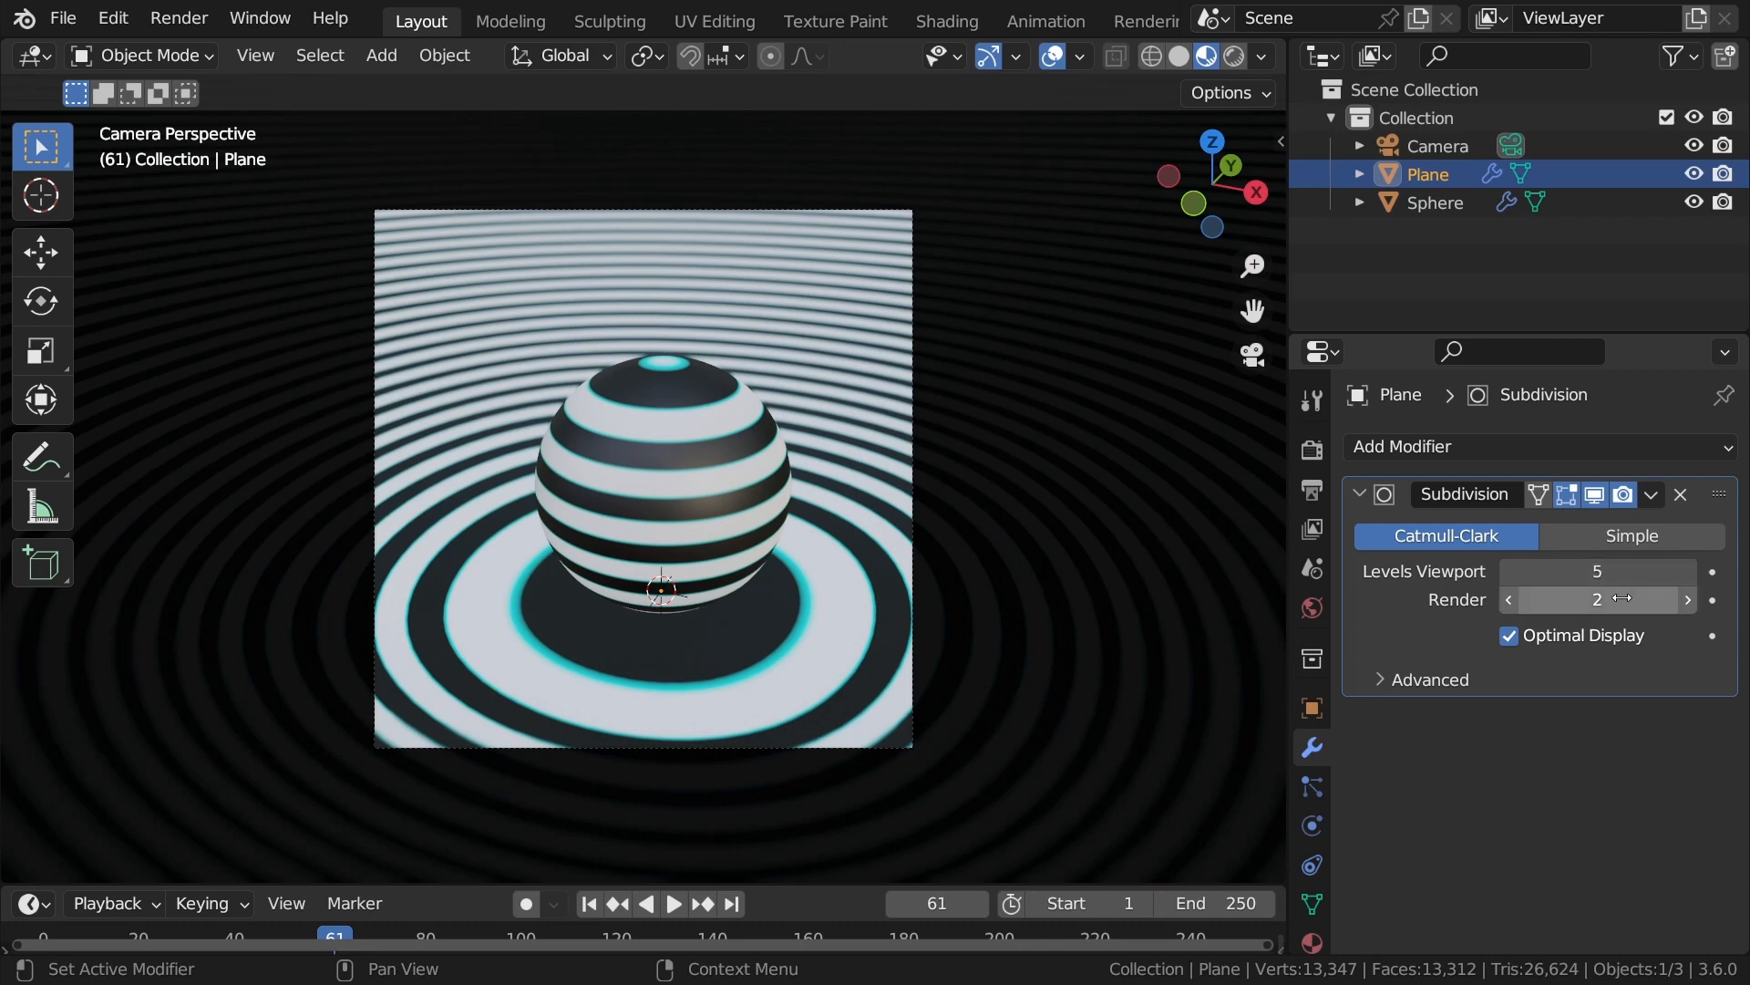
click(1688, 602)
click(1687, 601)
click(1688, 602)
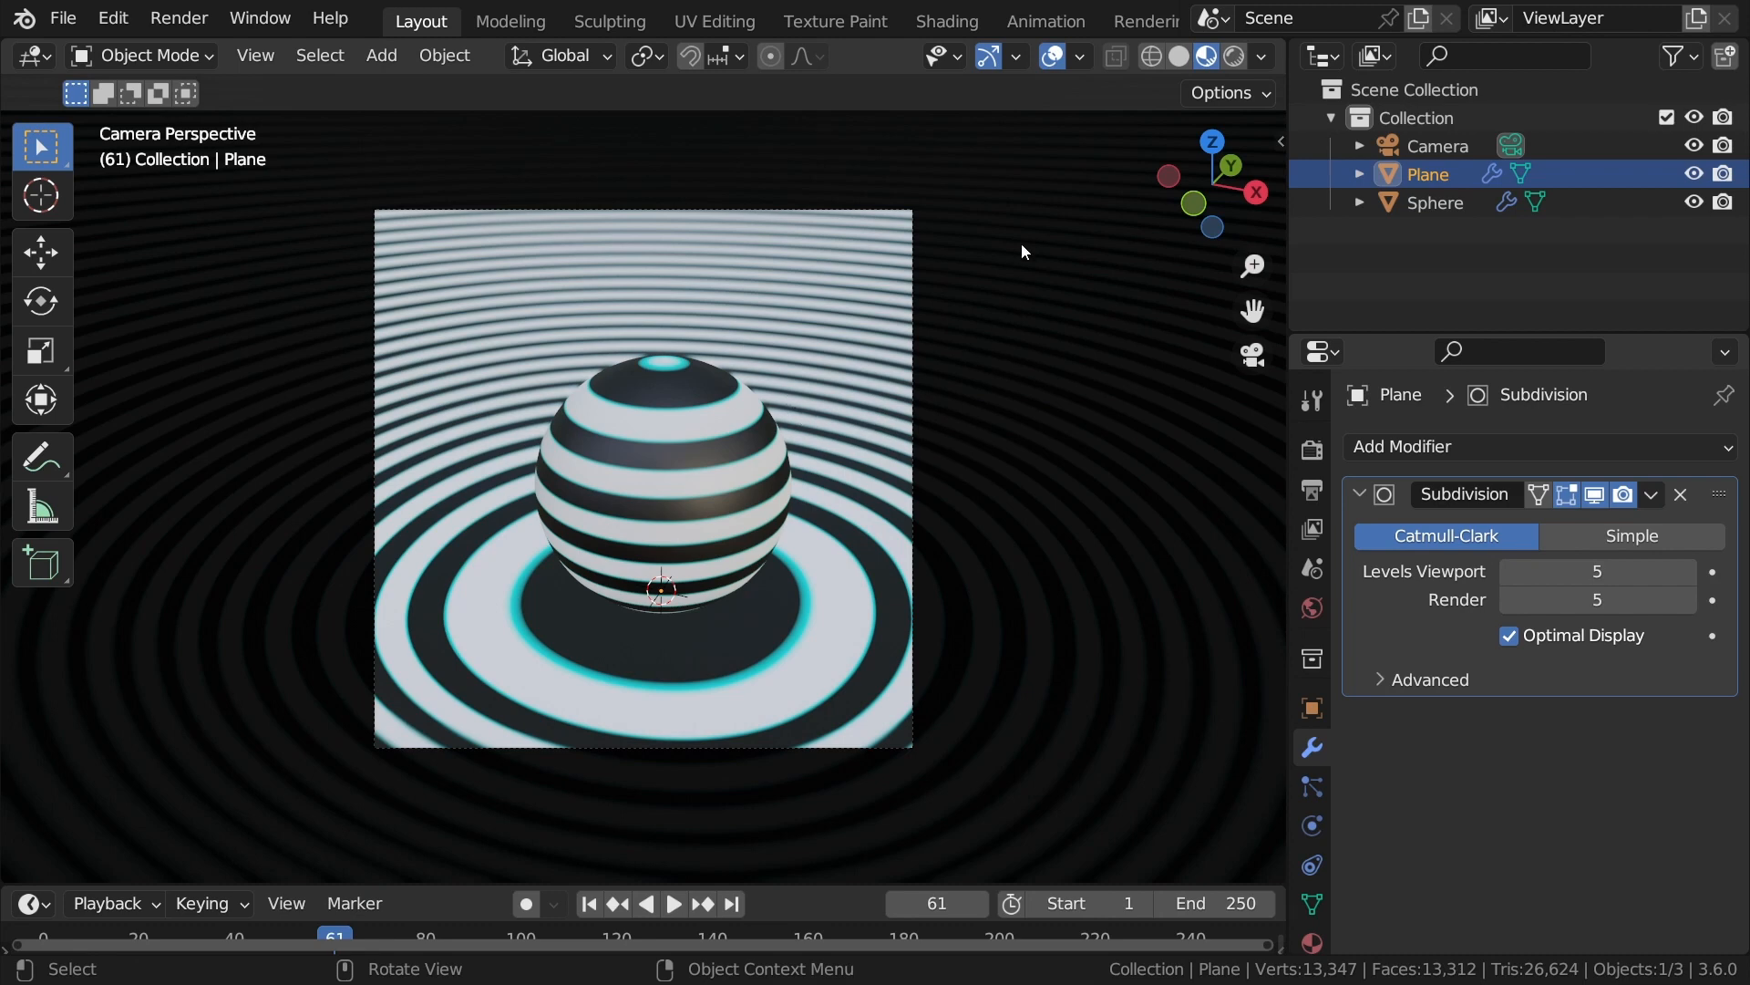
Add a Sun light in Rendered viewport shading and tilt it so the sphere's shadow falls to the sphere's right.
click(1235, 62)
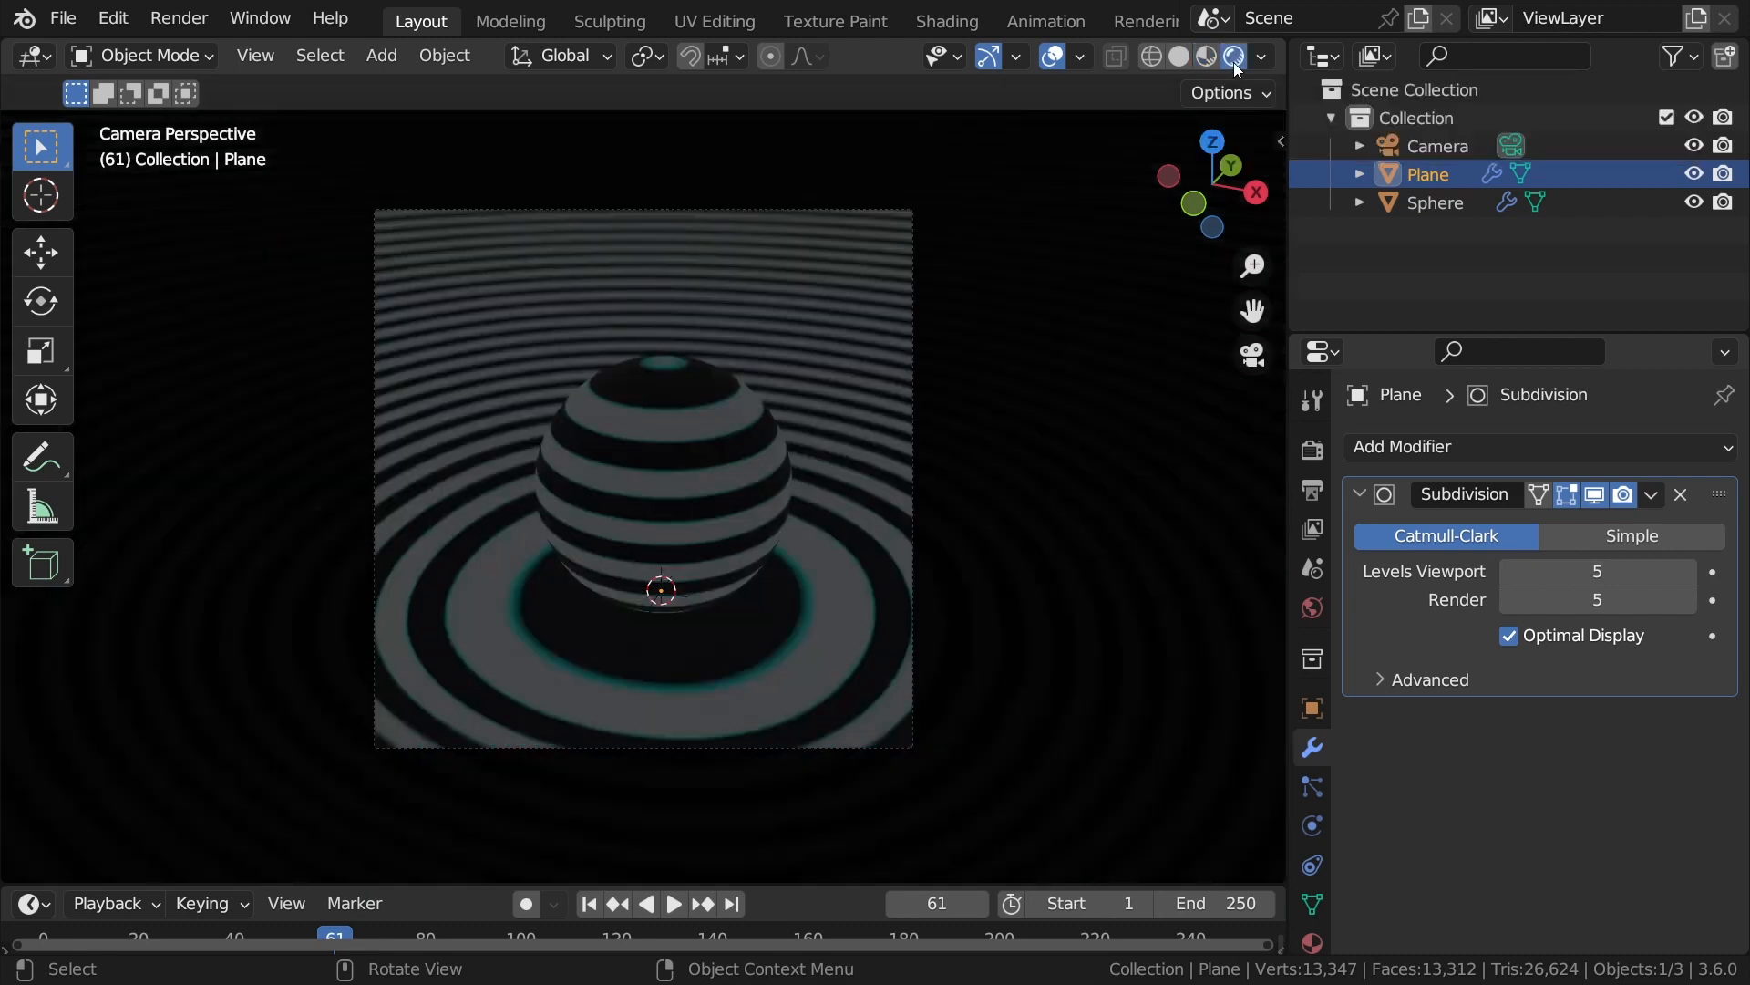
key(shift+a)
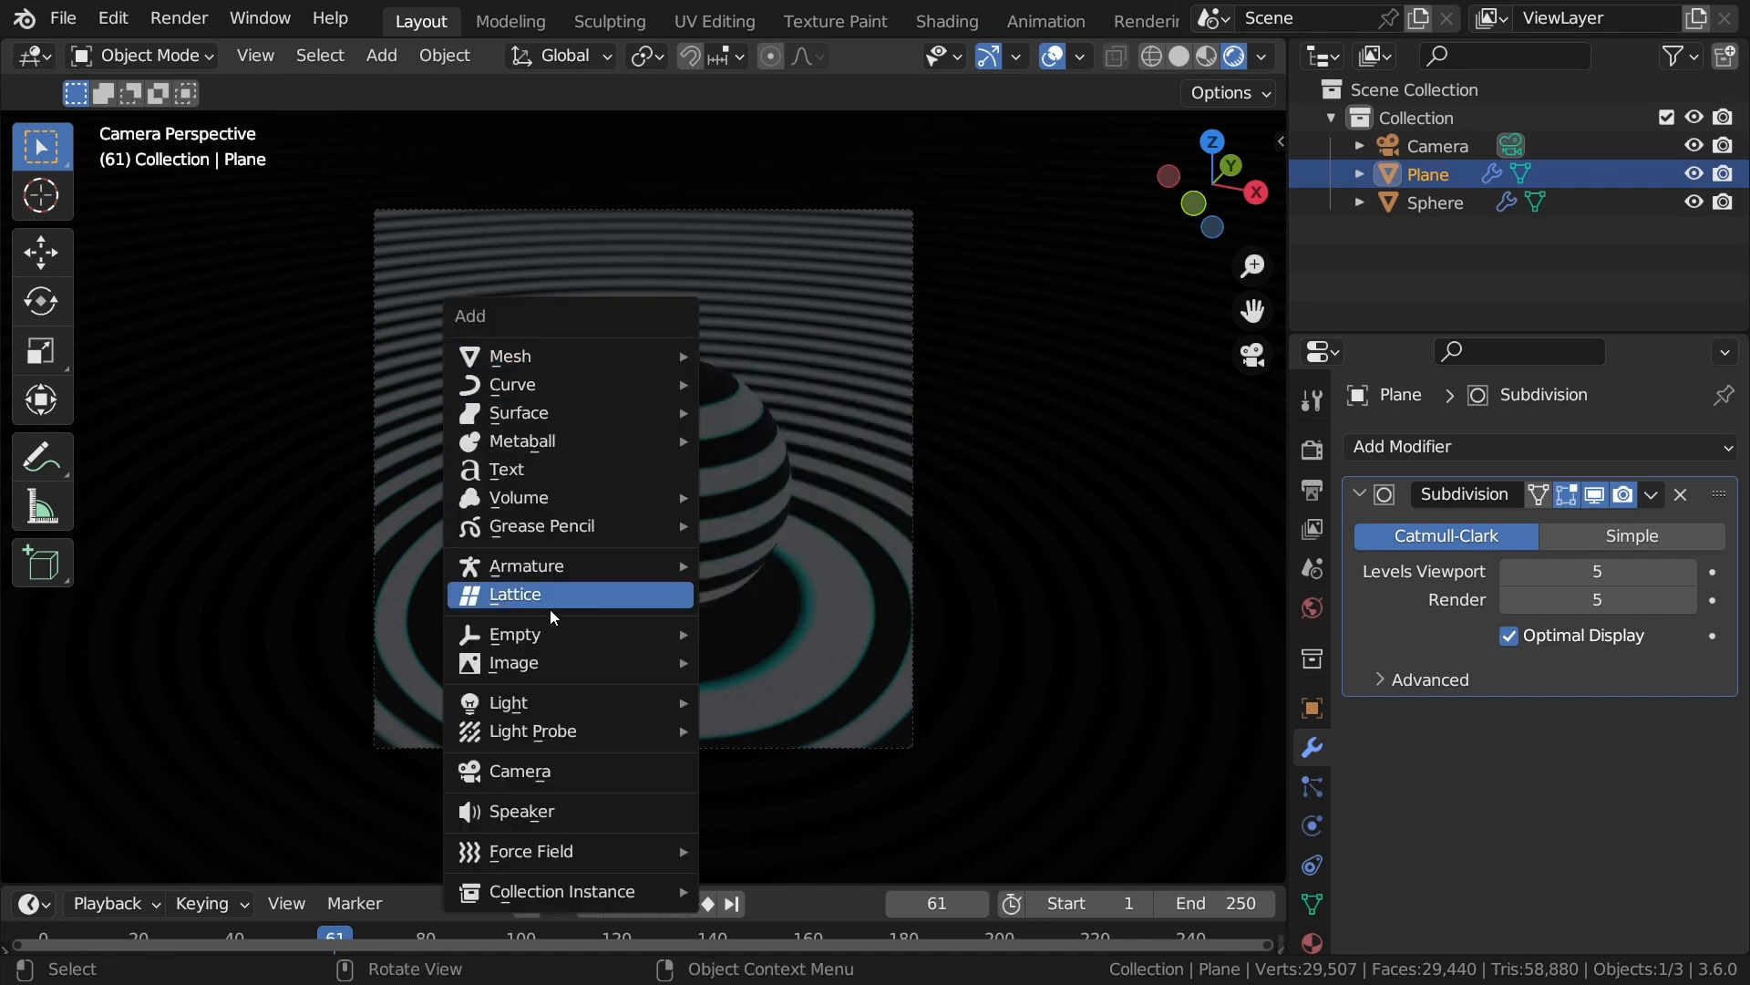
mouse_move(577, 706)
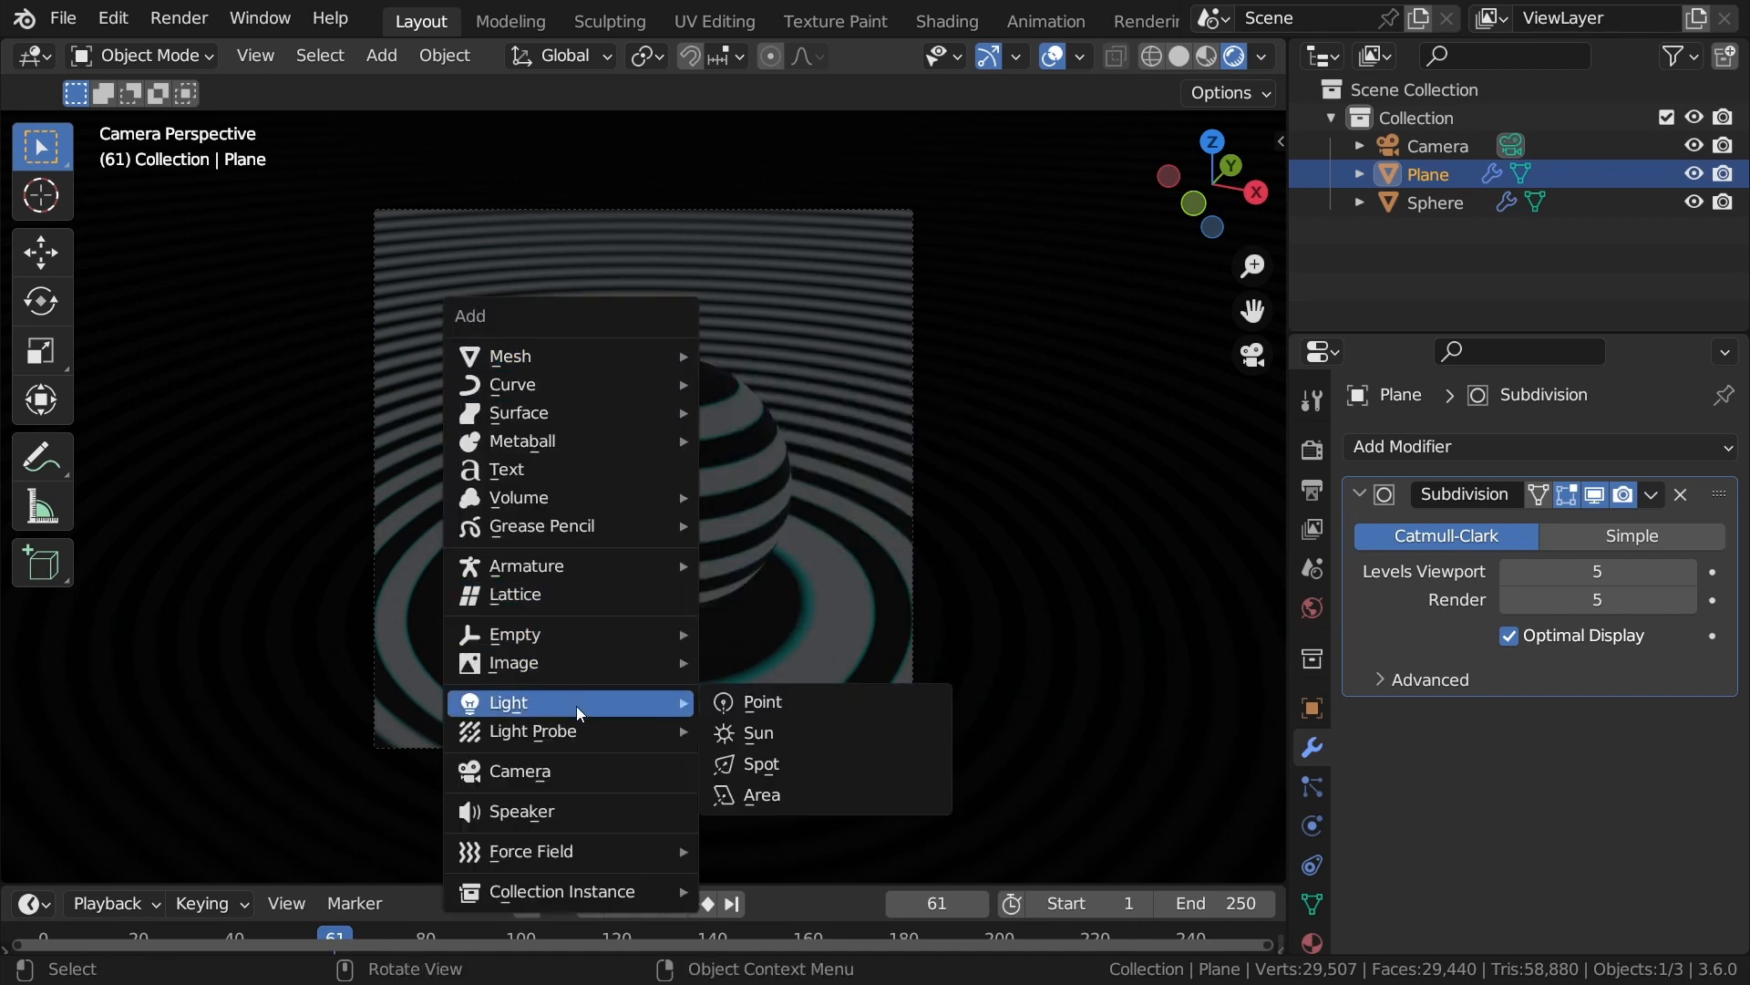
click(746, 732)
key(r)
key(r)
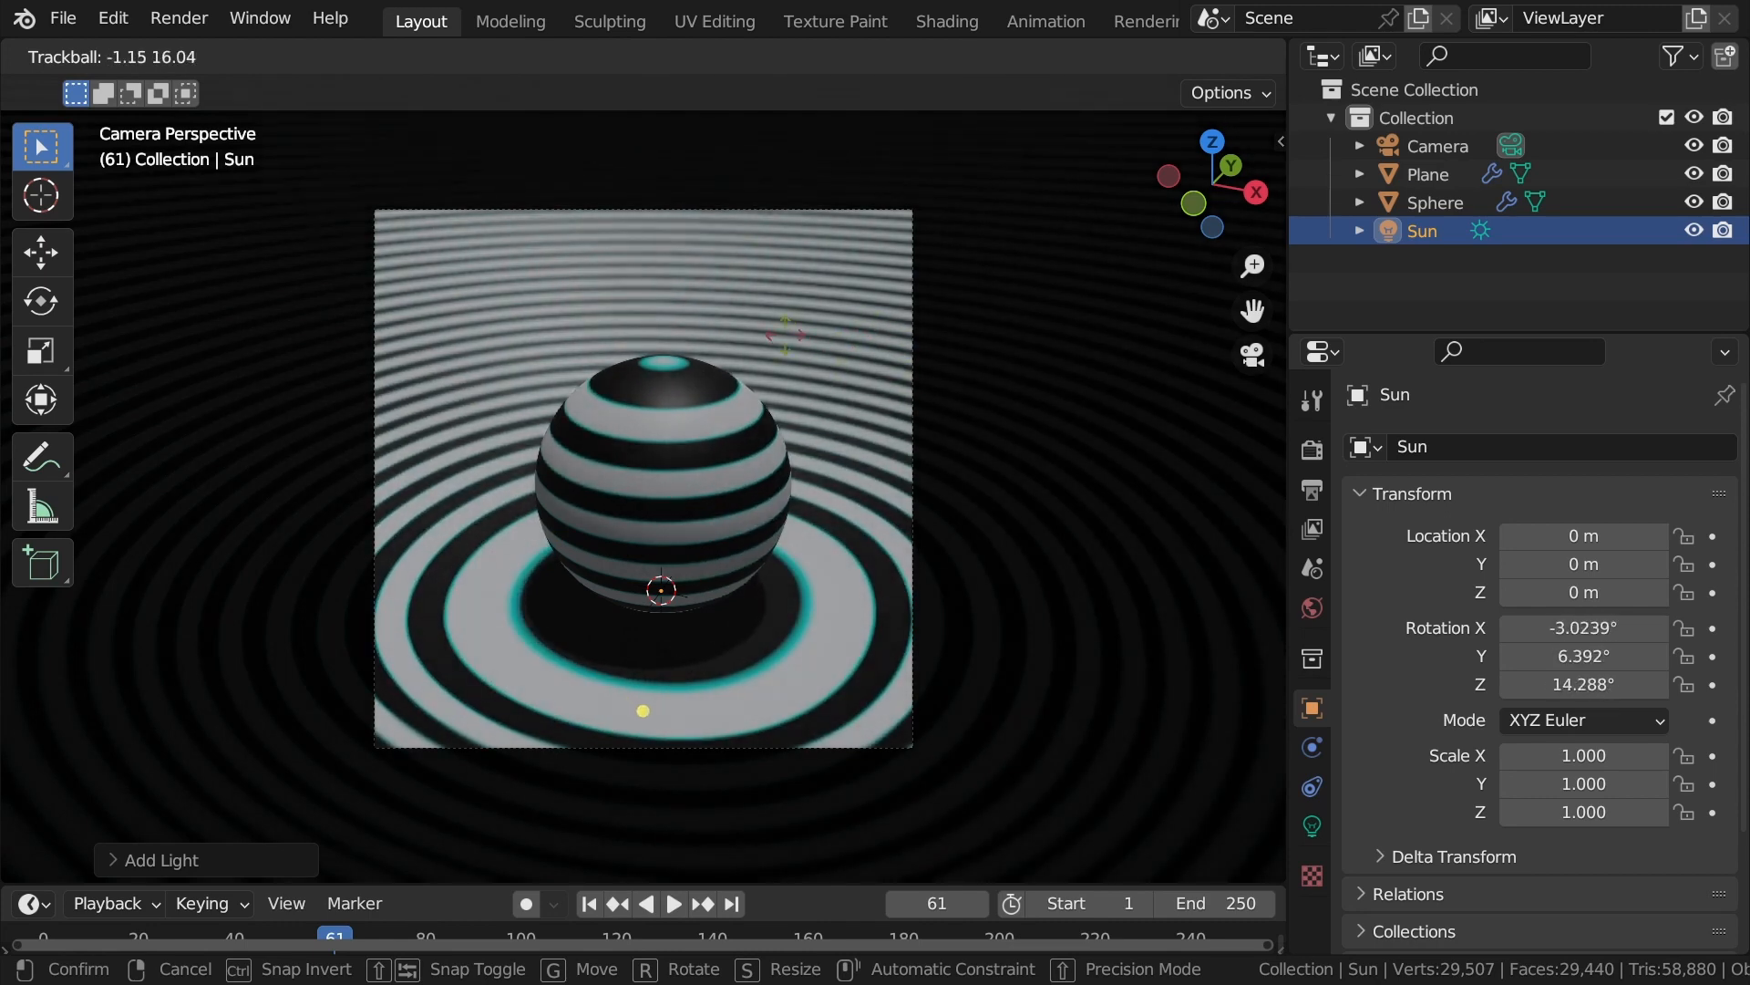
click(712, 388)
Set the Sun light's strength to 2.
click(1312, 825)
click(1599, 640)
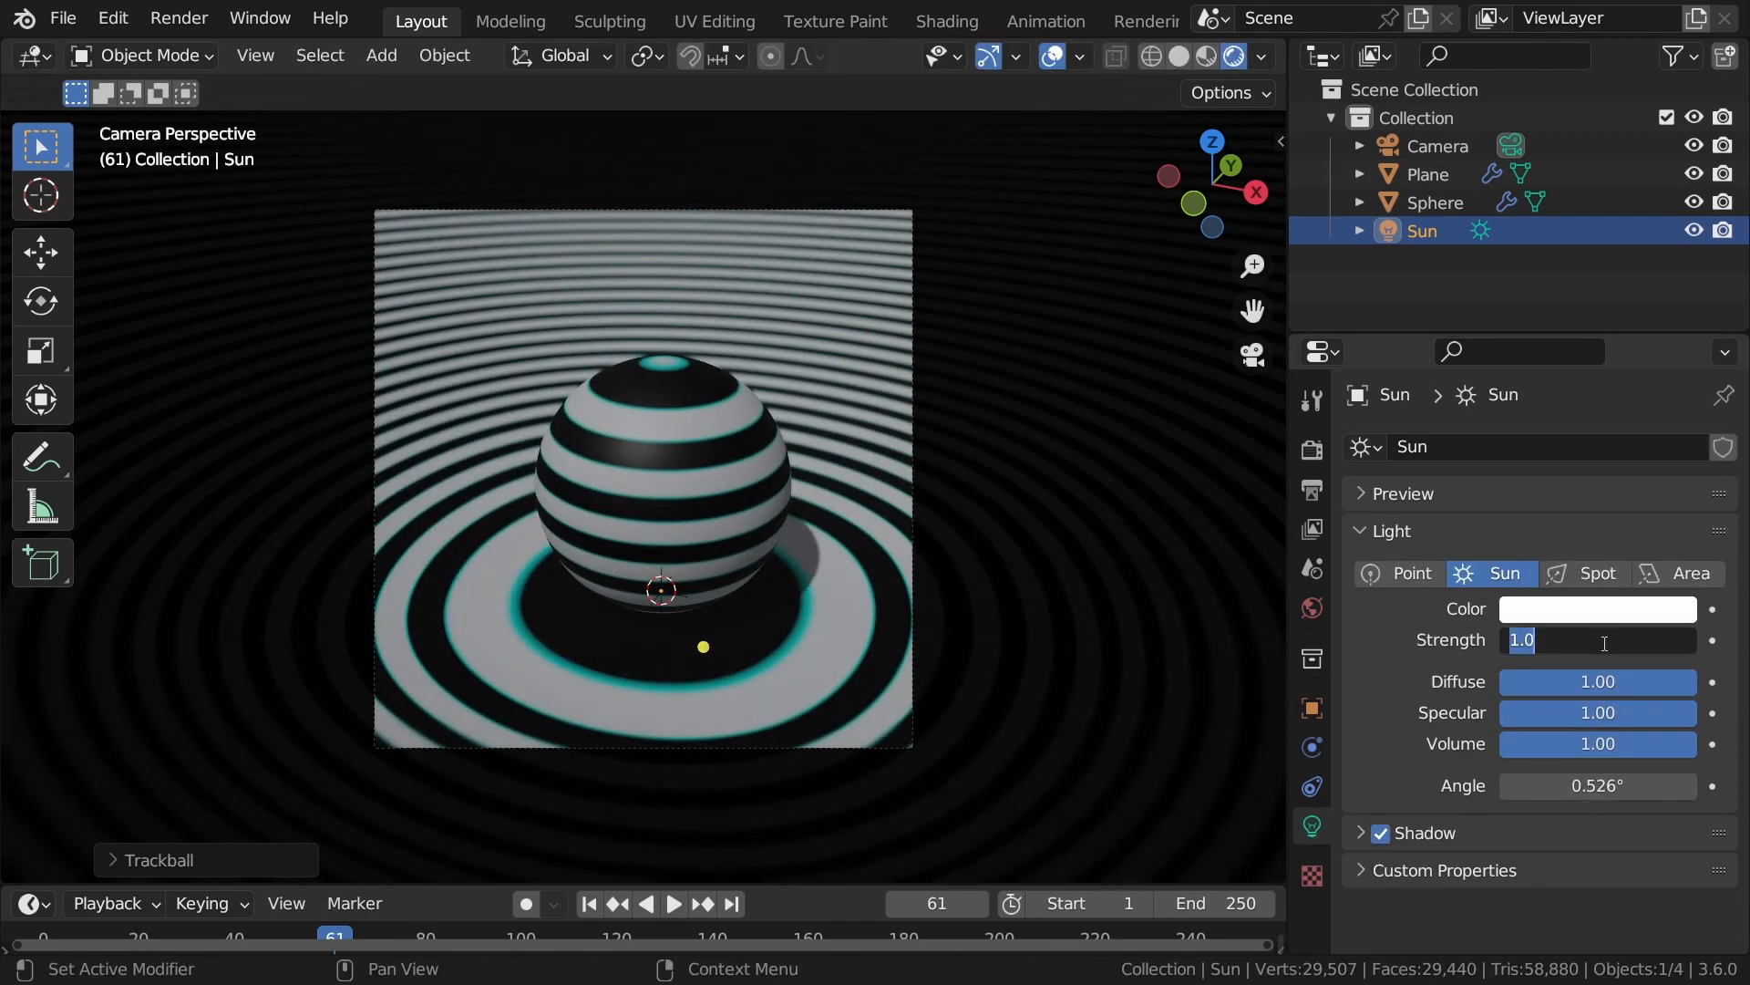
text(2)
key(Return)
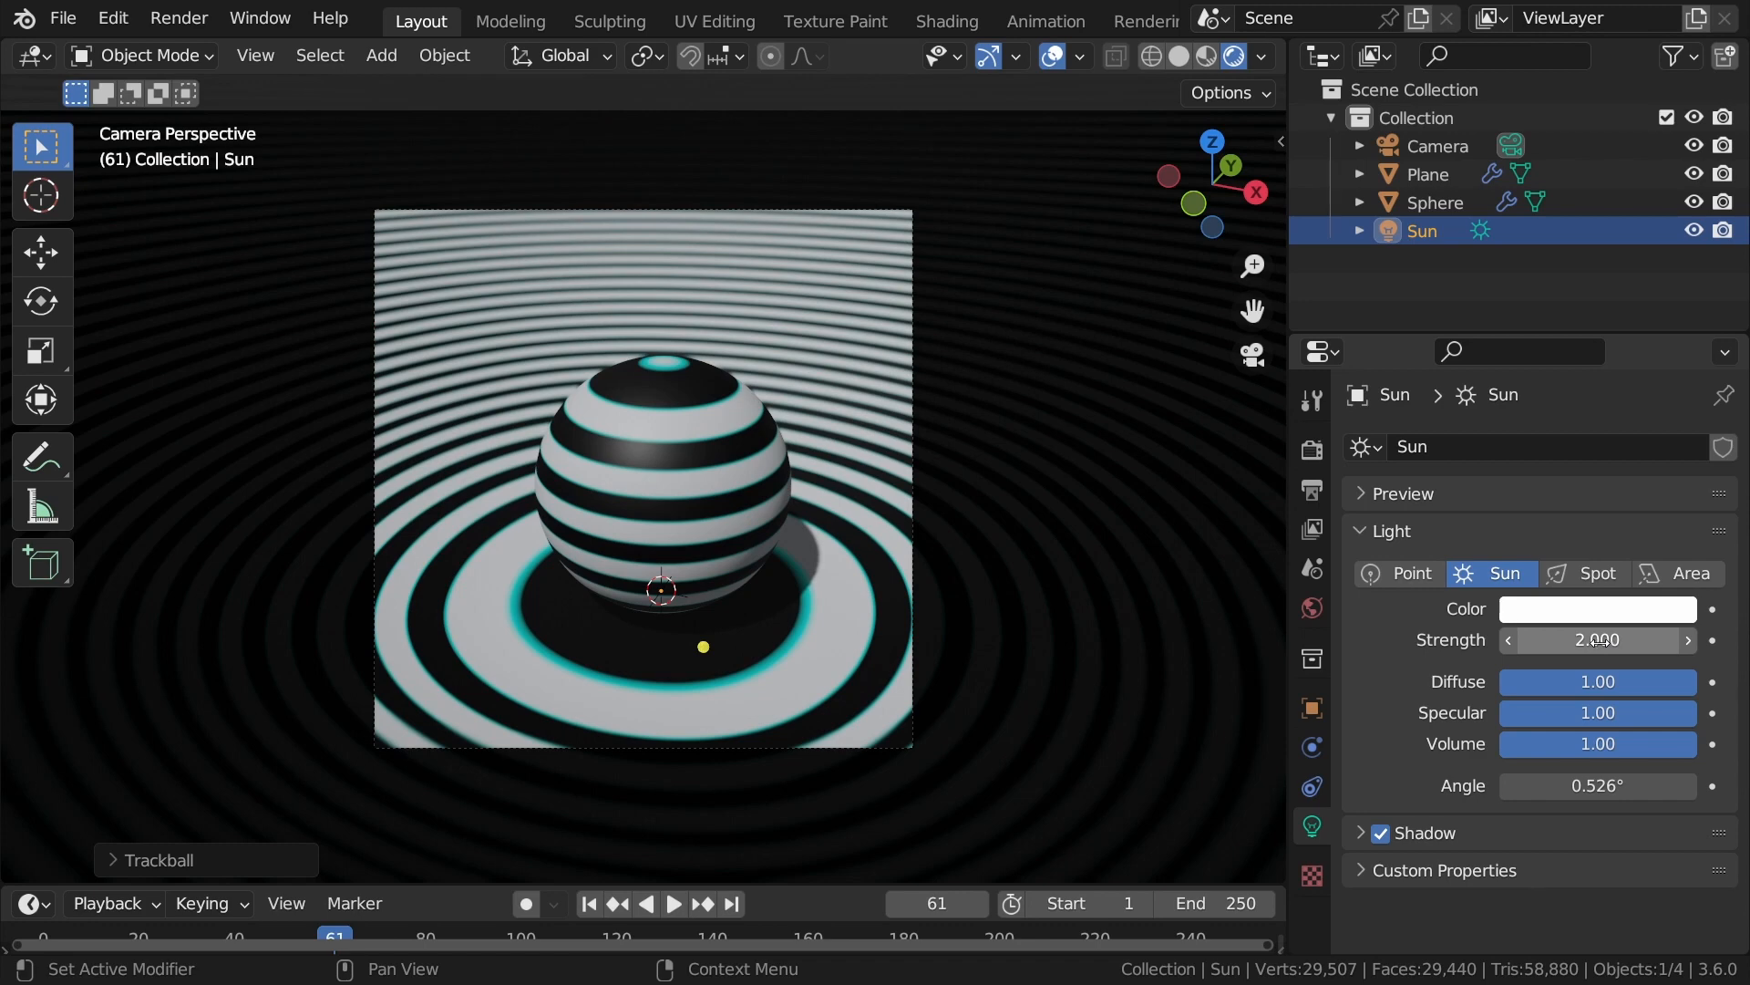
Set the Specular value of the Sphere's "animation" material to 0 in the Shading workspace.
click(742, 405)
click(742, 405)
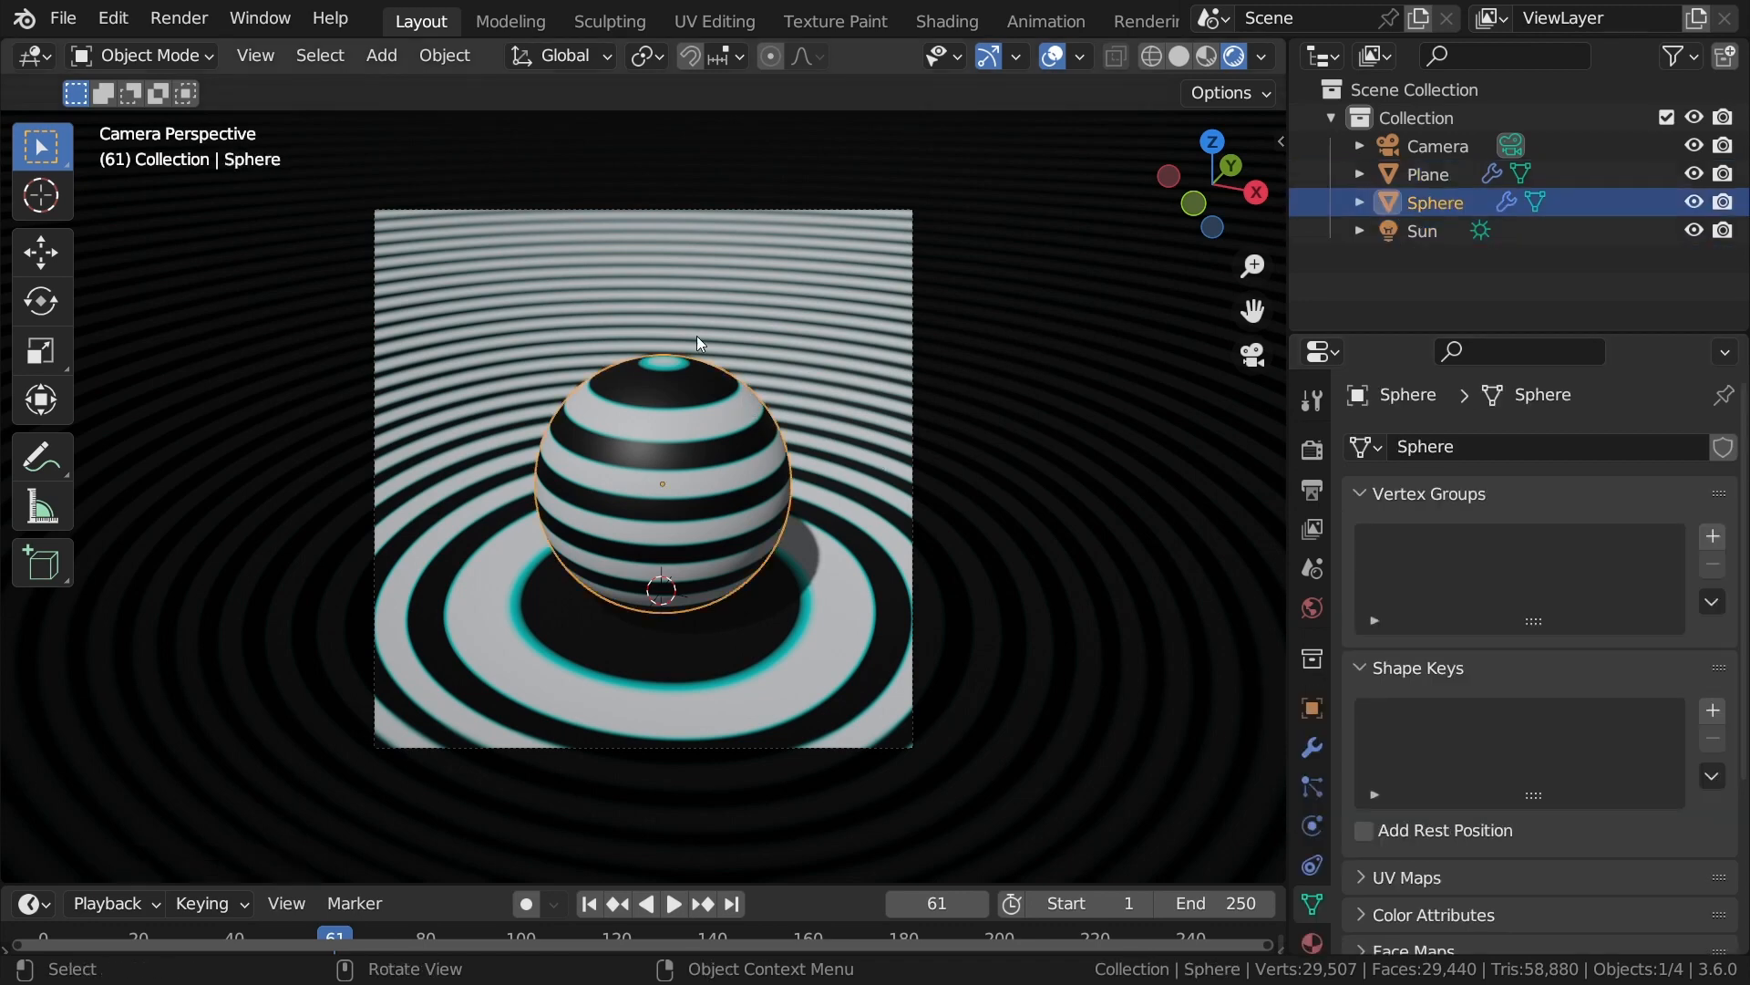
click(939, 20)
mouse_move(638, 639)
middle_down()
mouse_move(638, 675)
mouse_move(441, 902)
mouse_move(340, 848)
middle_up()
middle_drag(1185, 820, 382, 834)
scroll(1594, 821, down, 2)
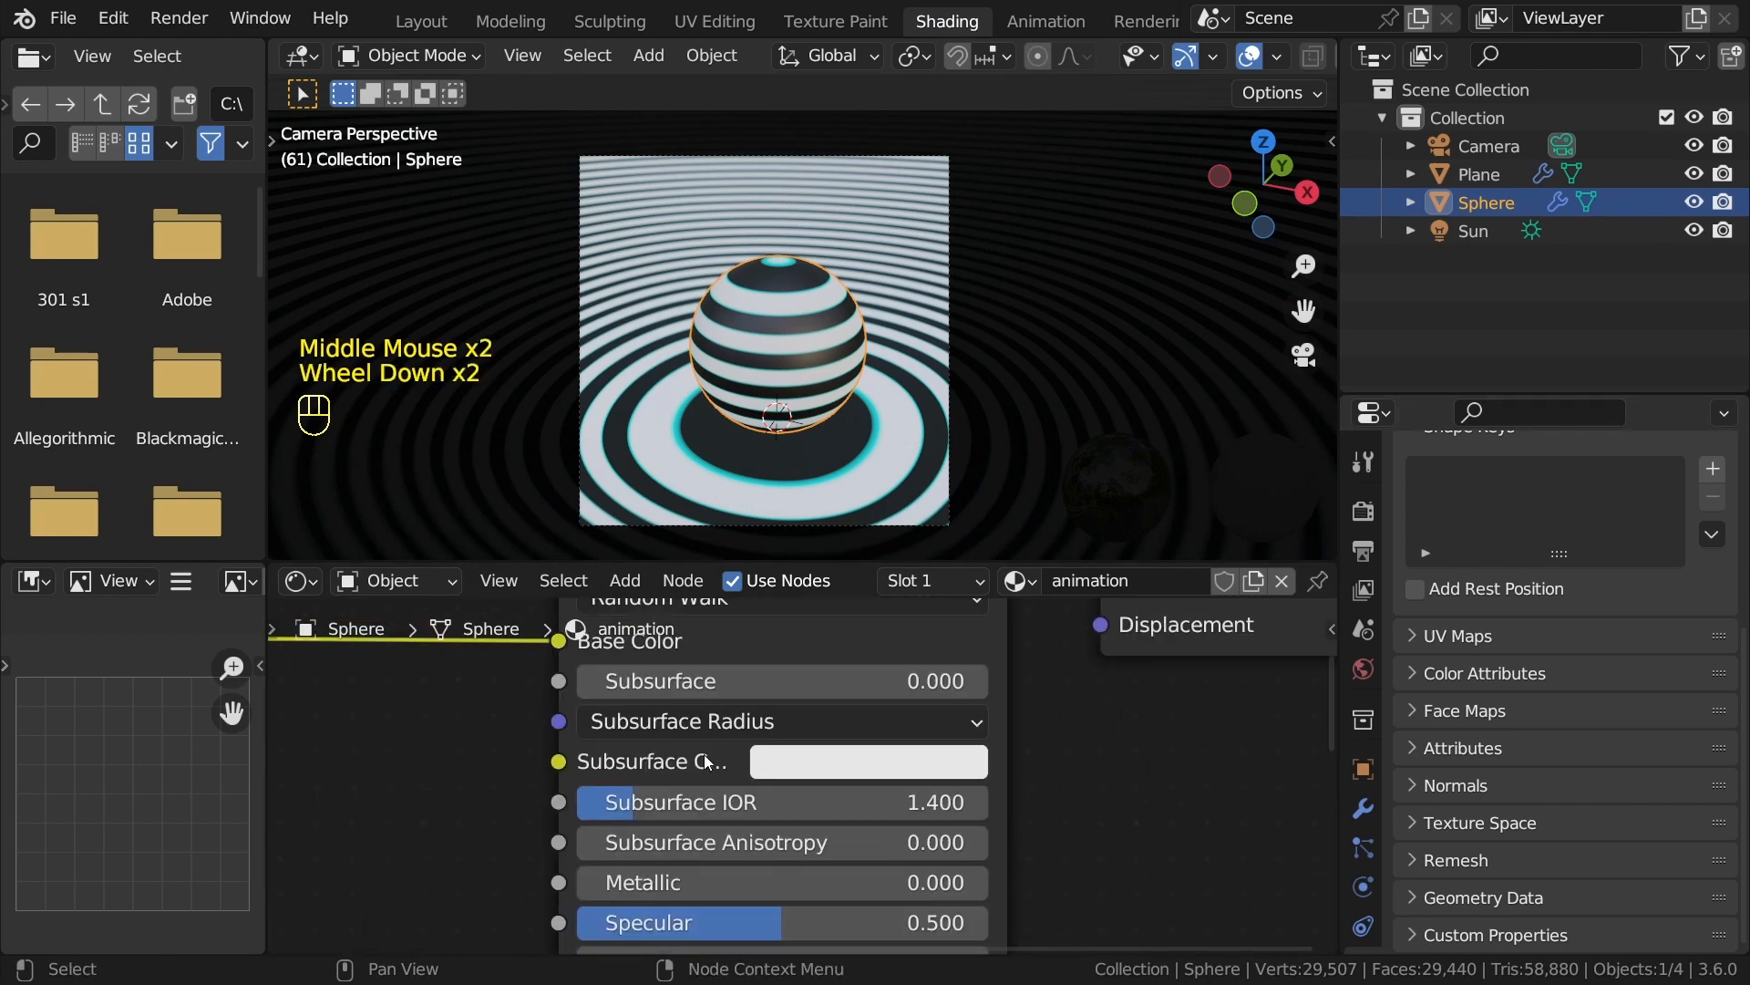
middle_drag(702, 759, 719, 617)
middle_drag(762, 775, 769, 715)
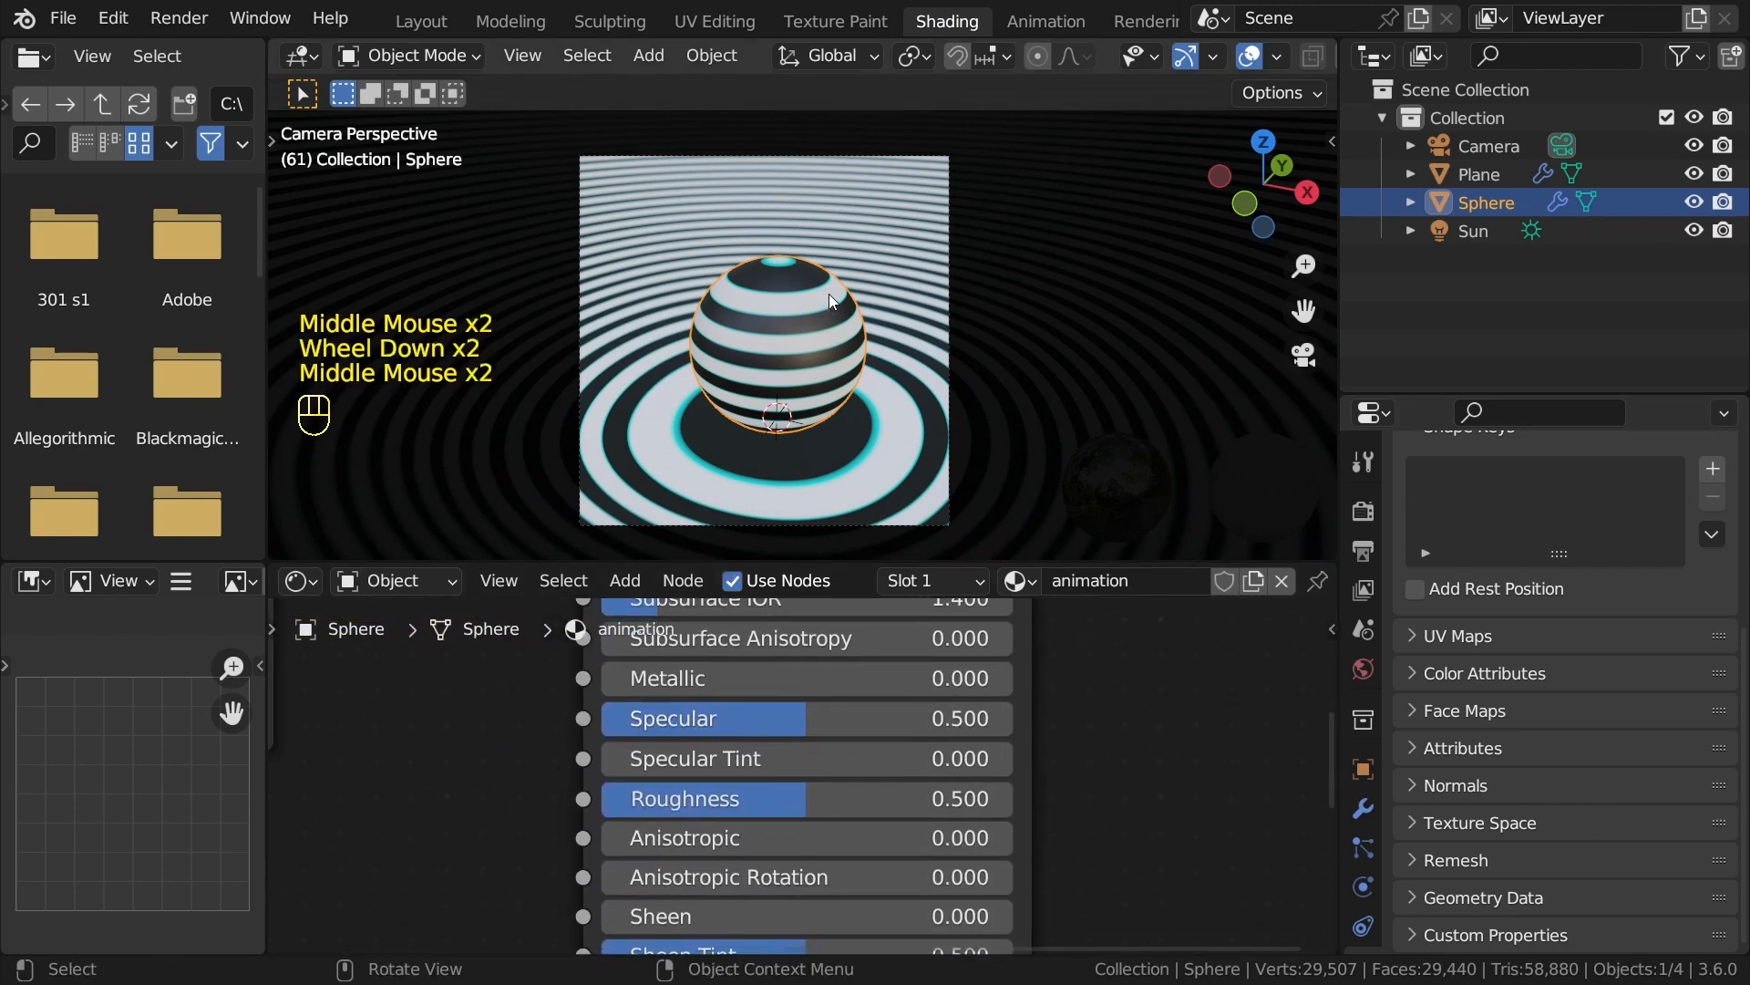
drag(766, 718, 556, 718)
scroll(844, 304, up, 1)
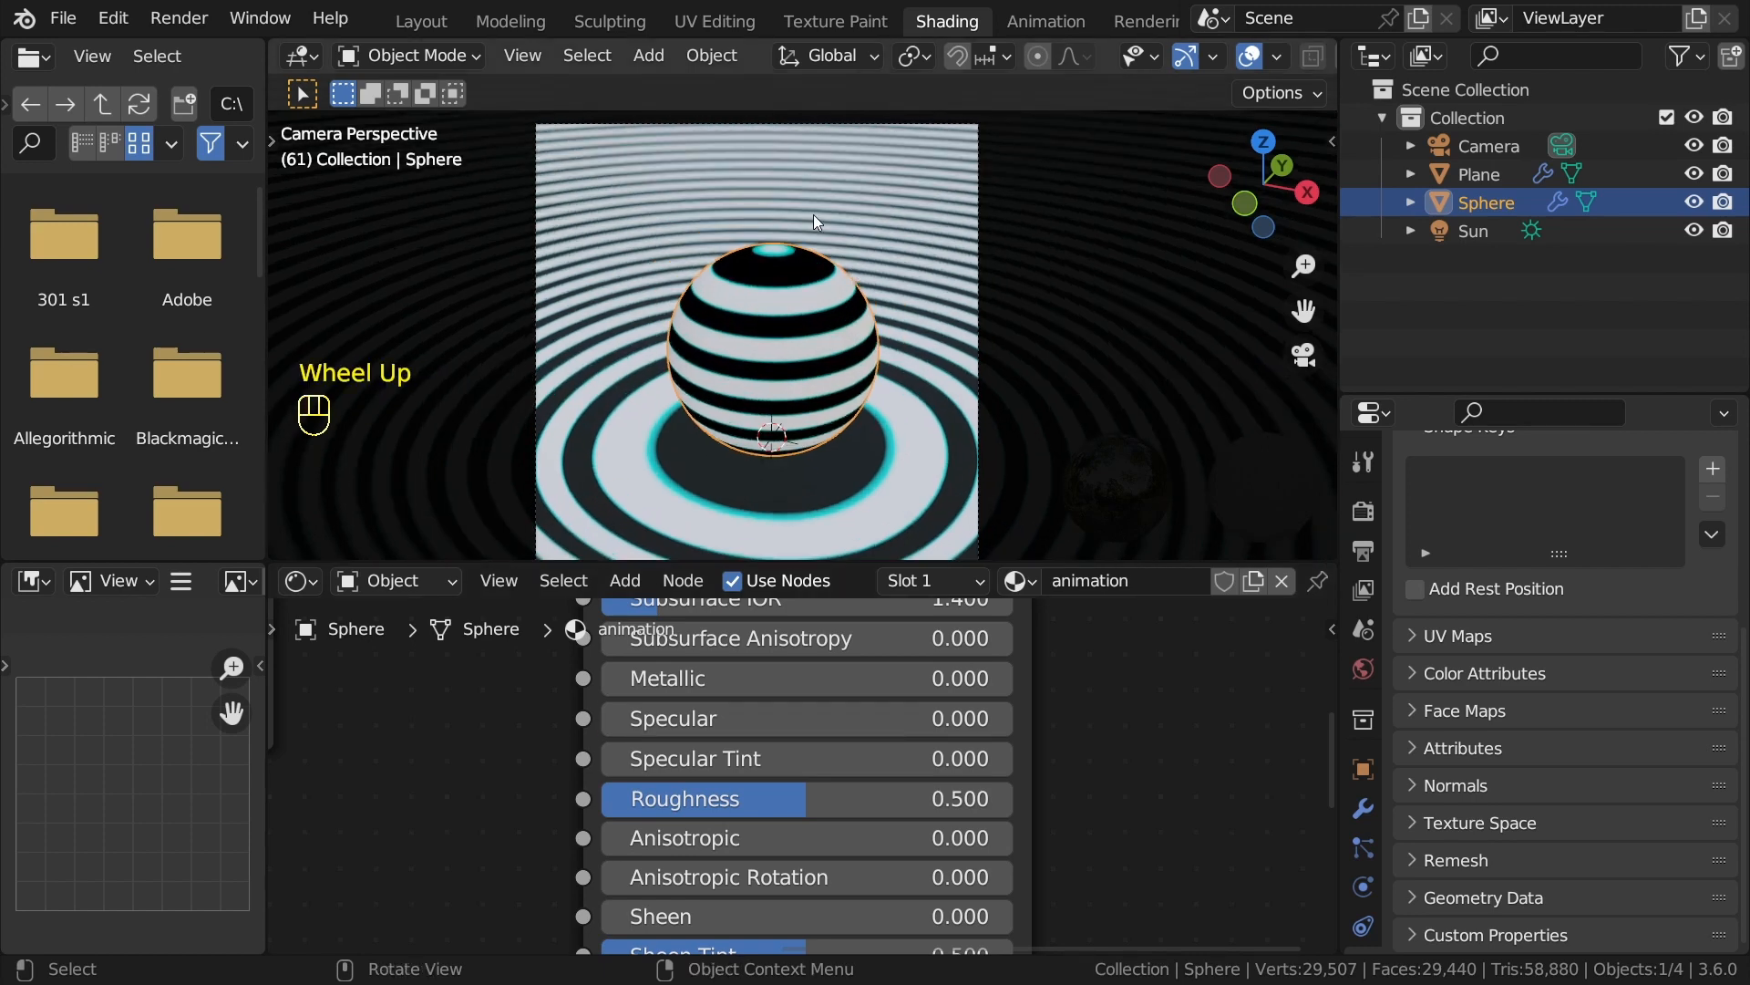
scroll(909, 238, up, 1)
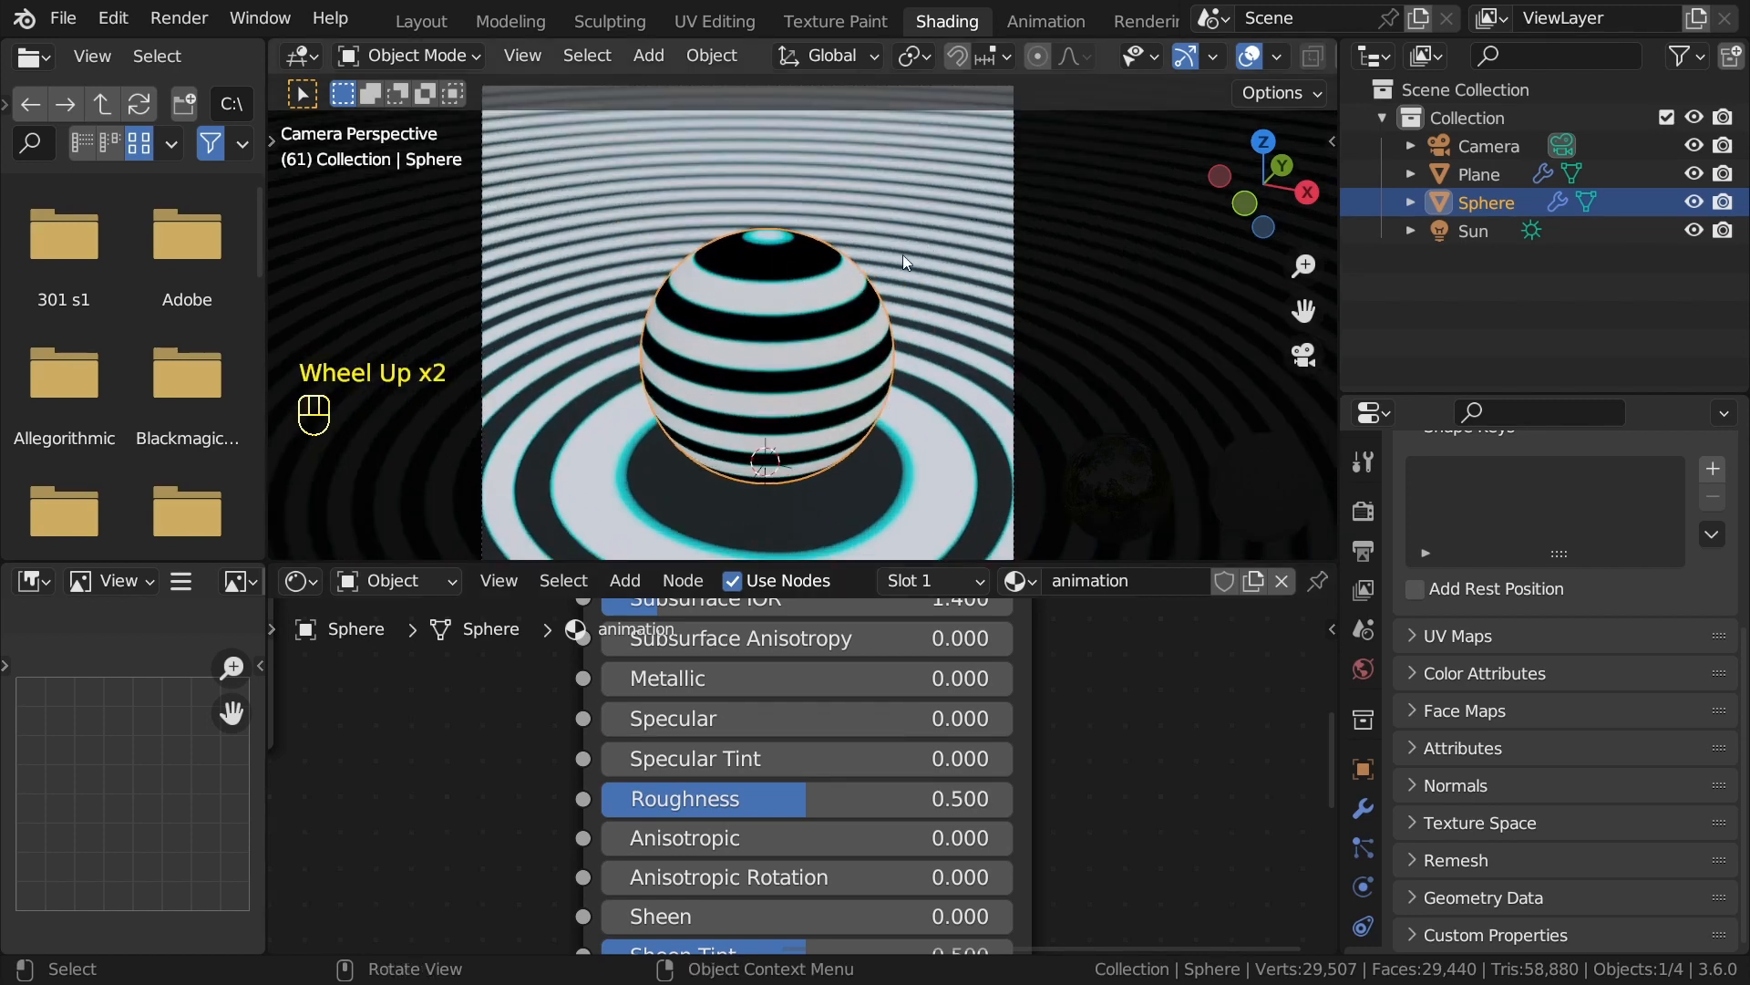
Set the Specular value of the Plane's "animation.001" material to 0.
click(923, 219)
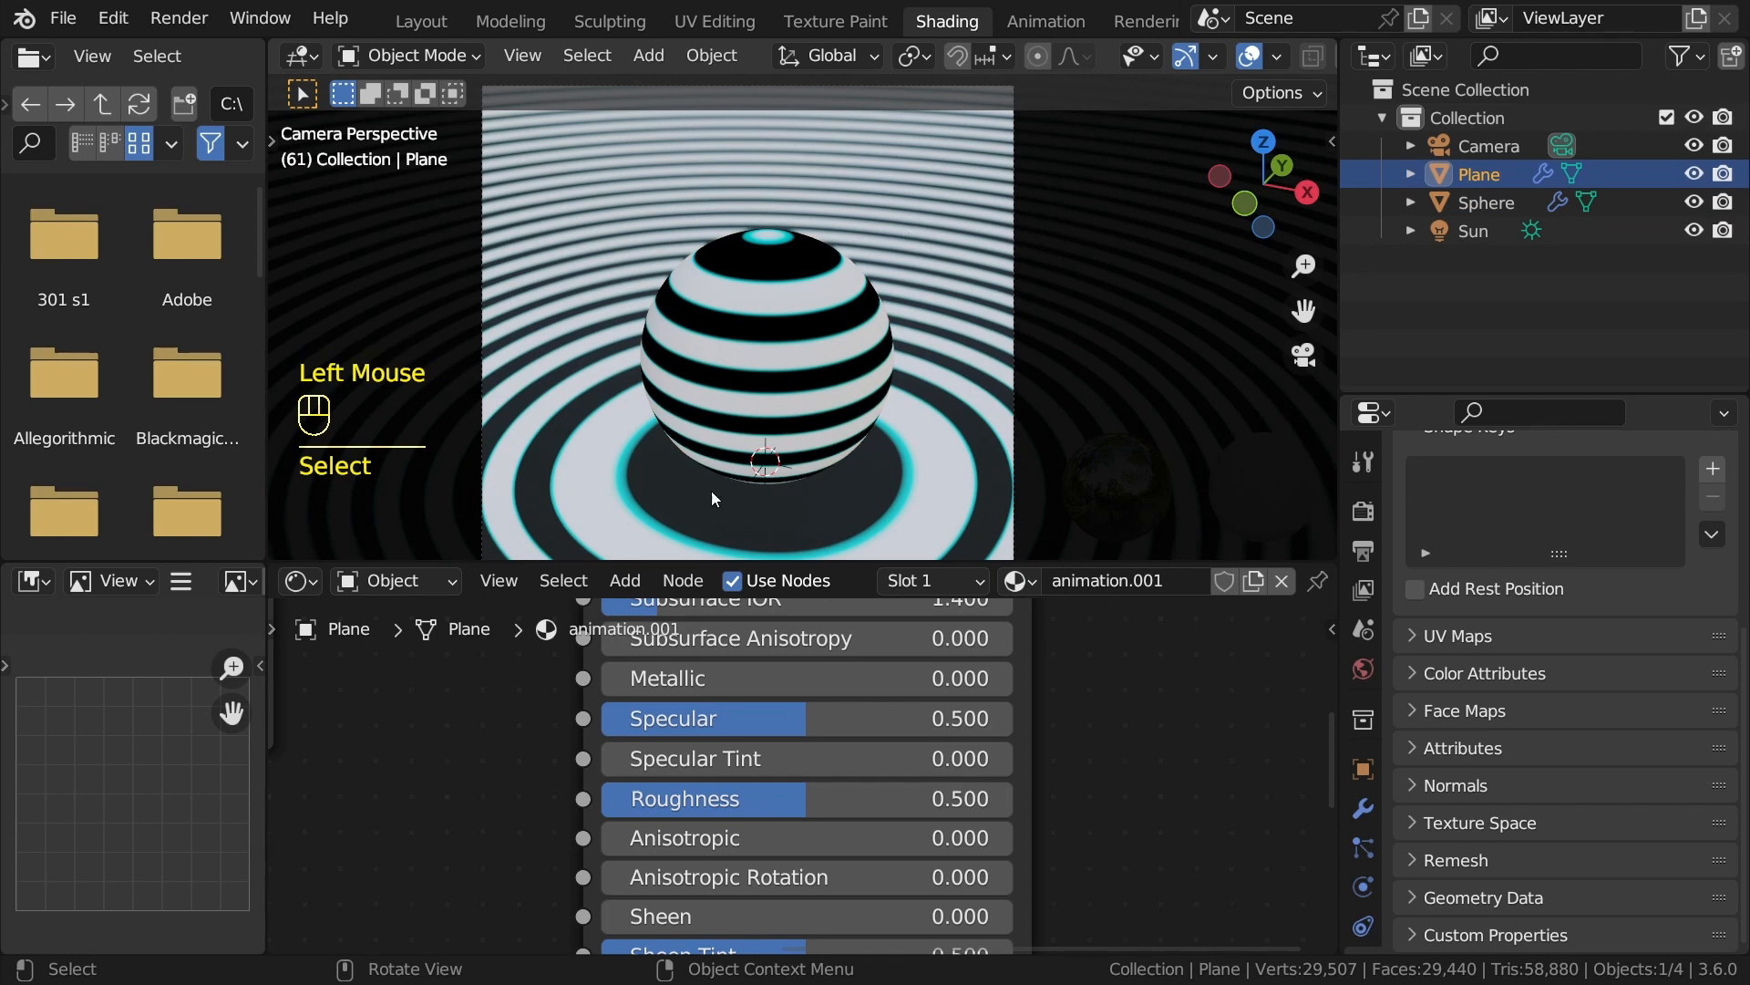
click(784, 718)
drag(784, 719, 575, 718)
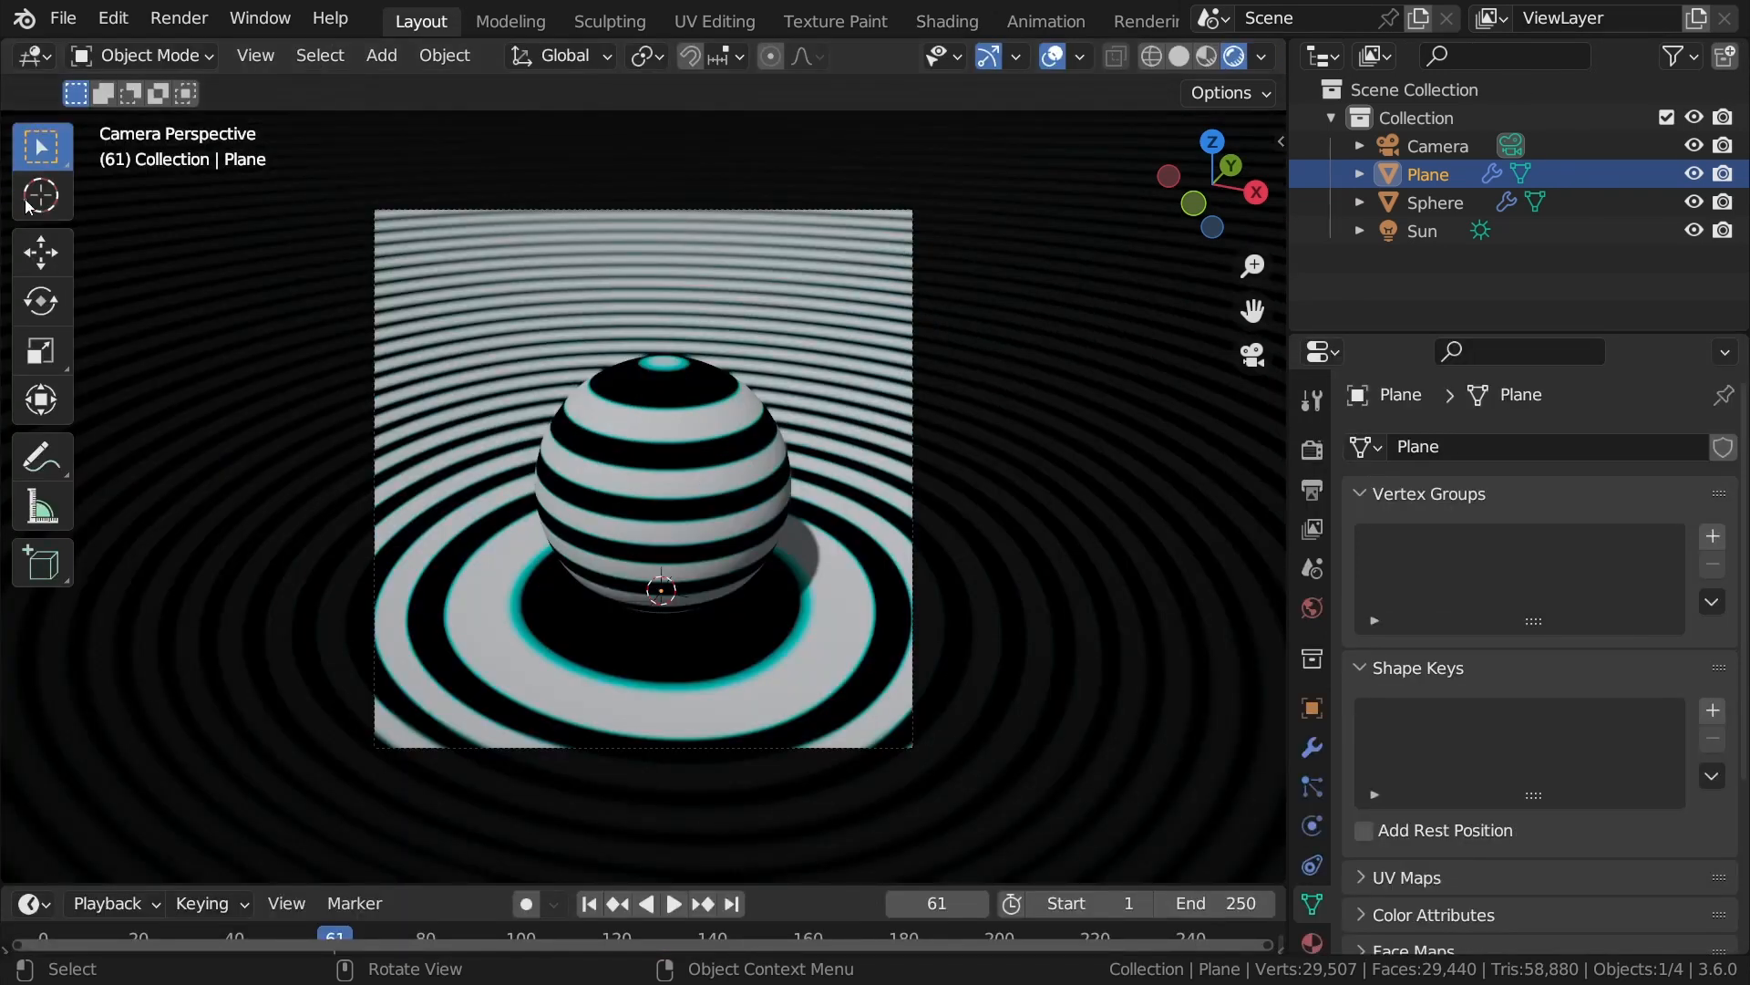
Render a still image of frame 61 to check the result and close the render window.
click(178, 18)
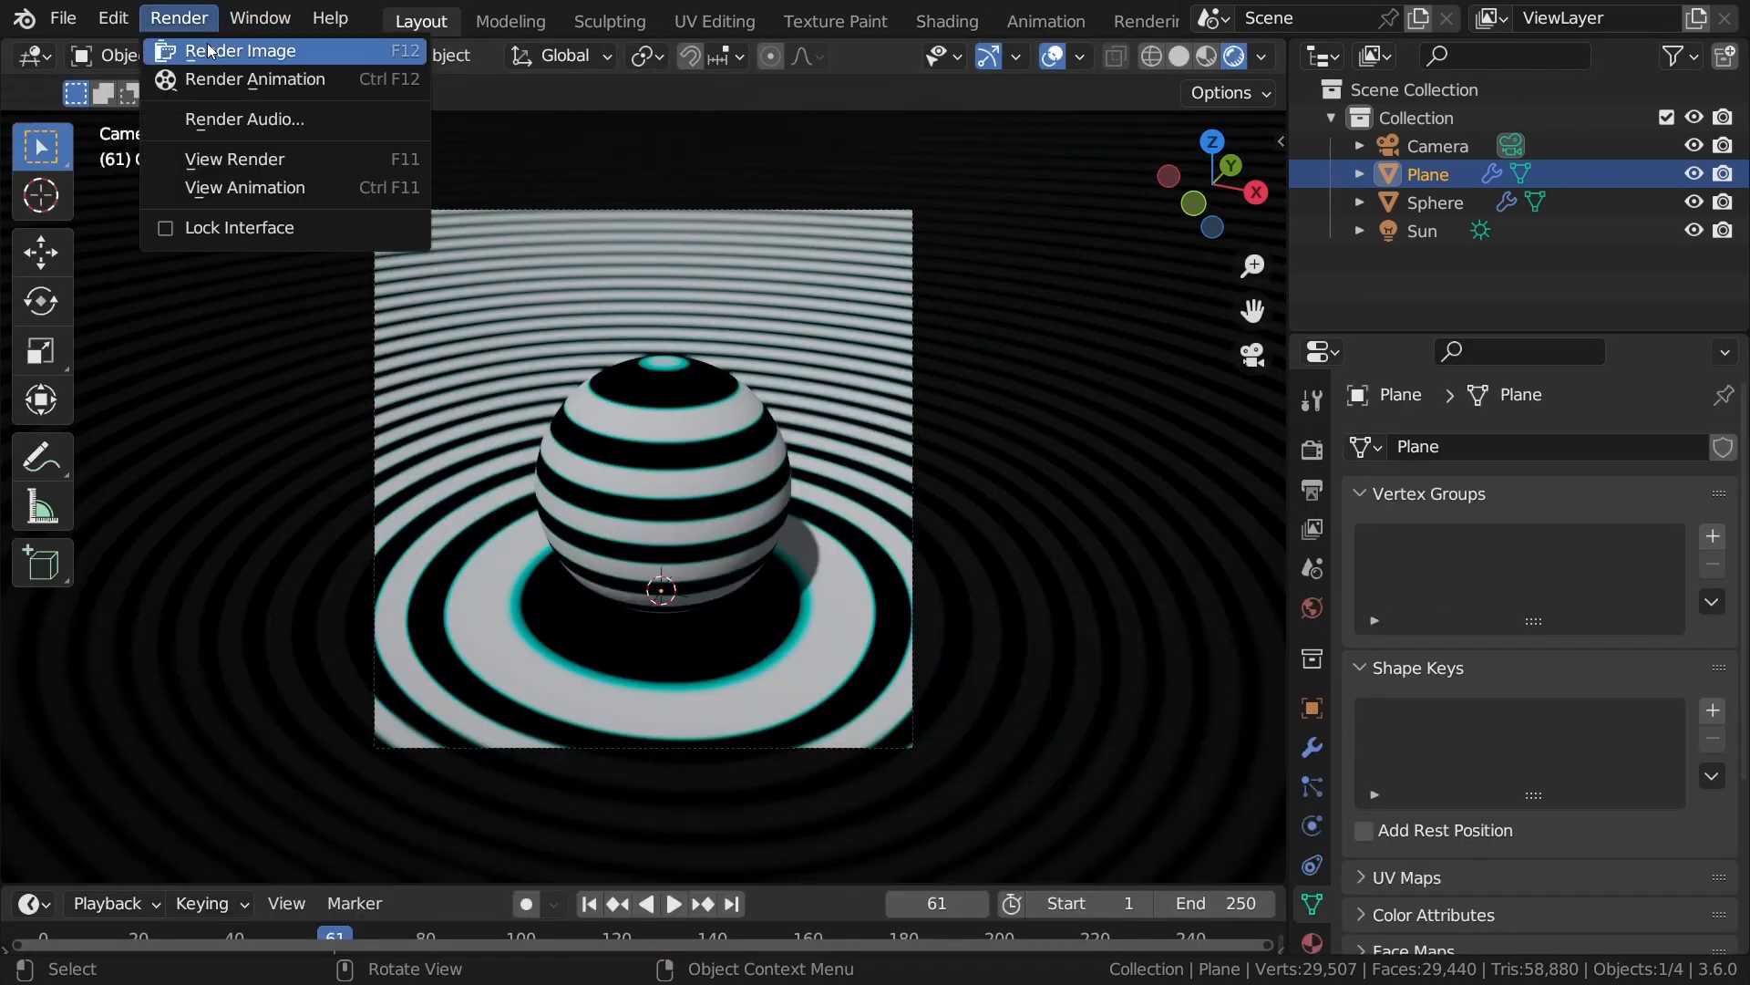
click(216, 49)
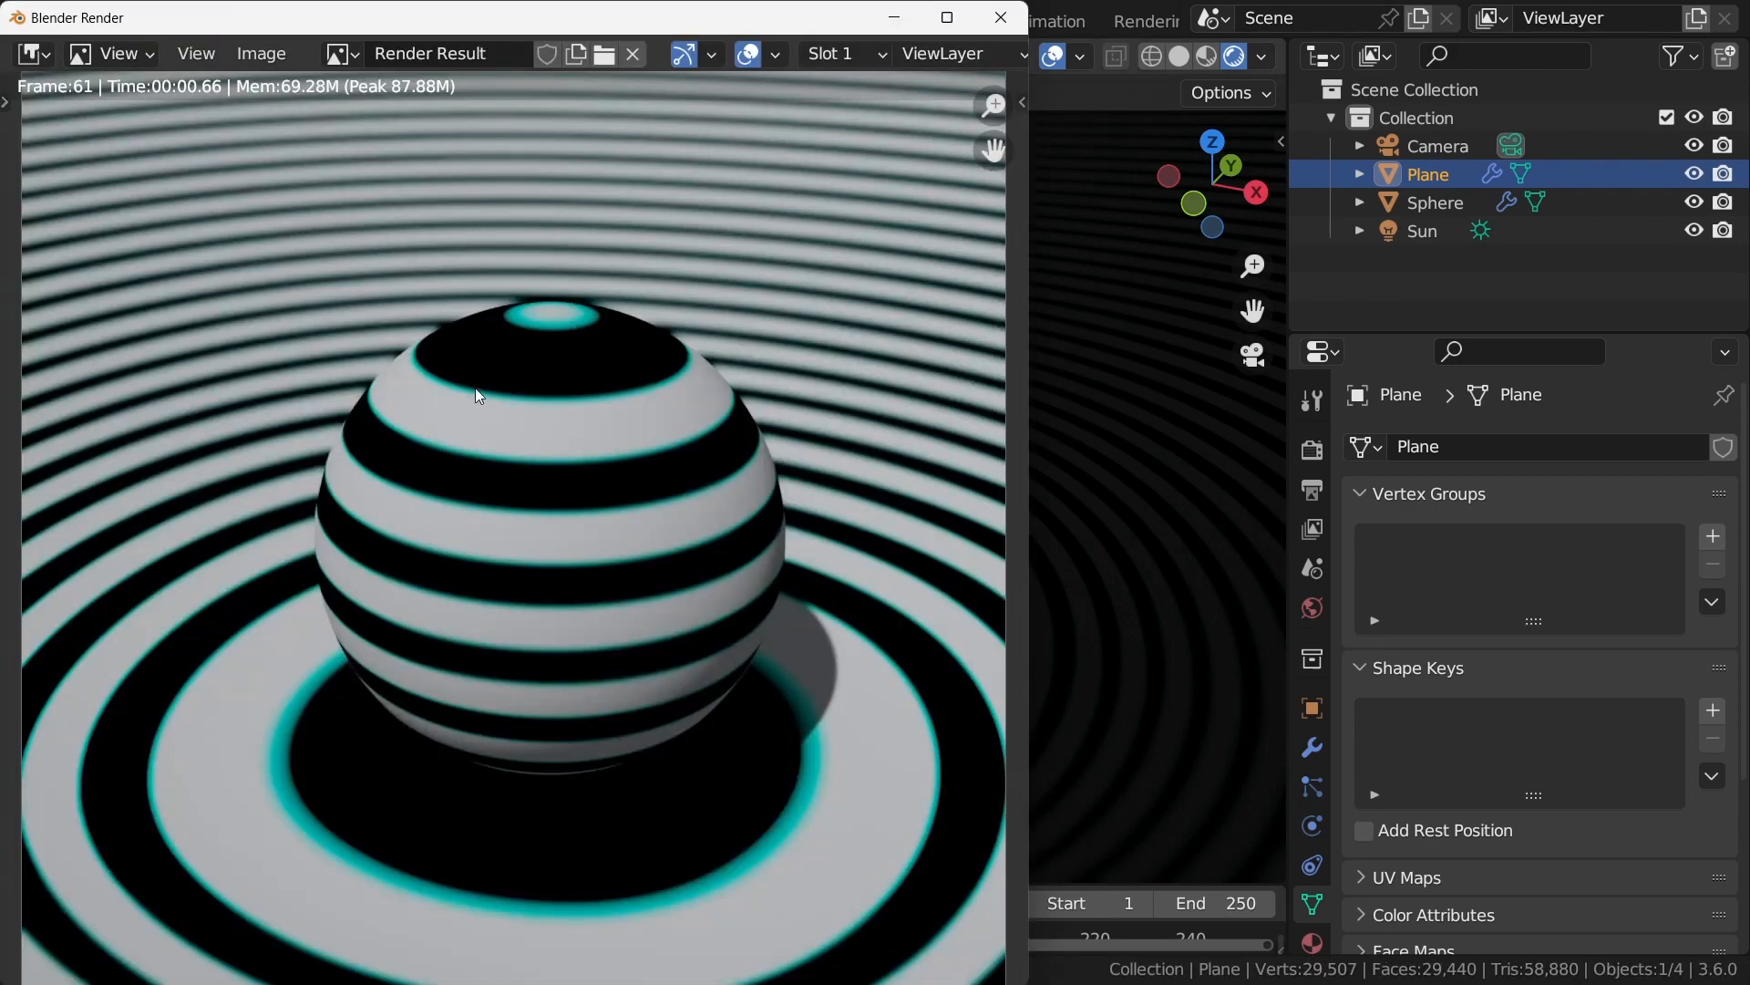
scroll(570, 374, down, 2)
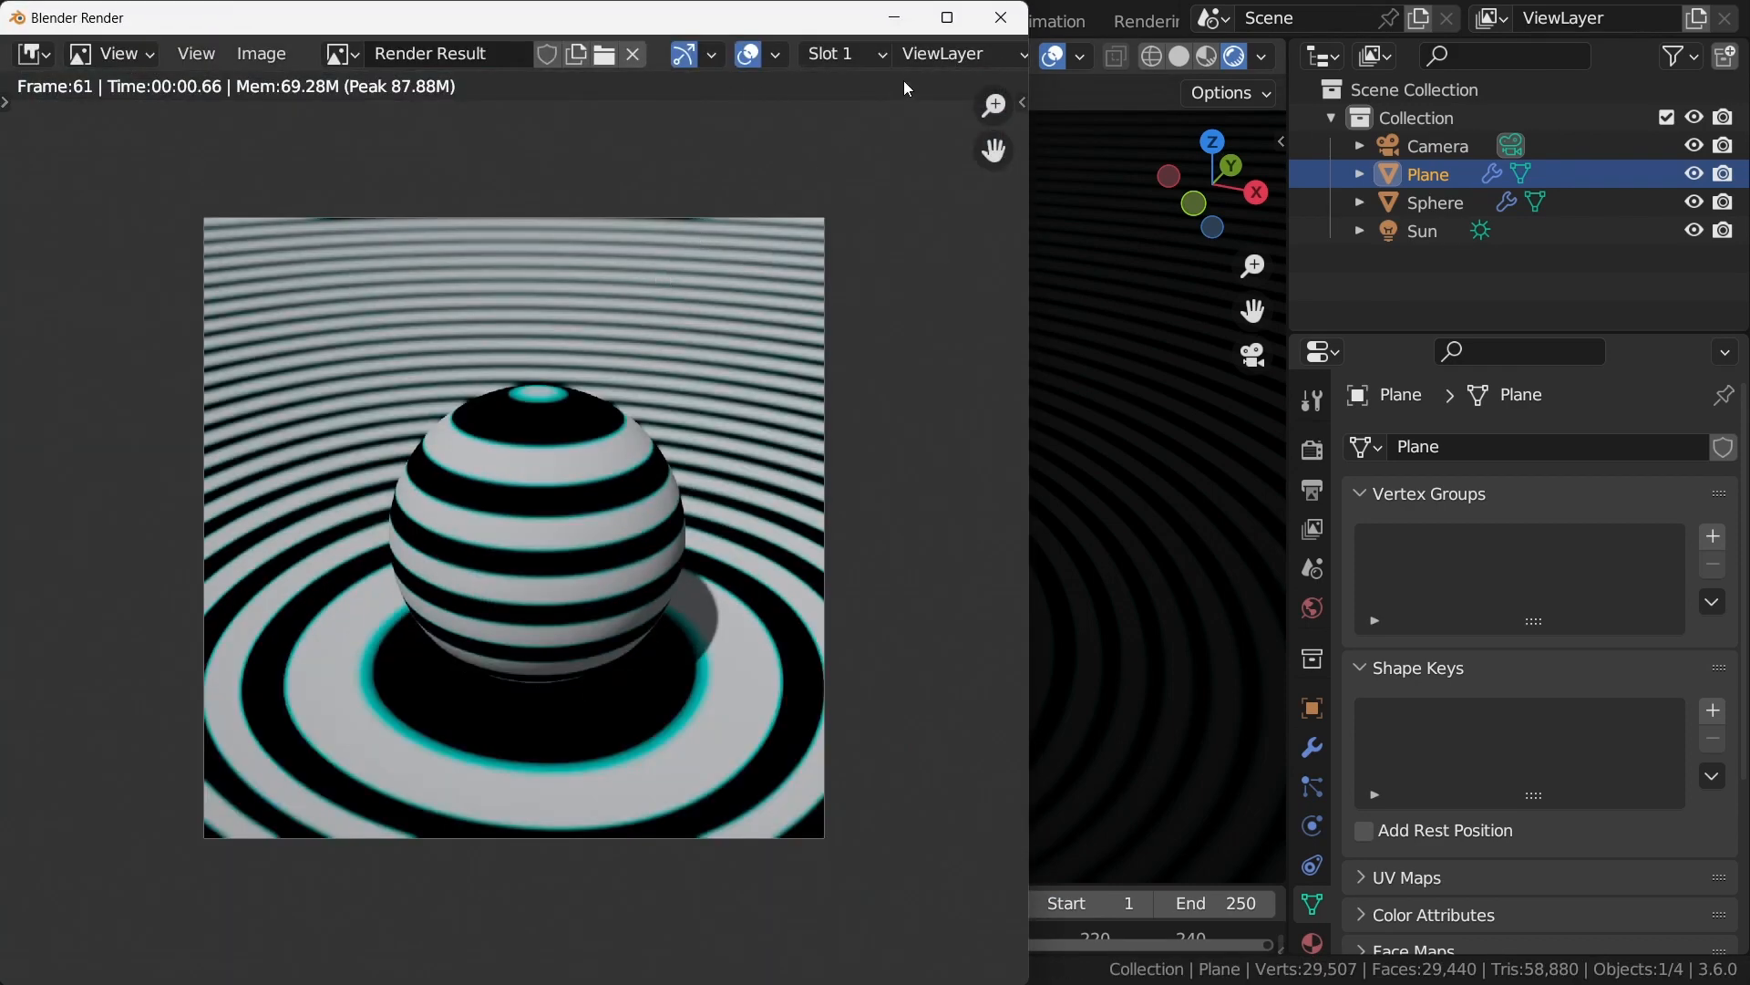
click(1001, 17)
Add a Point light to the scene.
key(shift+a)
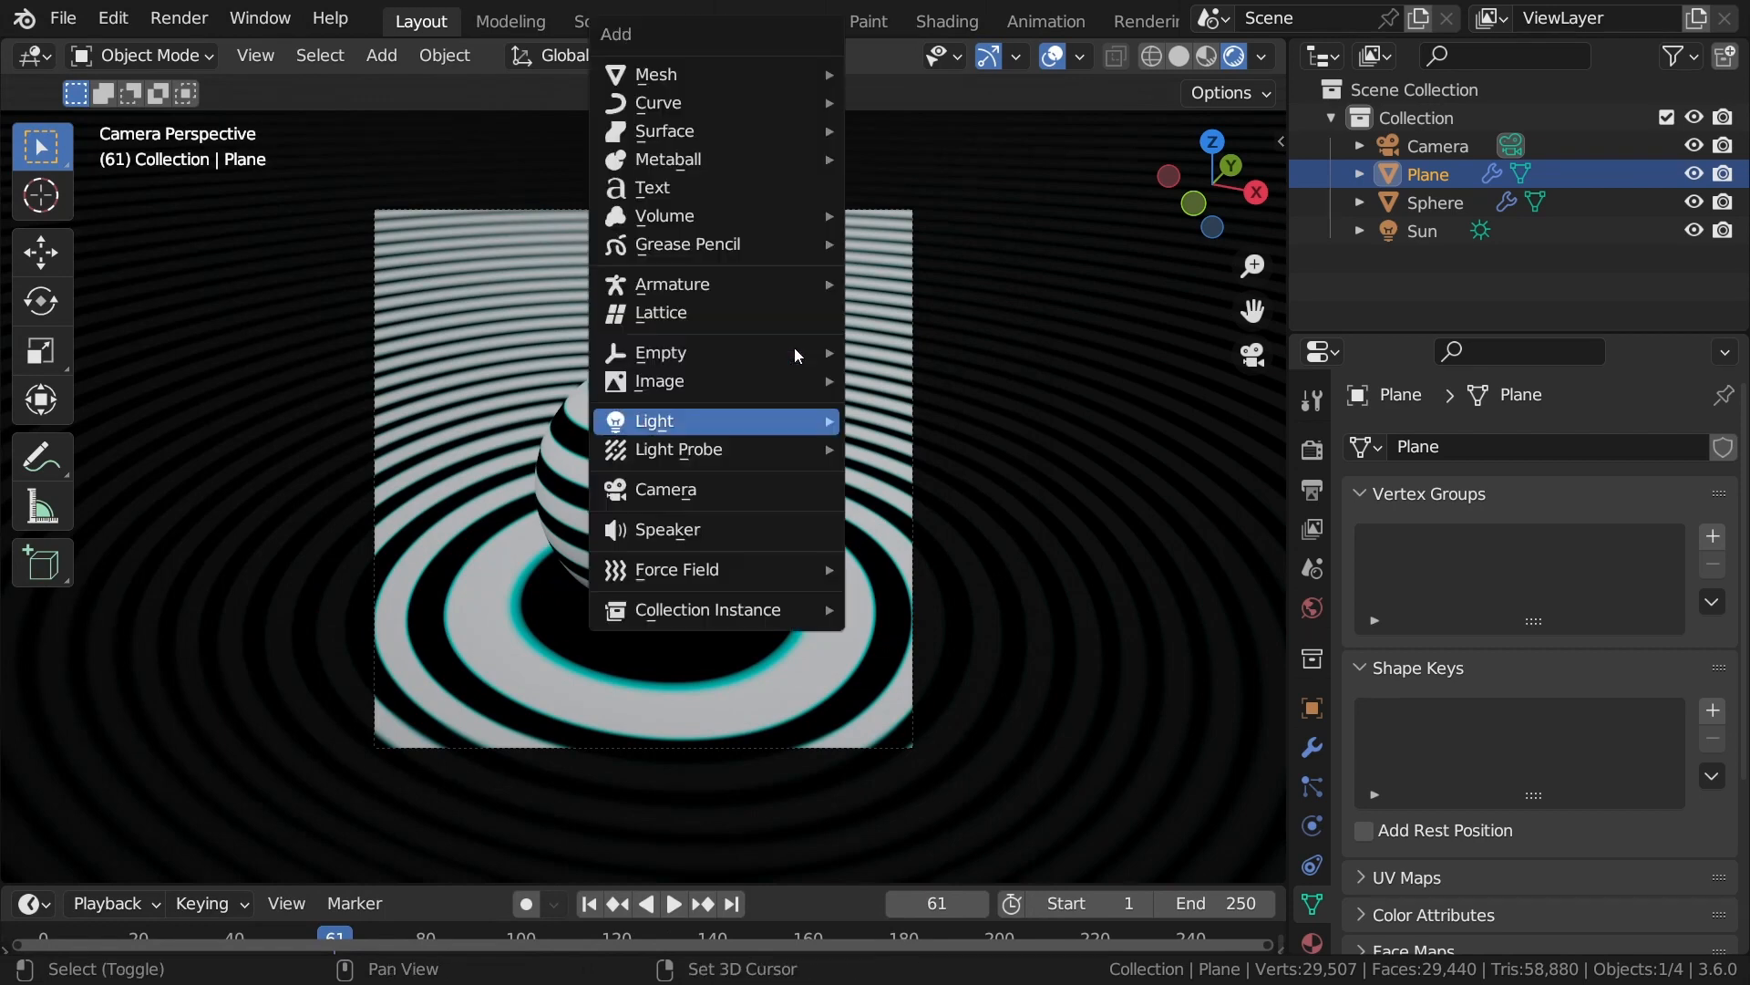
mouse_move(675, 422)
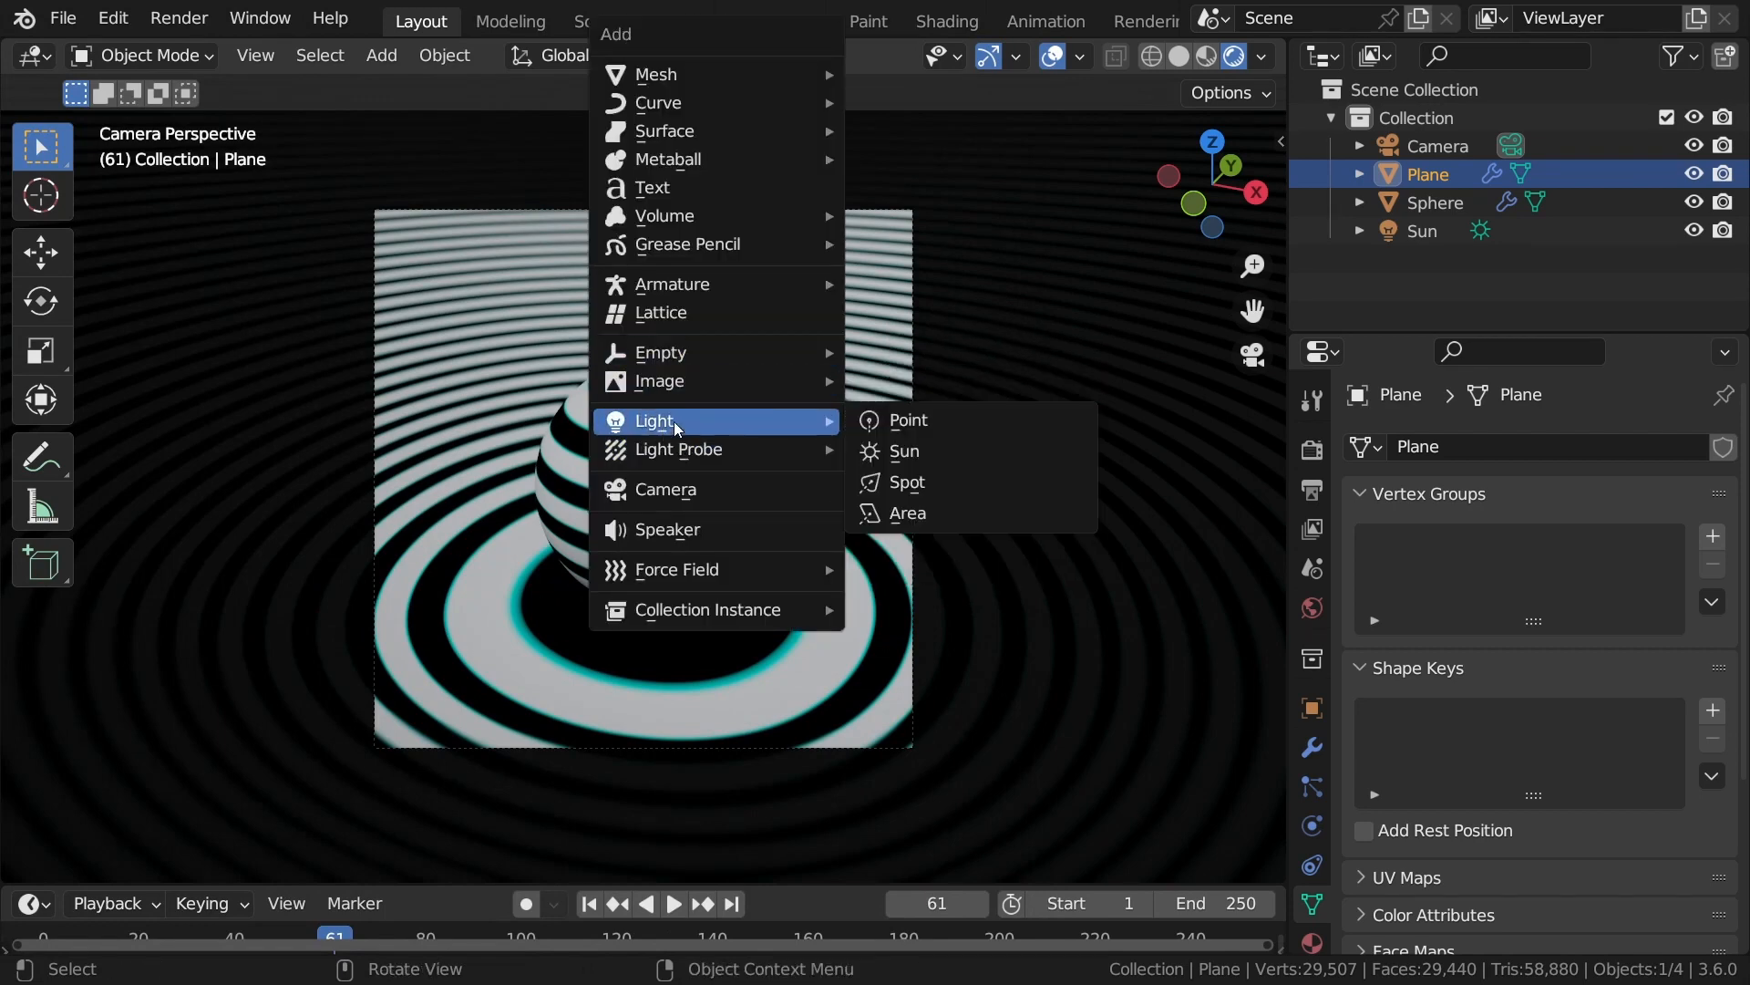
click(882, 420)
key(g)
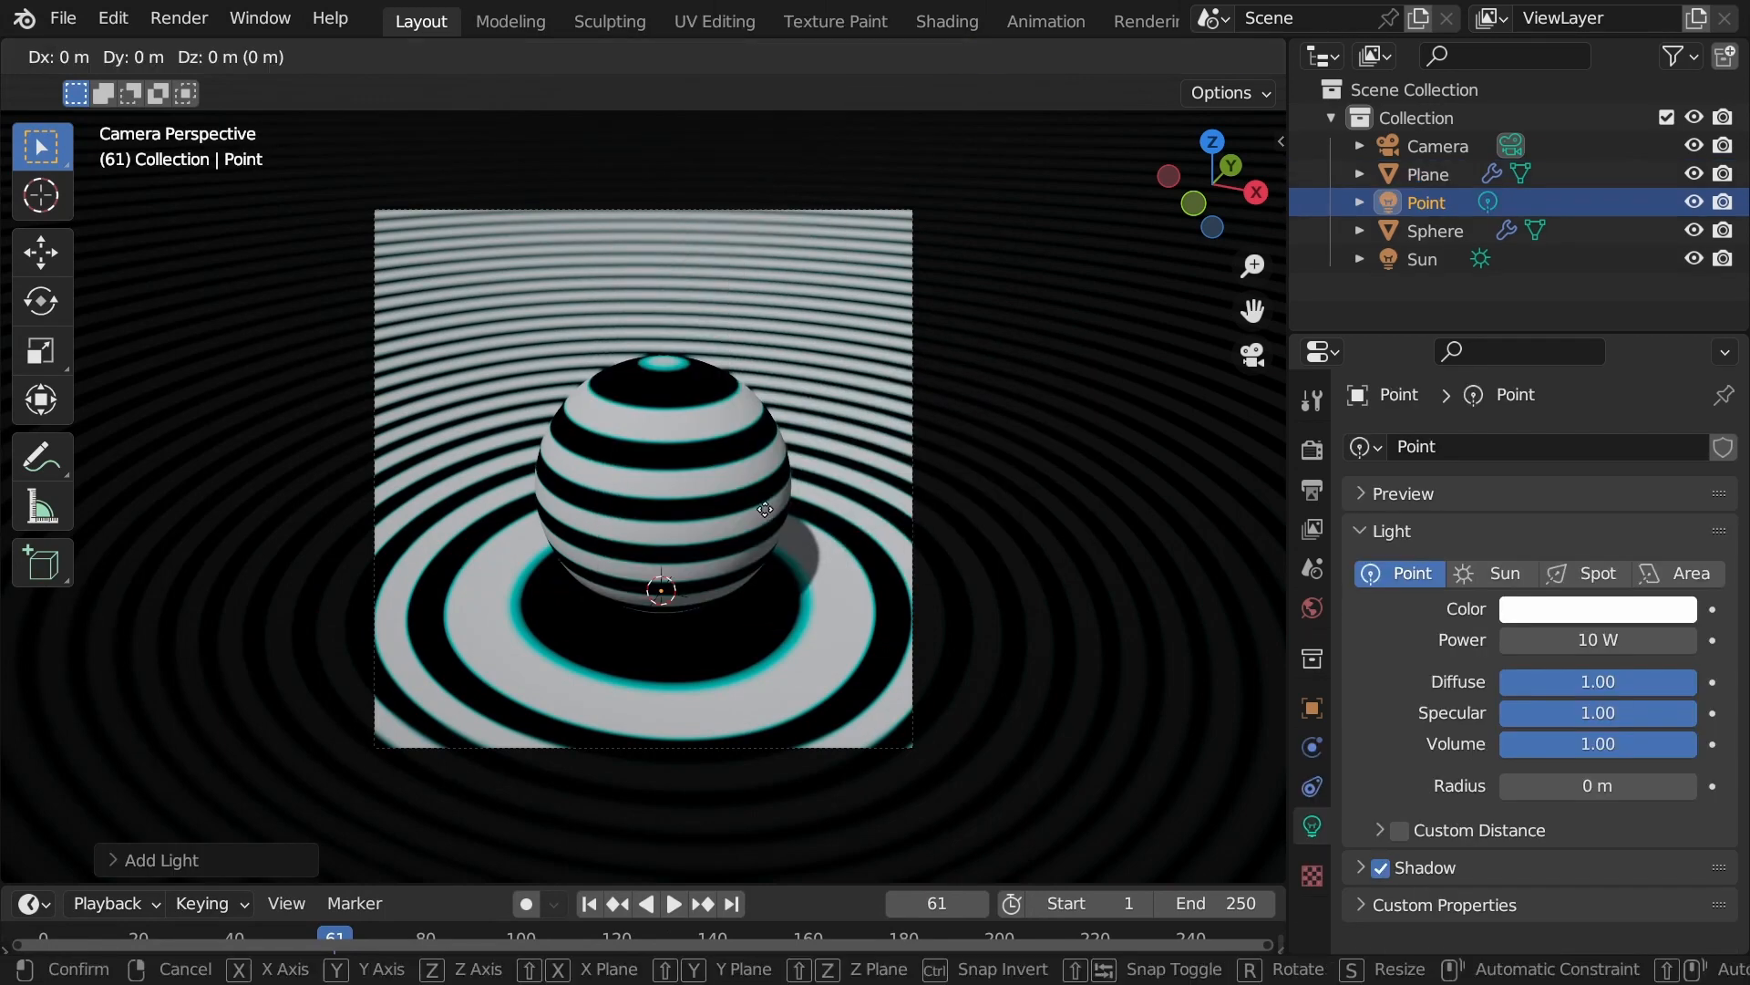
right_click(993, 413)
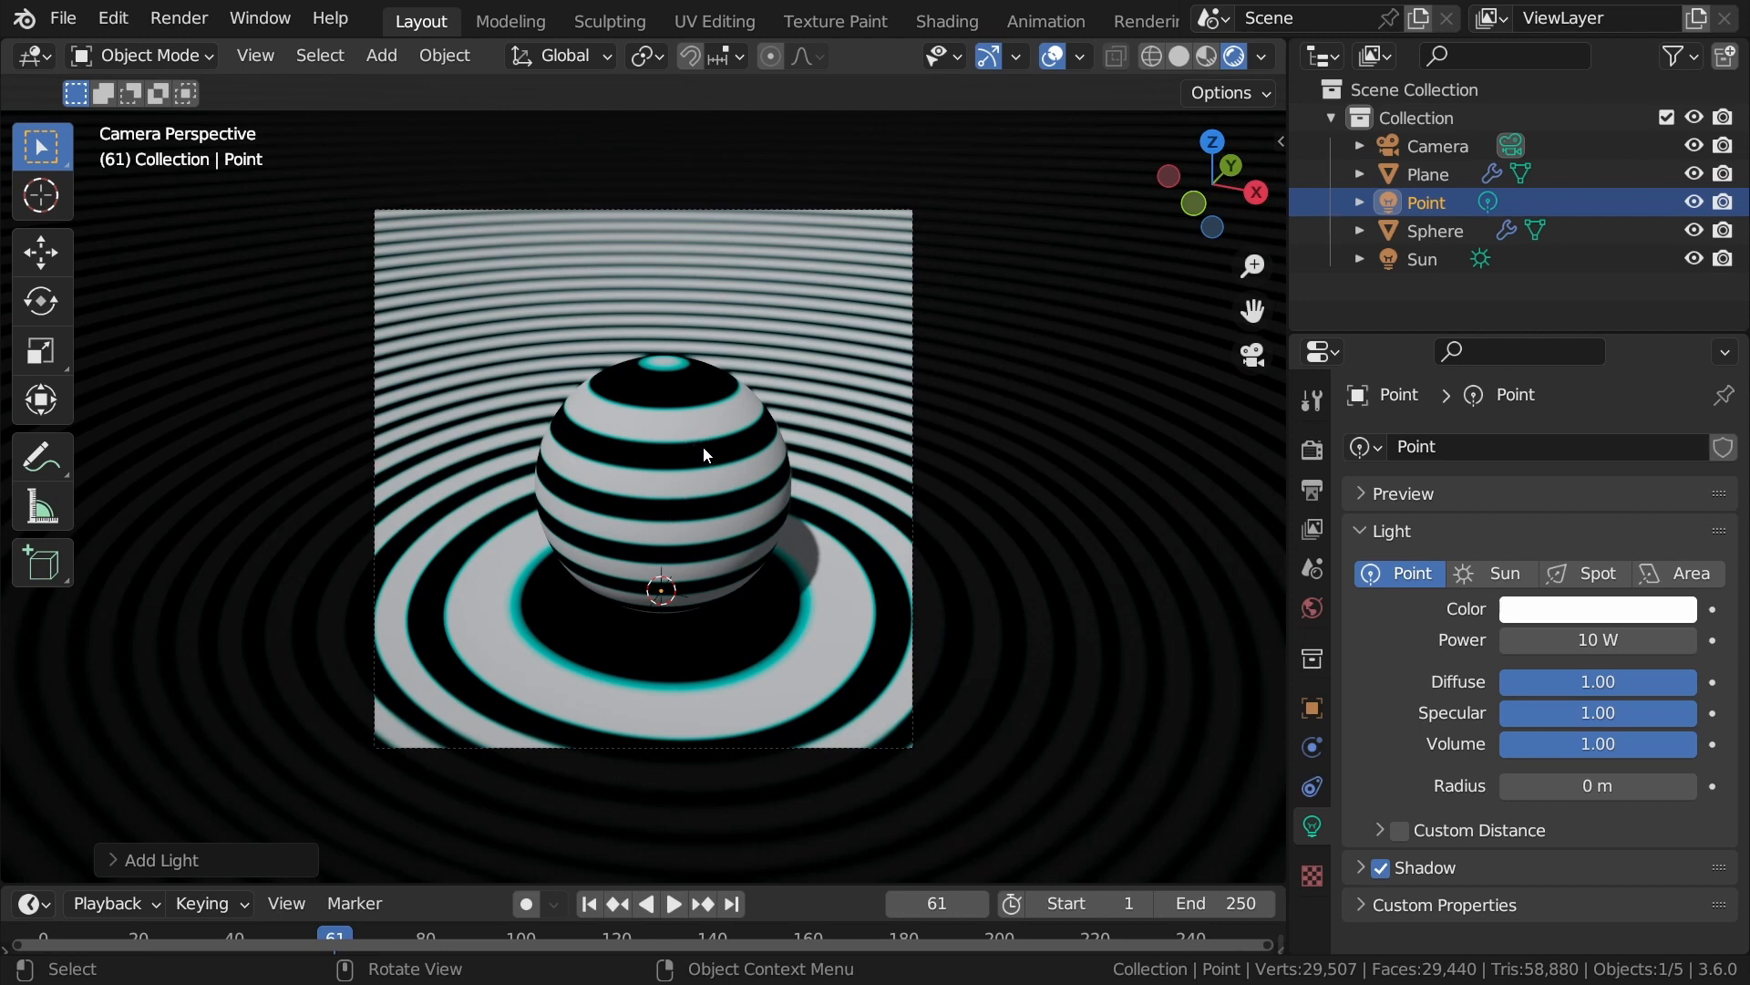
Move the Point light above the plane, behind and to the left of the sphere, using Solid shading.
click(1179, 56)
scroll(872, 511, down, 2)
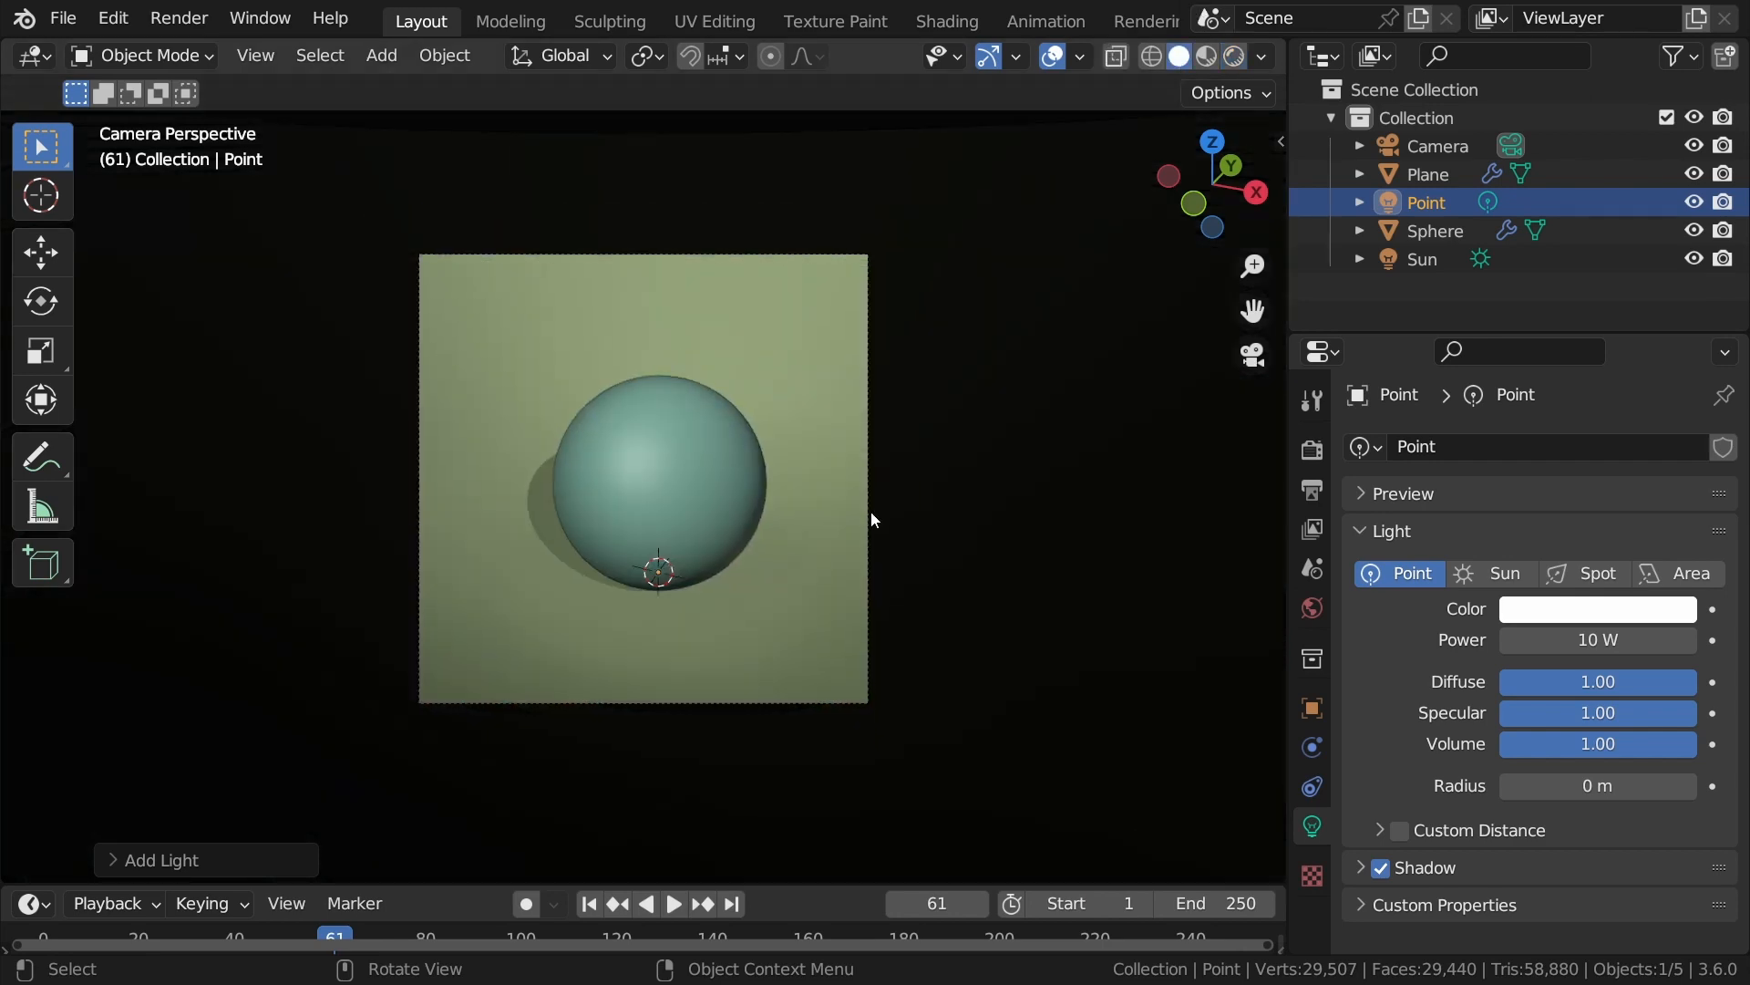
middle_drag(871, 511, 540, 513)
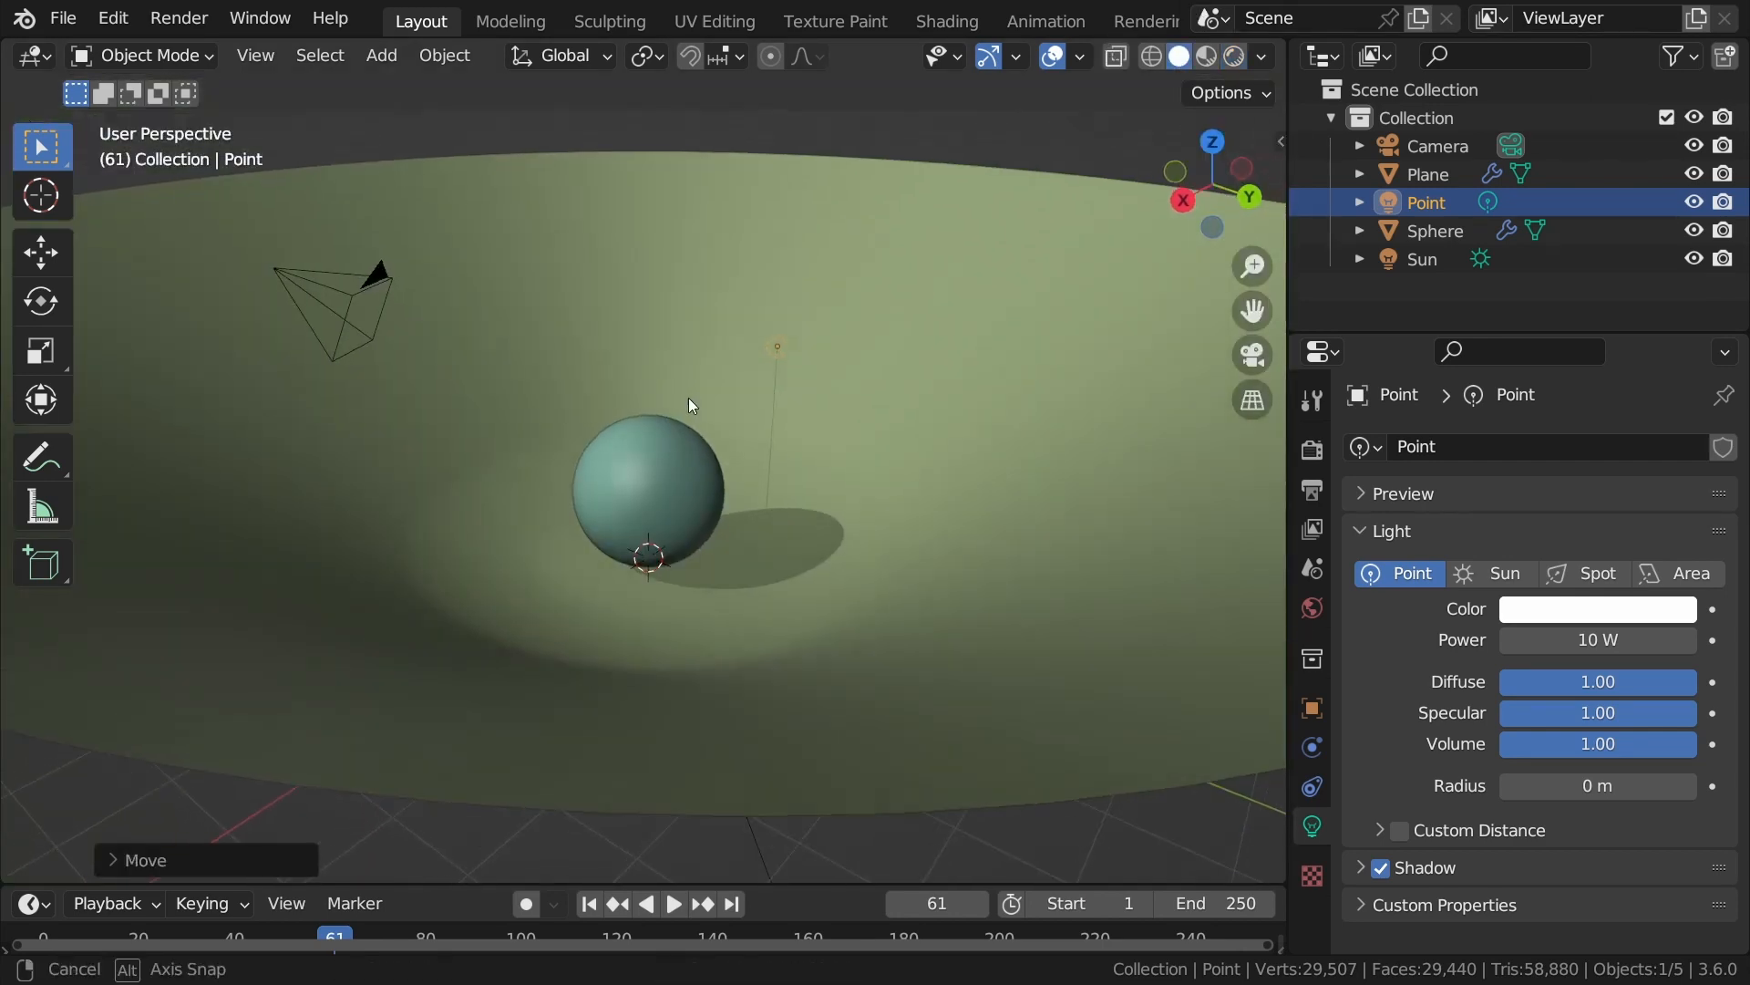
middle_drag(687, 398, 839, 446)
key(g)
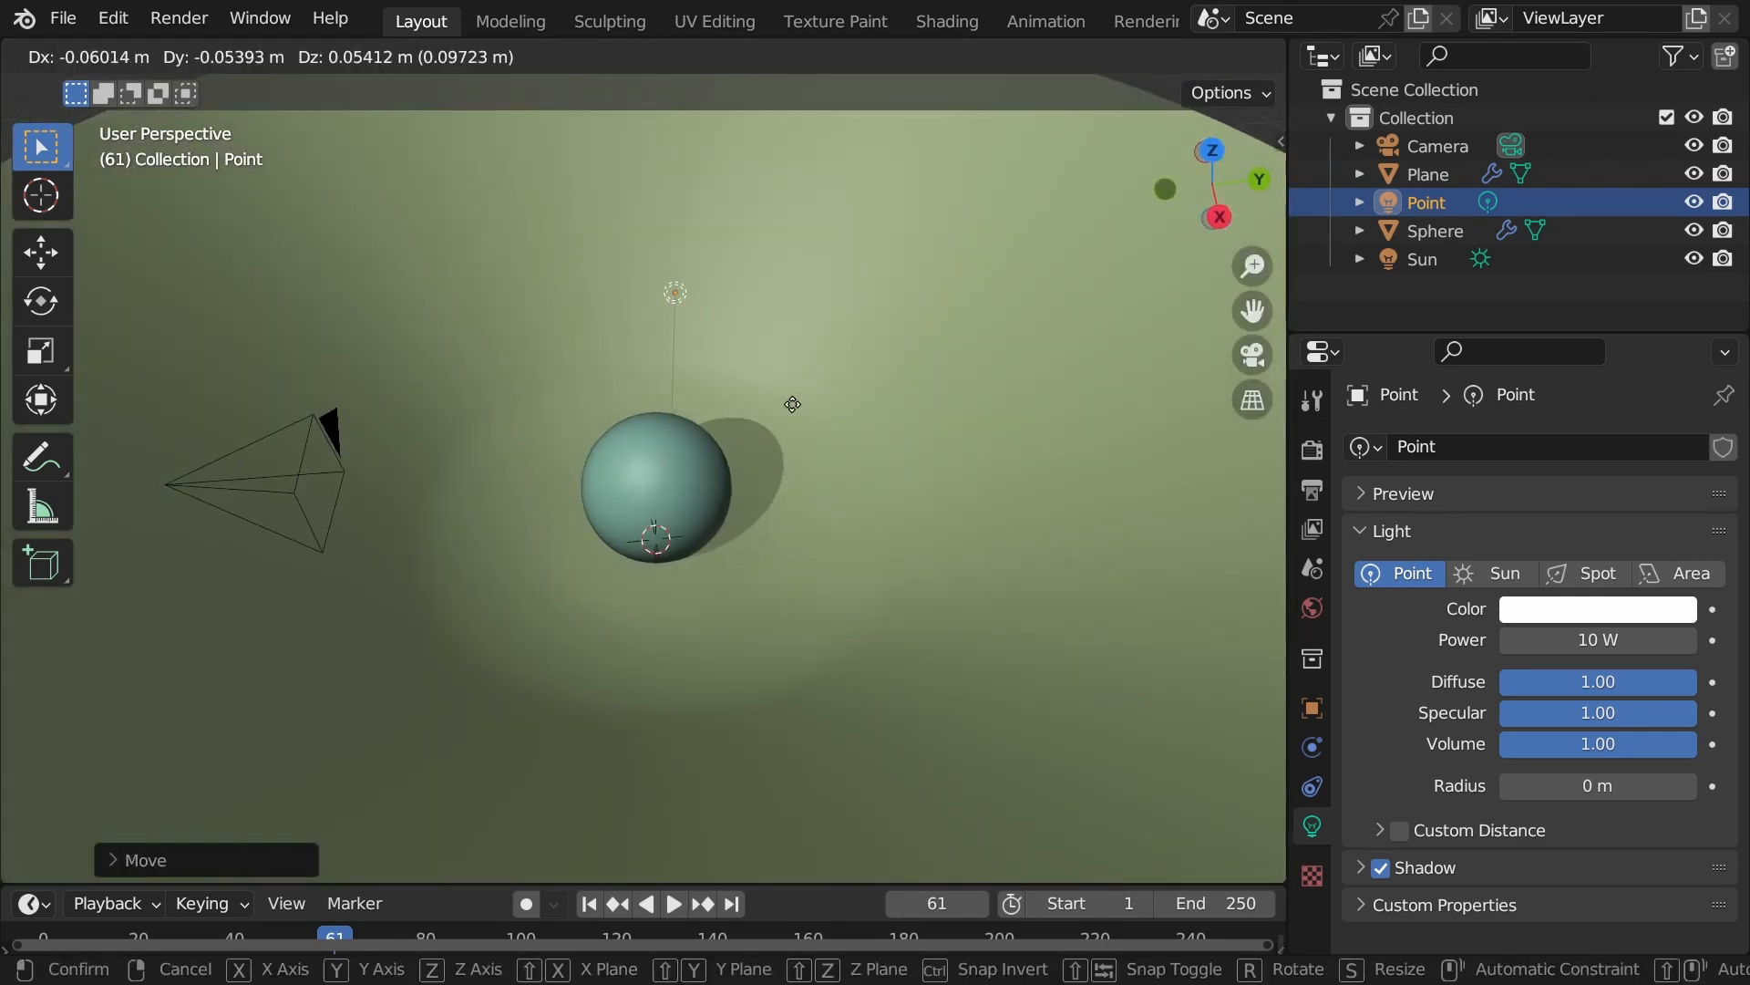
click(670, 465)
mouse_move(671, 465)
middle_down()
mouse_move(691, 434)
mouse_move(530, 389)
mouse_move(724, 317)
mouse_move(769, 417)
mouse_move(702, 452)
mouse_move(720, 441)
middle_up()
key(g)
click(600, 386)
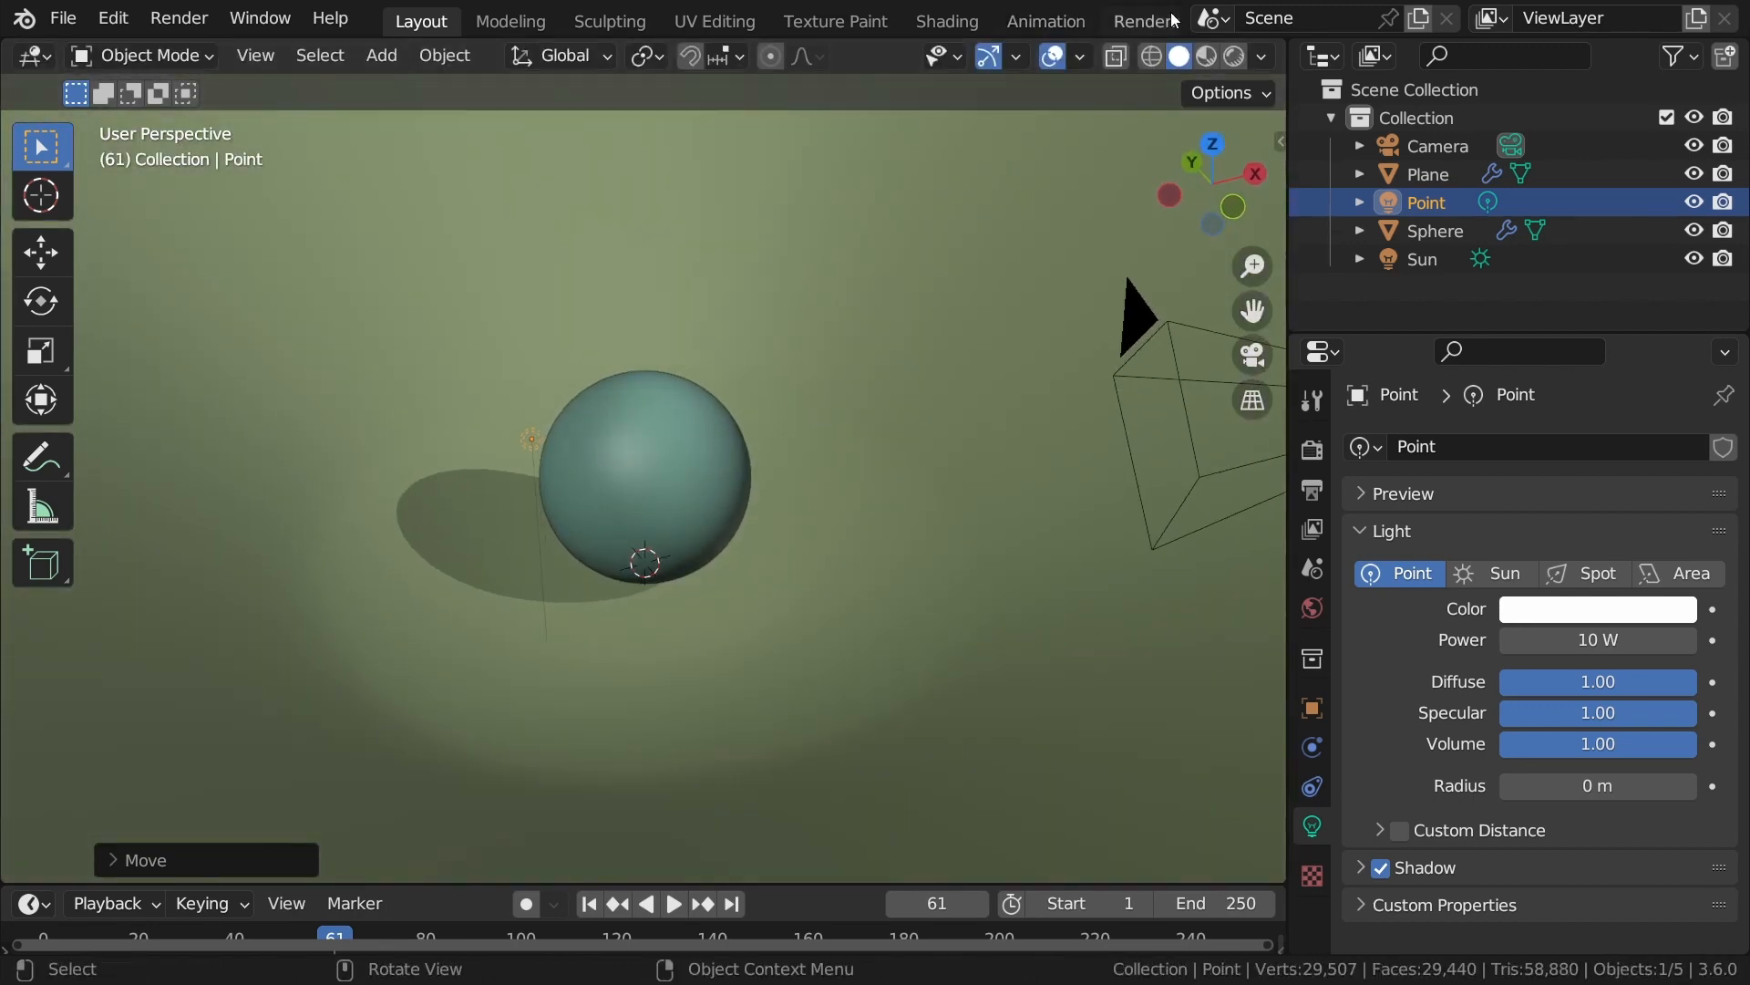
Switch to Rendered shading and give the Point light a red color and a power of 1000 W.
click(1239, 57)
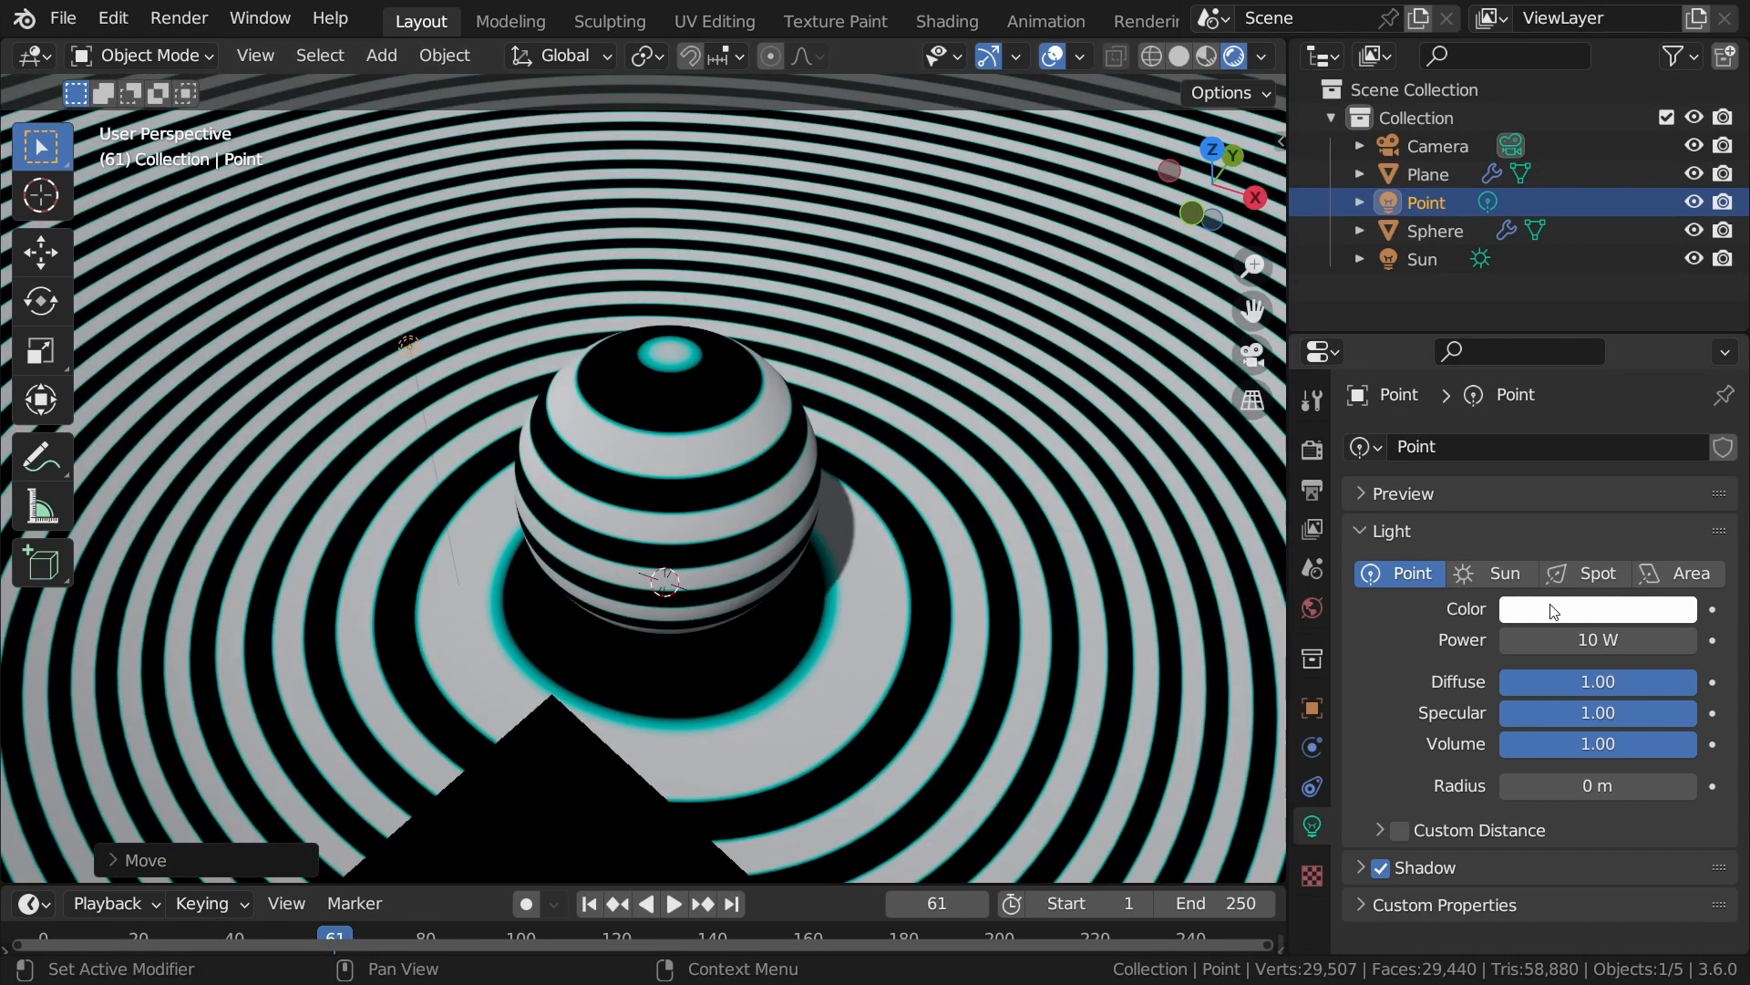
click(1550, 608)
drag(1551, 414, 1543, 441)
click(1591, 639)
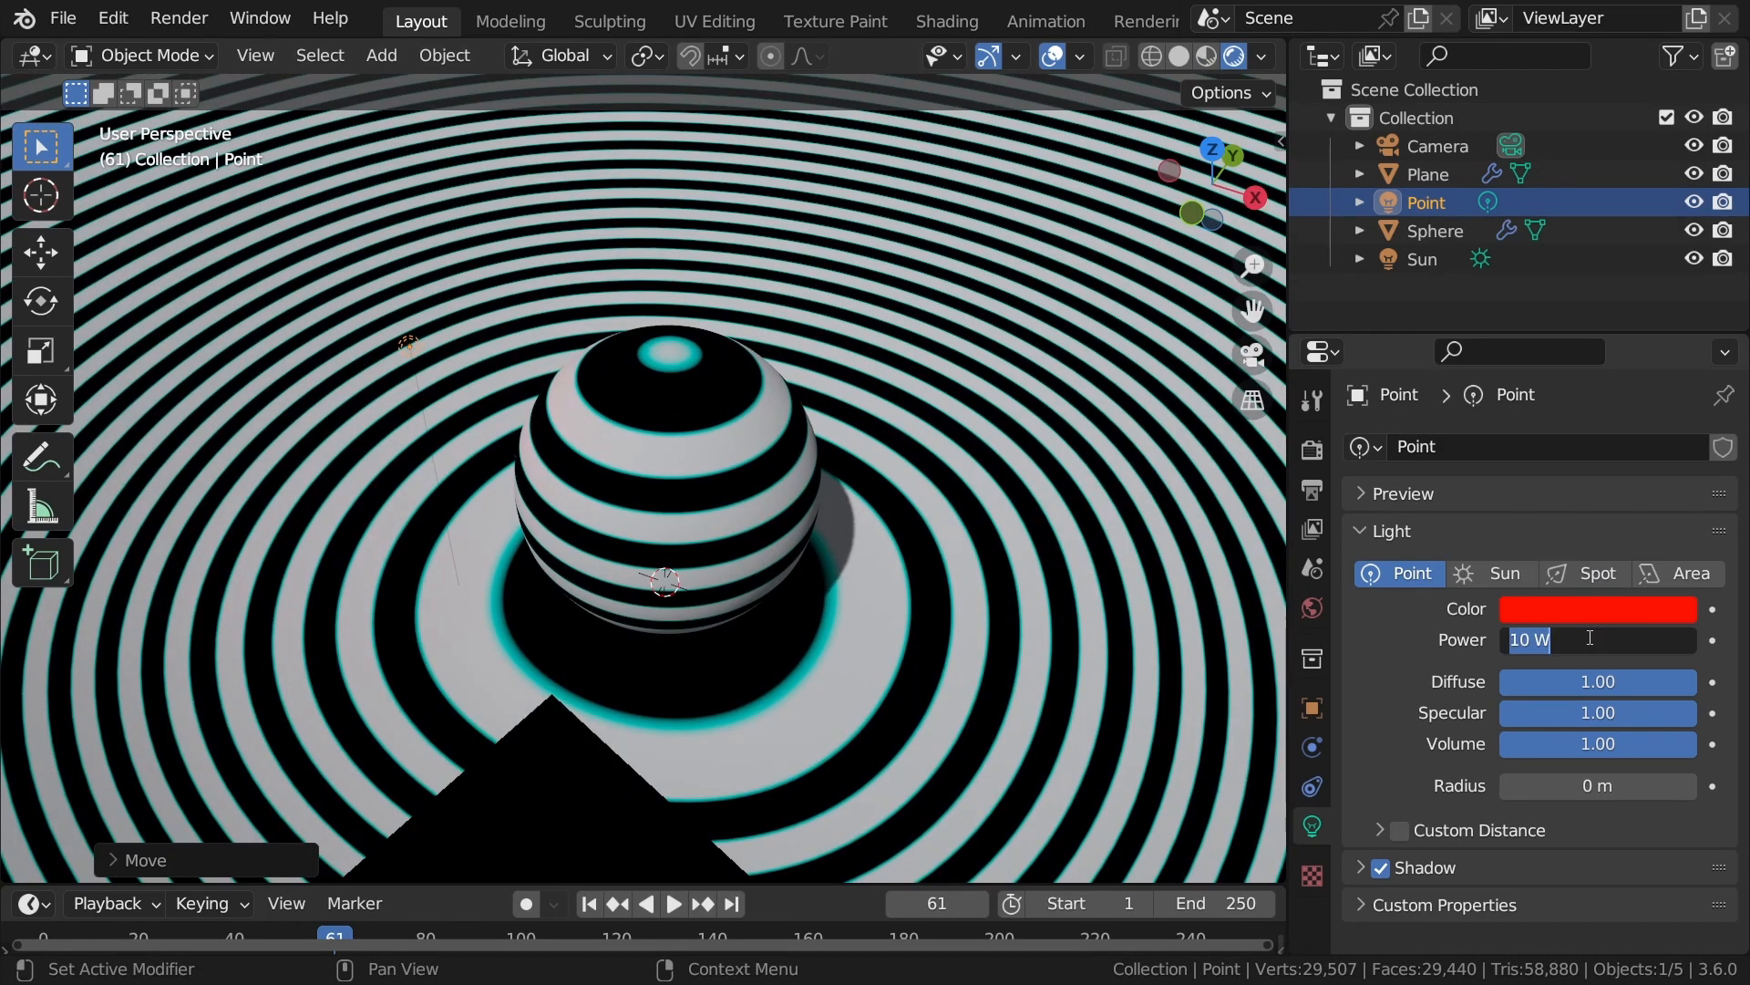
text(1000)
key(Return)
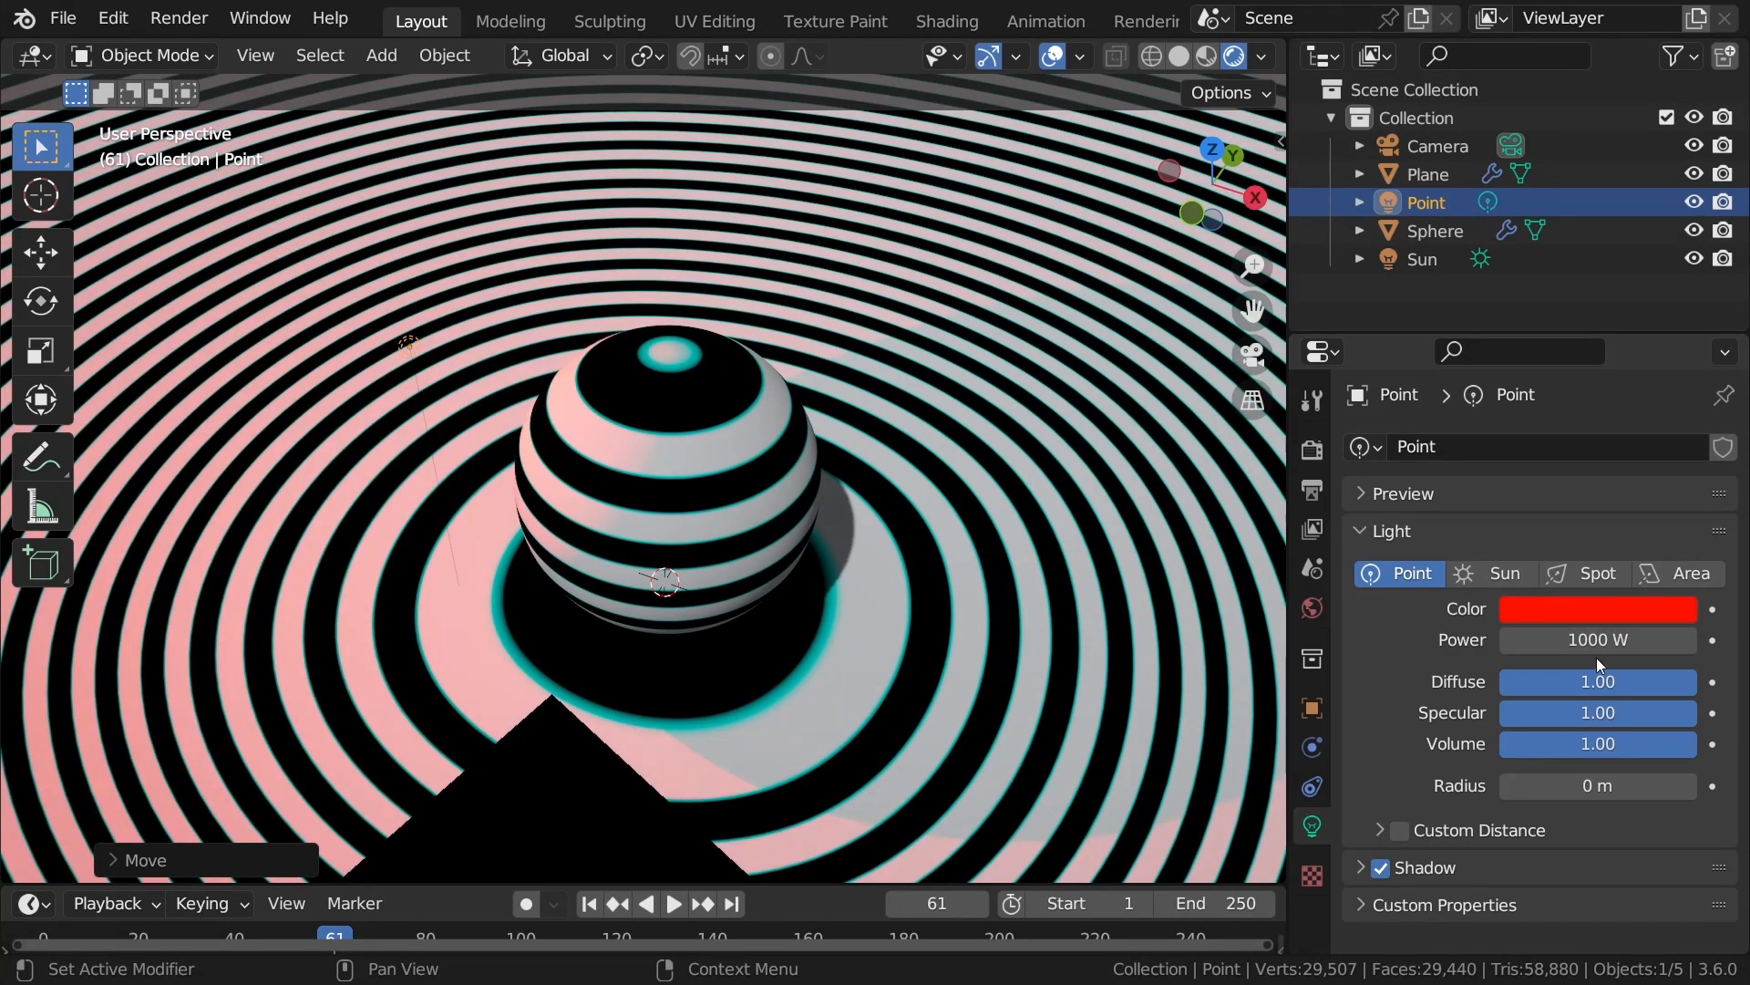
From the camera view, move the red Point light farther up and to the left behind the sphere.
key(KP_0)
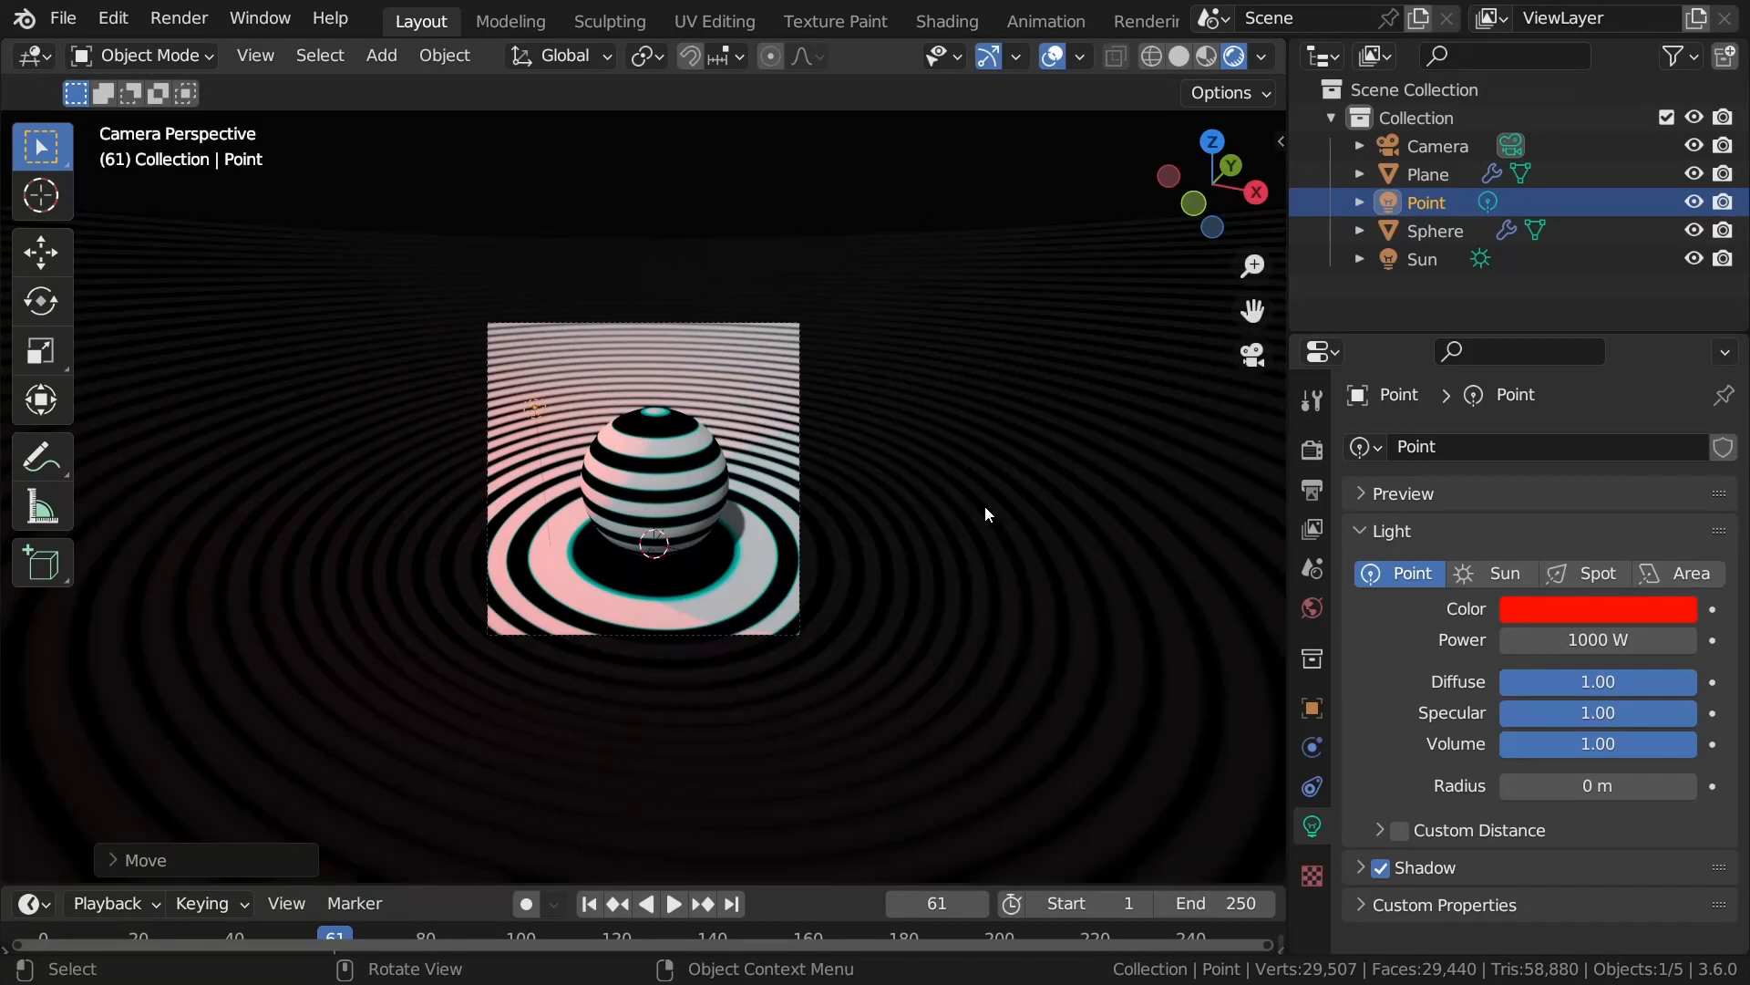
key(g)
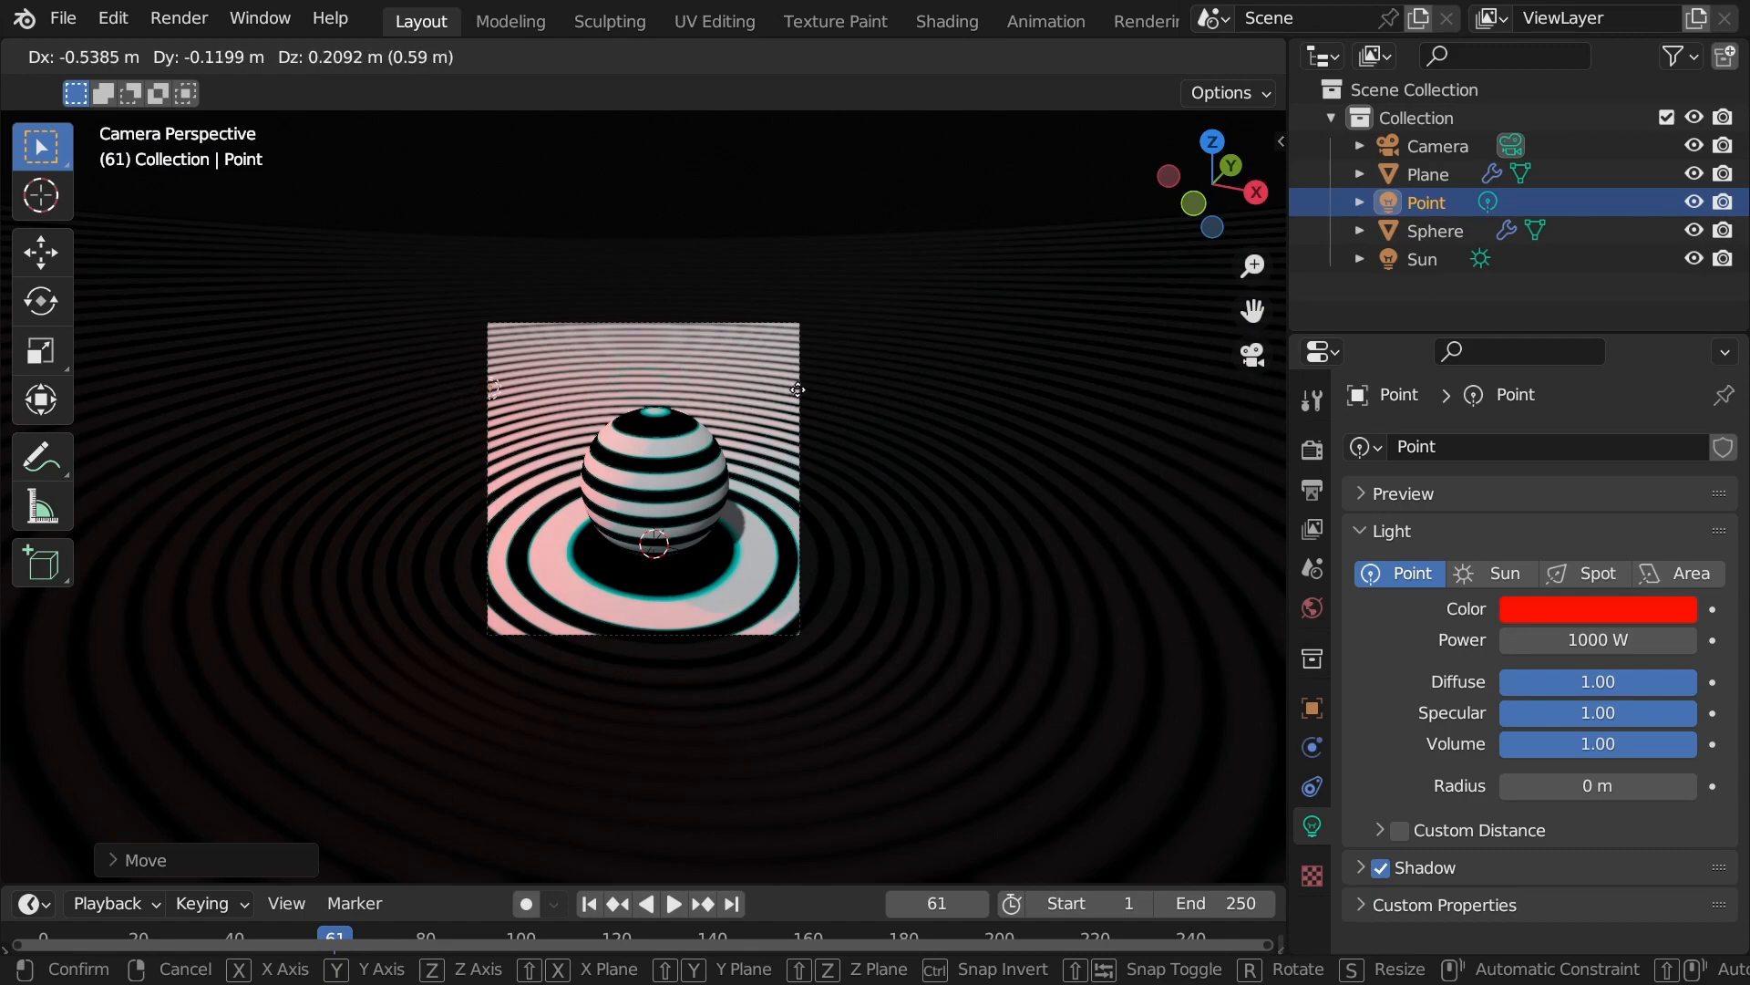
click(817, 372)
Duplicate the red Point light and position the copy to the right of the sphere.
key(shift+d)
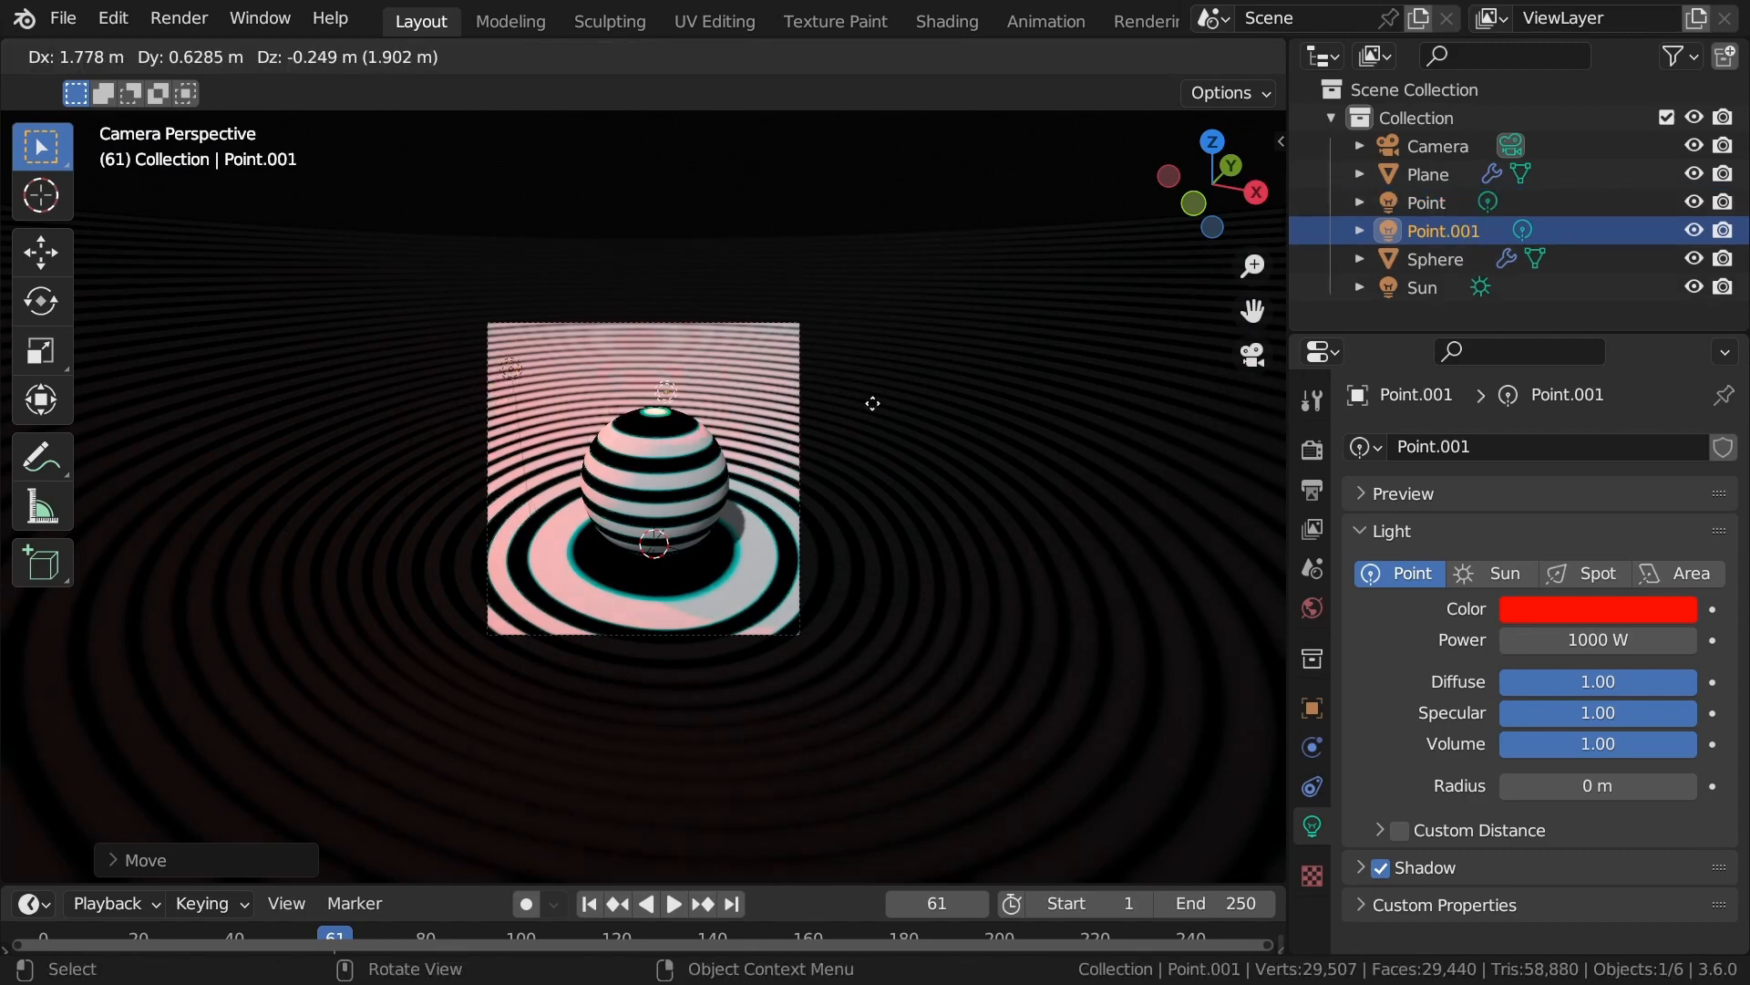
click(969, 457)
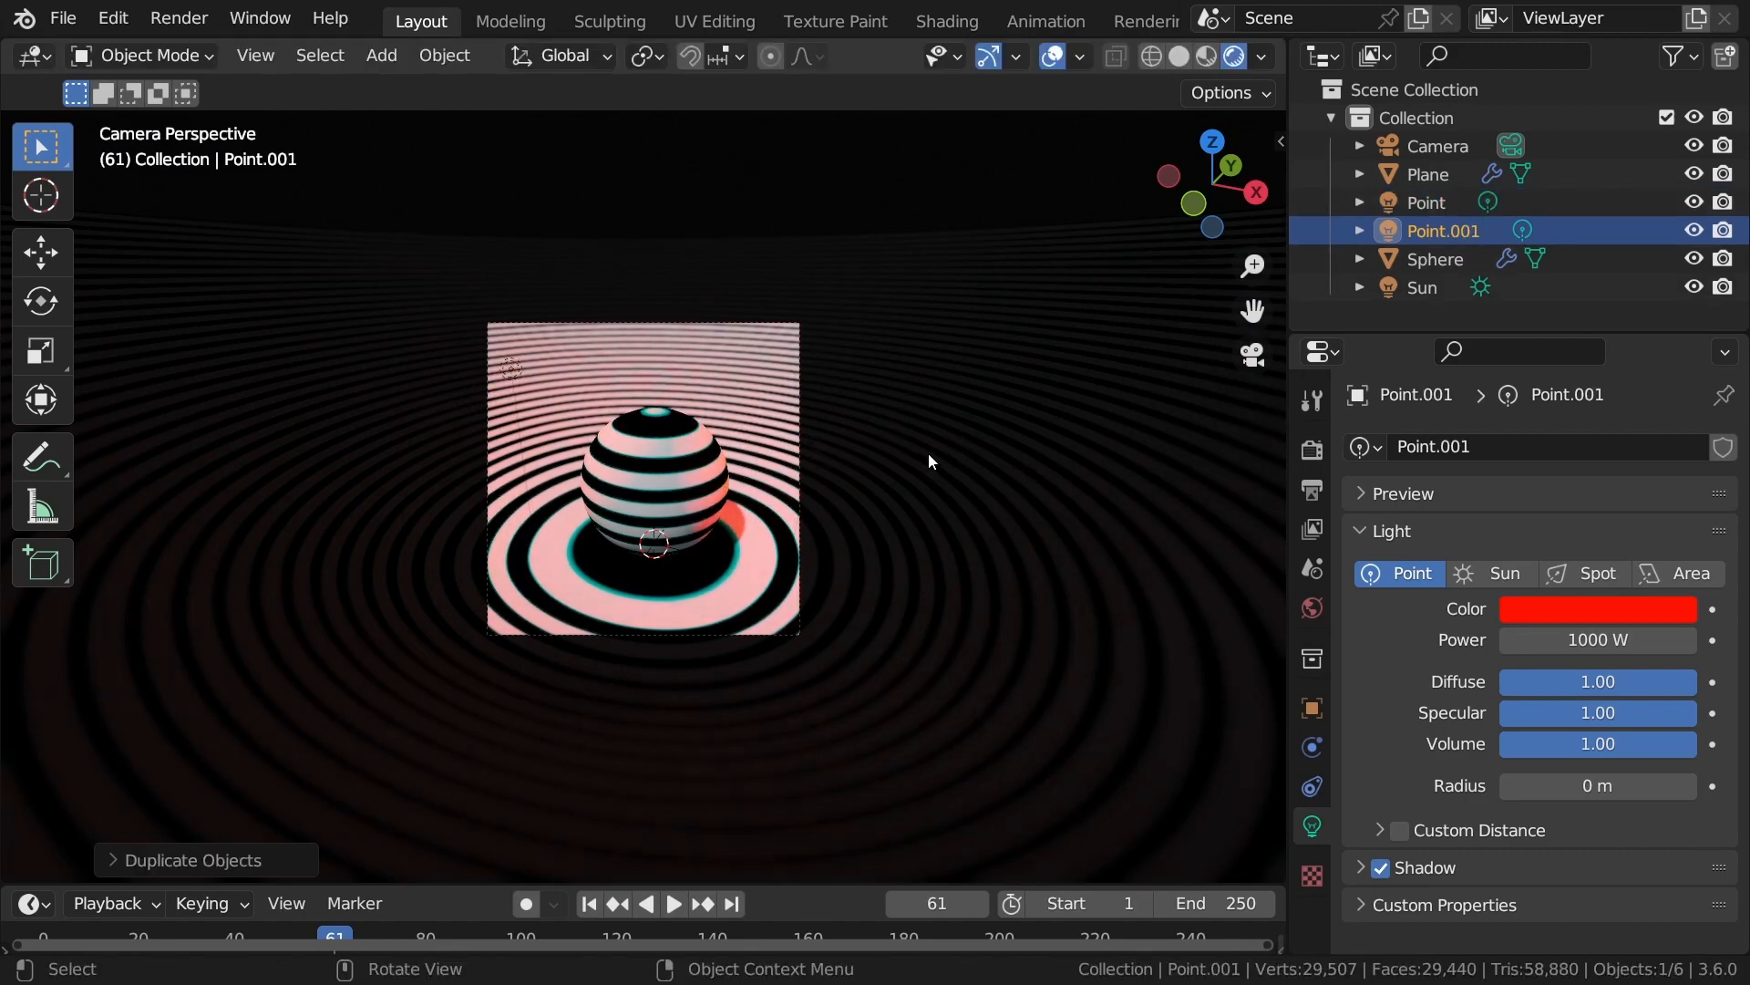
middle_drag(929, 456, 832, 434)
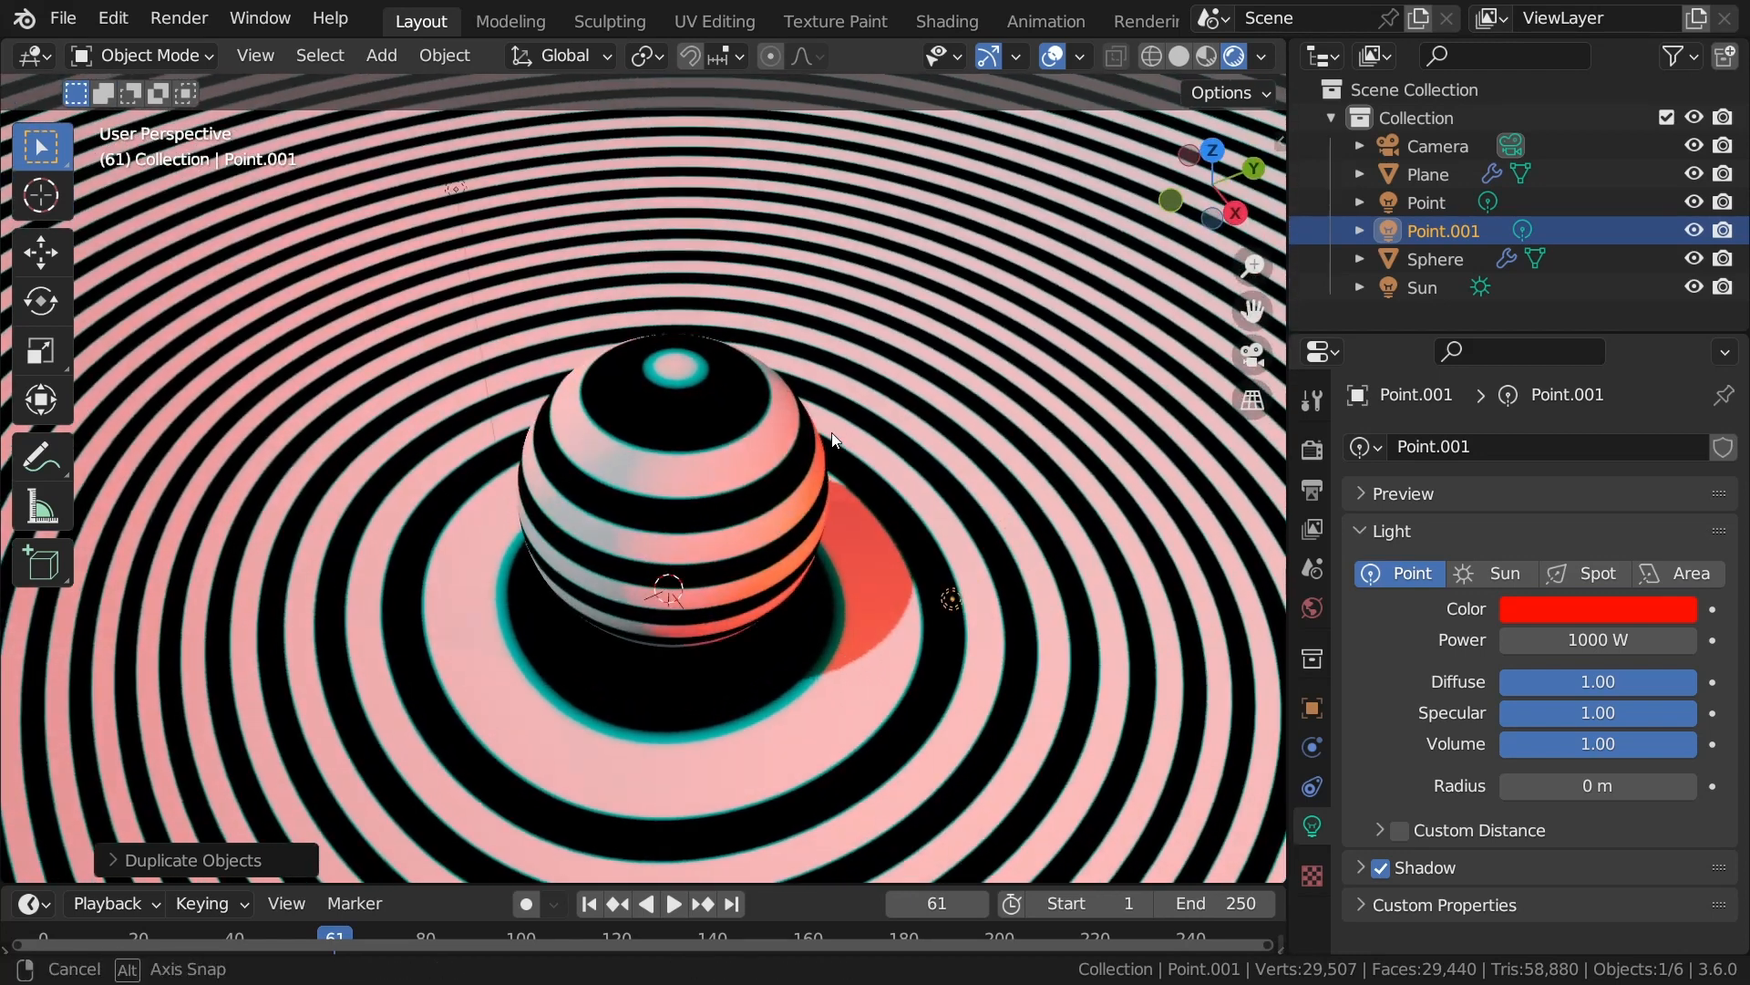
key(g)
click(754, 521)
middle_drag(755, 521, 968, 445)
Color the duplicated Point.001 light green and set its radius to about 2.19 m.
click(1643, 607)
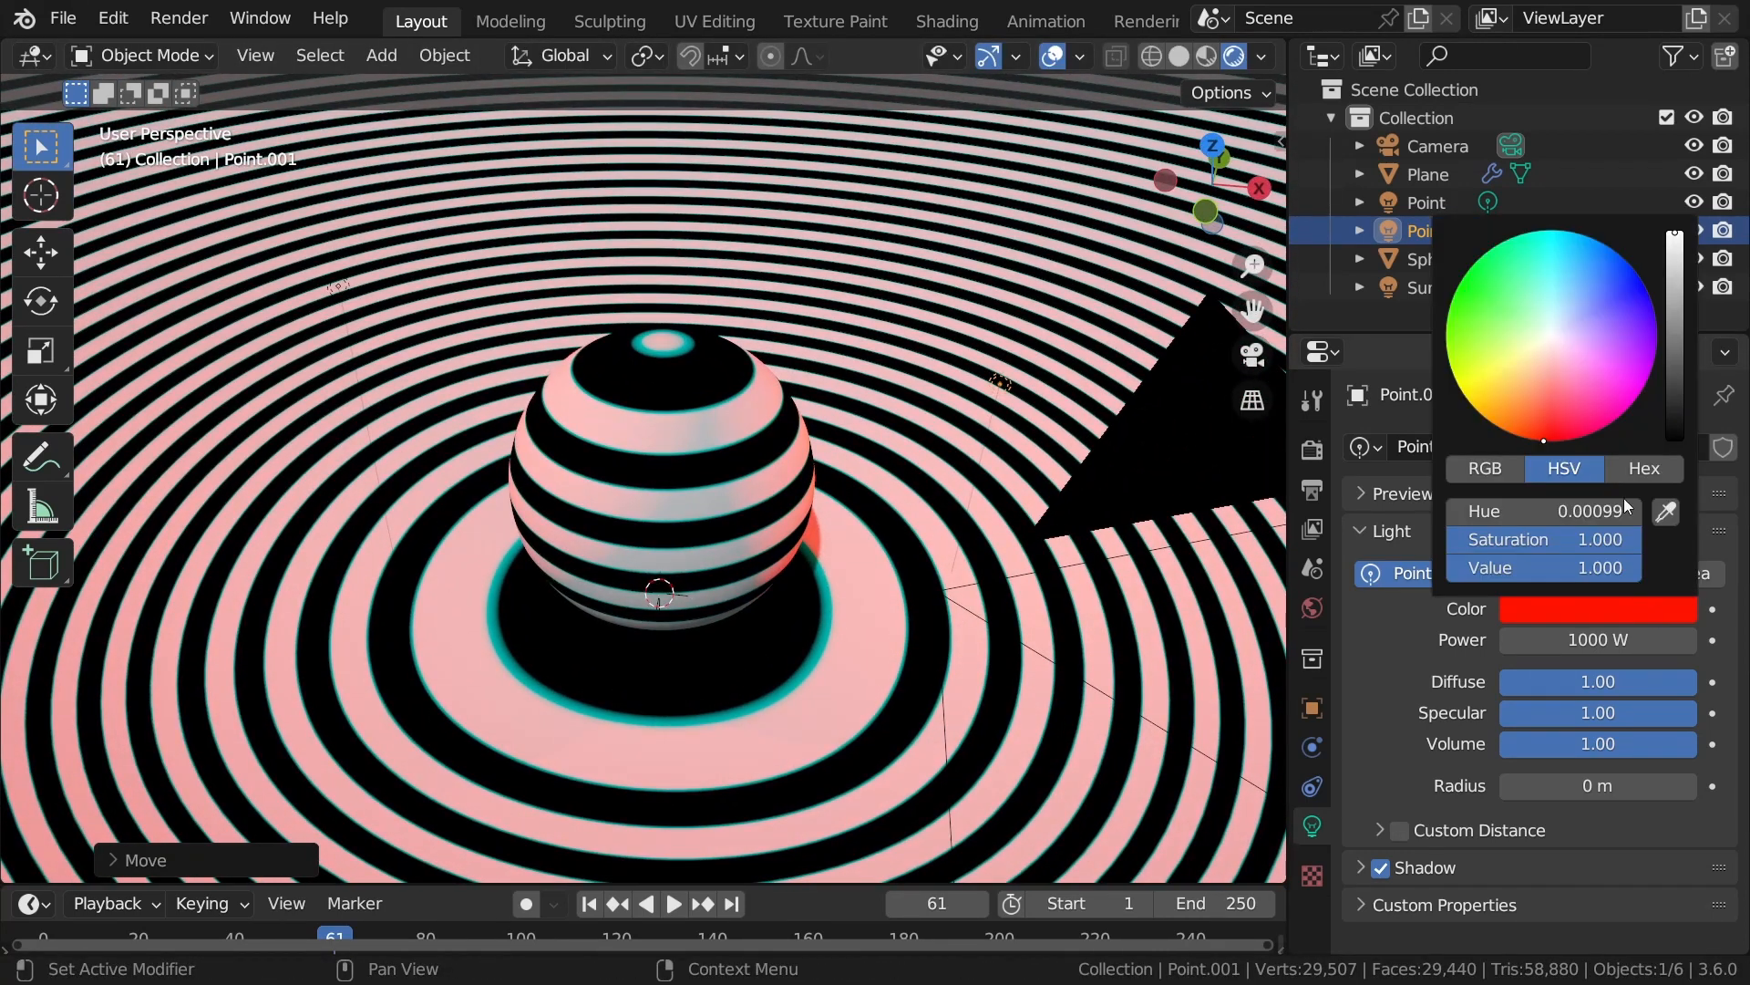
drag(1563, 297, 1456, 292)
middle_drag(1080, 524, 857, 554)
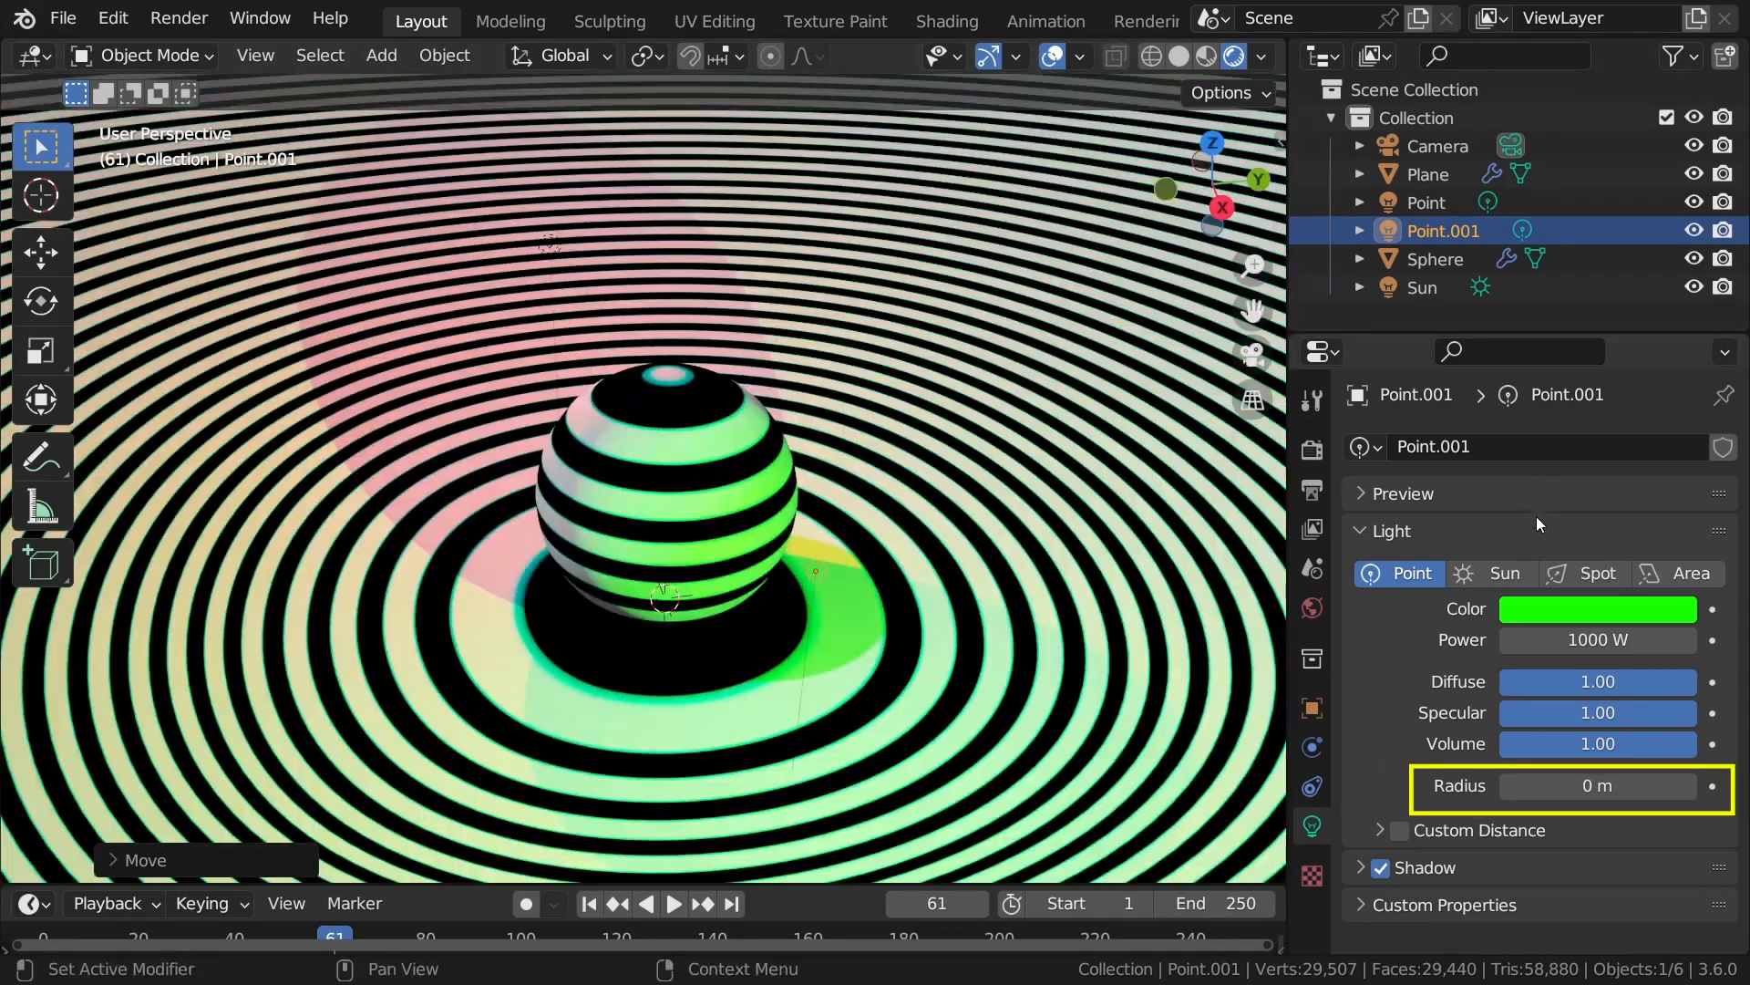
drag(1586, 785, 1644, 785)
Set the radius of the red Point light to 2 m.
click(1440, 201)
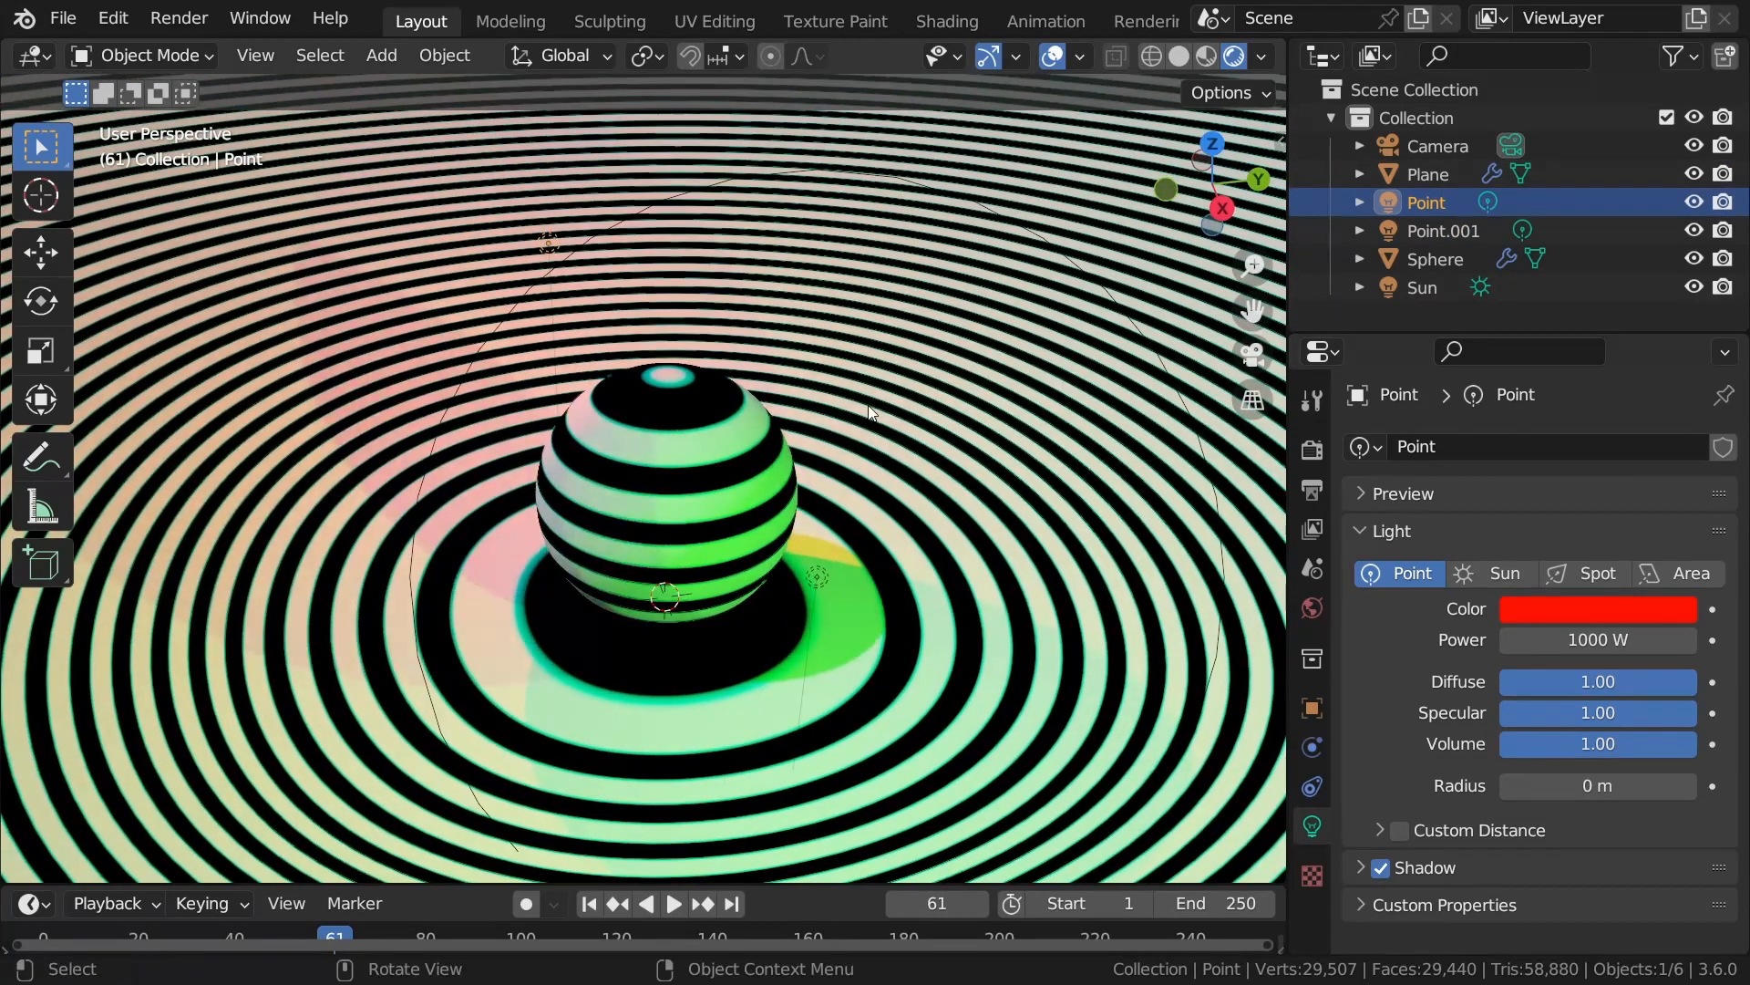
drag(1597, 786, 1594, 785)
click(1595, 785)
text(2)
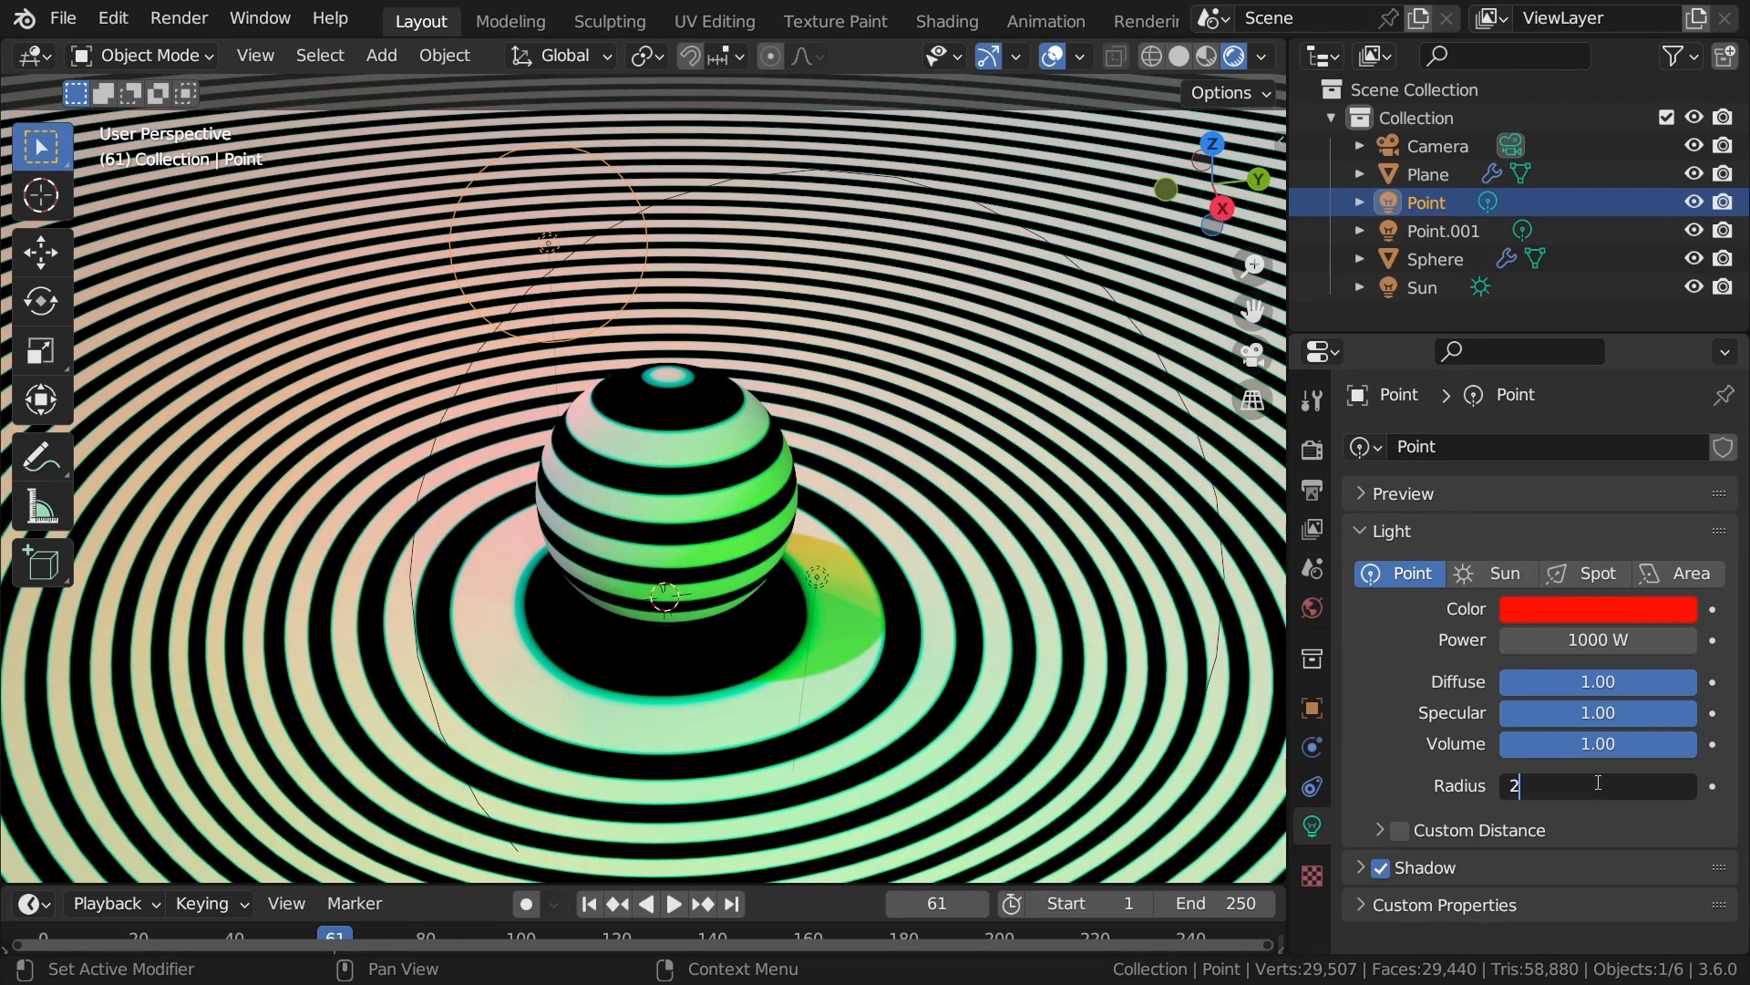
key(Return)
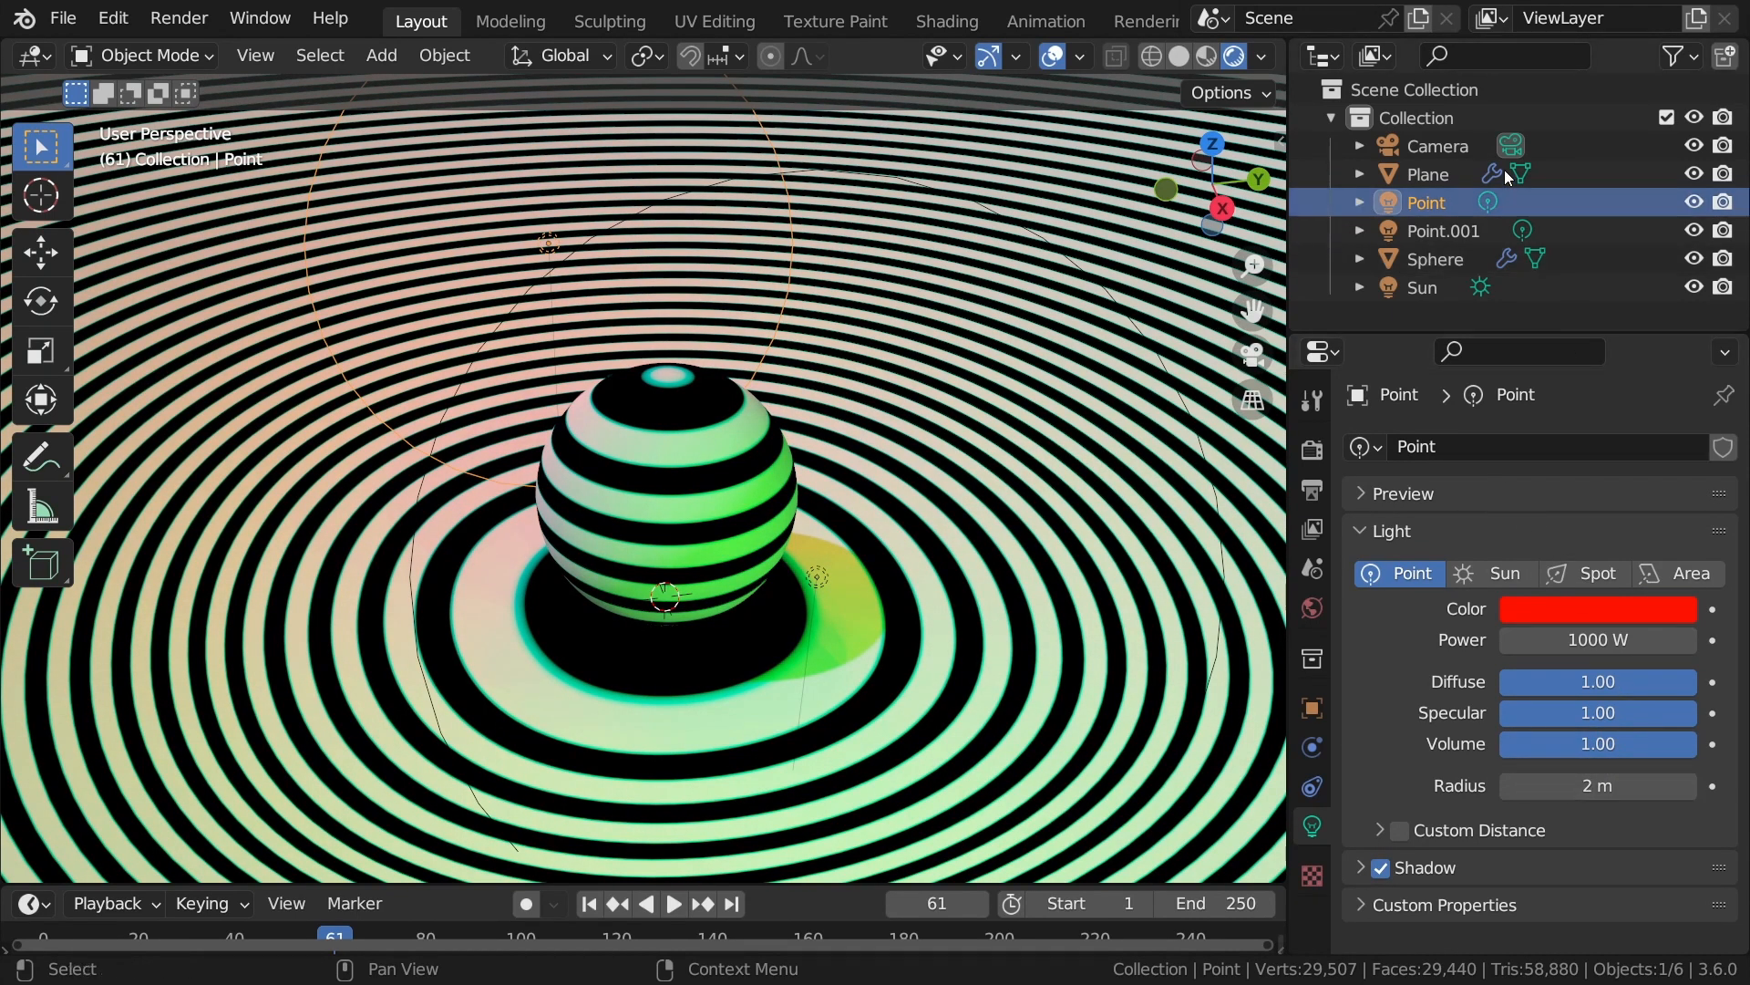
Set the radius of the green Point.001 light to 2 m.
click(1495, 231)
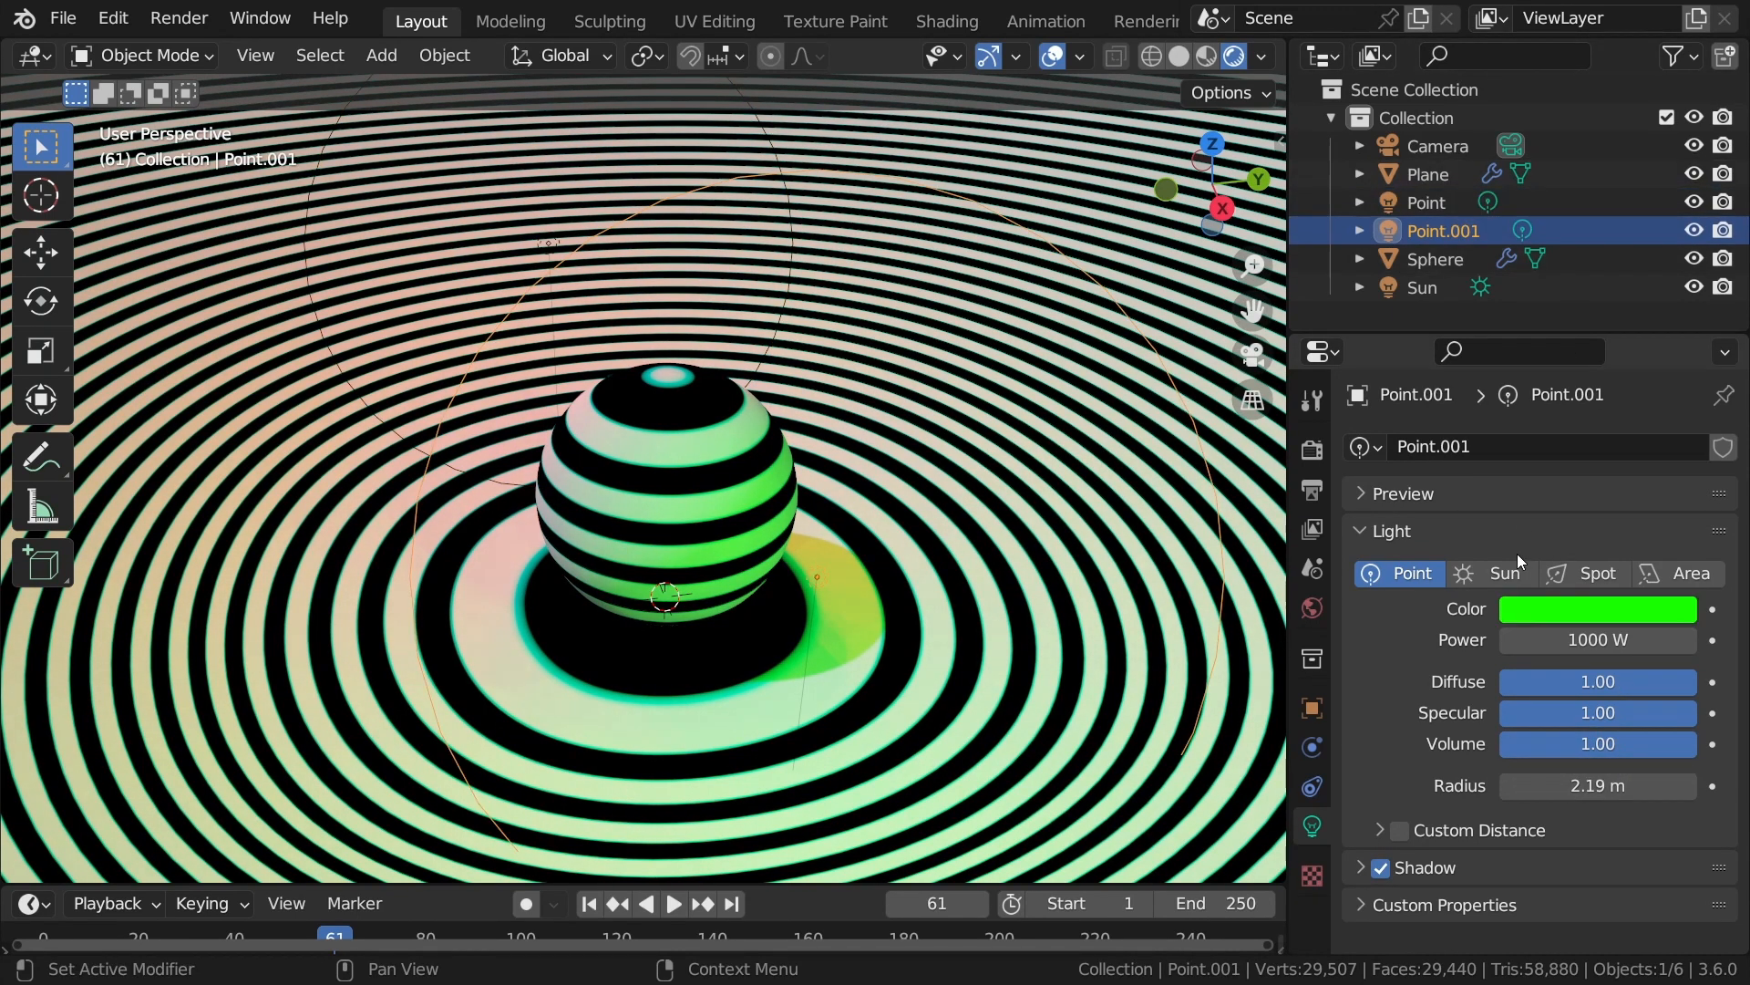
click(1571, 780)
text(2)
key(Return)
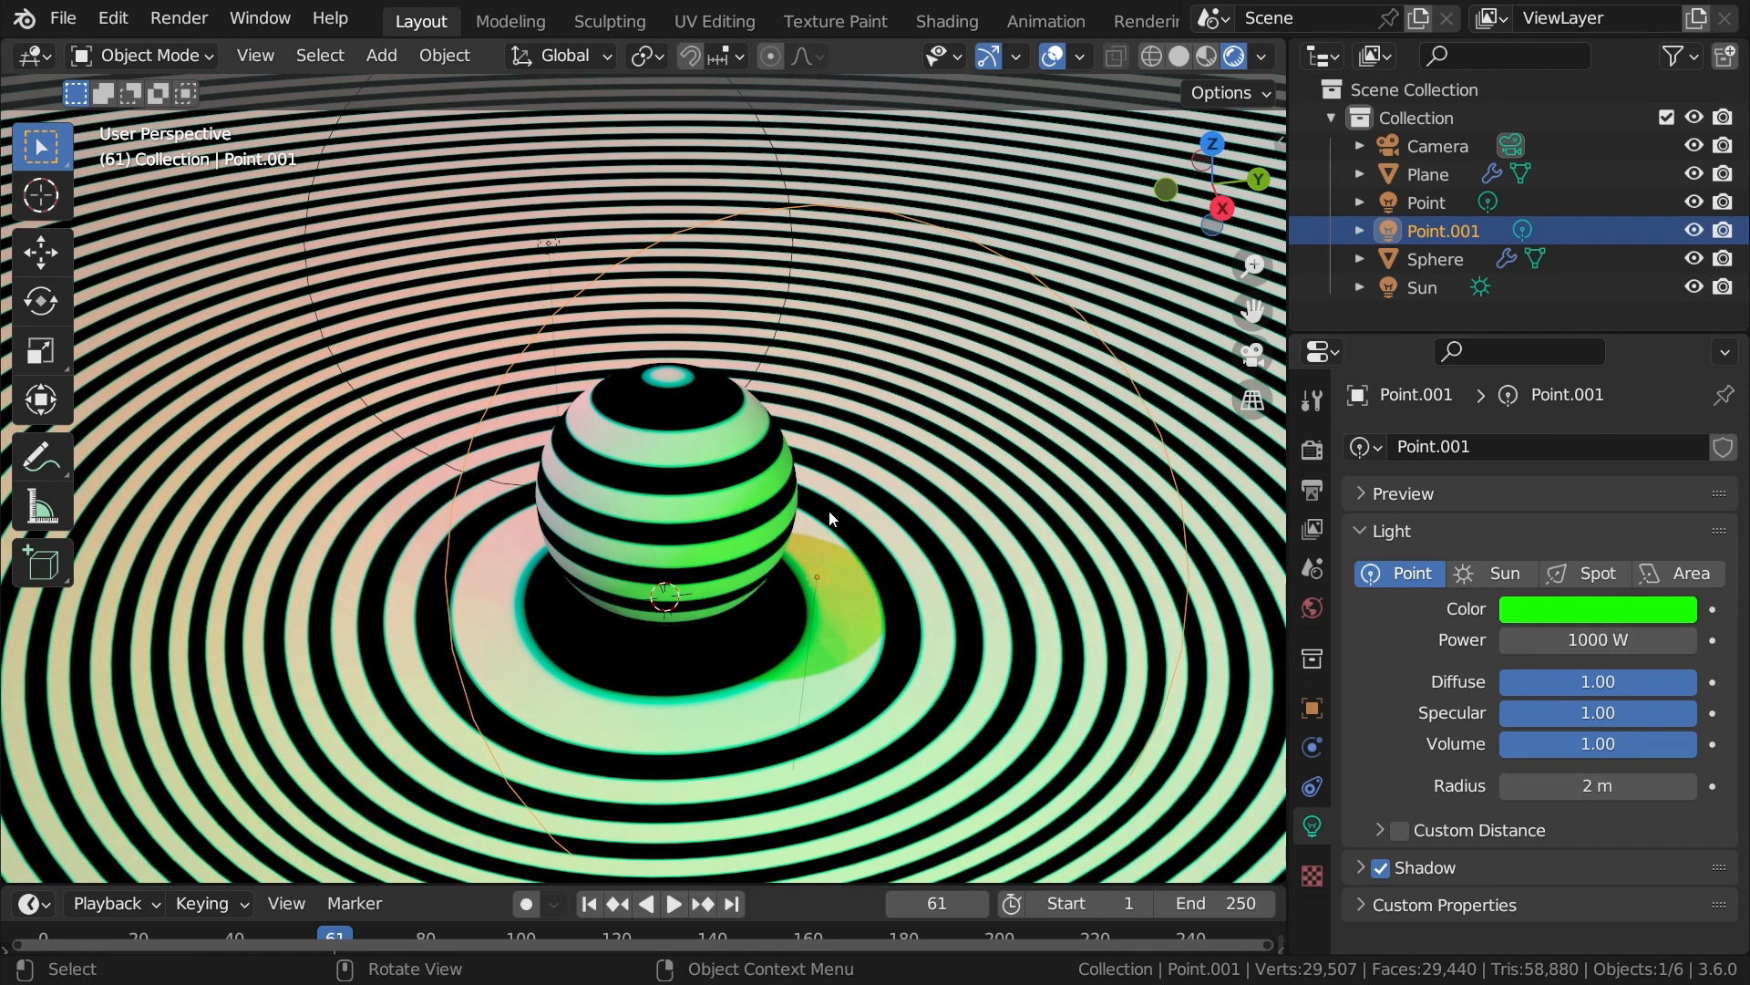
Duplicate the green light to a spot above and behind the sphere, and color the copy yellow.
middle_drag(829, 516, 716, 538)
key(shift+d)
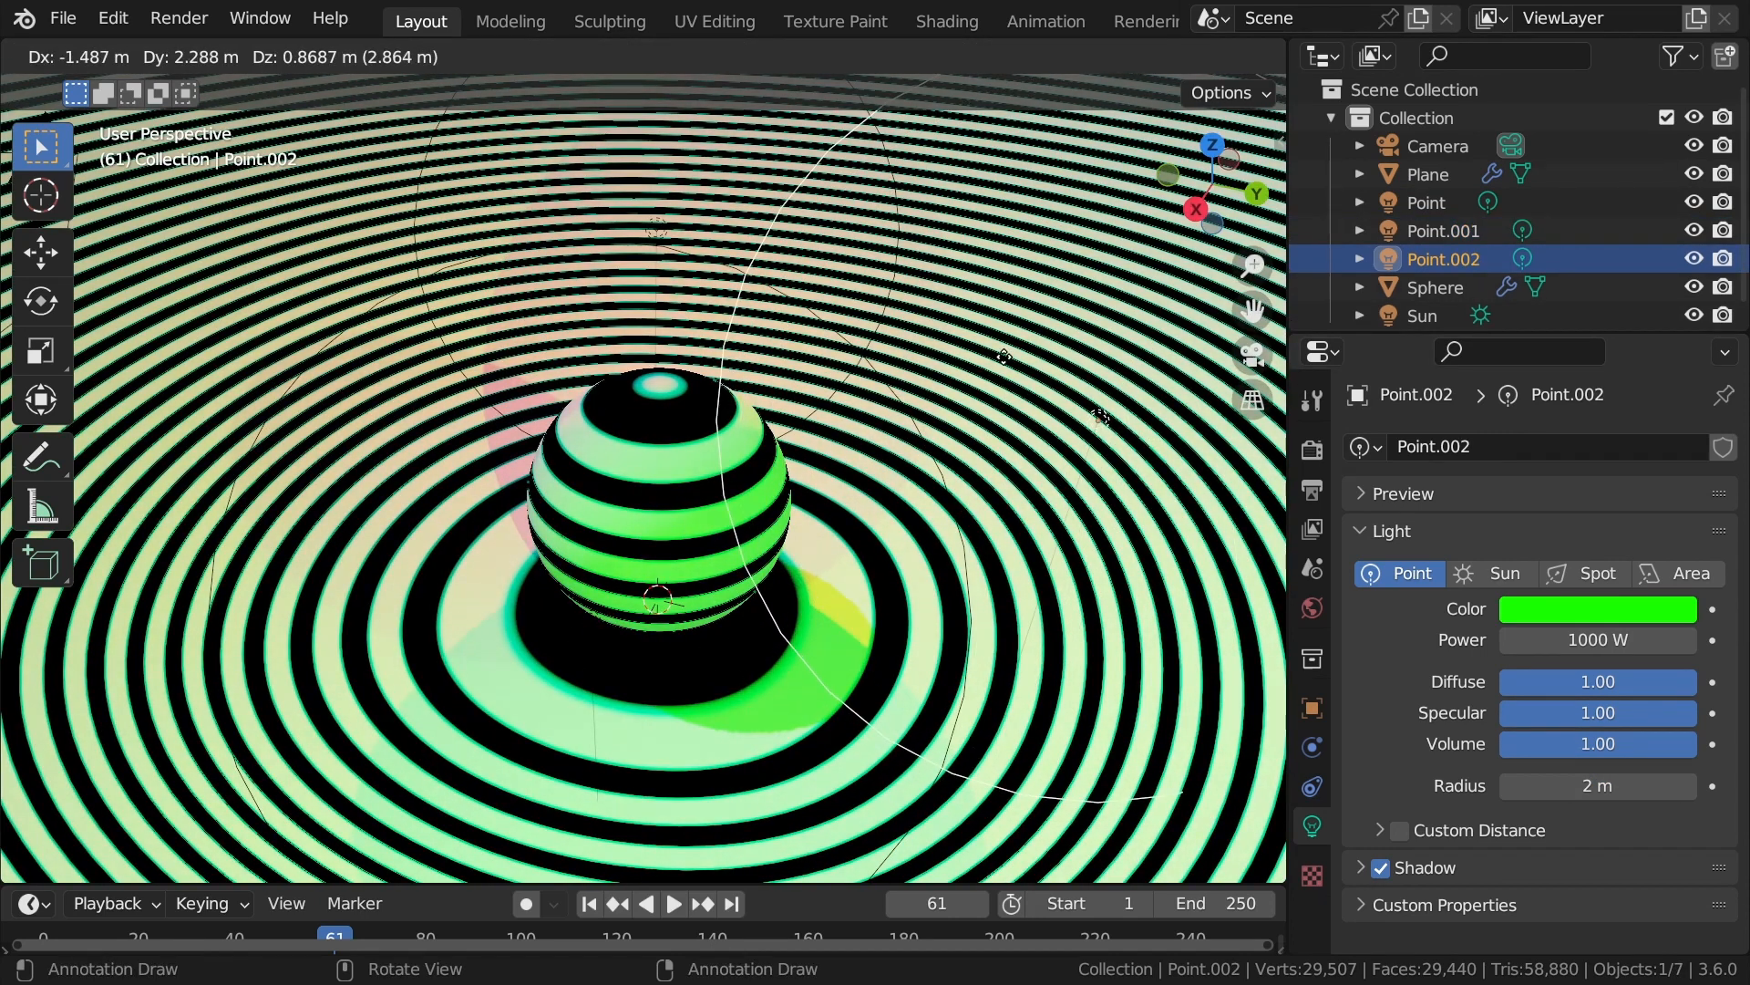
click(815, 374)
middle_drag(815, 374, 1090, 442)
key(g)
click(837, 305)
click(1548, 609)
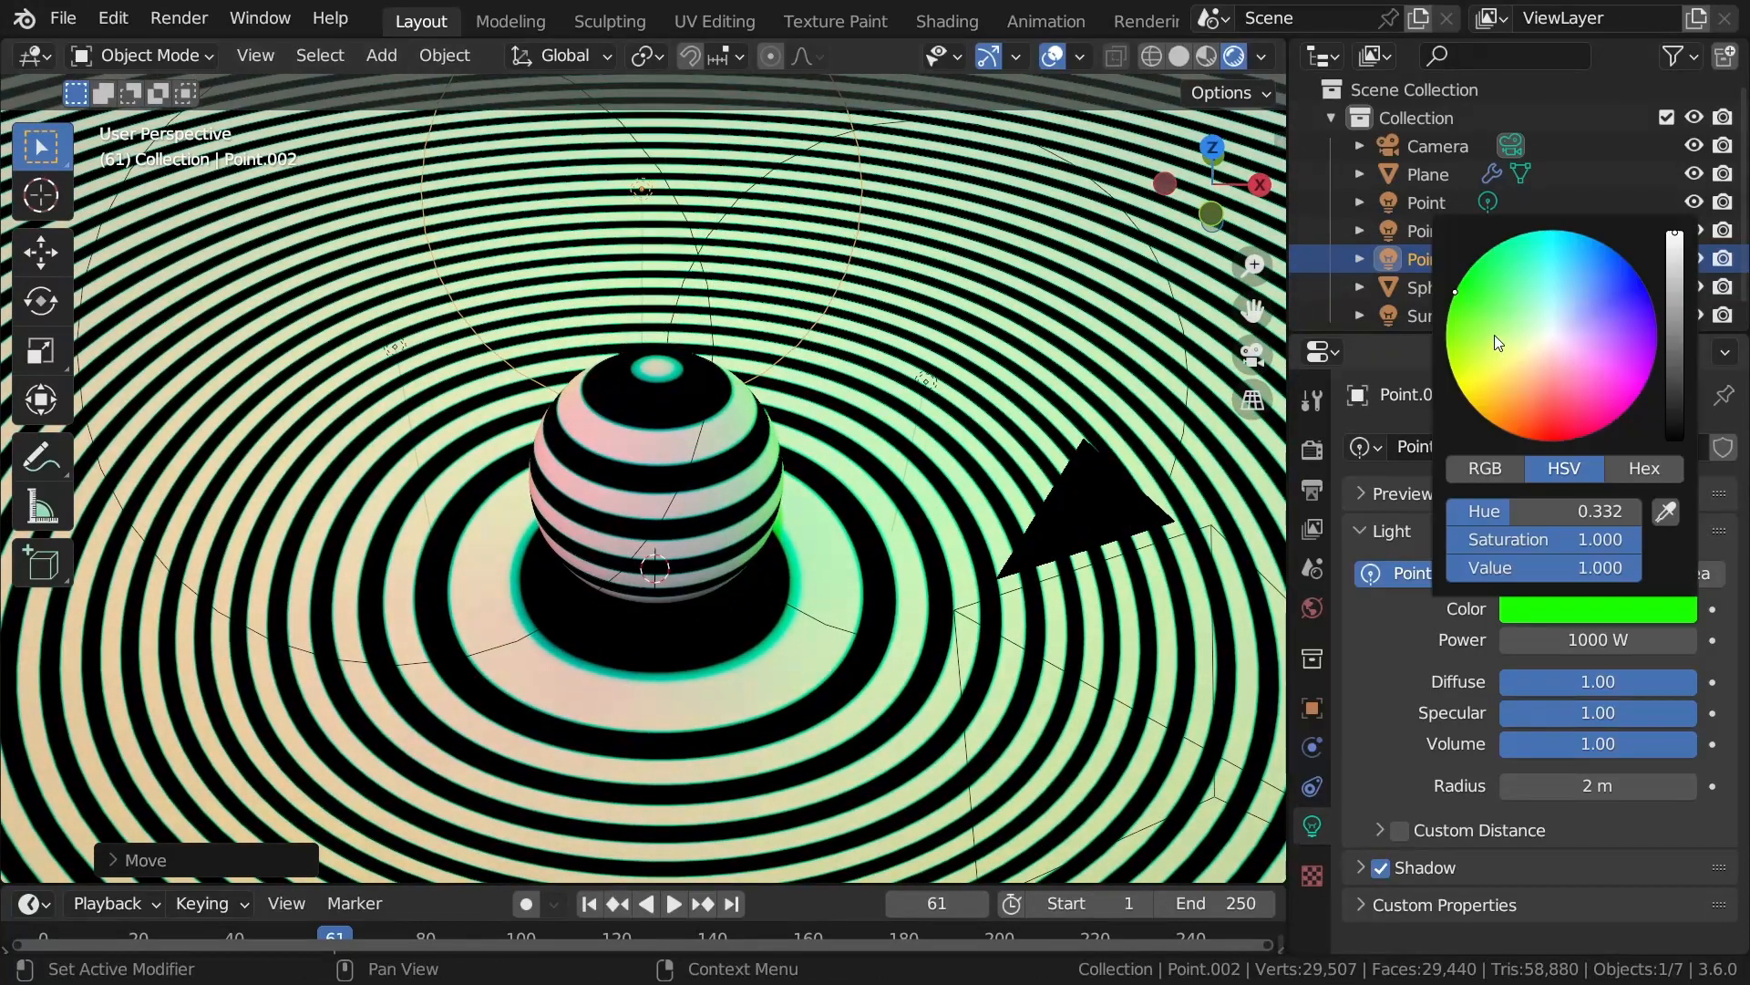
drag(1486, 345, 1459, 387)
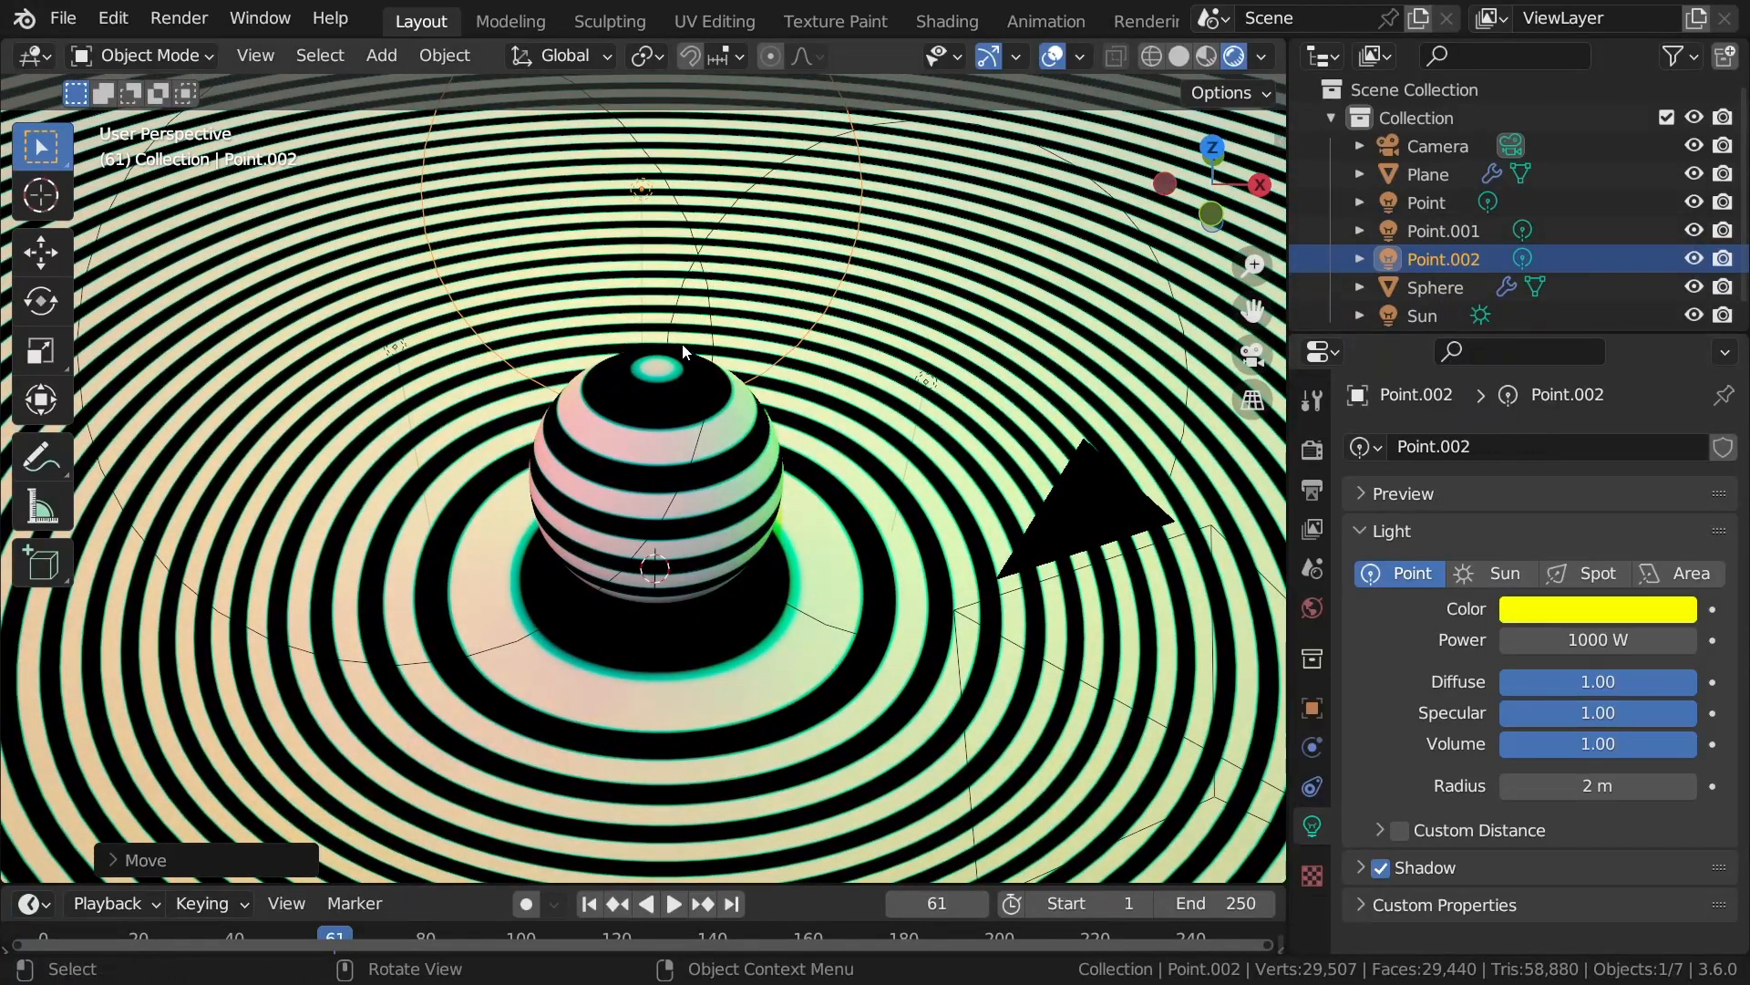
From the camera view, move the third Point light up and to the right, and change its color to blue.
key(KP_0)
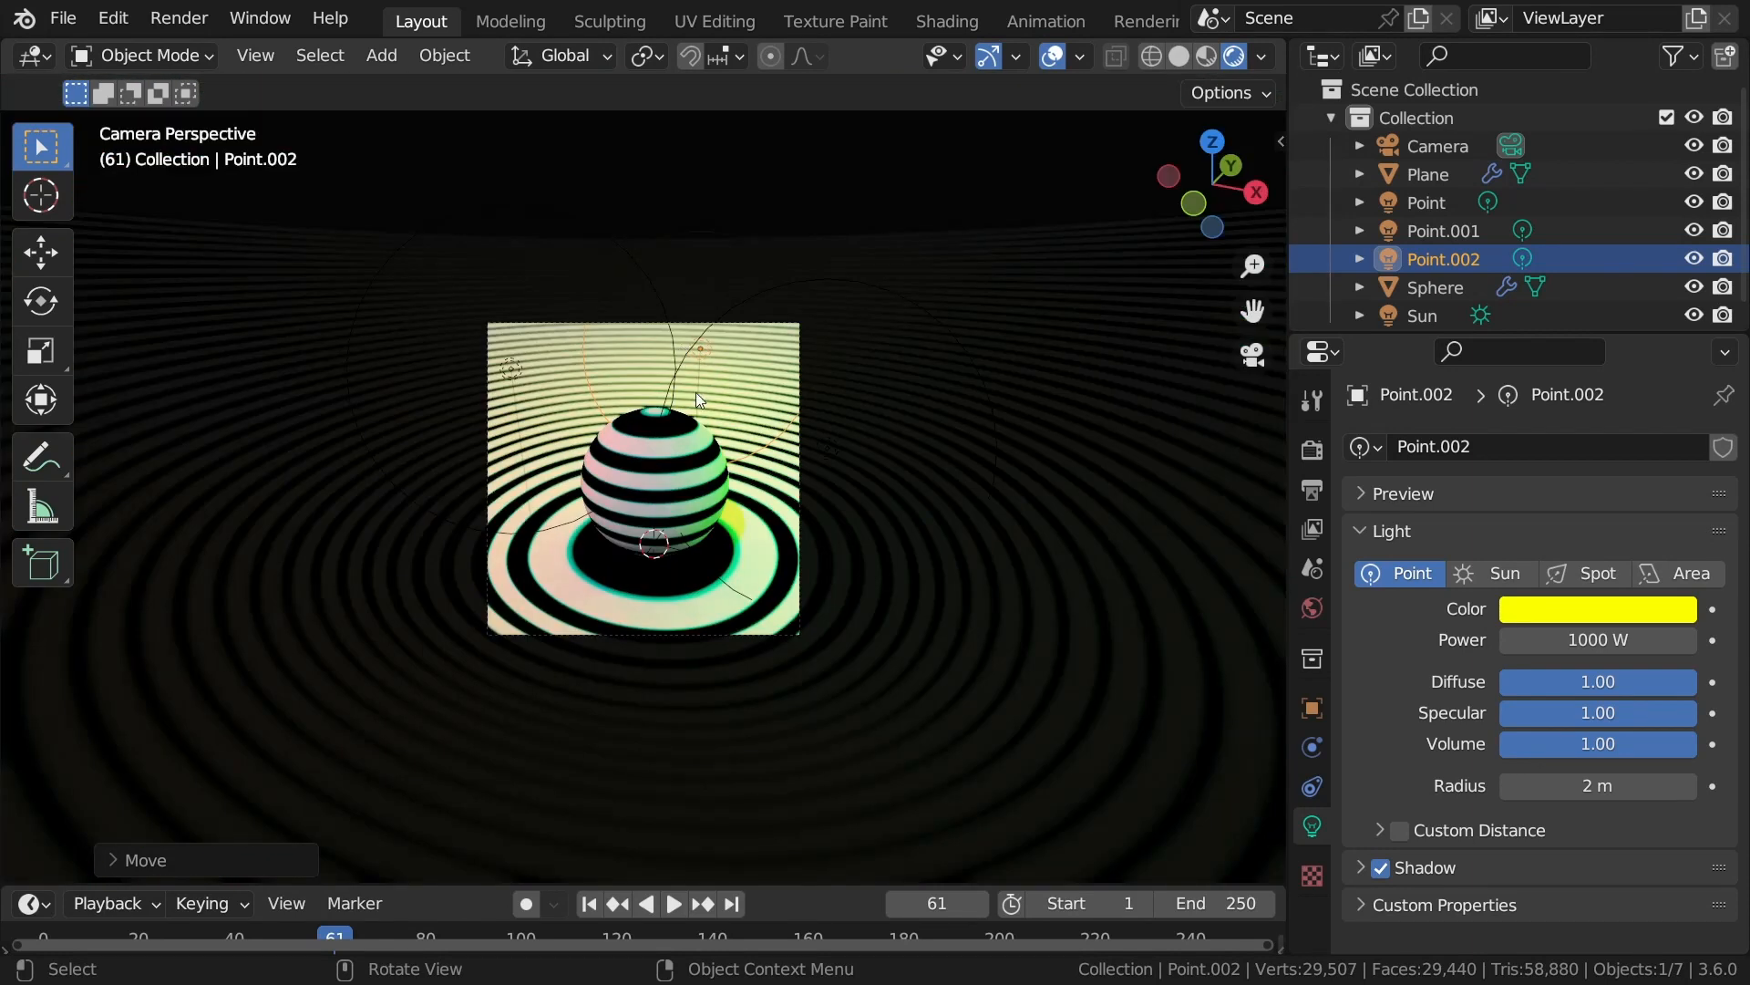
scroll(702, 388, up, 1)
key(g)
click(789, 325)
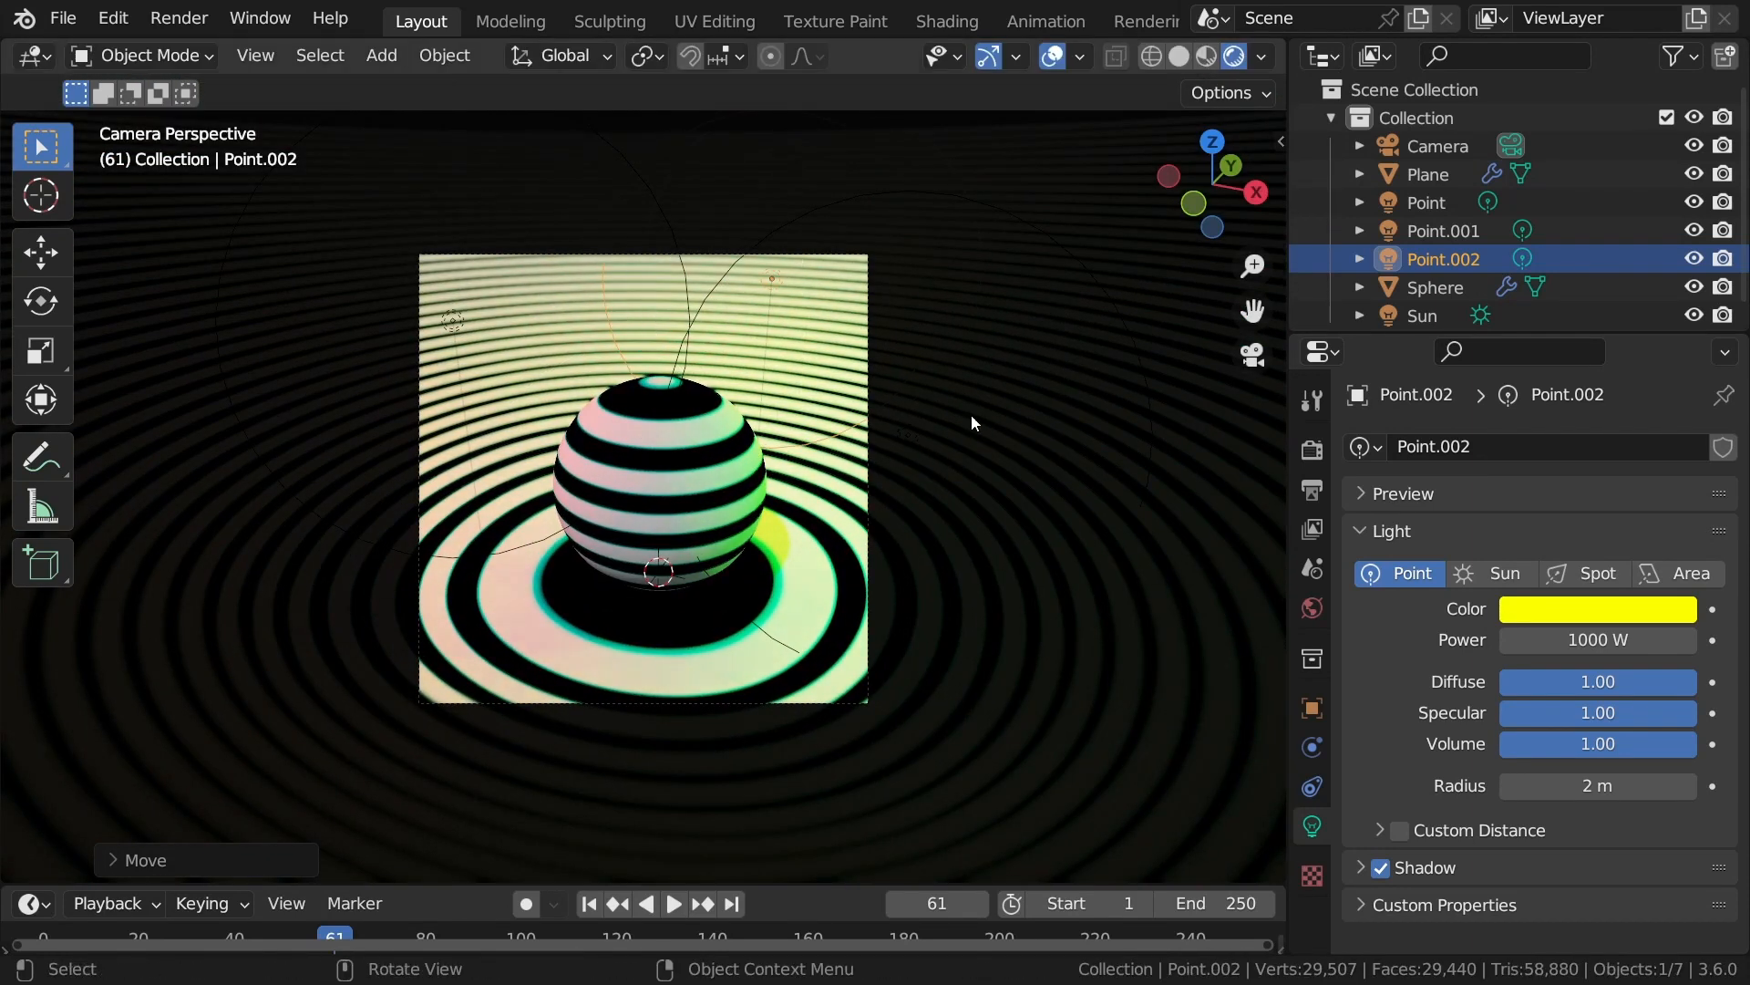
click(1582, 609)
mouse_move(1541, 425)
mouse_down()
mouse_move(1596, 239)
mouse_move(1647, 292)
mouse_up()
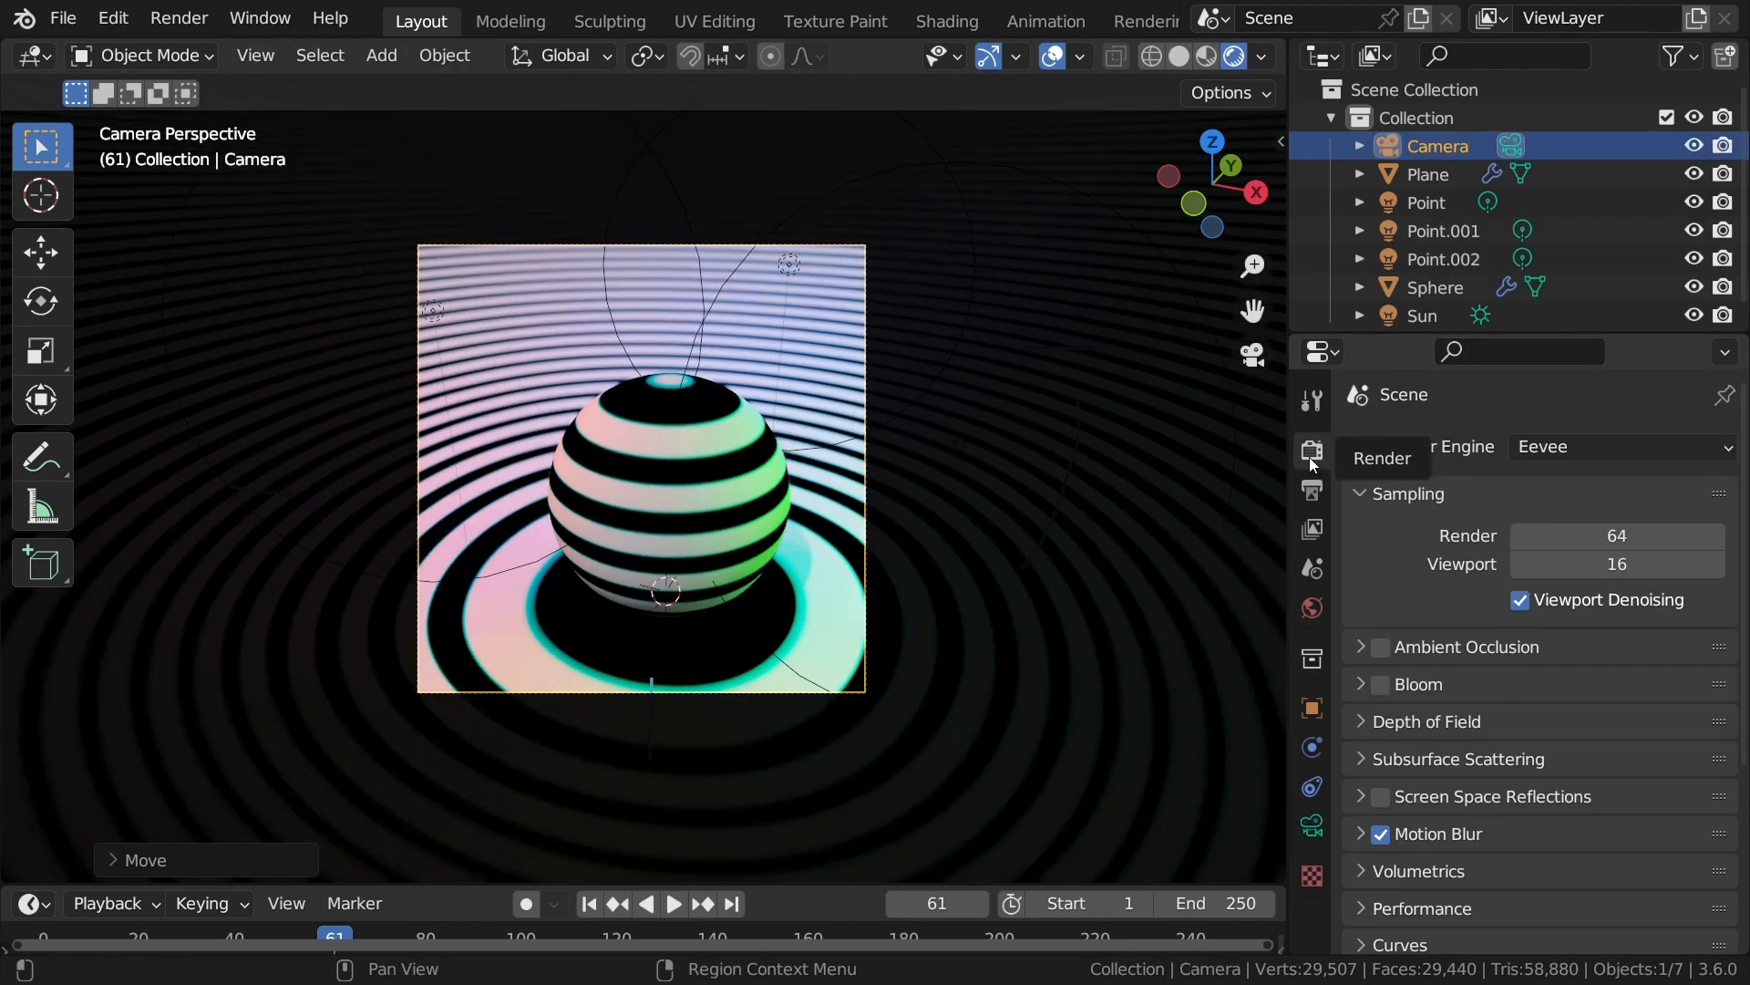
Turn off Motion Blur, render a still of frame 61 to check the lighting, and close the render window.
scroll(1420, 801, down, 1)
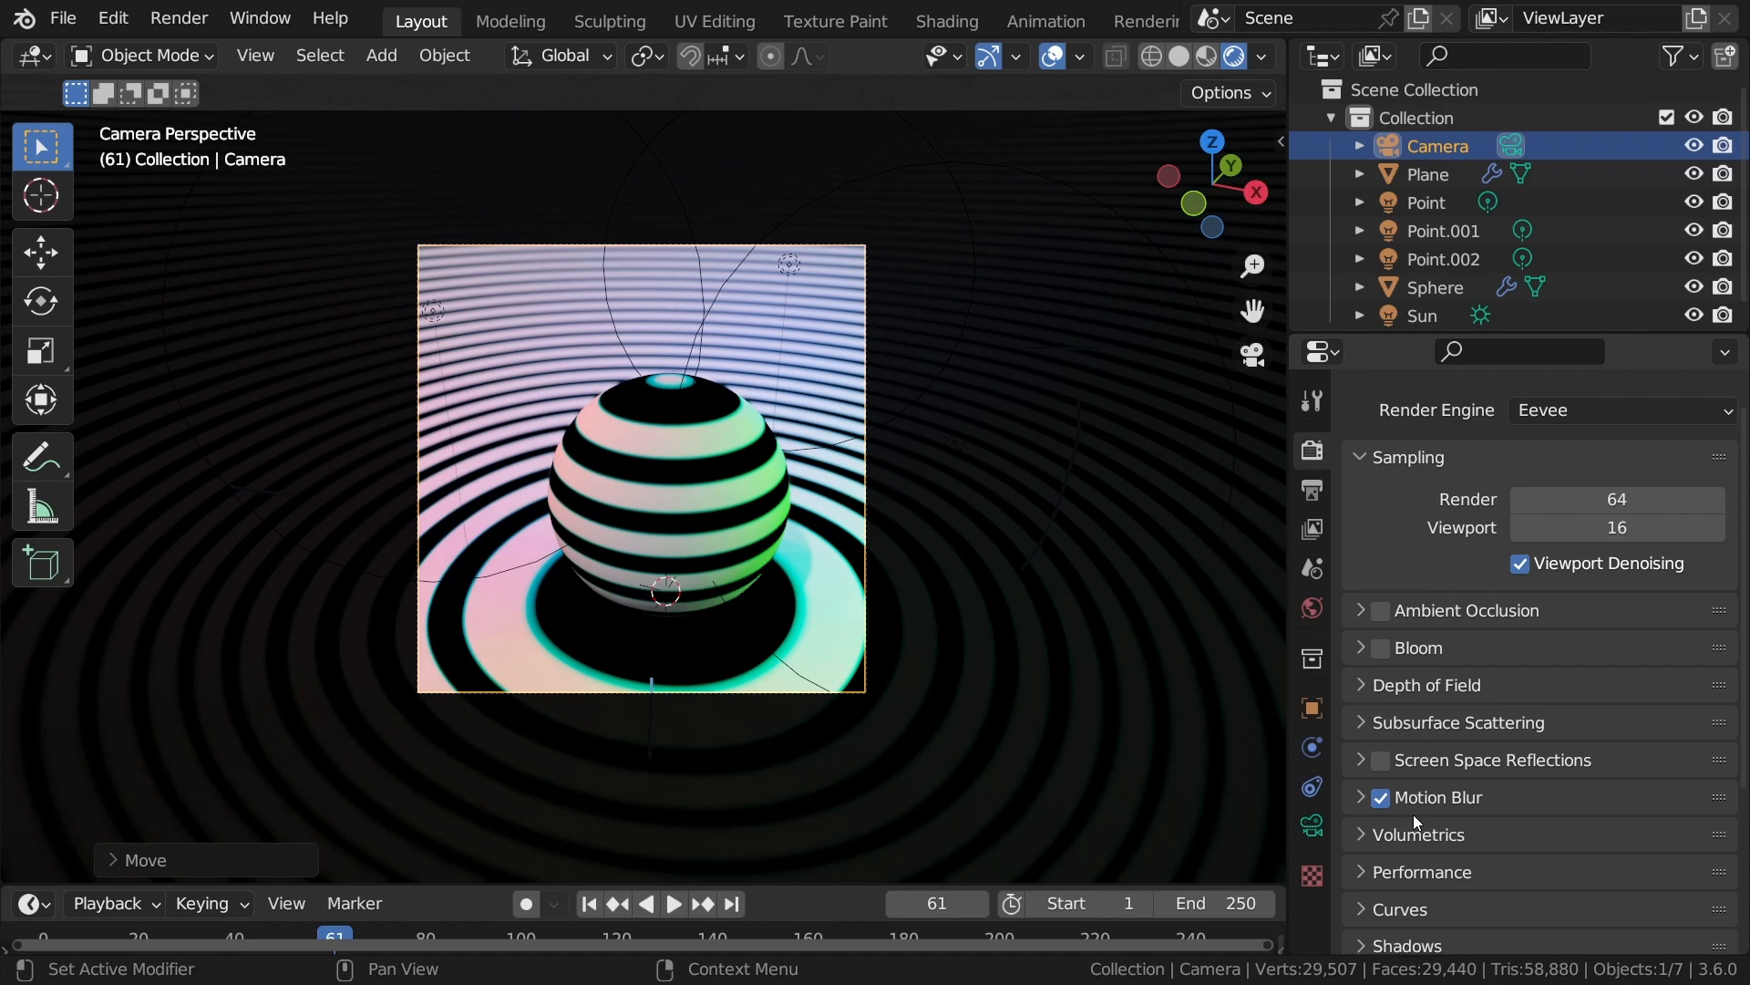
click(1392, 804)
key(F12)
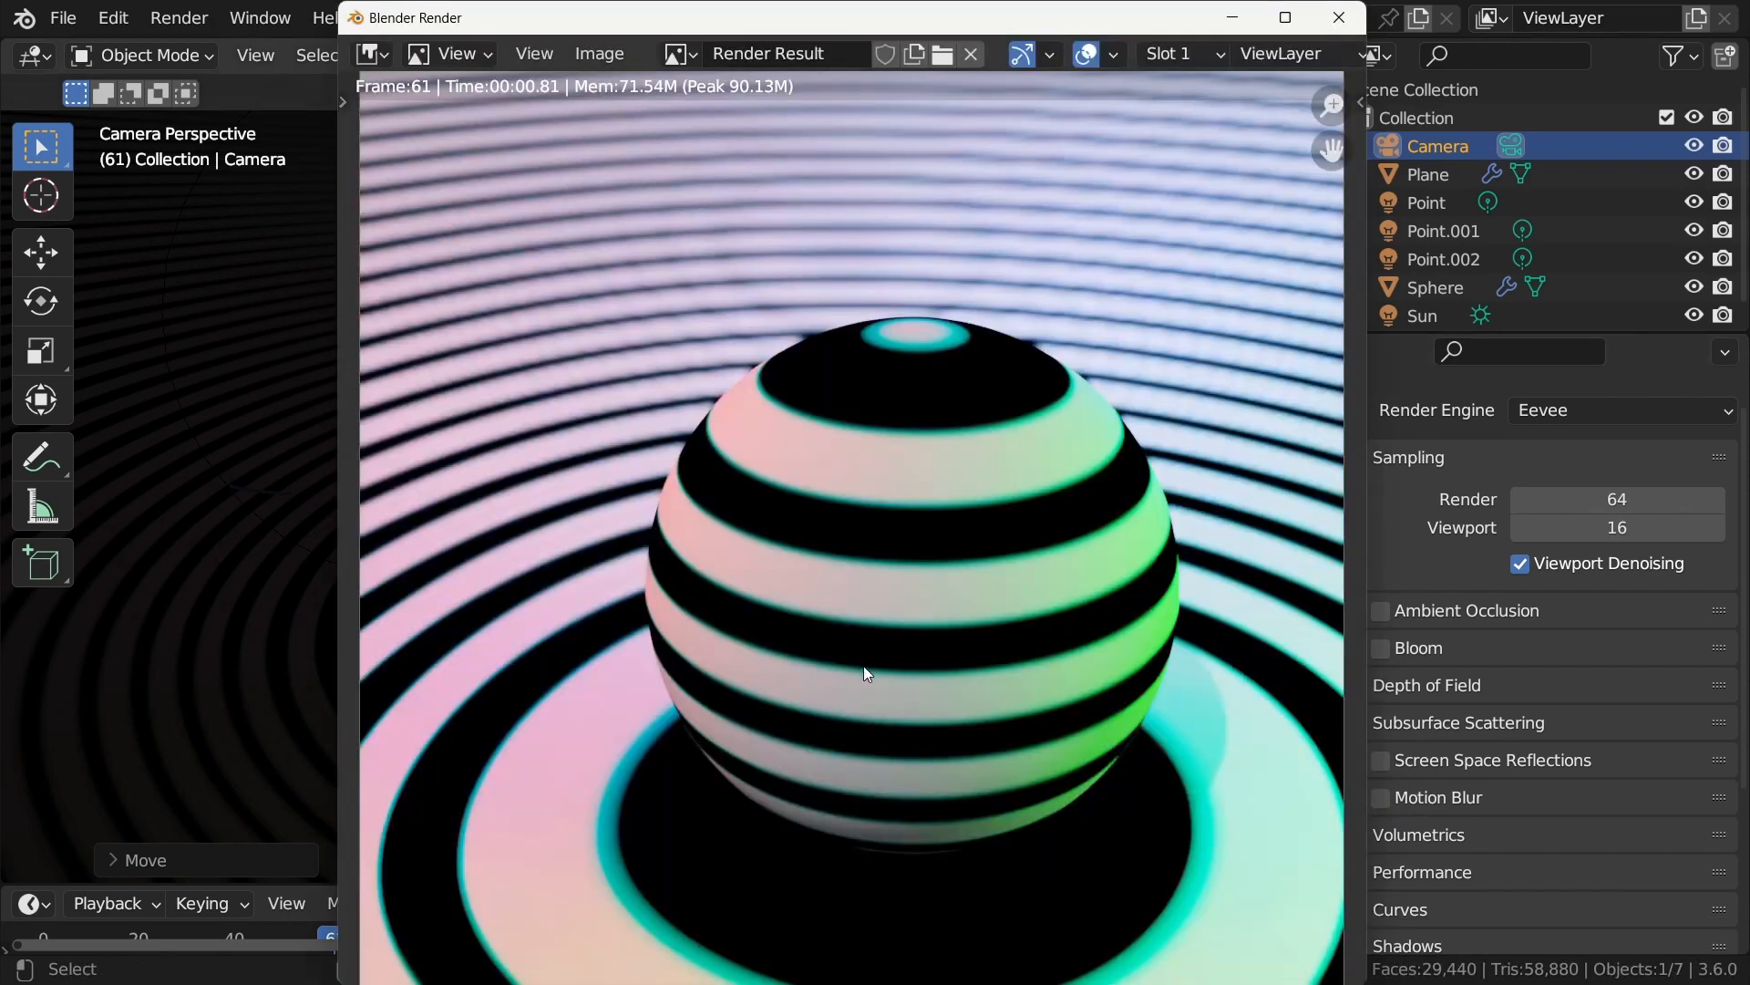
scroll(866, 655, down, 1)
key(Escape)
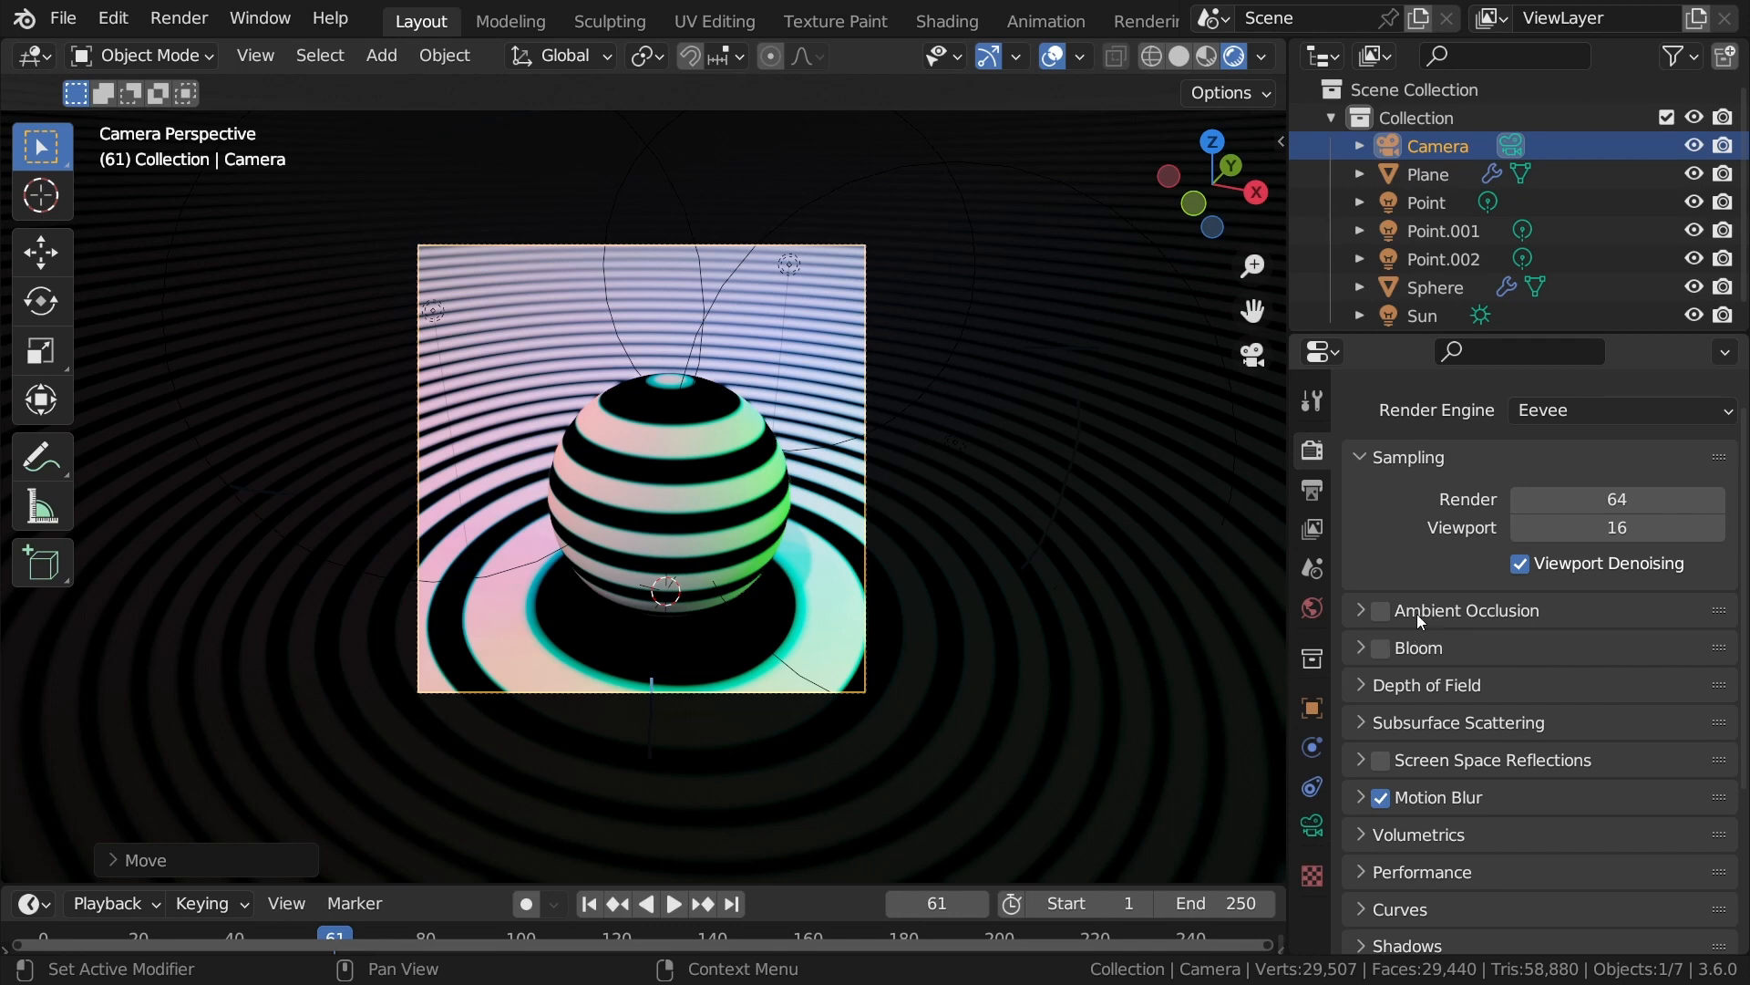
Enable Ambient Occlusion in the Eevee render settings and reveal the timeline's channel list.
click(1378, 611)
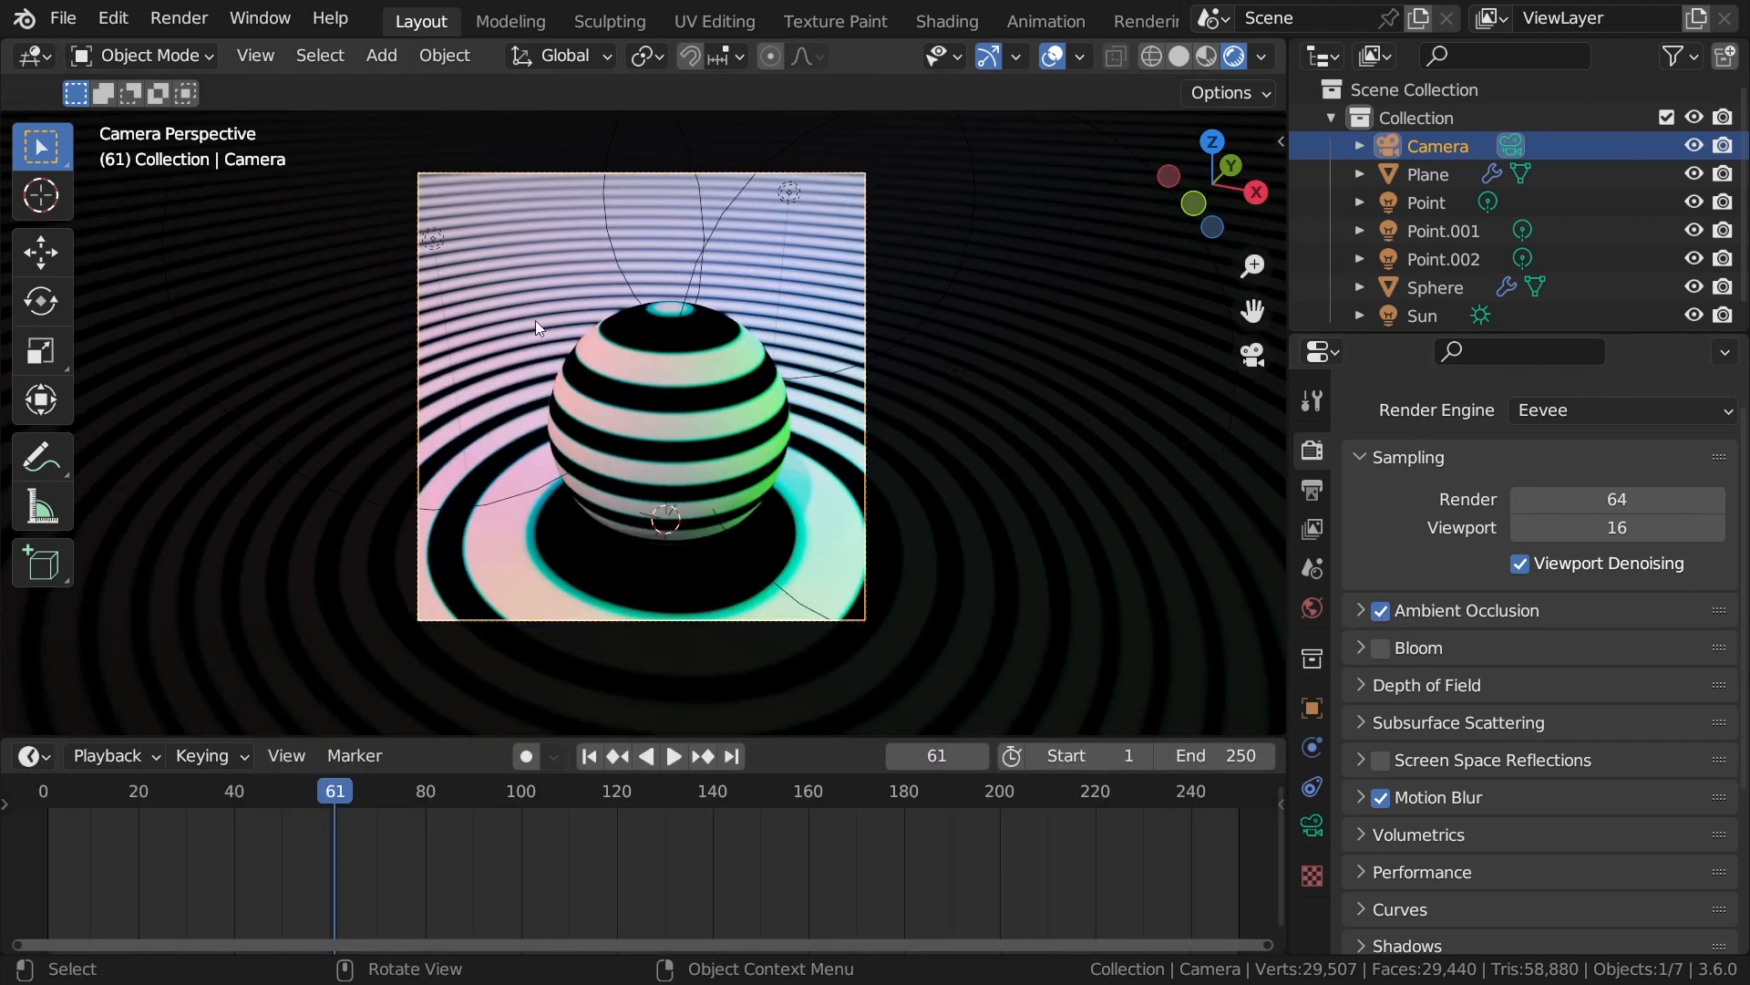
drag(5, 805, 297, 811)
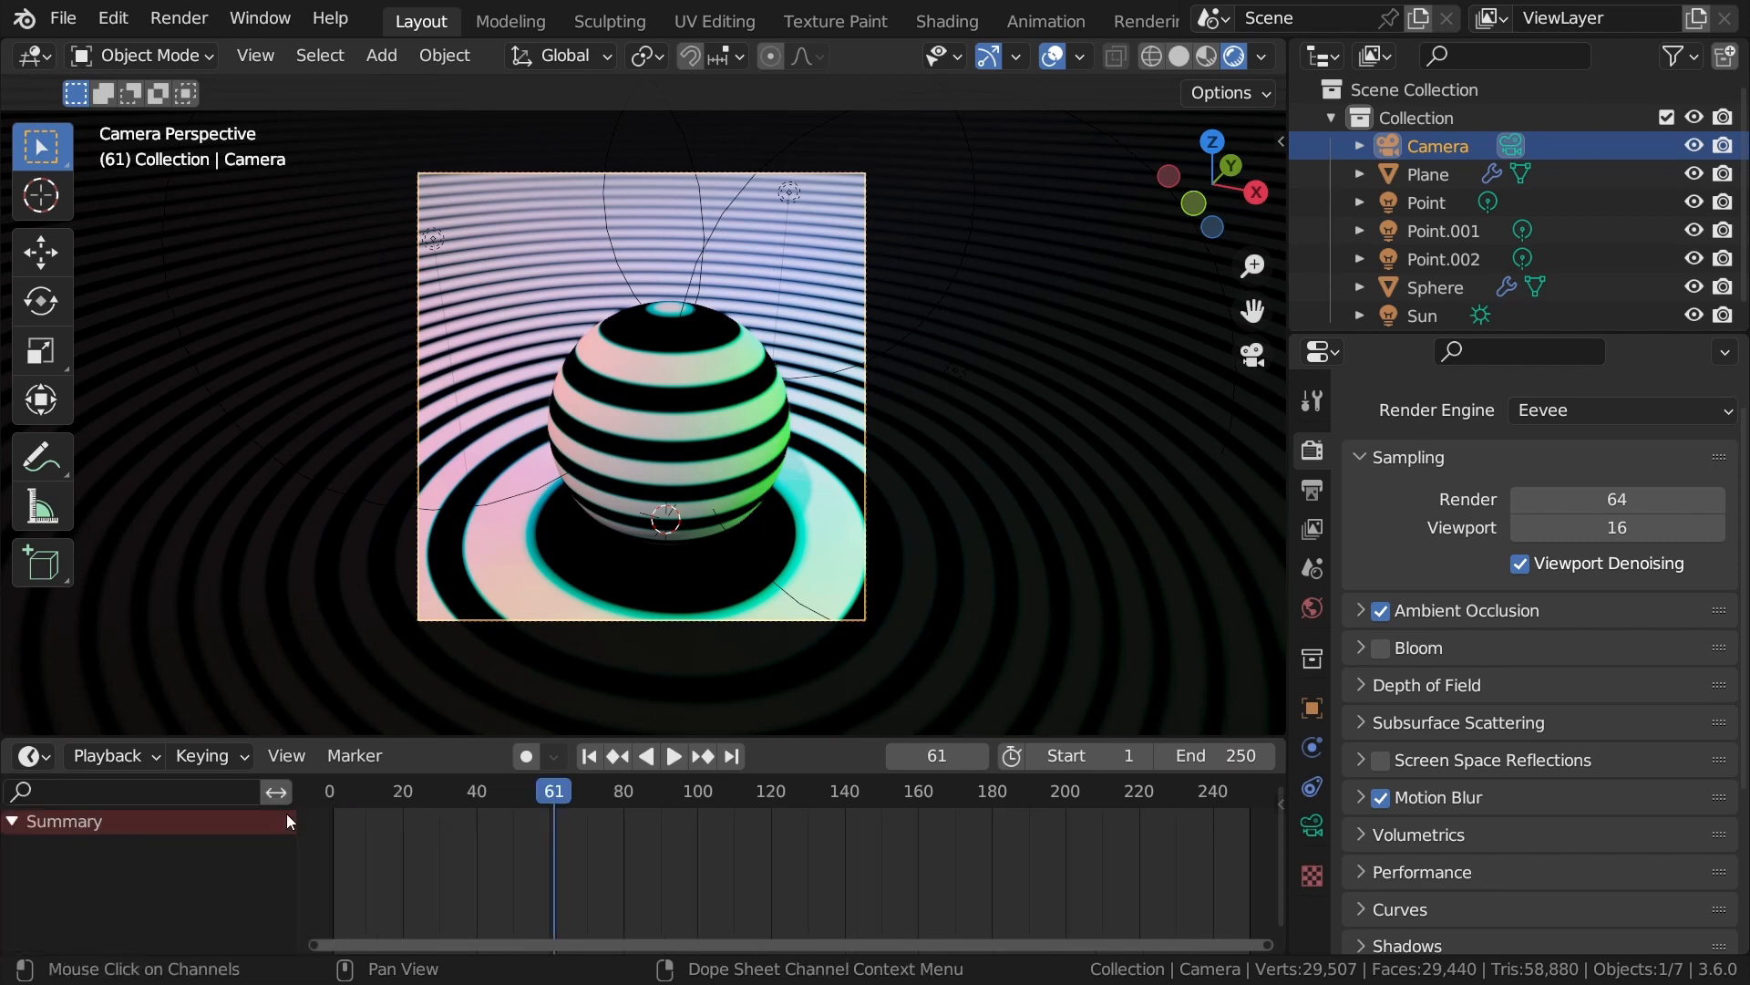
Go to frame 1, mark the sphere's top stripe with a freehand annotation, and undo the stroke.
key(shift+Left)
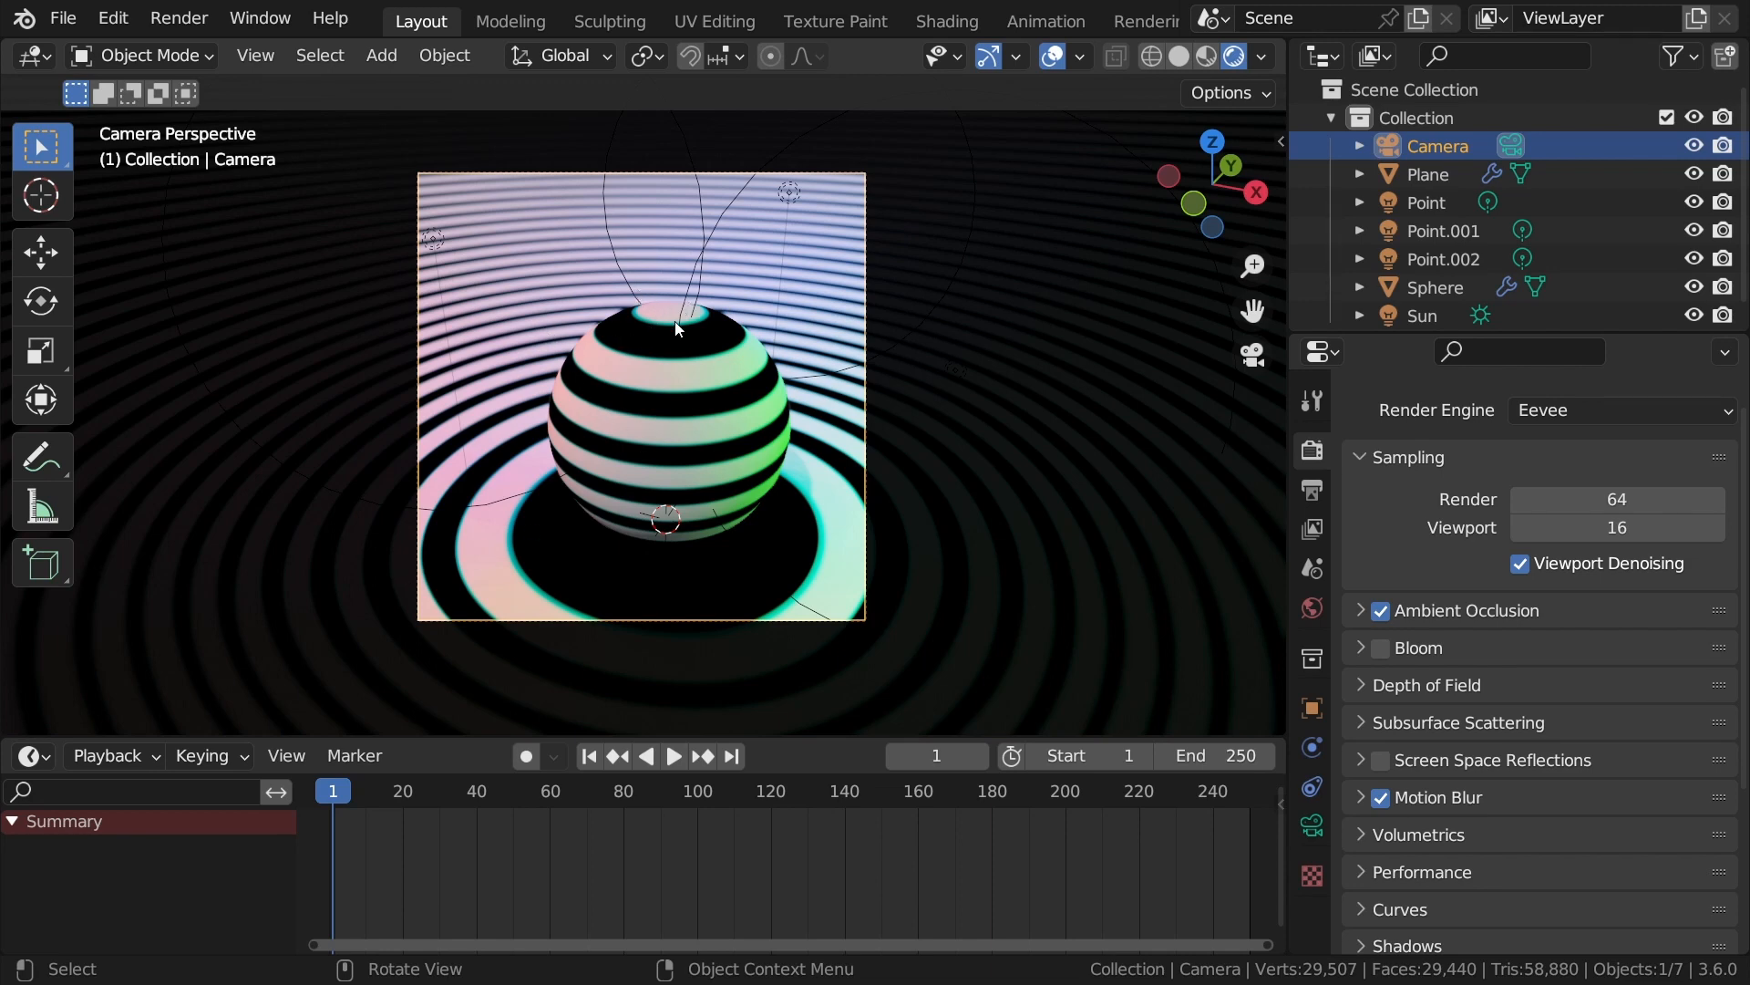
mouse_move(659, 304)
mouse_down()
mouse_move(644, 315)
mouse_move(720, 334)
mouse_move(689, 290)
mouse_up()
key(ctrl+z)
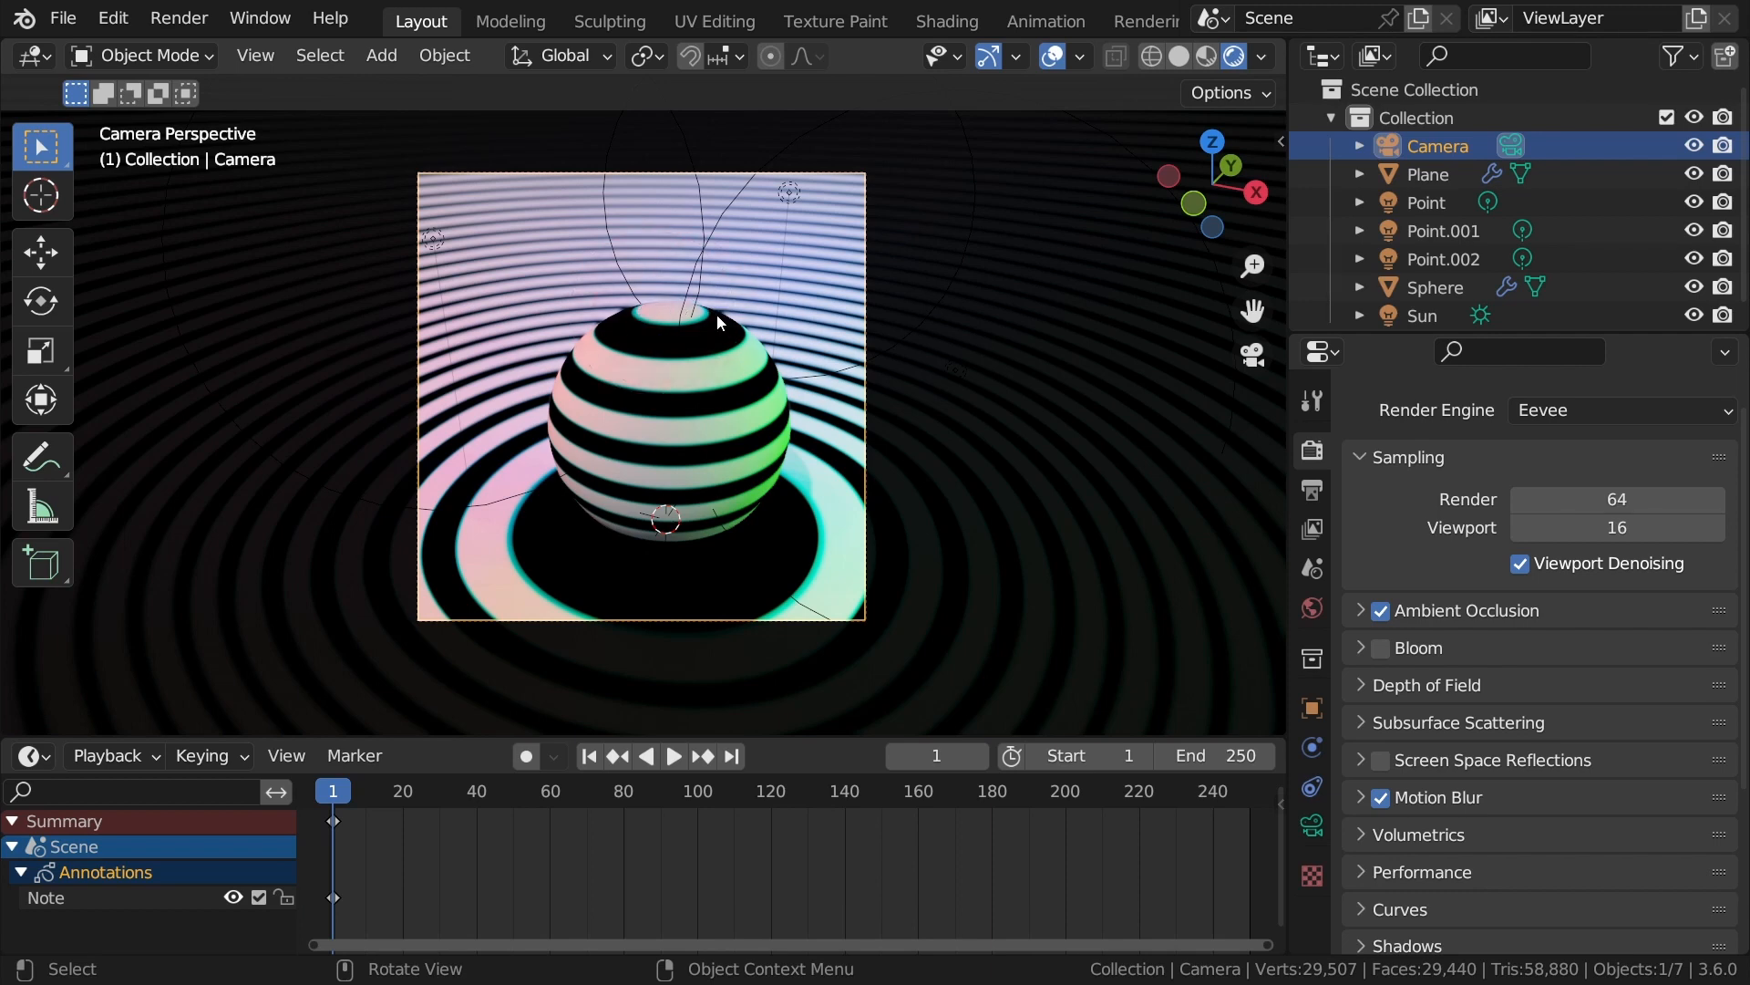
Play and scrub the animation to frame 64, where the stripe pattern repeats, and set the end frame to 64.
key(space)
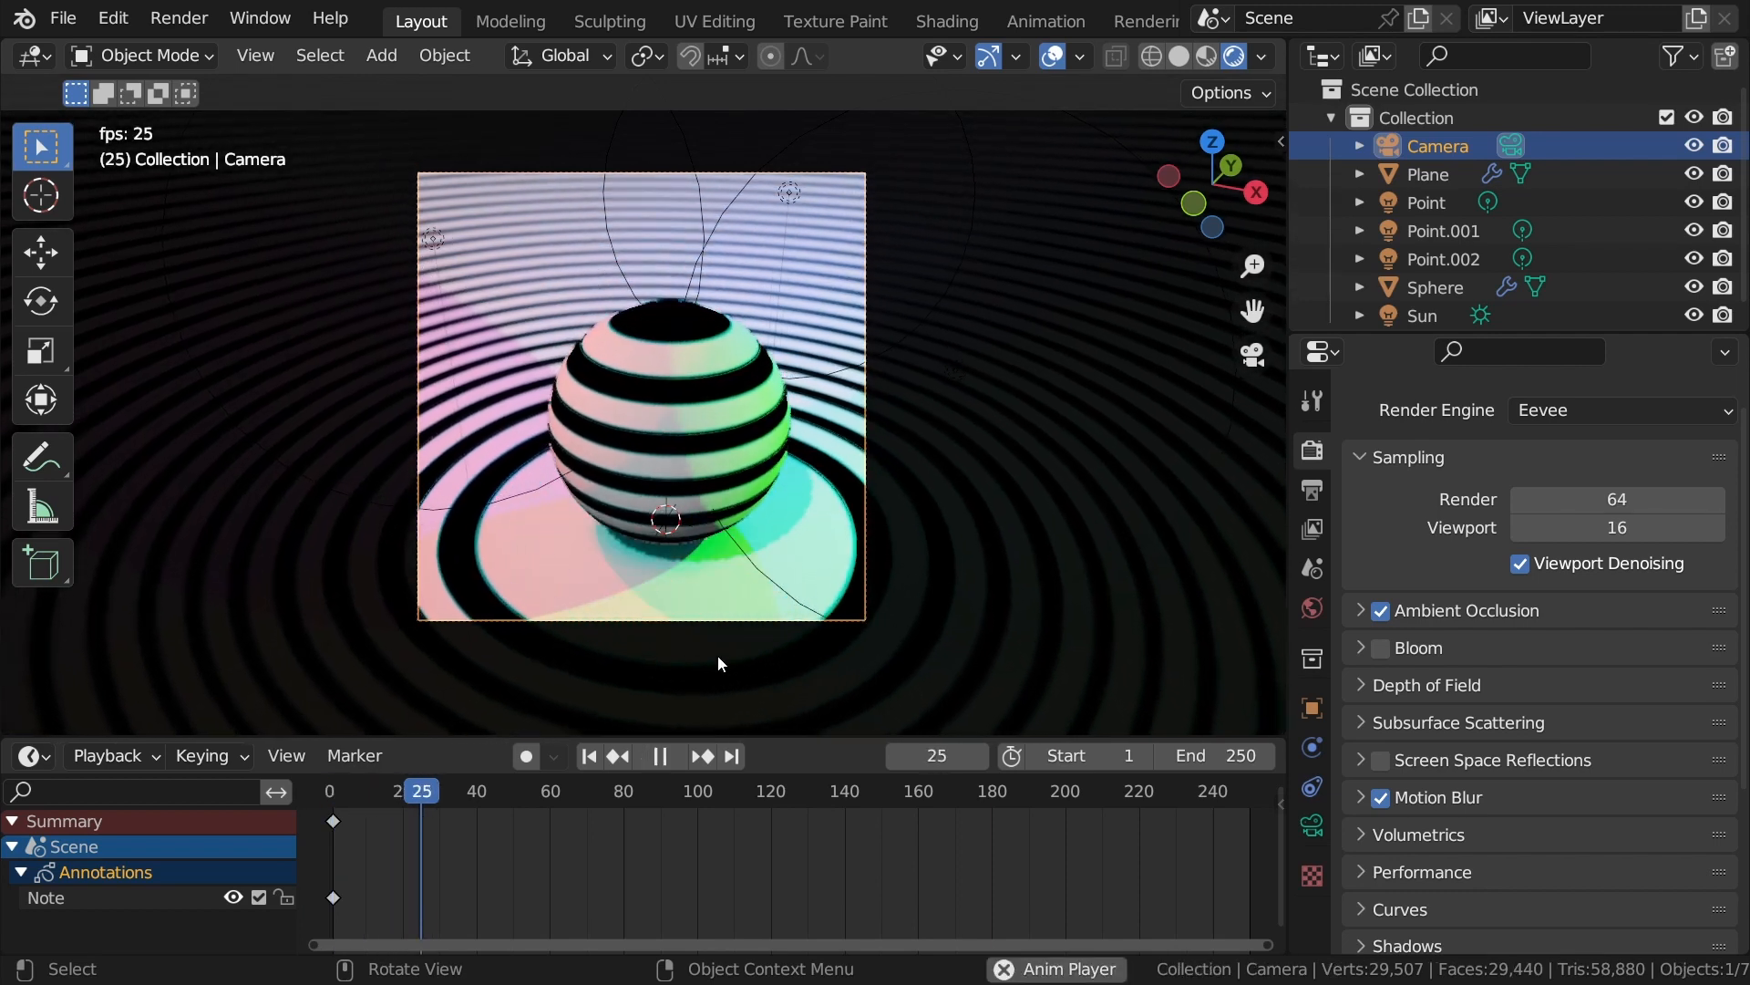
drag(543, 793, 567, 797)
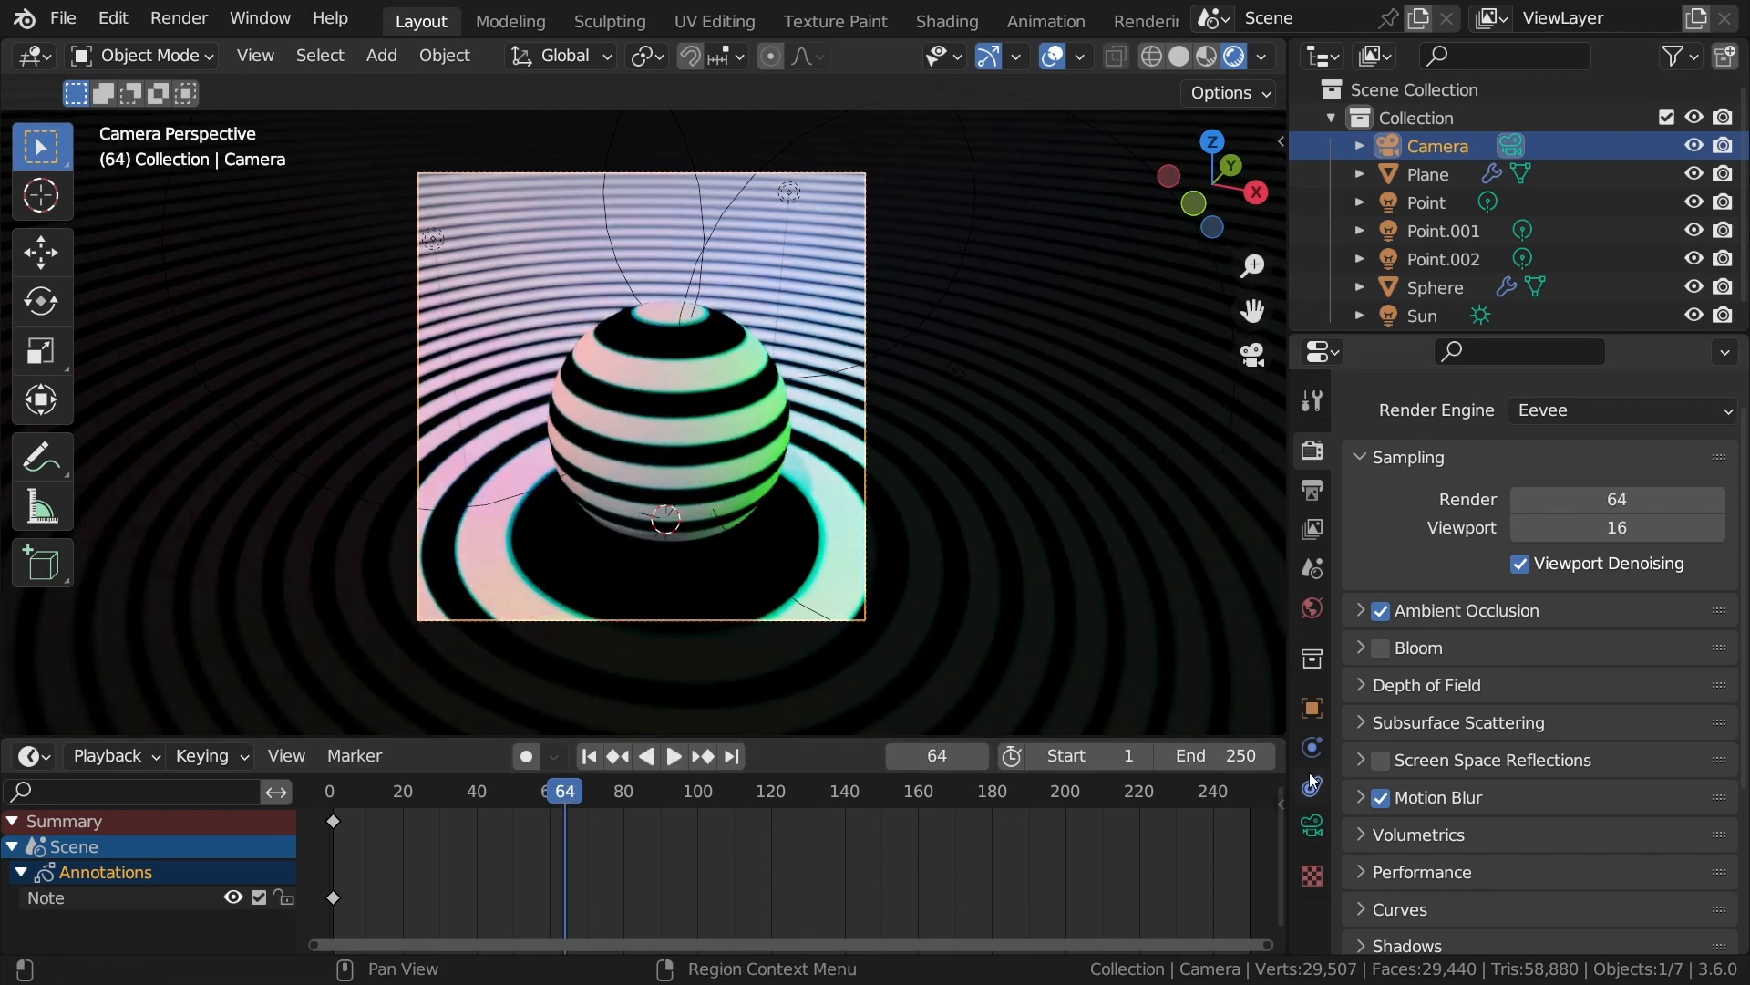
click(1230, 748)
text(64)
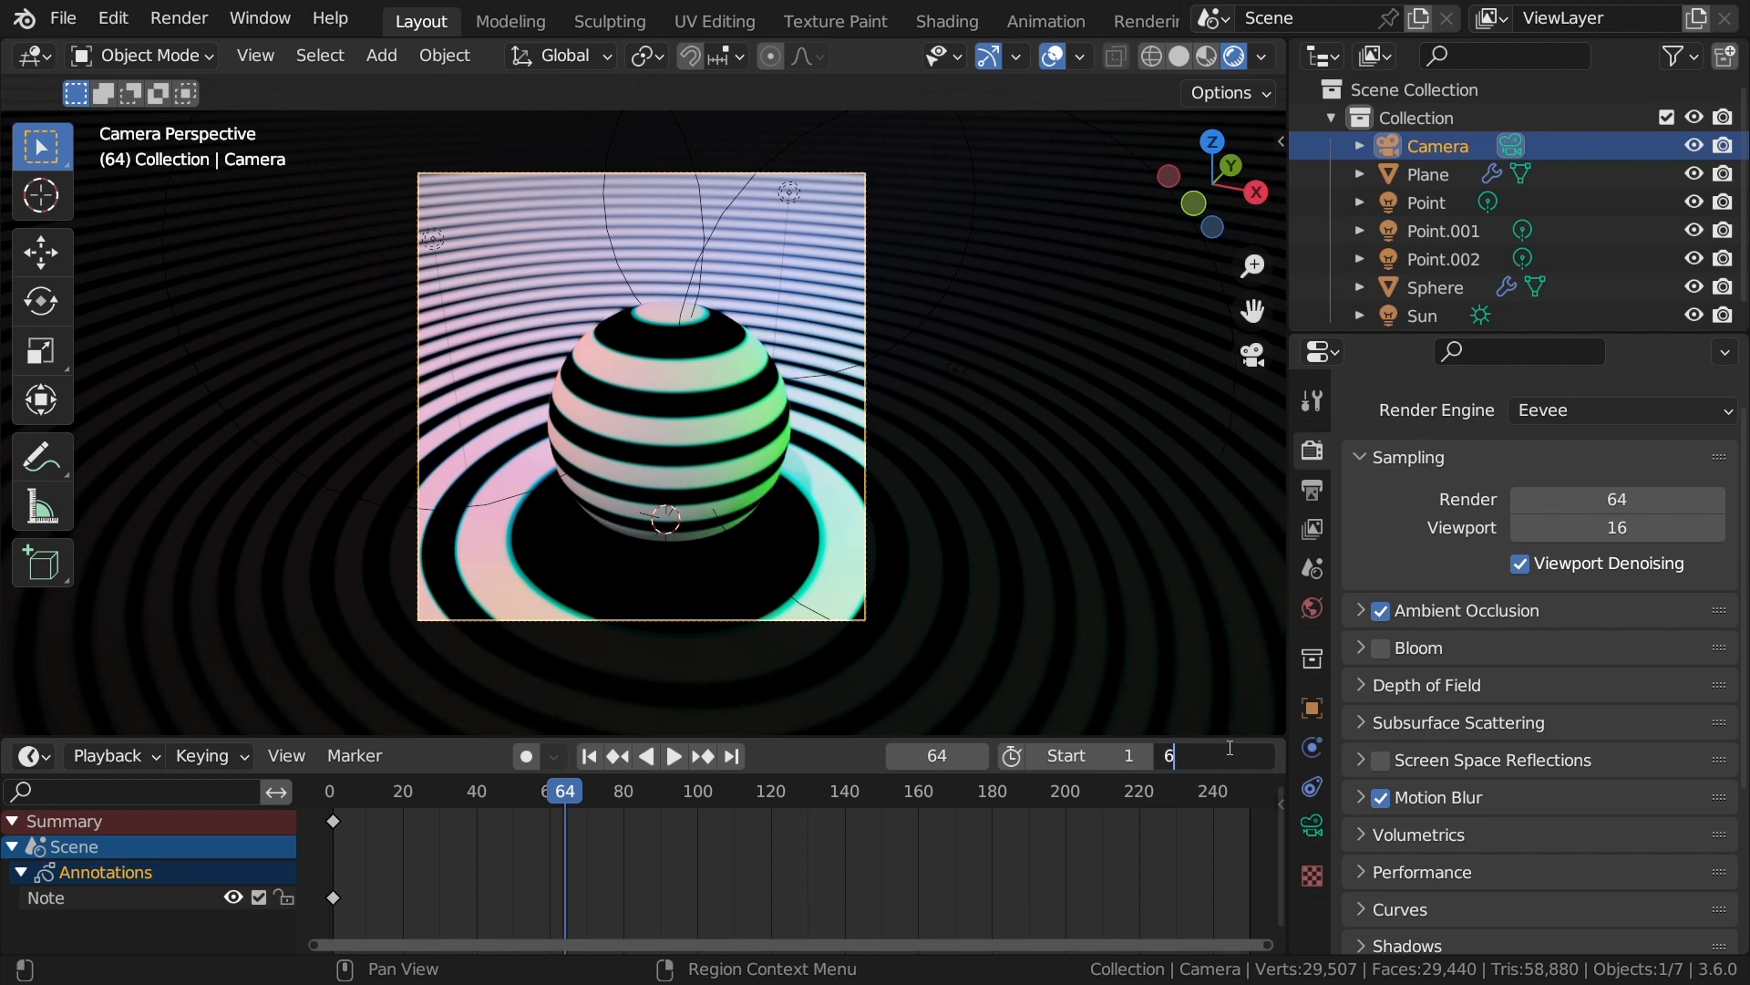
key(Return)
Compare the stripe pattern at frames 1 and 64 by jumping between the animation's start and end.
scroll(646, 460, up, 1)
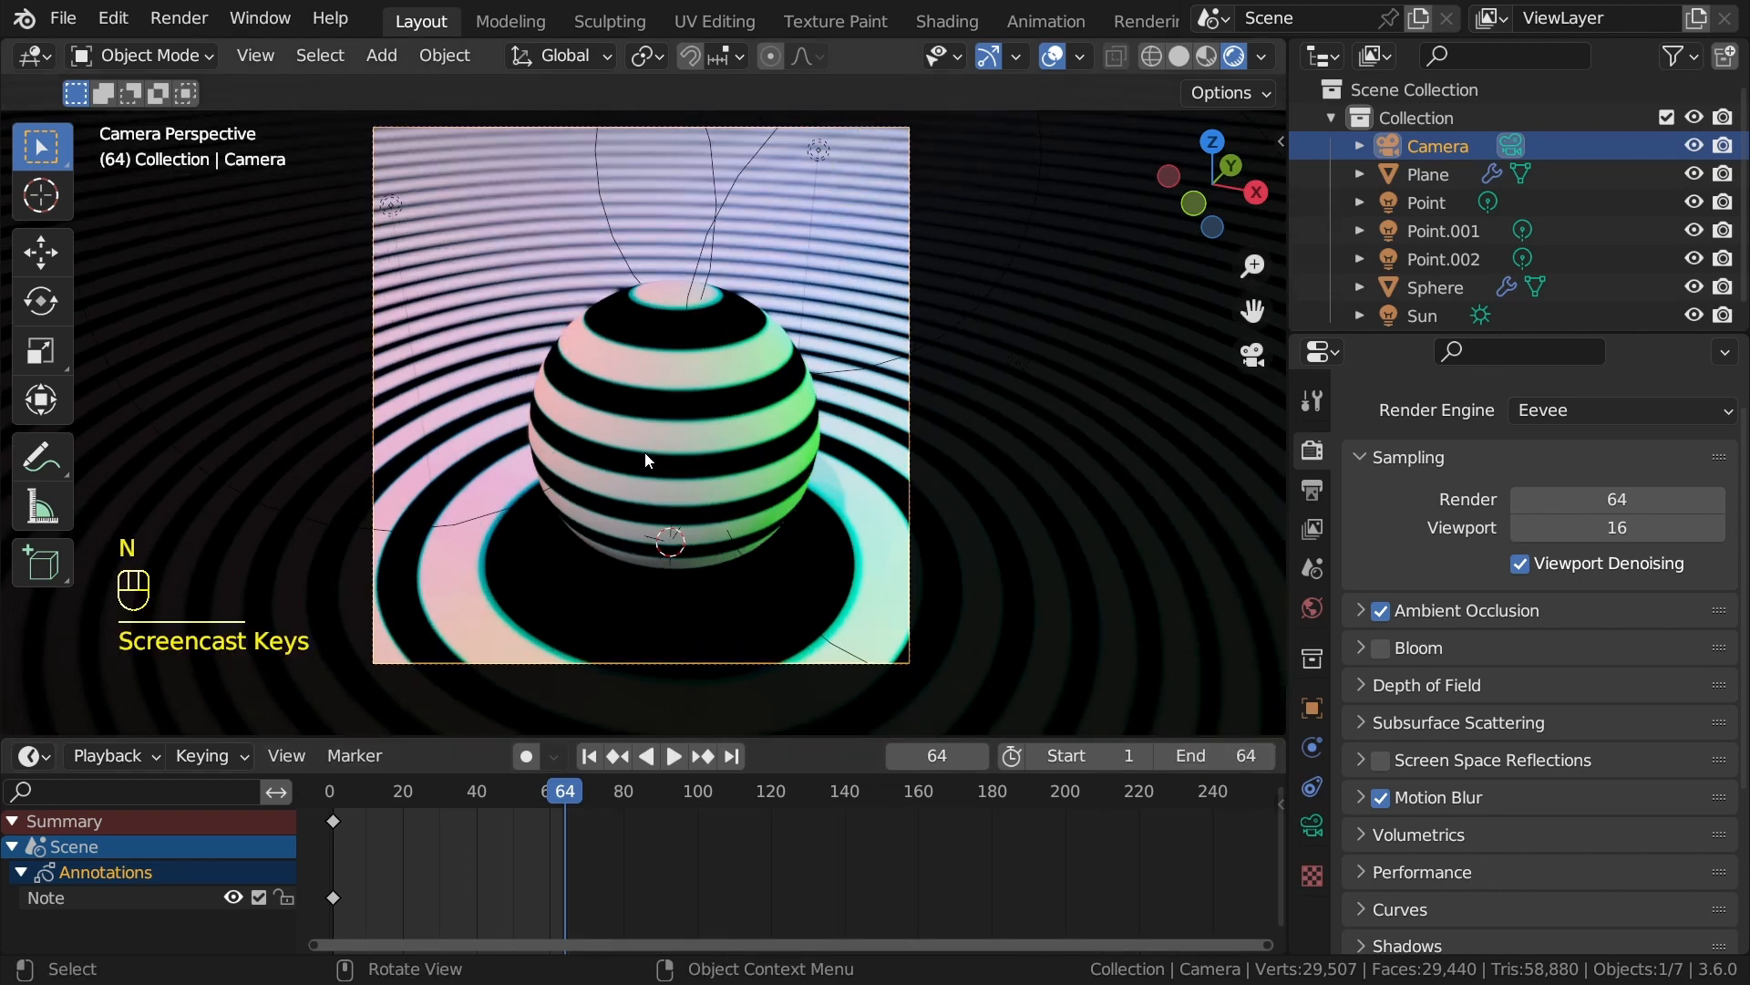
key(shift)
key(shift+Left)
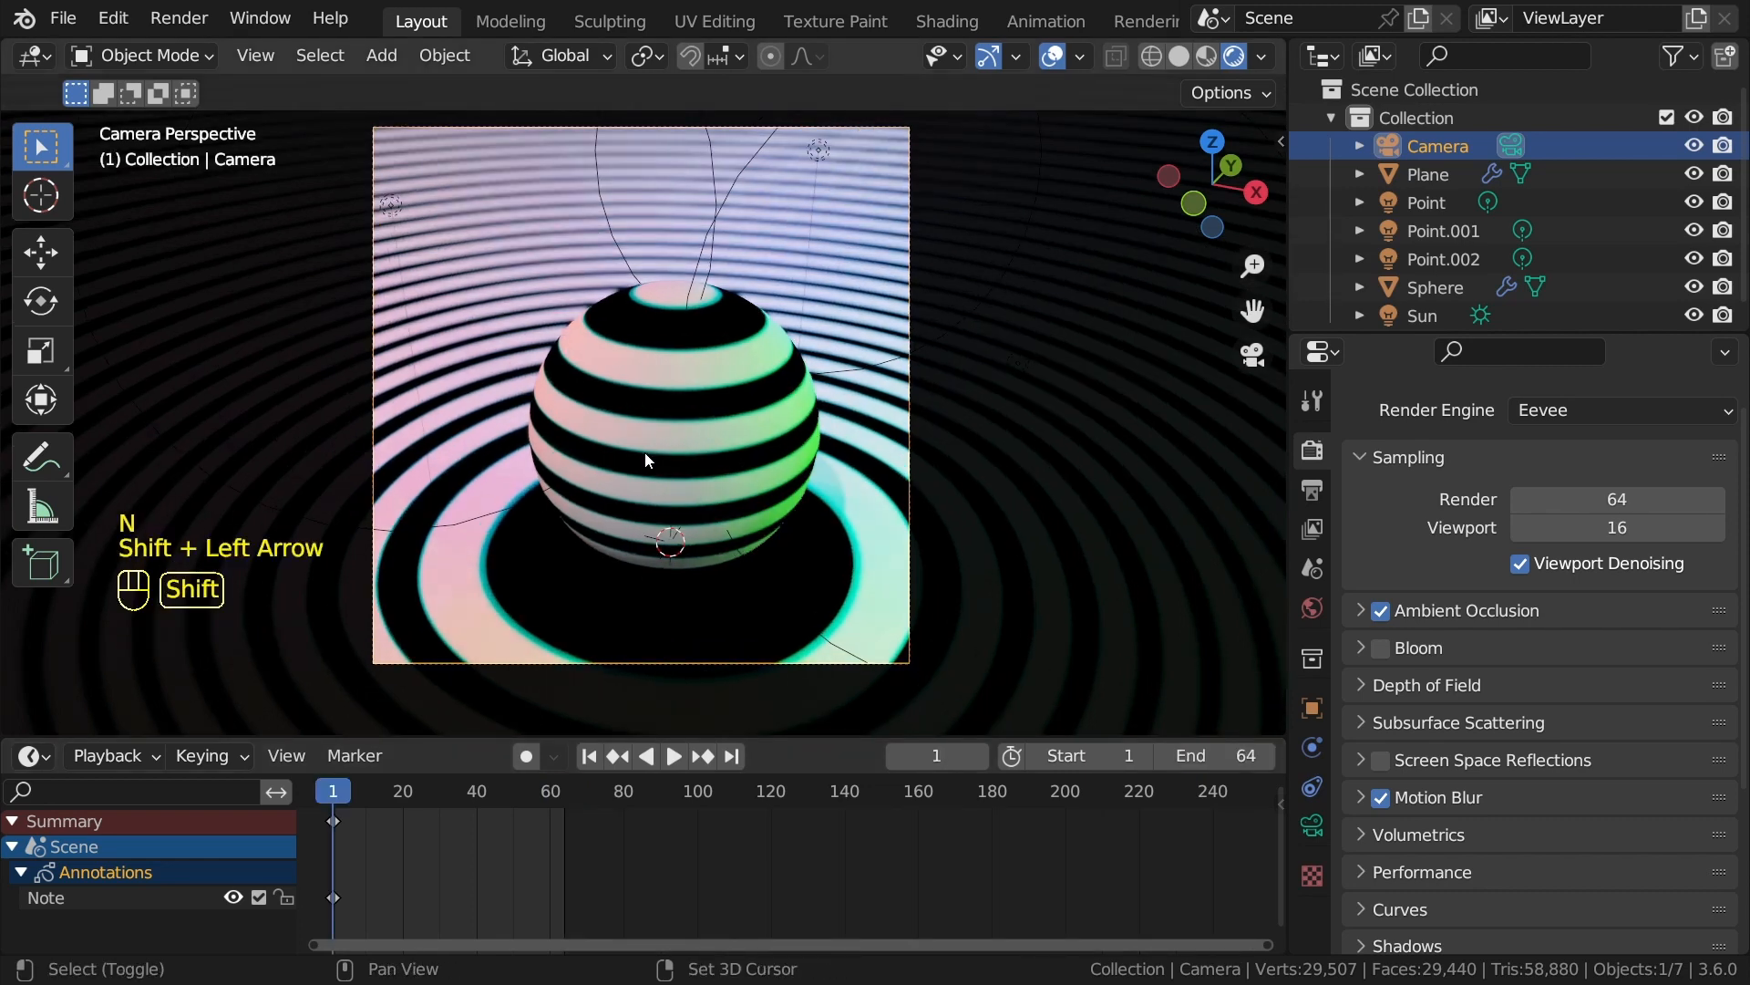
key(shift+Right)
key(shift+Right)
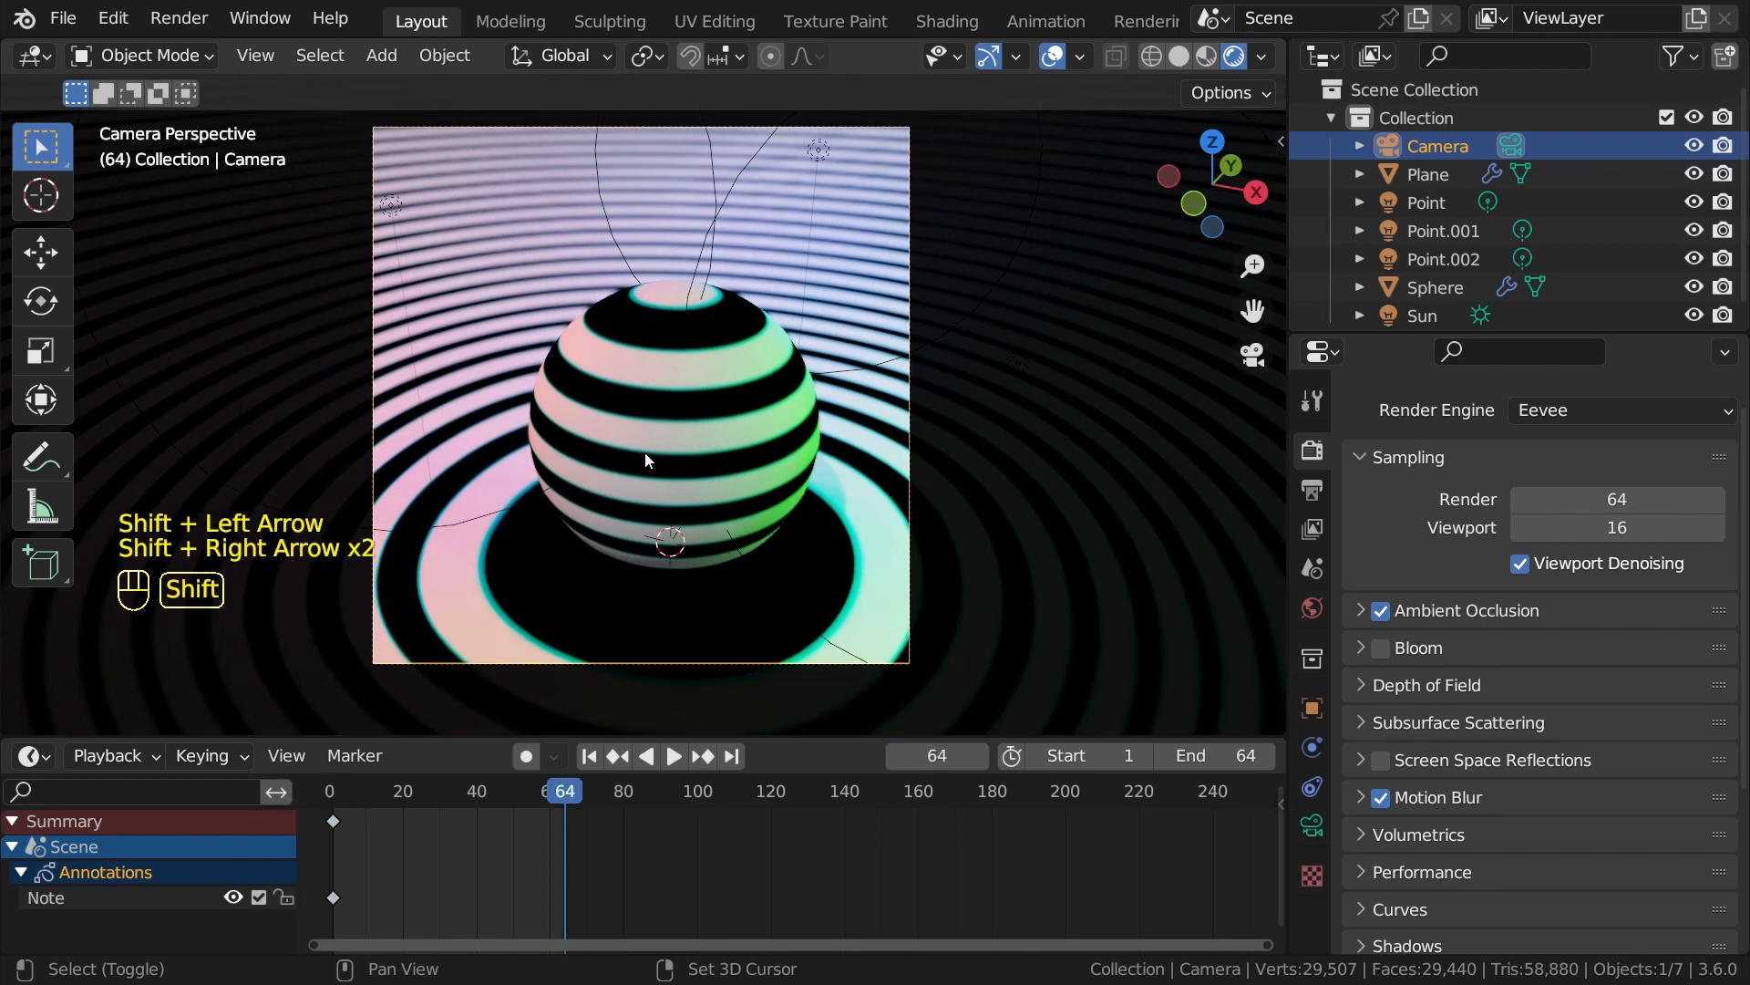
key(shift+Left)
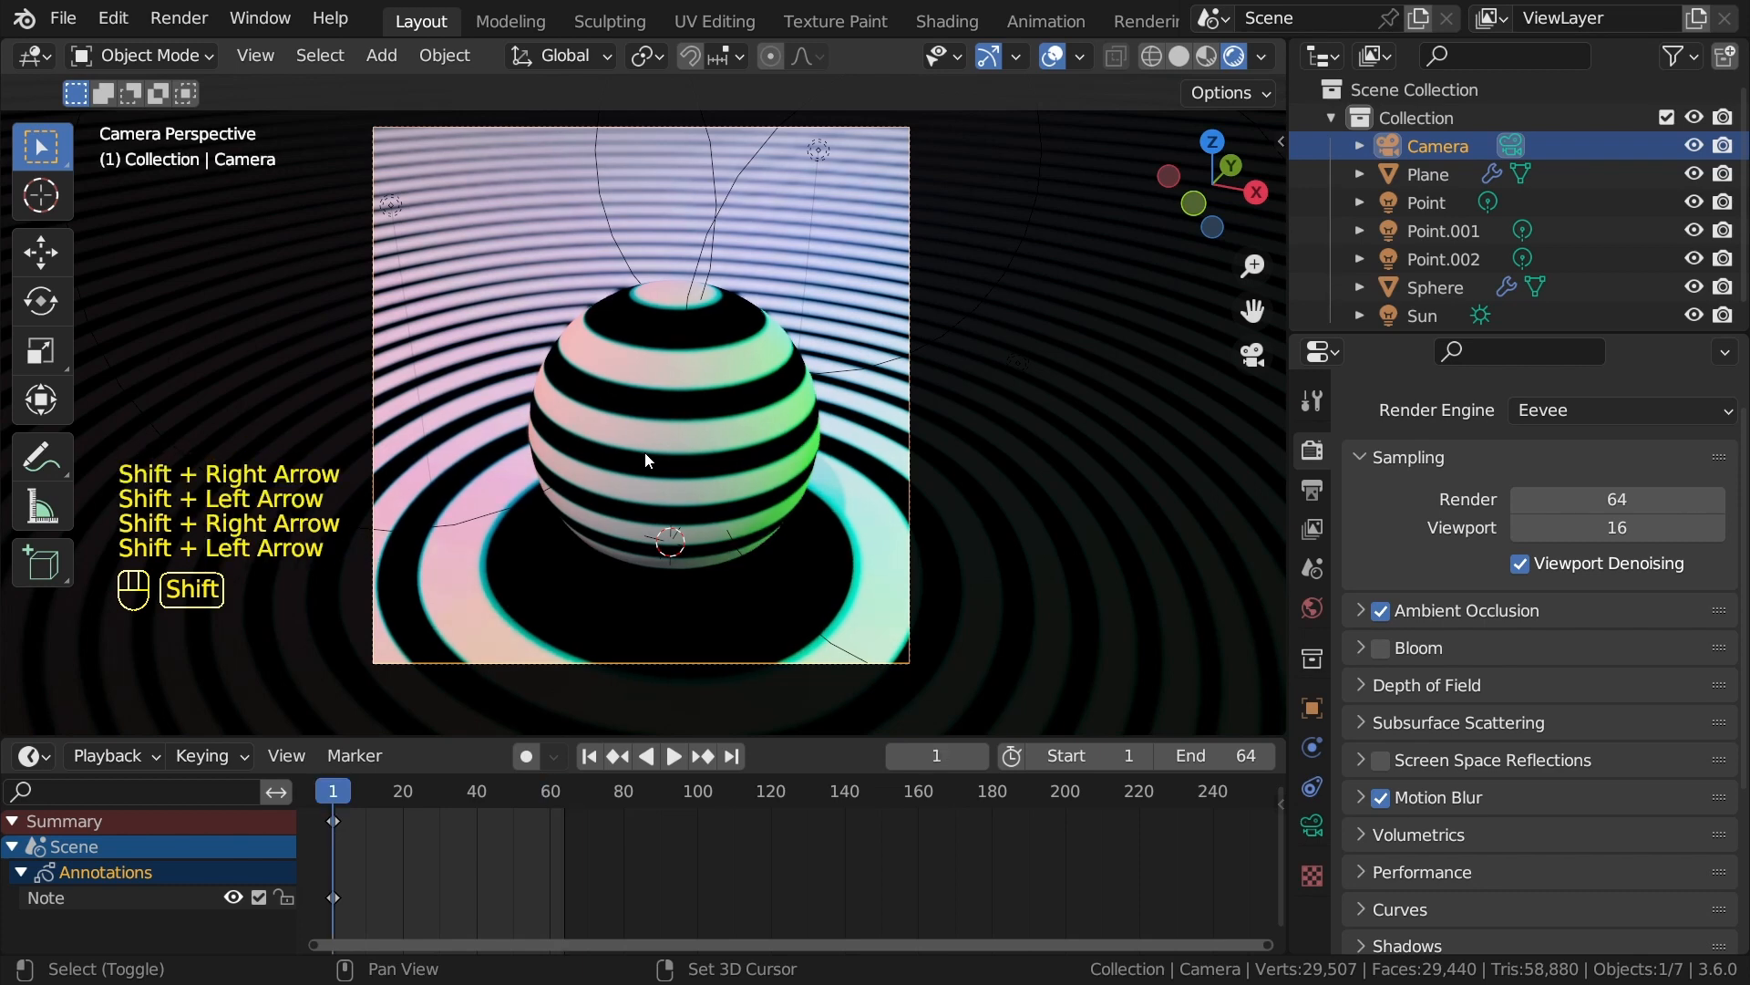
Flip repeatedly between the first and last frames to check the loop for a duplicated frame.
key(shift+Right)
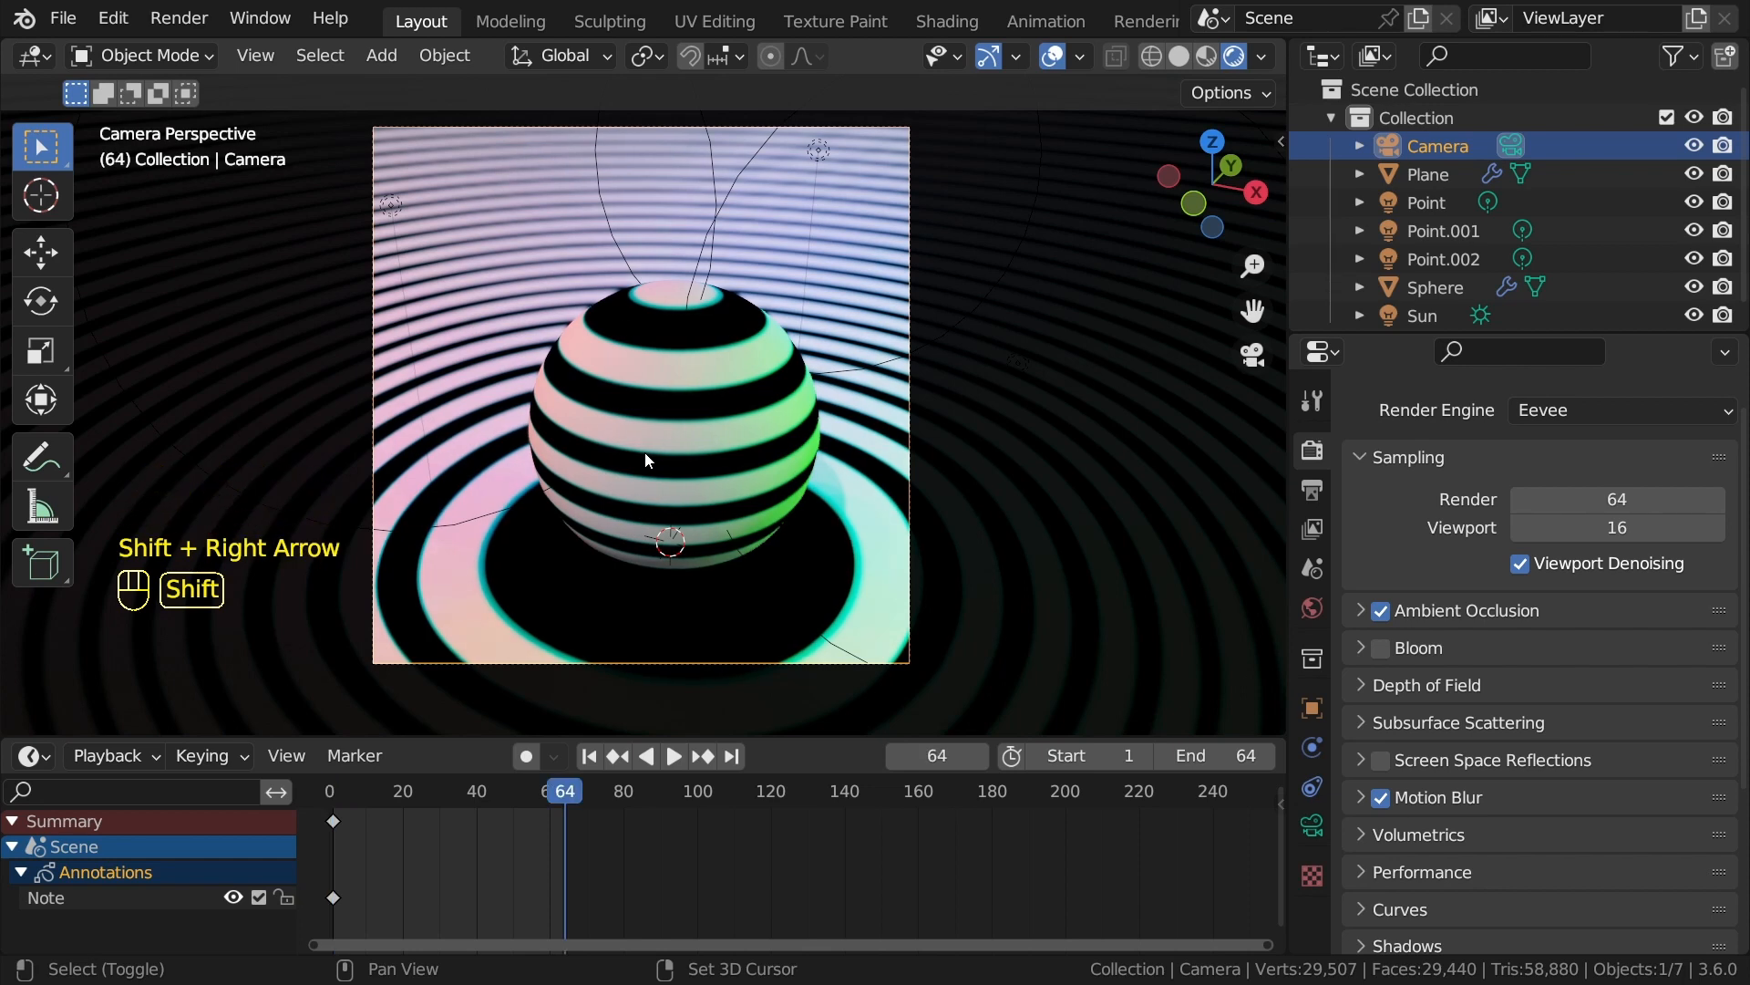
key(shift+Left)
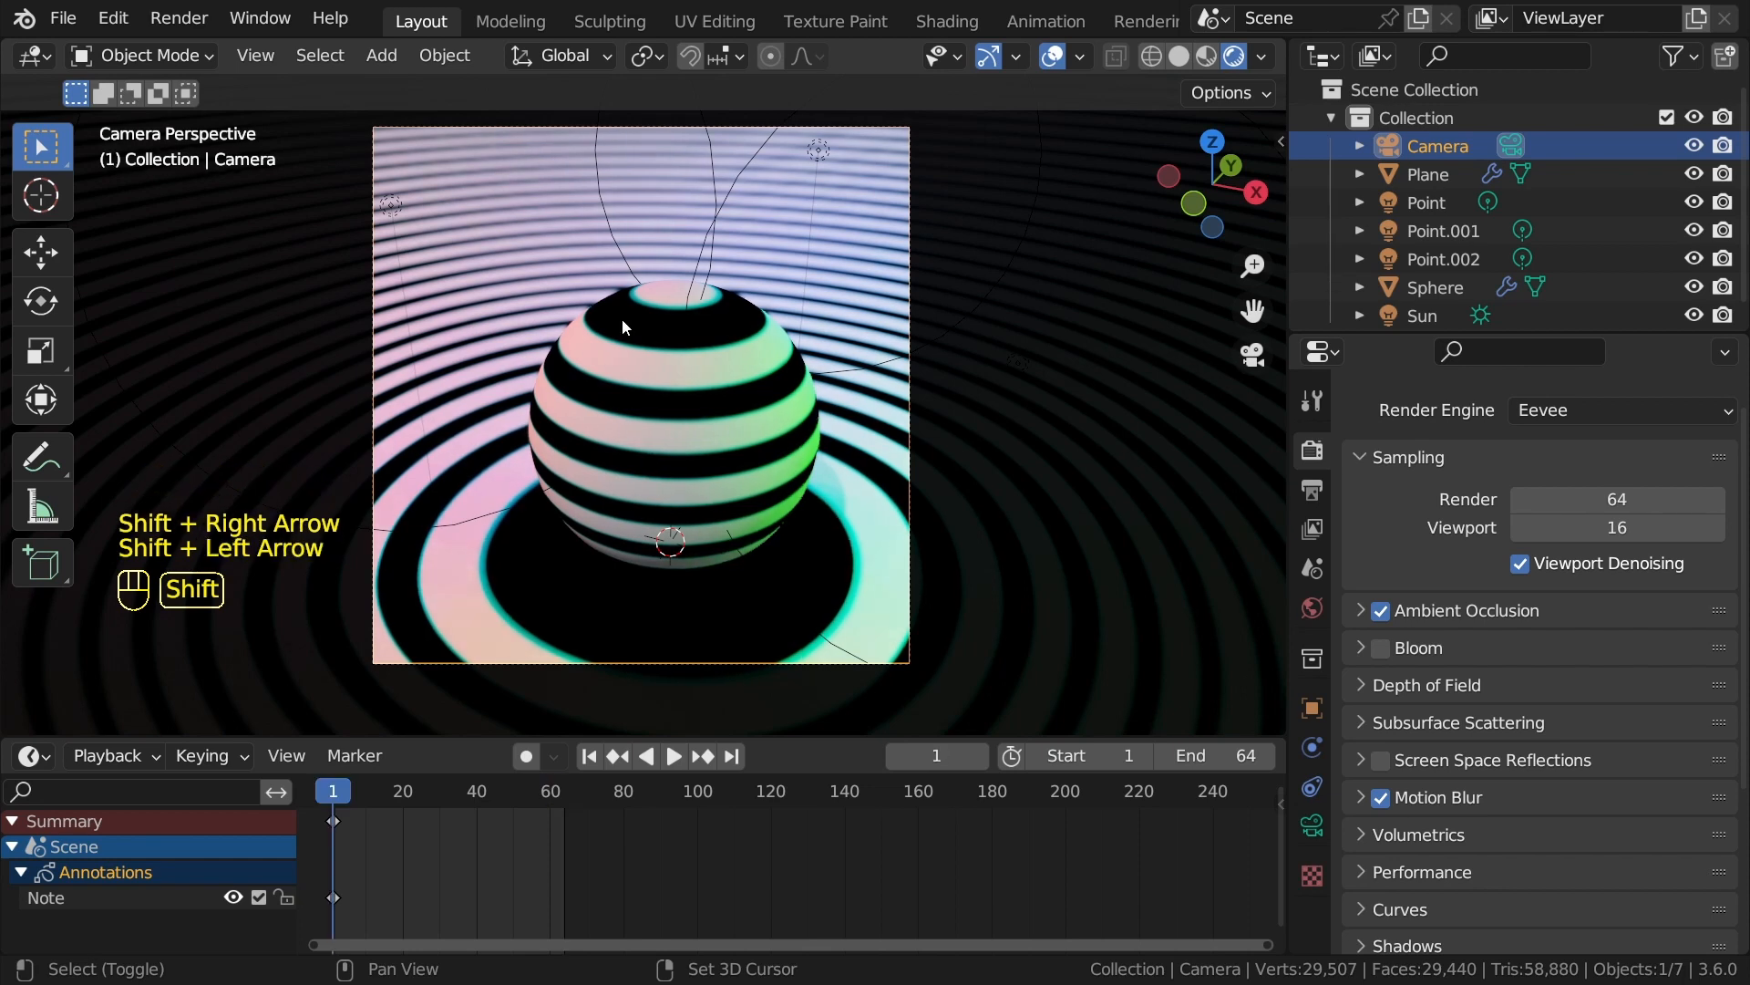
key(shift+Right)
key(shift+Left)
key(shift+Right)
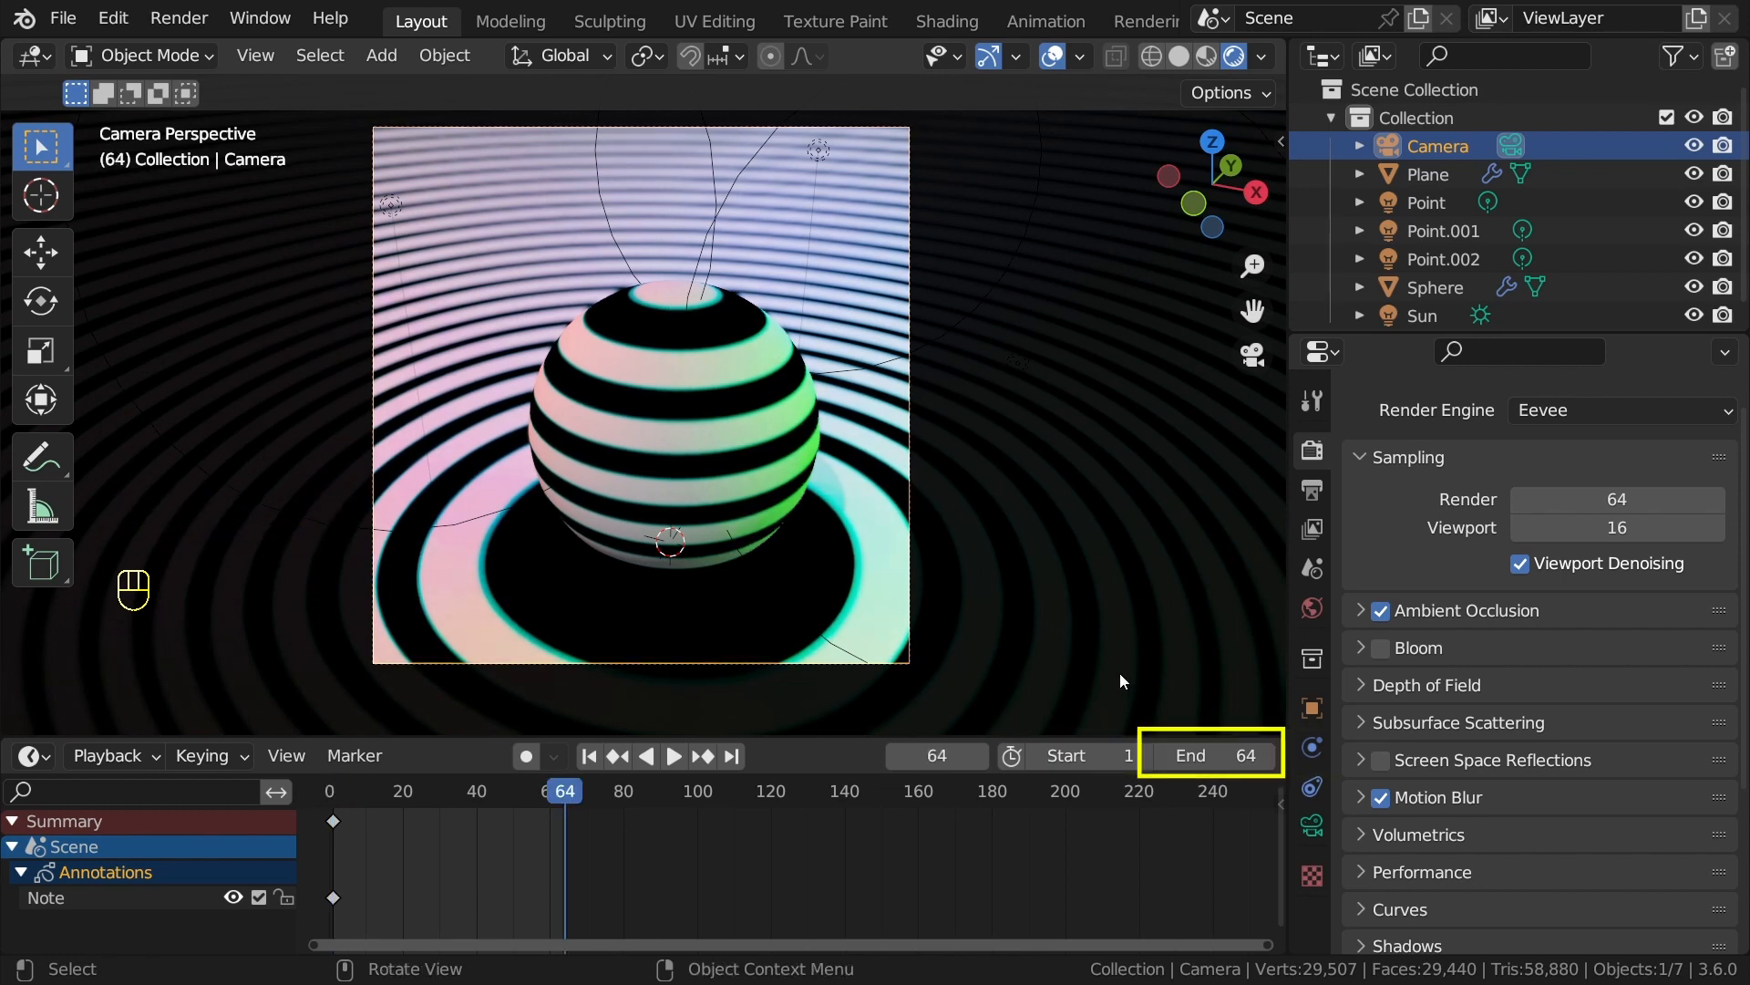
Set the end frame to 63 and play the loop from frame 1 with the viewport overlays hidden.
click(1163, 751)
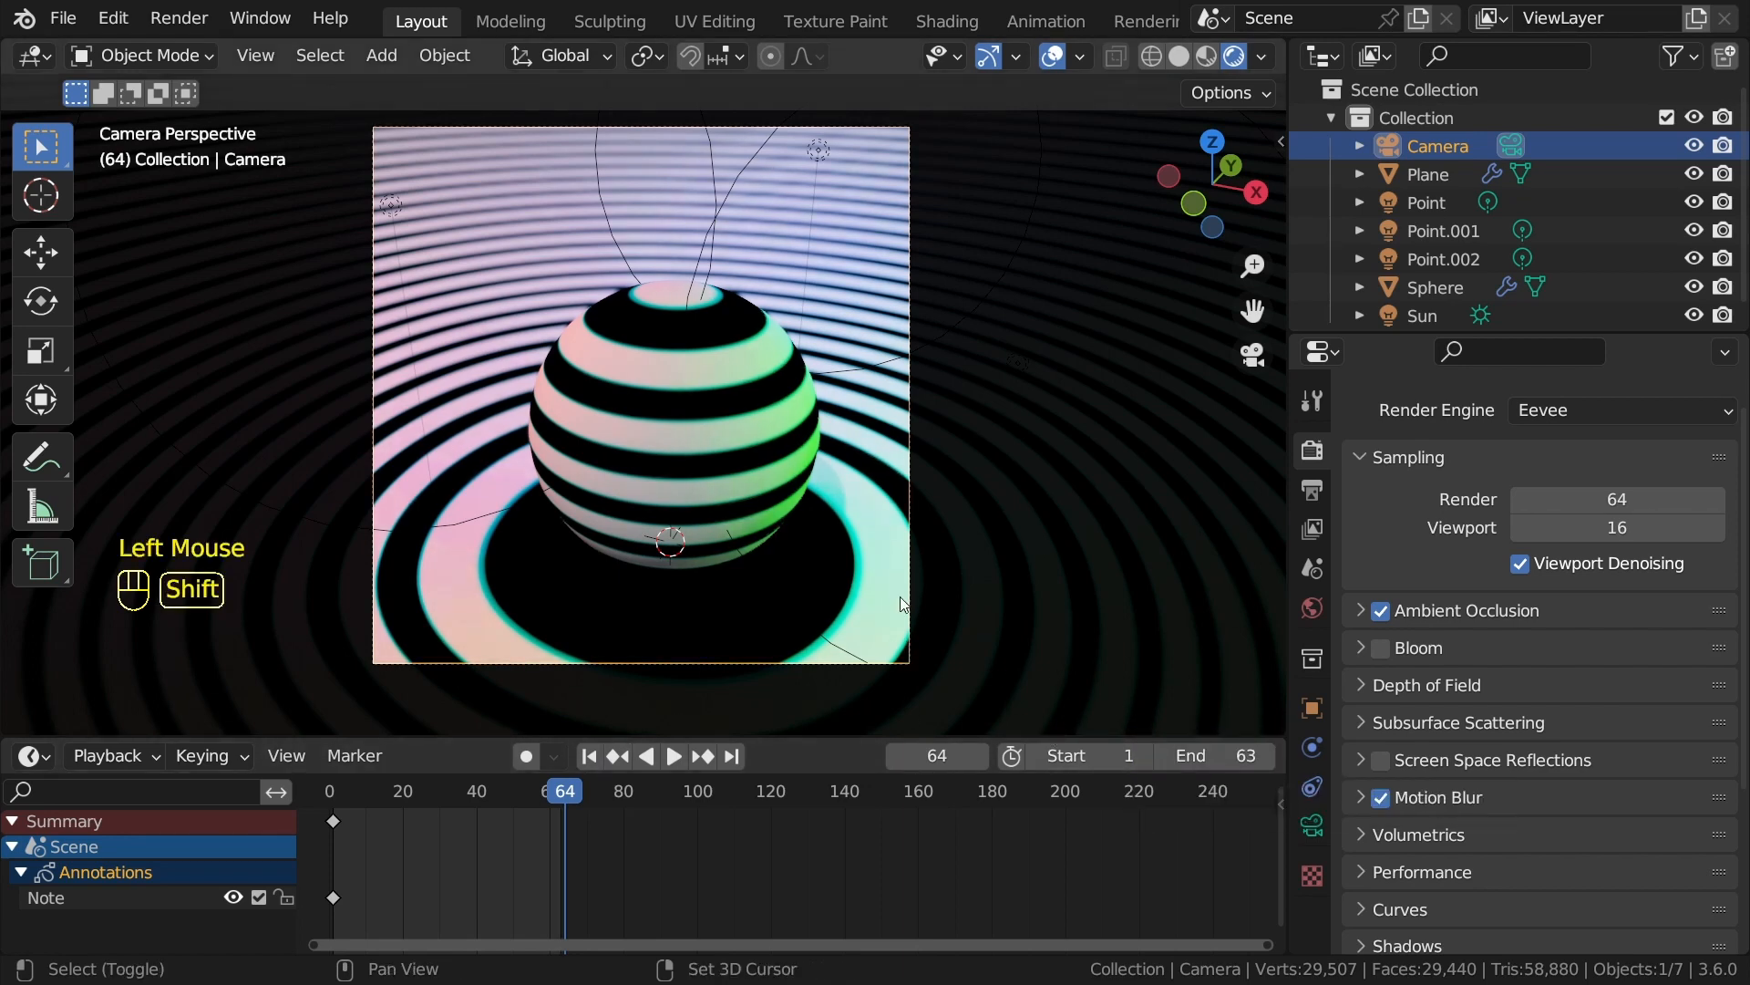
key(shift+Left)
key(shift+Right)
key(shift+Left)
key(space)
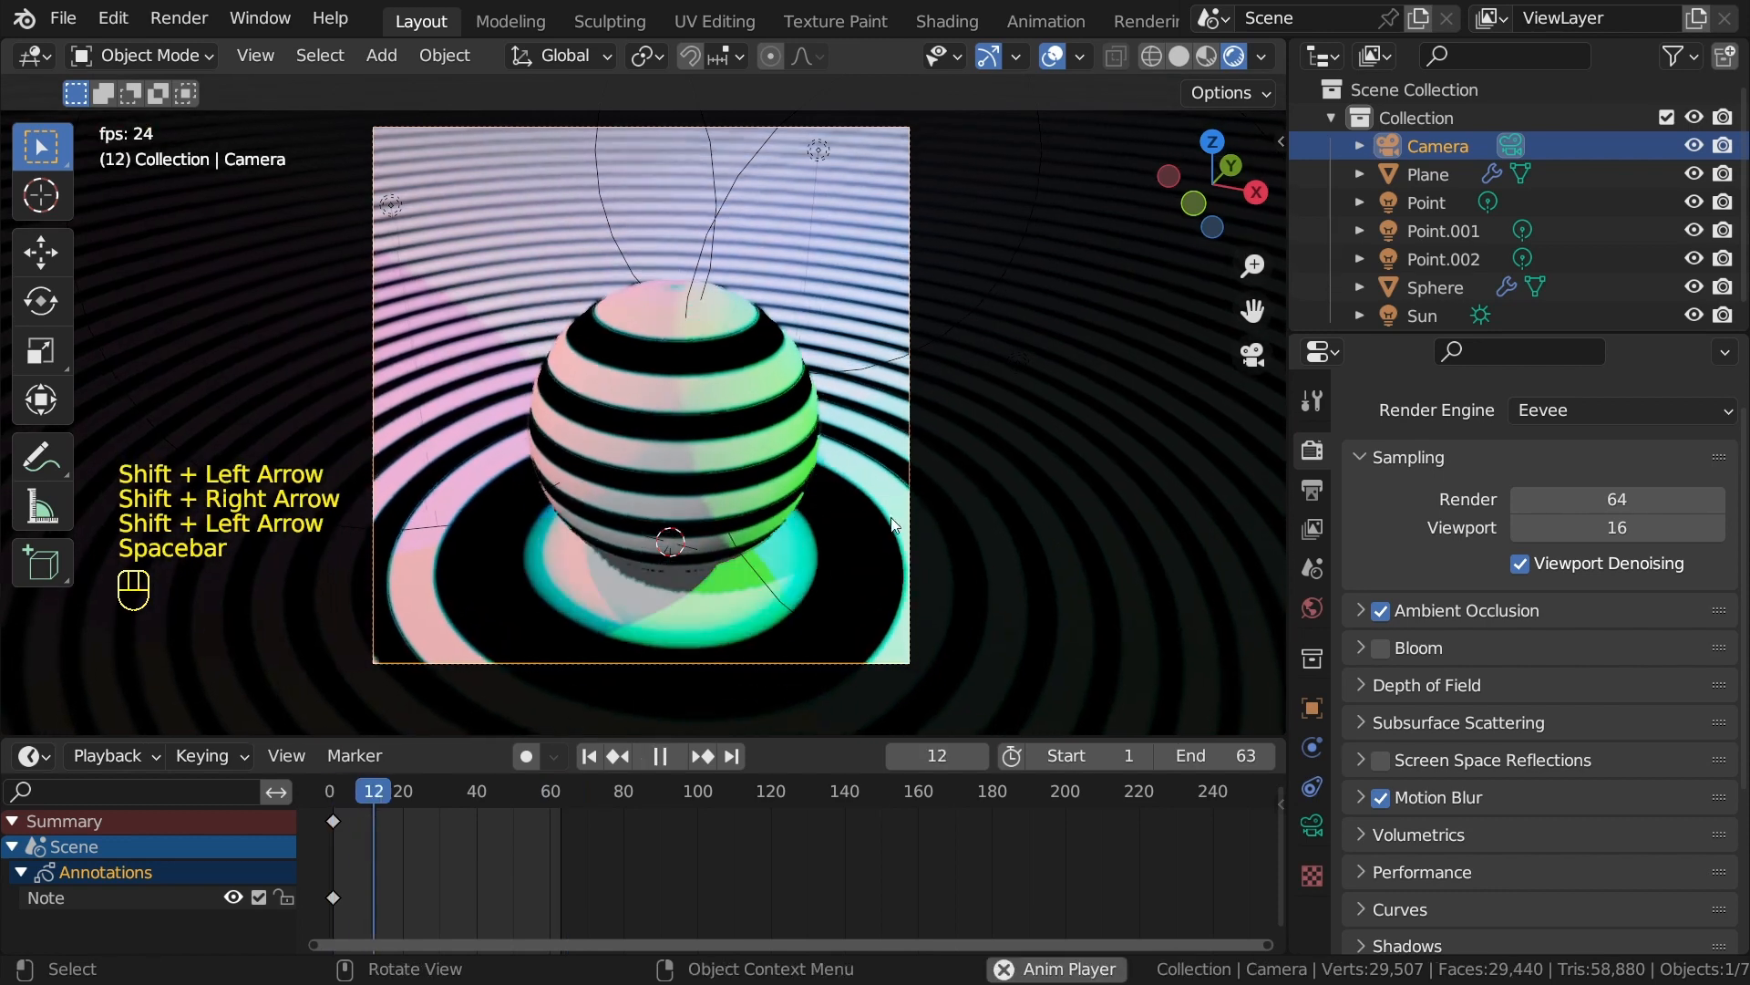
key(shift+alt+z)
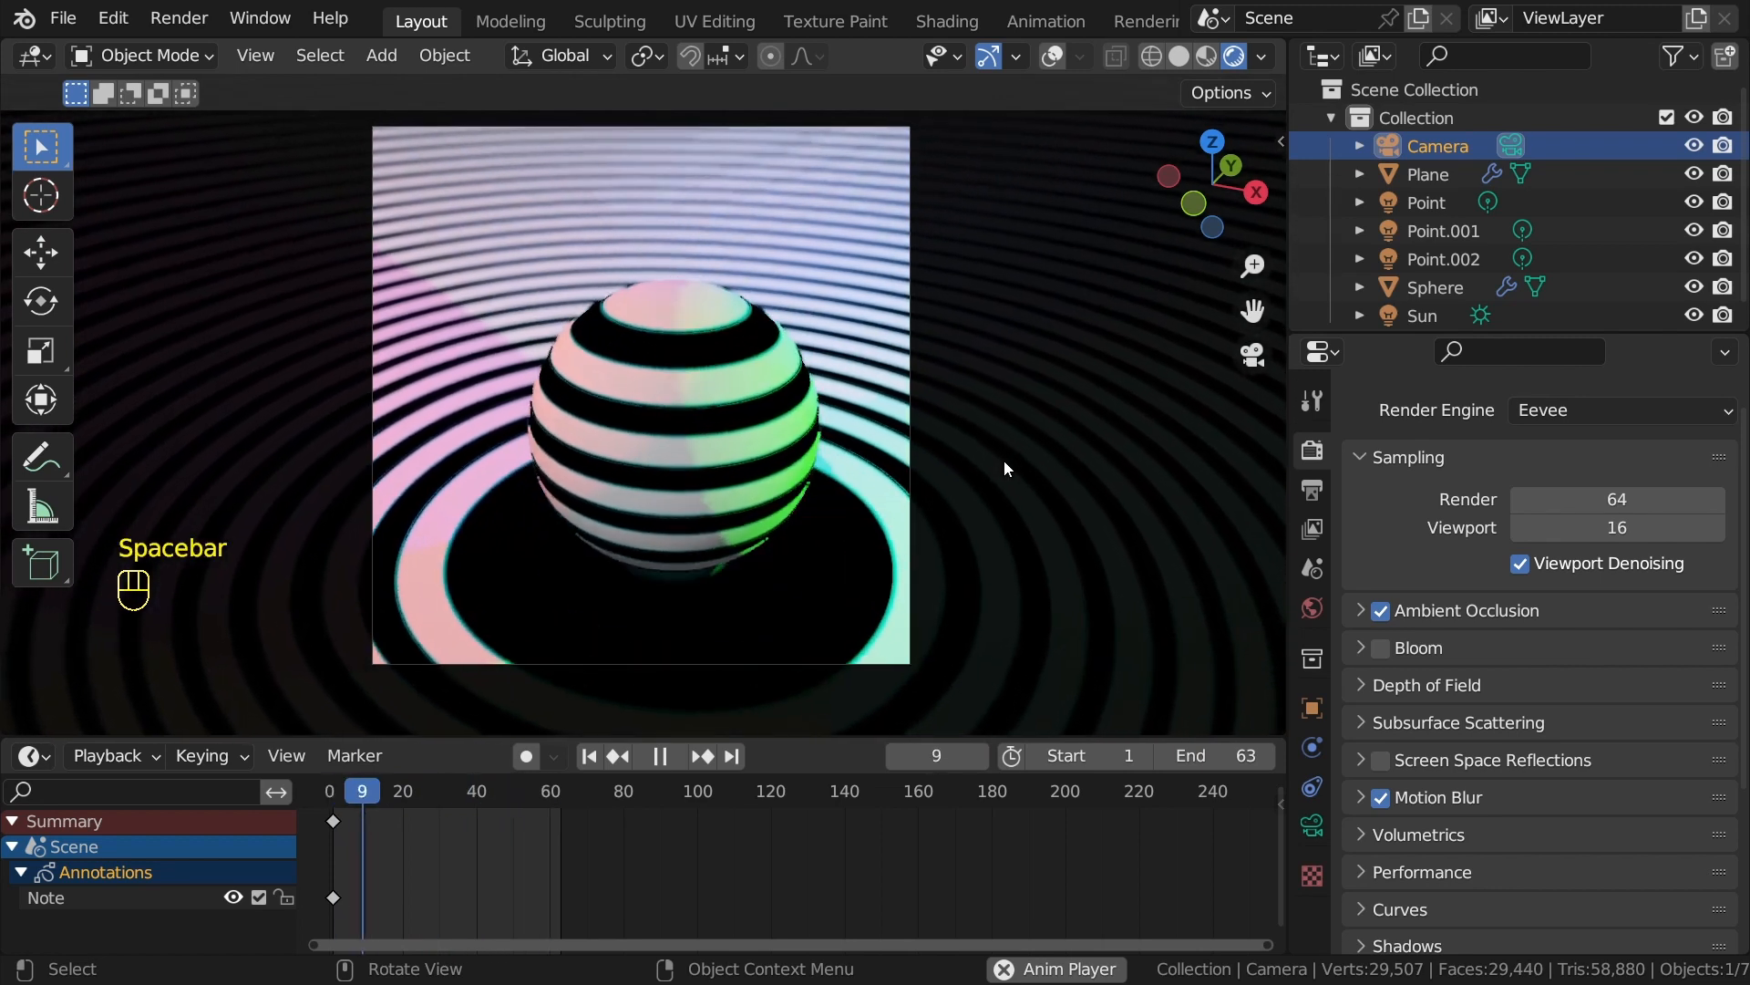
key(space)
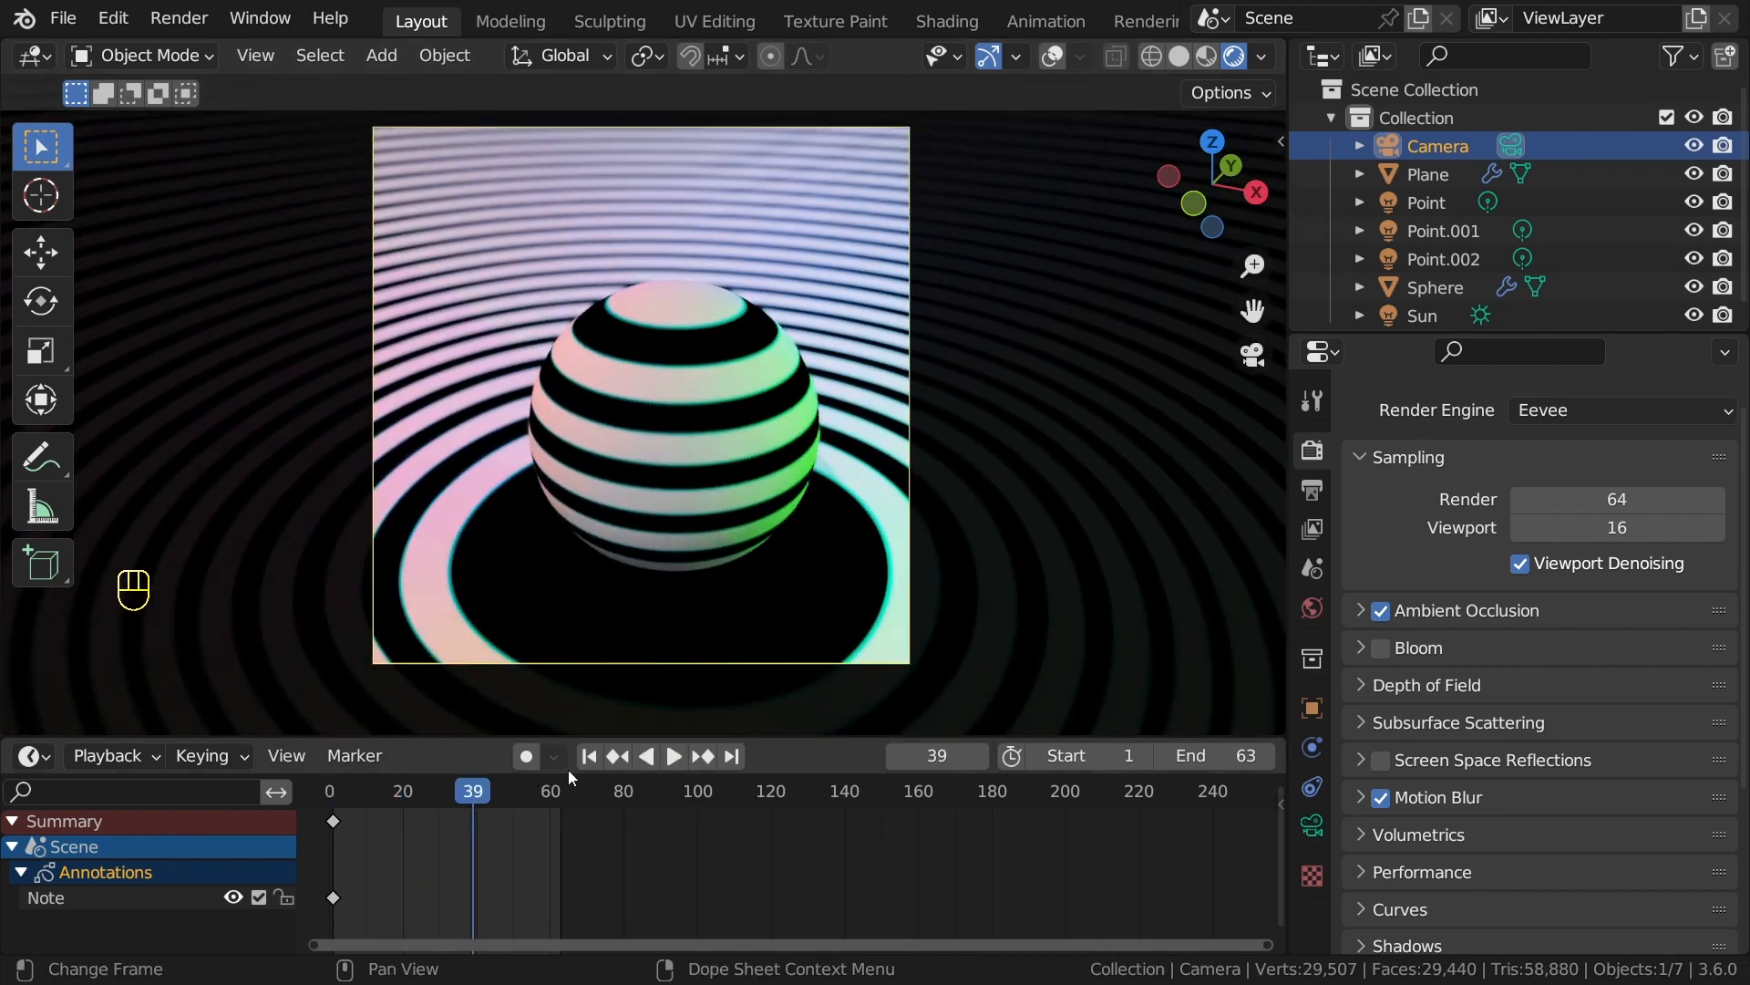
Set the render output path to F:\looping animation\looping video.
click(1321, 484)
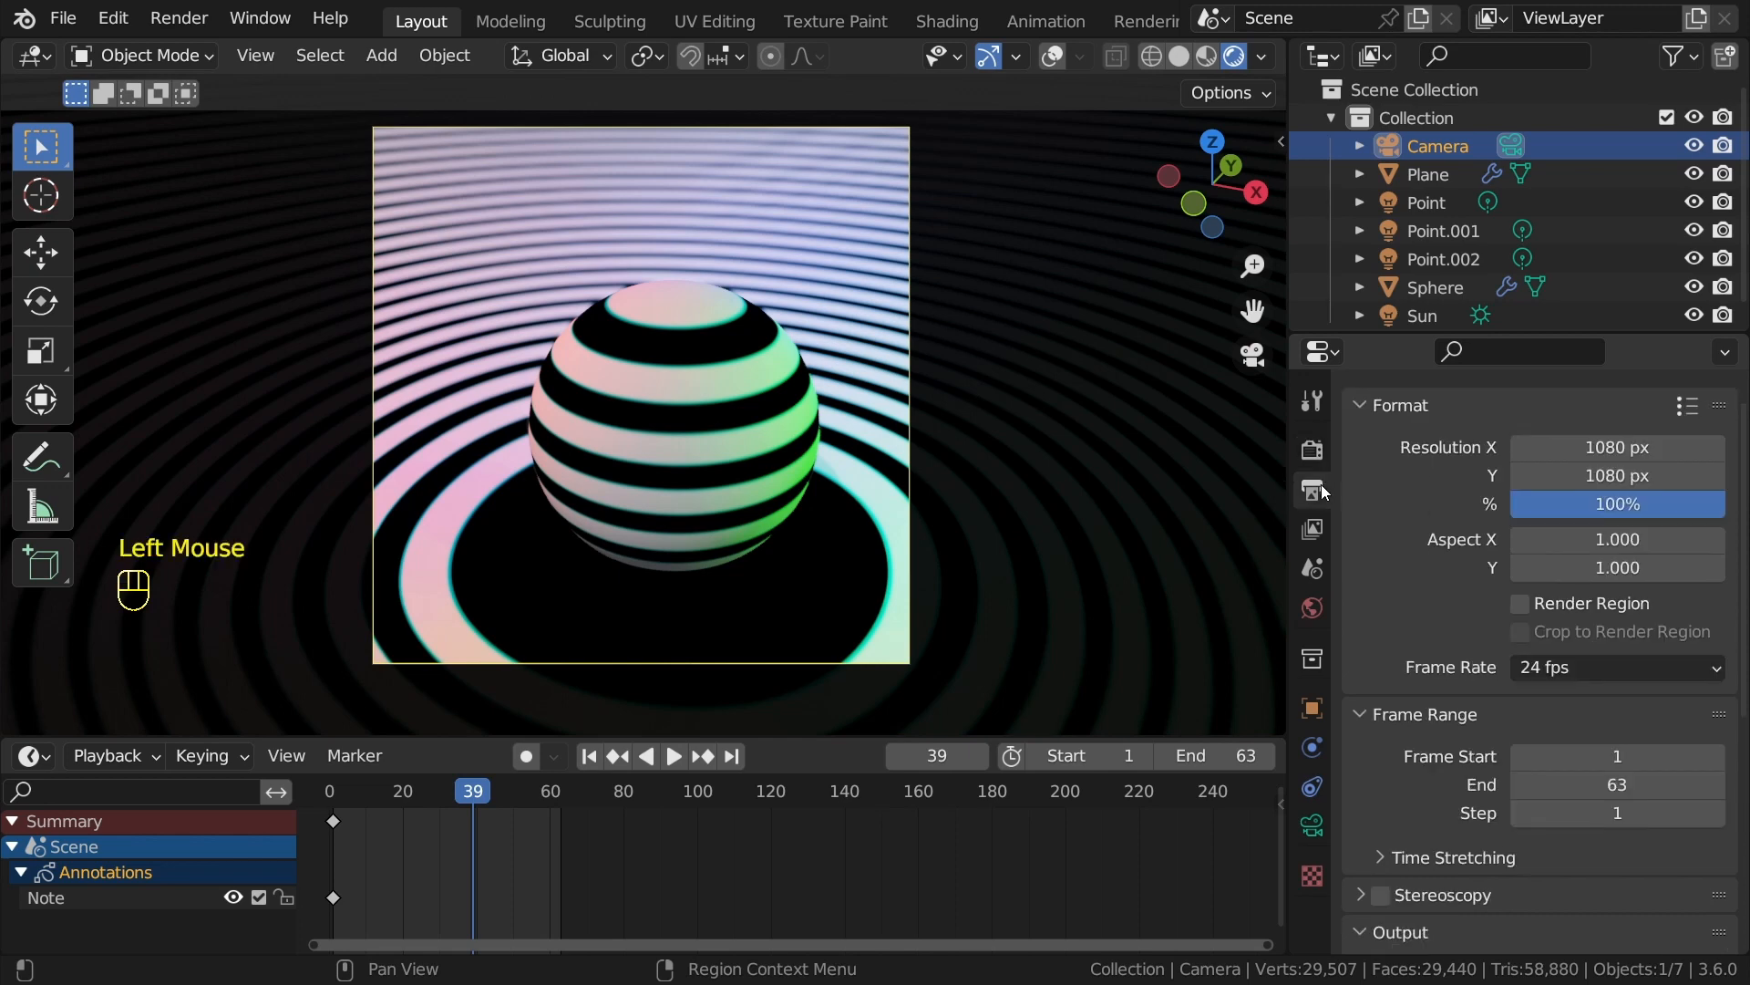
scroll(1550, 620, down, 10)
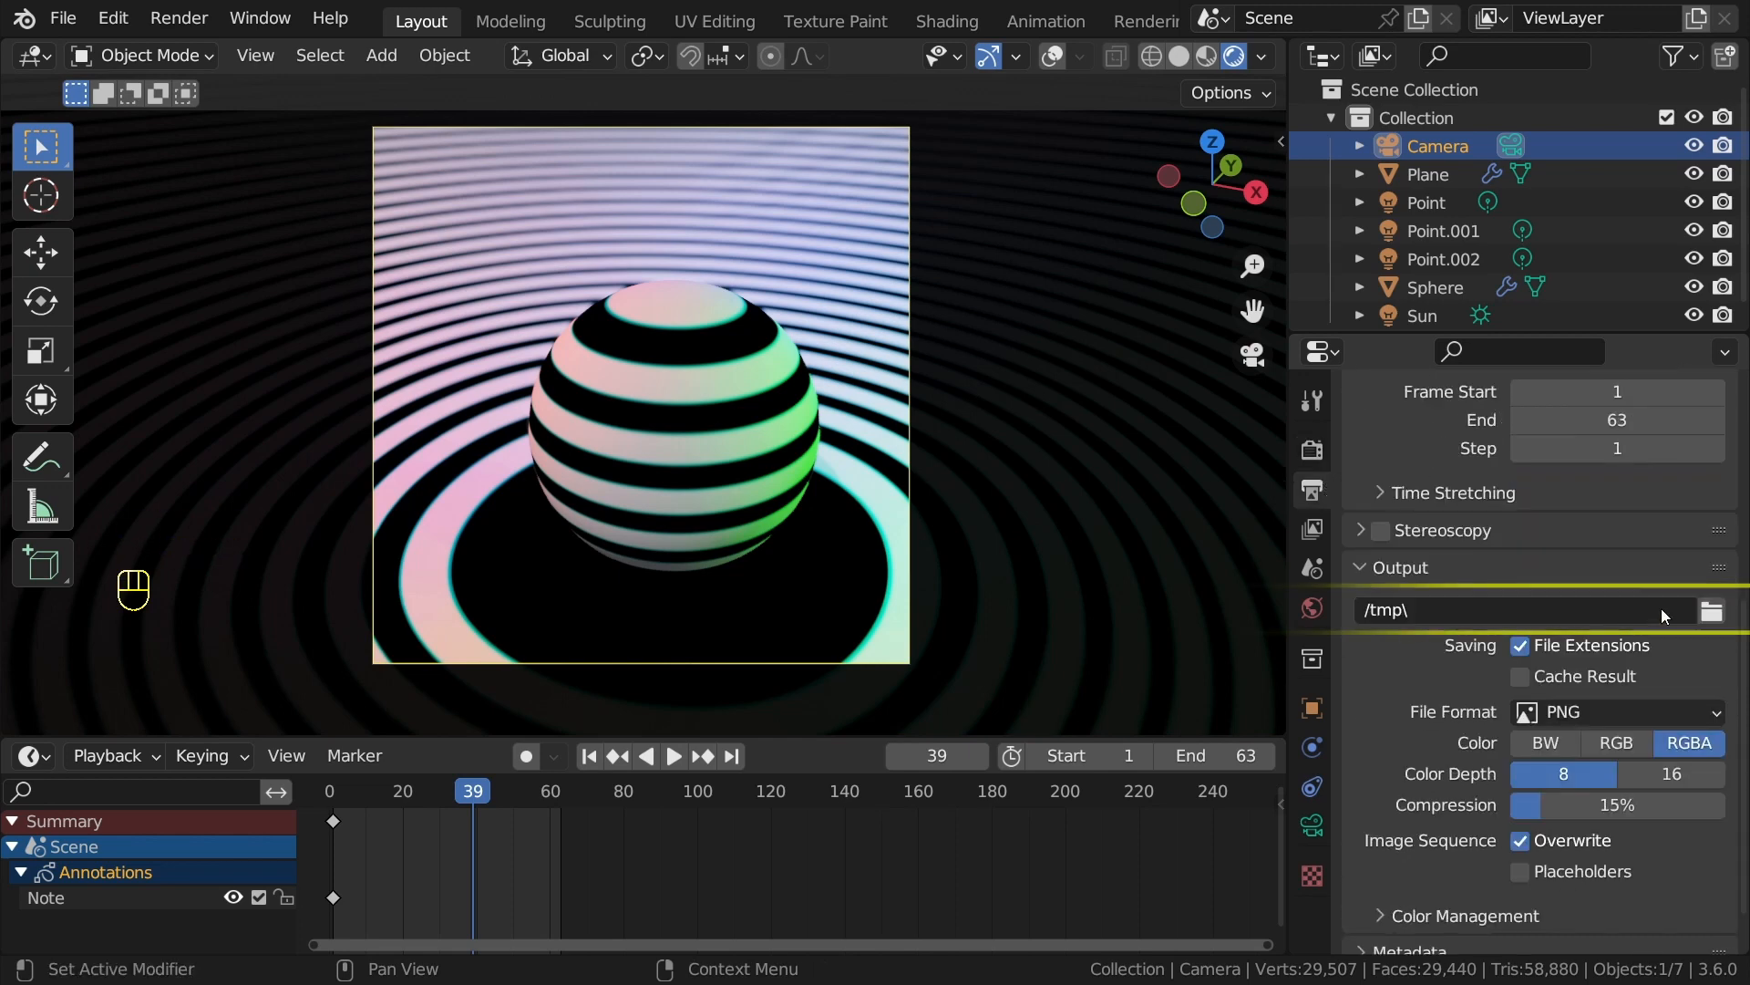
click(1710, 612)
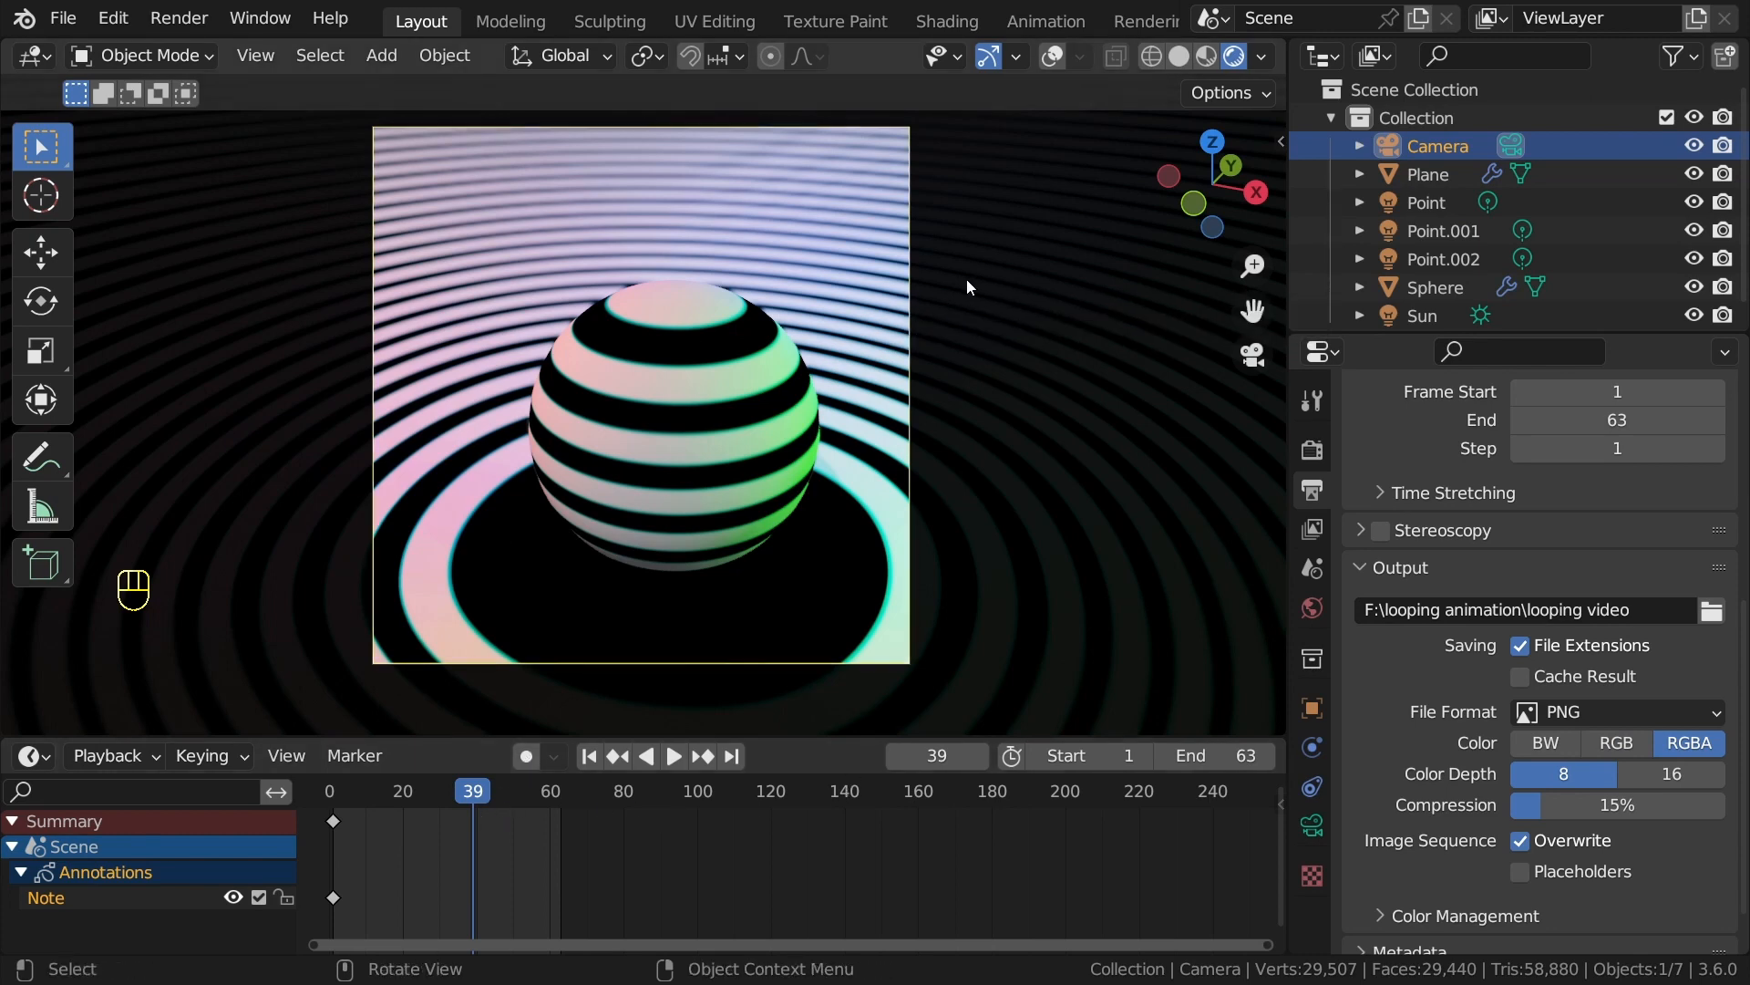
Set the output file format to FFmpeg Video with an MPEG-4 container and render the animation.
click(1647, 703)
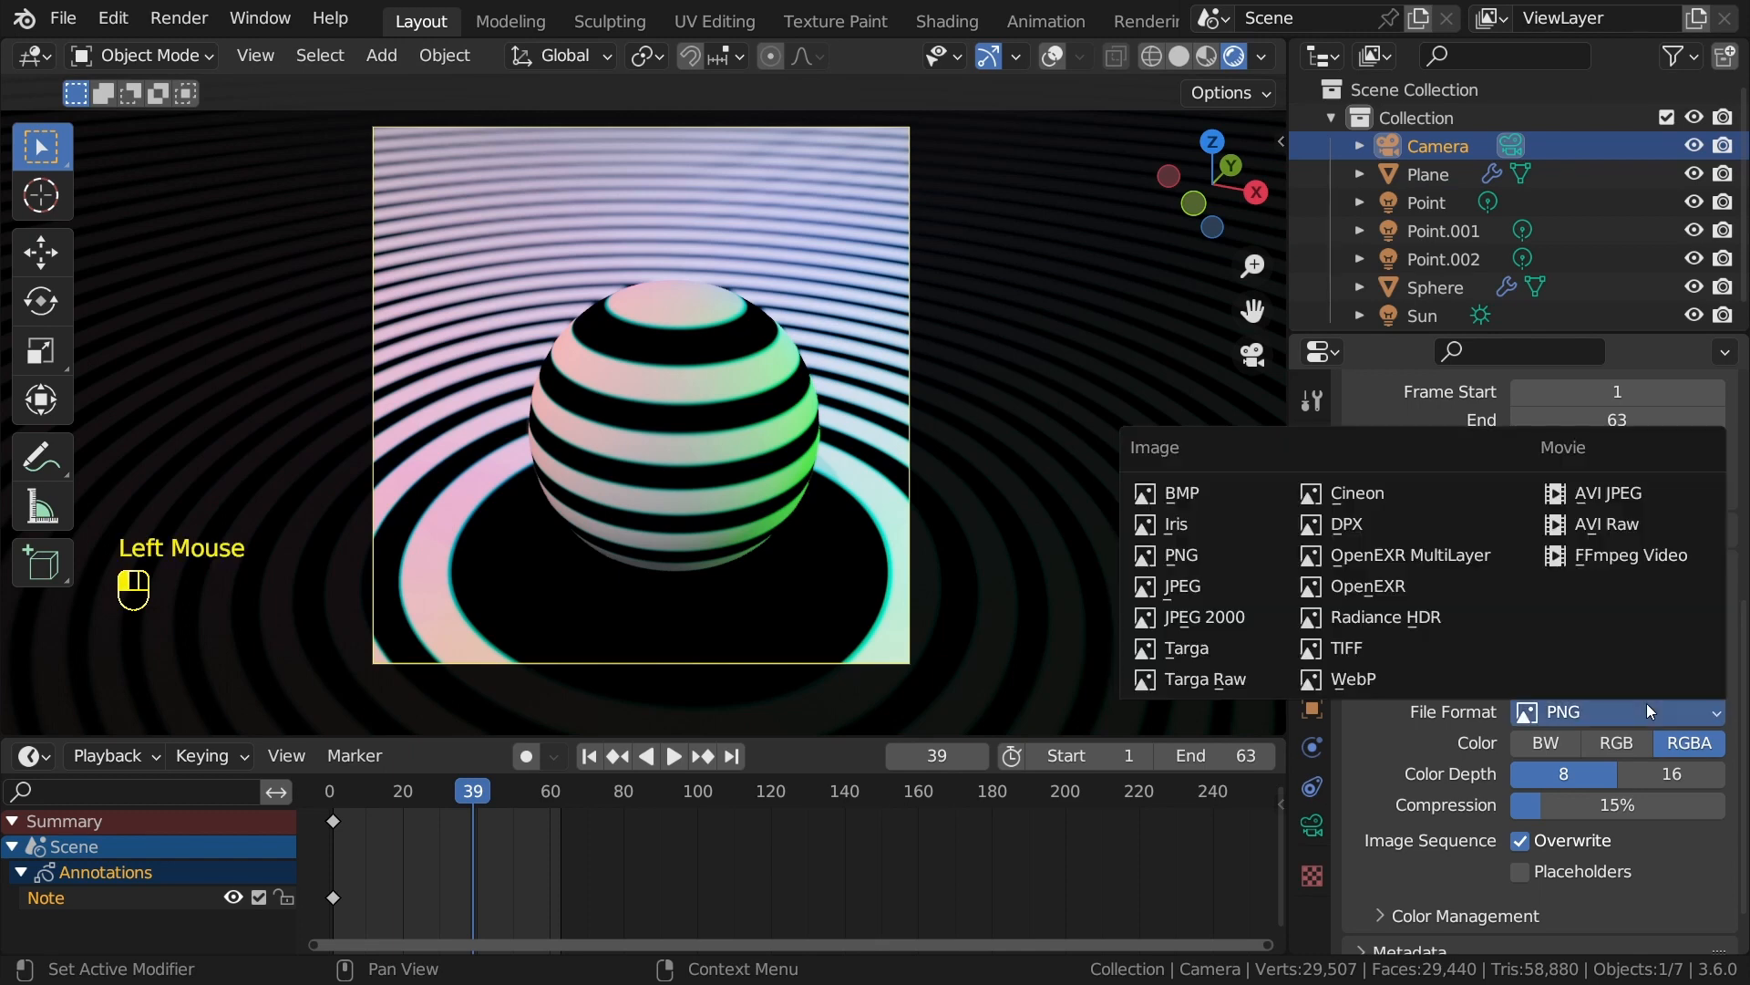
click(1610, 556)
scroll(1599, 563, down, 3)
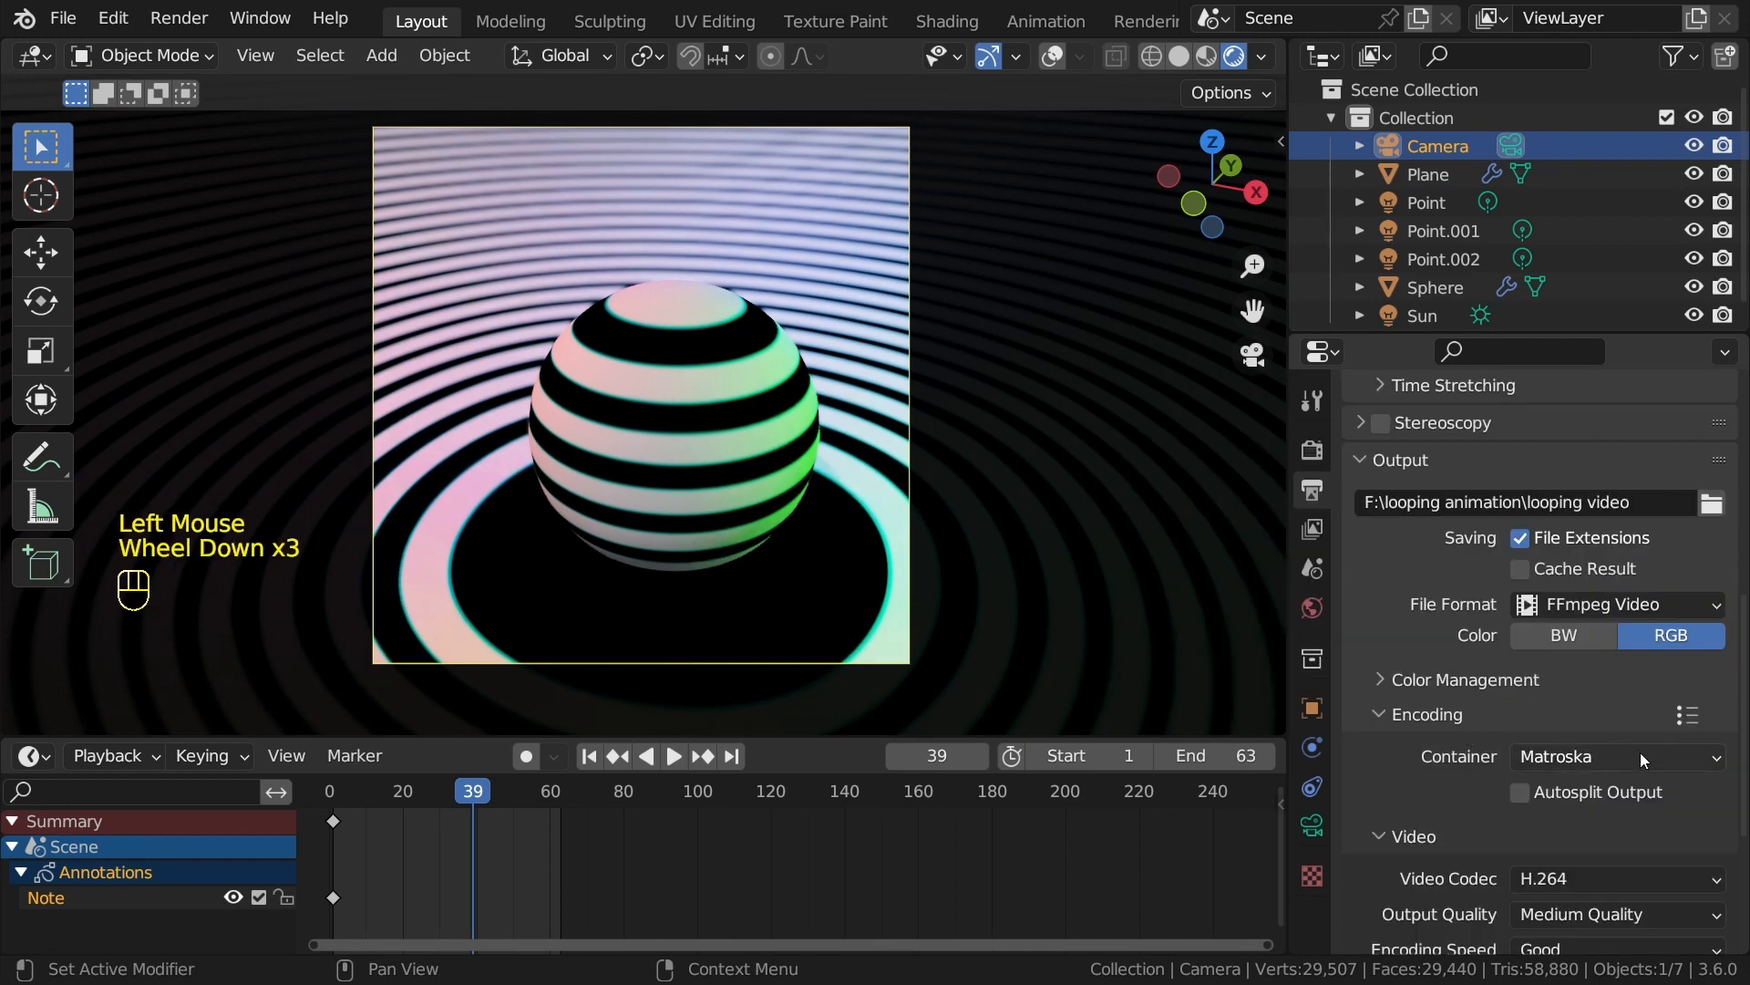
click(1577, 756)
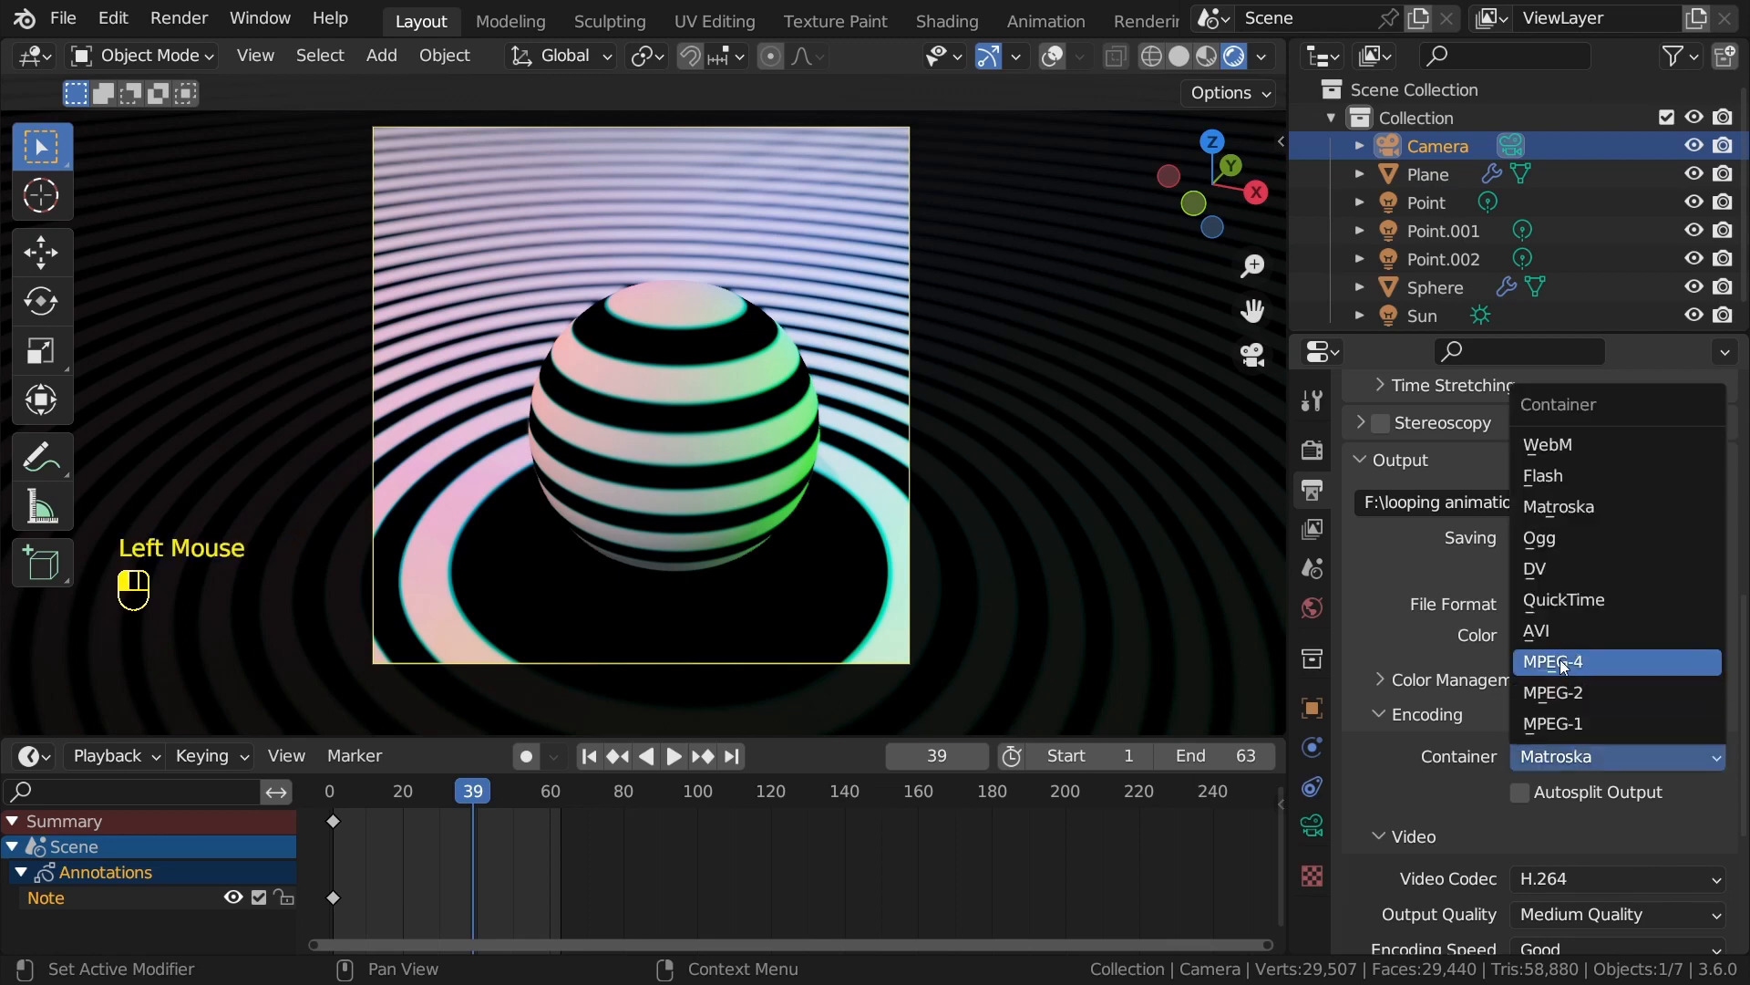
click(1583, 662)
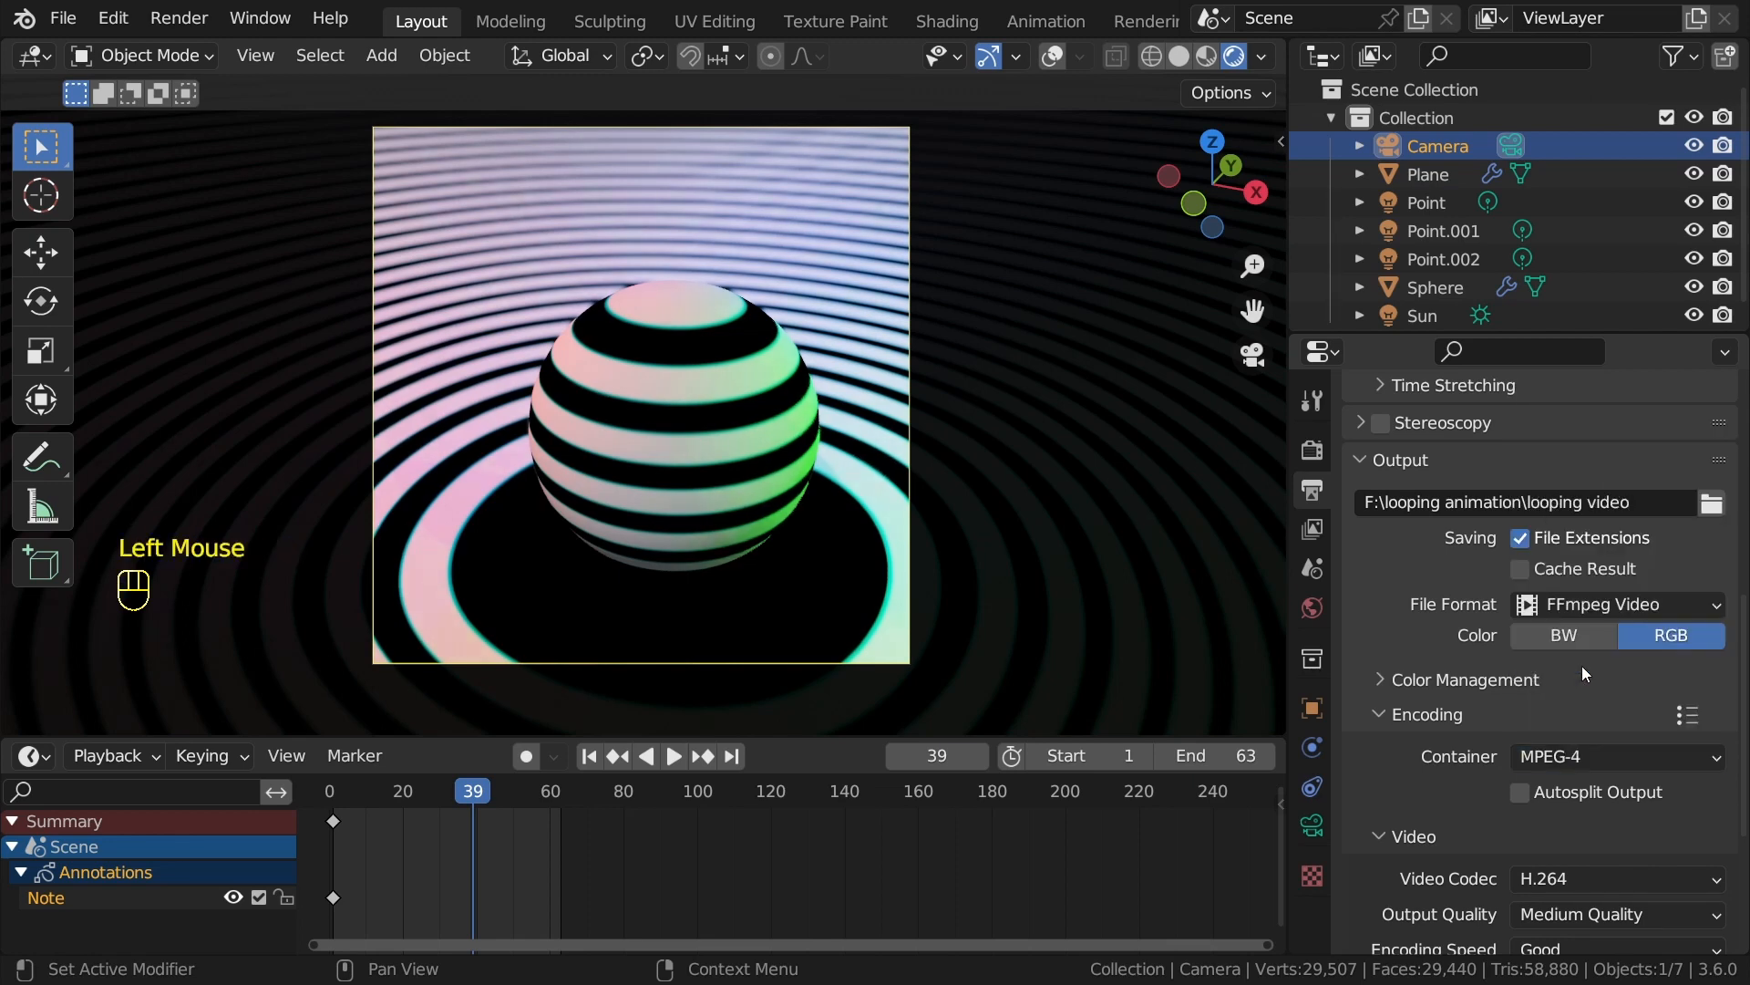
click(201, 15)
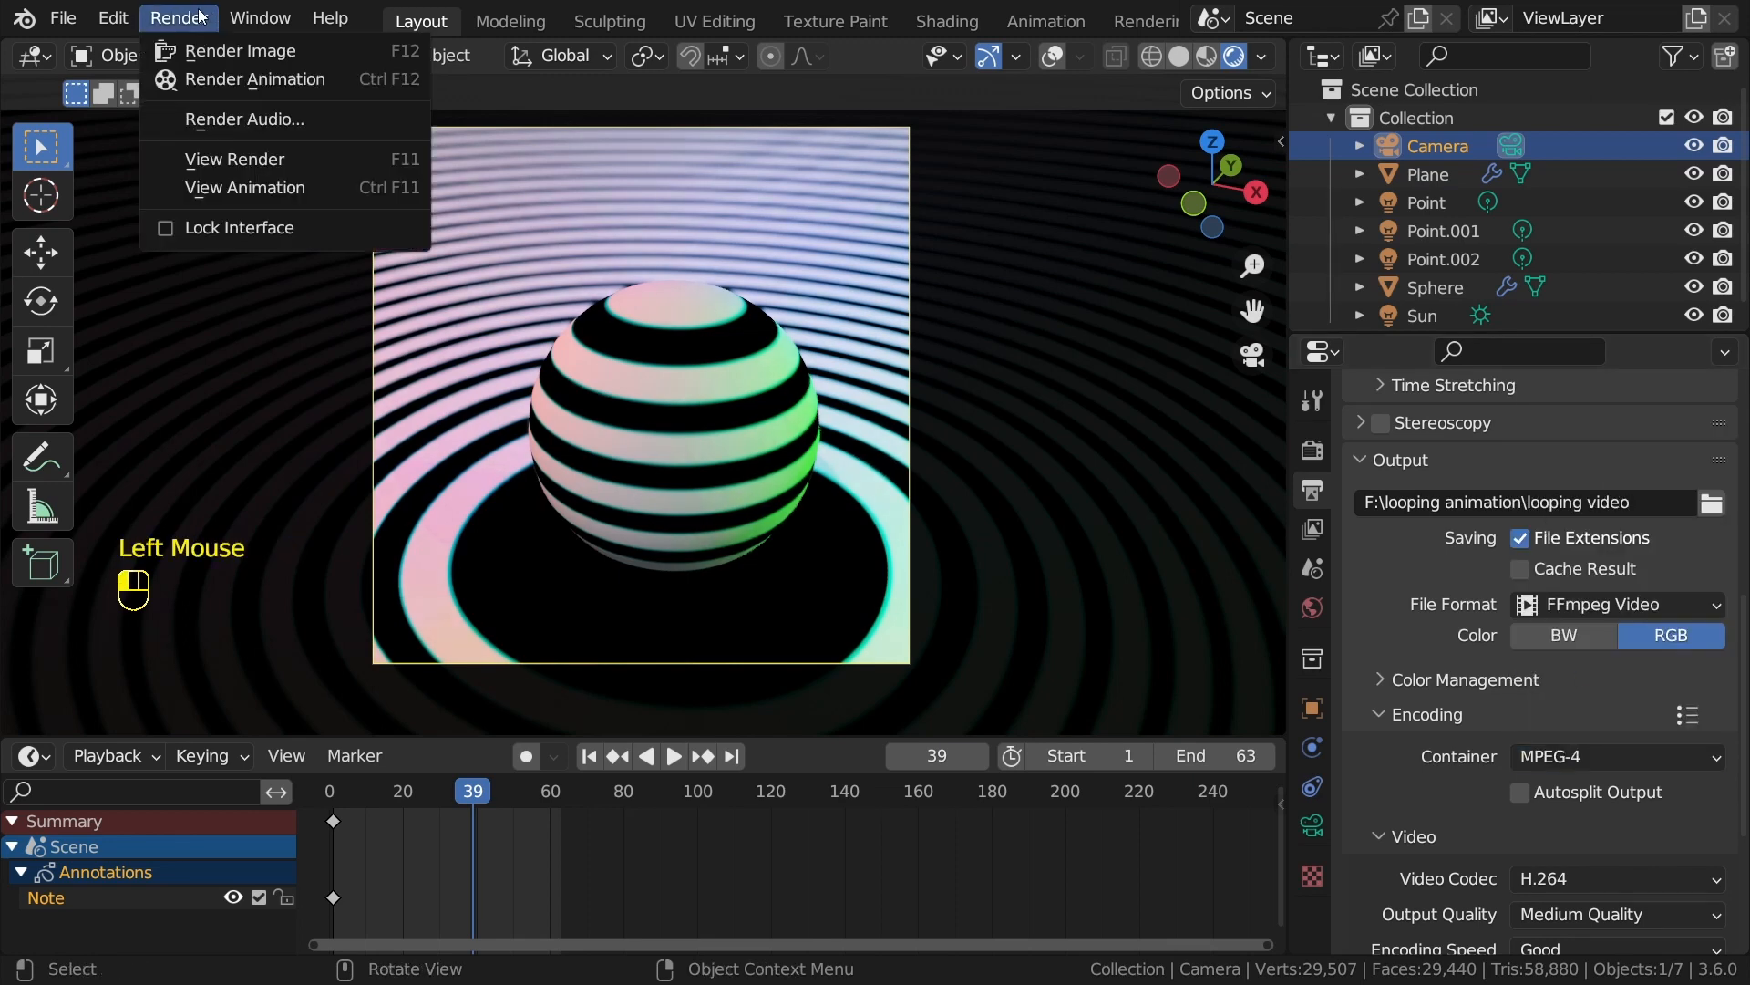
click(239, 79)
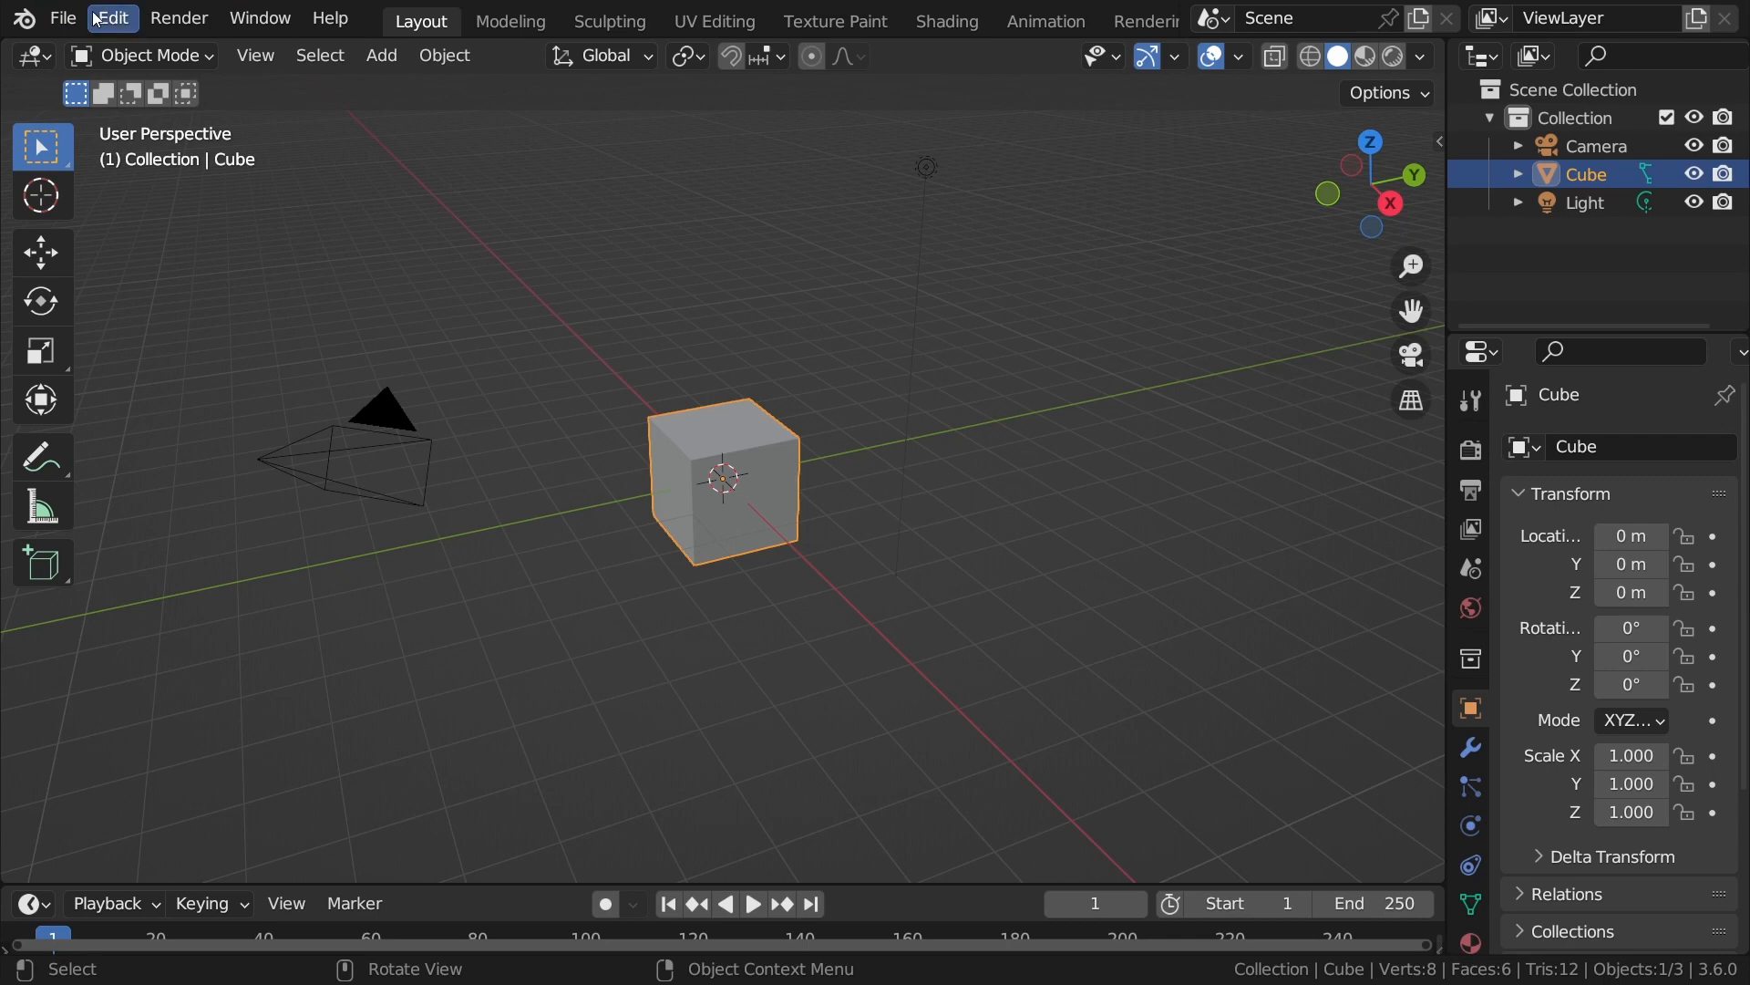
Create a new file from the Video Editing template.
click(63, 18)
mouse_move(121, 49)
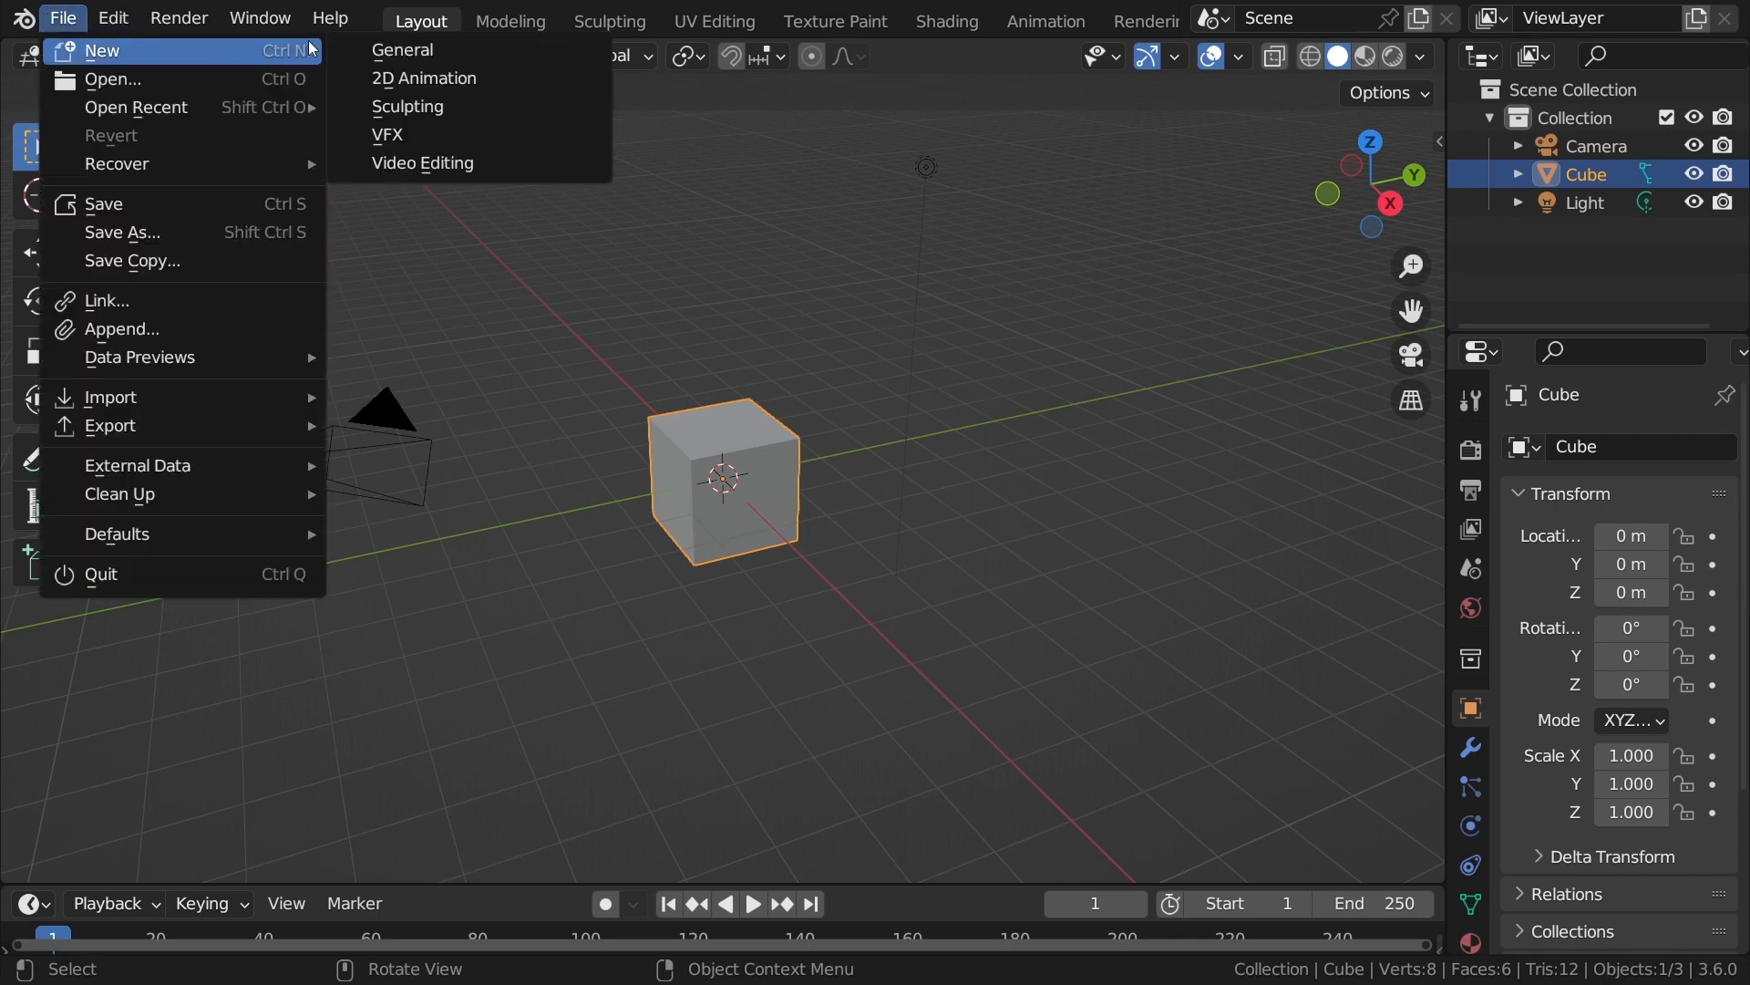
click(429, 162)
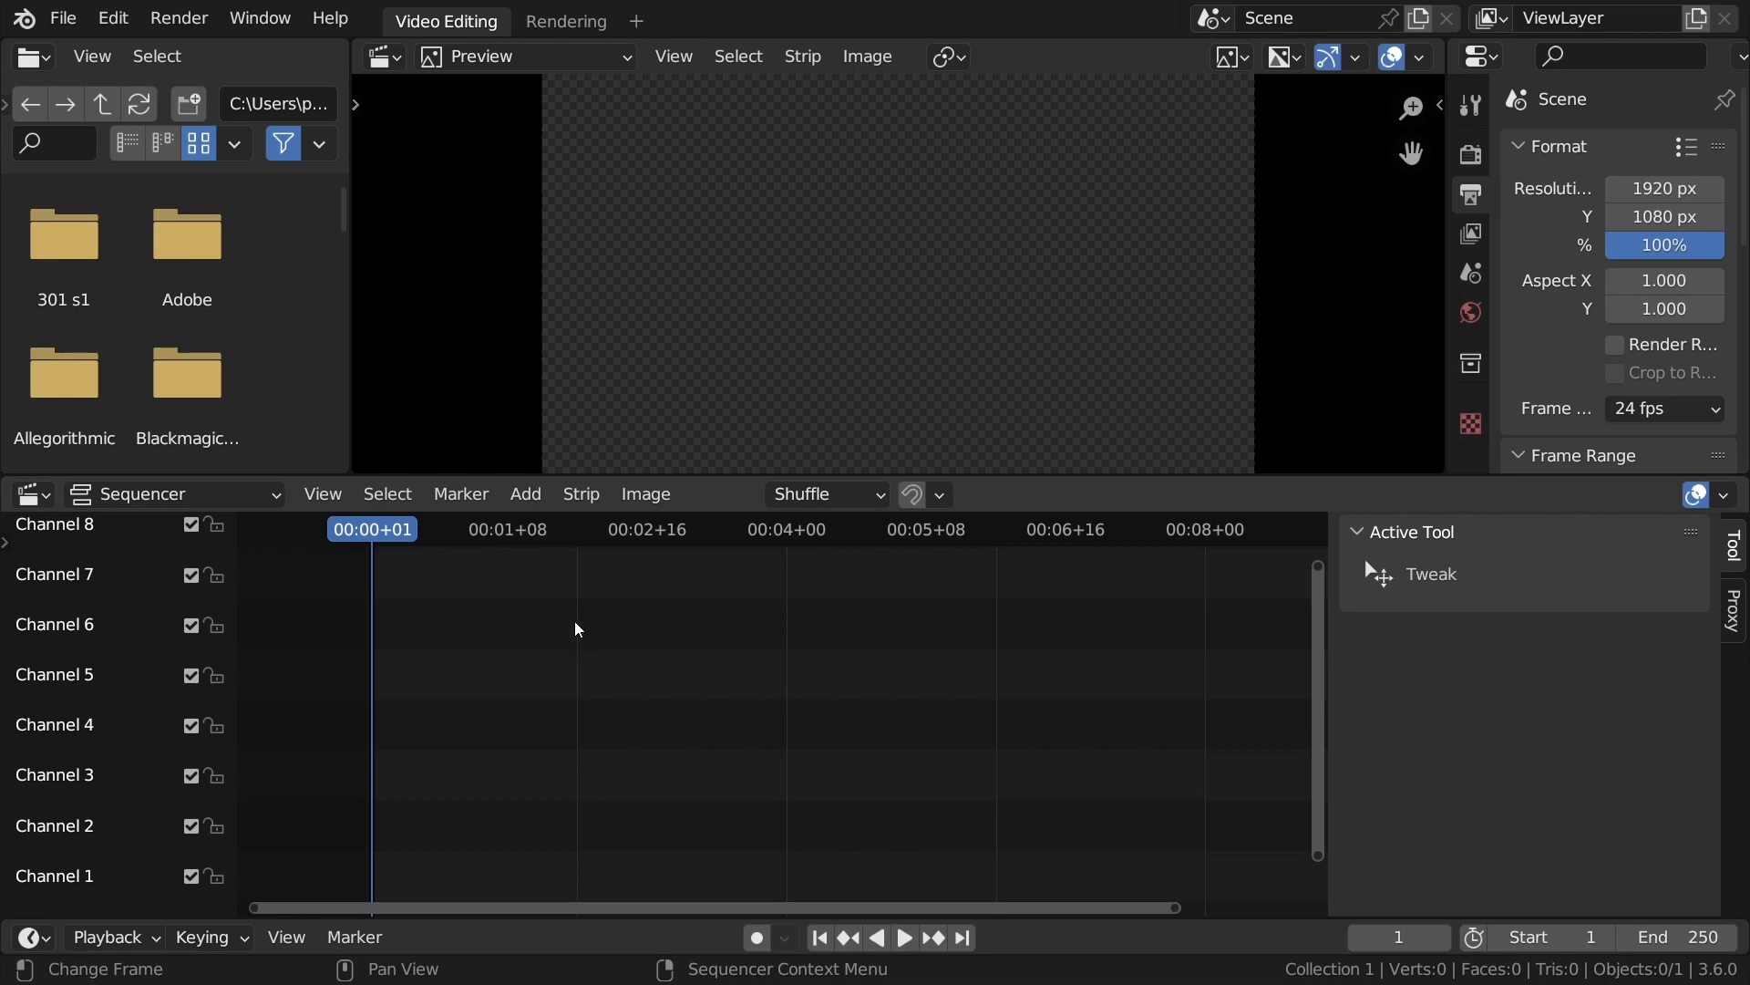
key(shift+a)
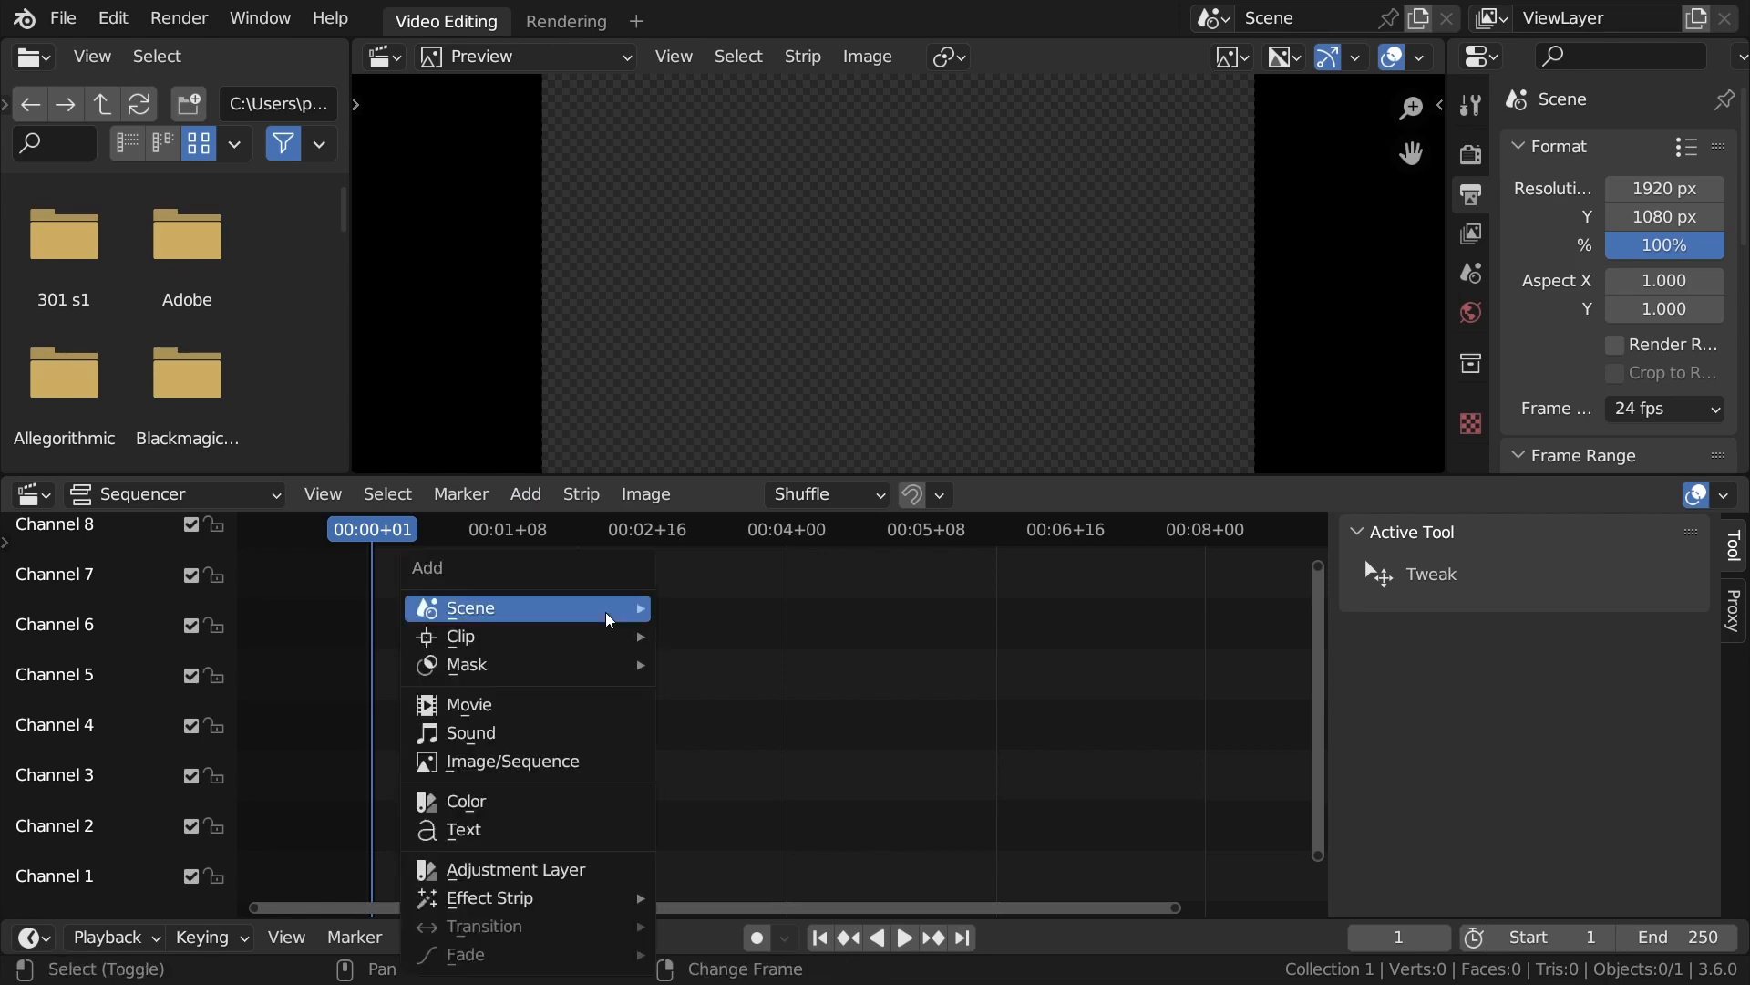
click(507, 700)
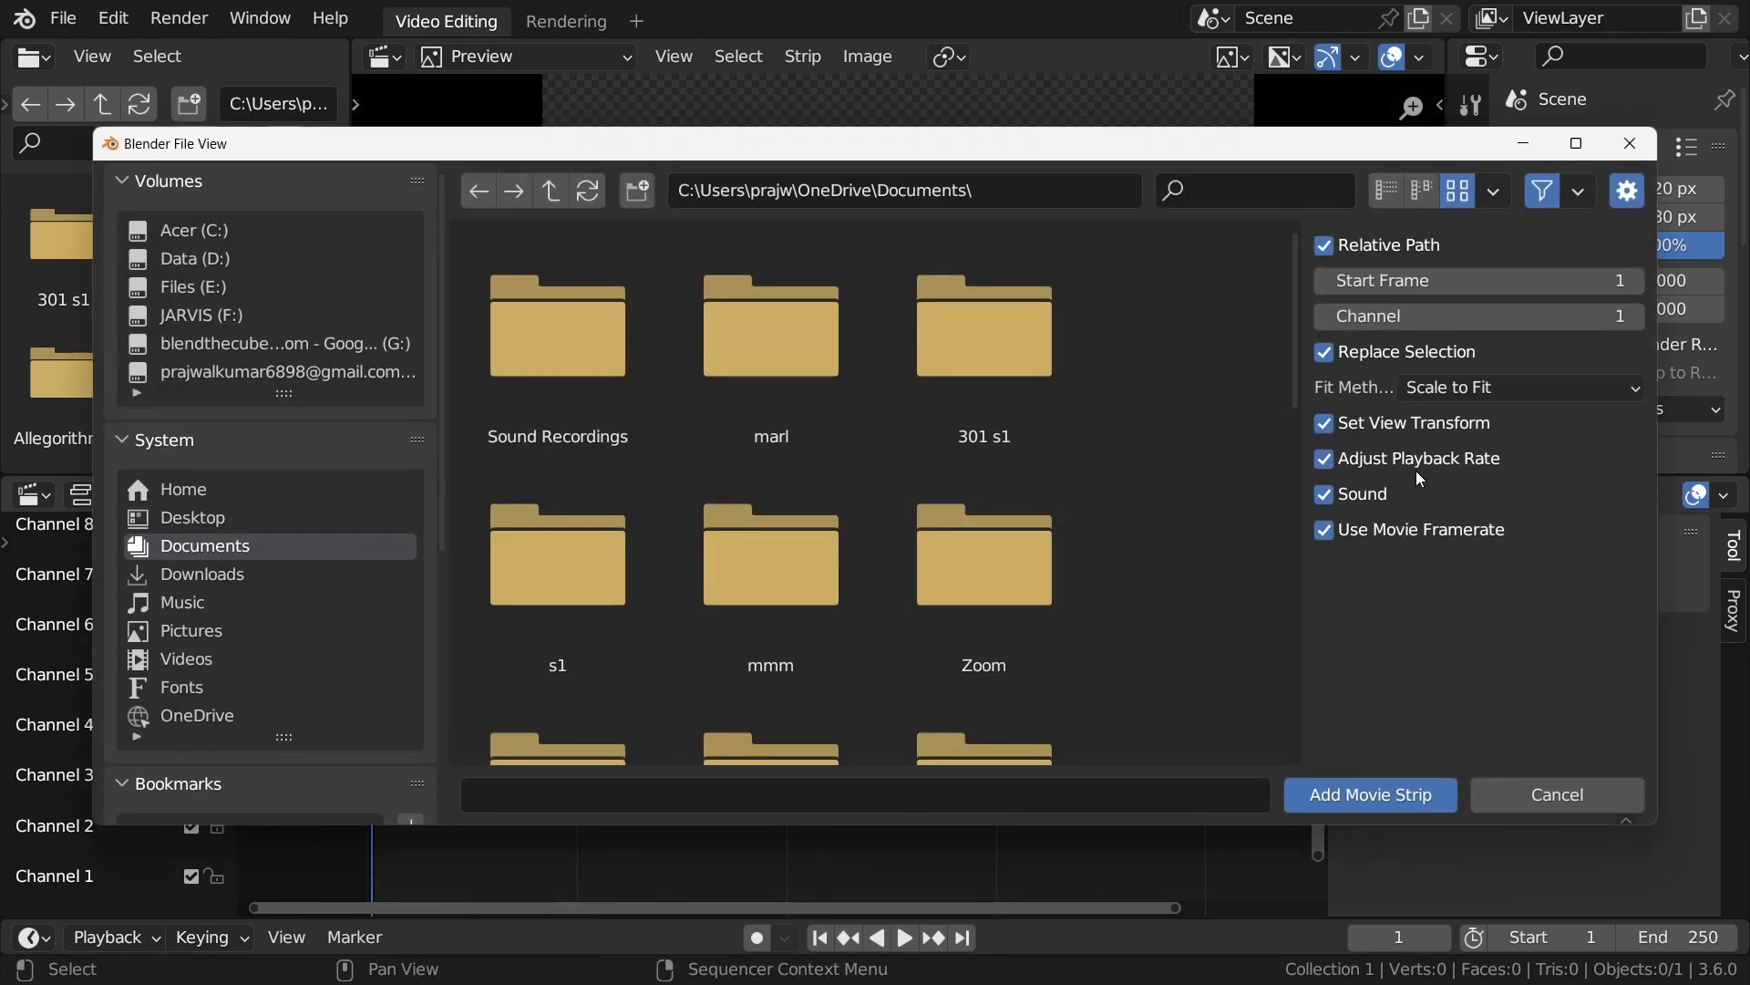
click(1592, 807)
Add looping video0001-0063.mp4 from F:\looping animation as a movie strip at frame 1 on channel 1.
key(shift+a)
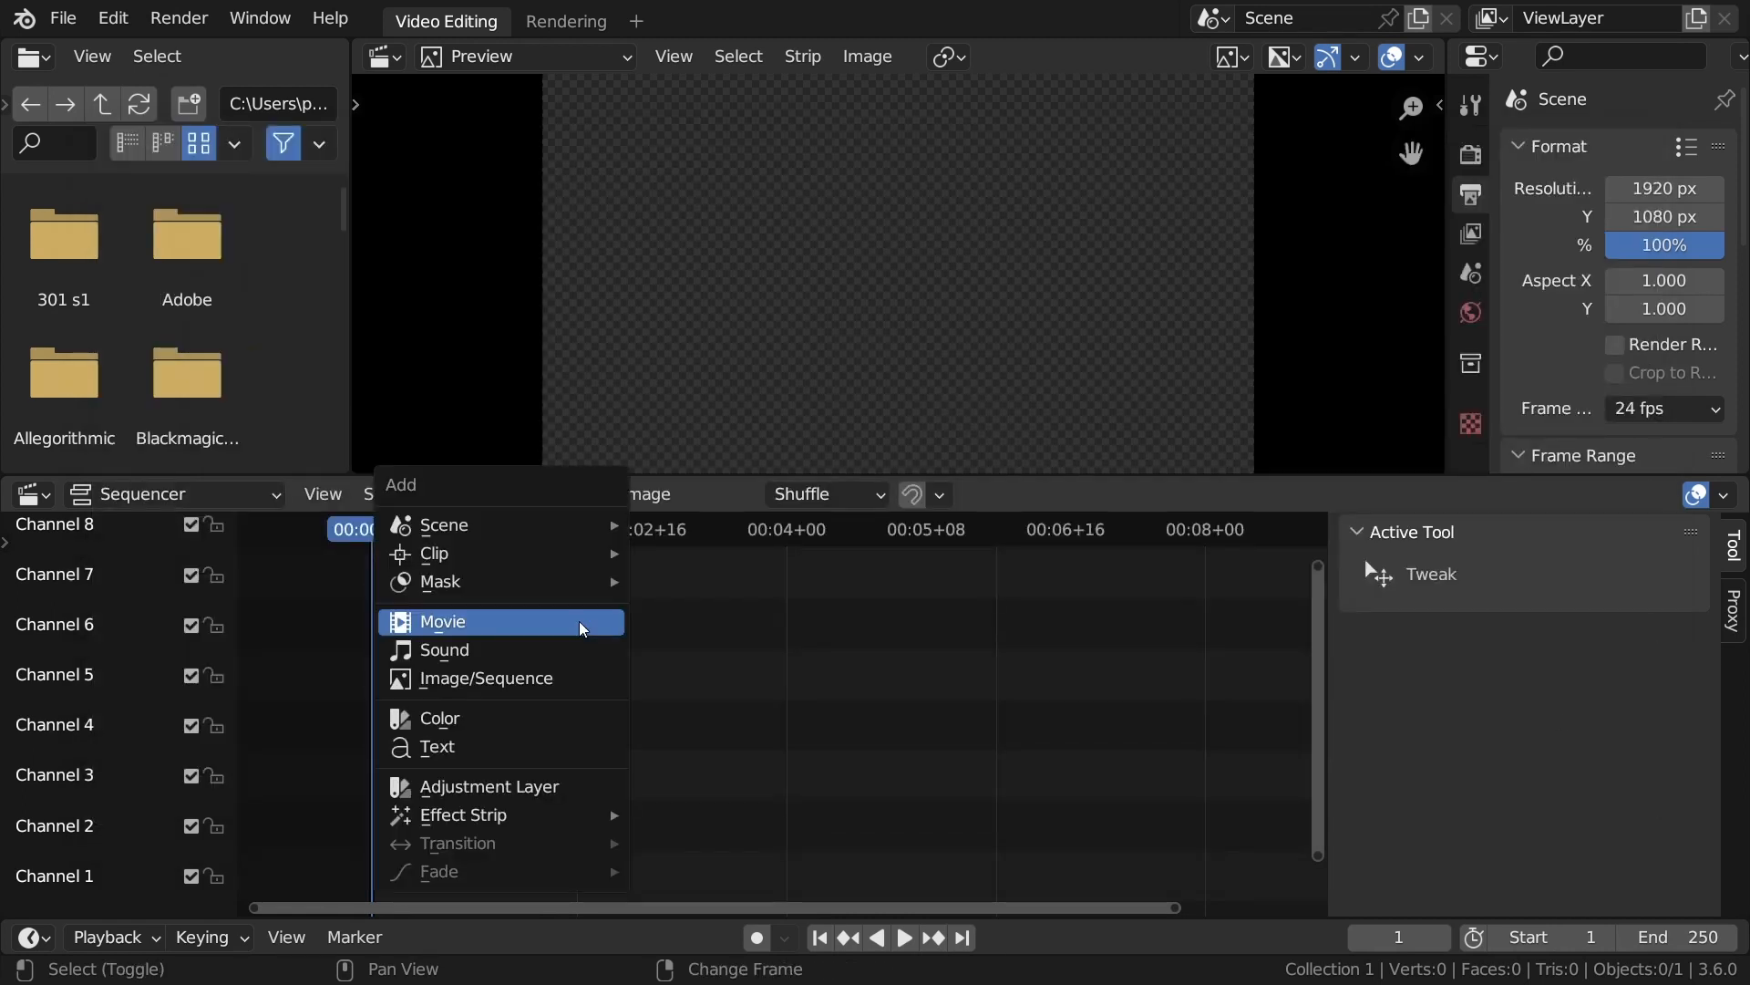
click(460, 624)
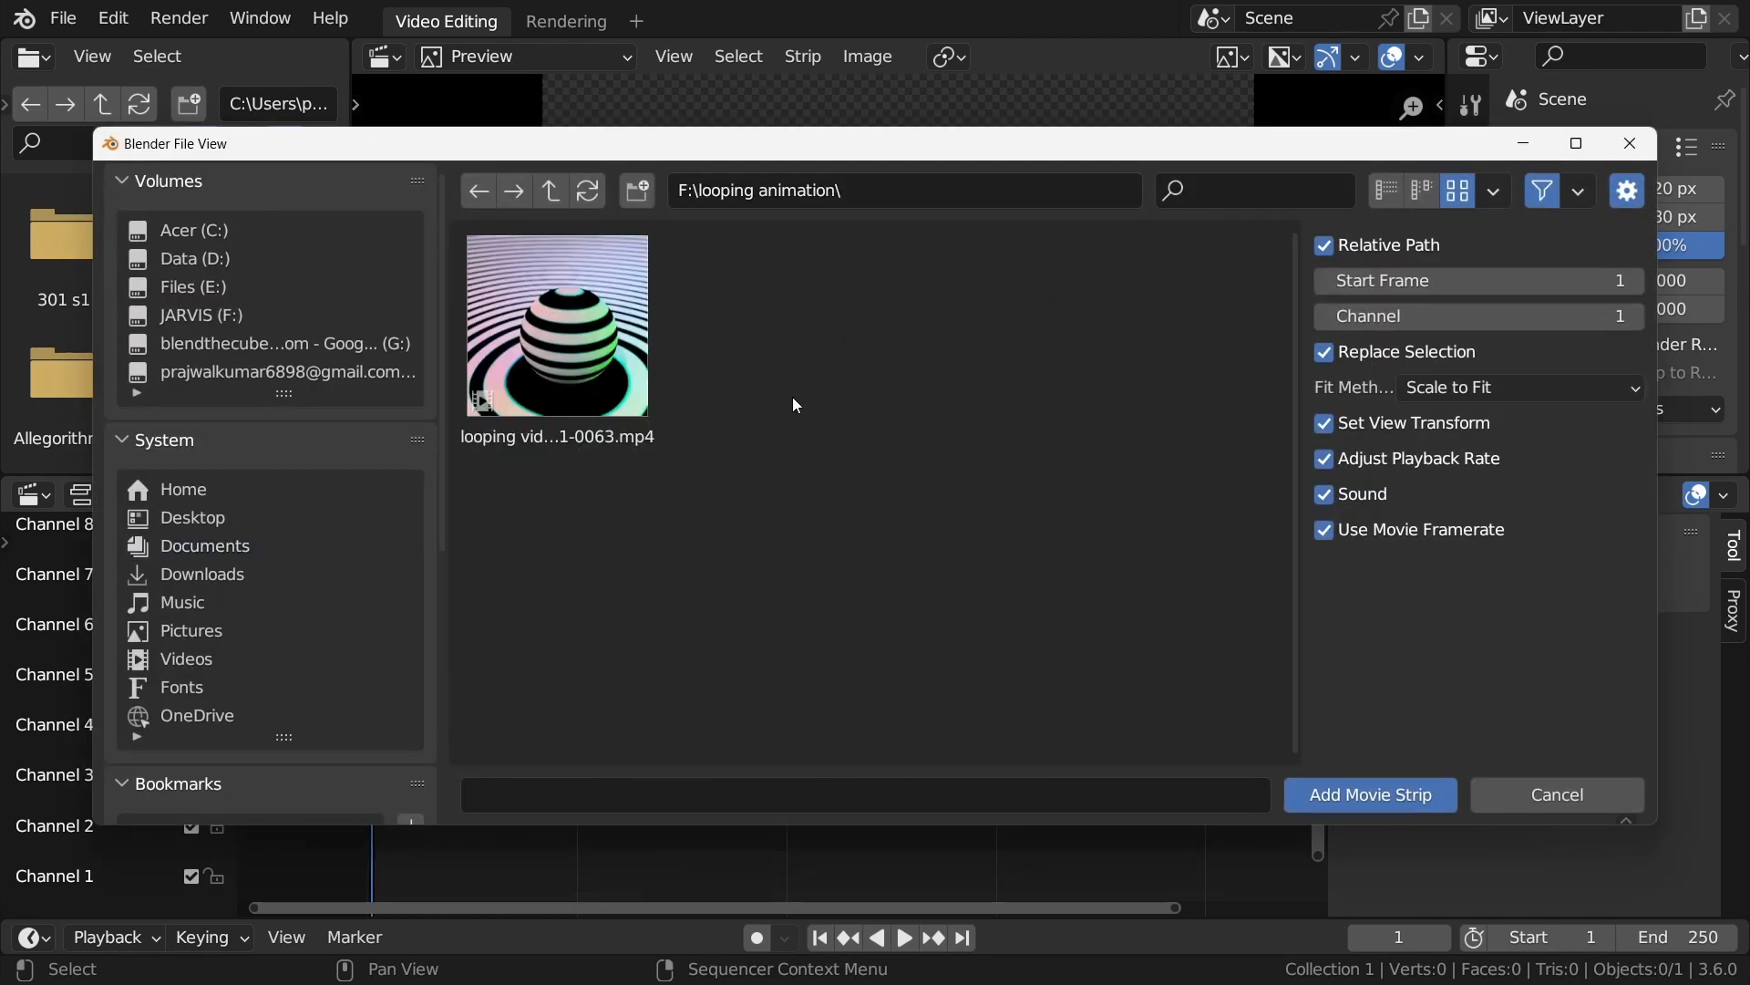
click(571, 321)
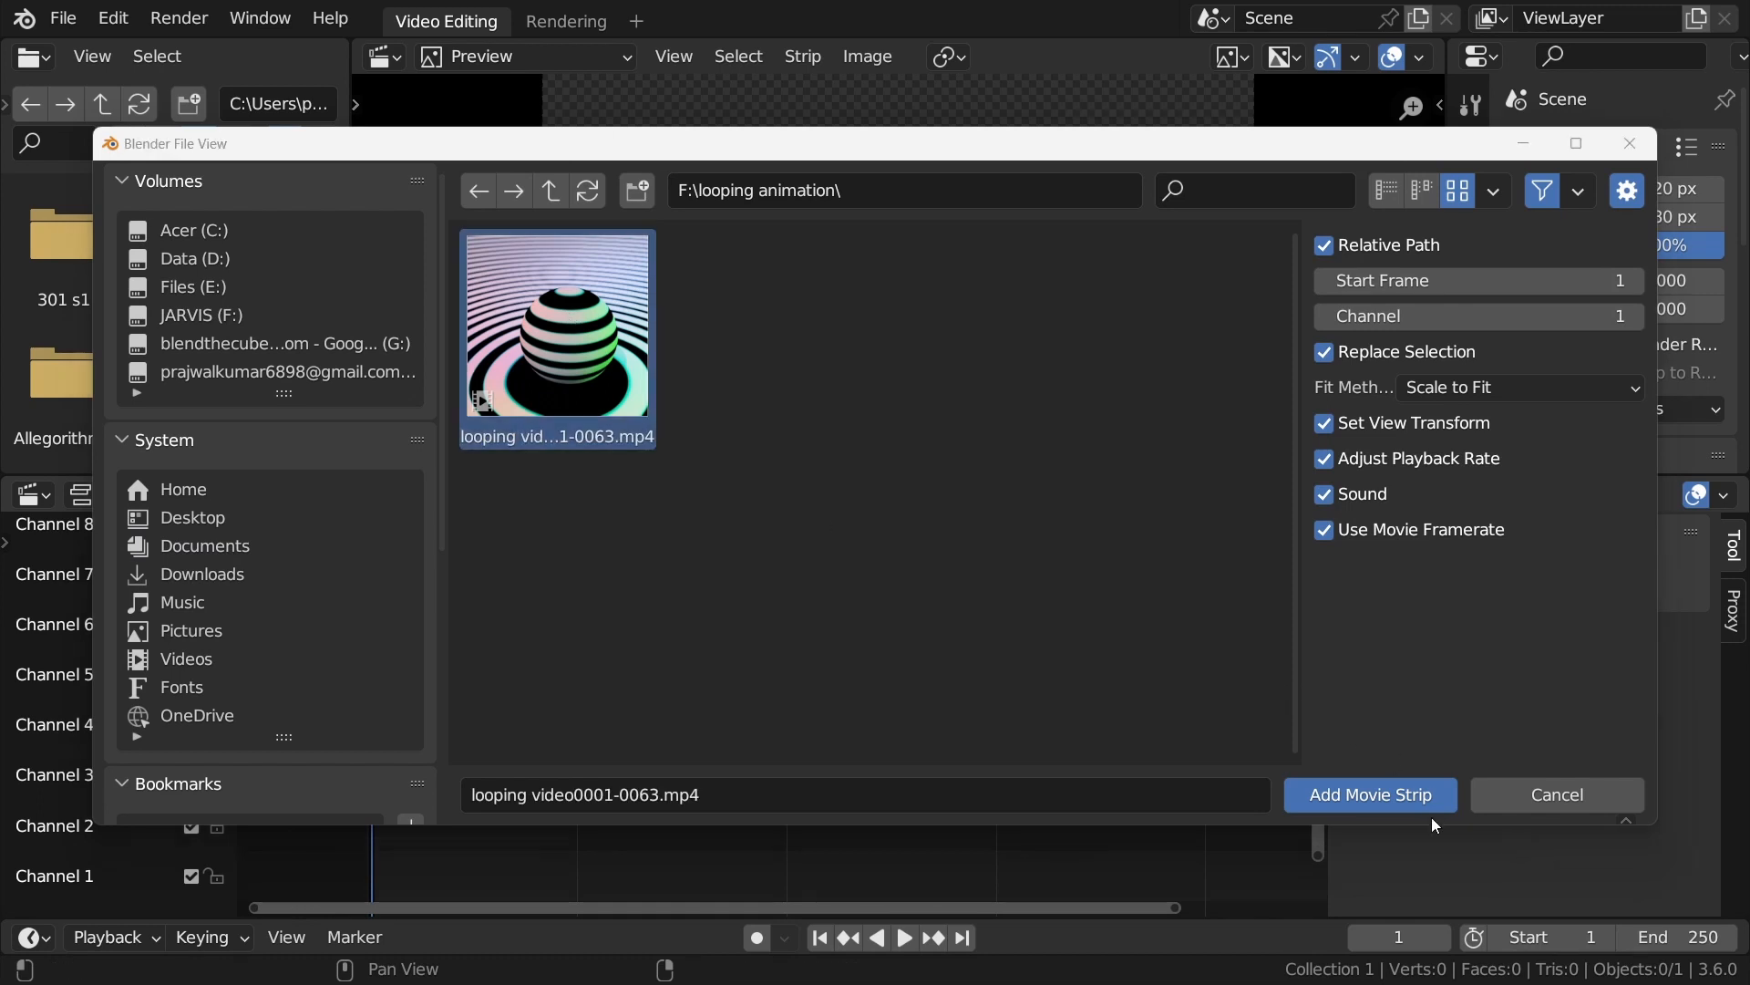
click(1322, 794)
Widen the scene properties area and set the horizontal output resolution to 1080 px.
drag(1450, 274, 1288, 273)
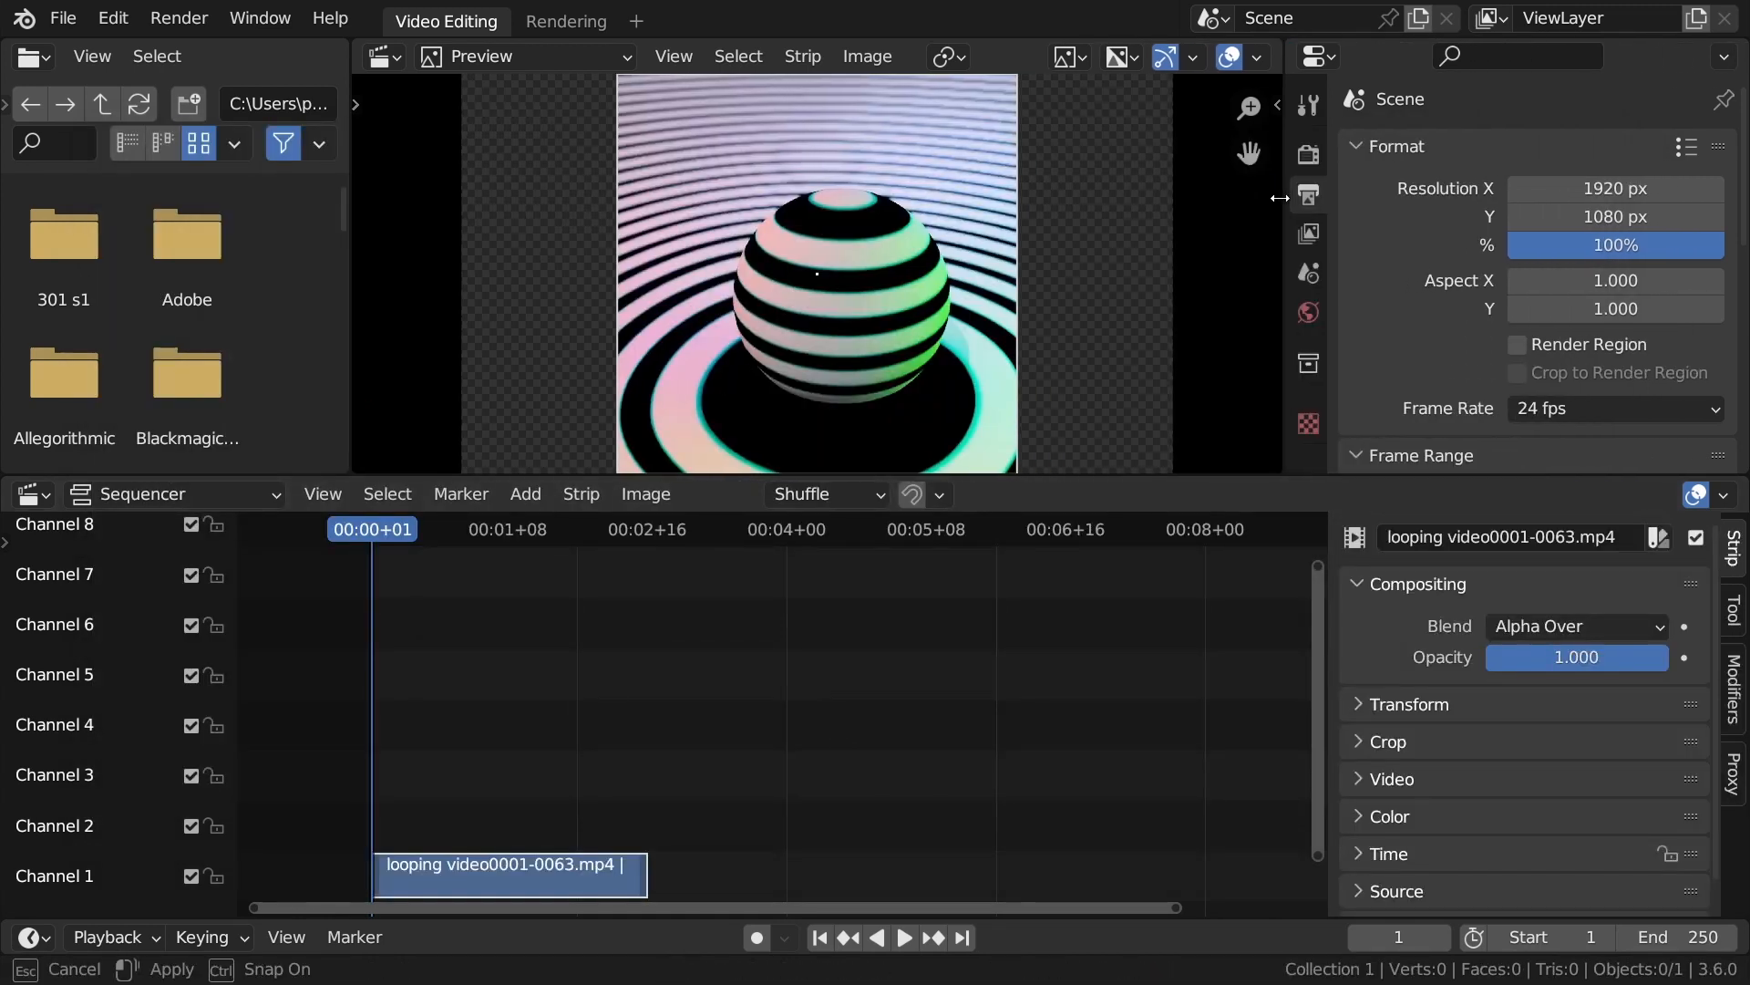
click(1569, 191)
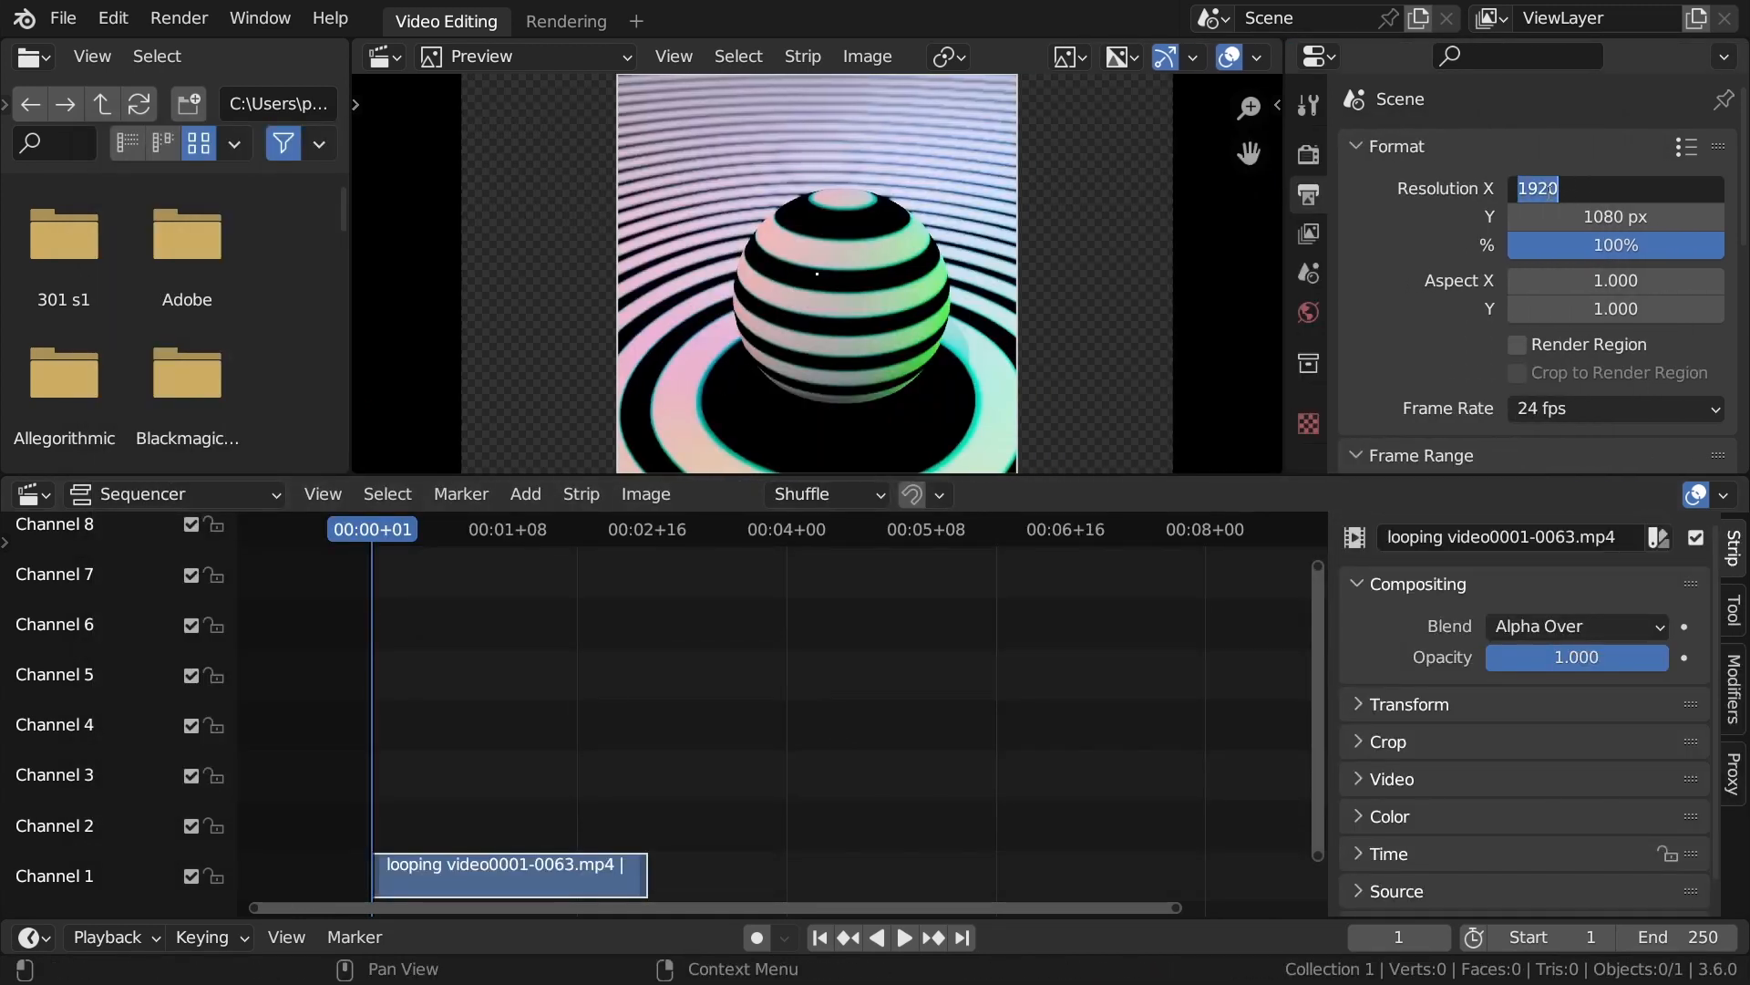
text(10)
key(Return)
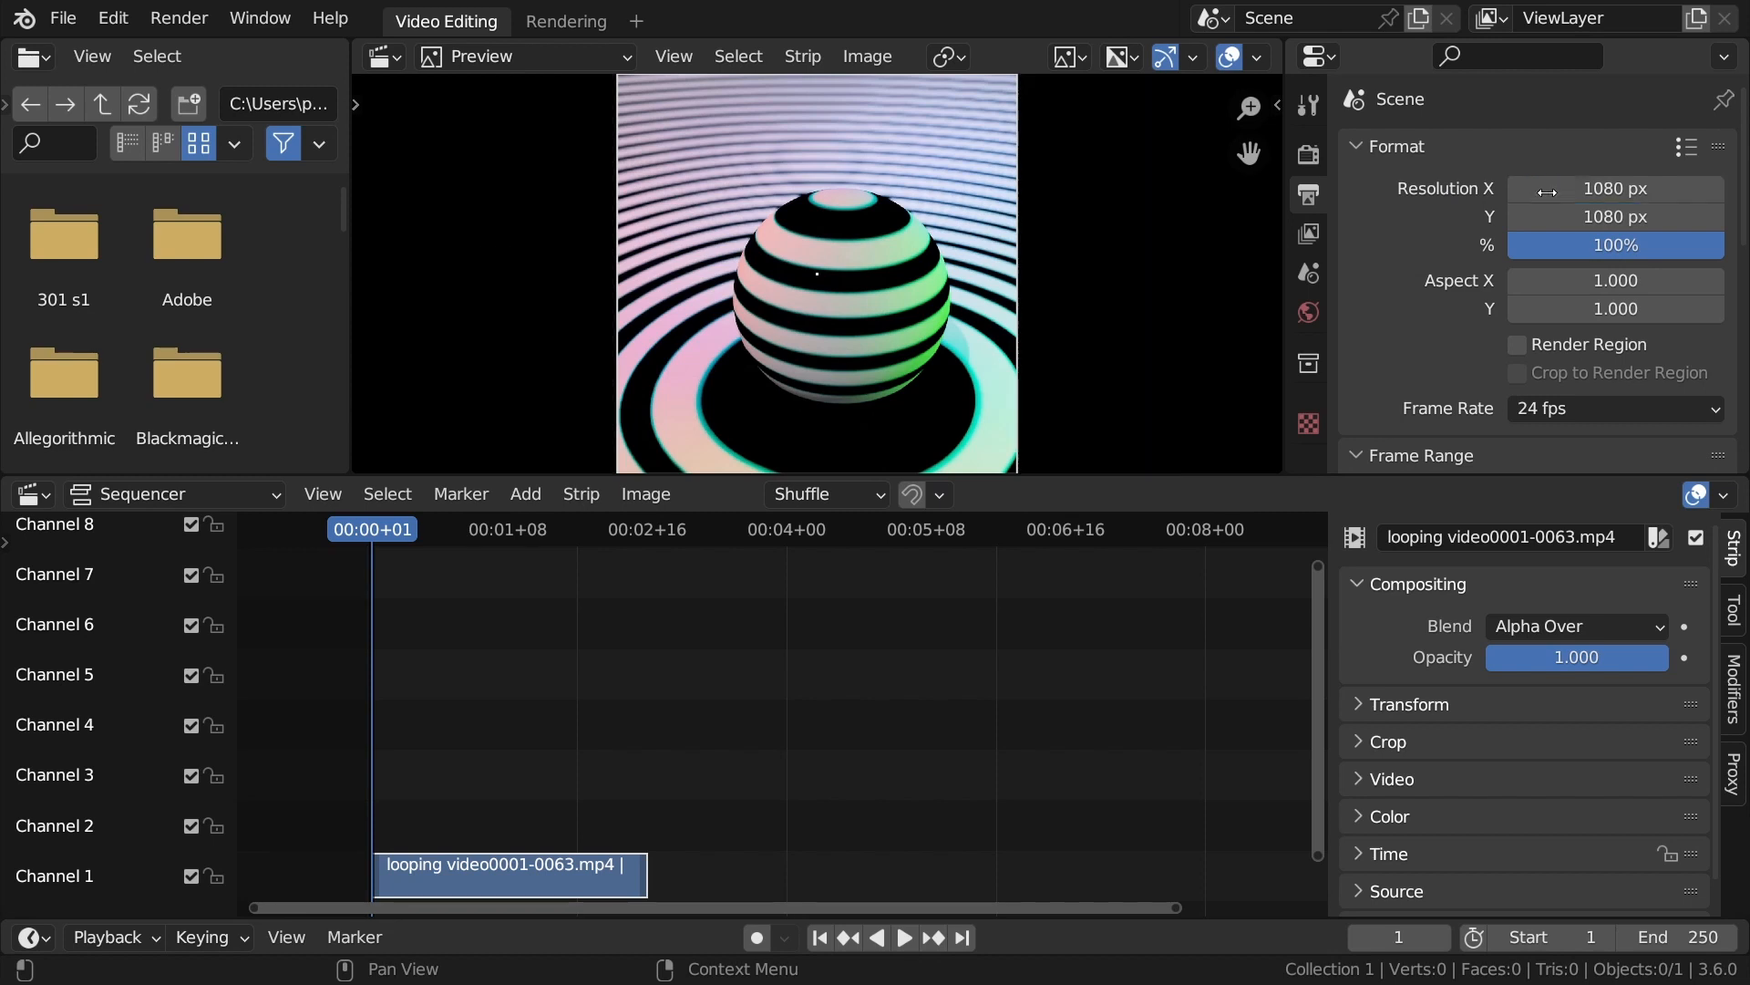
scroll(674, 790, down, 2)
Duplicate the movie strip three times, placing the copies end to end after the original on channel 1.
ctrl+middle_drag(673, 792, 746, 547)
mouse_move(731, 872)
ctrl+middle_down()
mouse_move(730, 528)
mouse_move(711, 895)
mouse_move(723, 612)
mouse_move(715, 864)
ctrl+middle_up()
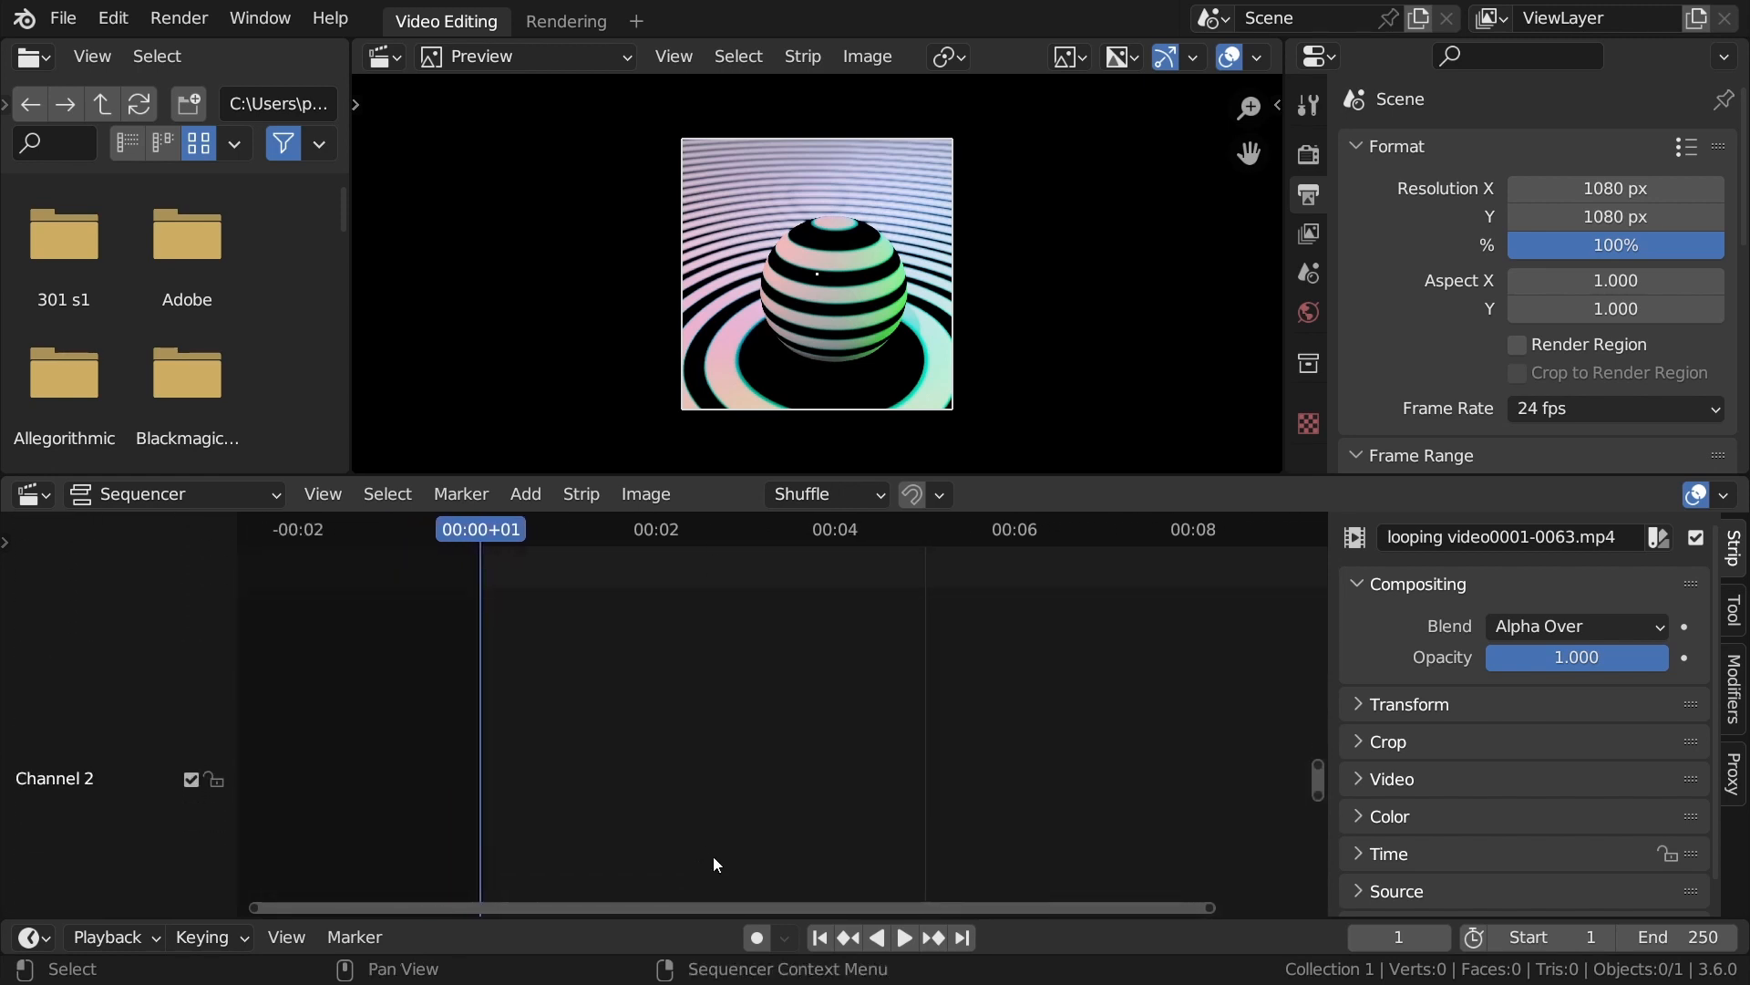
ctrl+middle_drag(744, 760, 742, 883)
middle_drag(710, 799, 598, 821)
key(shift+d)
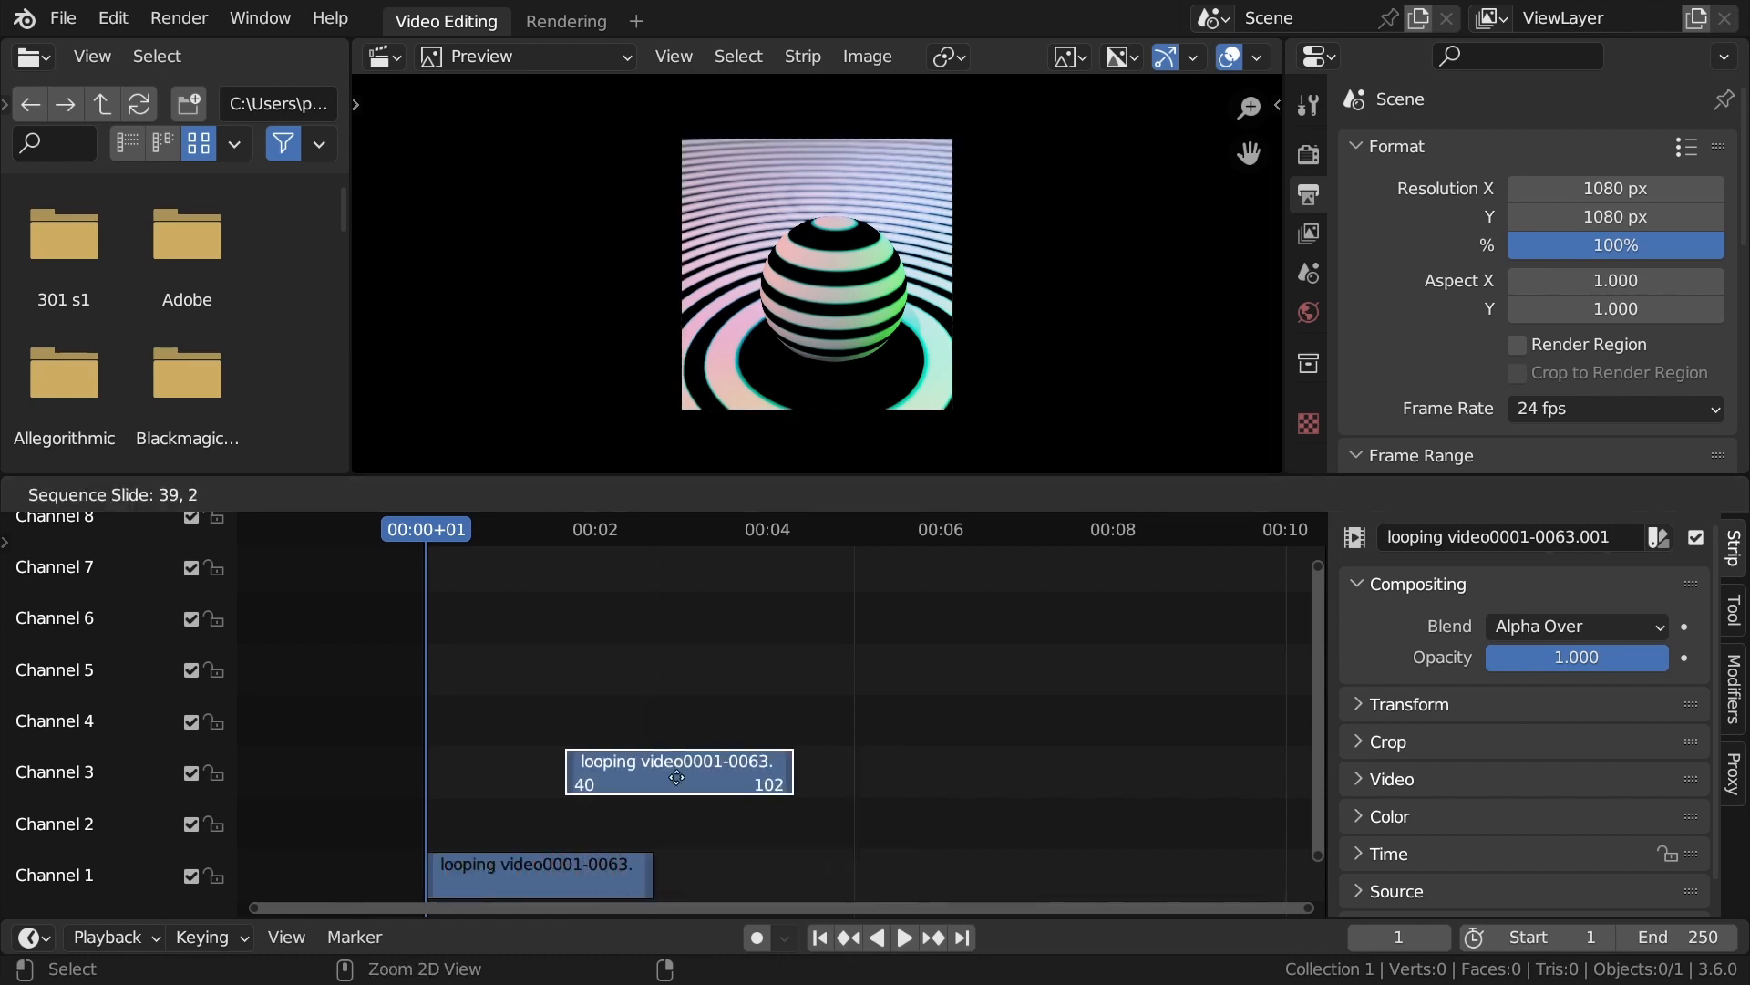
click(784, 842)
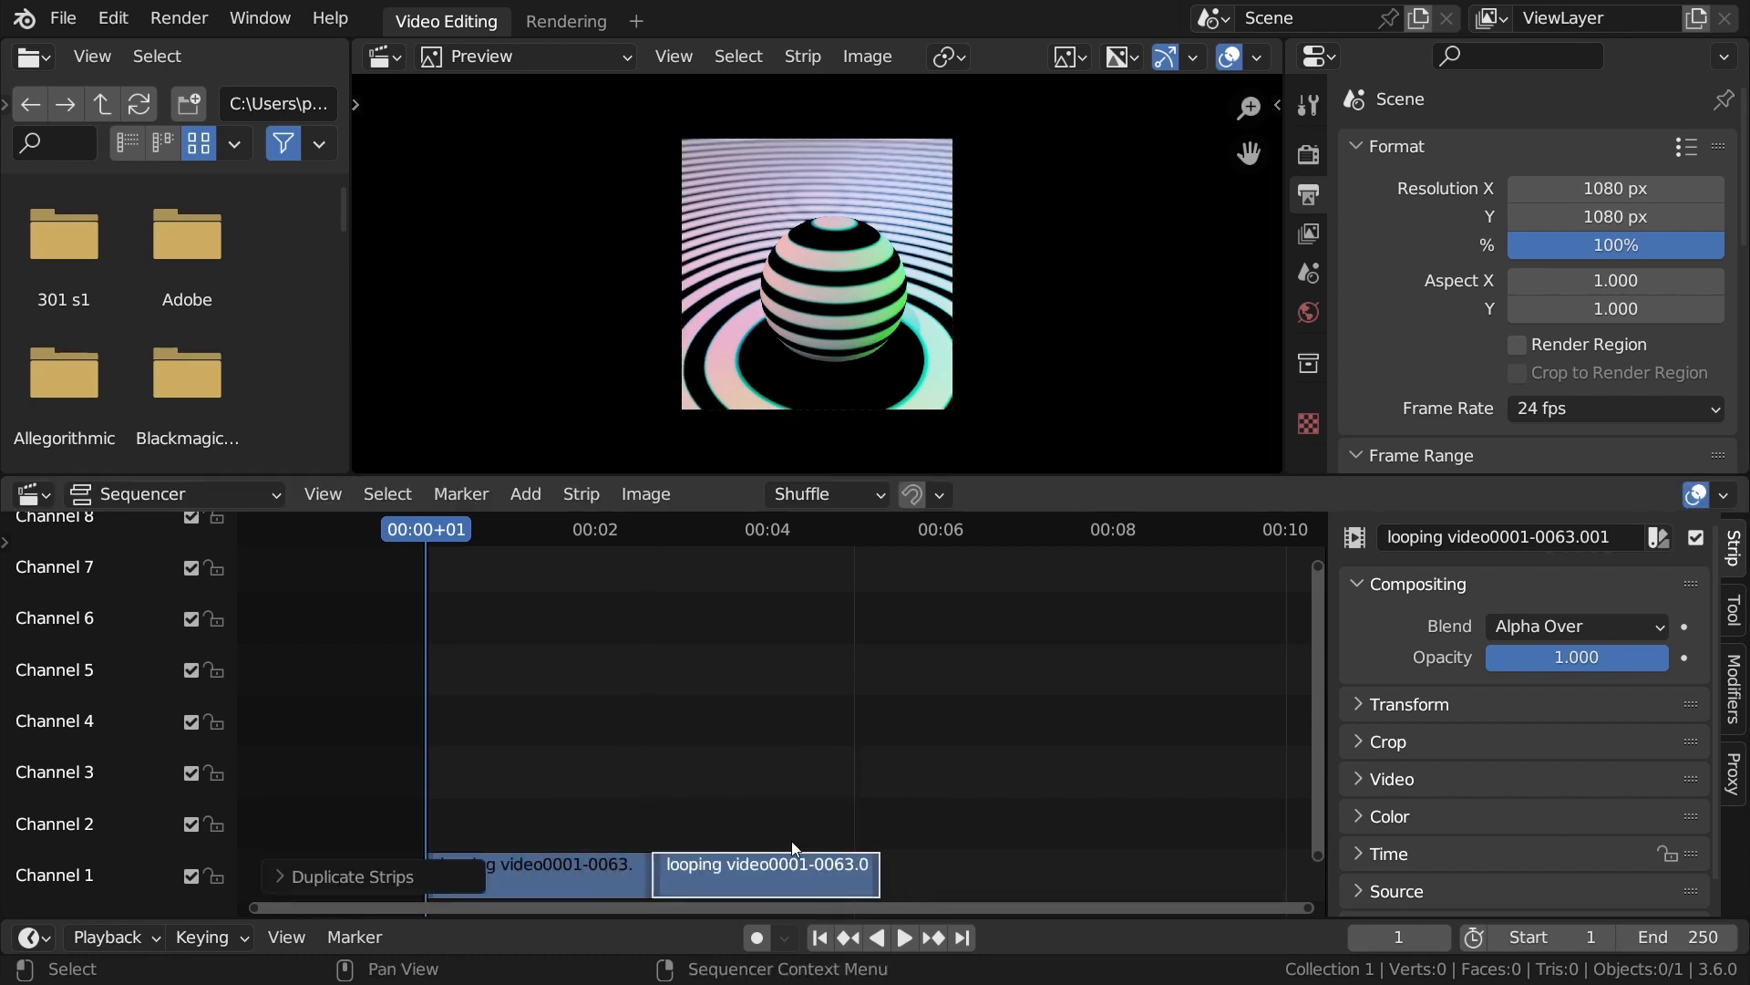
key(shift+r)
key(shift+r)
key(Home)
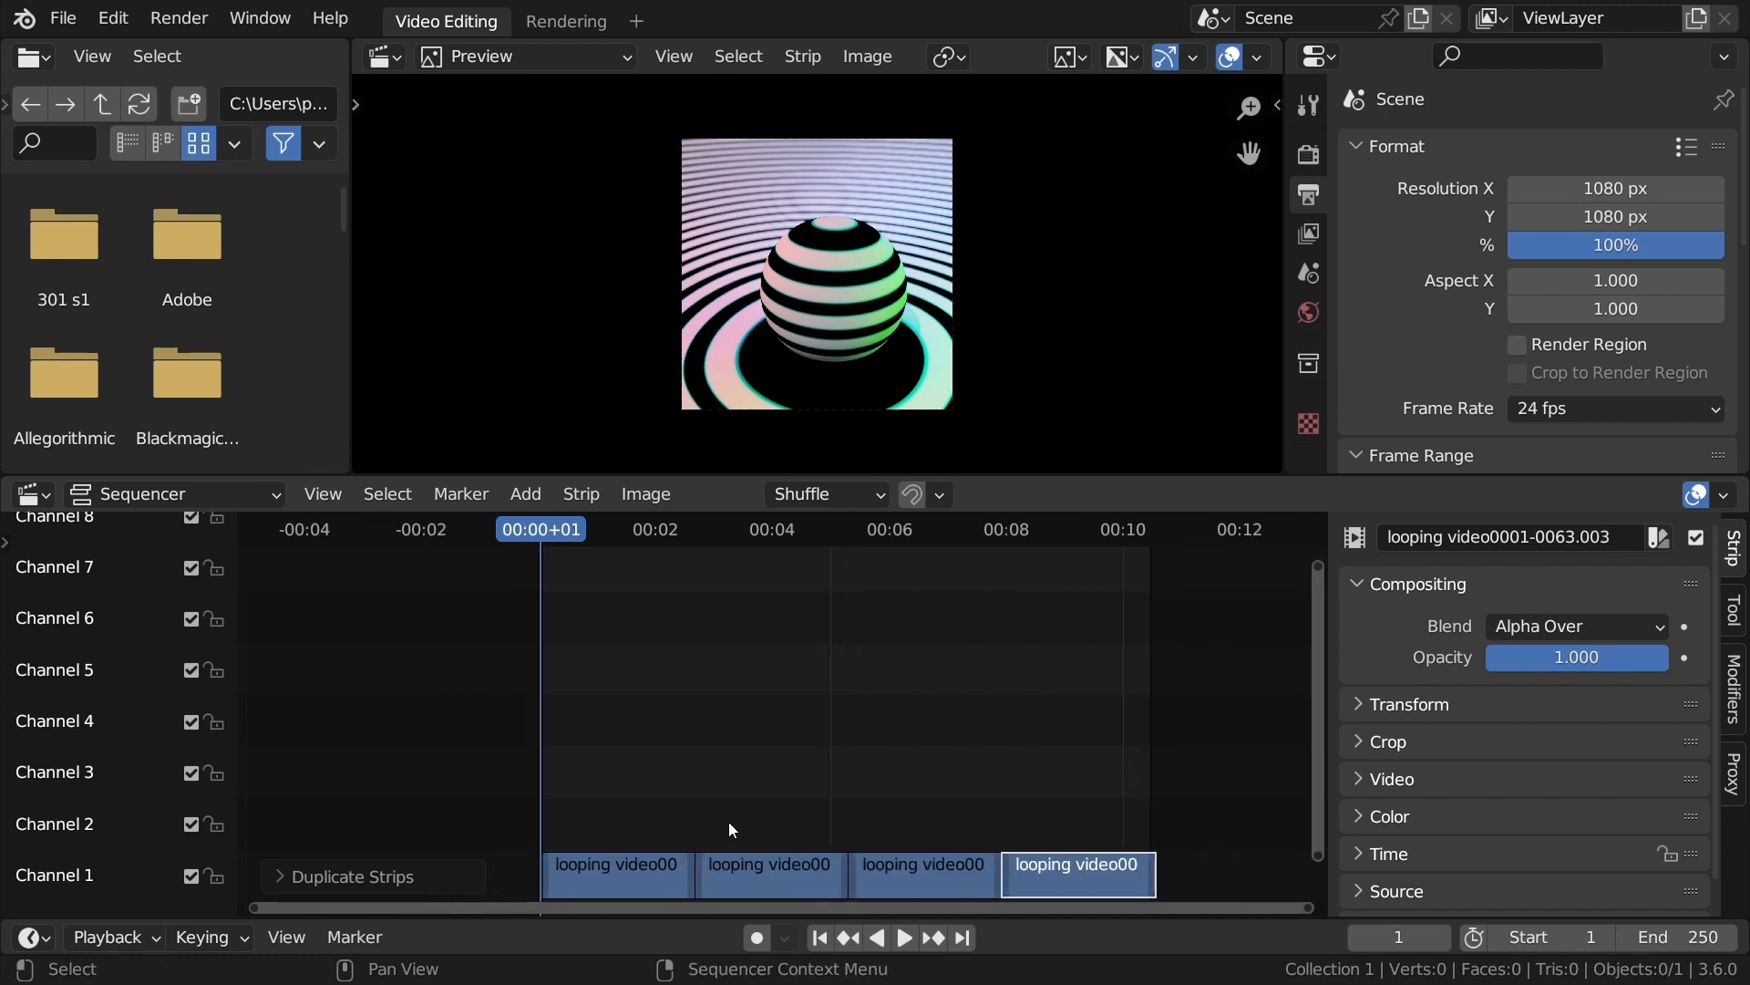
Play the four joined strips to check the loop, stop playback and return to frame 1.
key(space)
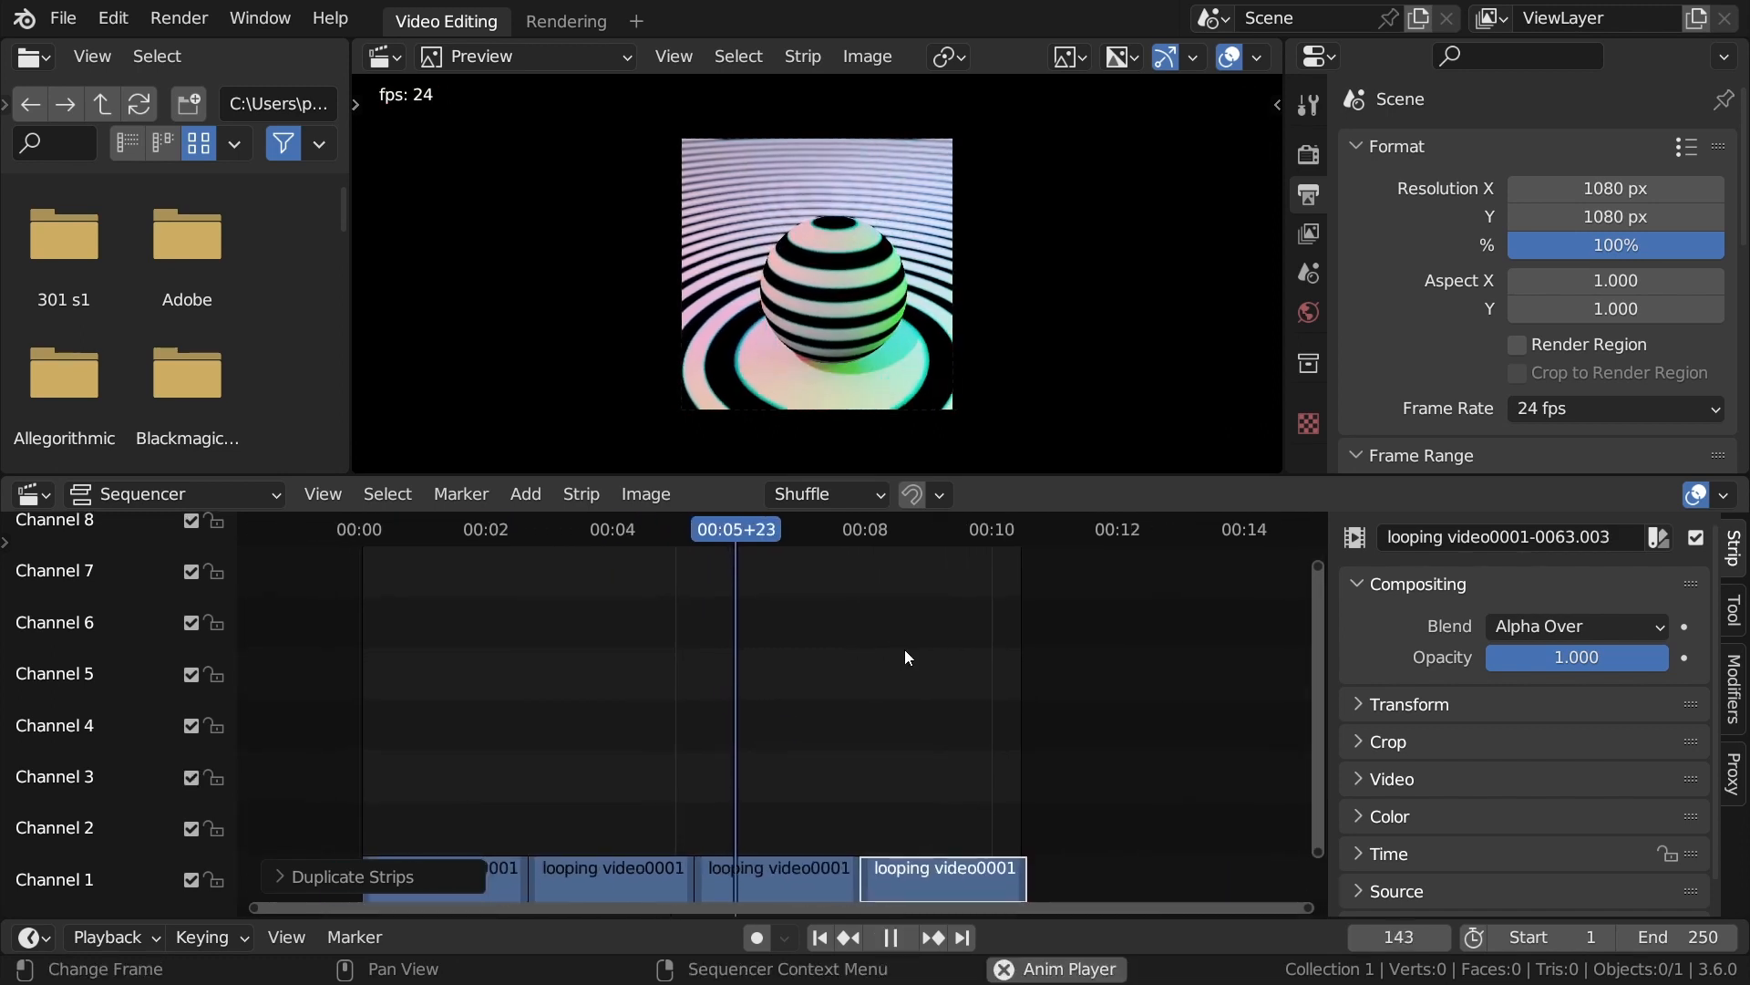
middle_drag(992, 736, 928, 697)
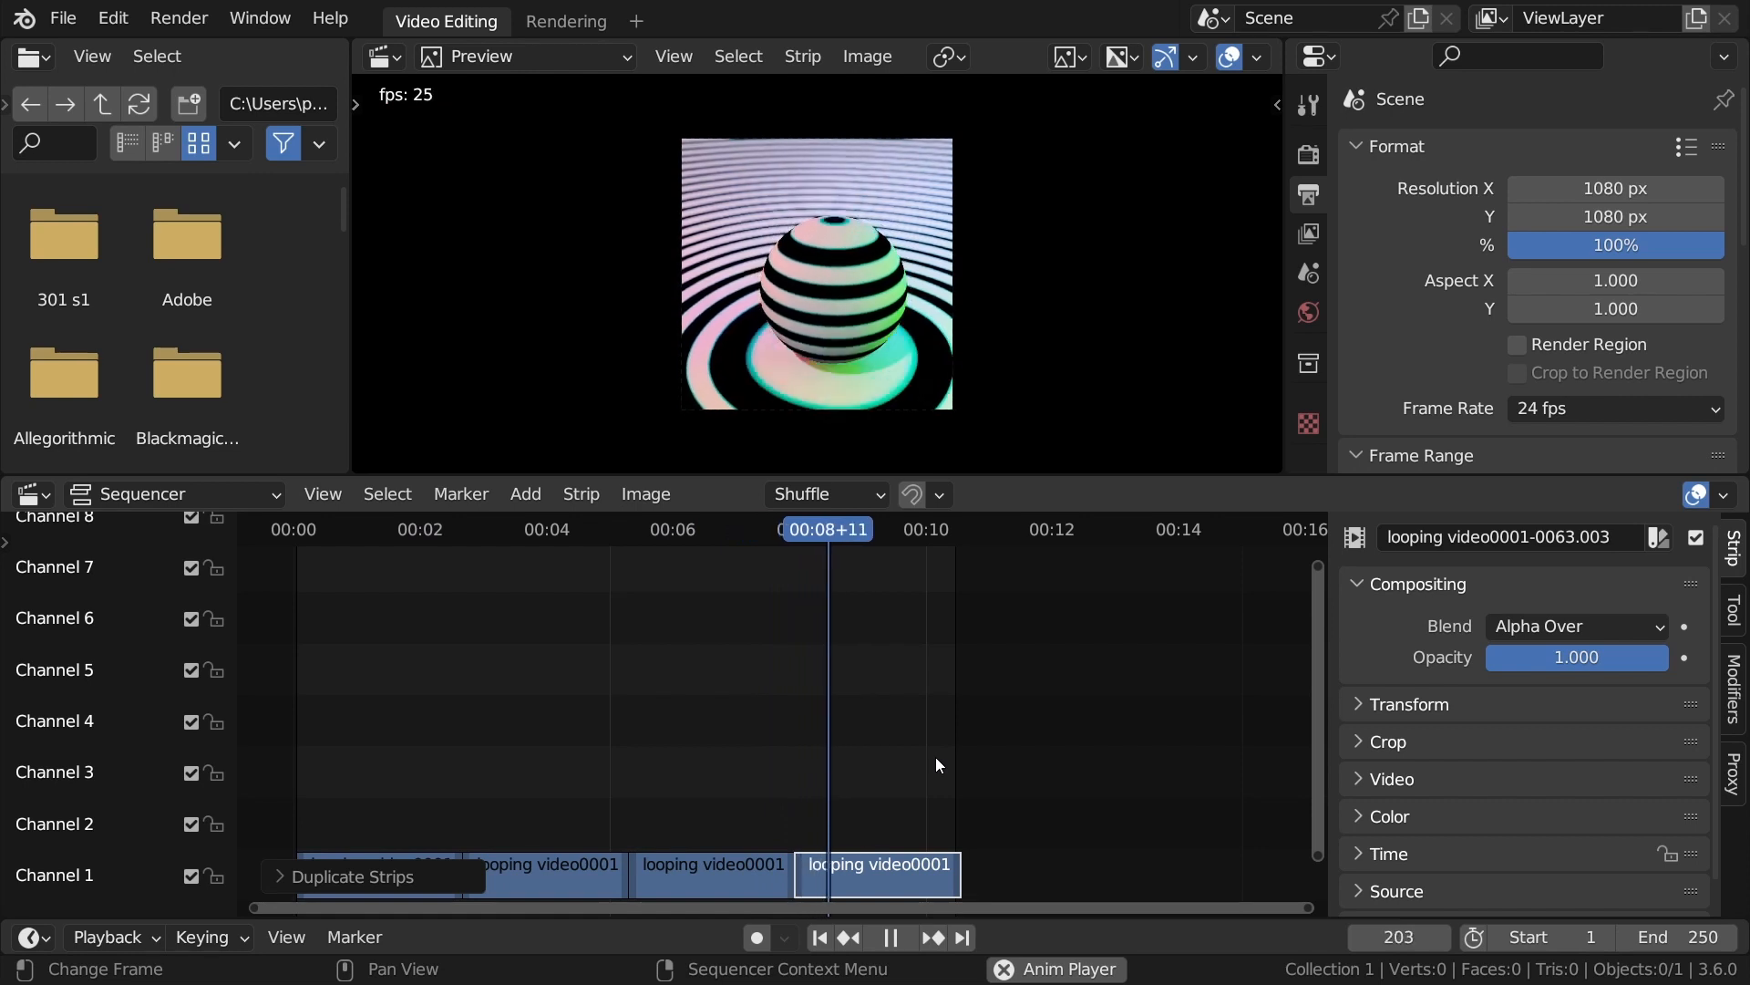
key(Escape)
scroll(874, 283, up, 2)
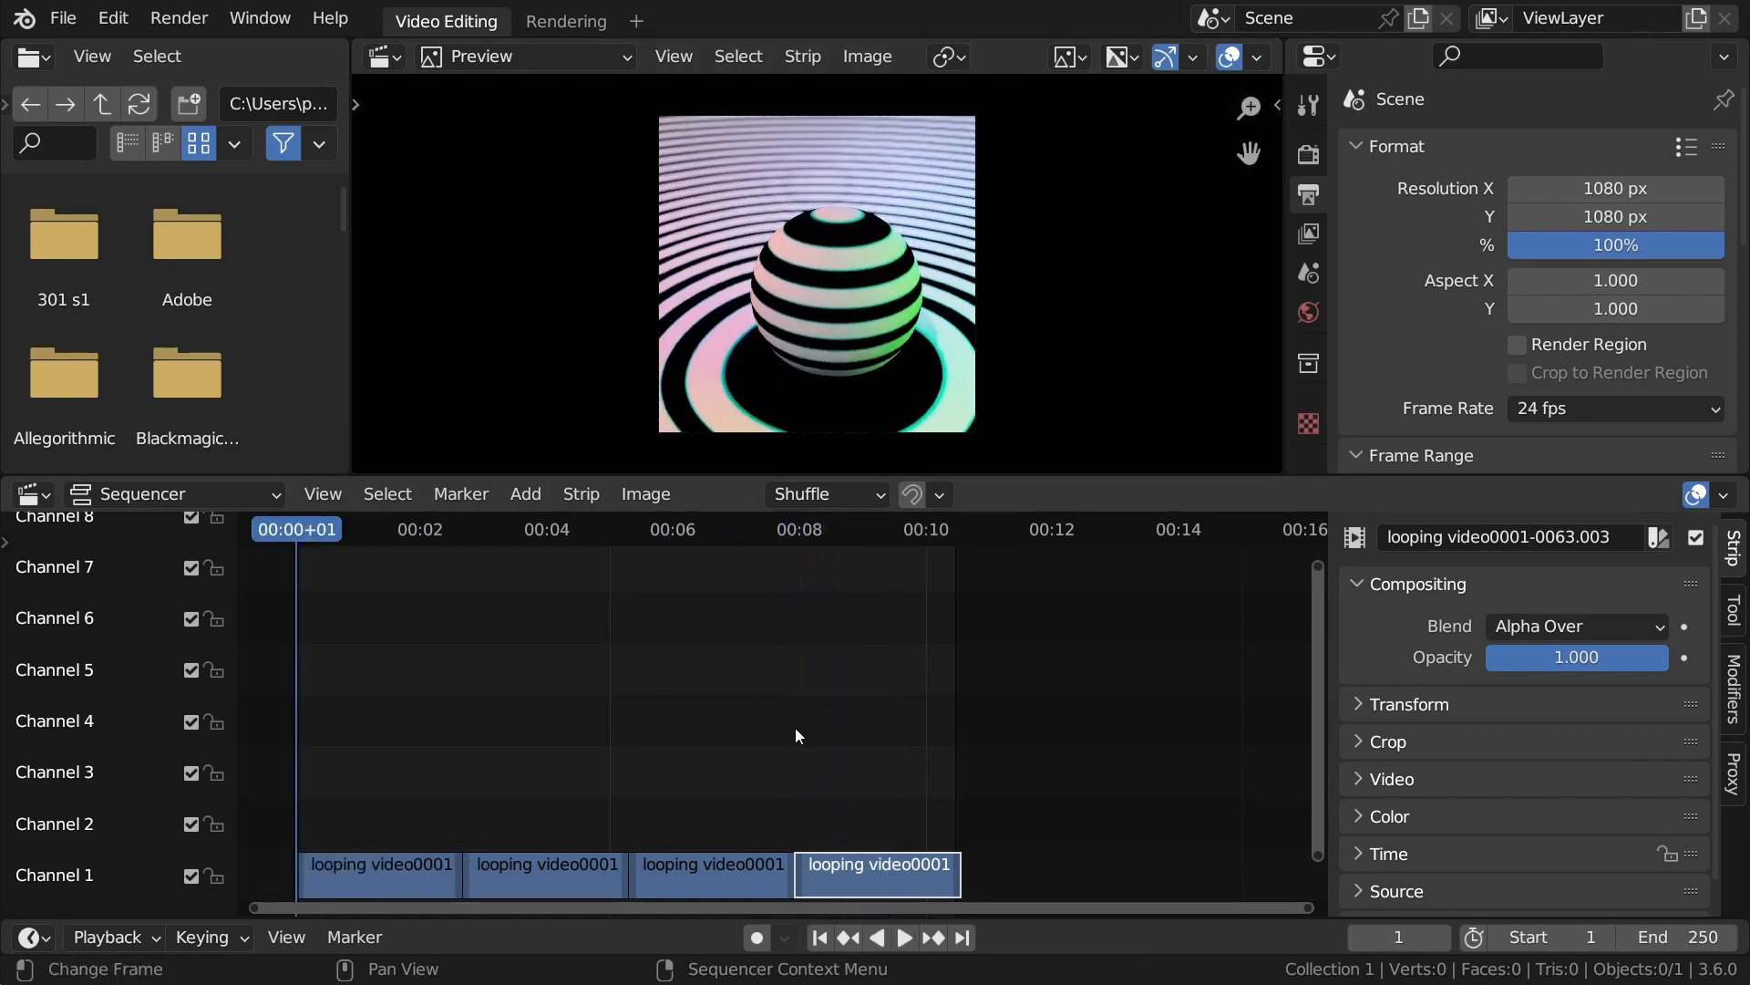
Add a Curves strip modifier to the first movie strip on channel 1.
middle_drag(675, 715, 797, 680)
click(576, 862)
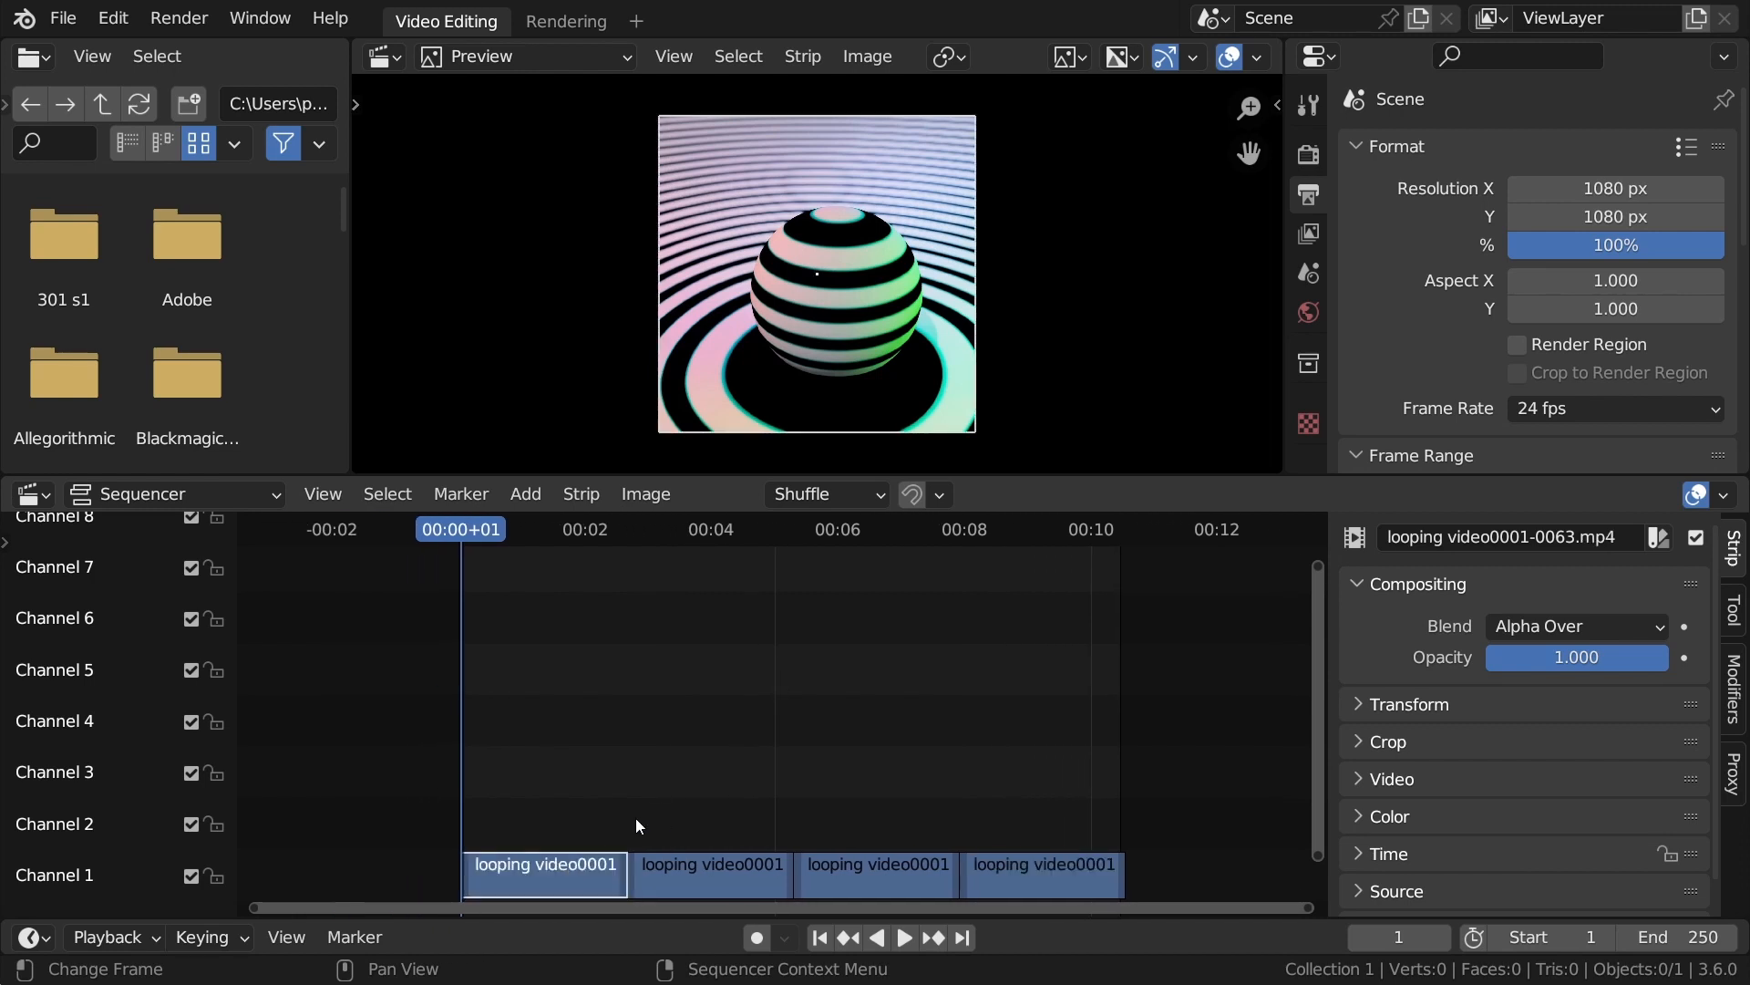
click(1729, 690)
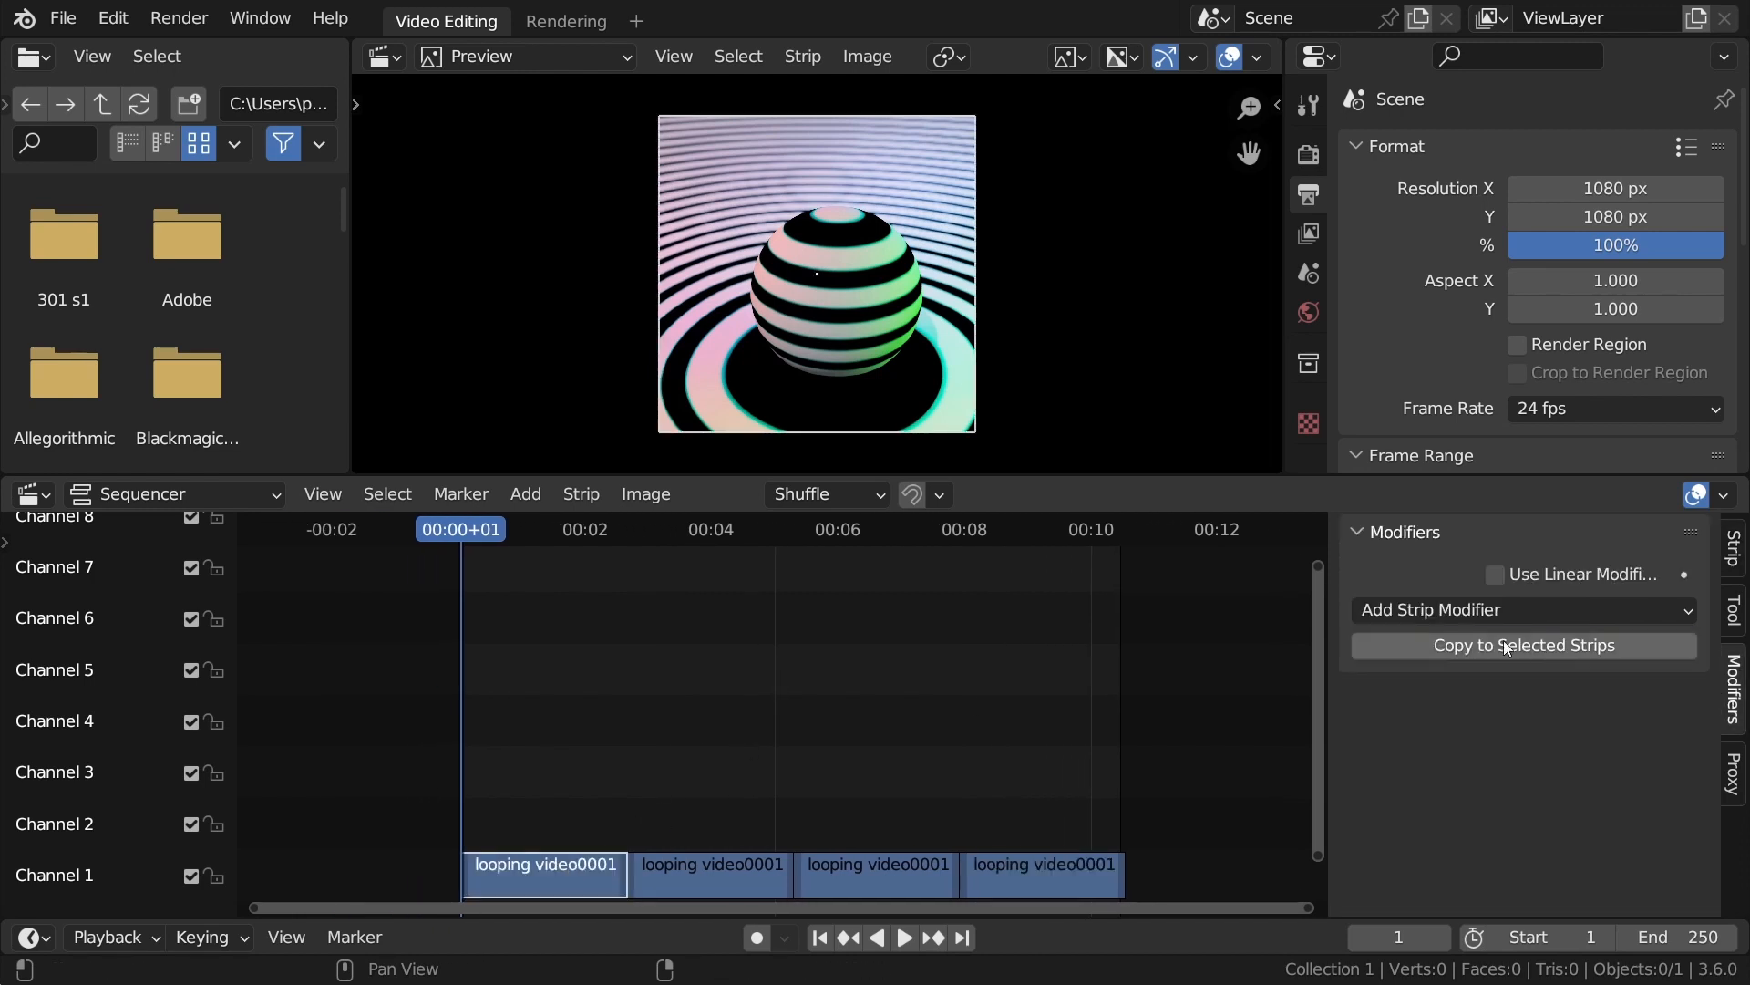
click(1450, 614)
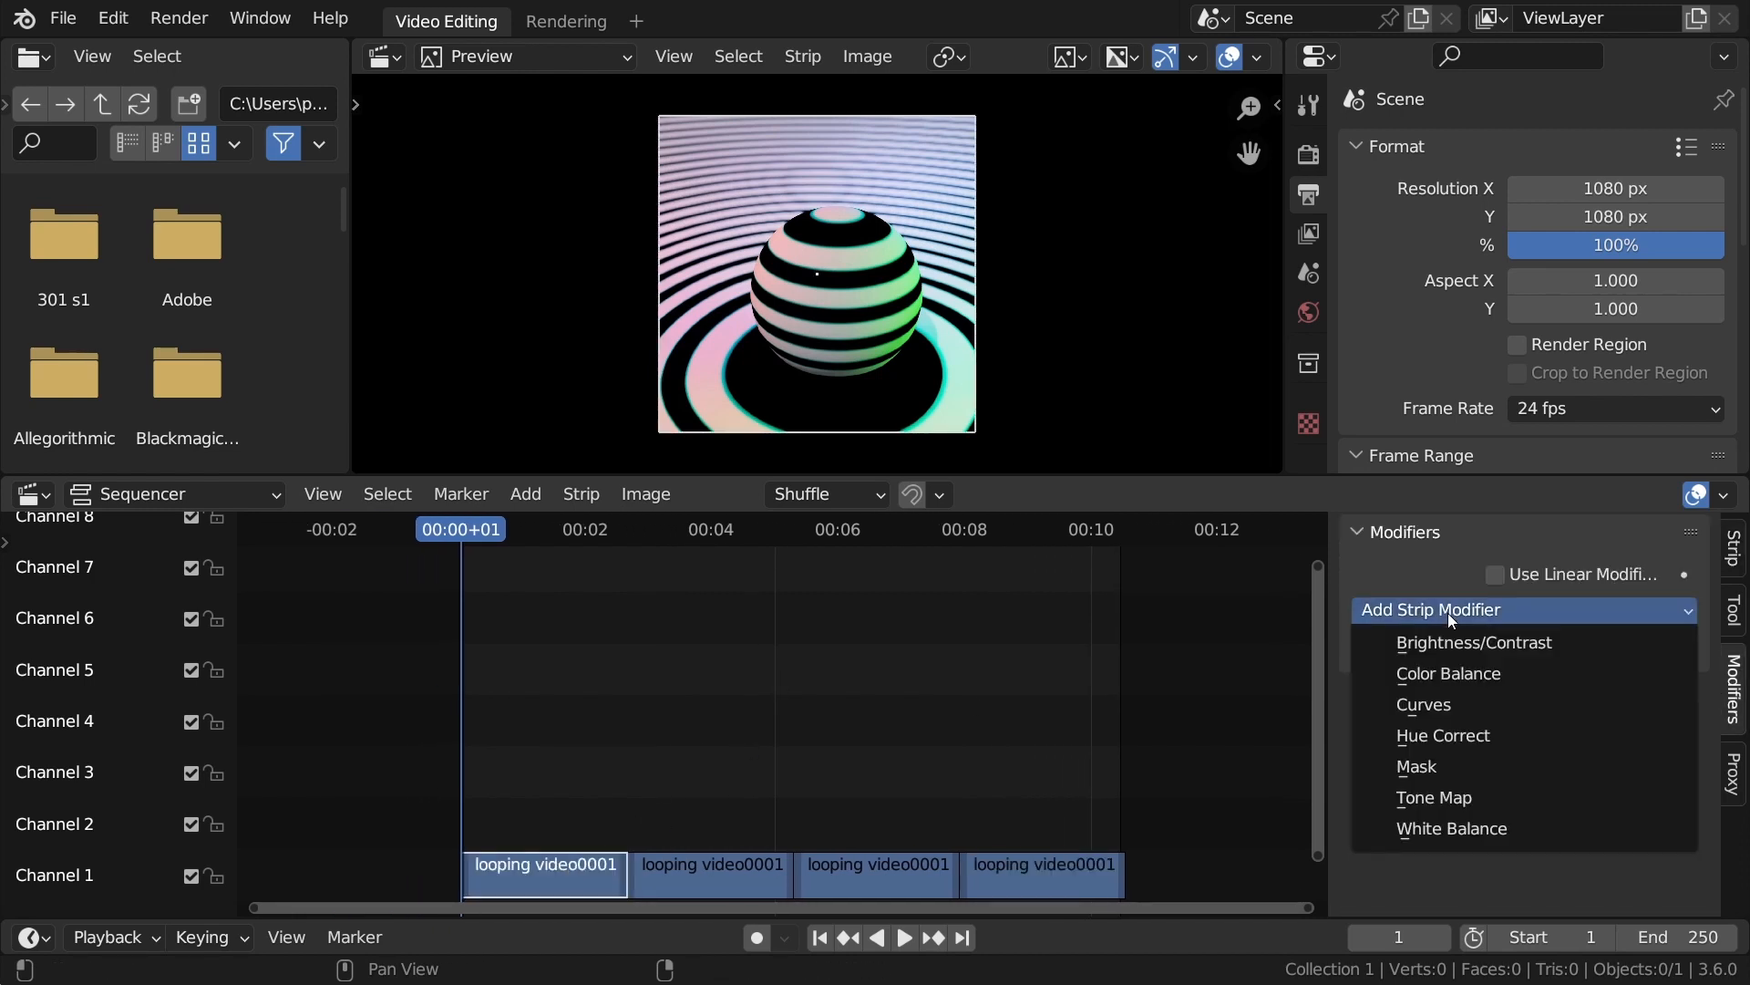
click(1439, 708)
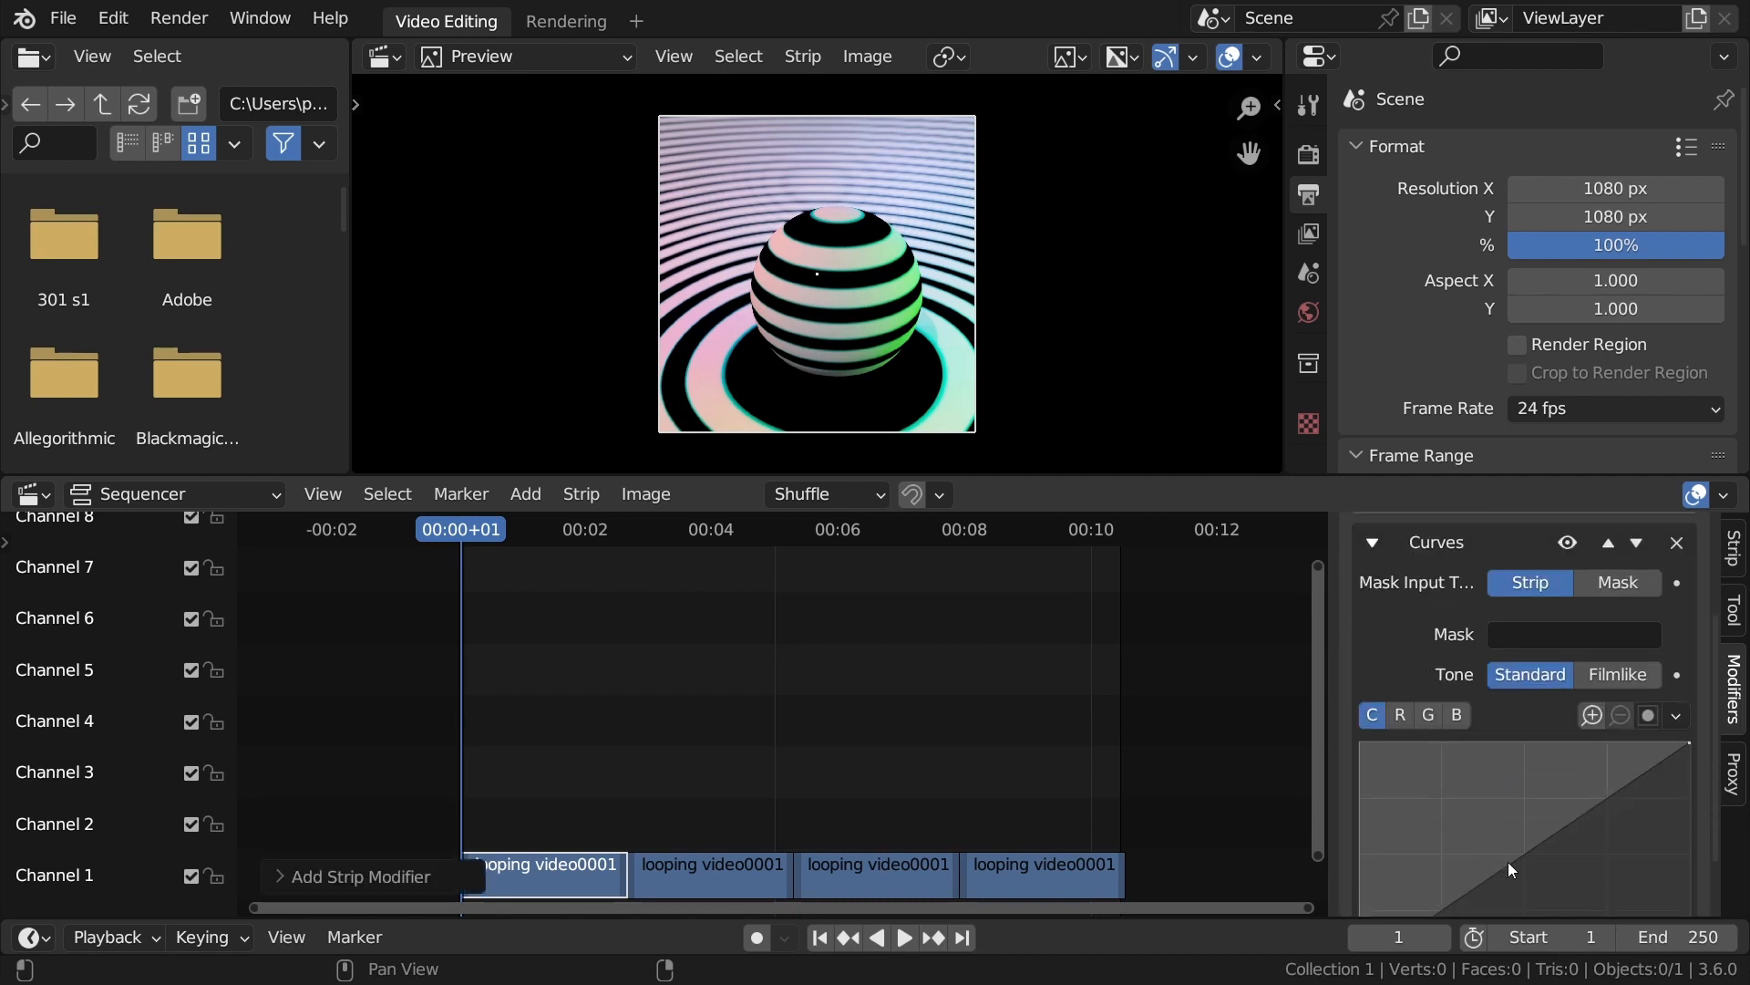
Try darkening the first strip by pulling the middle of its combined curve down to 0.25.
drag(1508, 862, 1459, 832)
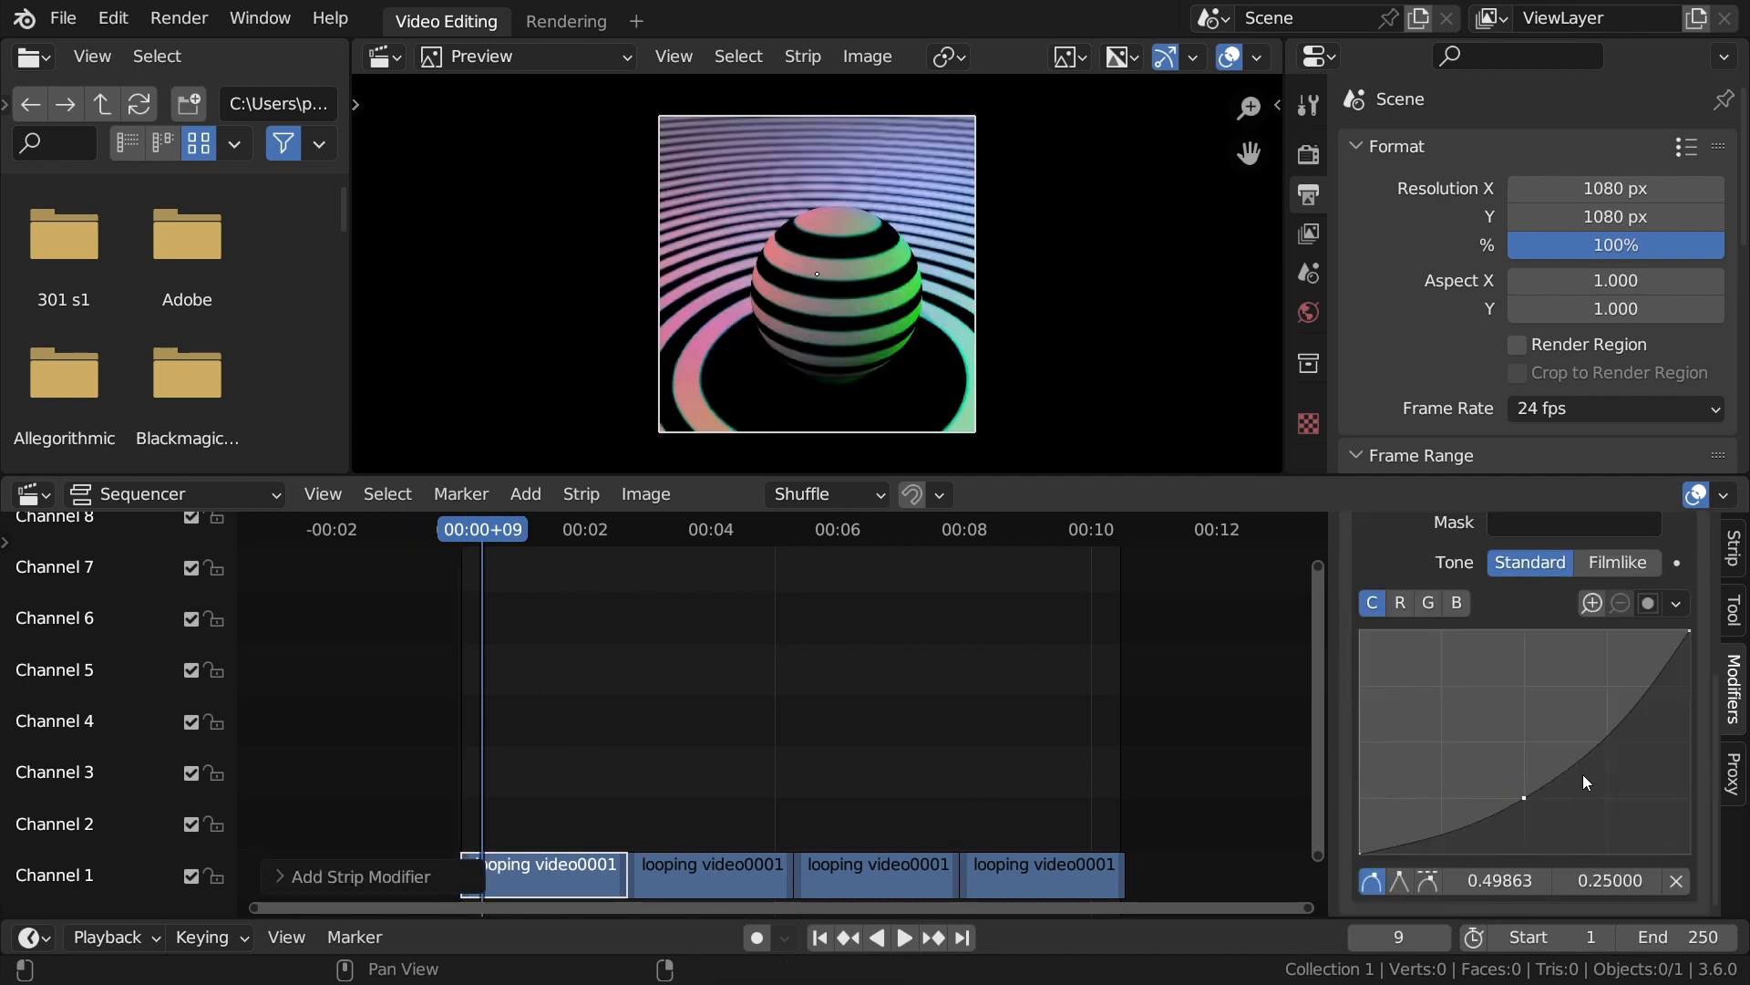
drag(1584, 780, 1566, 688)
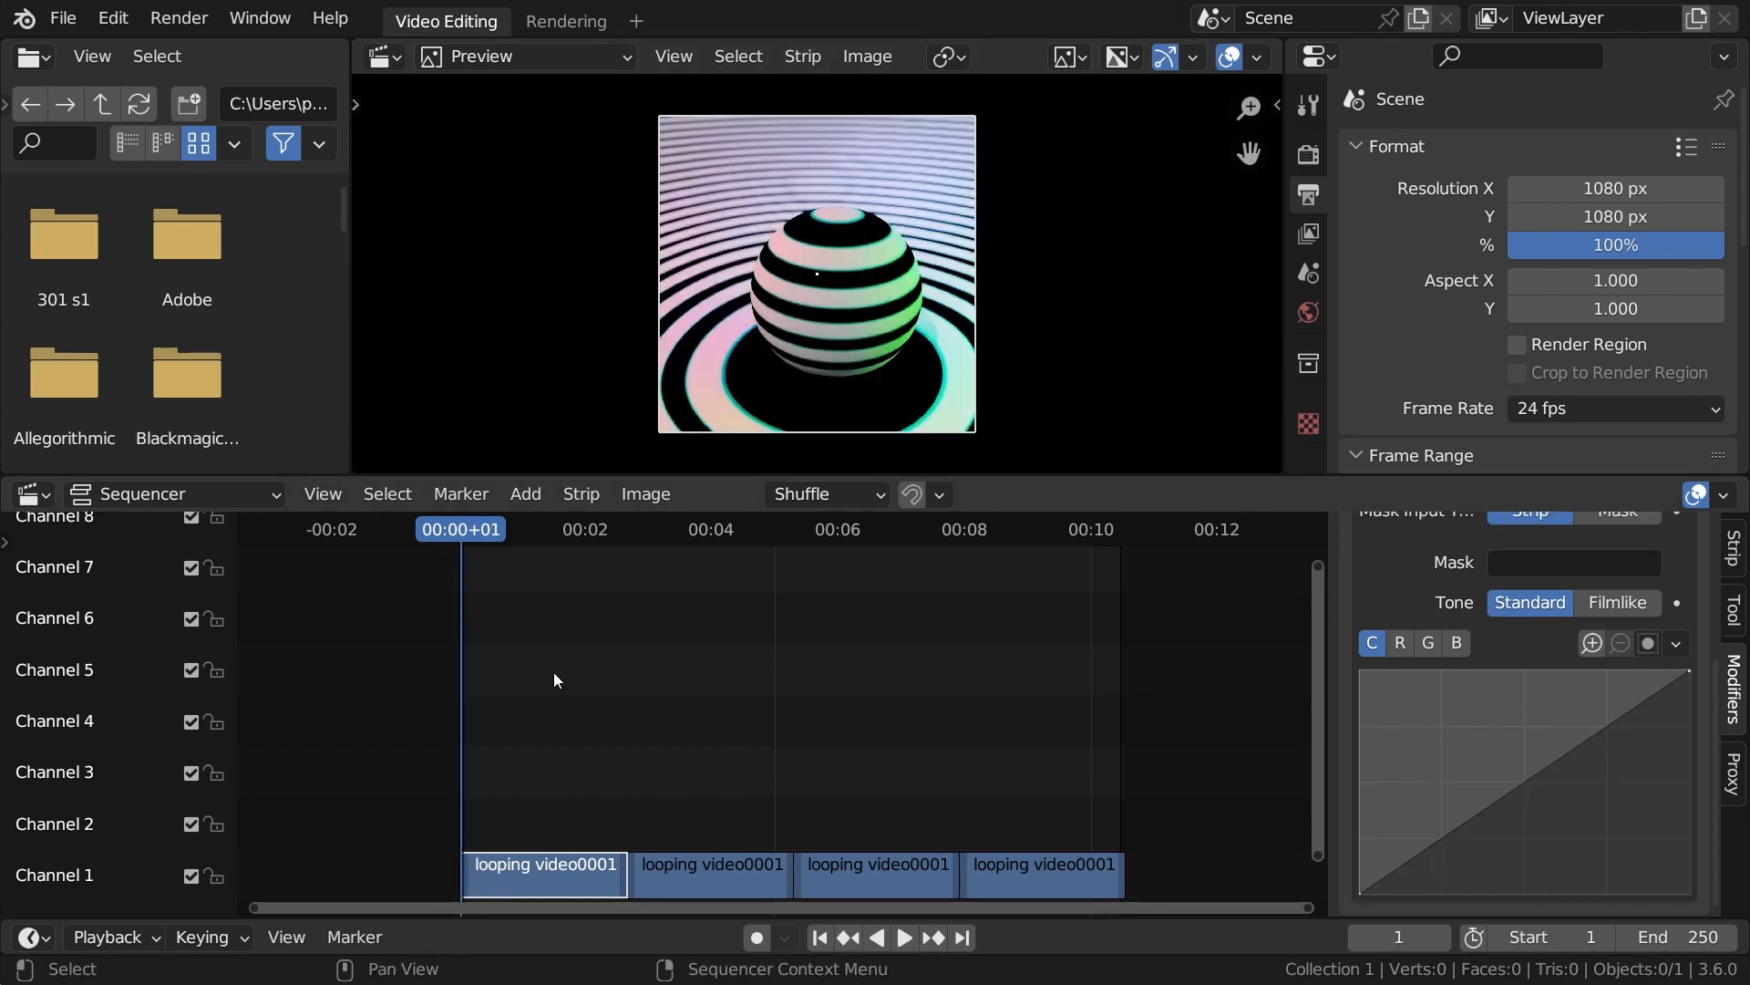
key(shift+a)
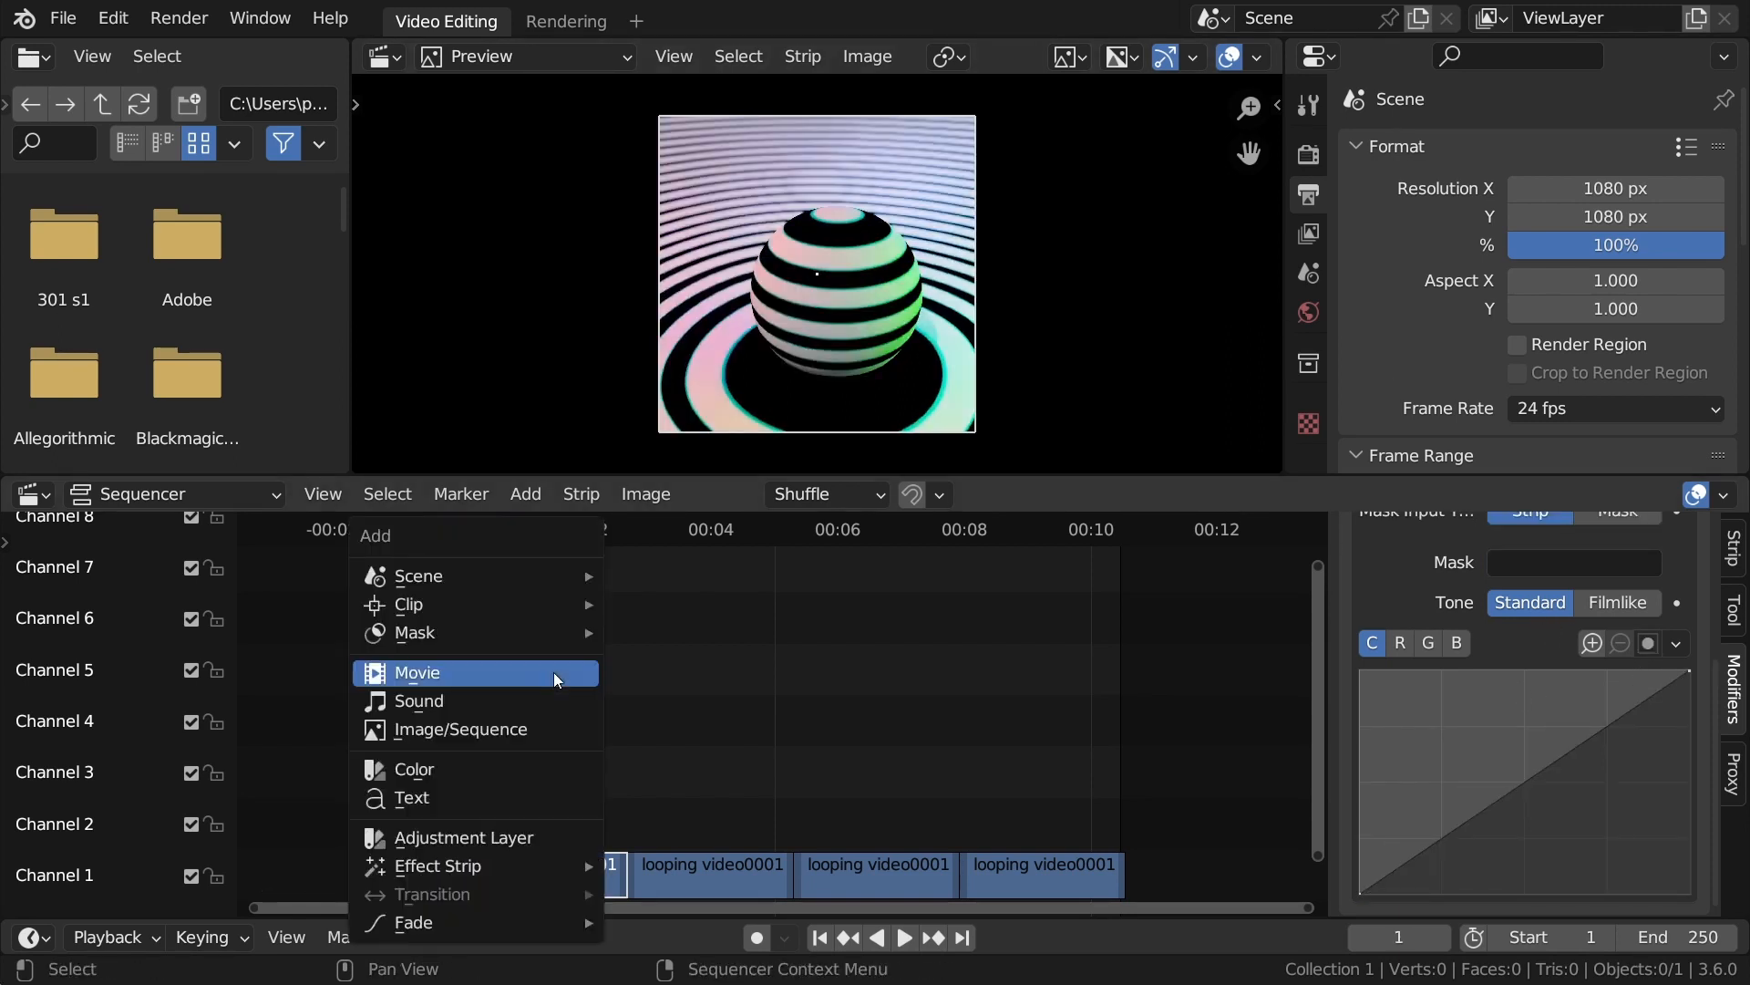
click(437, 700)
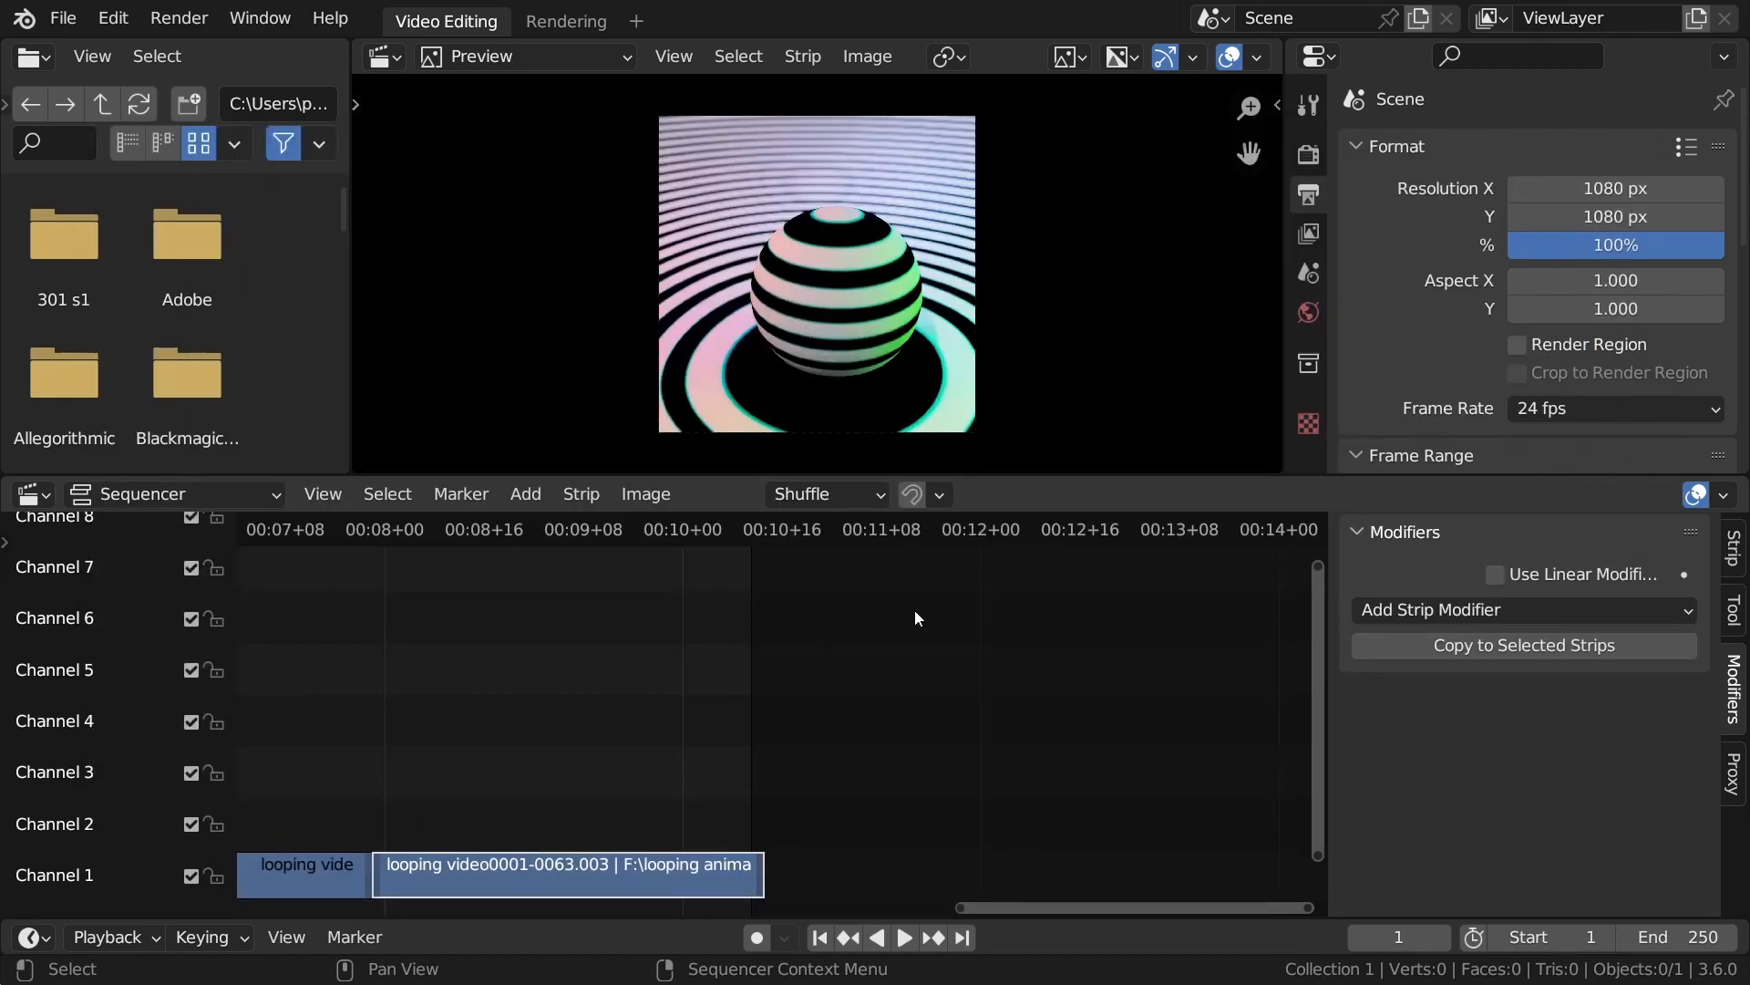
Set the scene's end frame to 252 so the frame range ends with the last movie strip.
scroll(1475, 250, down, 1)
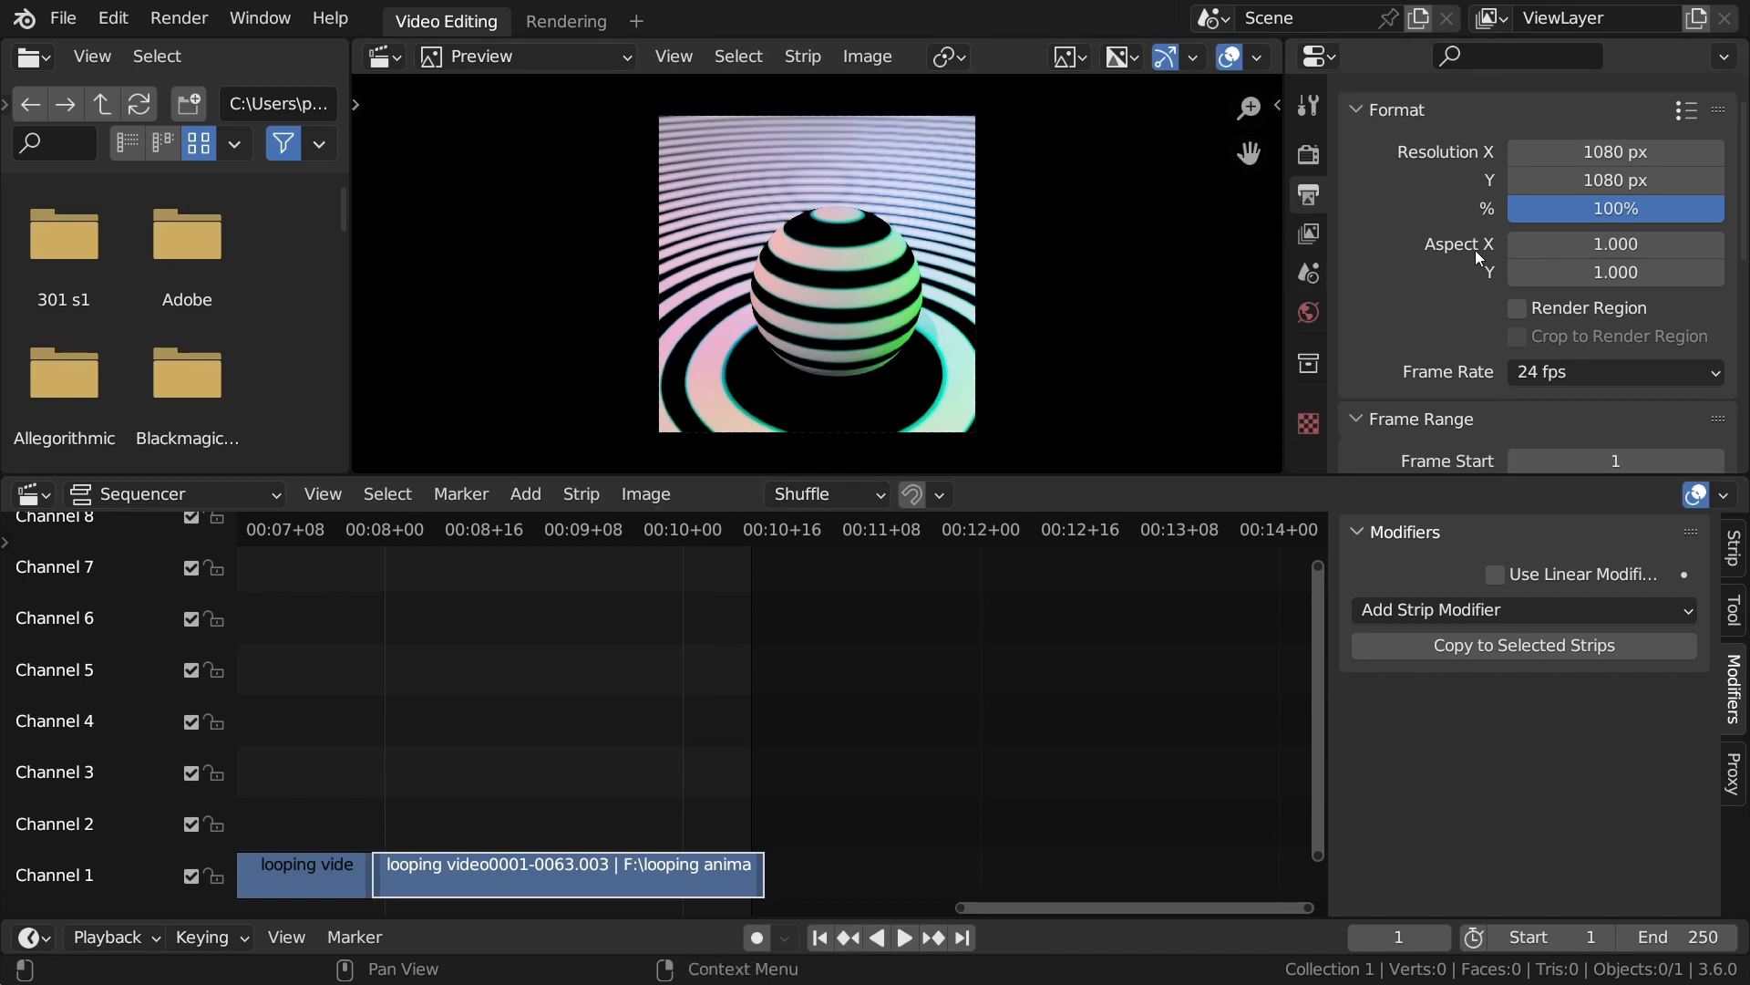
scroll(1475, 250, down, 6)
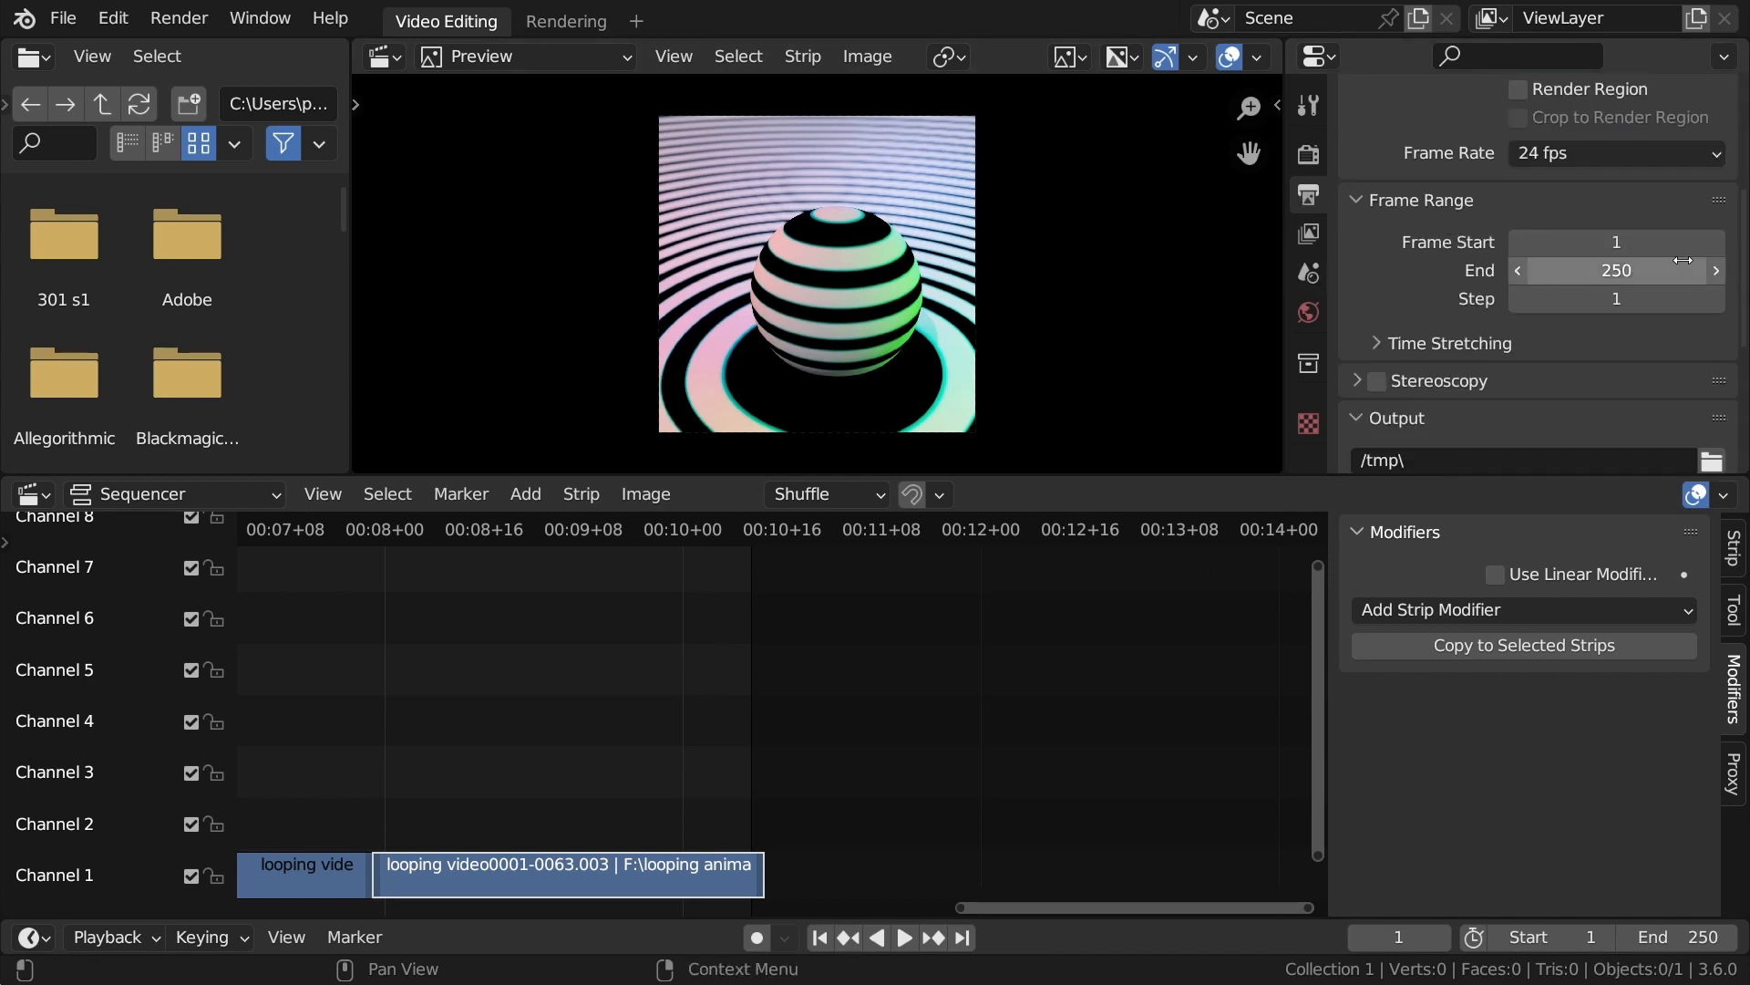
click(1715, 271)
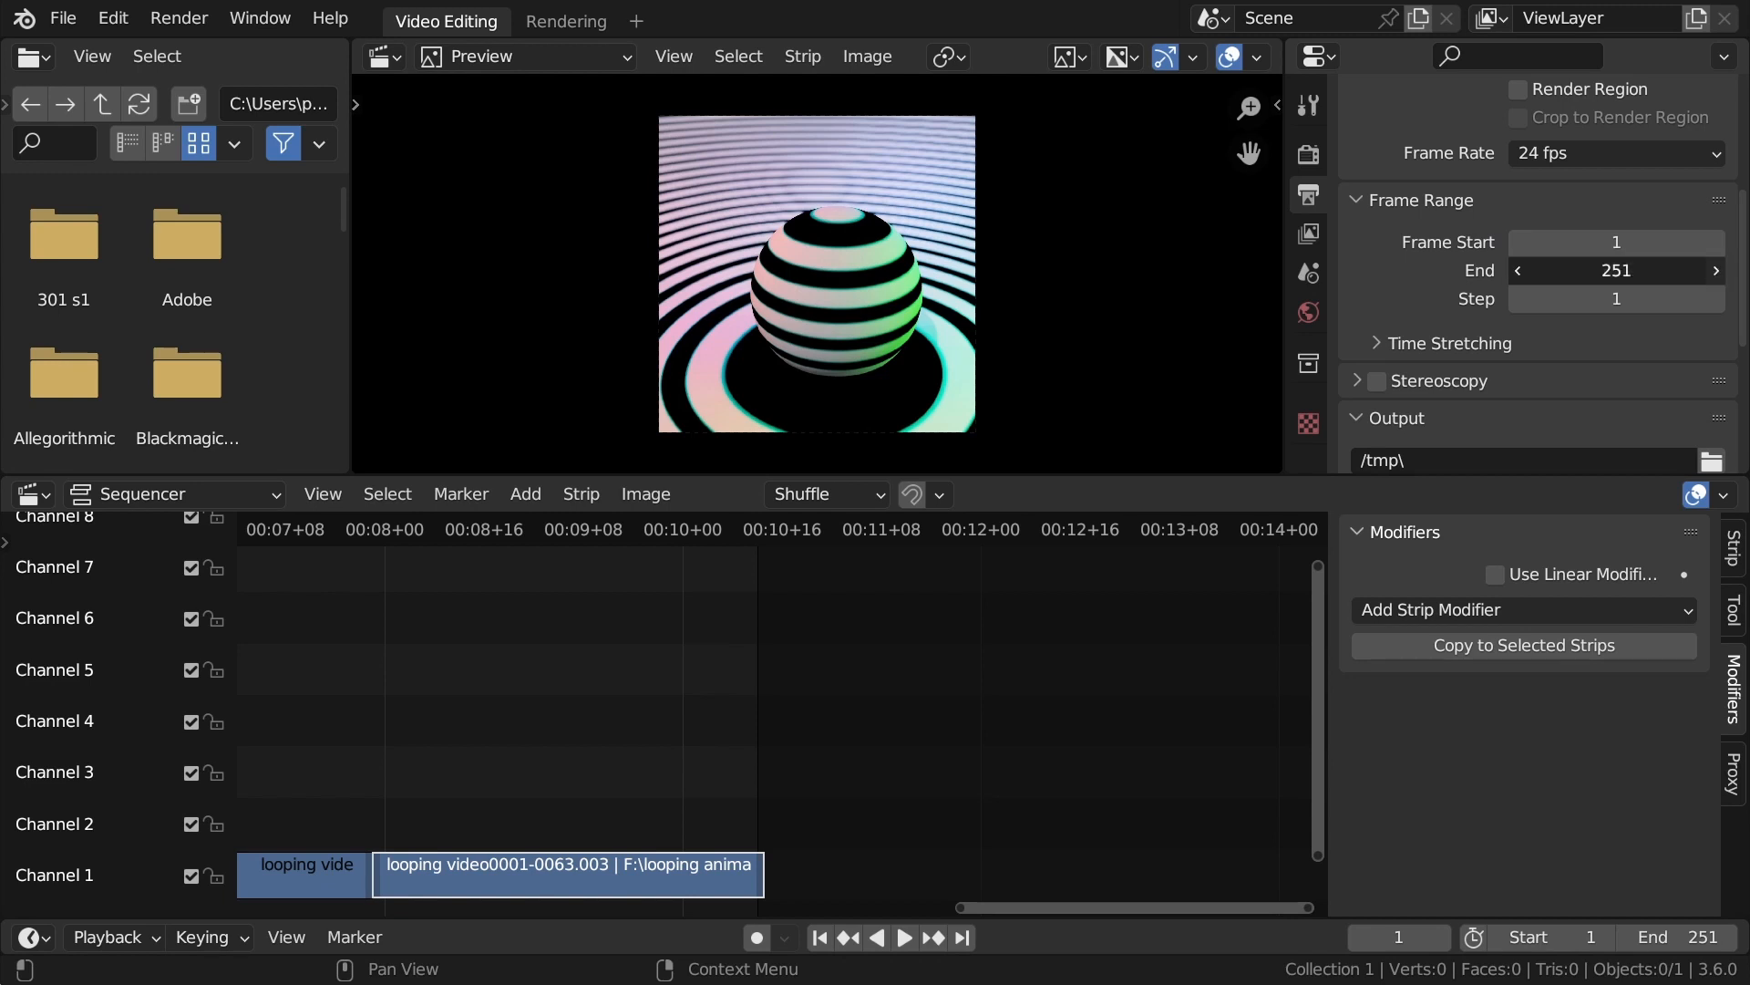
click(1715, 272)
scroll(1020, 673, up, 2)
middle_drag(800, 676, 926, 638)
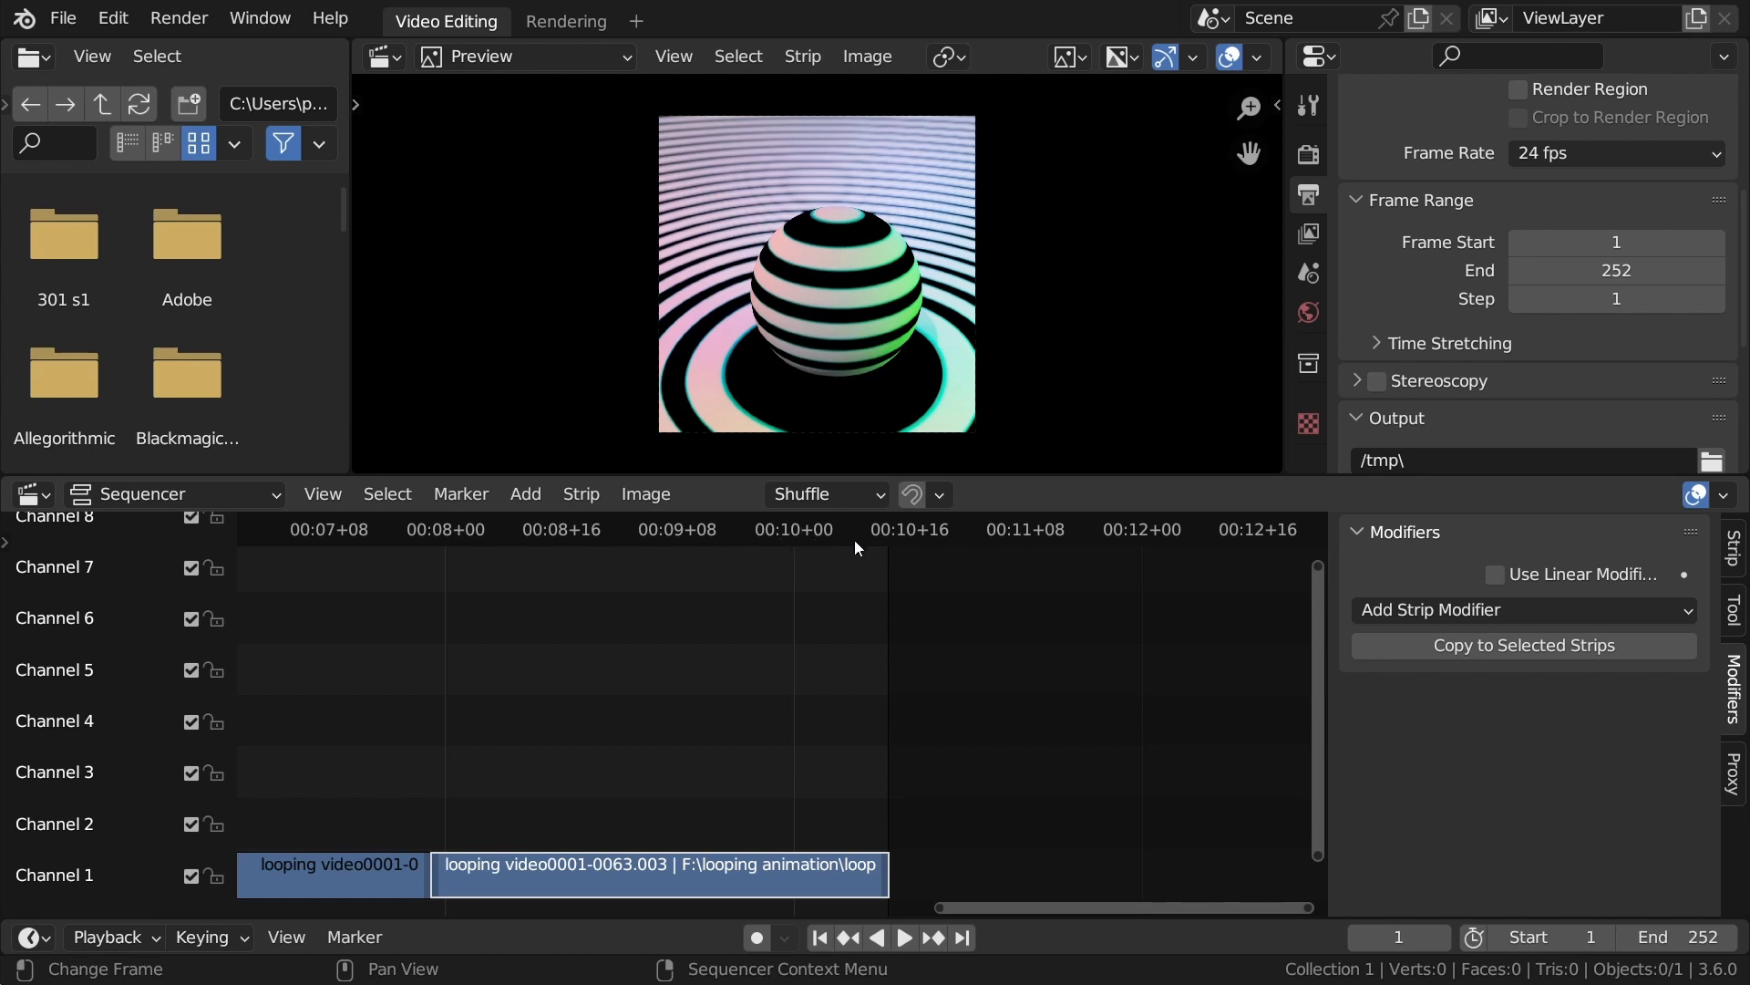
key(Home)
Set the render output to a file named Final Video in F:\looping animation.
scroll(1457, 248, down, 3)
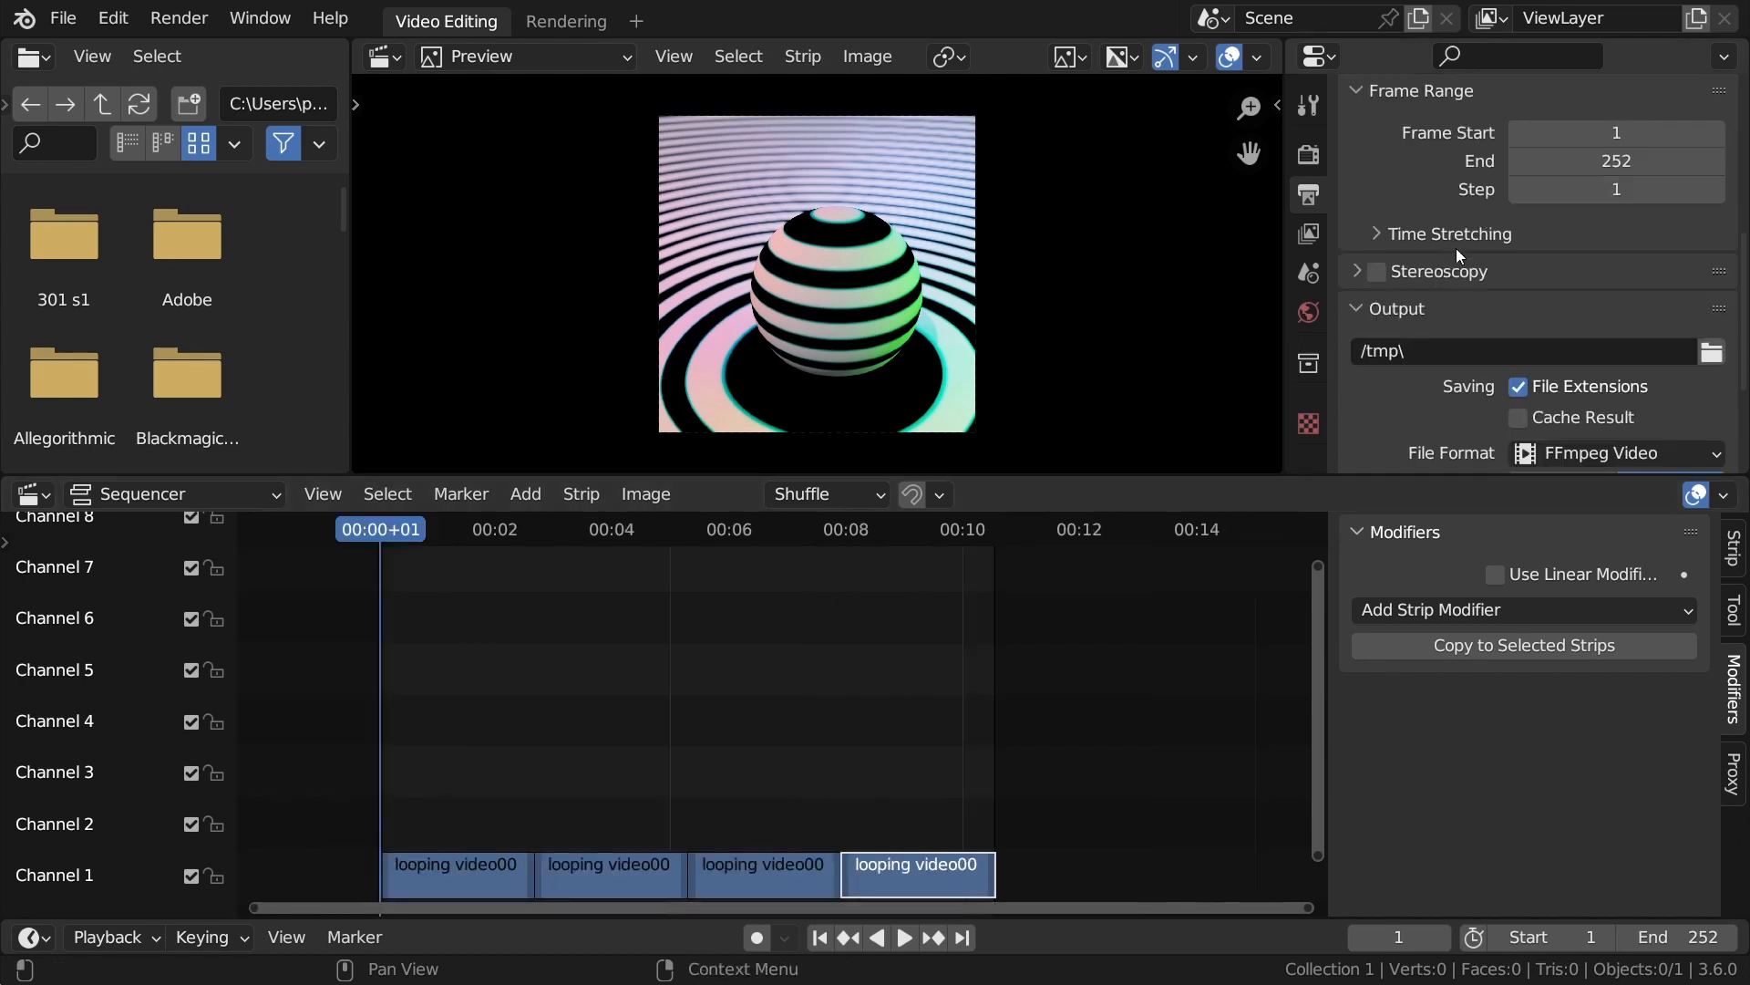
click(1553, 344)
text(F:\looping animation\)
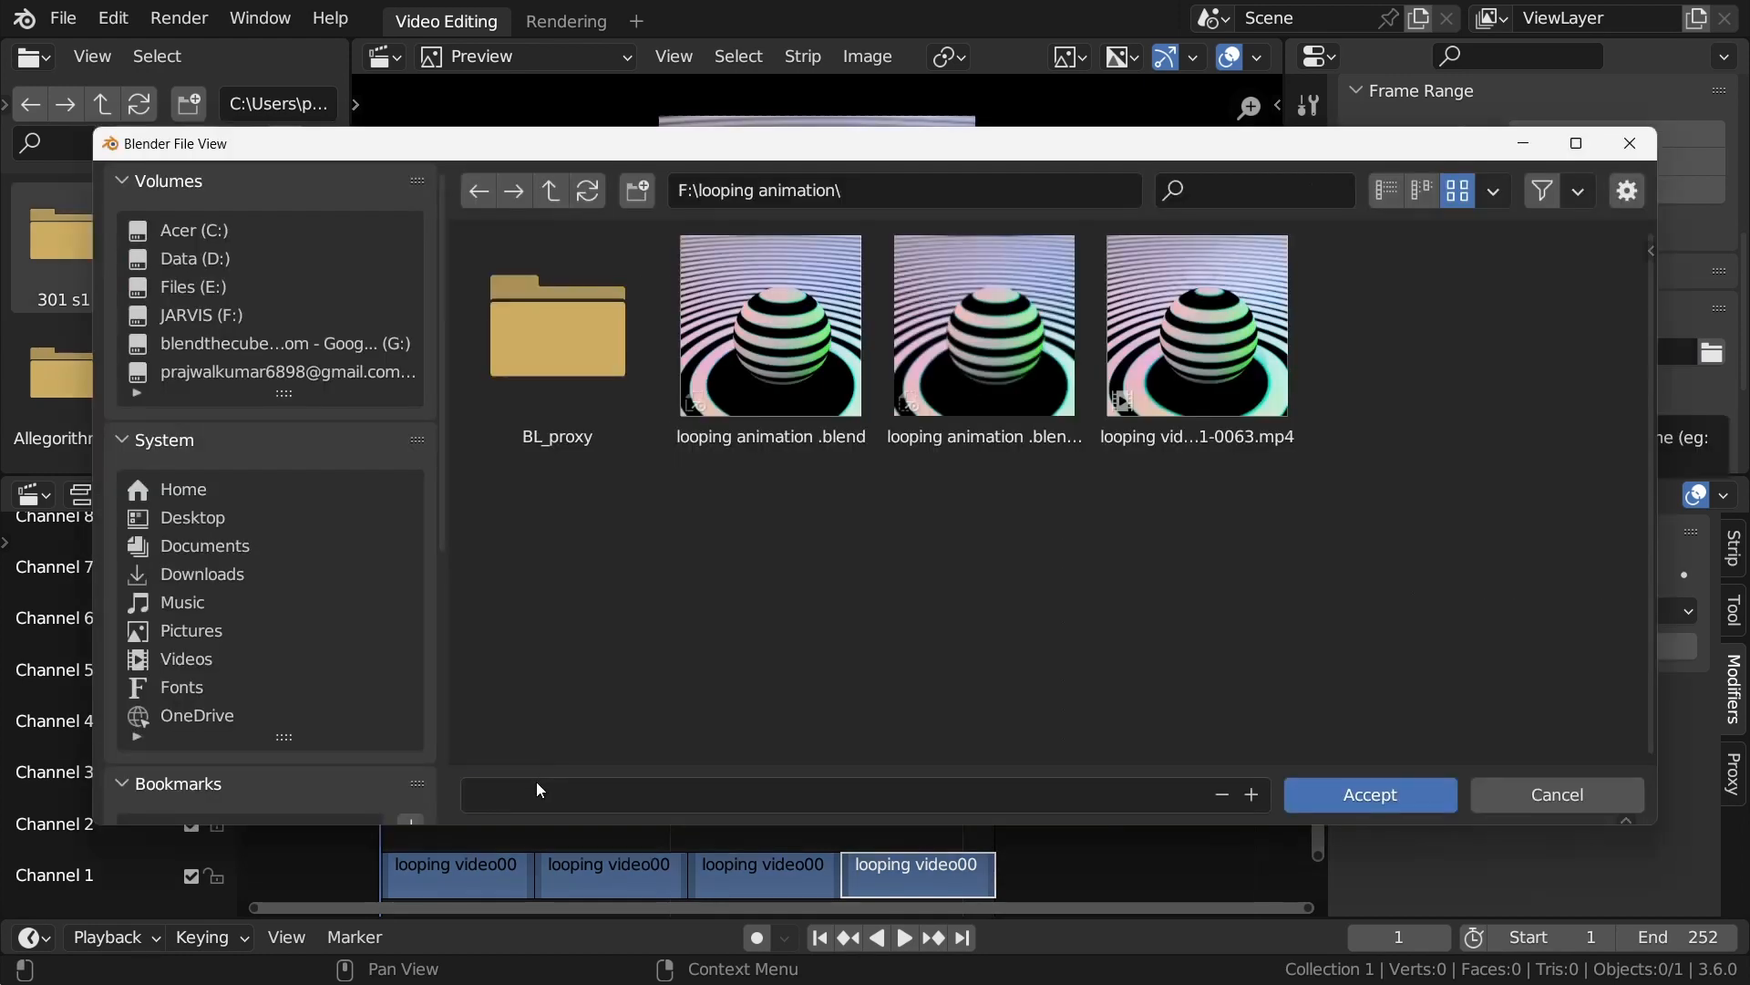
click(547, 783)
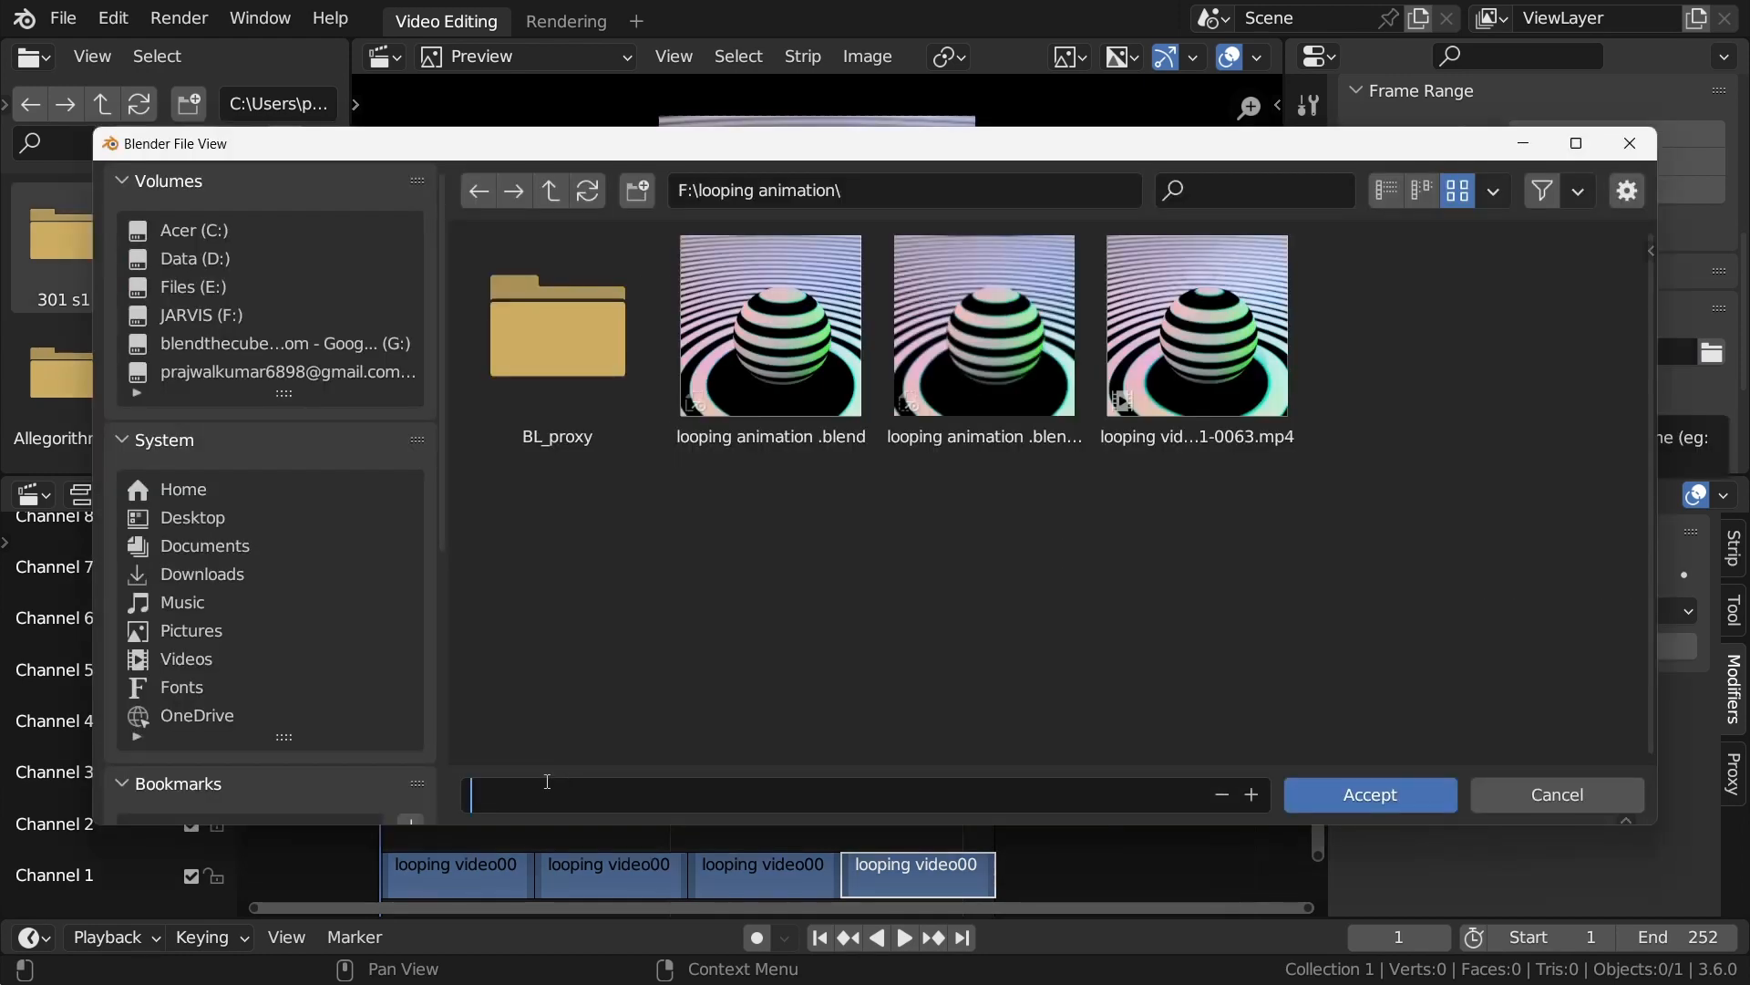
text(Final Video)
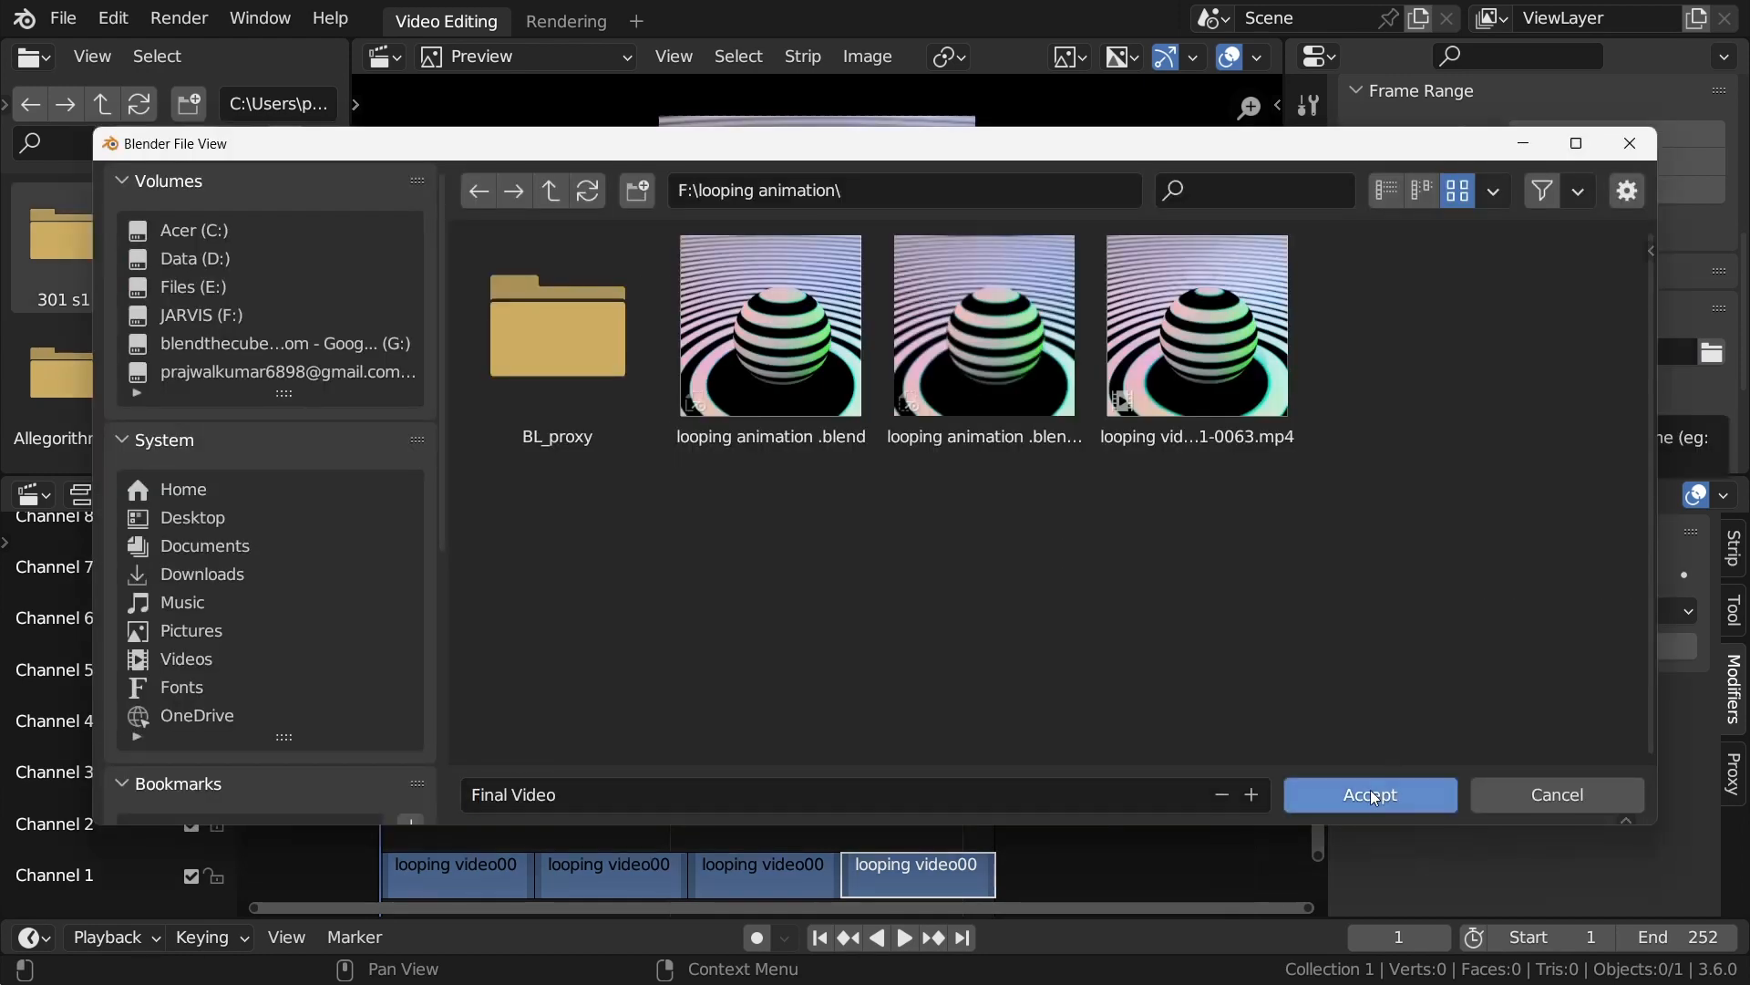
click(1370, 794)
Render the sequence as an animation and show the whole frame in the render window.
click(179, 18)
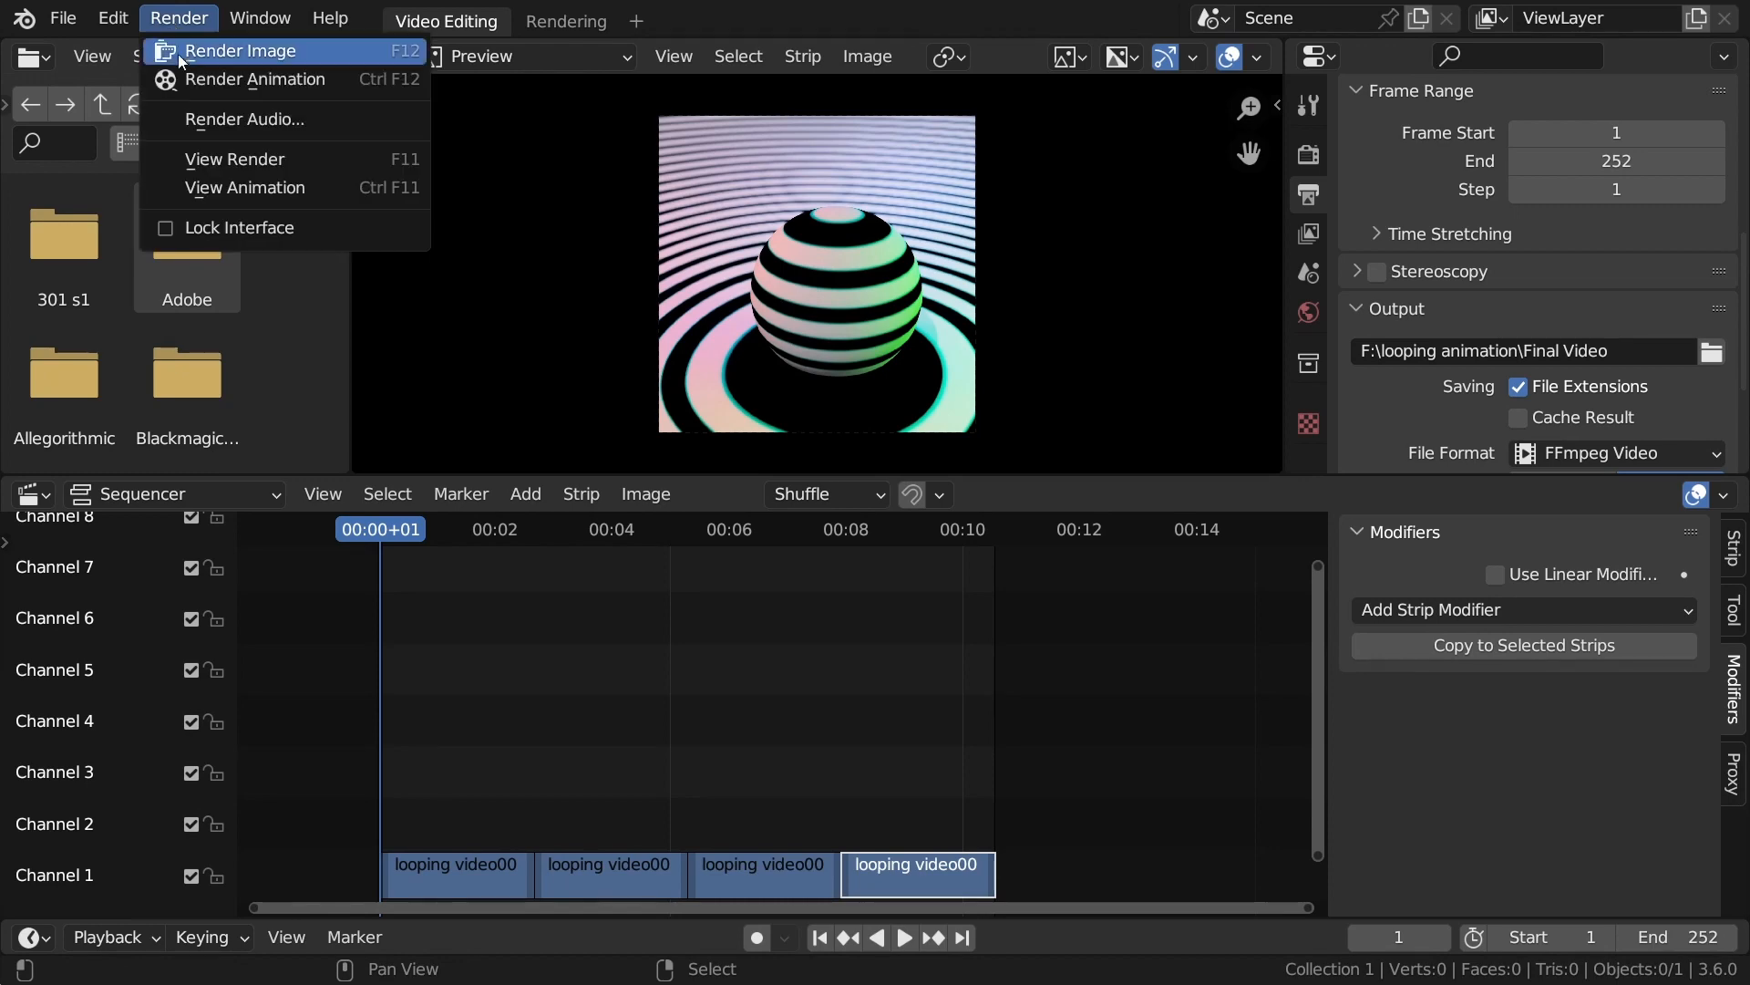
click(185, 79)
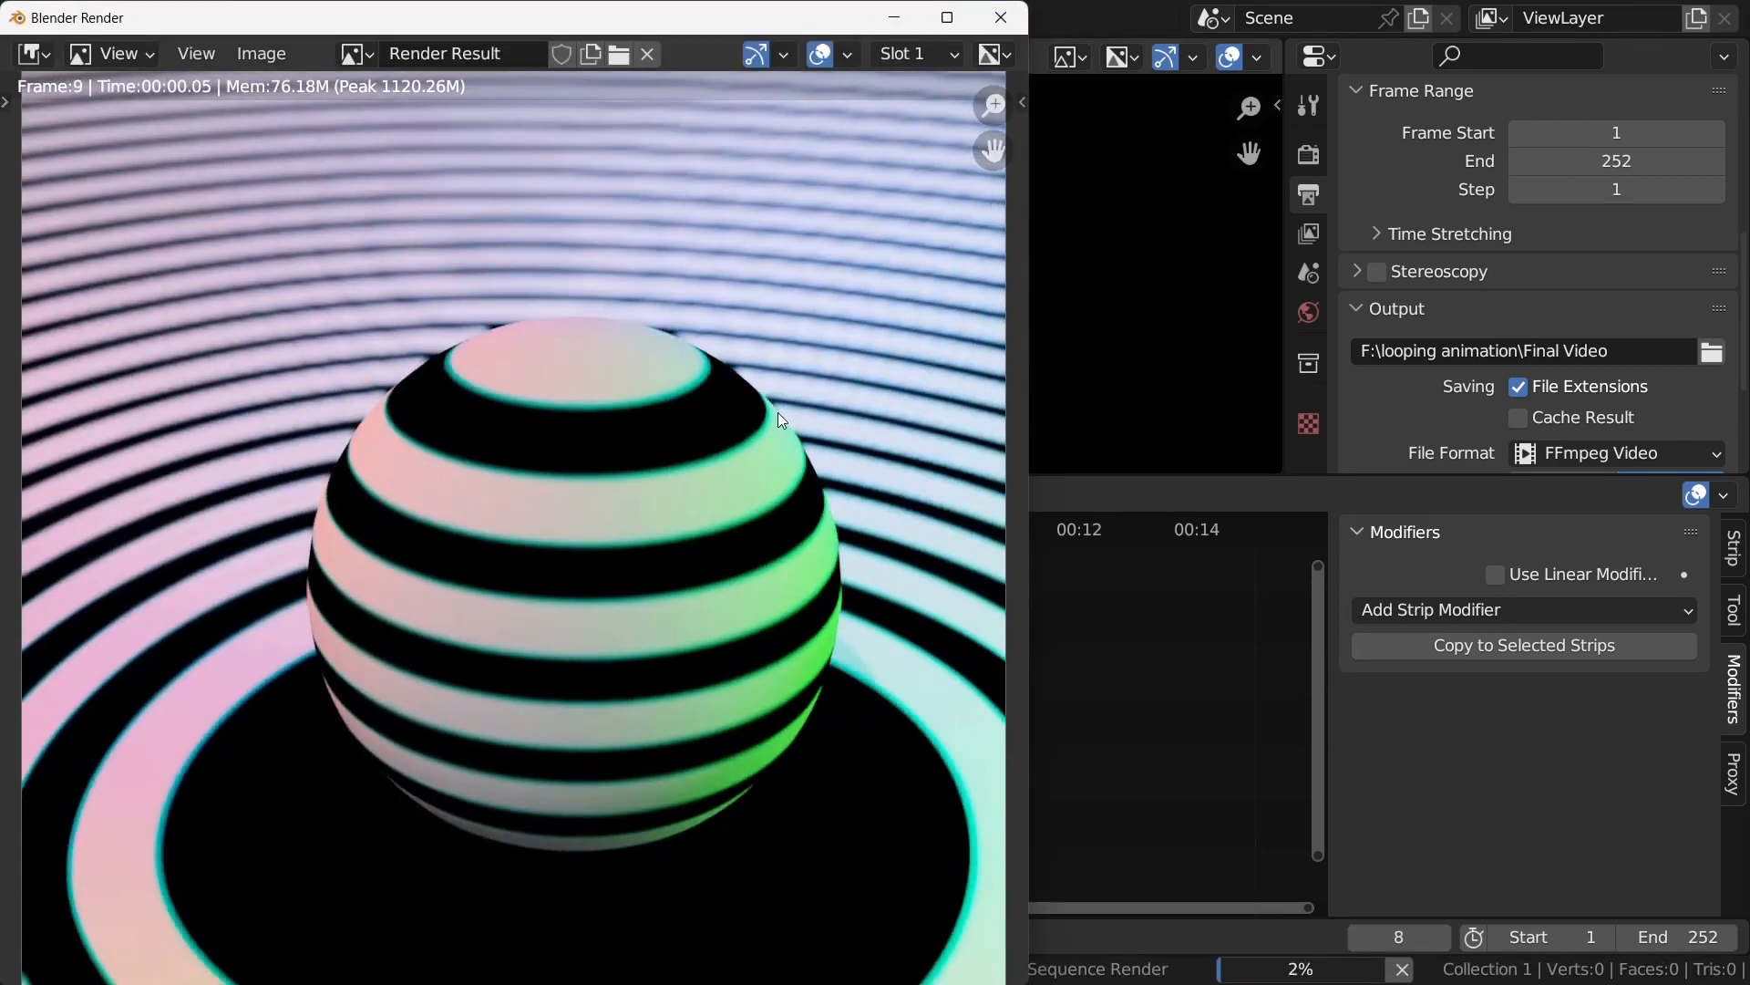
scroll(644, 400, up, 2)
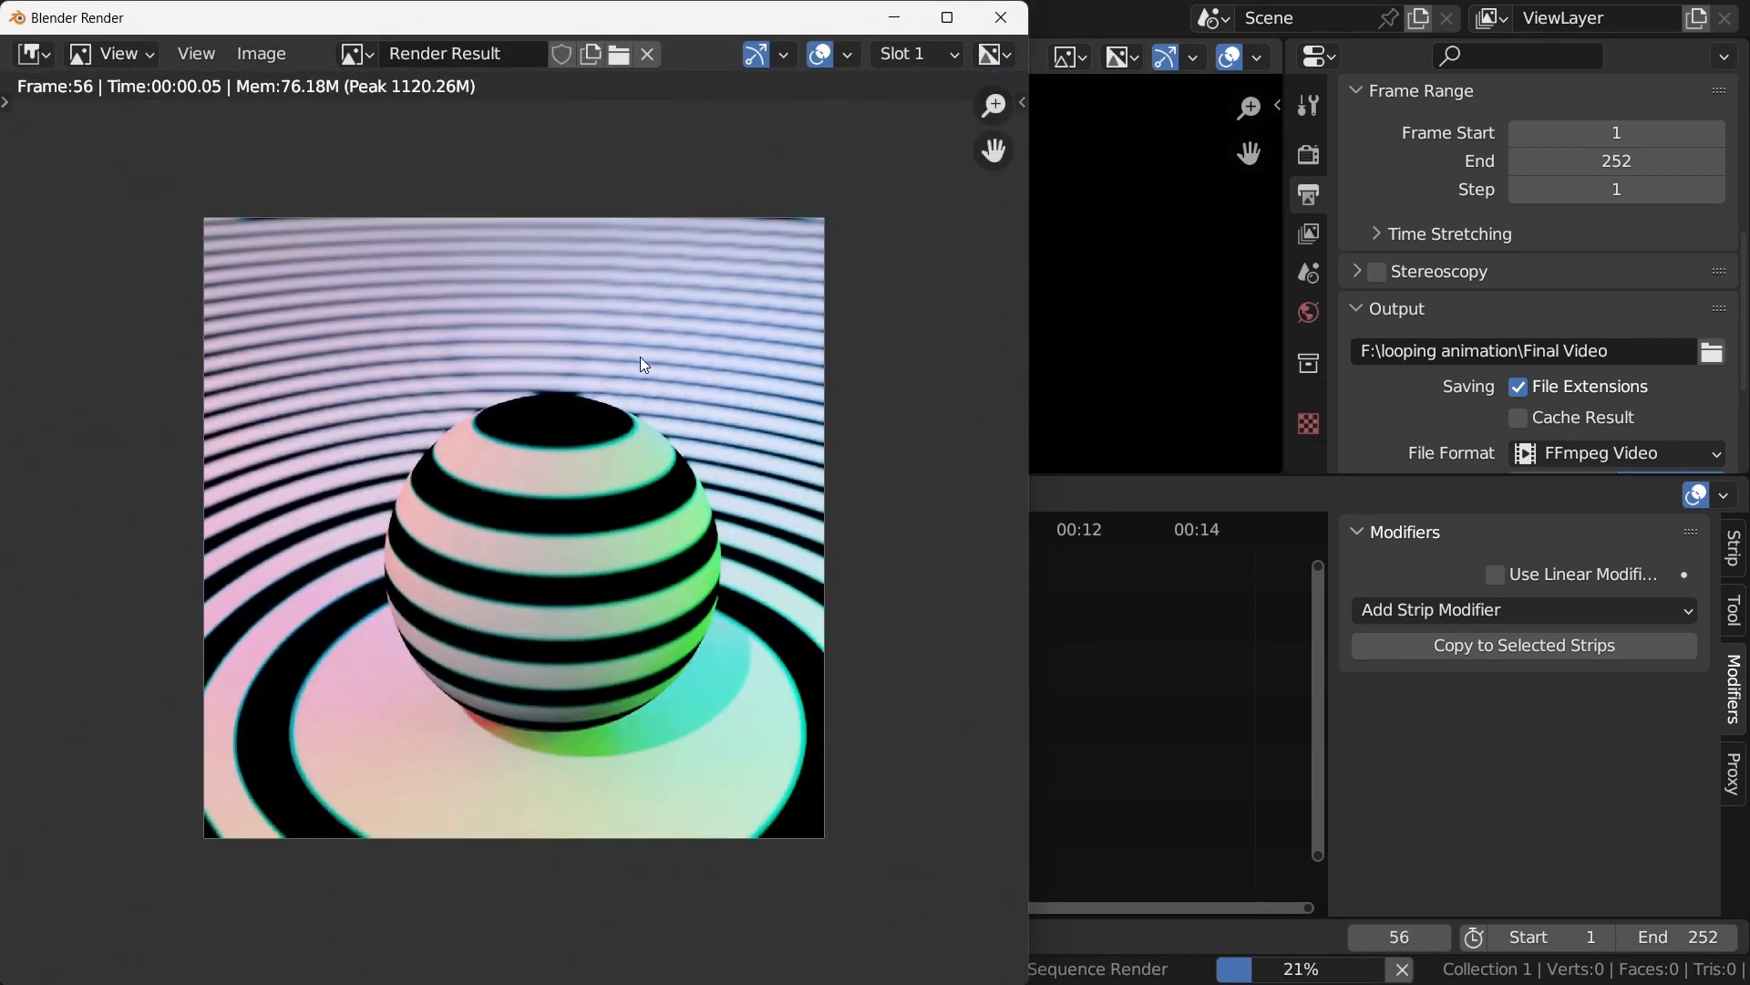